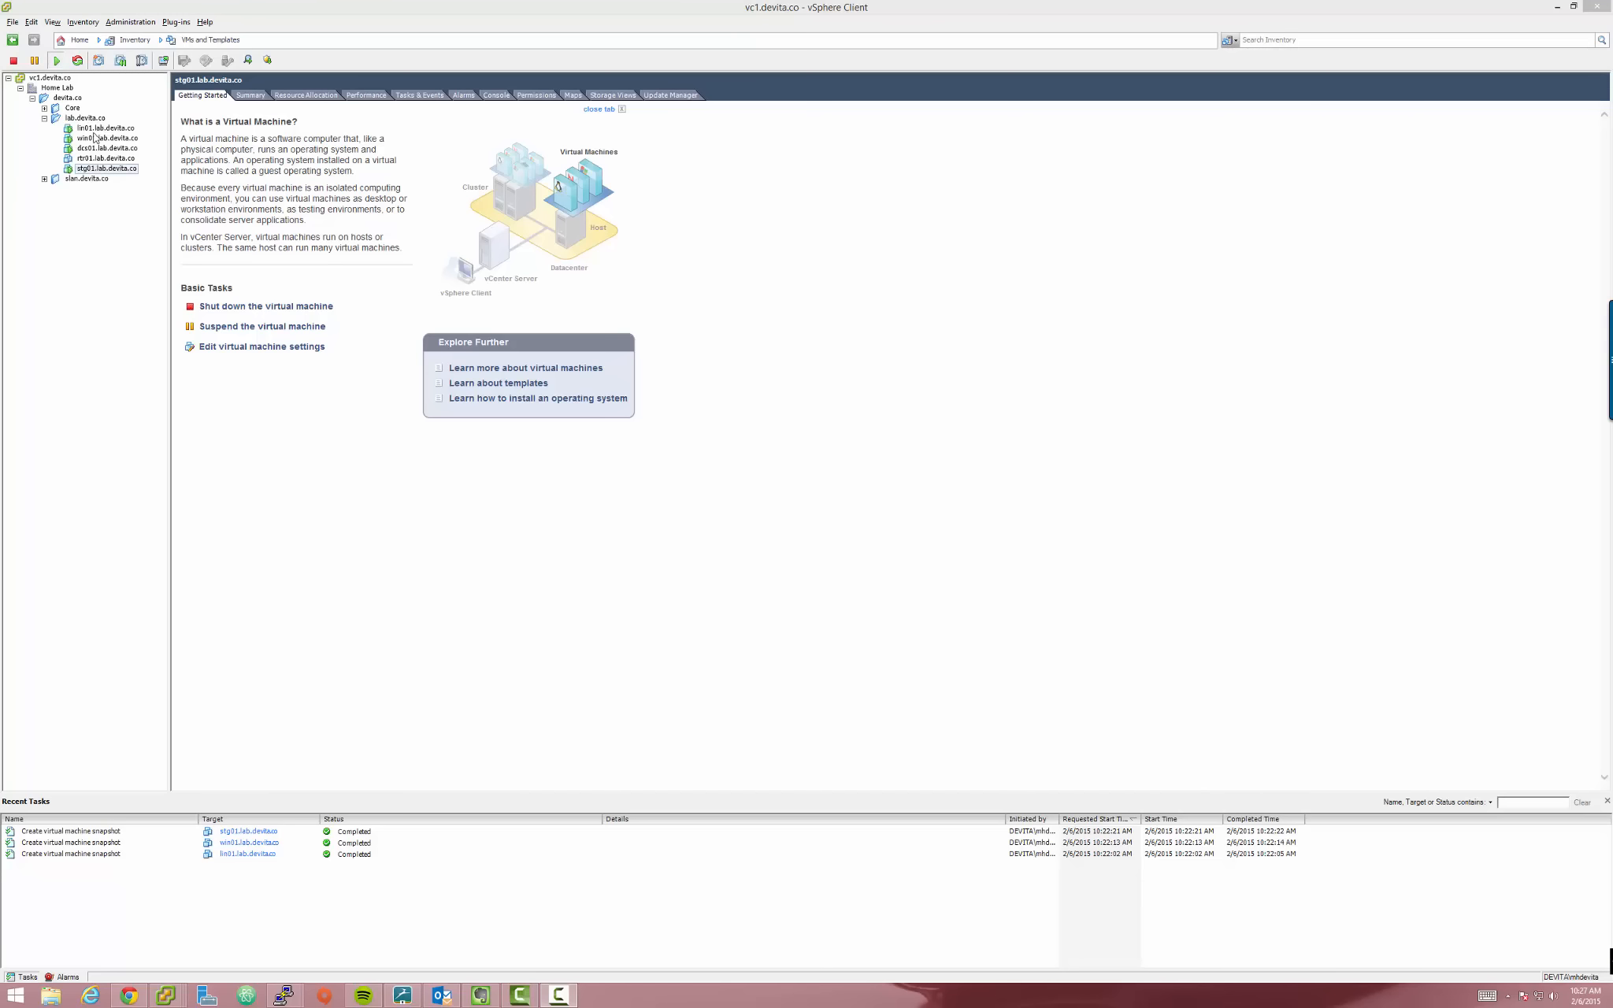
Expand and collapse the Core and slan.devita.co folders, then select the lab.devita.co folder
{"action": "left_click", "coordinate": [45, 109]}
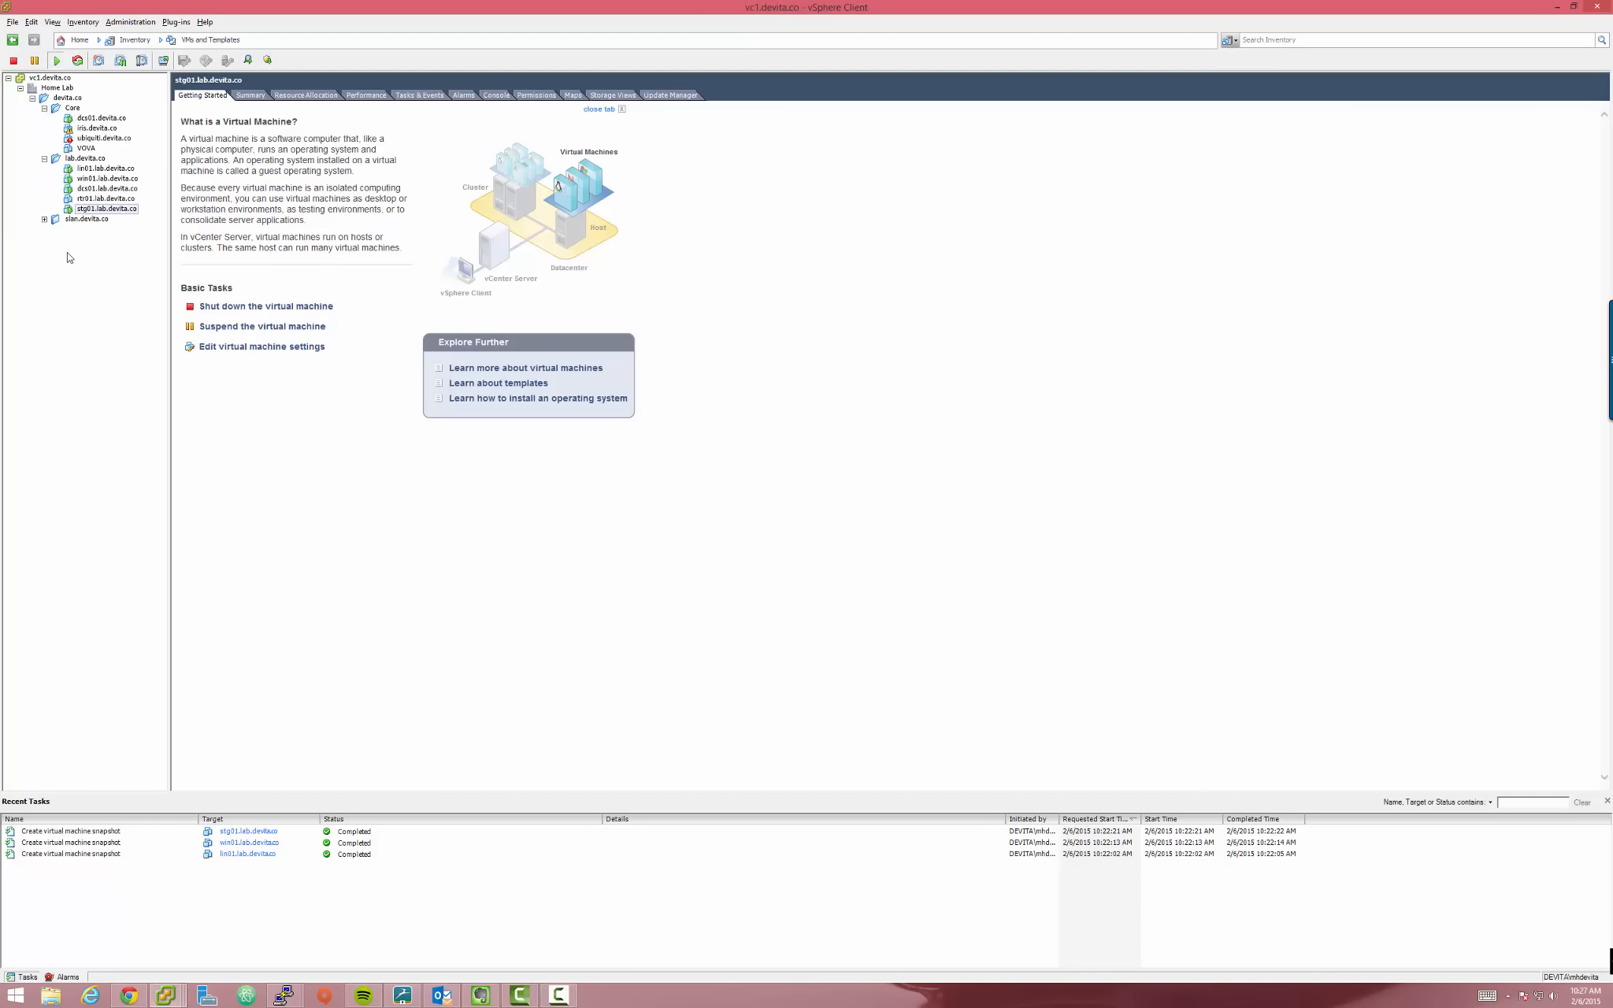
{"action": "left_click", "coordinate": [44, 219]}
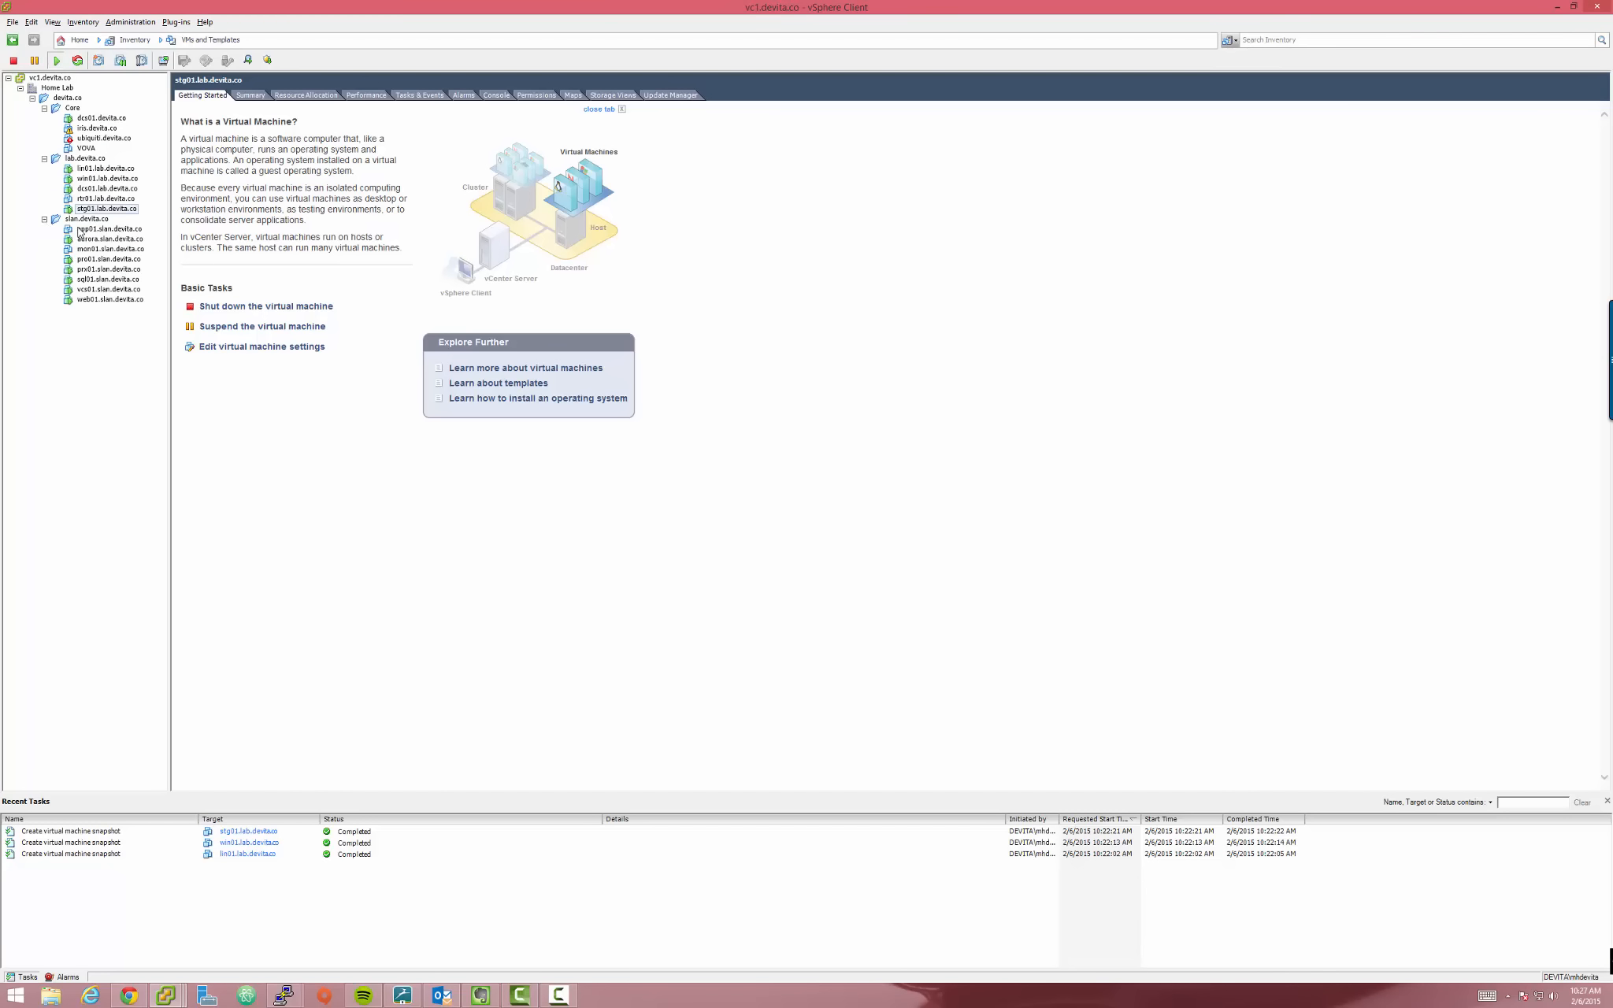
{"action": "left_click", "coordinate": [76, 220]}
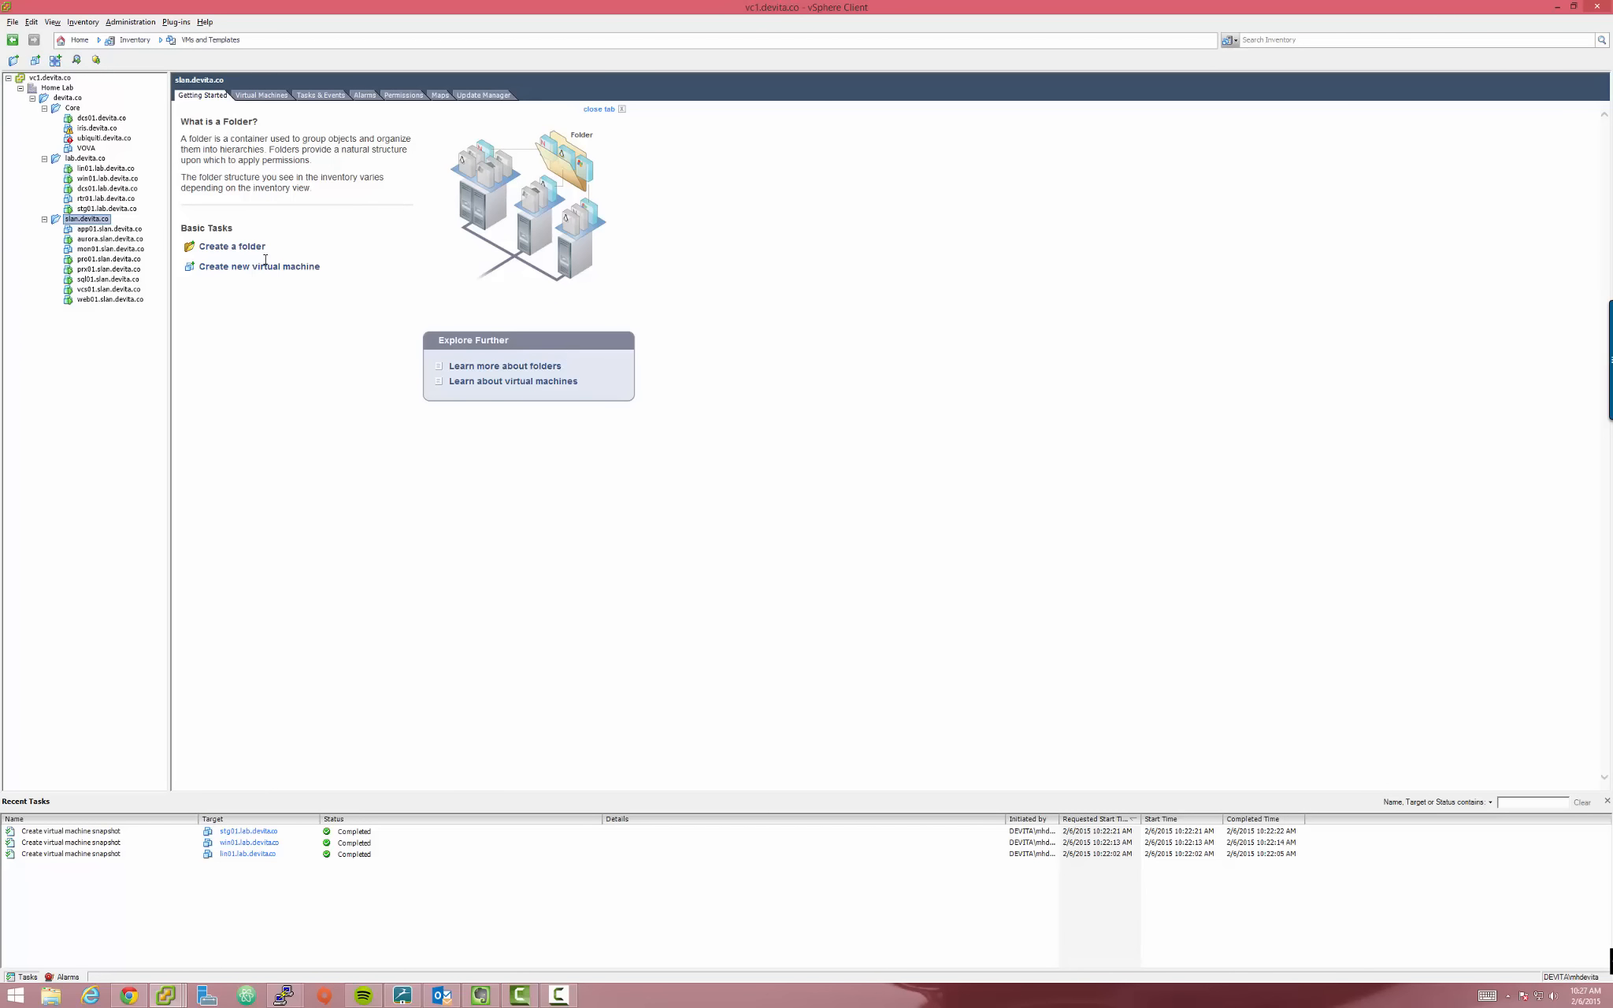
{"action": "left_click", "coordinate": [317, 375]}
{"action": "left_click", "coordinate": [78, 220]}
{"action": "left_click", "coordinate": [72, 108]}
{"action": "left_click", "coordinate": [44, 108]}
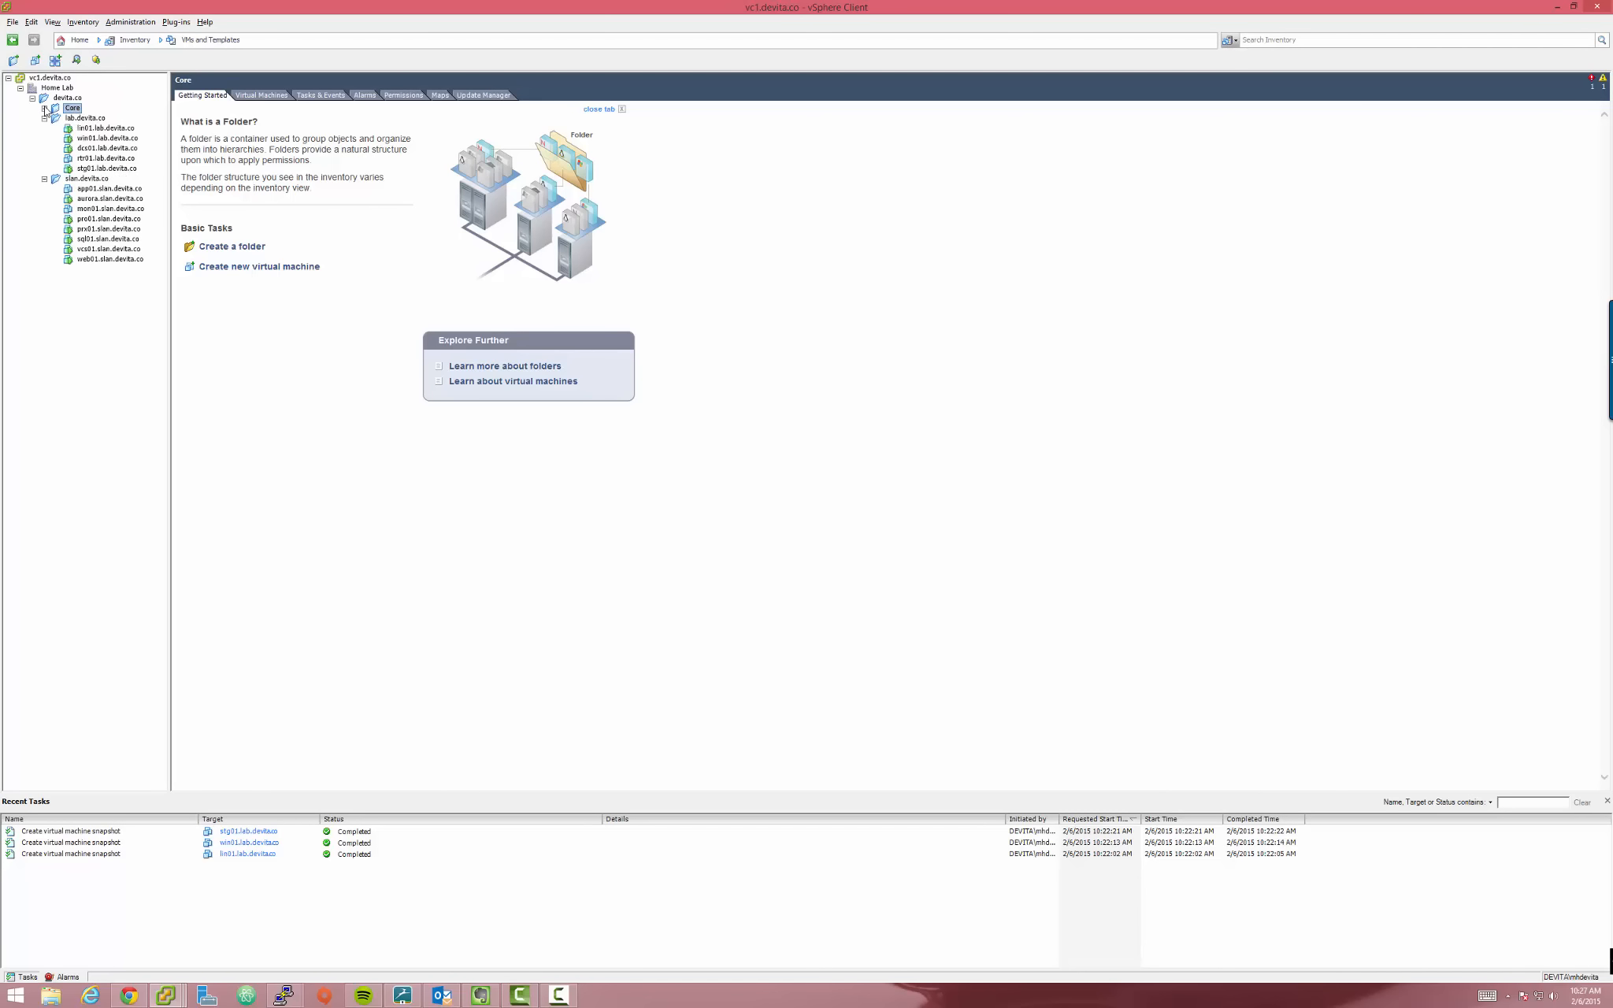
{"action": "left_click", "coordinate": [44, 179]}
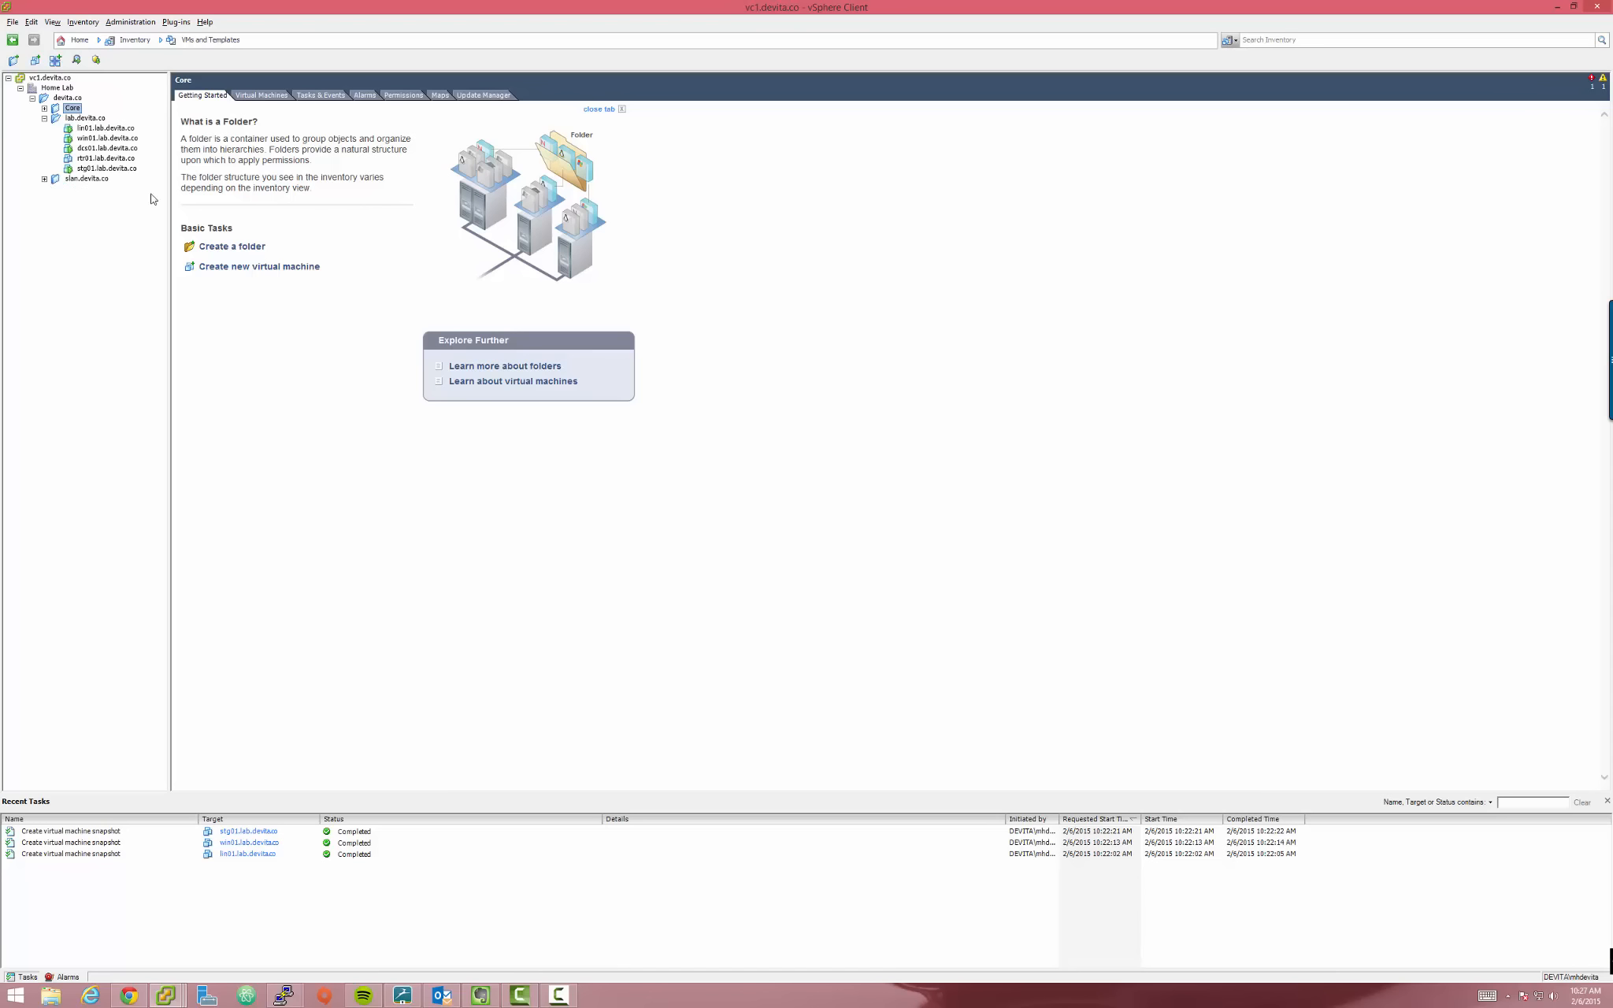
{"action": "left_click", "coordinate": [88, 120]}
View the lin01, win01, dcs01, rtr01 and stg01 virtual machines in lab.devita.co
{"action": "left_click", "coordinate": [102, 128]}
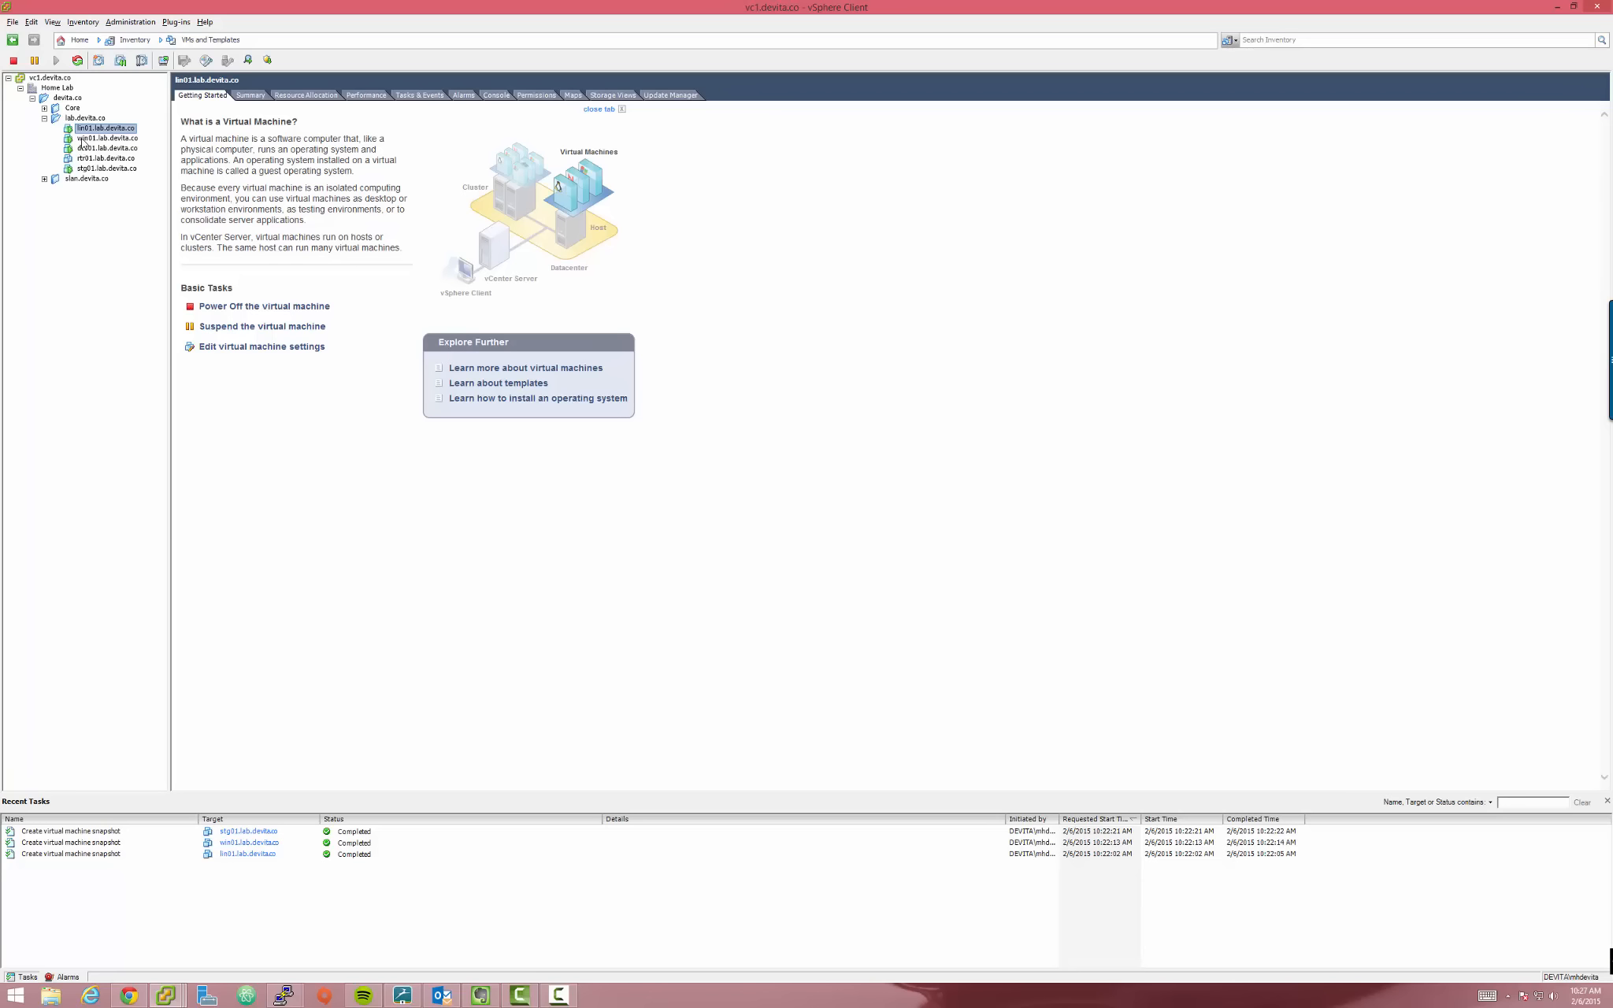
{"action": "left_click", "coordinate": [105, 138]}
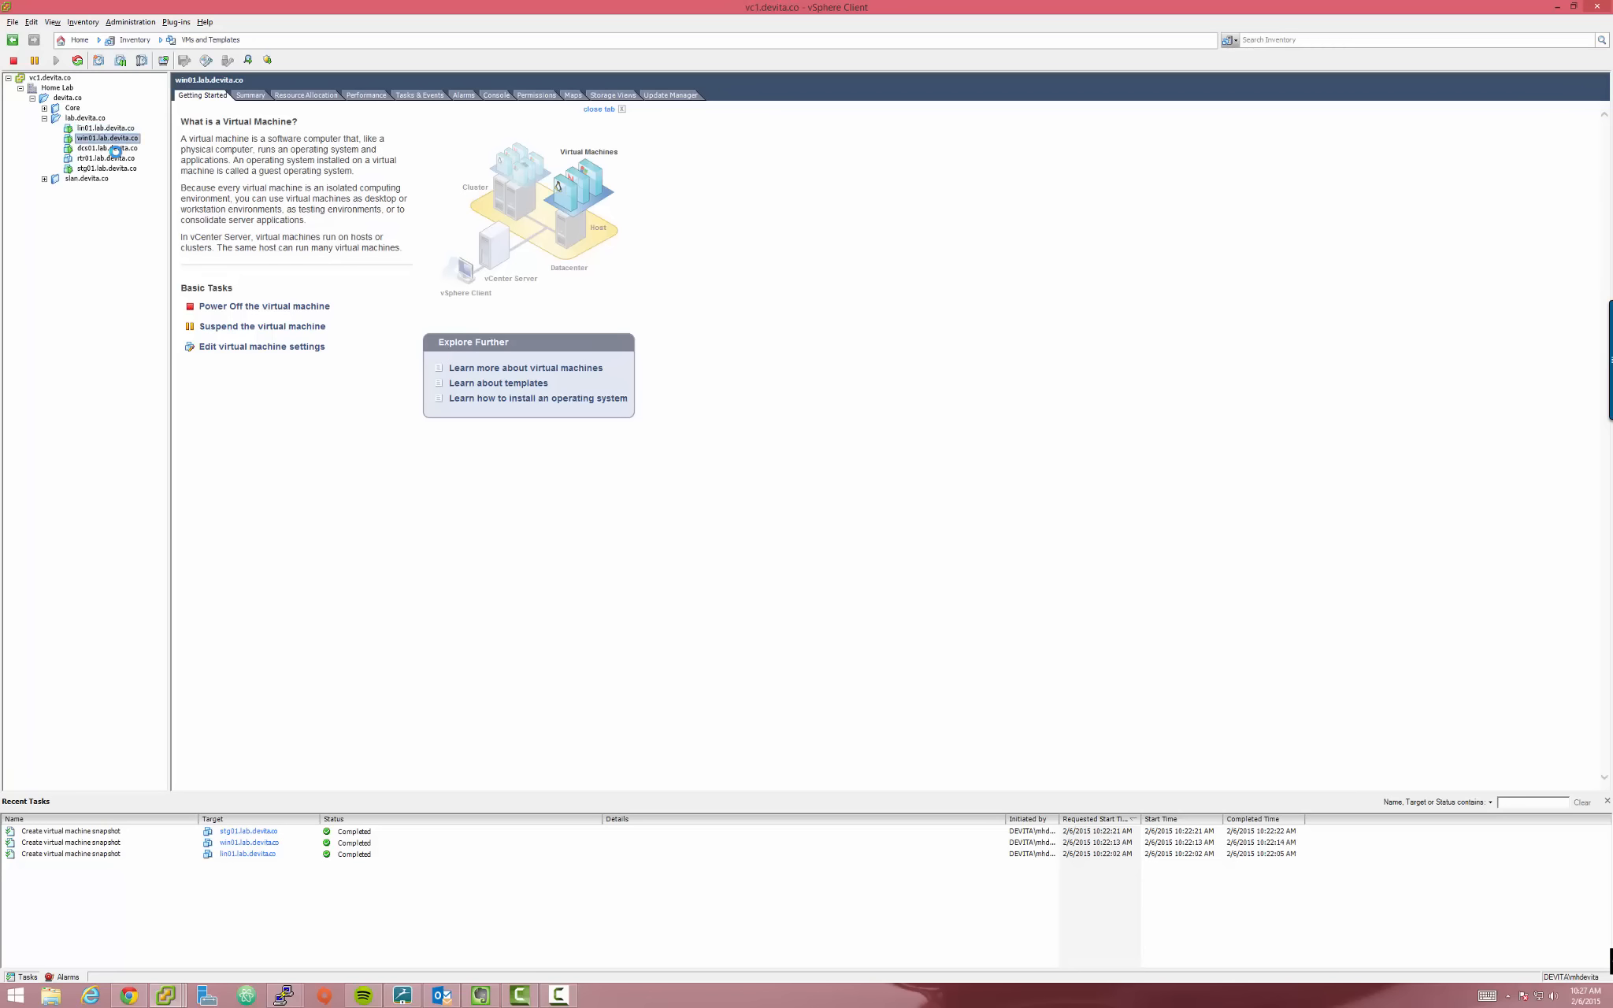
{"action": "left_click", "coordinate": [115, 149]}
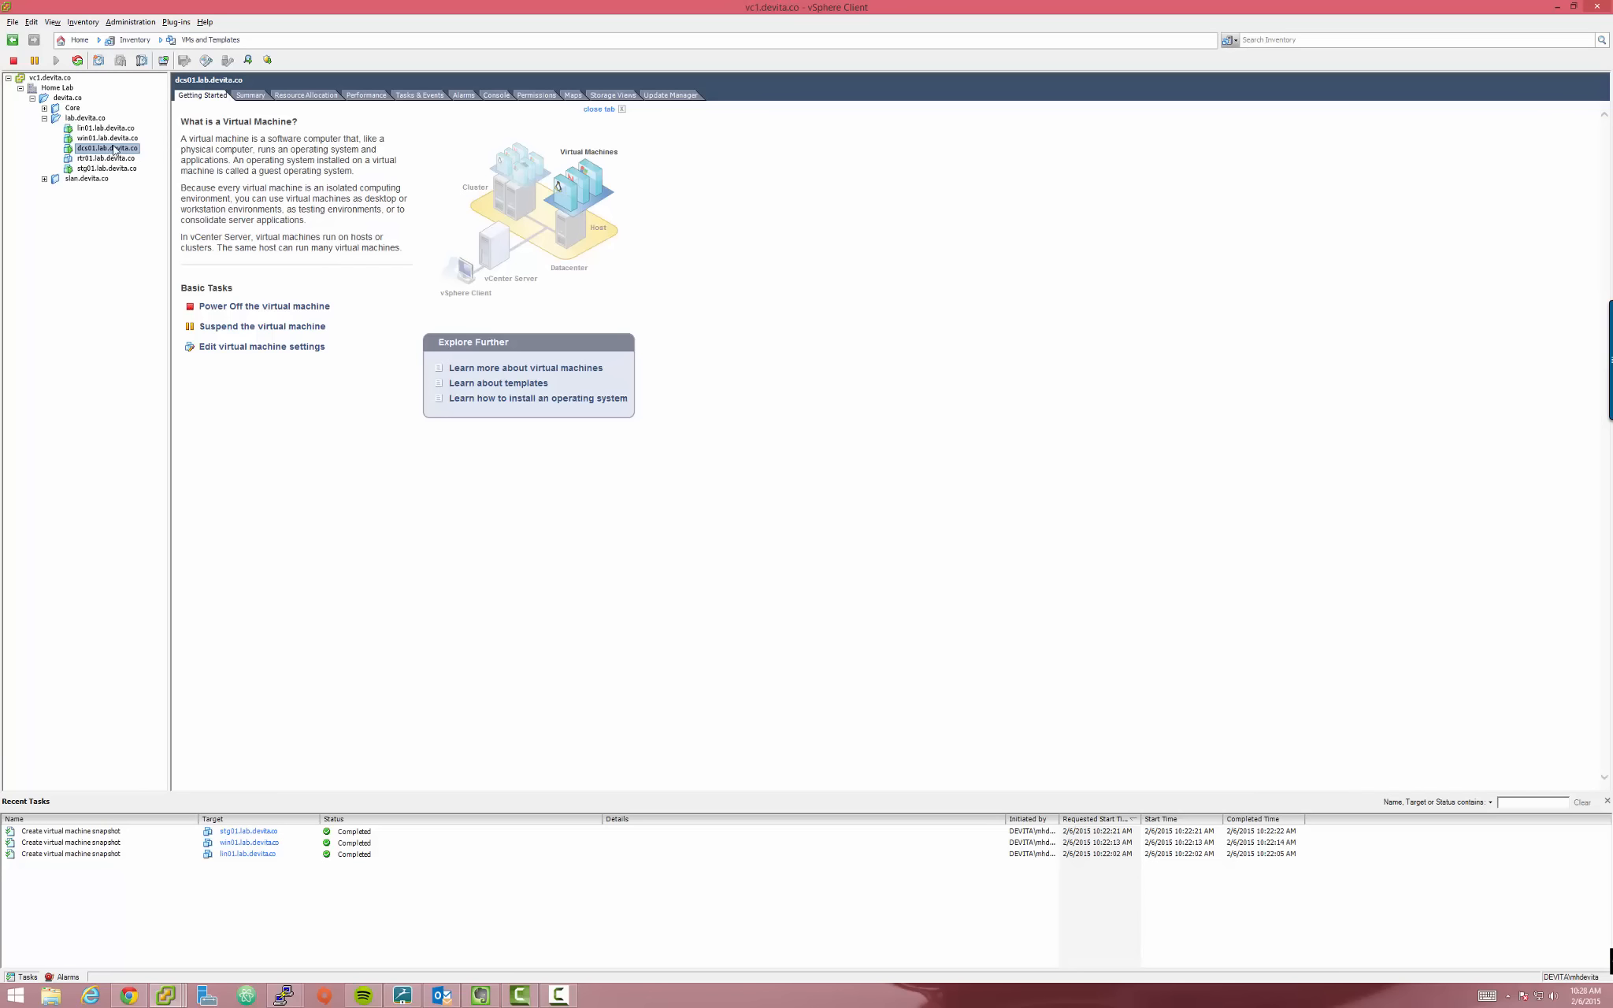
{"action": "left_click", "coordinate": [93, 160]}
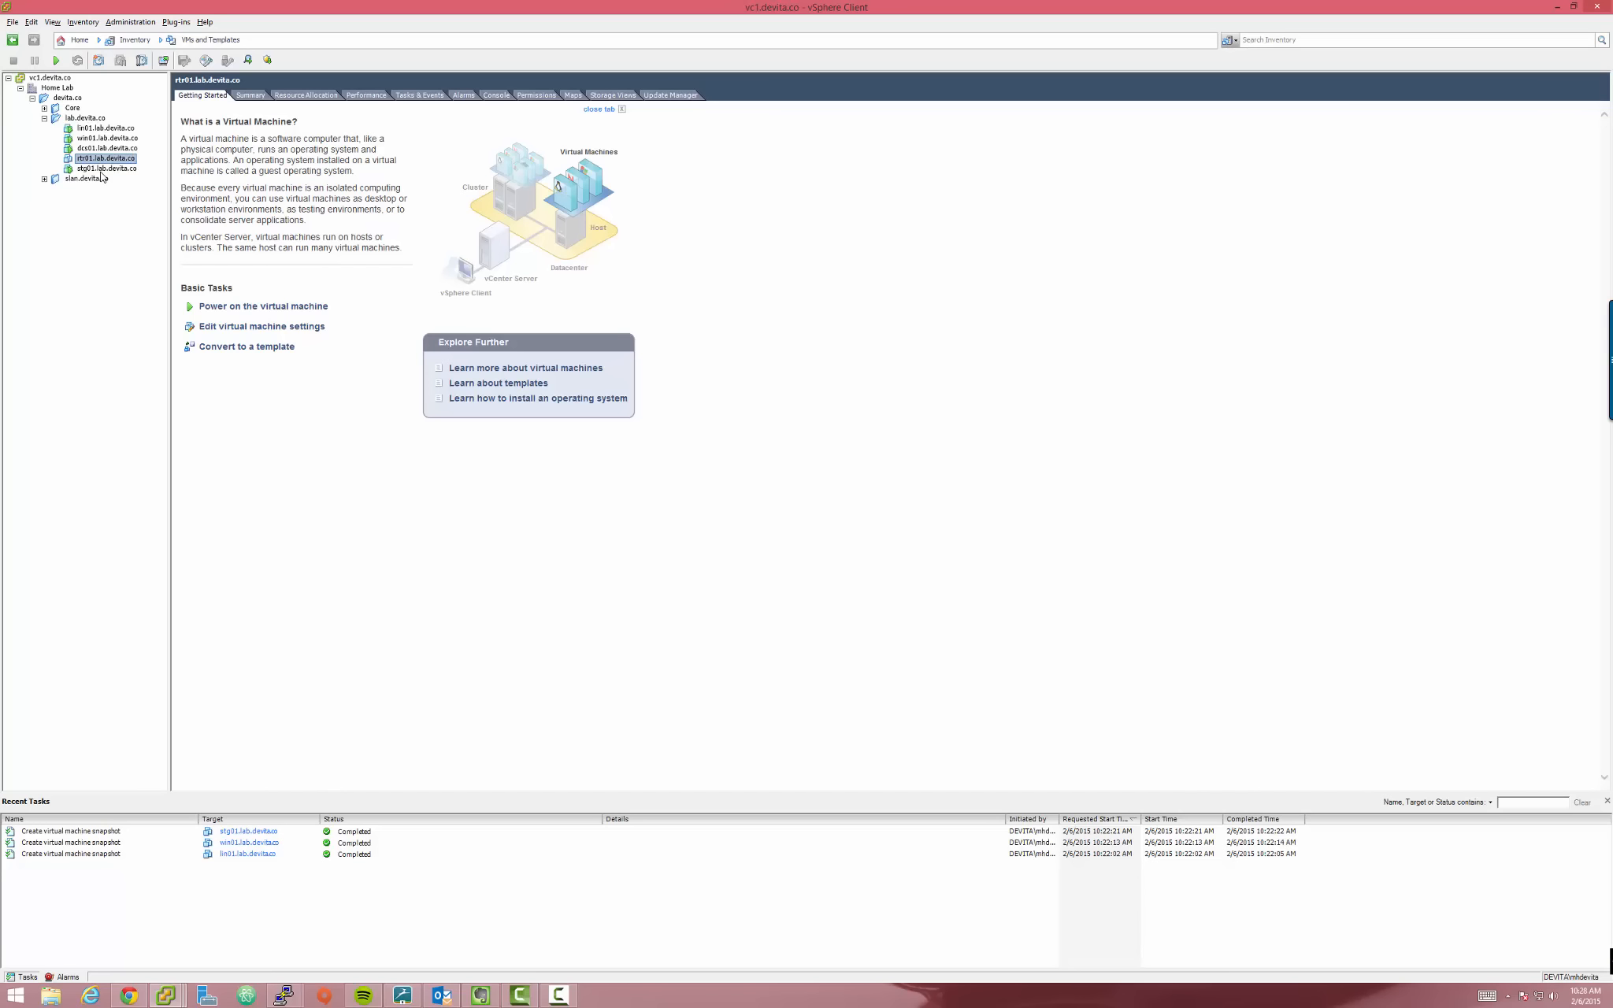
{"action": "left_click", "coordinate": [102, 169]}
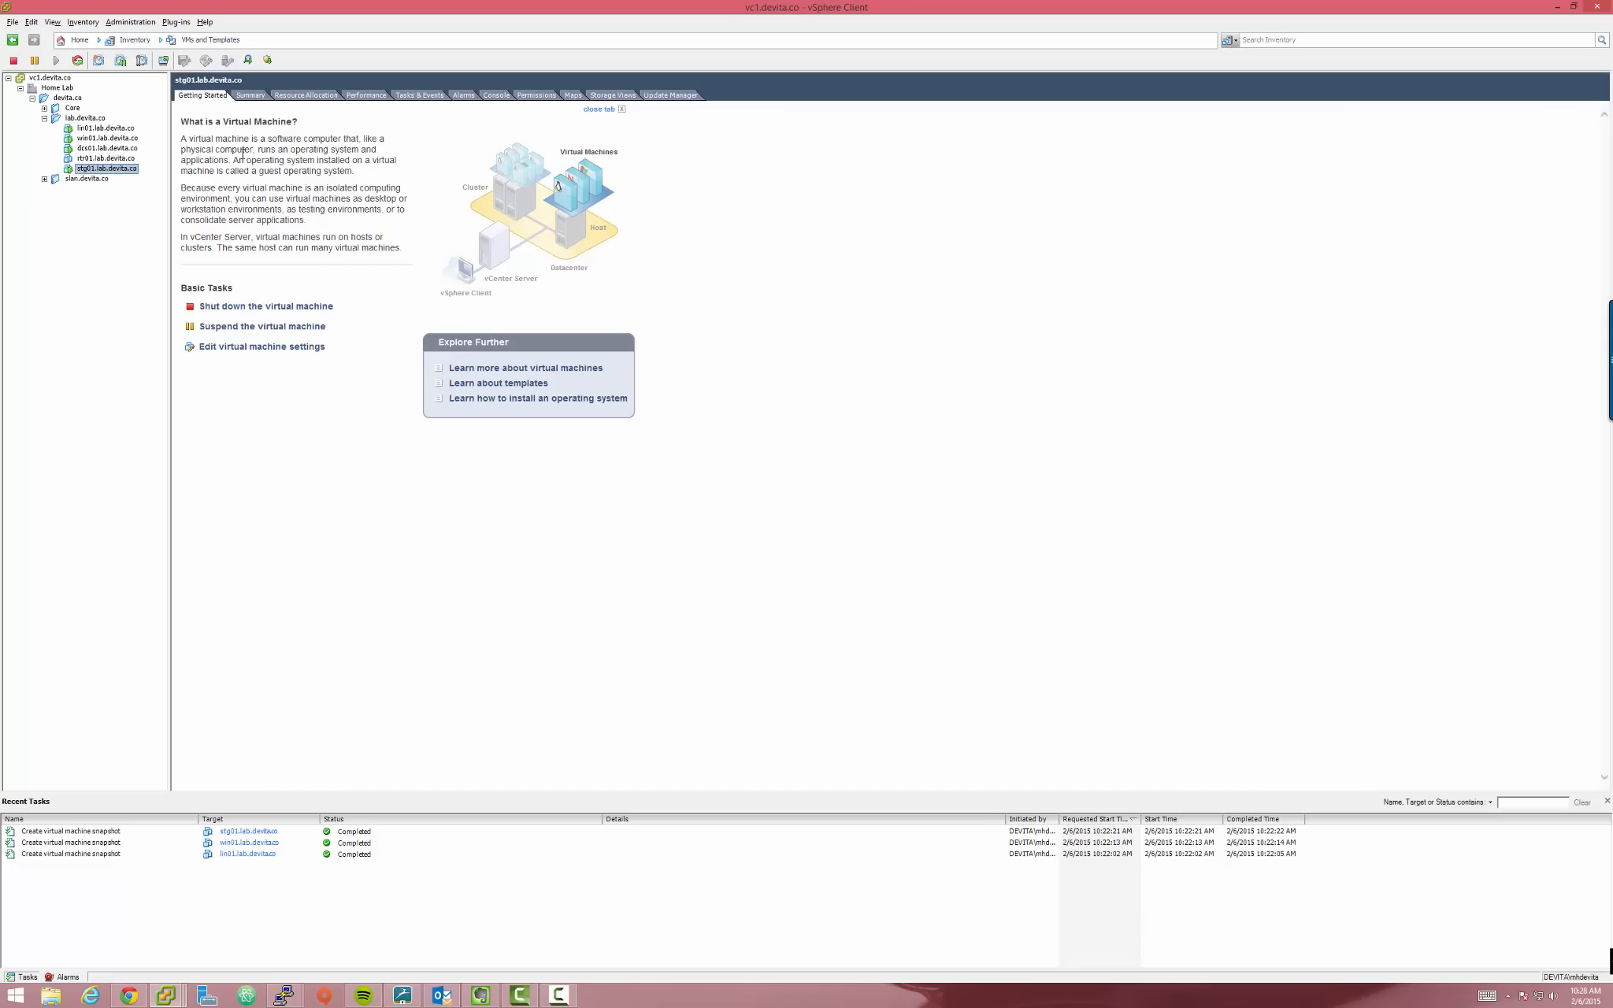
Inspect stg01's hard disk settings (Hard disks 2 to 5) and close without saving changes
{"action": "right_click", "coordinate": [113, 170]}
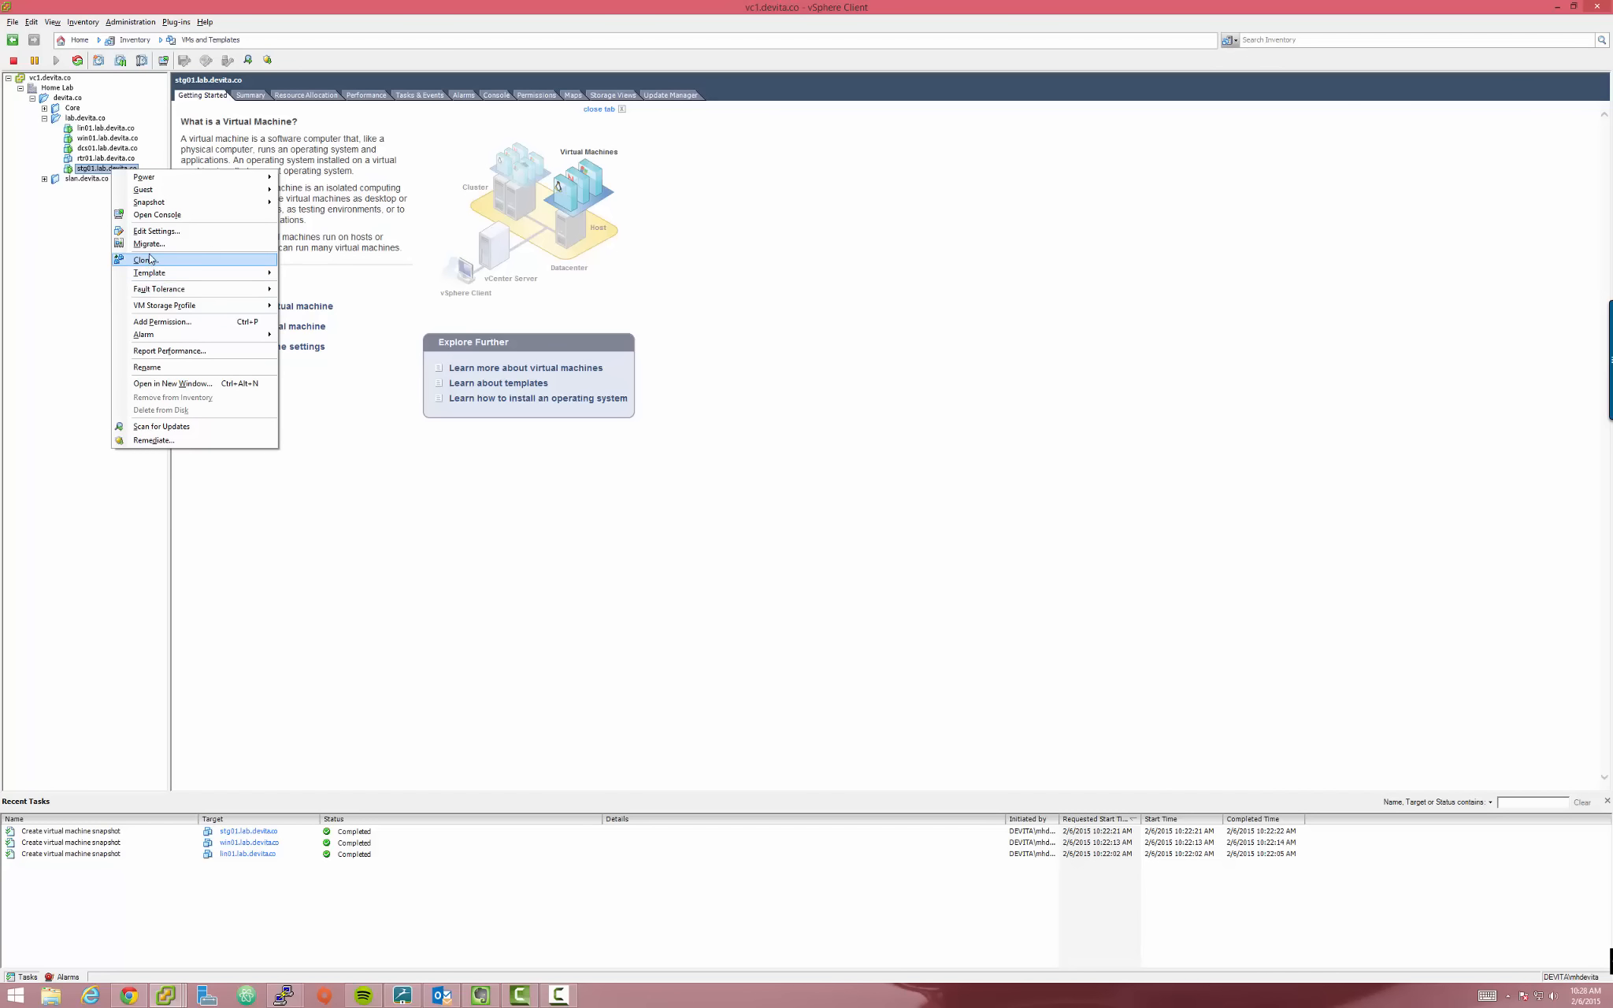
{"action": "left_click", "coordinate": [148, 231]}
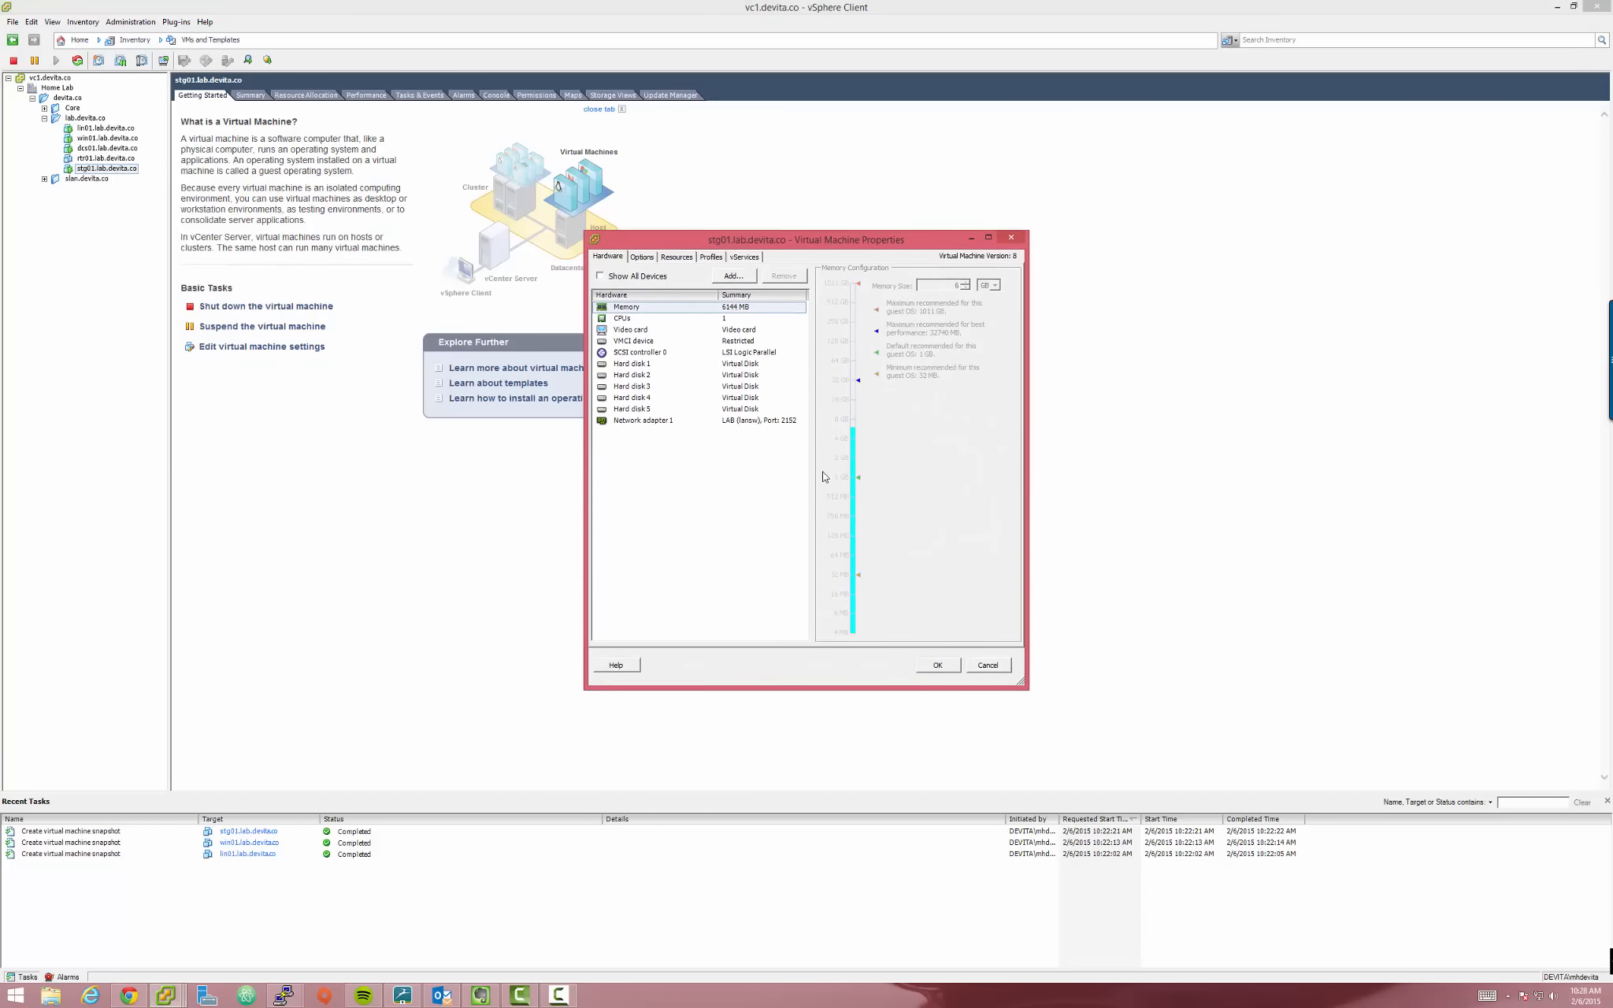
{"action": "left_click", "coordinate": [735, 409]}
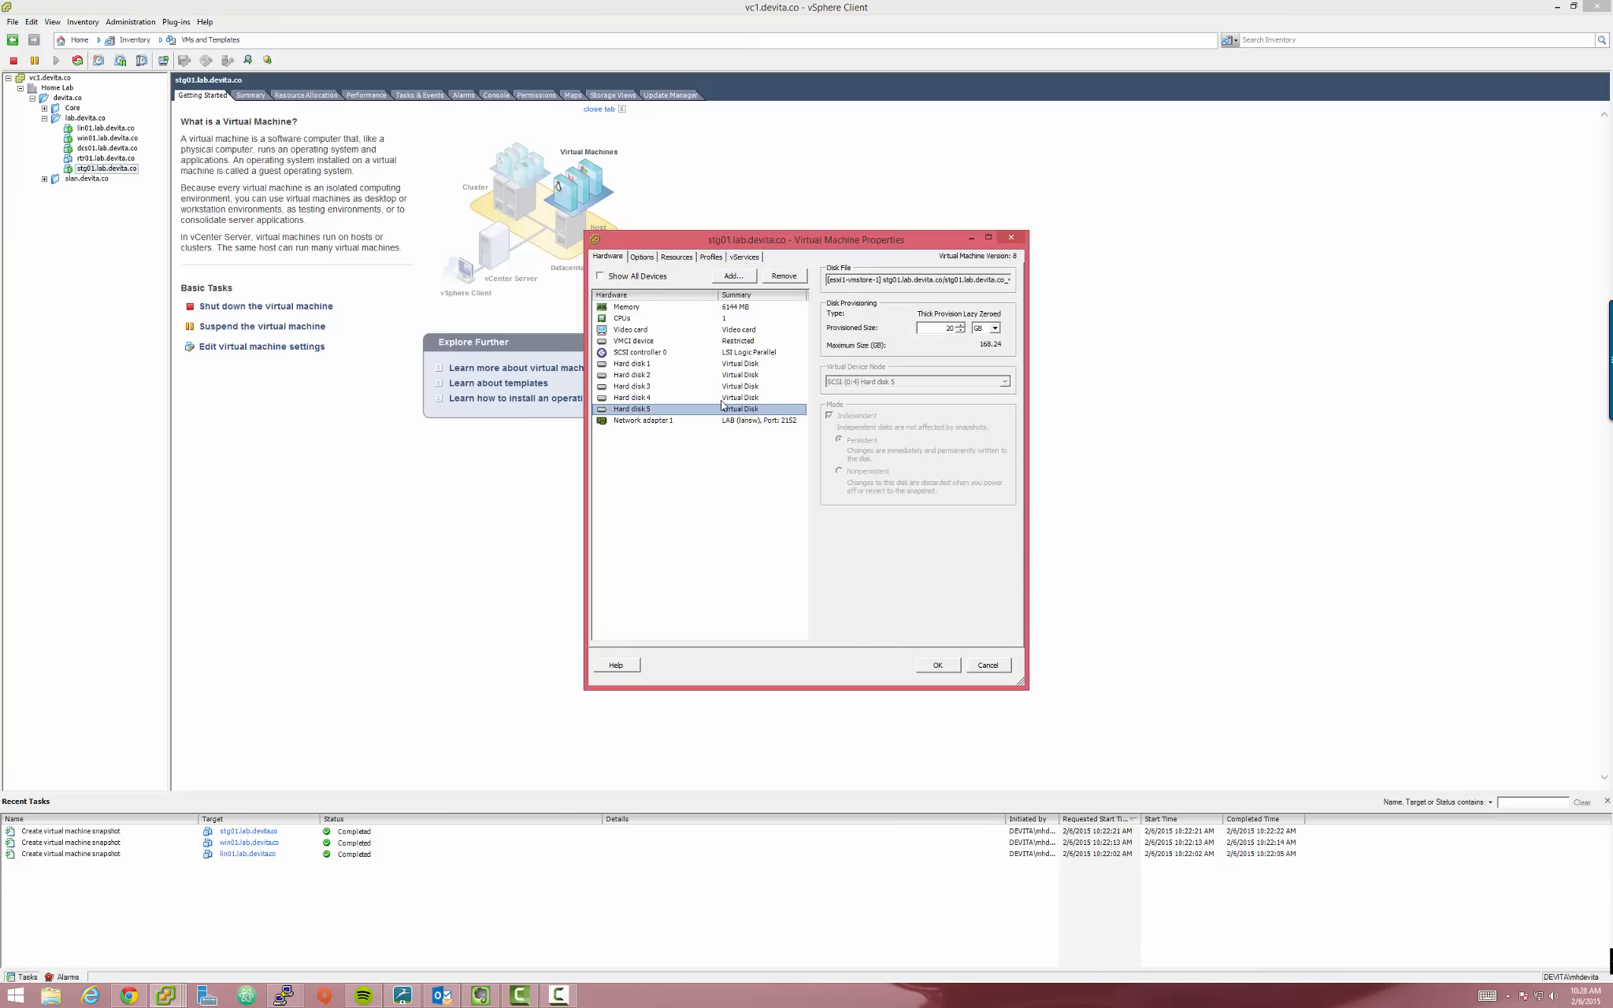
{"action": "left_click", "coordinate": [723, 398]}
{"action": "left_click", "coordinate": [724, 387]}
{"action": "left_click", "coordinate": [727, 376]}
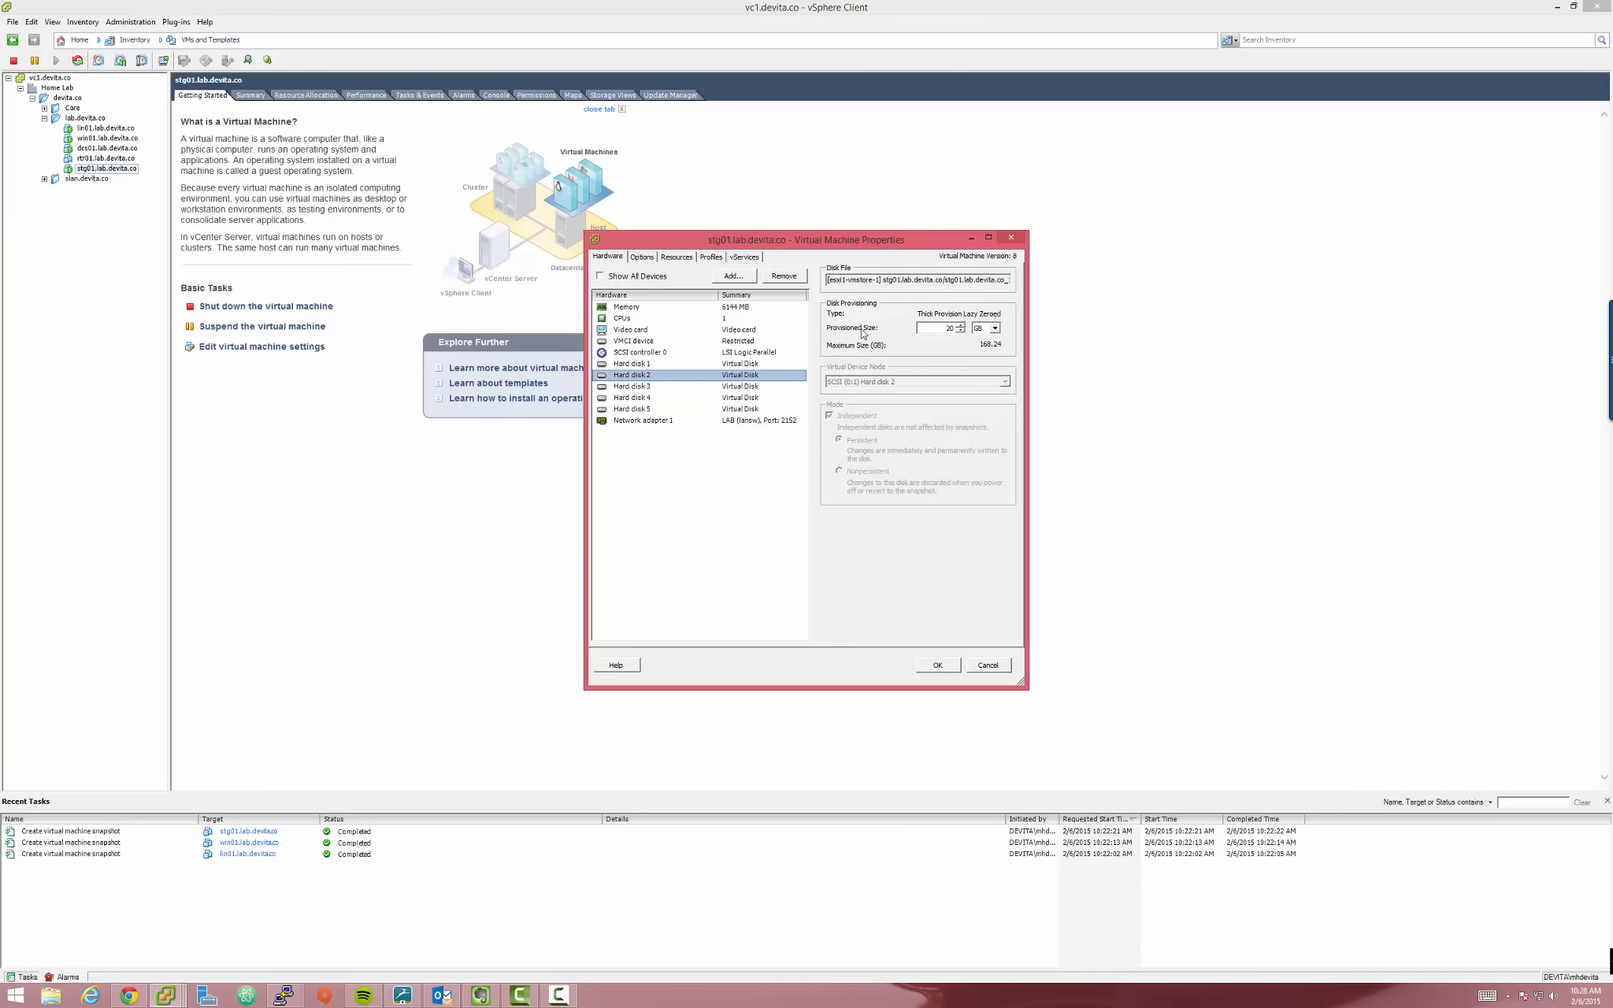
{"action": "left_click", "coordinate": [737, 412]}
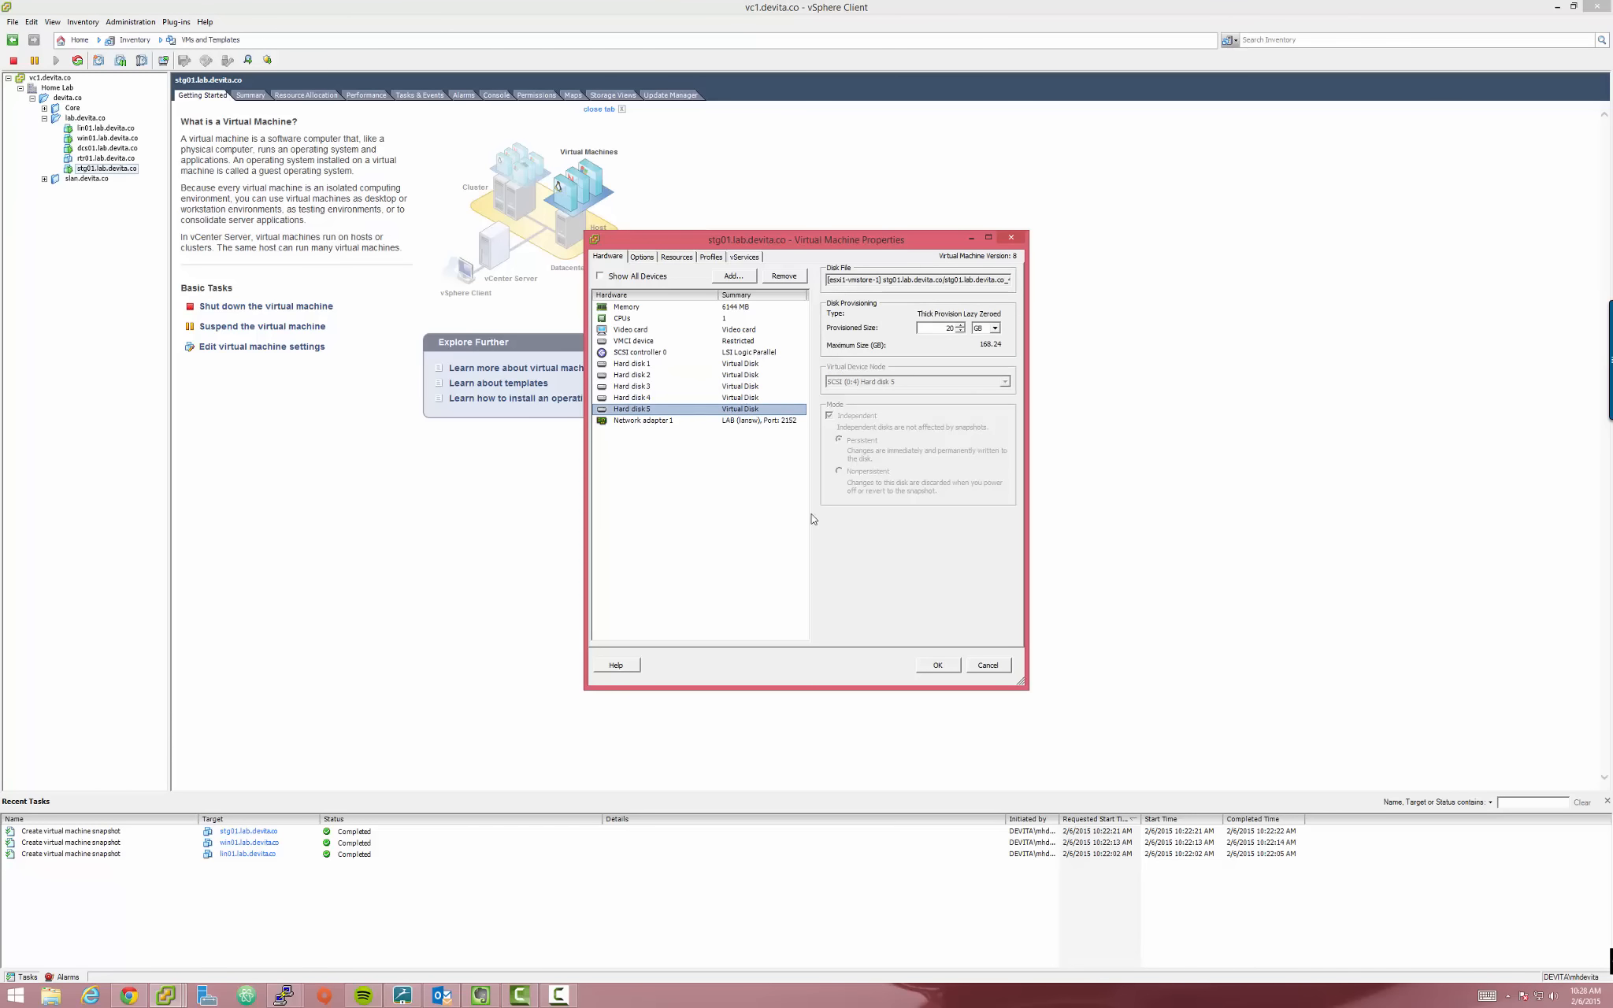
{"action": "left_click_drag", "start_coordinate": [774, 246], "coordinate": [645, 242]}
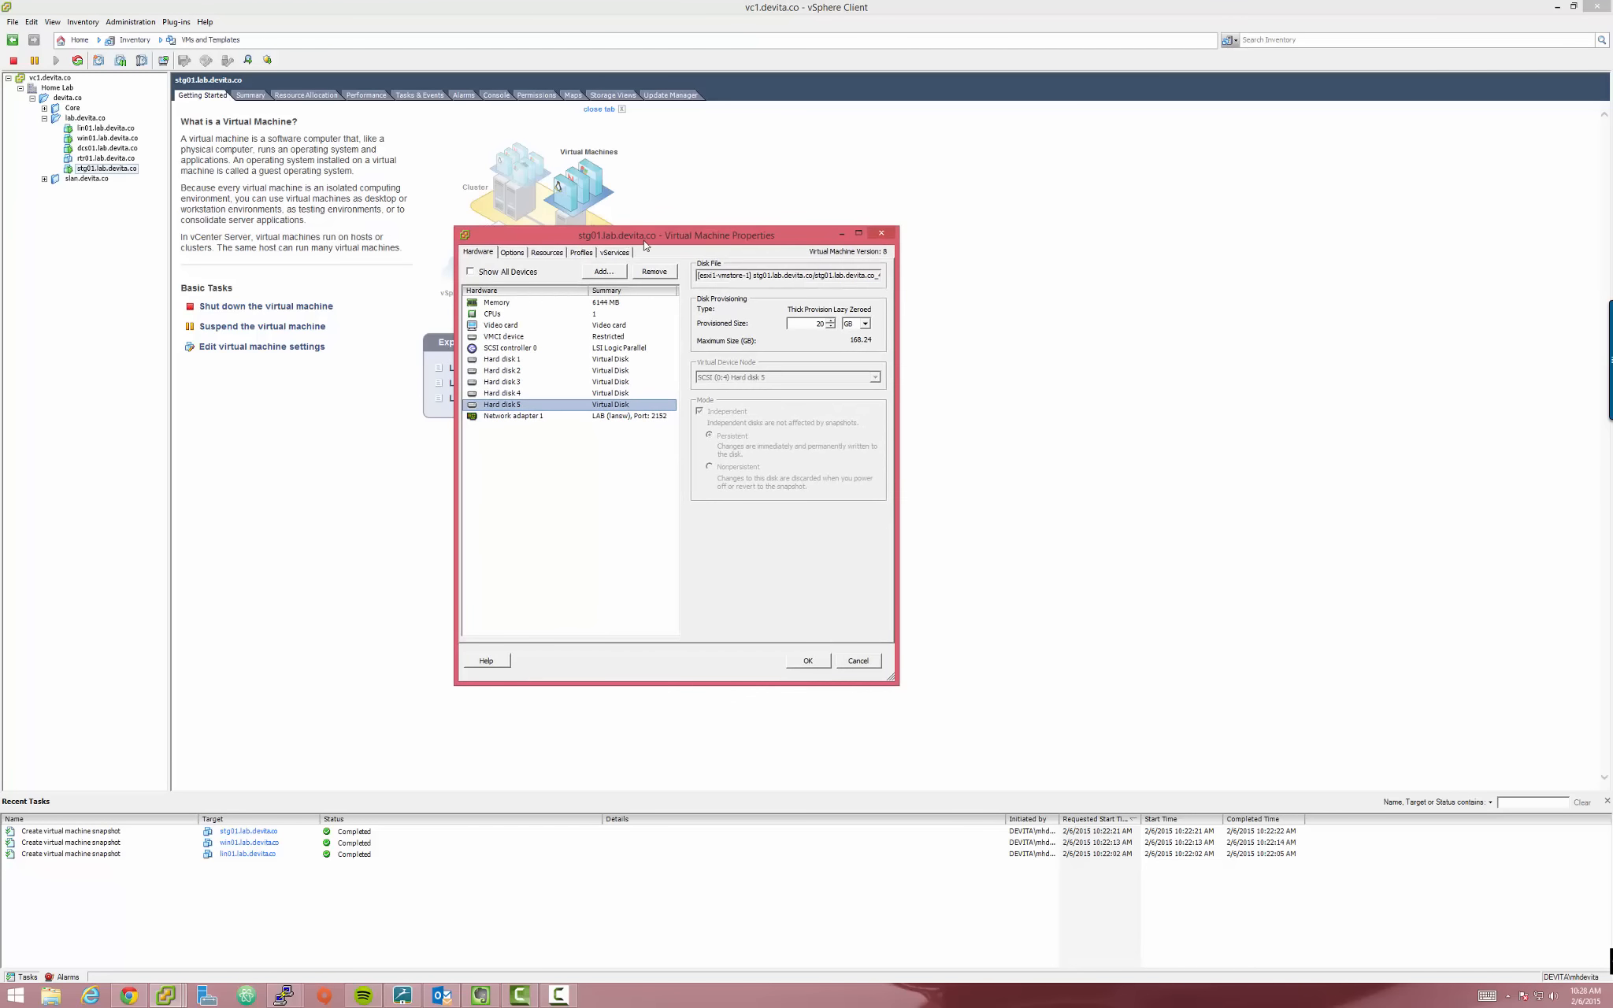
{"action": "left_click", "coordinate": [869, 662]}
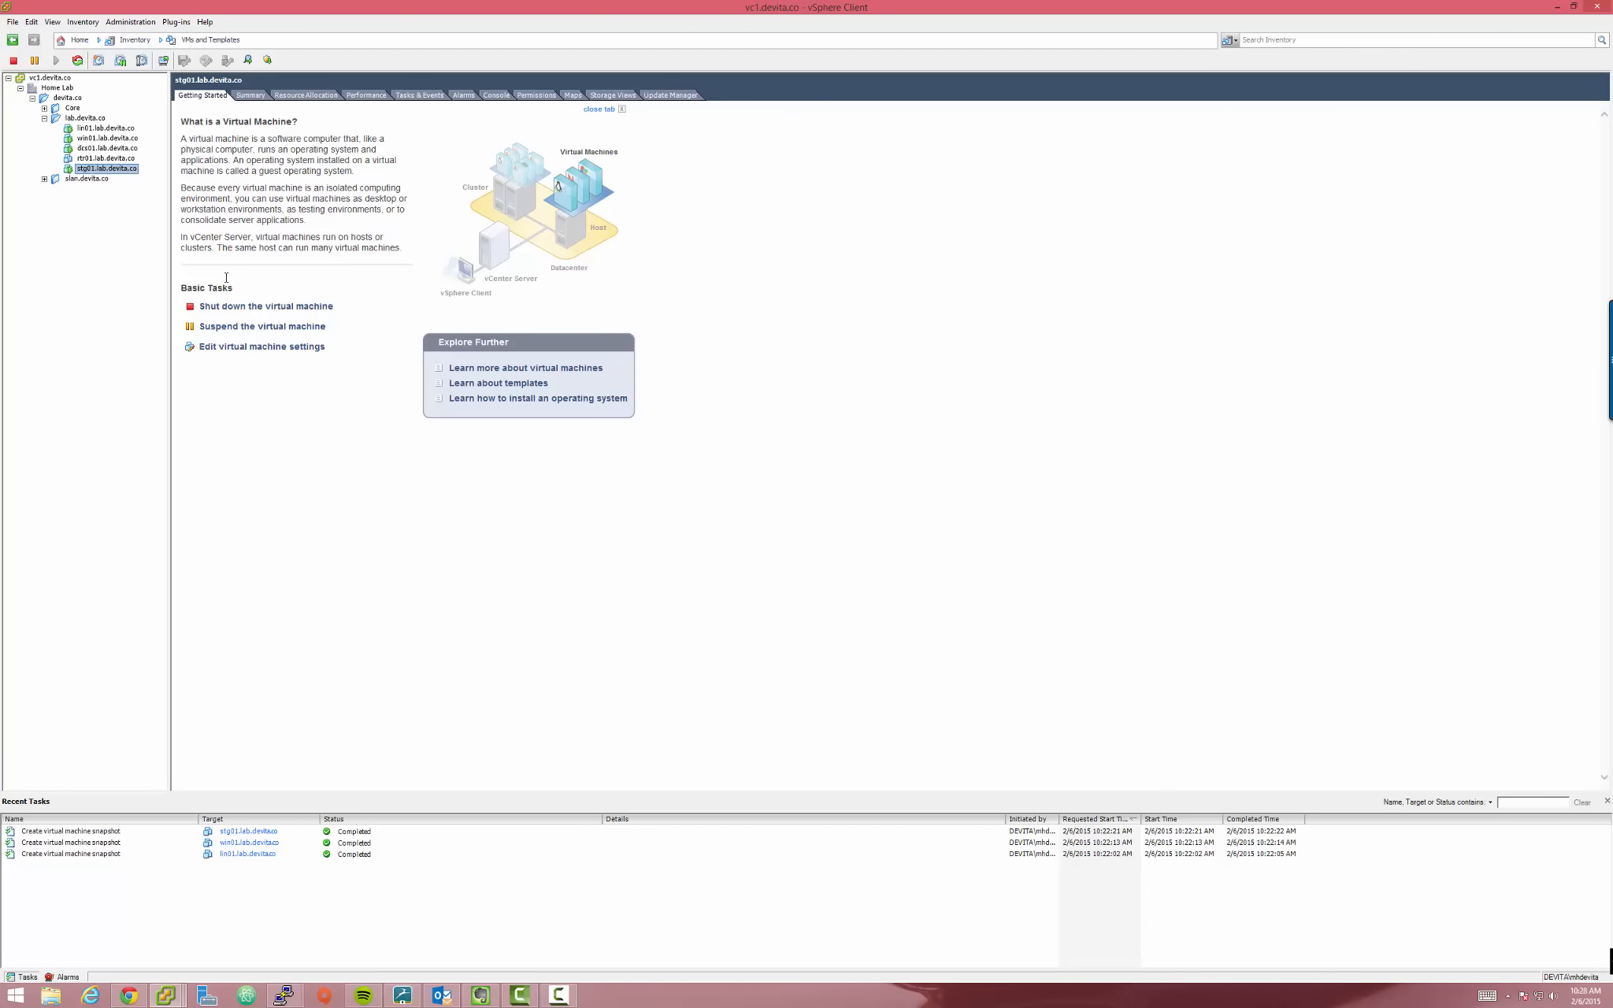
Open the remote console for dcs01.lab.devita.co and give it keyboard input
{"action": "left_click", "coordinate": [322, 530]}
{"action": "left_click", "coordinate": [104, 149]}
{"action": "left_click", "coordinate": [163, 60]}
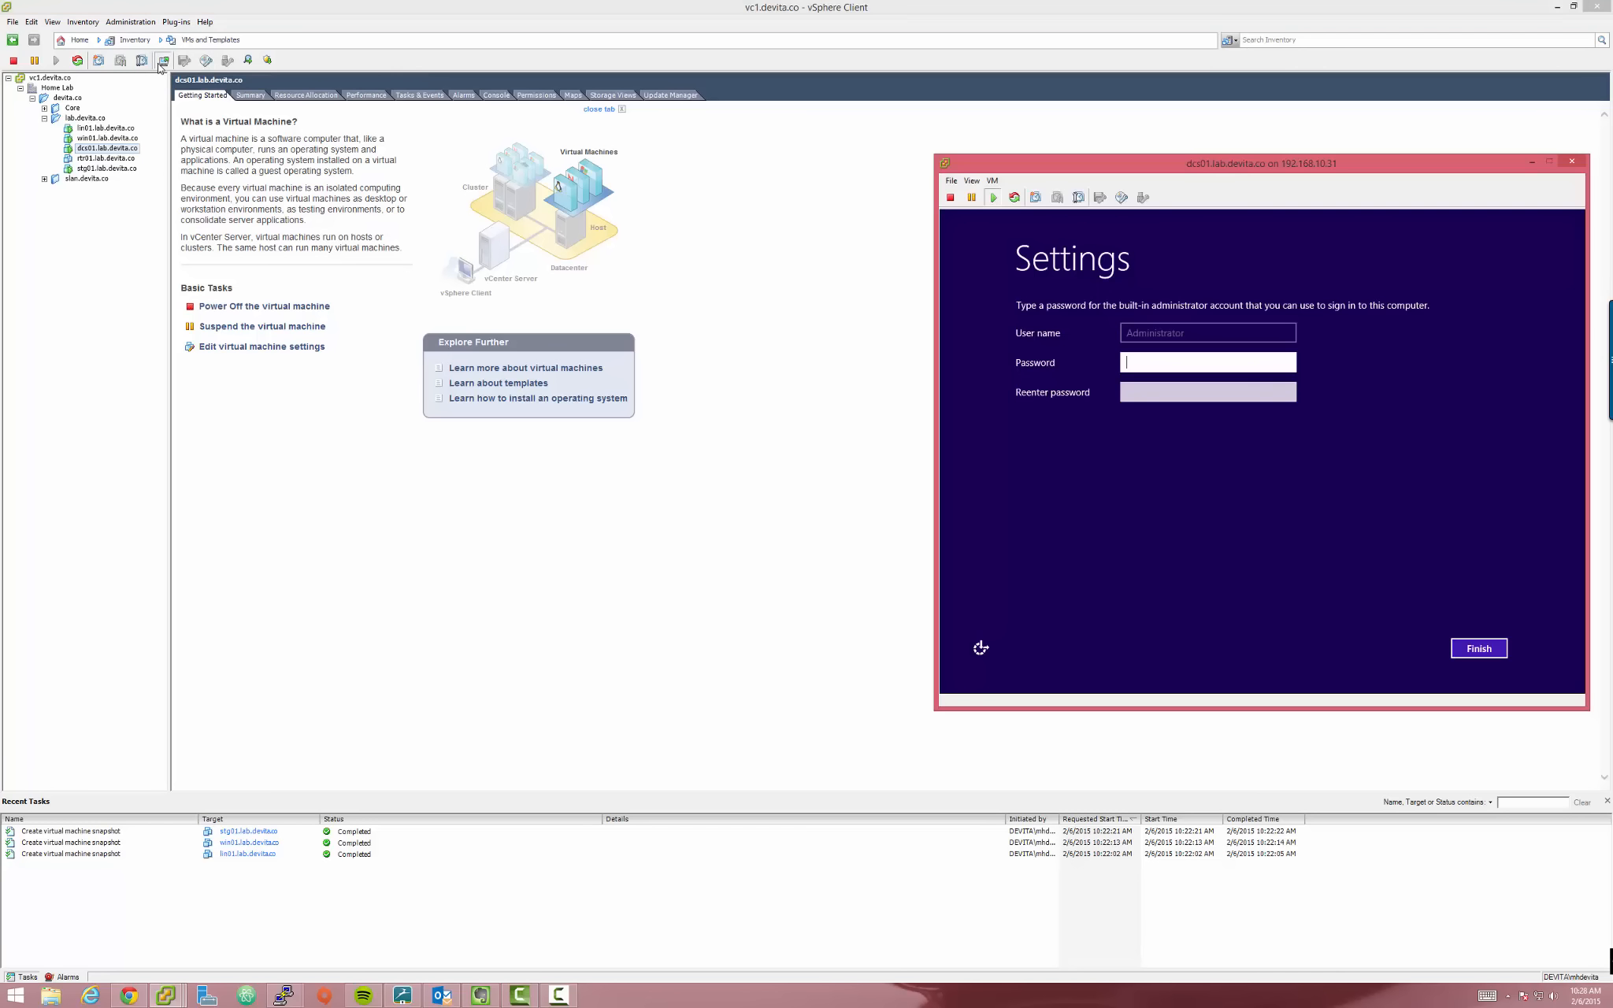
{"action": "left_click_drag", "start_coordinate": [1056, 171], "coordinate": [693, 184]}
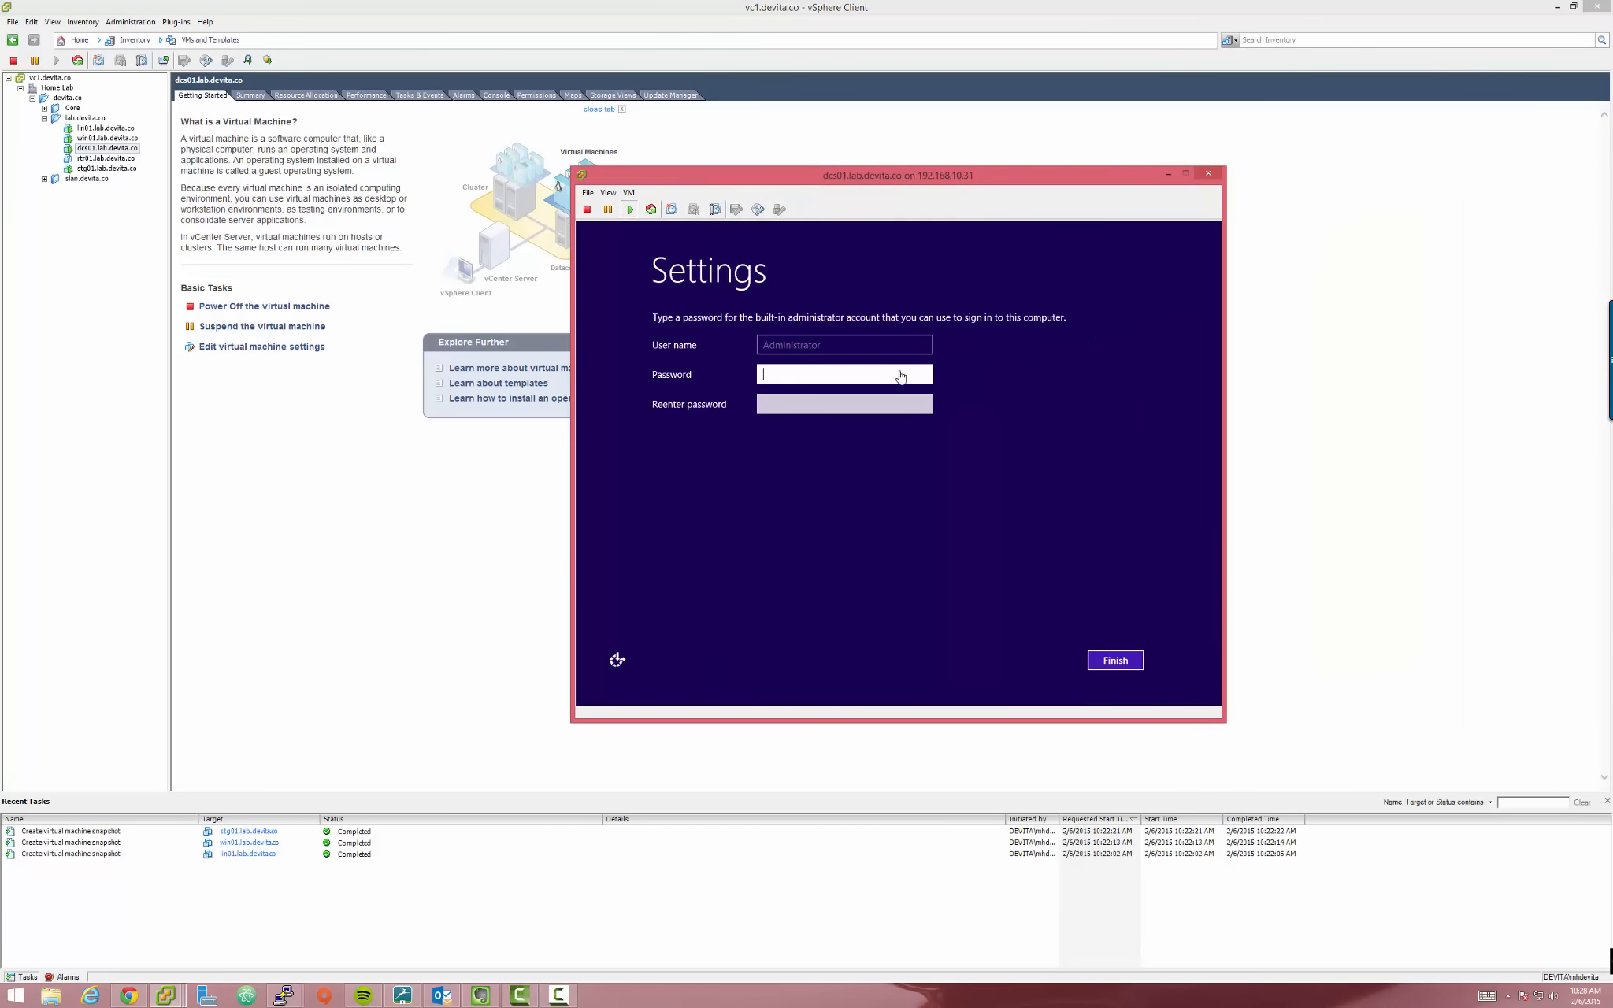
{"action": "left_click", "coordinate": [868, 401]}
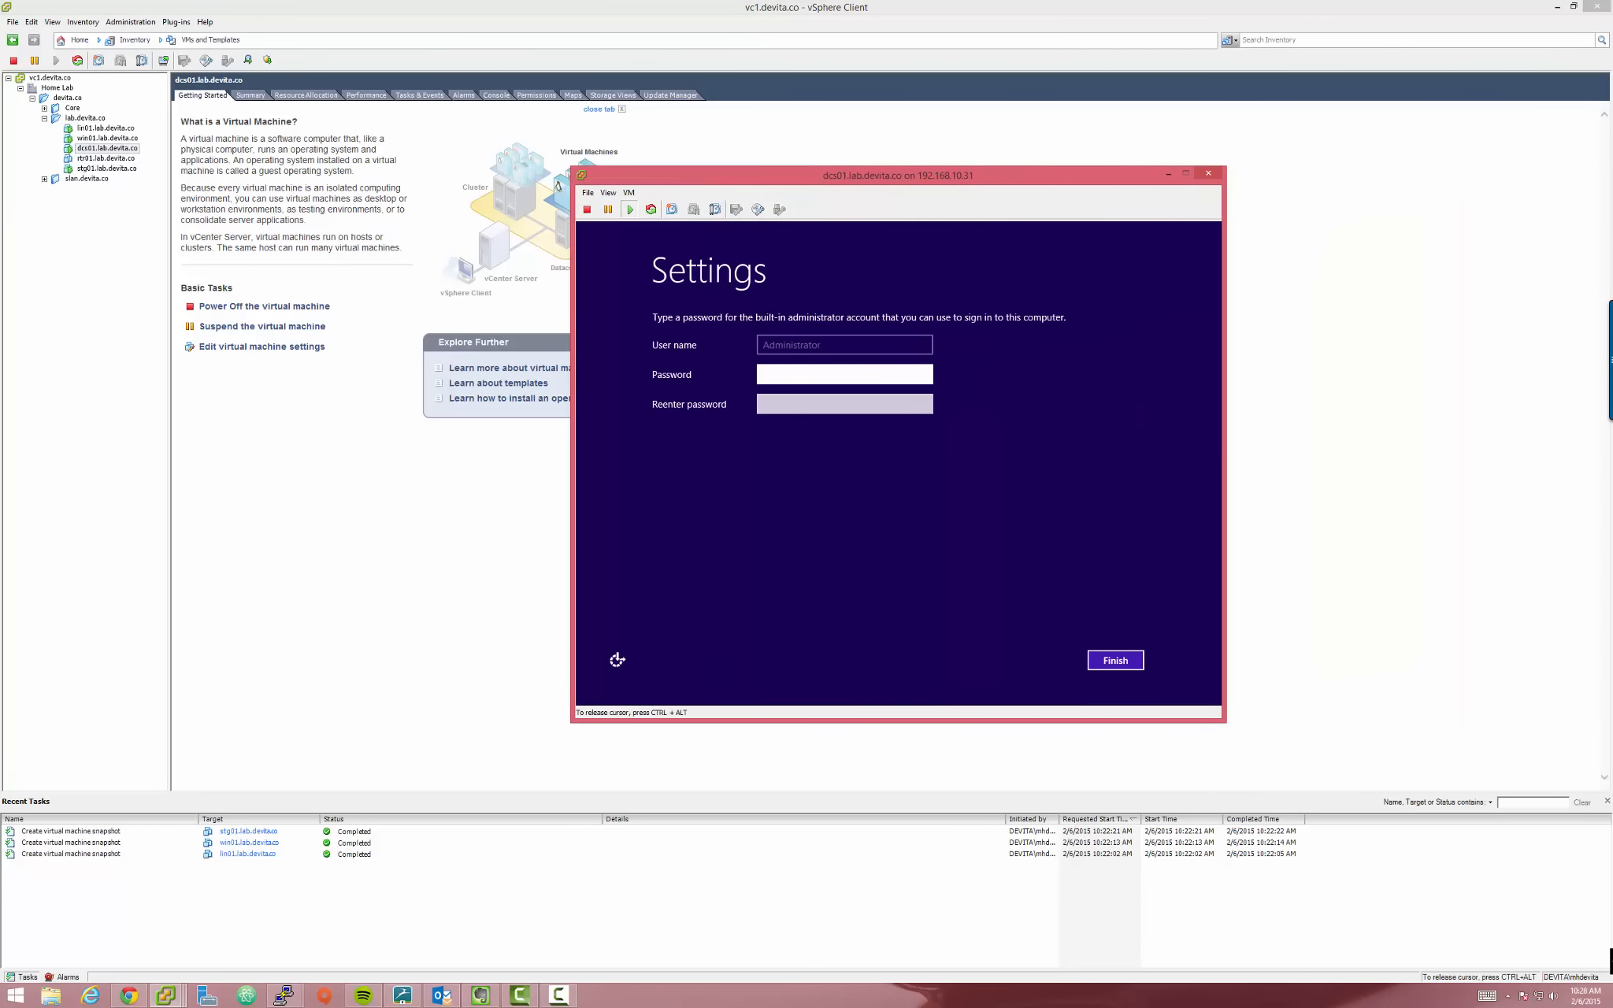
Enter and confirm the administrator password to finish Windows setup, then return to vSphere
{"action": "left_click", "coordinate": [857, 377]}
{"action": "type", "text": "••••••••"}
{"action": "key", "text": "Tab"}
{"action": "type", "text": "••"}
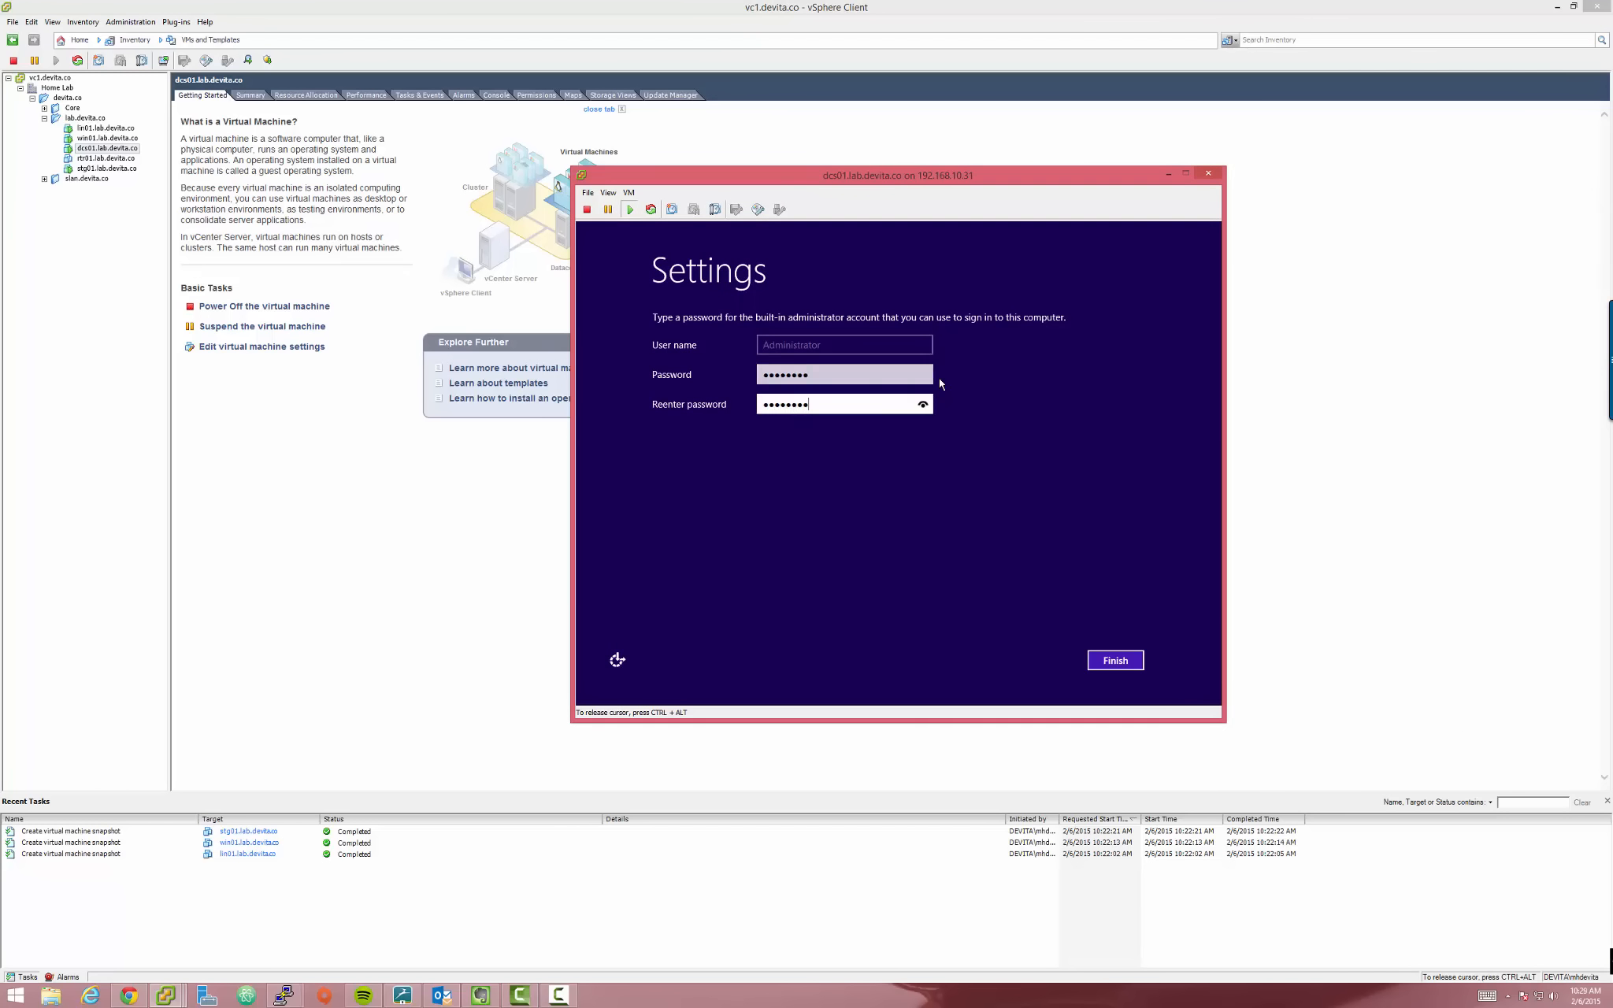
{"action": "key", "text": "Return"}
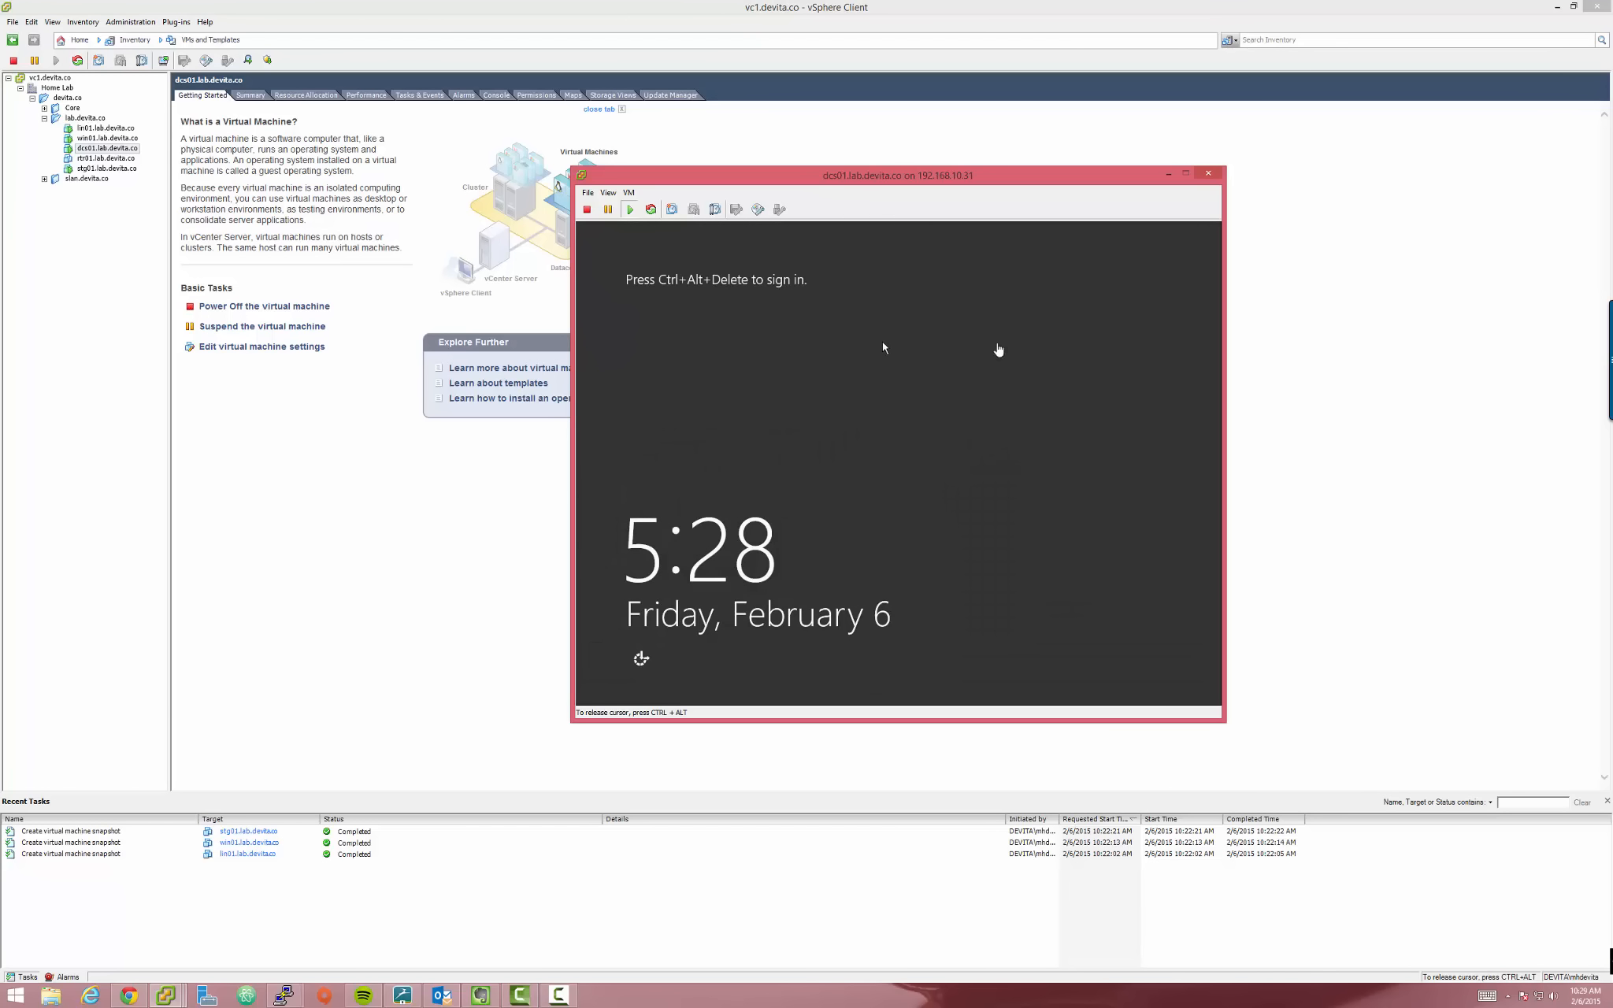
{"action": "left_click", "coordinate": [434, 153]}
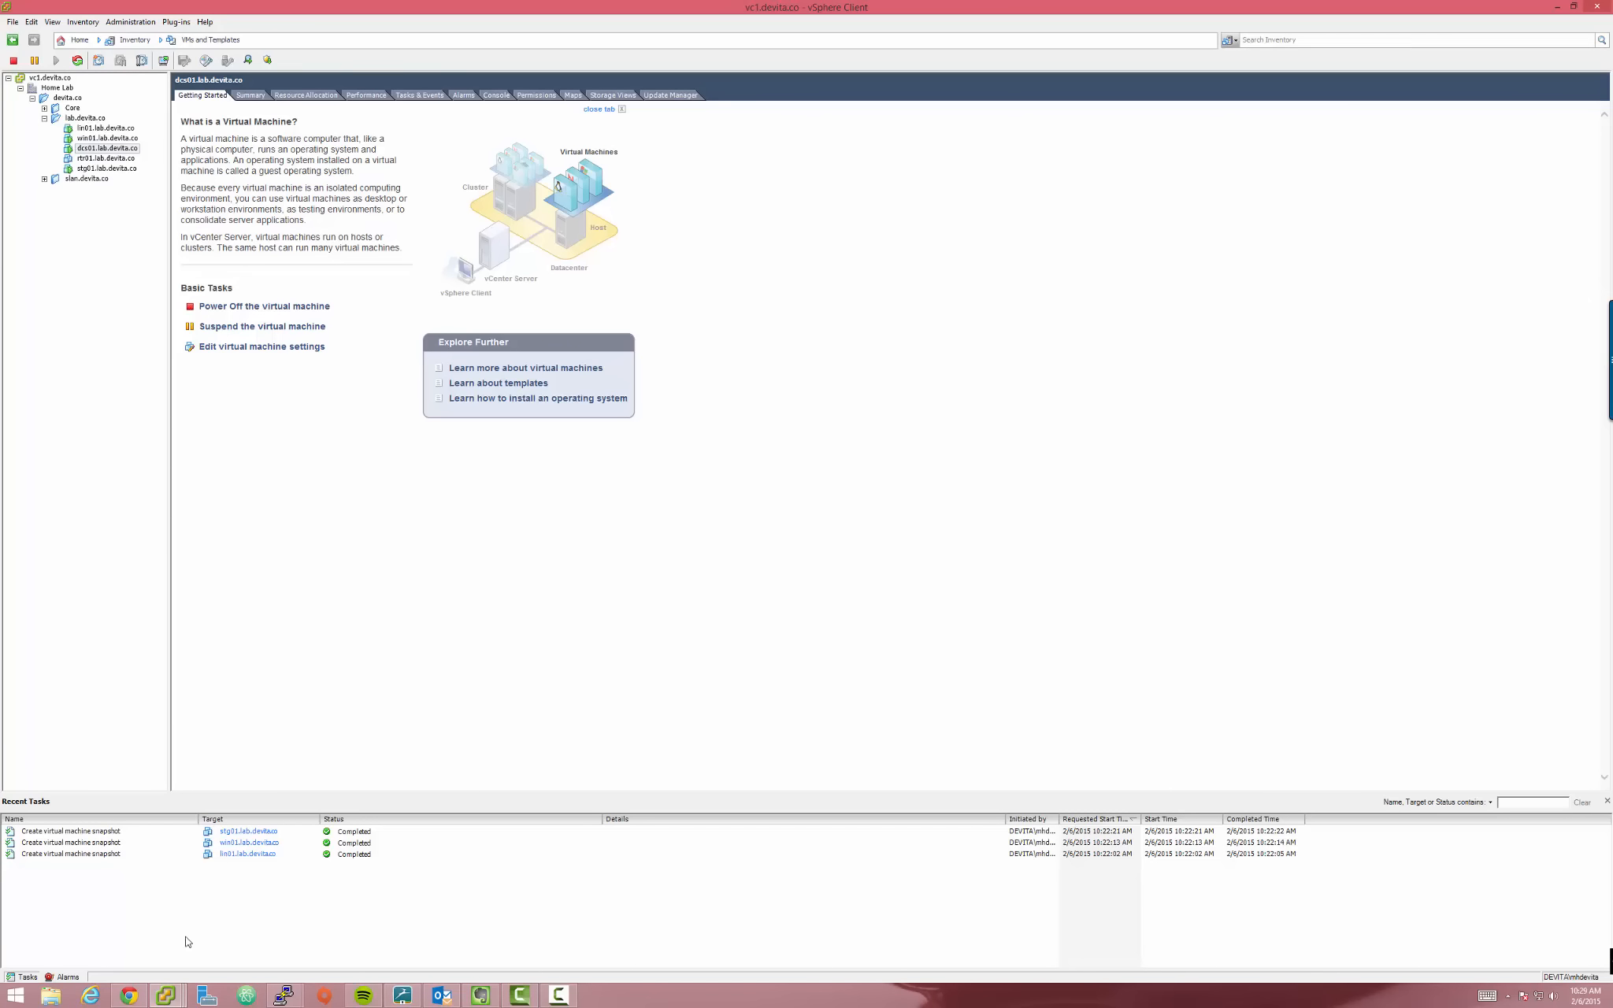
Bring the DreamSpark page forward and open the Windows Server 2012 R2 with Update product page
{"action": "left_click", "coordinate": [166, 998]}
{"action": "left_click", "coordinate": [137, 987]}
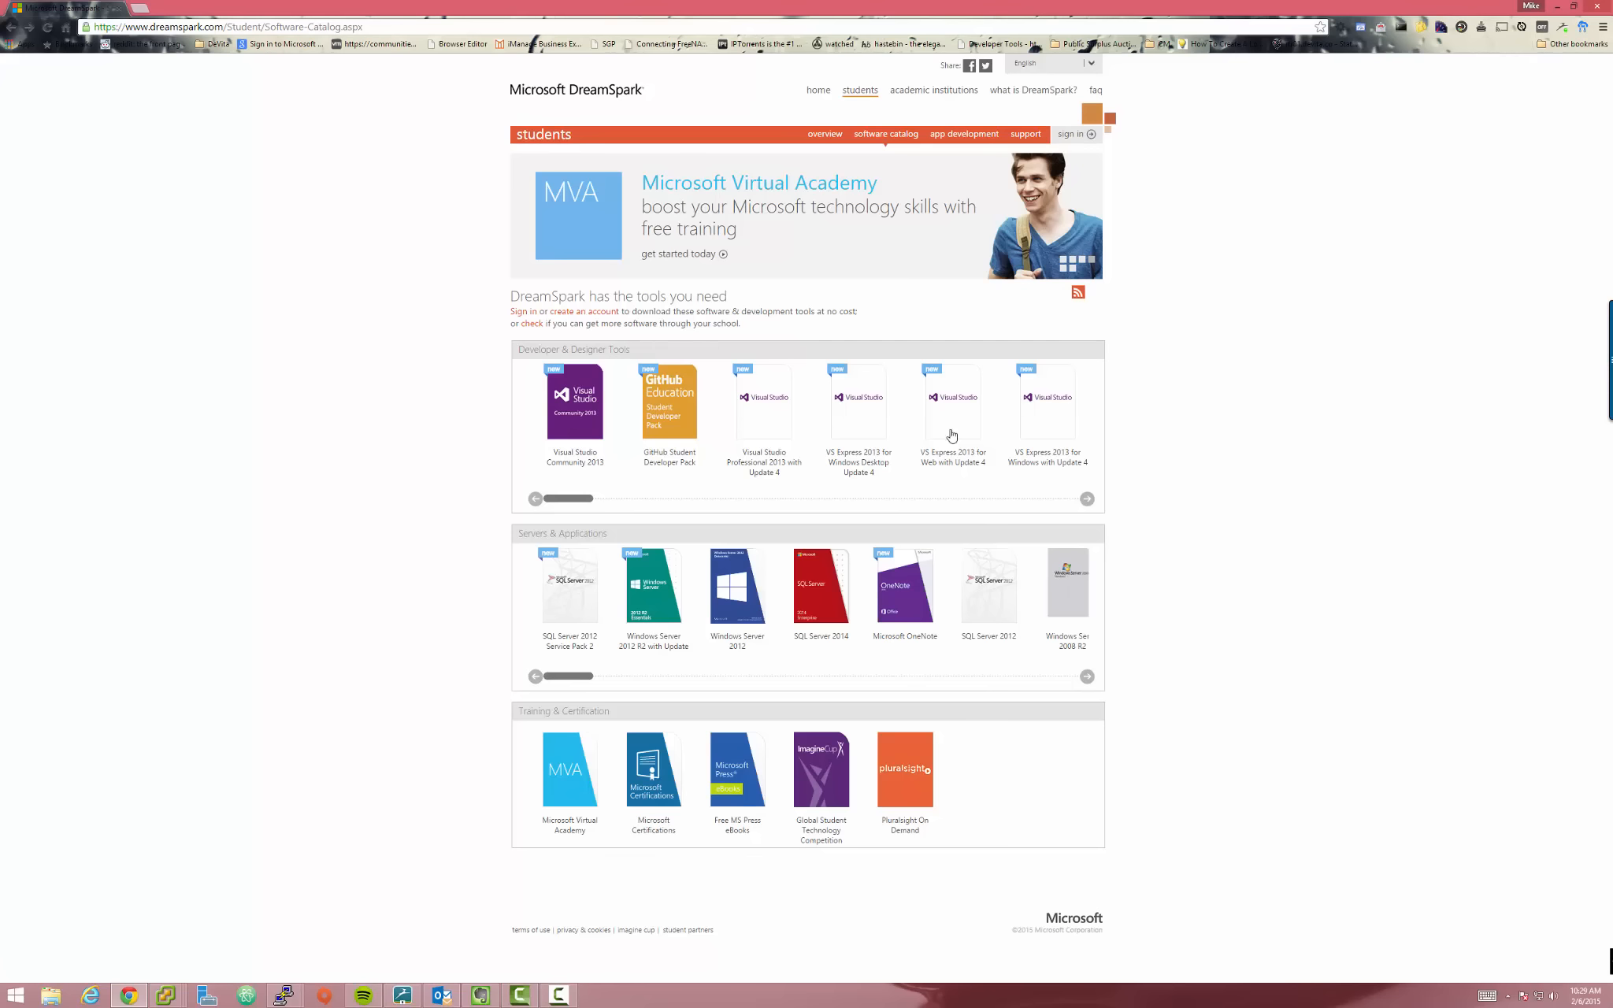
{"action": "mouse_move", "coordinate": [566, 676]}
{"action": "left_mouse_down"}
{"action": "mouse_move", "coordinate": [751, 677]}
{"action": "mouse_move", "coordinate": [566, 677]}
{"action": "left_mouse_up"}
{"action": "mouse_move", "coordinate": [574, 677]}
{"action": "left_mouse_down"}
{"action": "mouse_move", "coordinate": [1032, 677]}
{"action": "mouse_move", "coordinate": [567, 677]}
{"action": "left_mouse_up"}
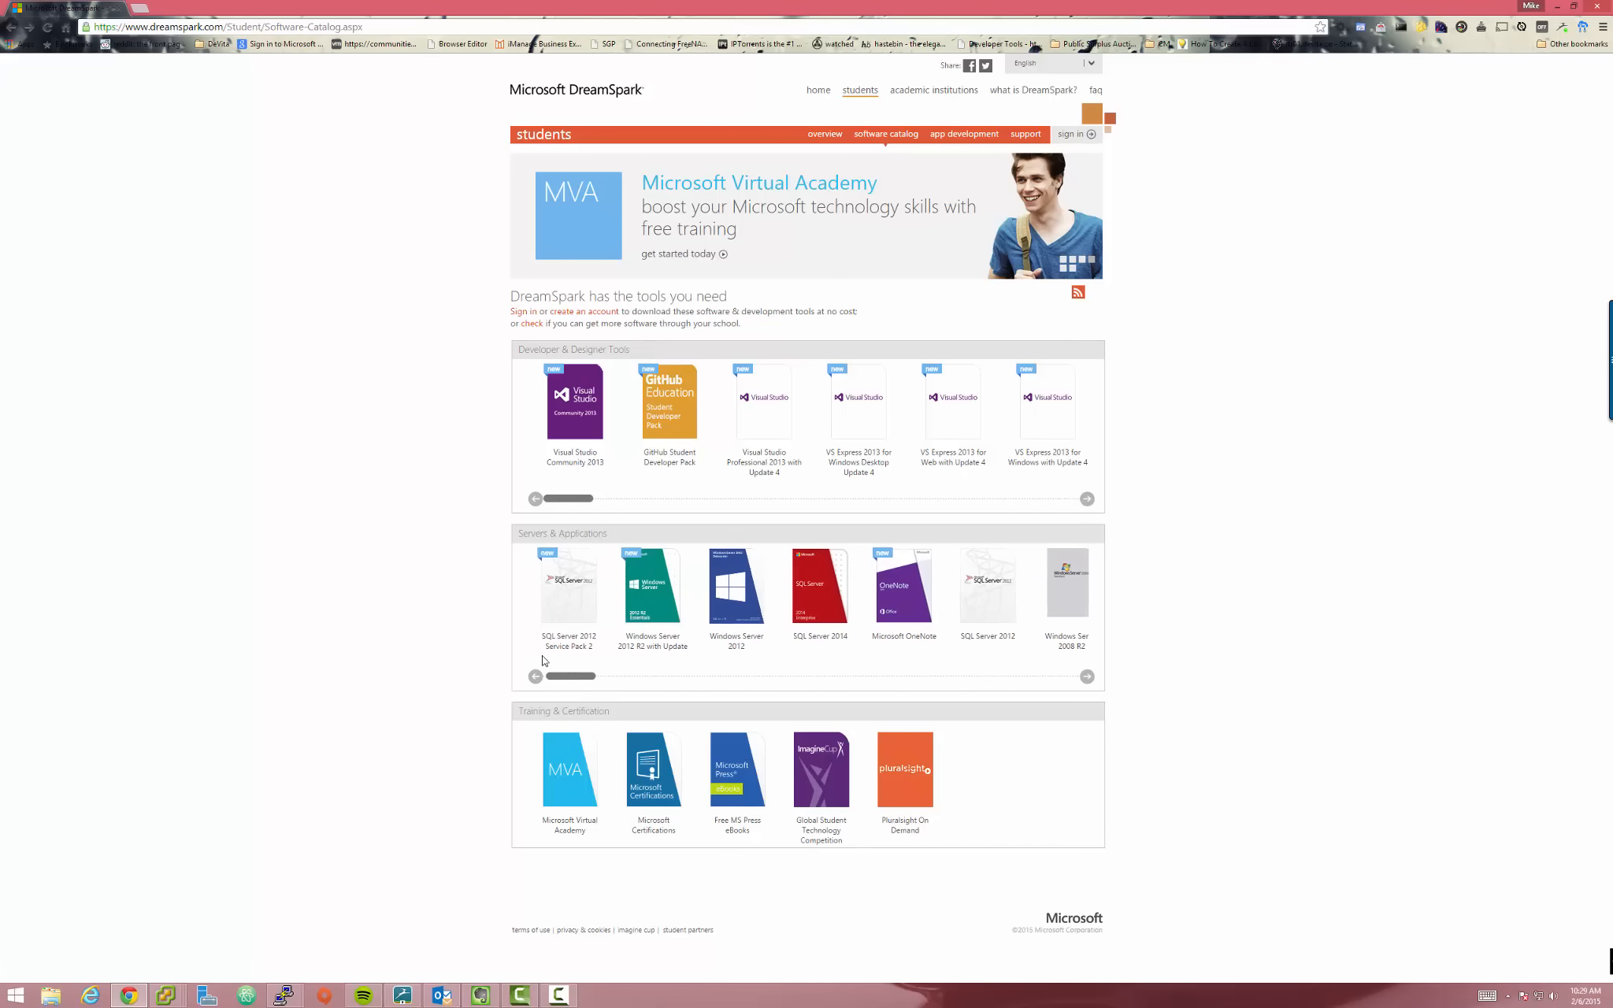
{"action": "left_click", "coordinate": [650, 587]}
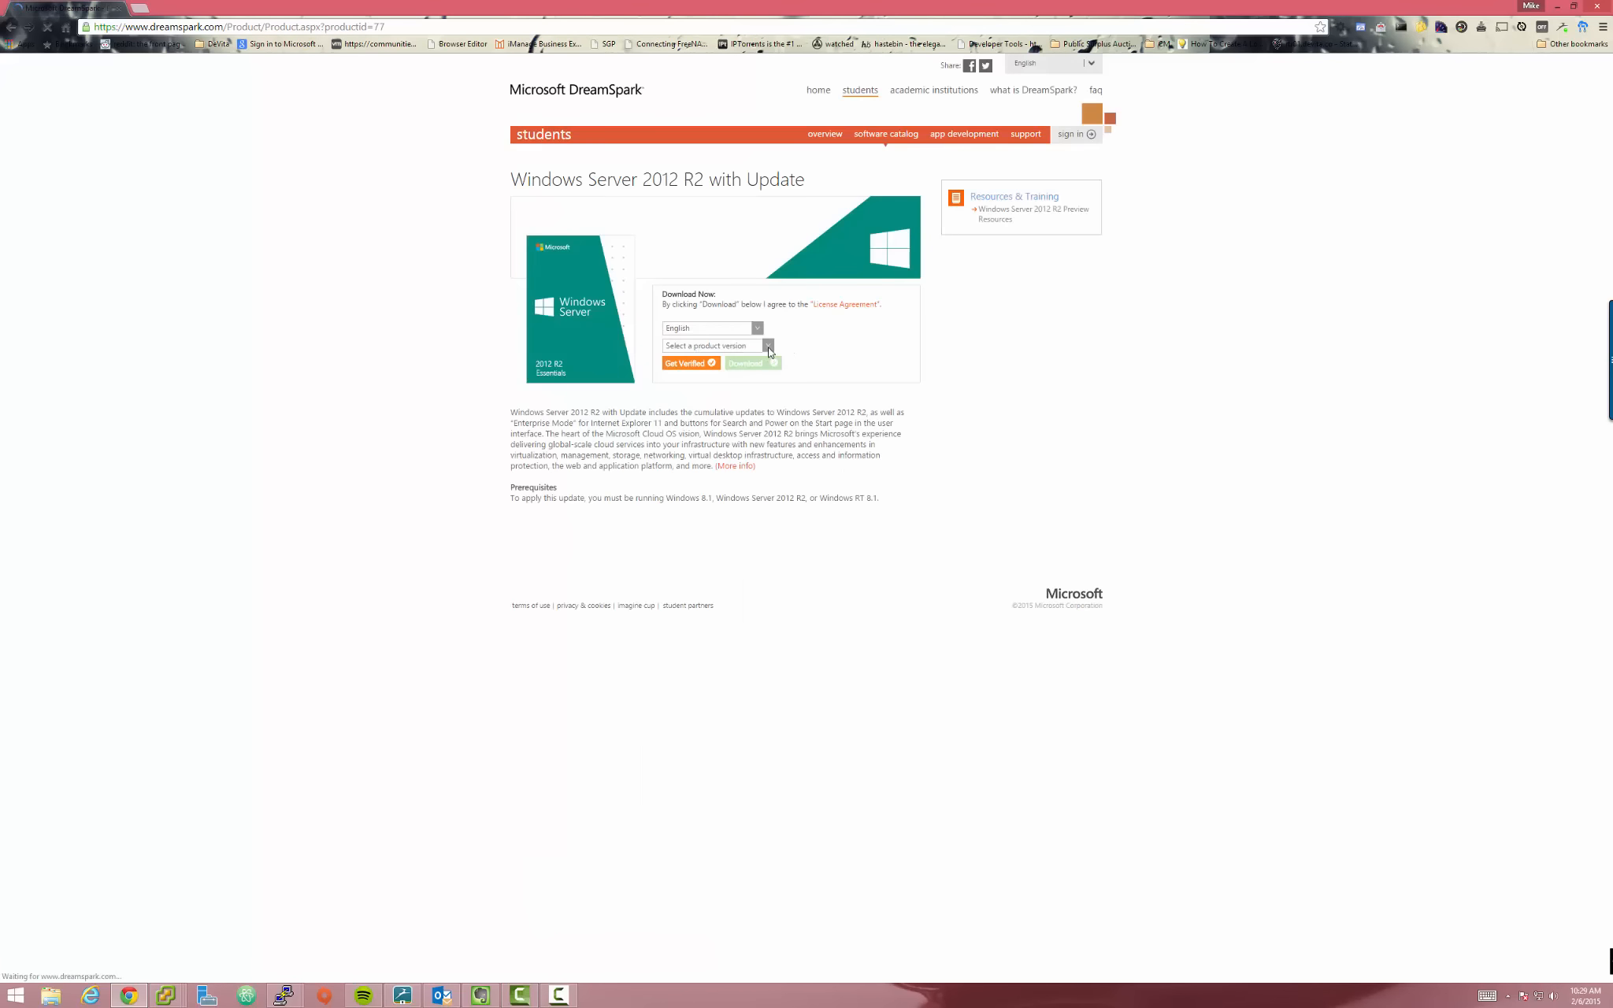
Dismiss the product version list unchanged and bring the vSphere Client back to the front
{"action": "left_click", "coordinate": [770, 347]}
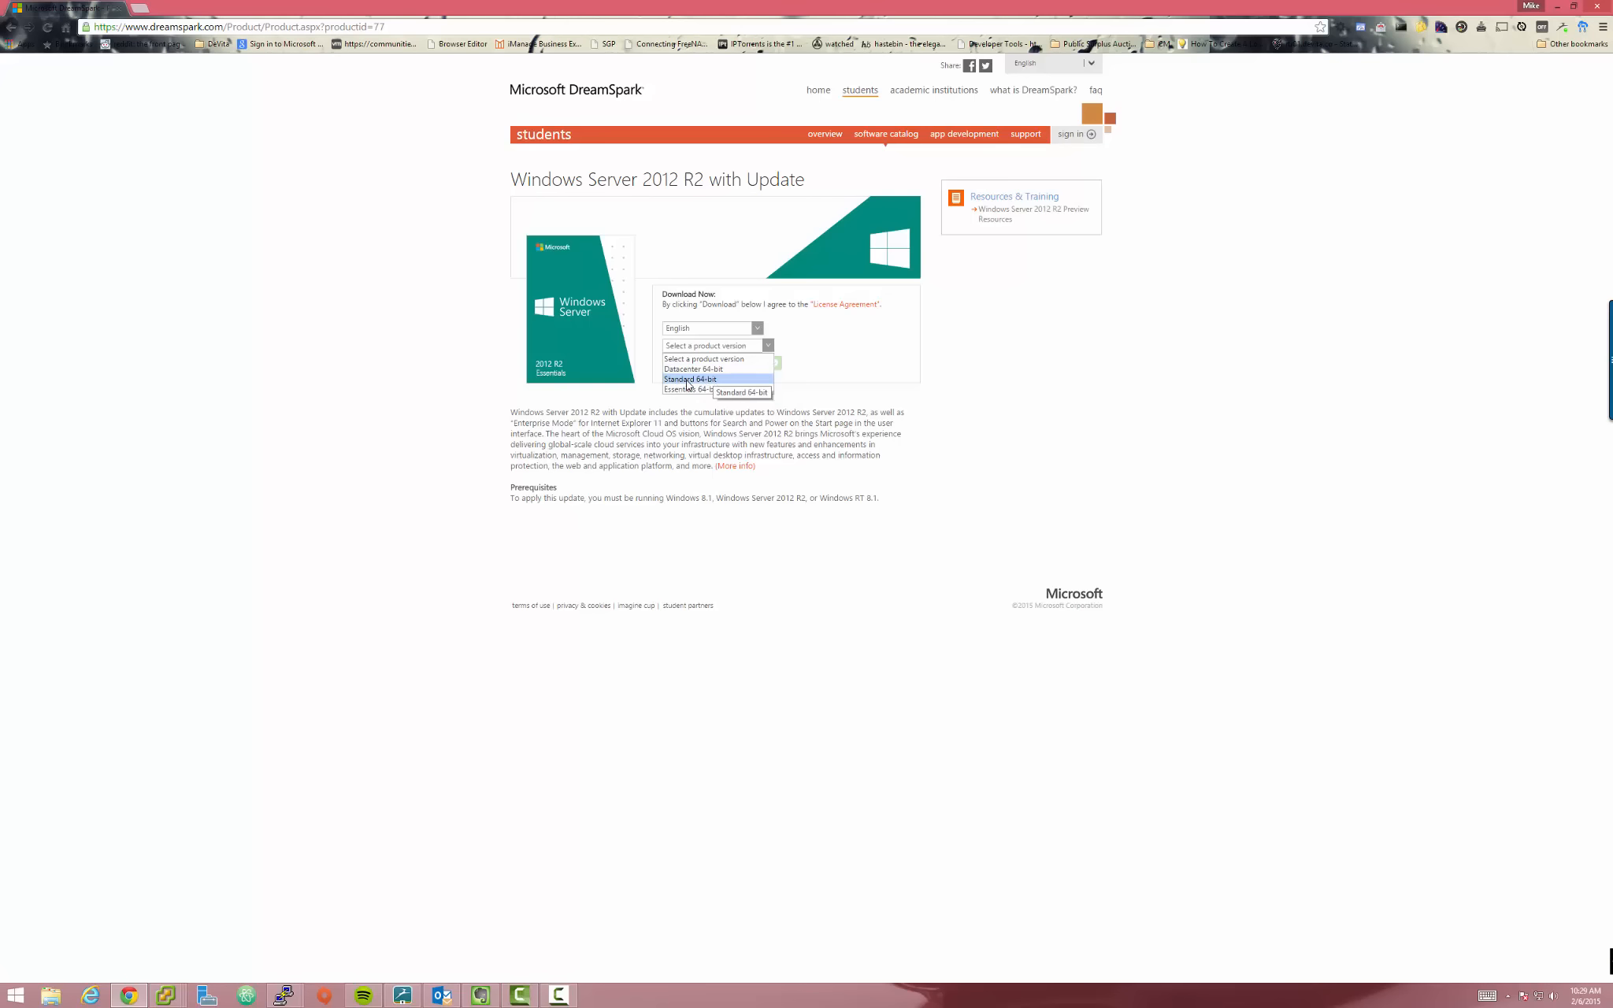
{"action": "left_click", "coordinate": [762, 407]}
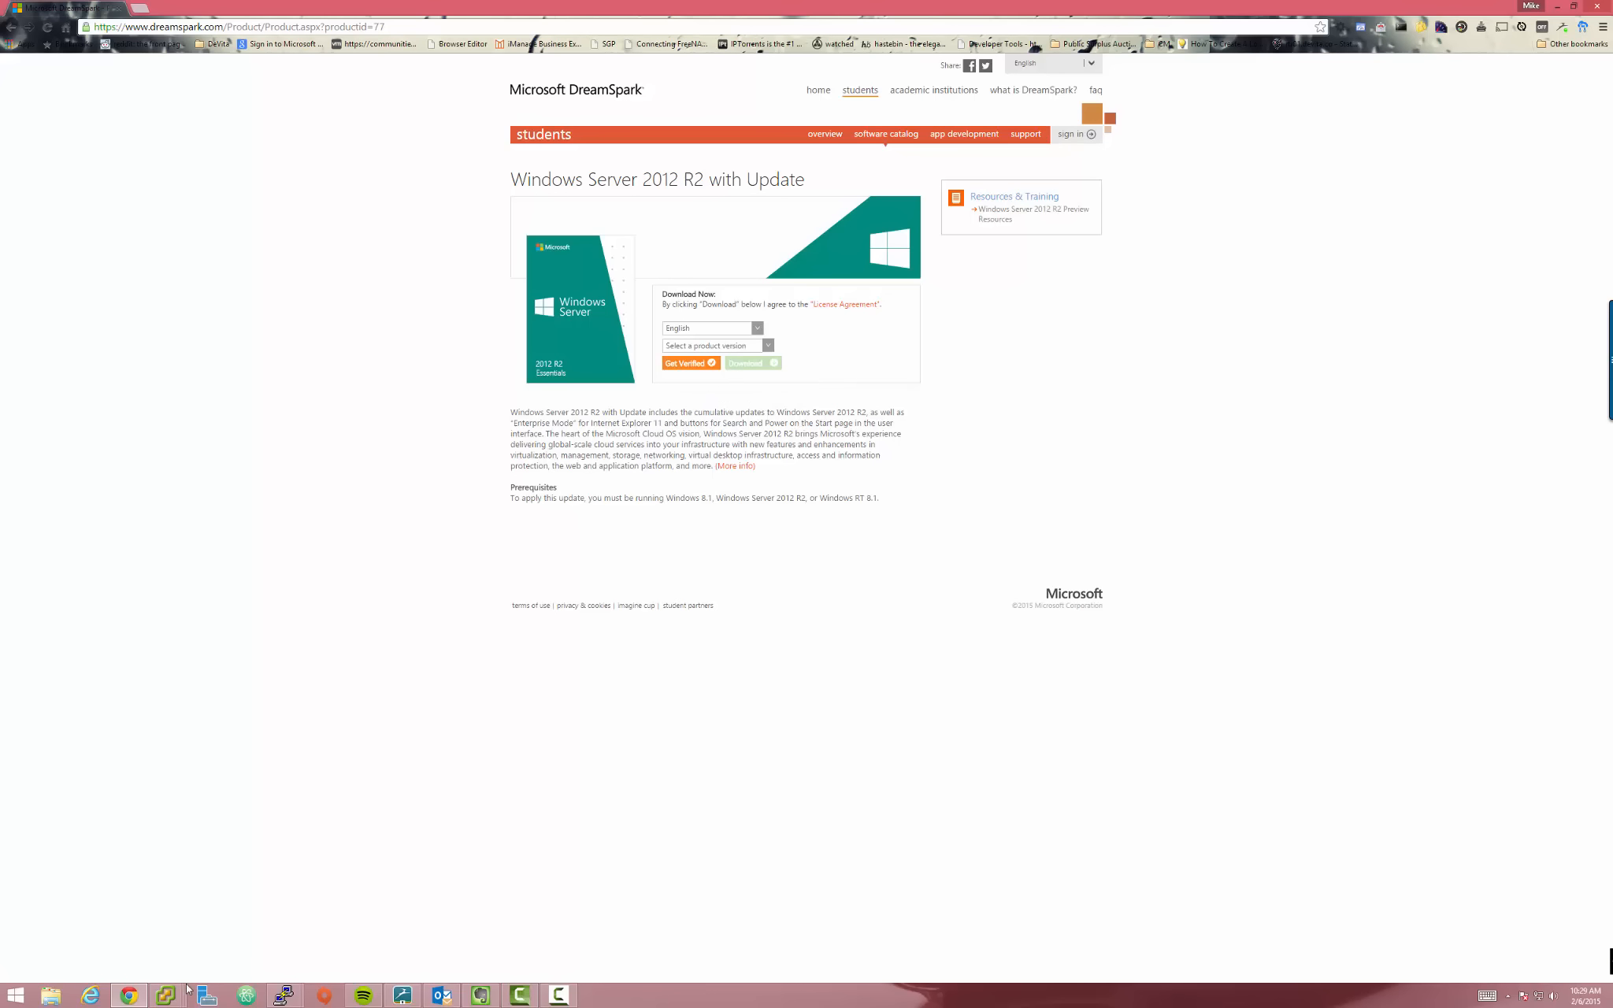
{"action": "mouse_move", "coordinate": [173, 994]}
{"action": "left_click", "coordinate": [264, 896]}
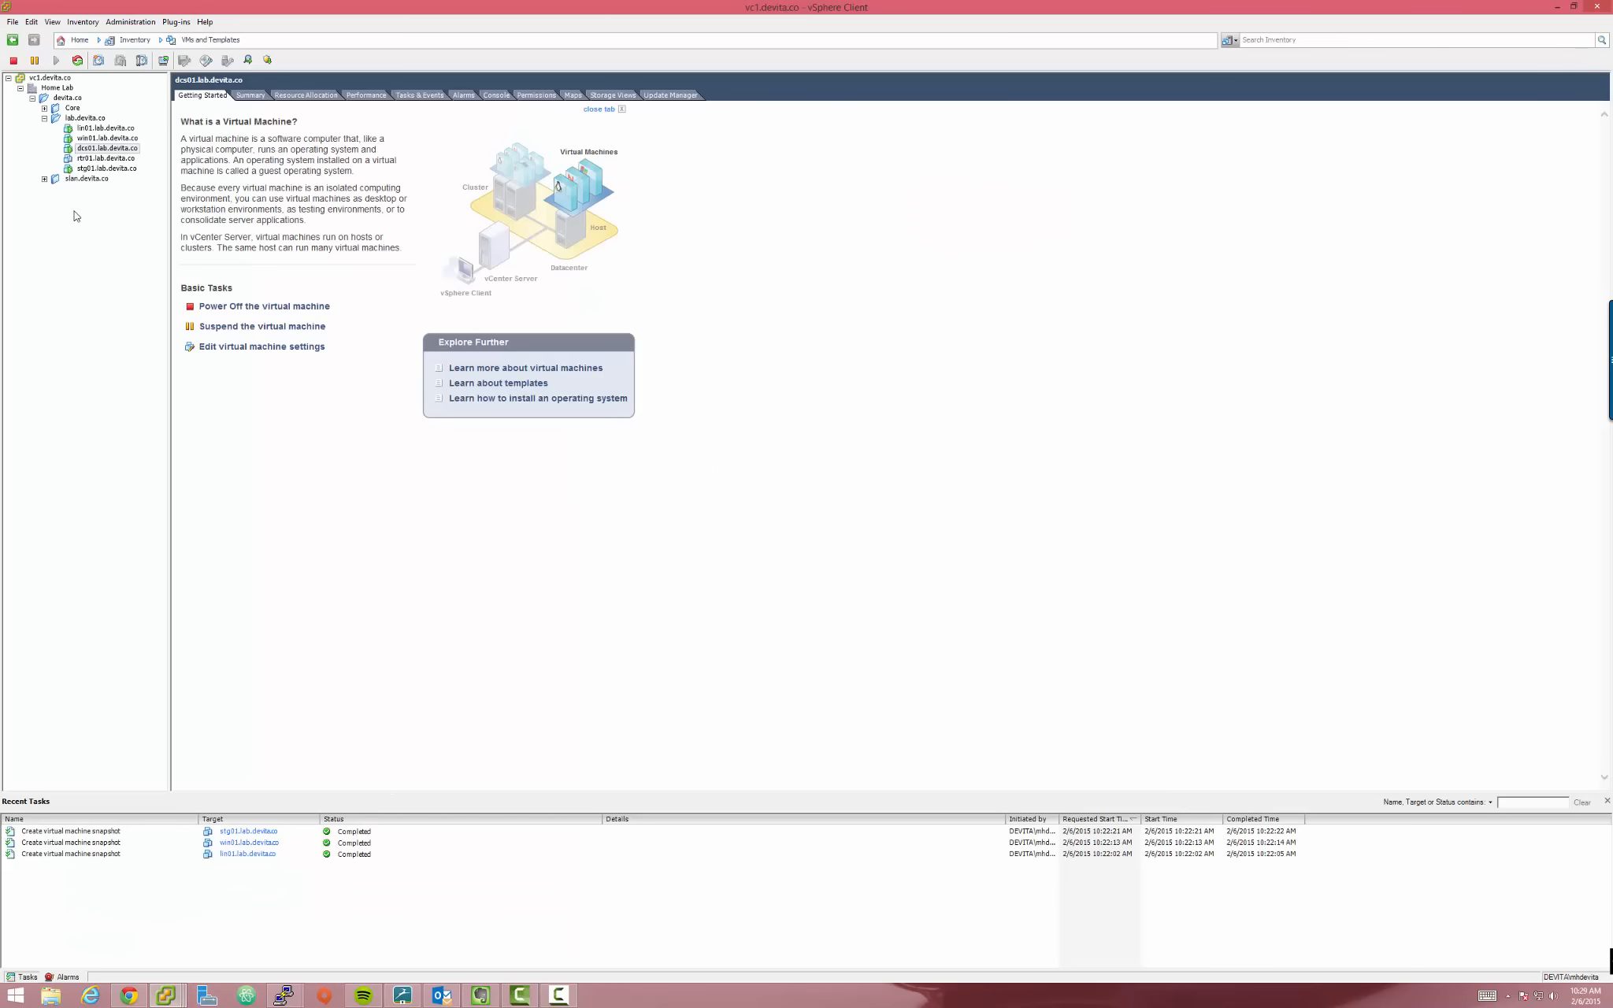
Bring the dcs01 console to the front and enlarge its window
{"action": "left_click", "coordinate": [182, 1001]}
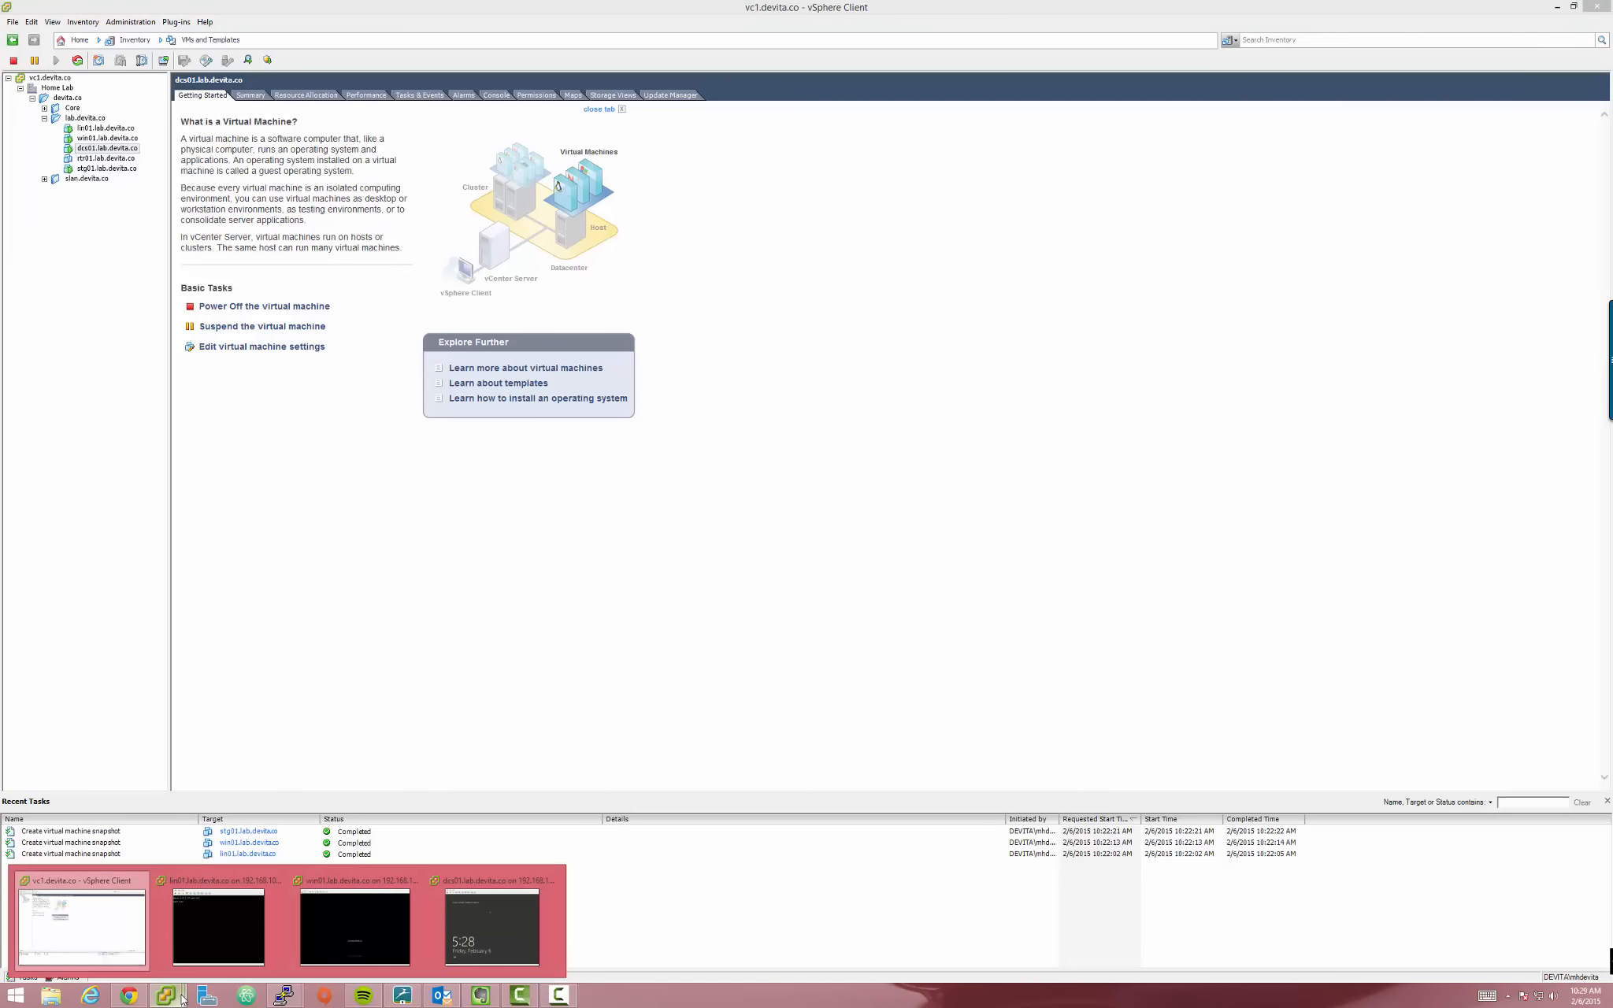
{"action": "left_click", "coordinate": [440, 952]}
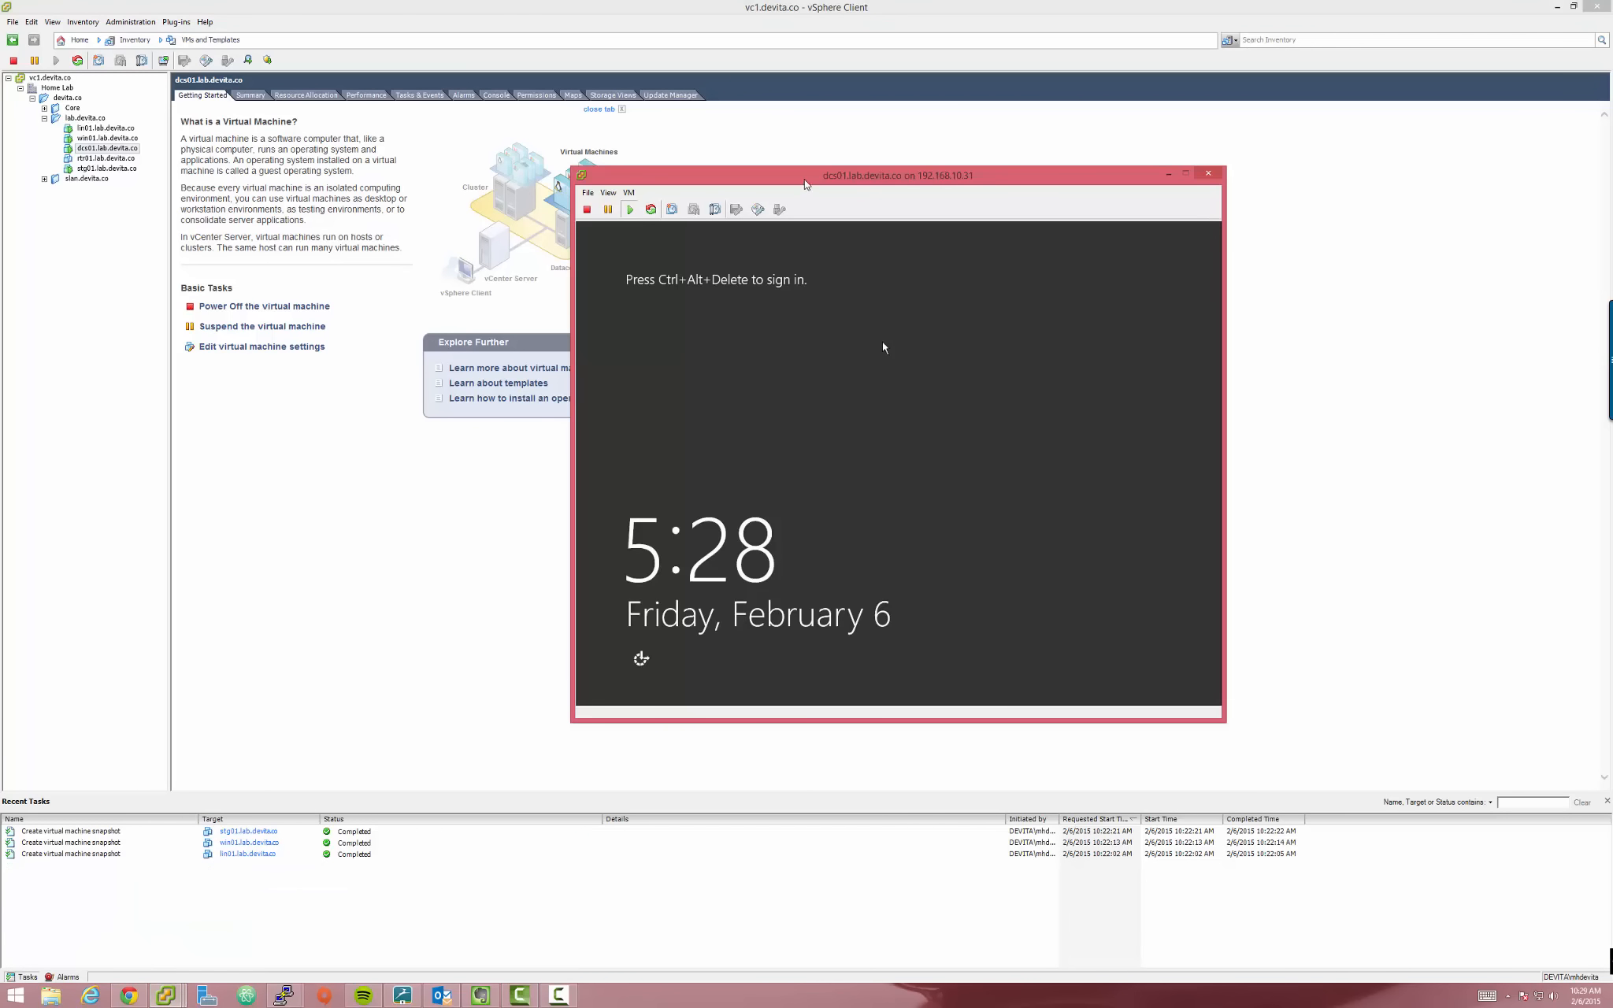
{"action": "left_click_drag", "start_coordinate": [660, 139], "coordinate": [678, 101]}
{"action": "left_click_drag", "start_coordinate": [962, 649], "coordinate": [1180, 734]}
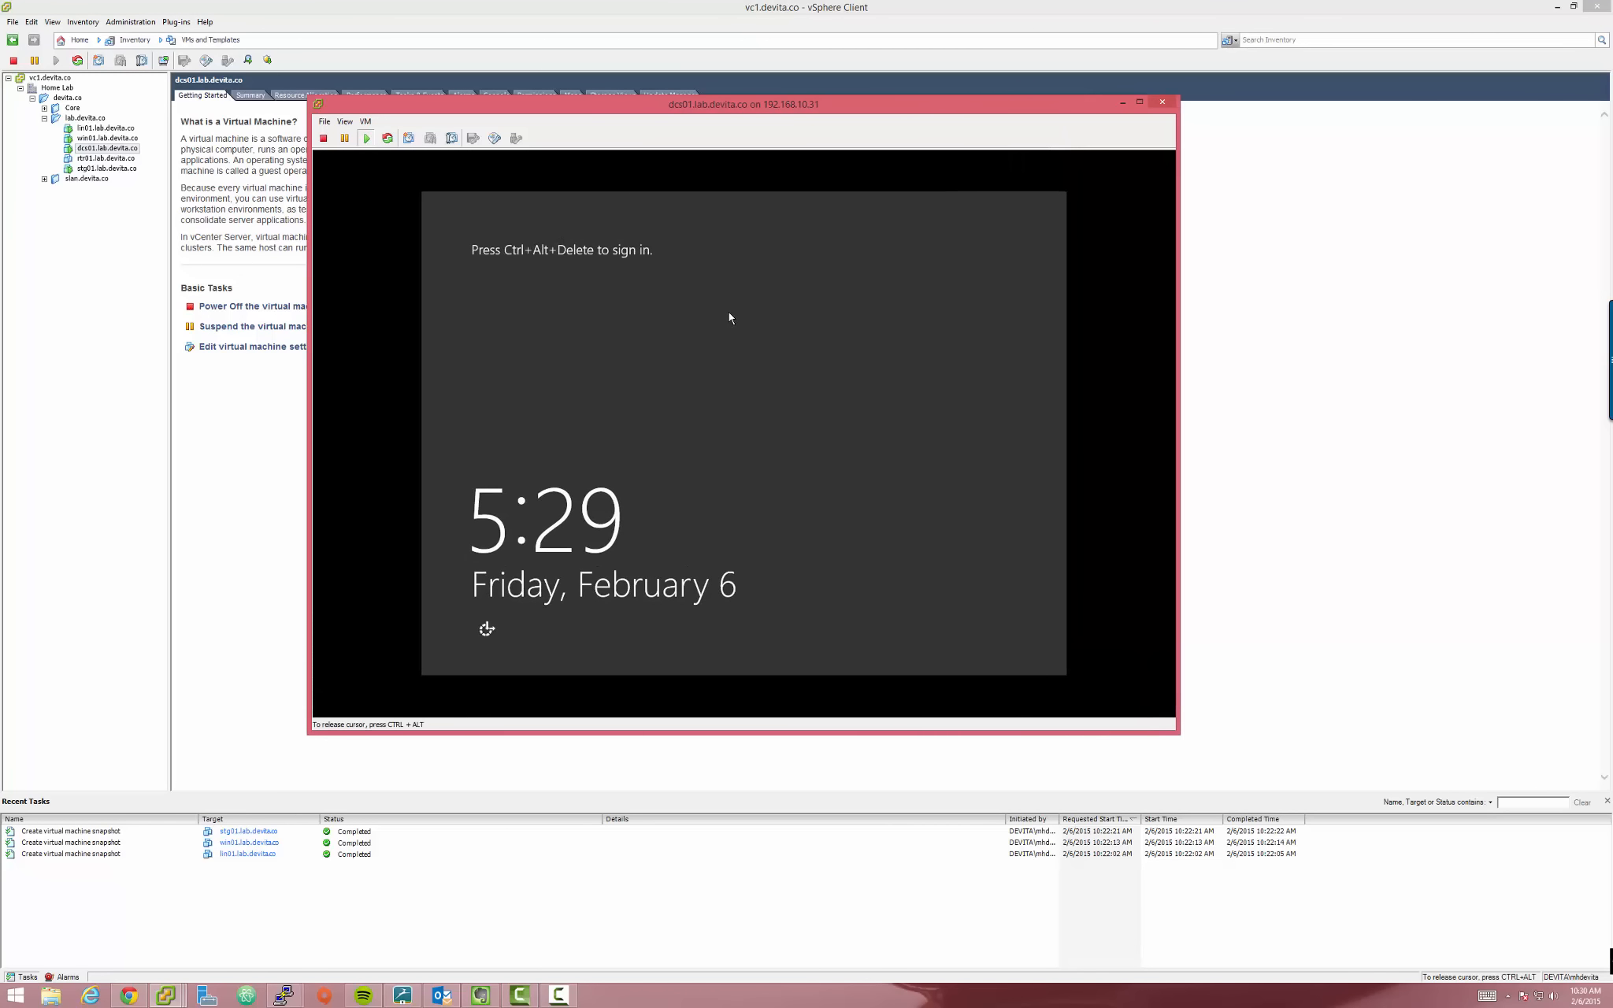
Sign in to dcs01 as Administrator with Ctrl+Alt+Del and the password, then release input
{"action": "key", "text": "ctrl+alt+Insert"}
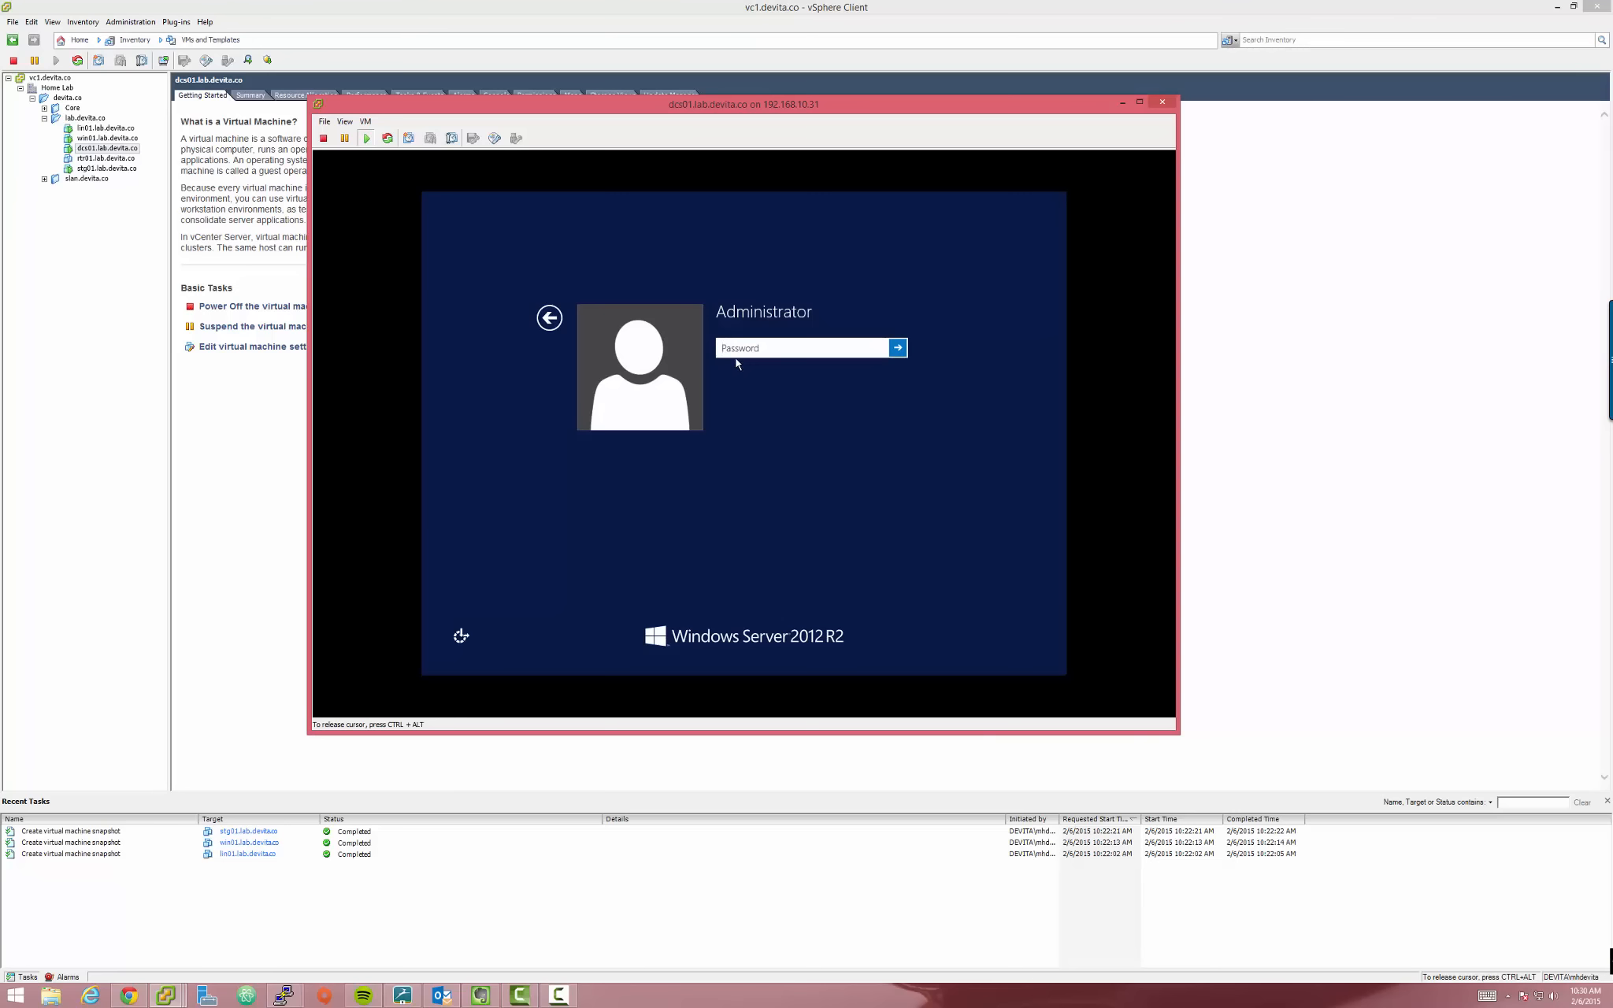
{"action": "type", "text": "**"}
{"action": "key", "text": "Return"}
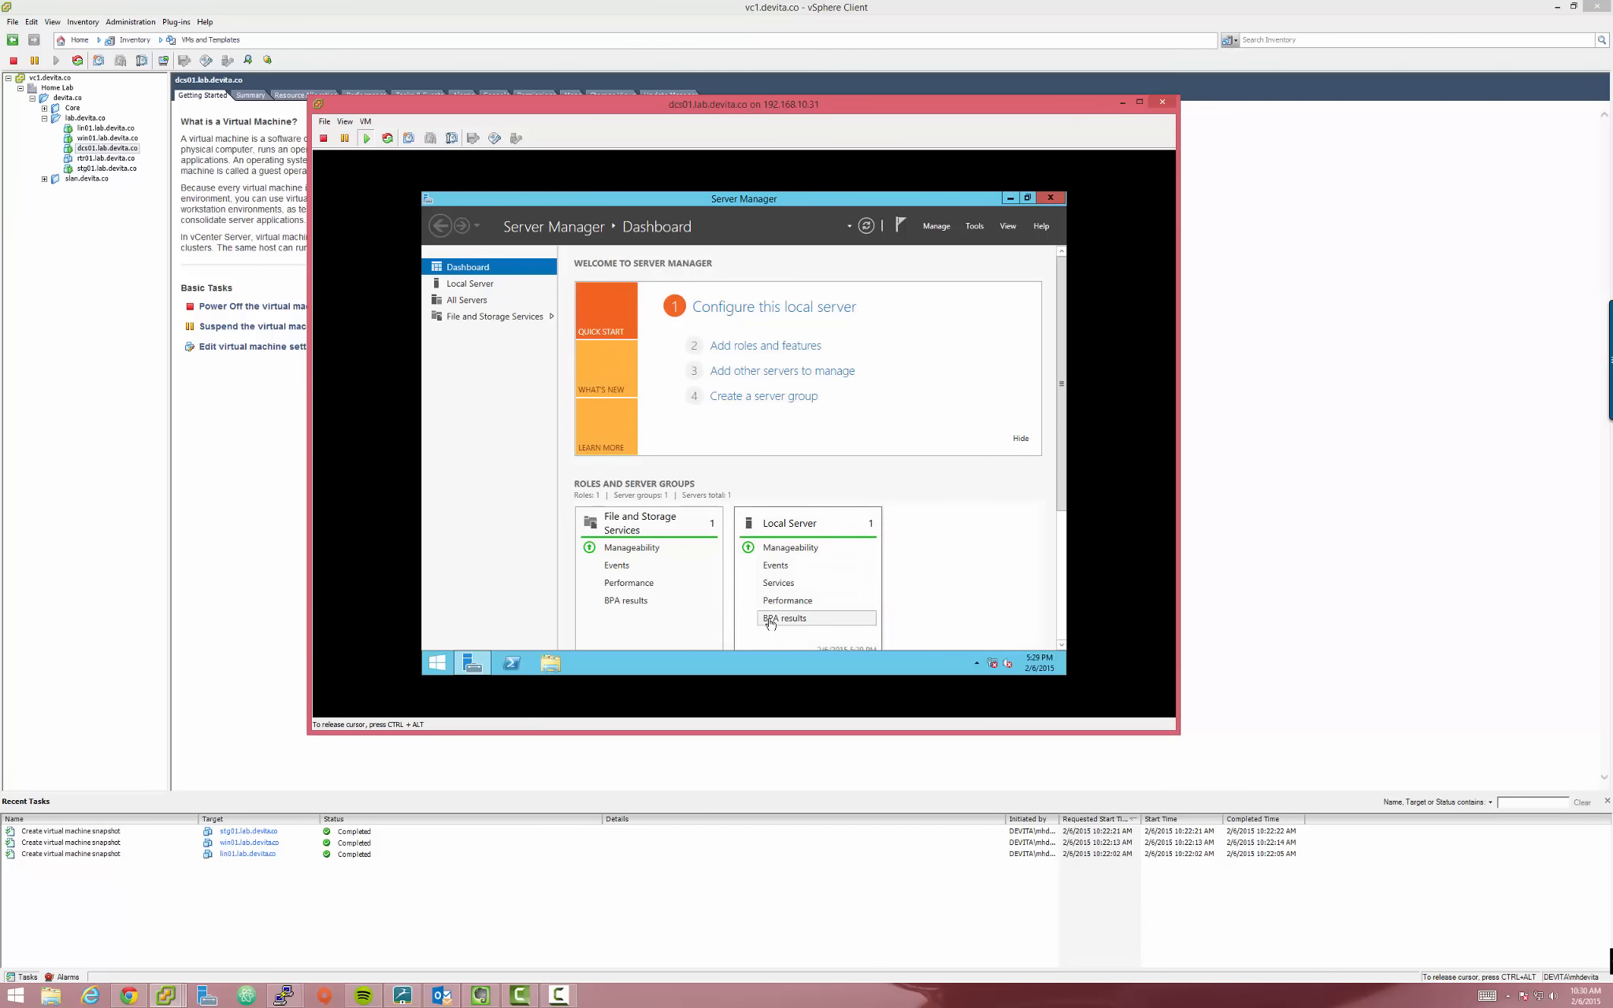
{"action": "key", "text": "ctrl+alt"}
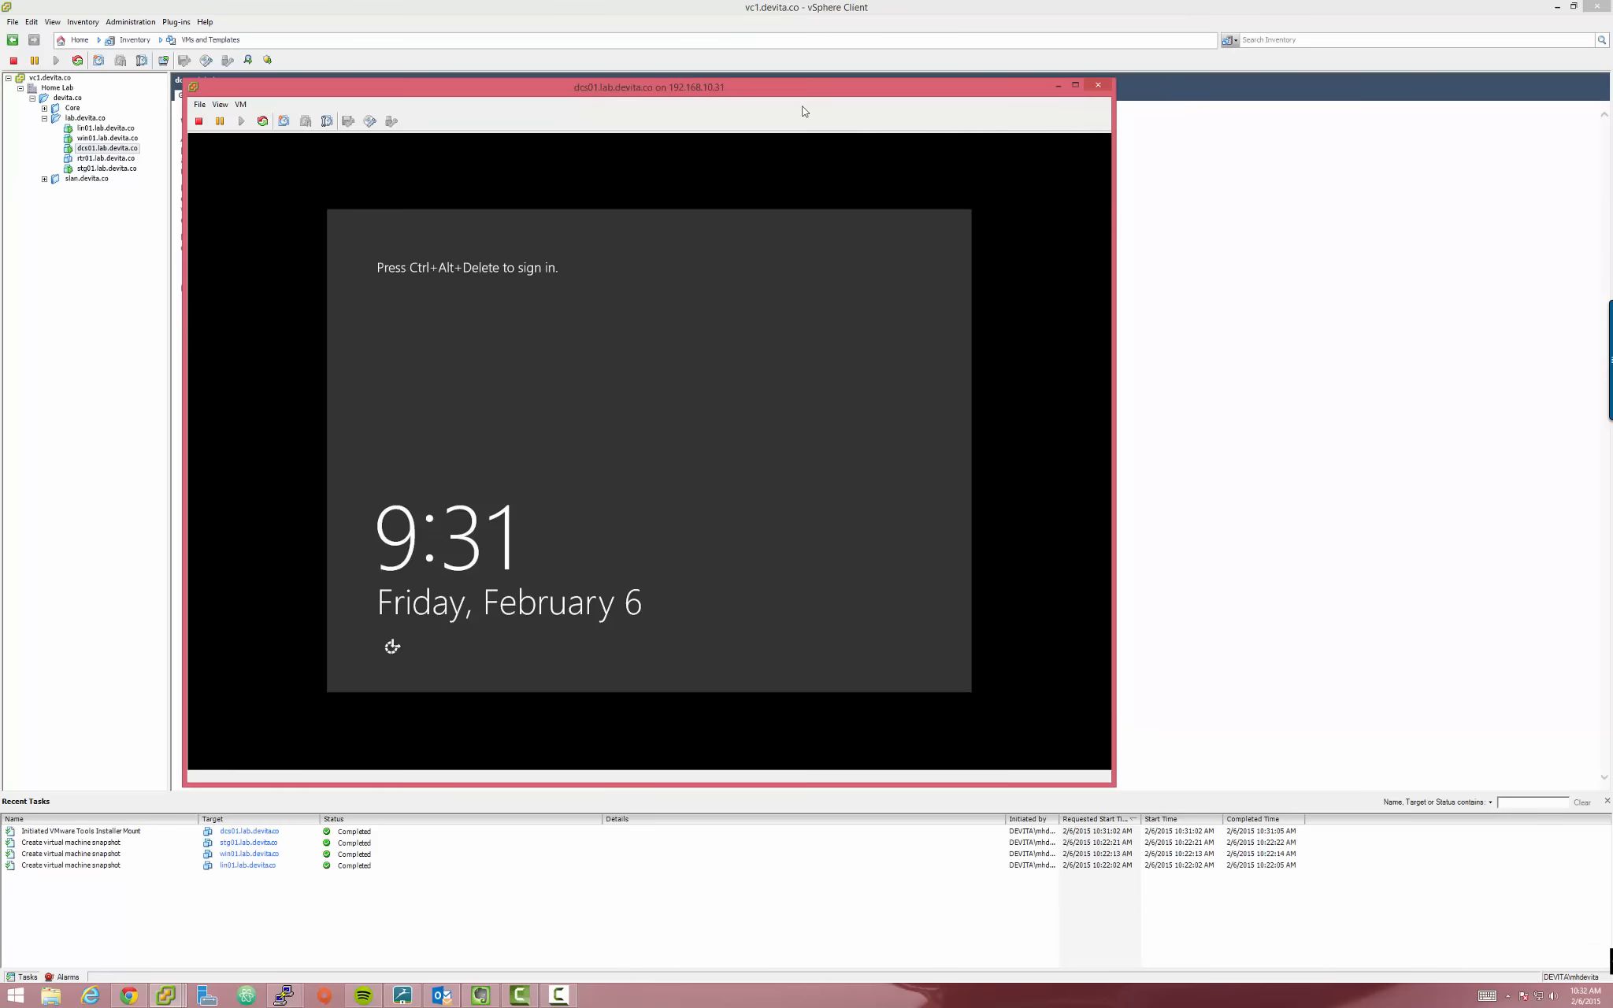
Unlock dcs01 from its lock screen with Ctrl+Alt+Del and the Administrator password
{"action": "left_click", "coordinate": [572, 328]}
{"action": "key", "text": "ctrl+alt+Insert"}
{"action": "type", "text": "••"}
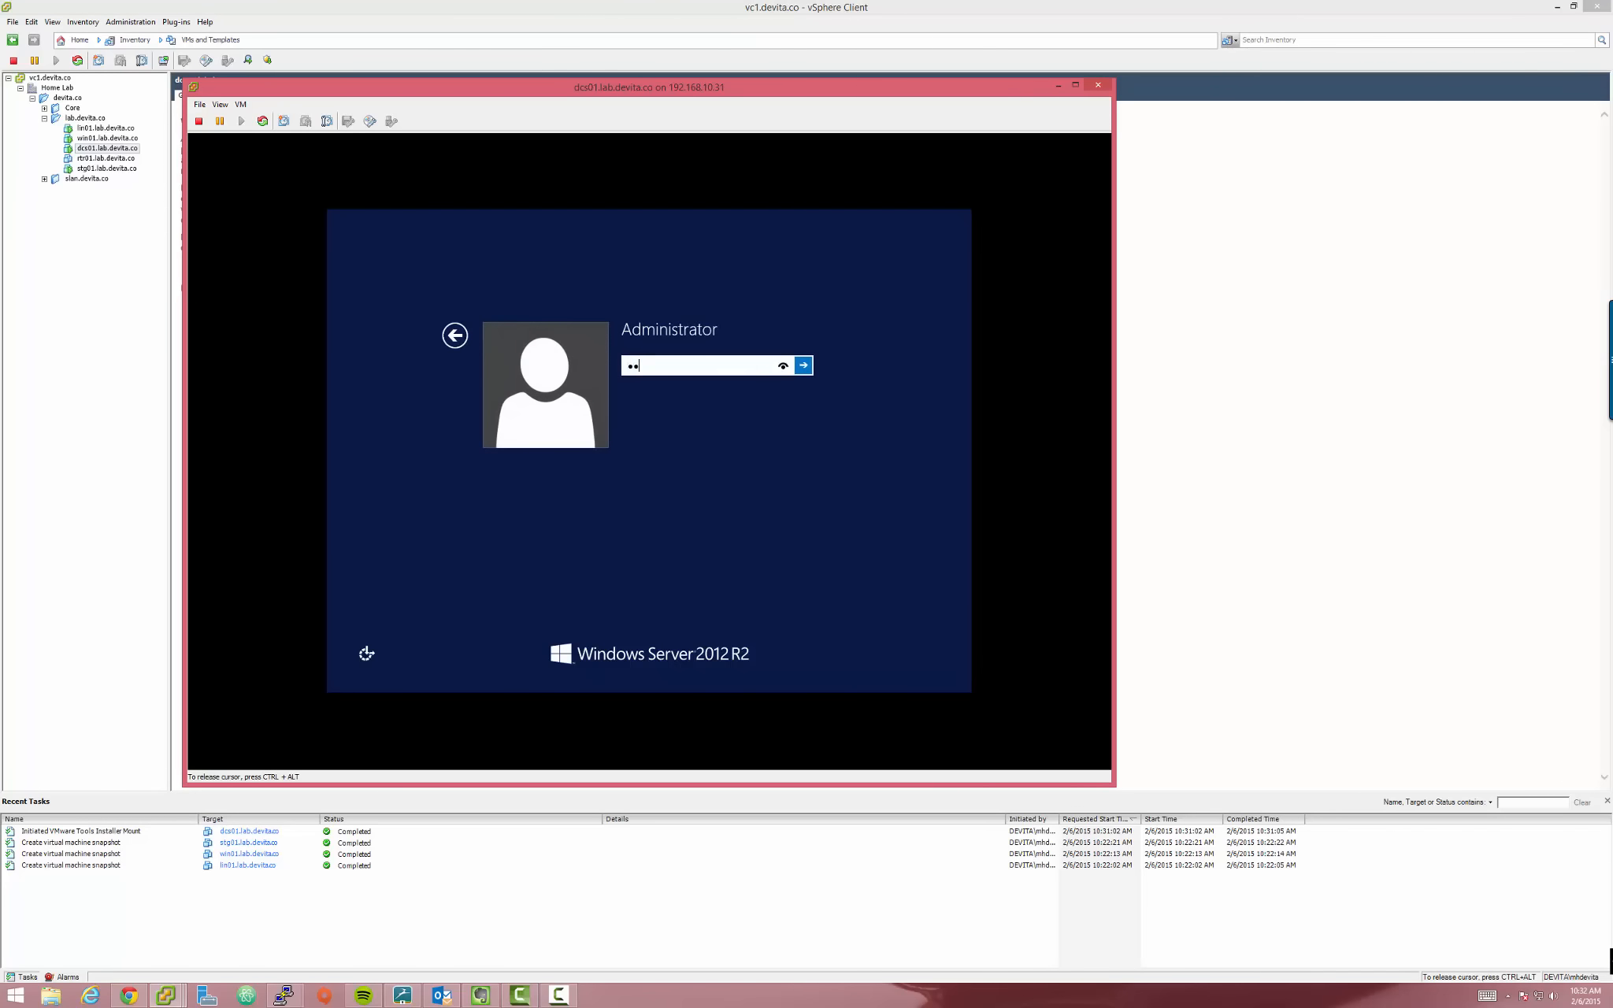
{"action": "key", "text": "Return"}
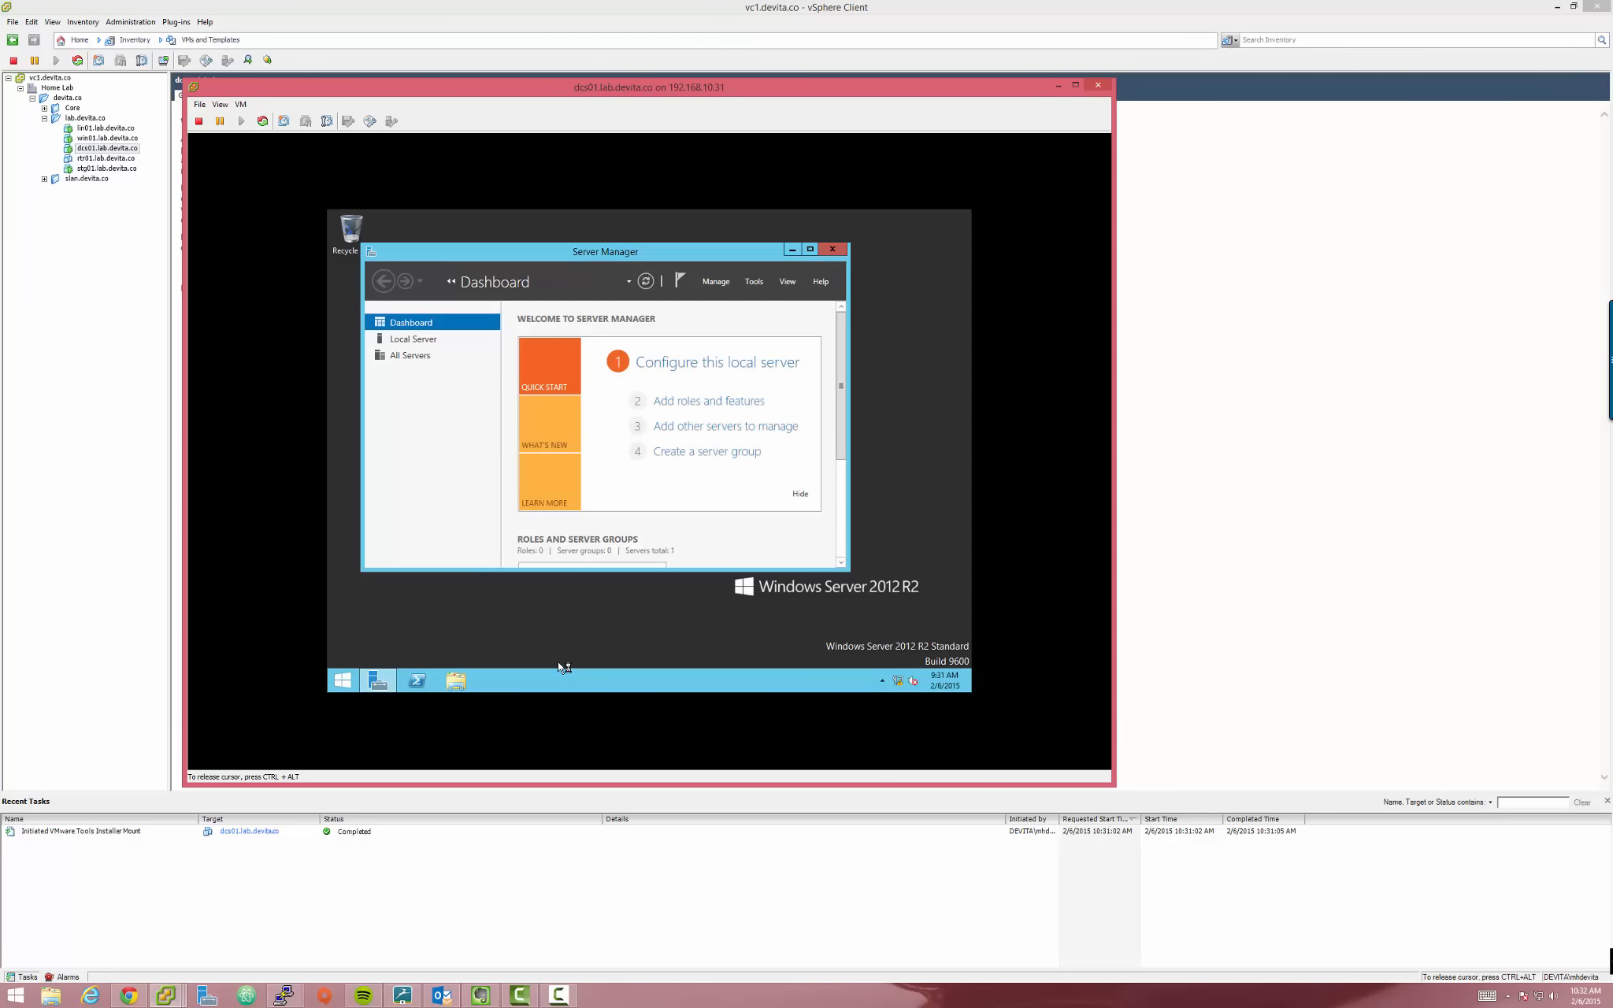
{"action": "key", "text": "ctrl+alt"}
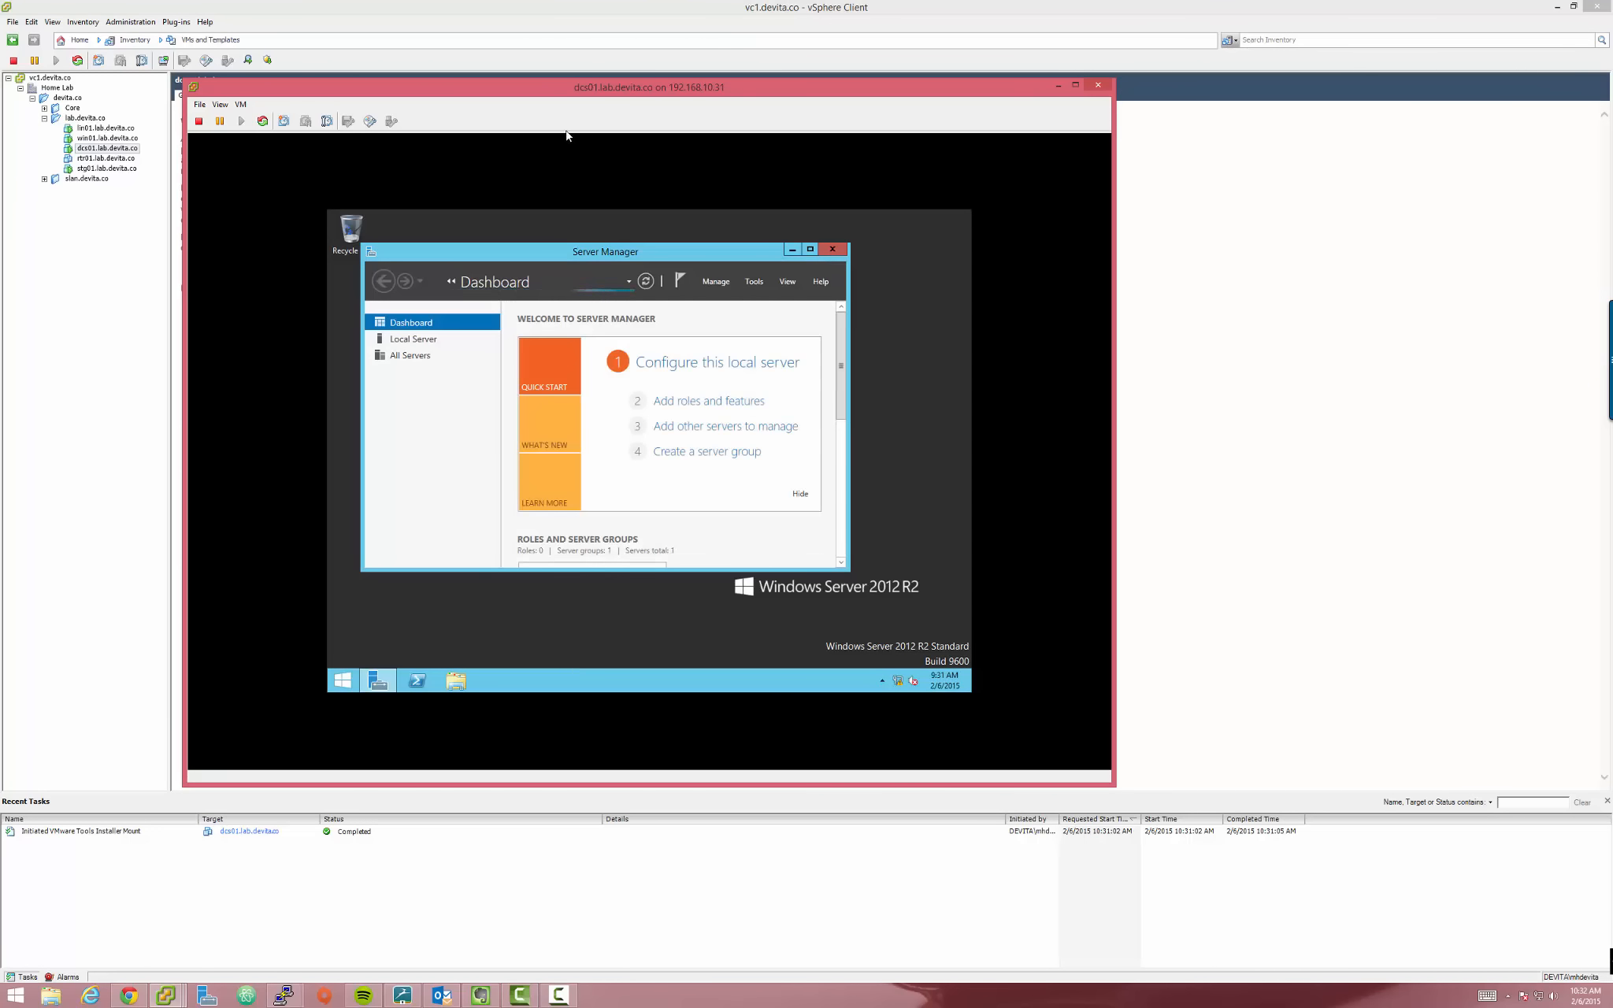
{"action": "left_click", "coordinate": [570, 150]}
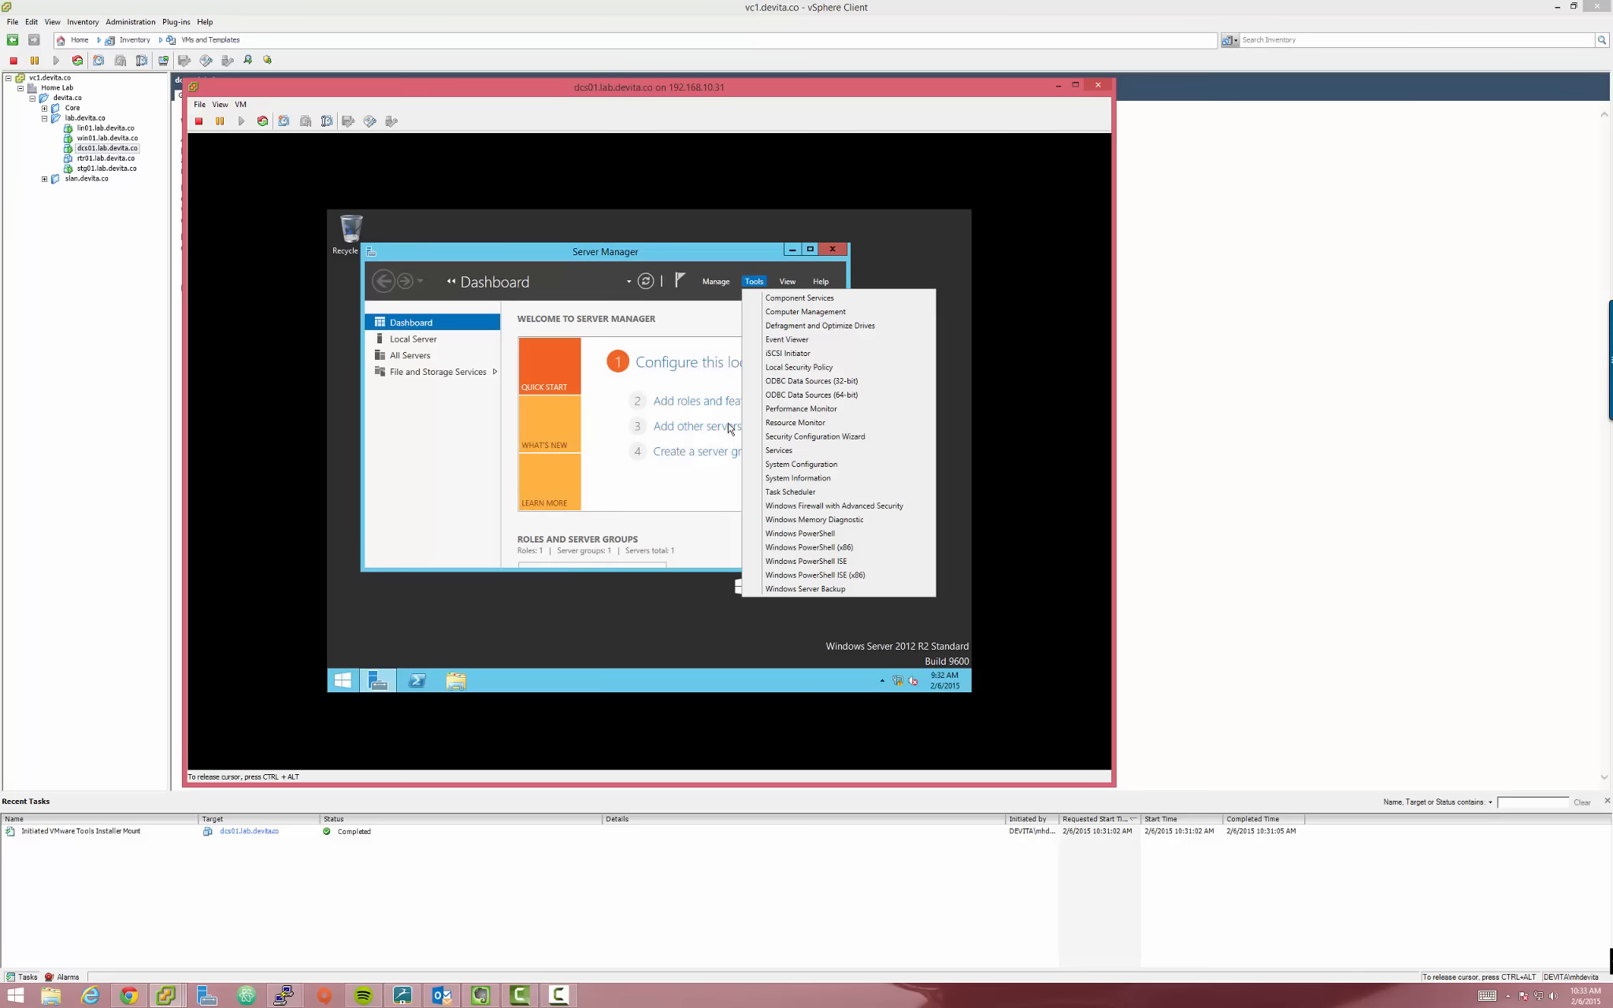
In Server Manager's Local Server view, change the computer name from WIN-AT3247NGDBC to dcs01
{"action": "left_click", "coordinate": [711, 319]}
{"action": "left_click", "coordinate": [408, 341]}
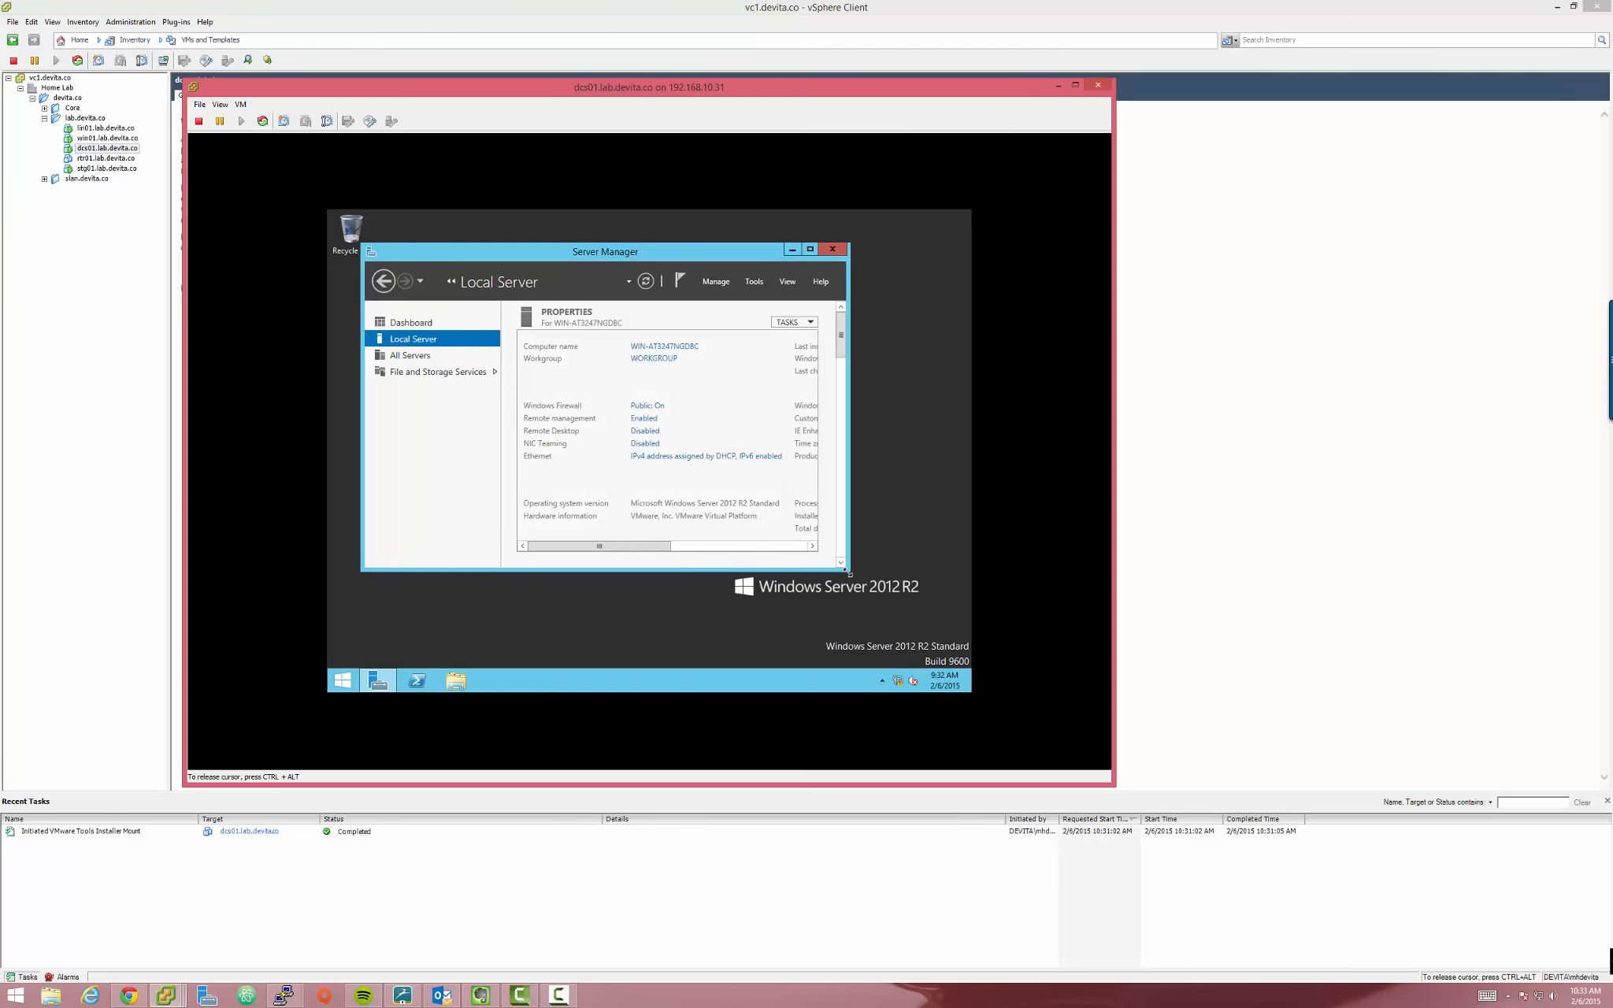
{"action": "left_click_drag", "start_coordinate": [865, 596], "coordinate": [971, 633]}
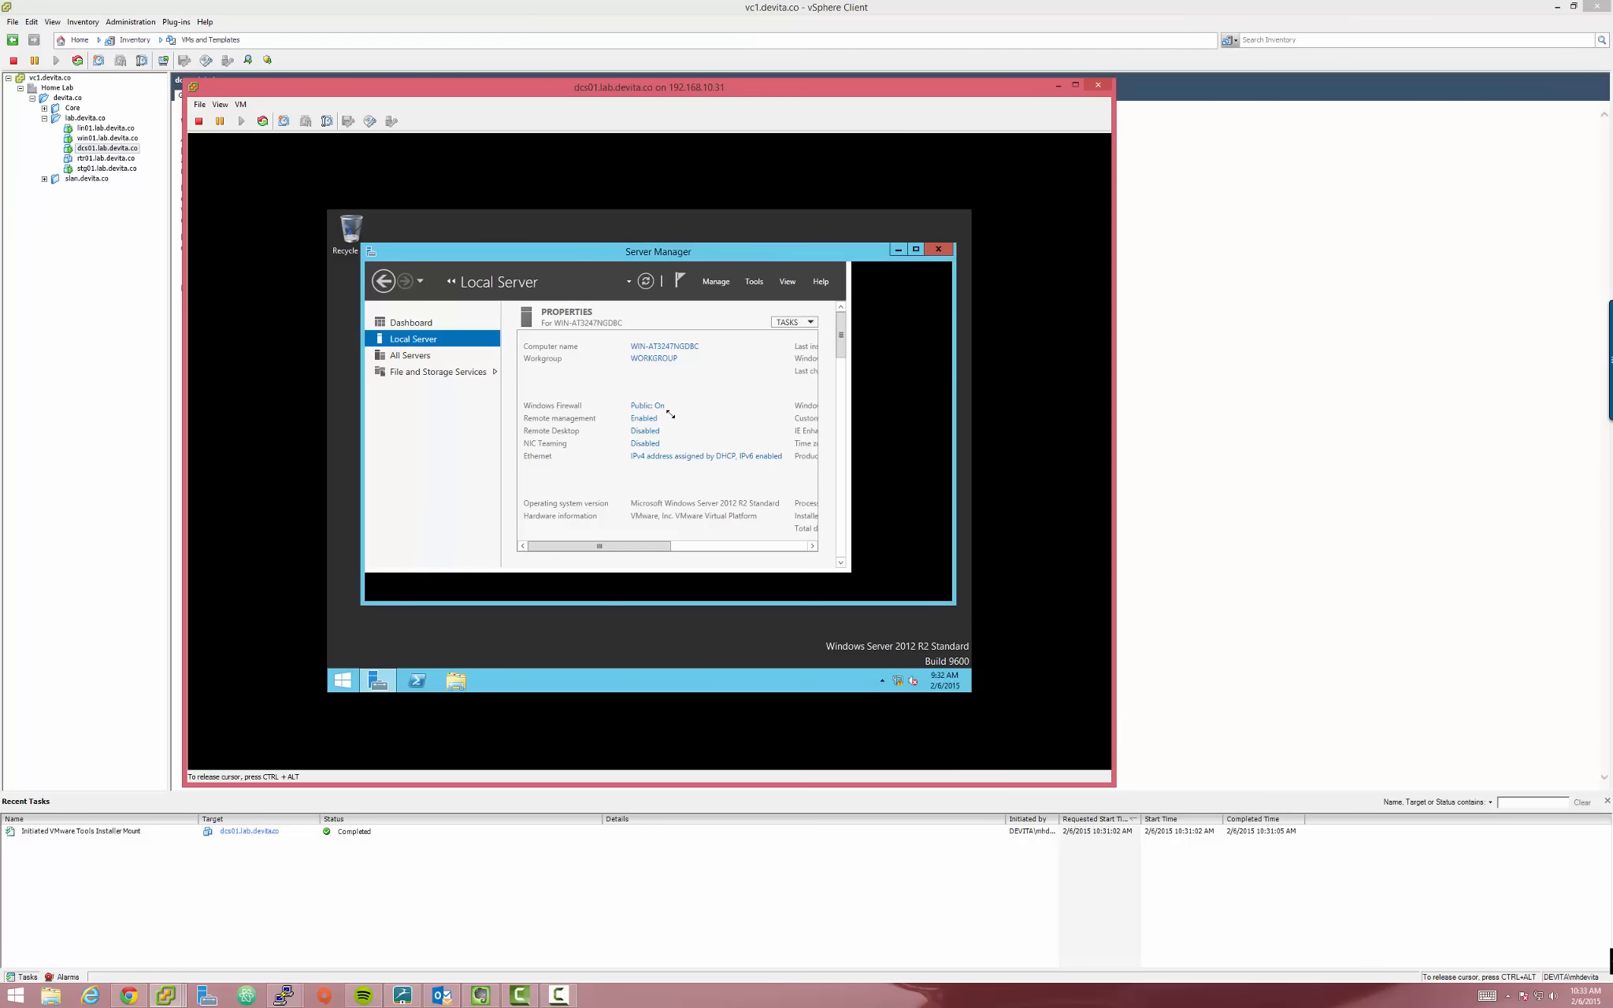
{"action": "left_click_drag", "start_coordinate": [633, 258], "coordinate": [609, 285]}
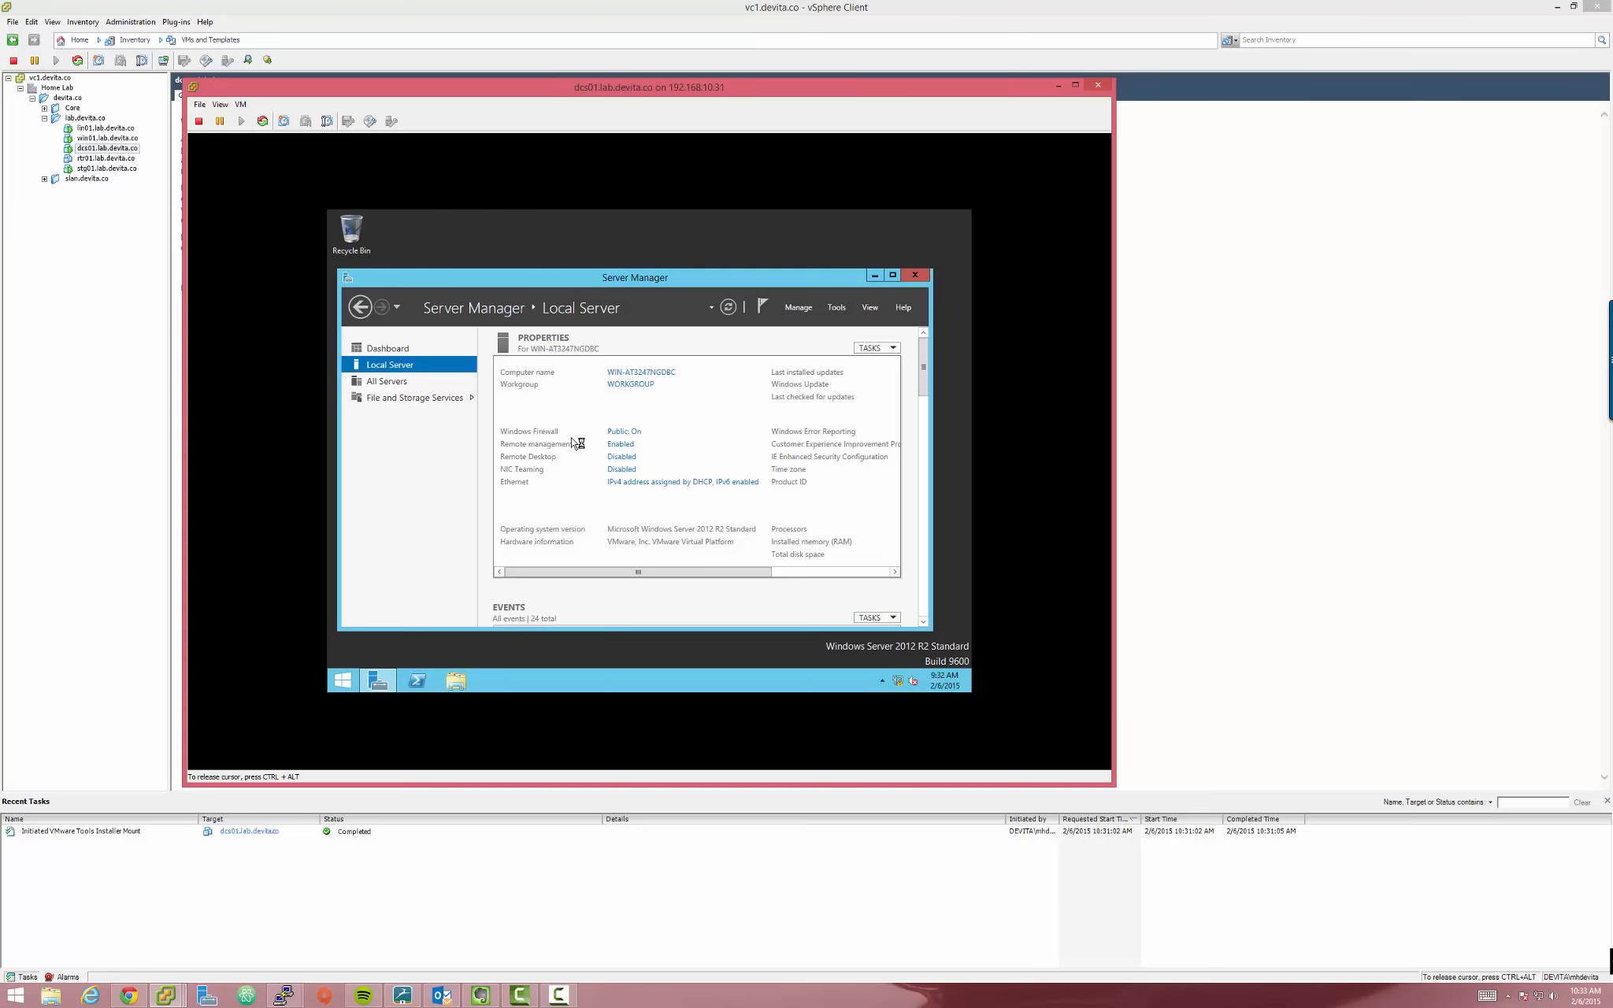
{"action": "left_click", "coordinate": [610, 470]}
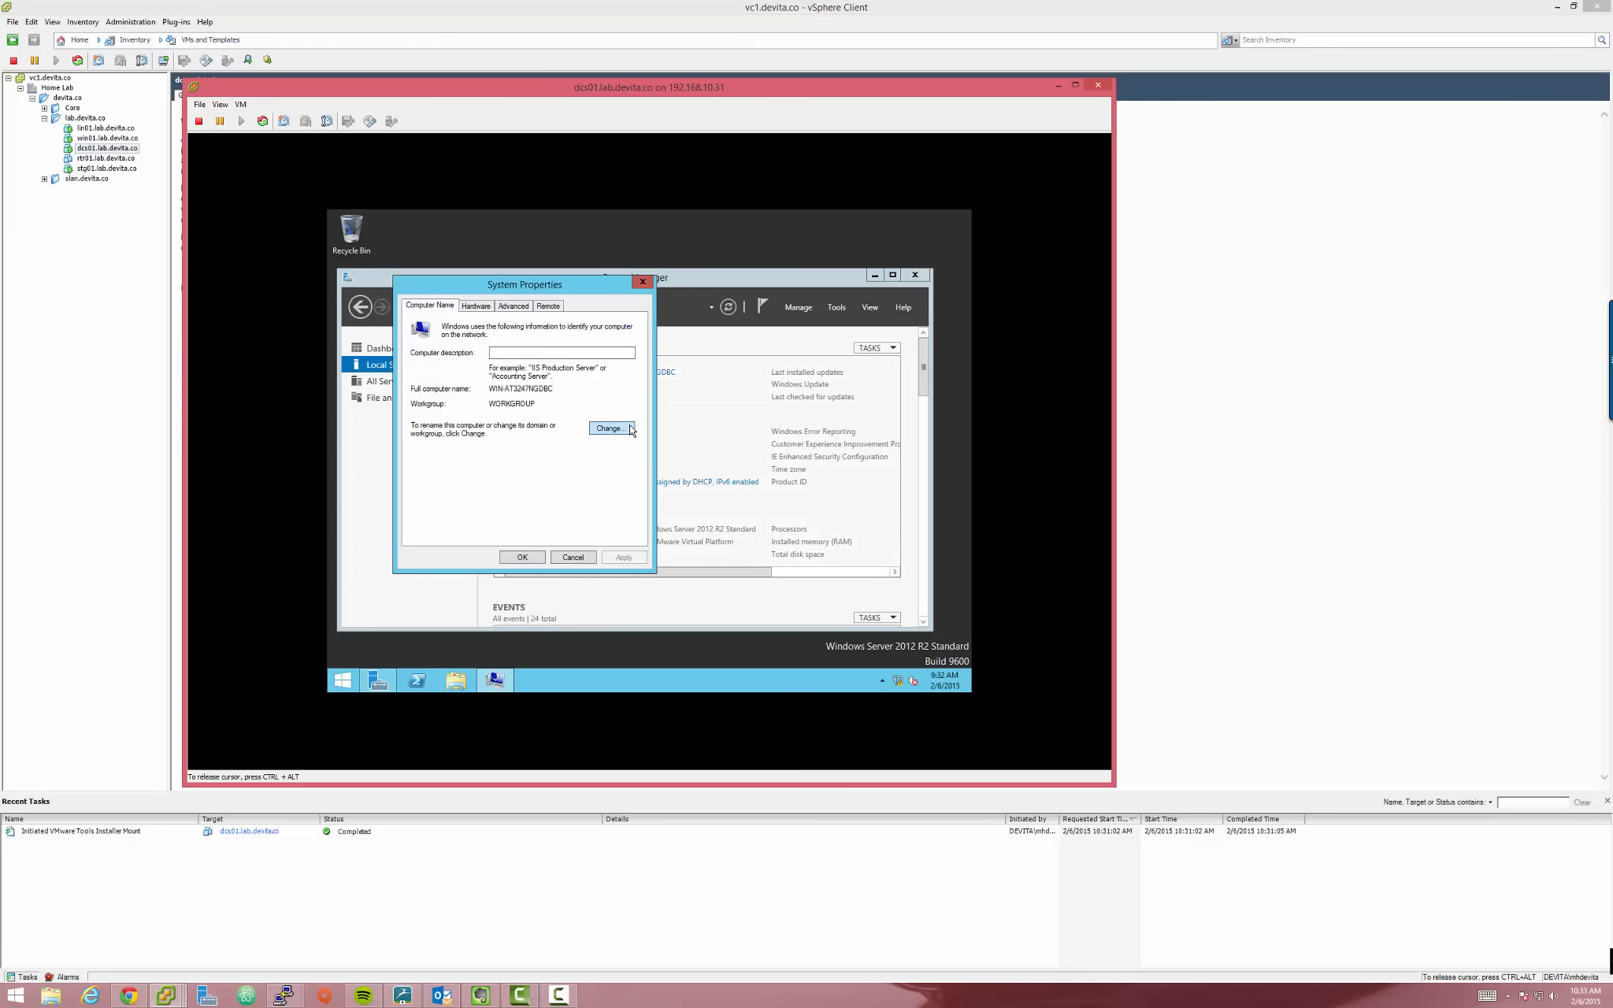
{"action": "left_click", "coordinate": [630, 430]}
{"action": "type", "text": "dcs01"}
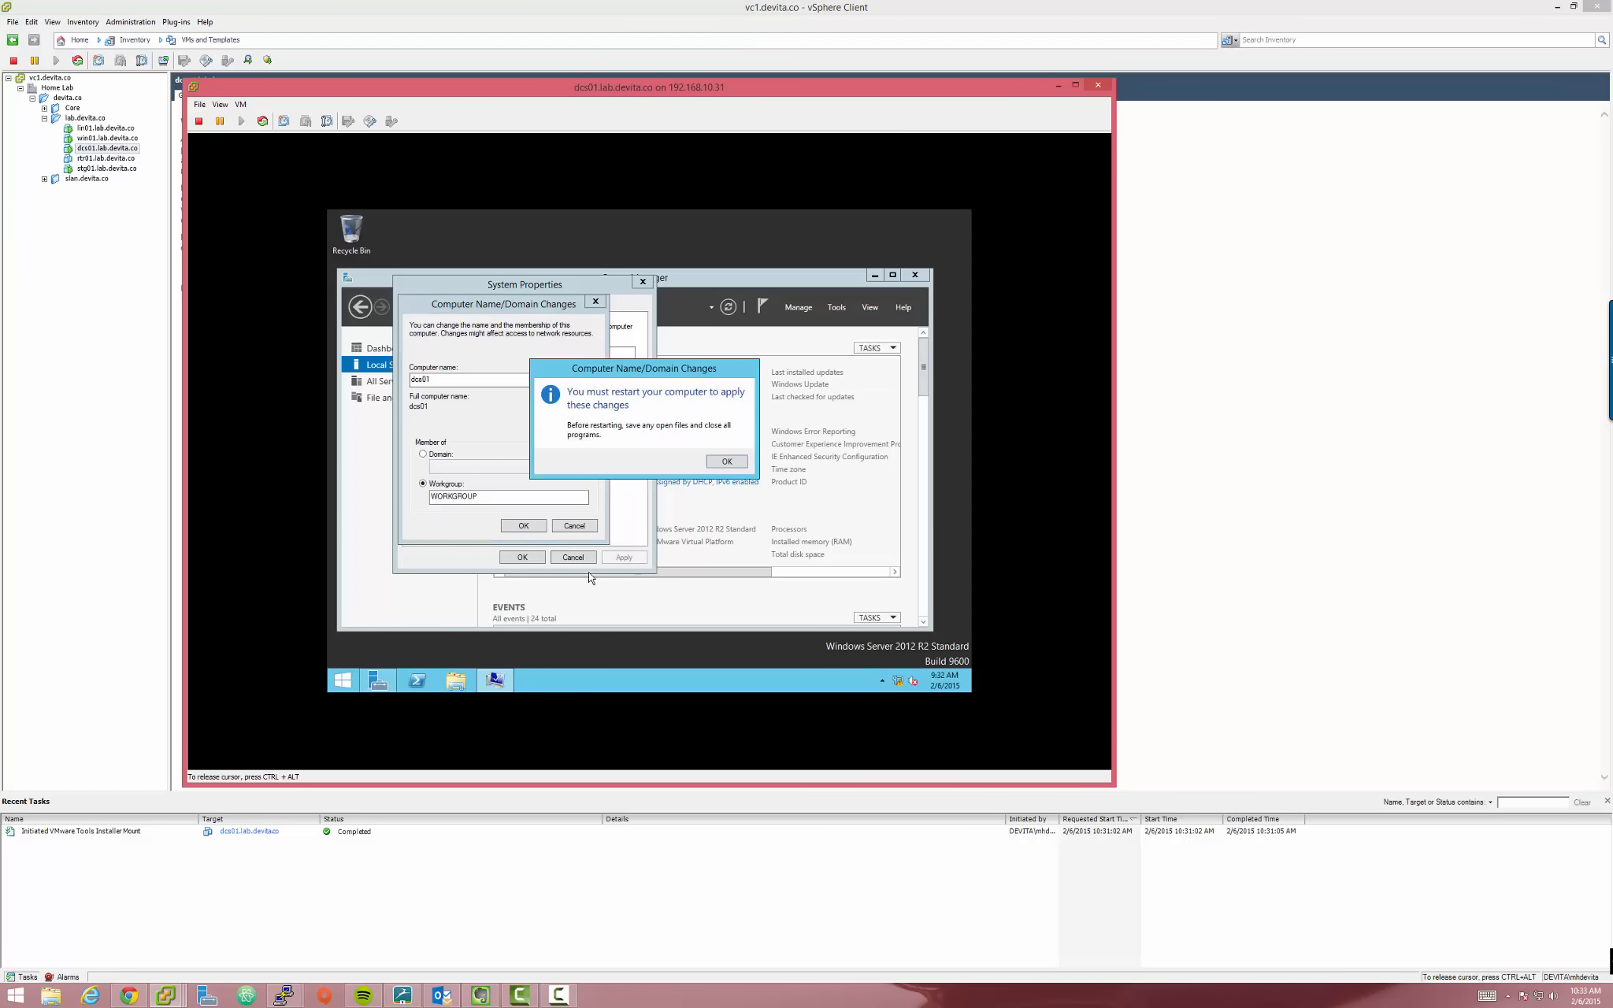
Choose Restart Later for the rename and open Network Connections via the Ethernet link
{"action": "left_click", "coordinate": [722, 467]}
{"action": "left_click", "coordinate": [538, 559]}
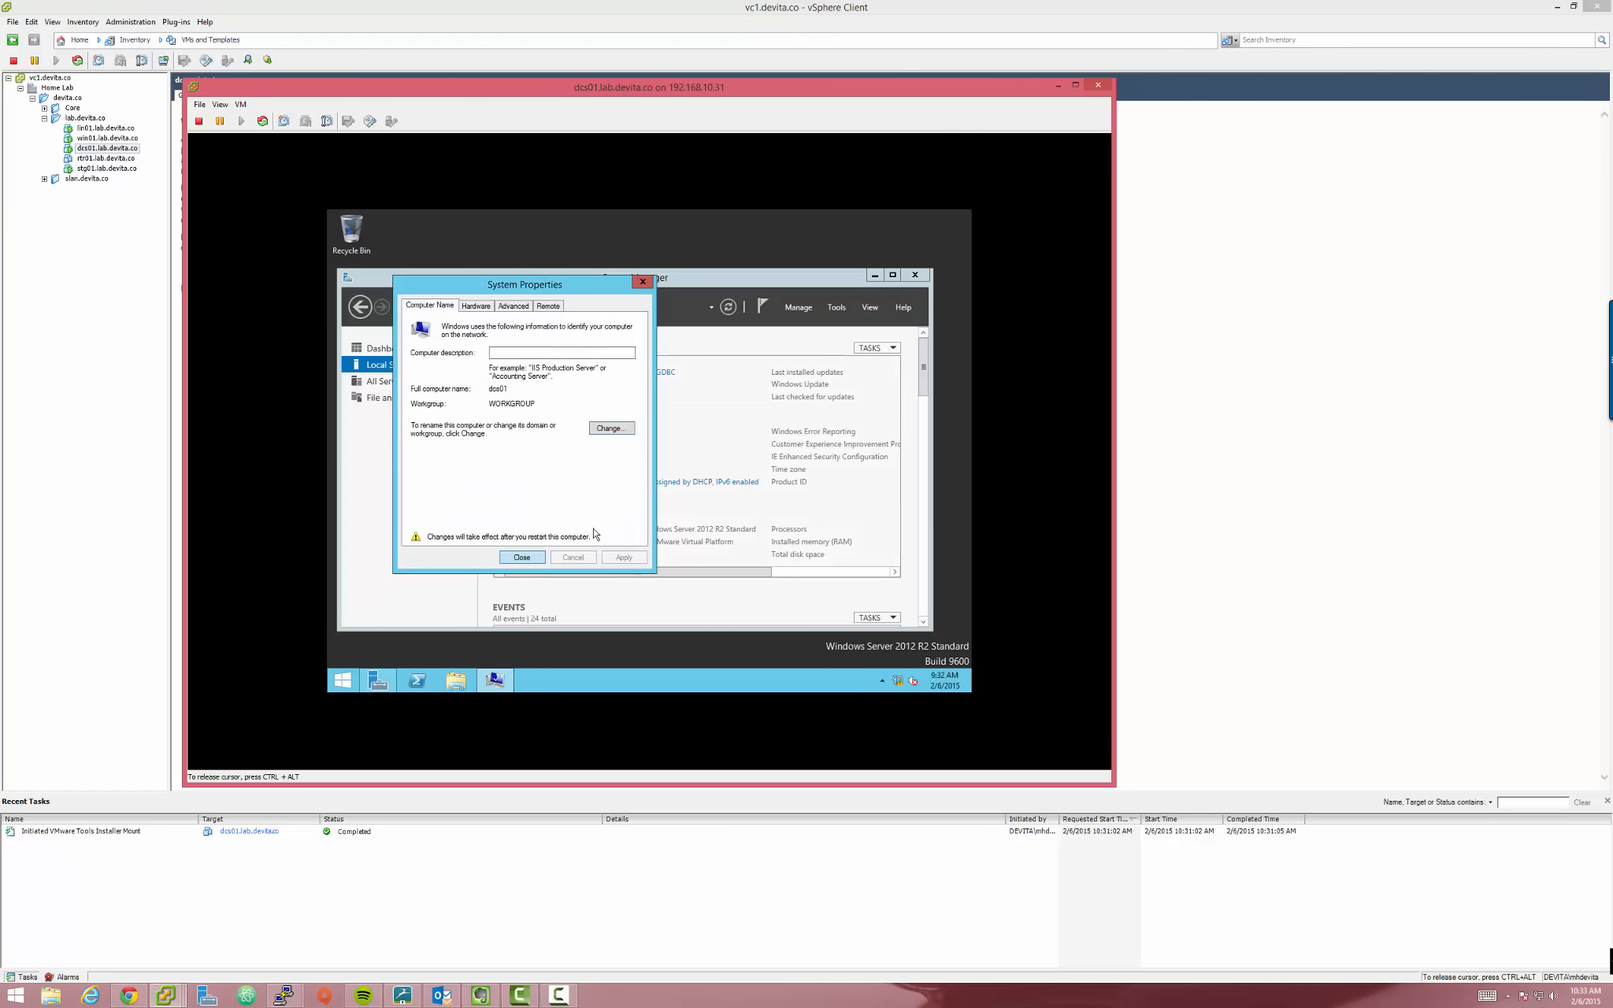
{"action": "left_click", "coordinate": [717, 457]}
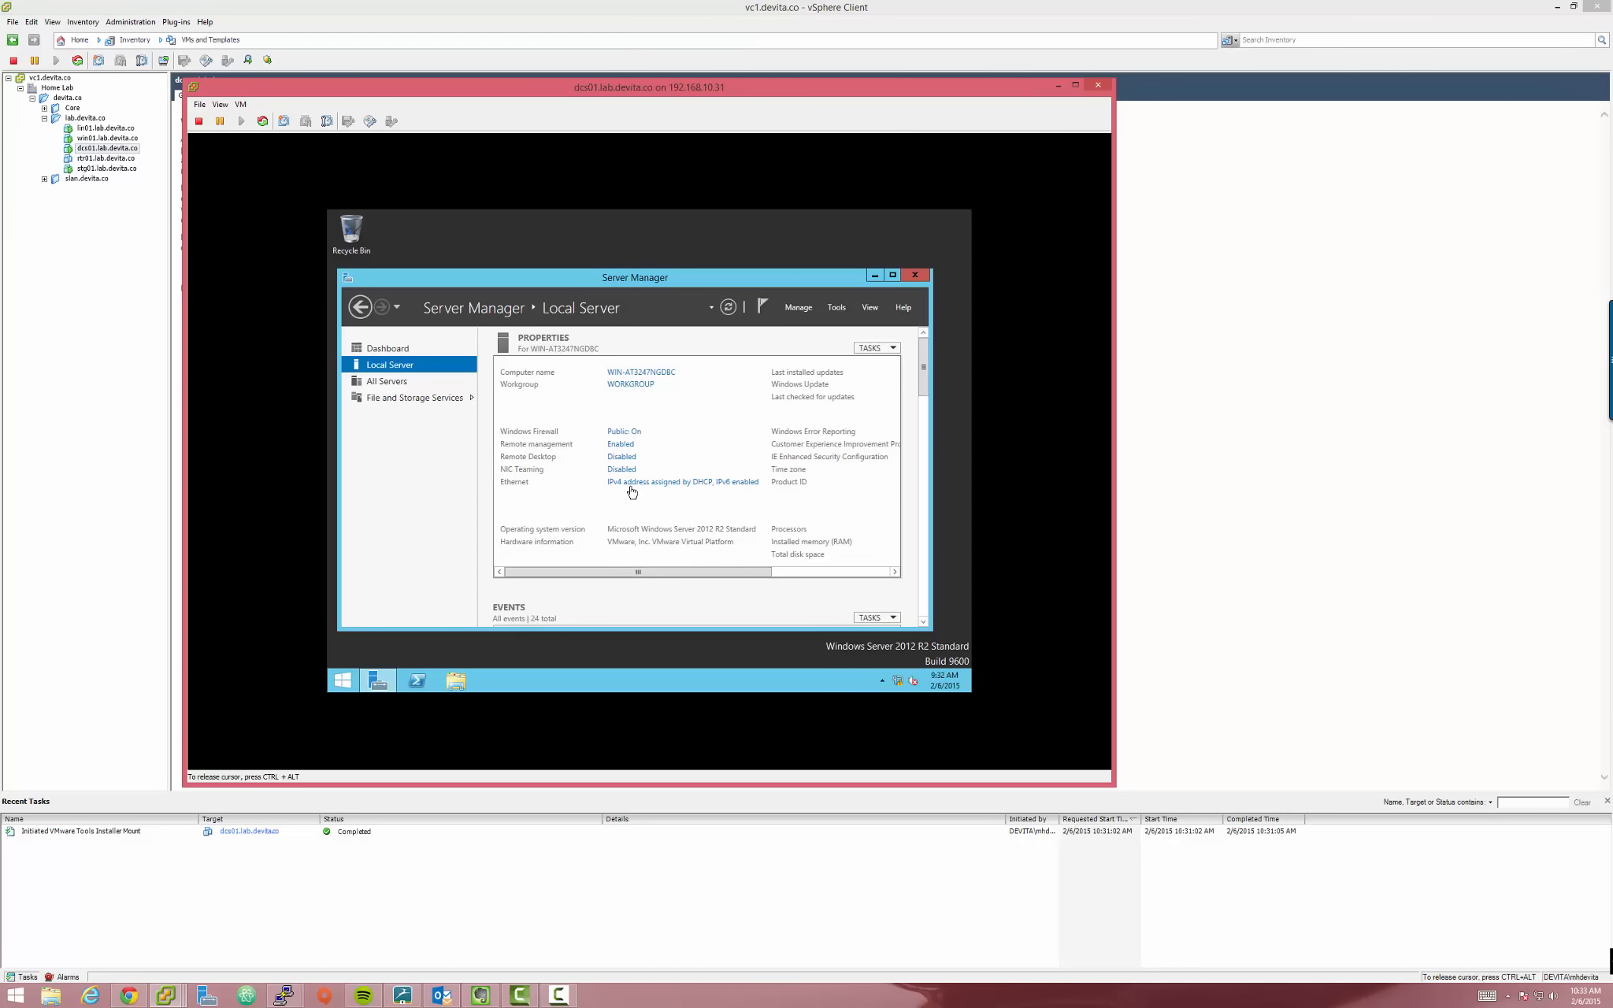
{"action": "left_click", "coordinate": [646, 484]}
Uncheck Internet Protocol Version 6 on the Ethernet adapter and open its IPv4 properties
{"action": "right_click", "coordinate": [476, 351]}
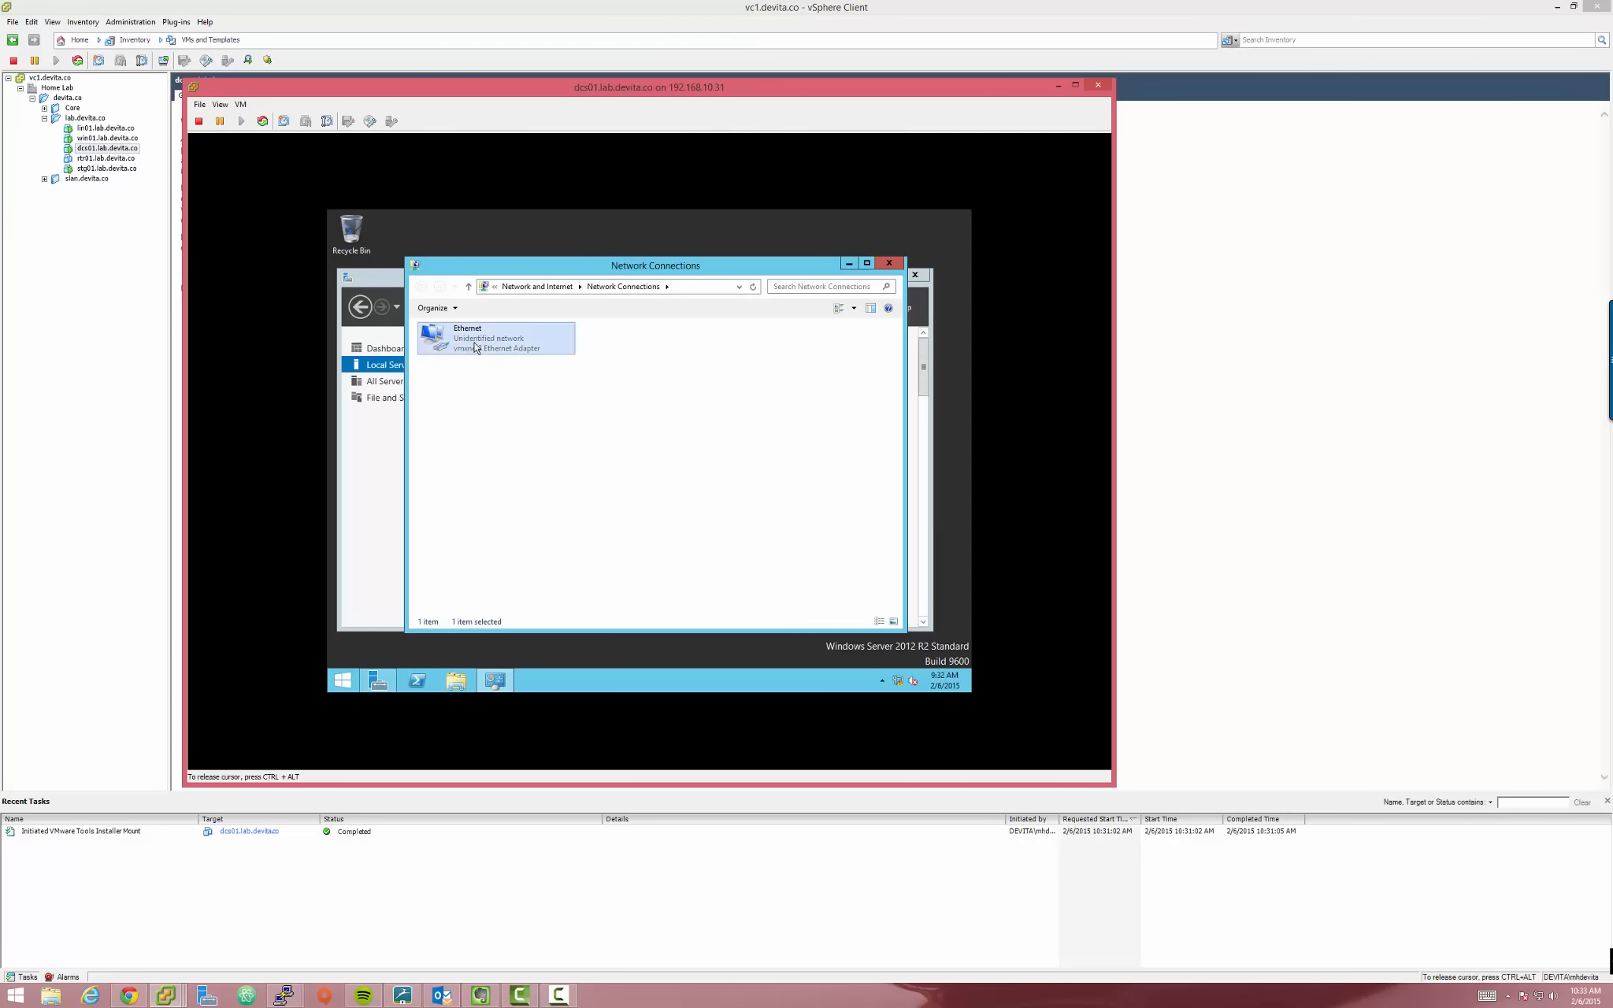
{"action": "left_click", "coordinate": [515, 467]}
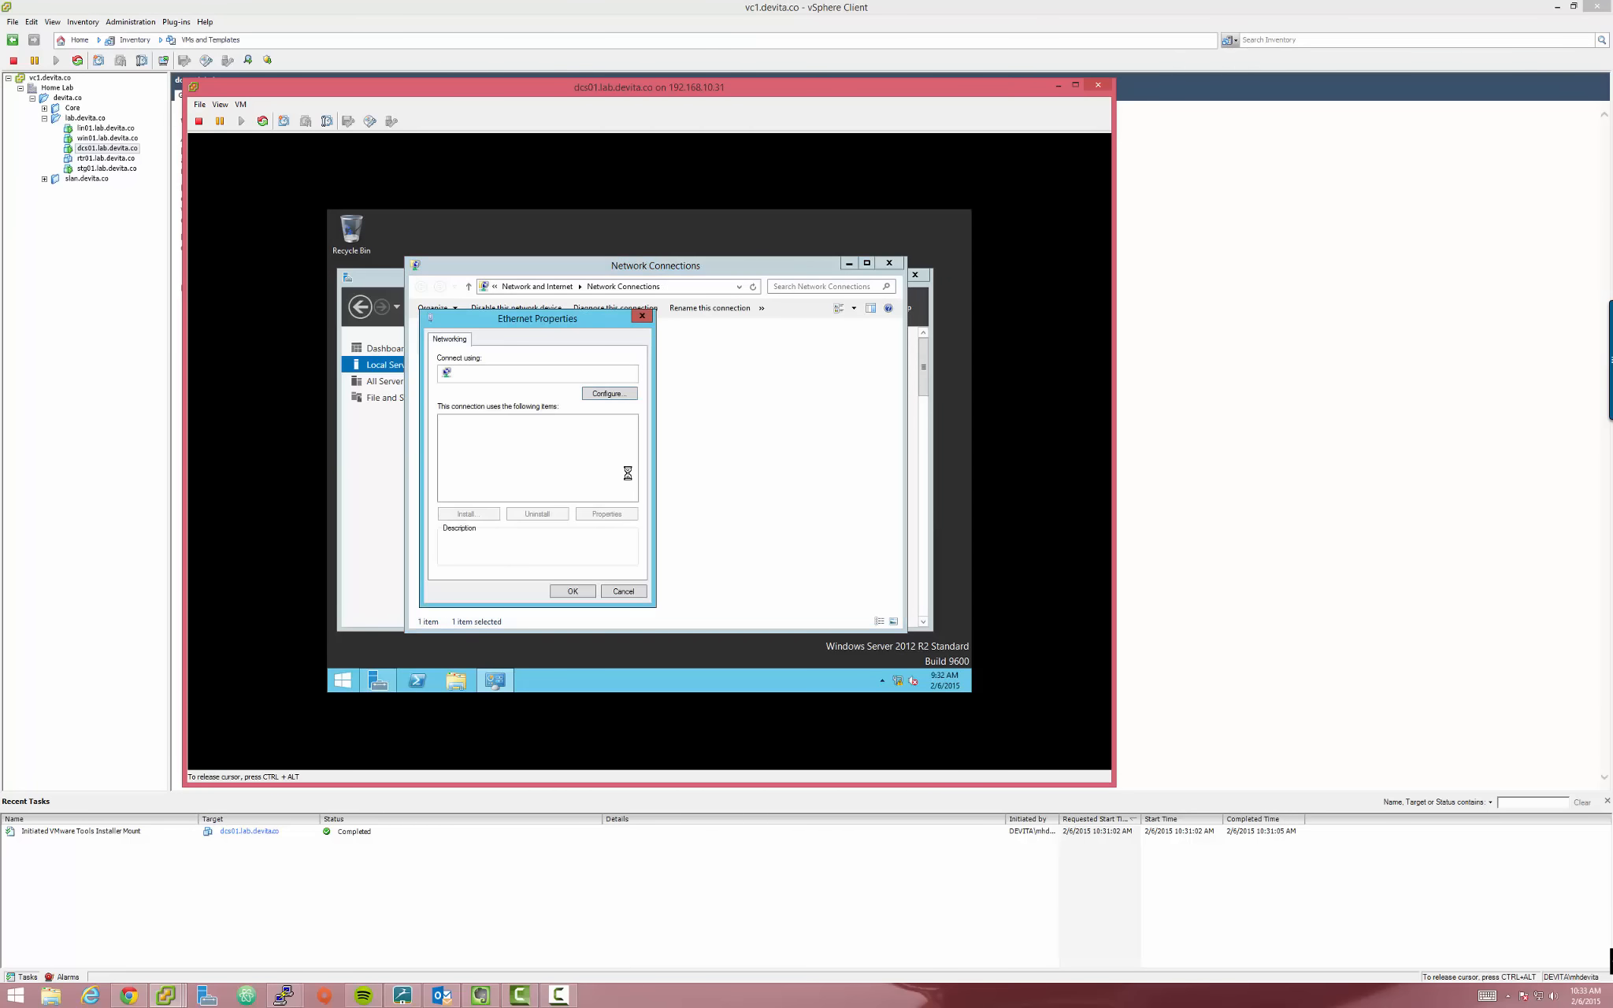
{"action": "left_click_drag", "start_coordinate": [541, 325], "coordinate": [697, 335]}
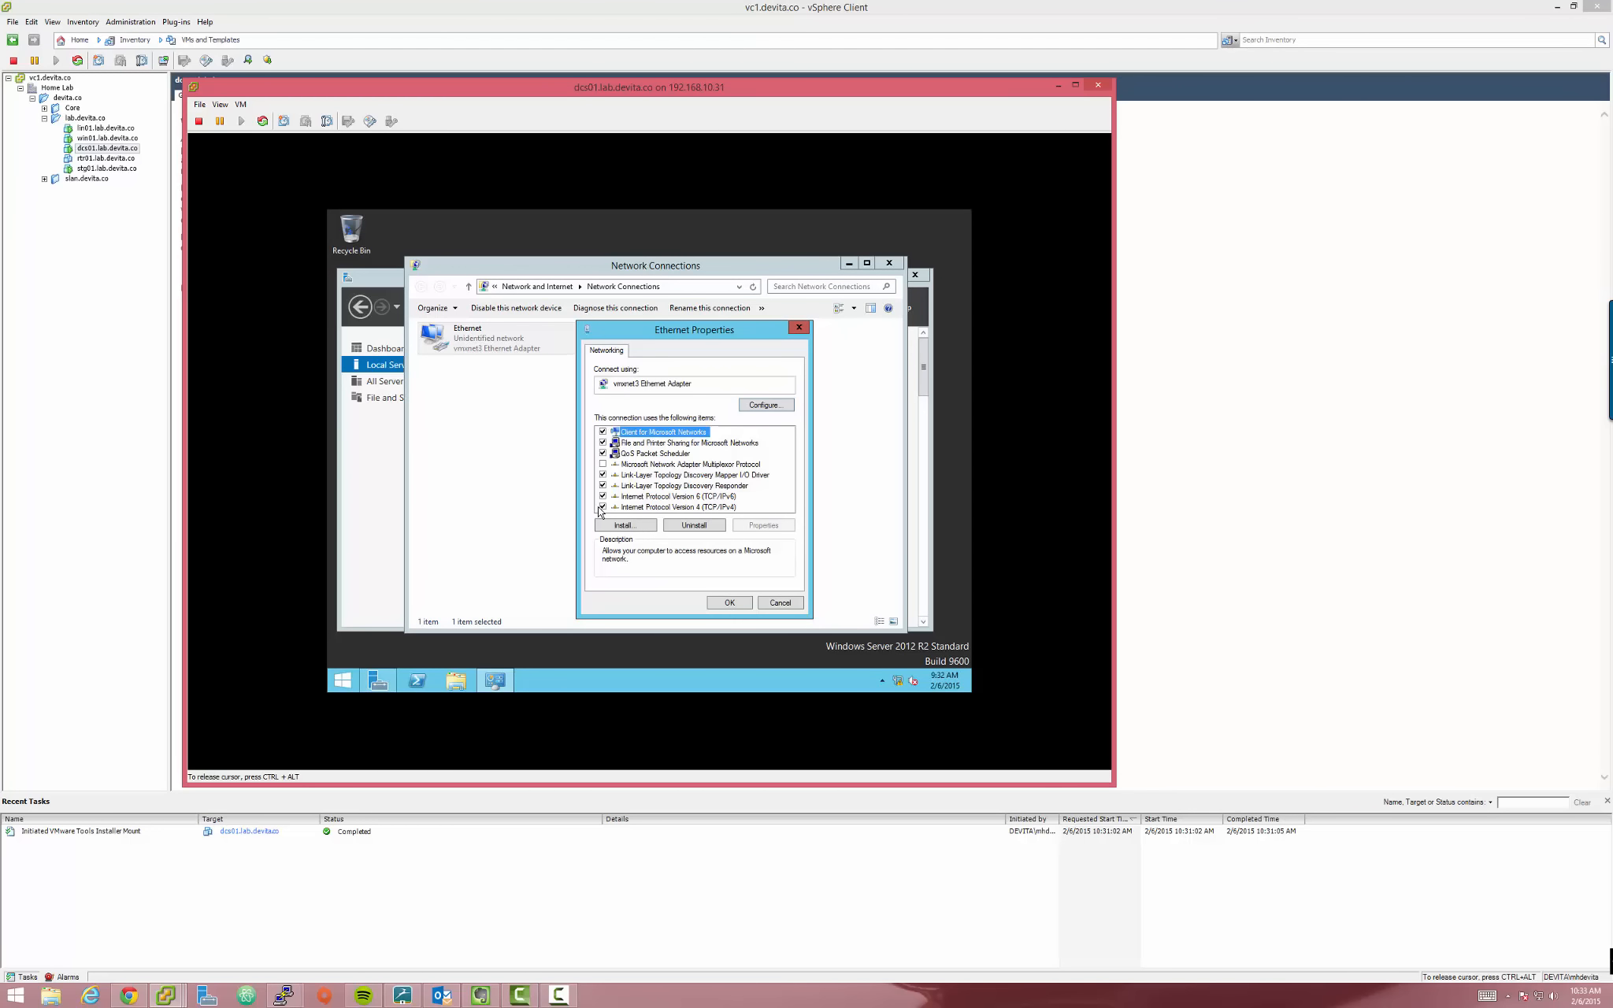
{"action": "left_click", "coordinate": [668, 507]}
{"action": "left_click", "coordinate": [670, 498]}
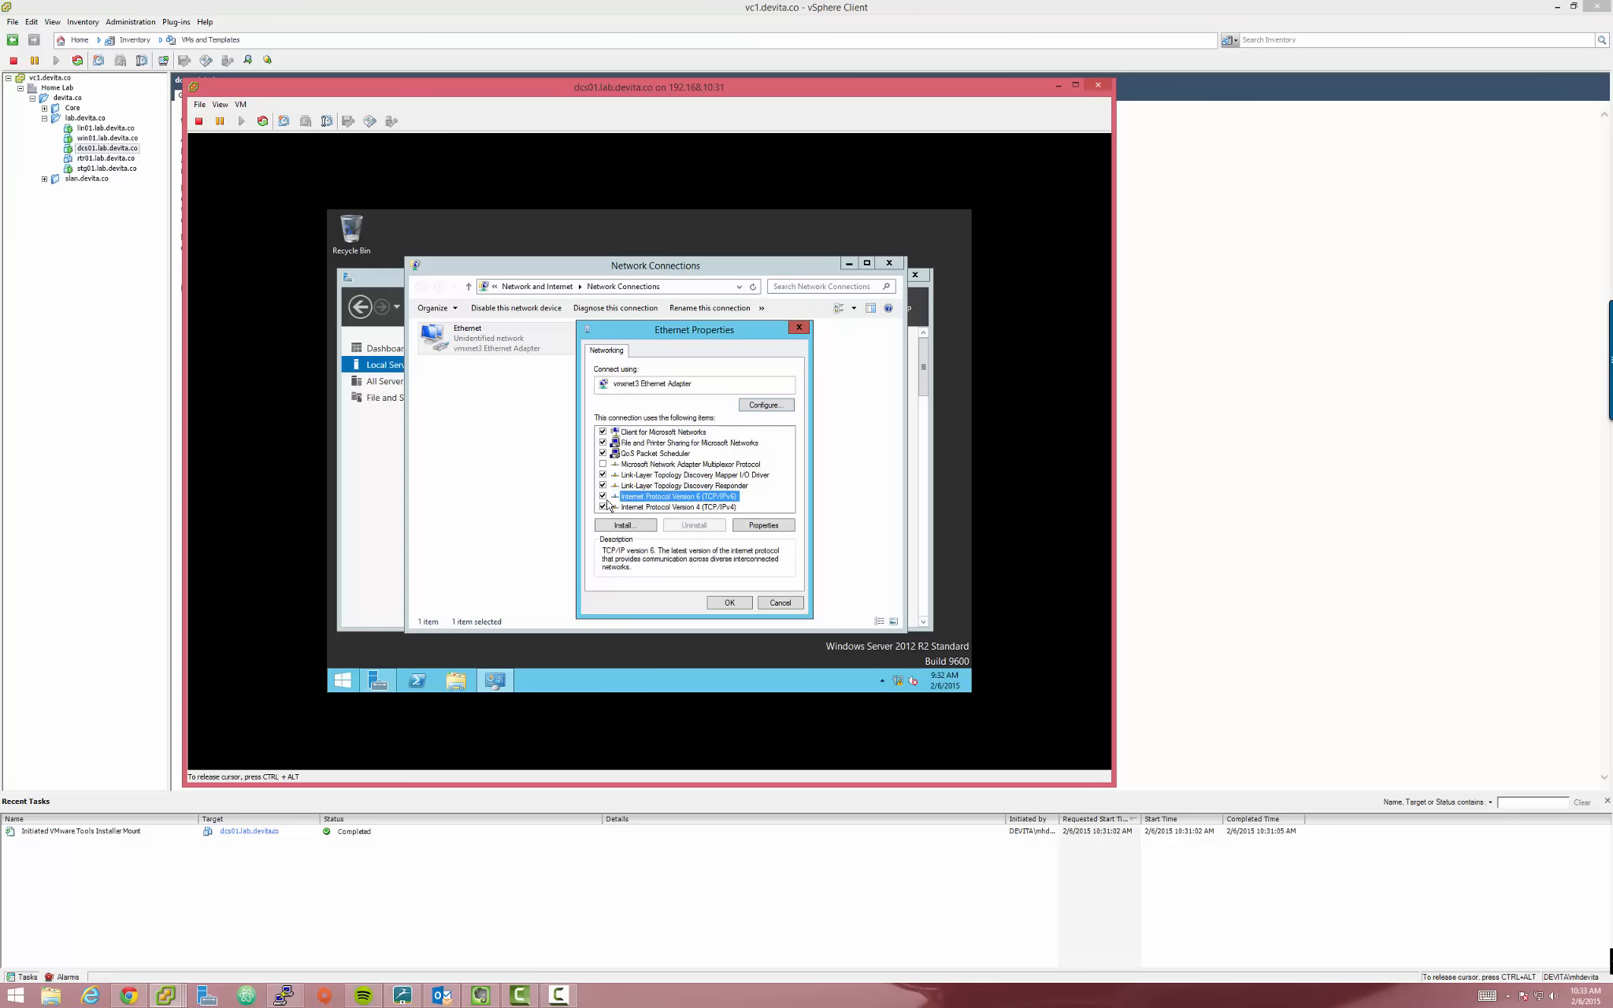
{"action": "left_click", "coordinate": [604, 497]}
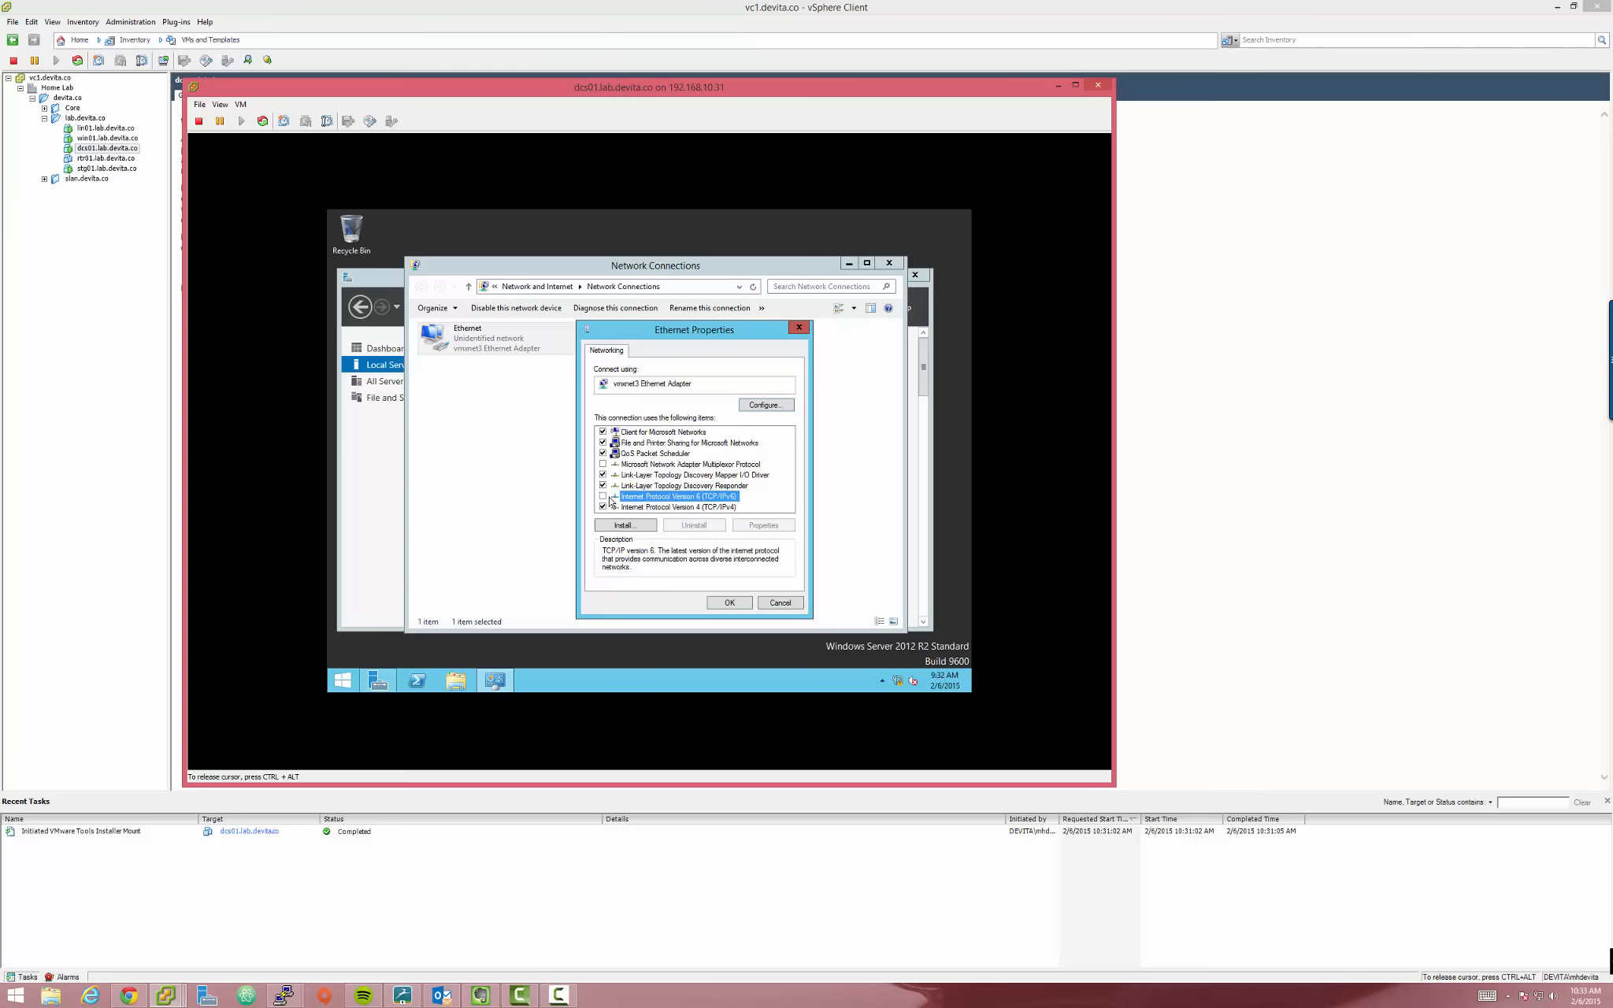
{"action": "left_click", "coordinate": [662, 509]}
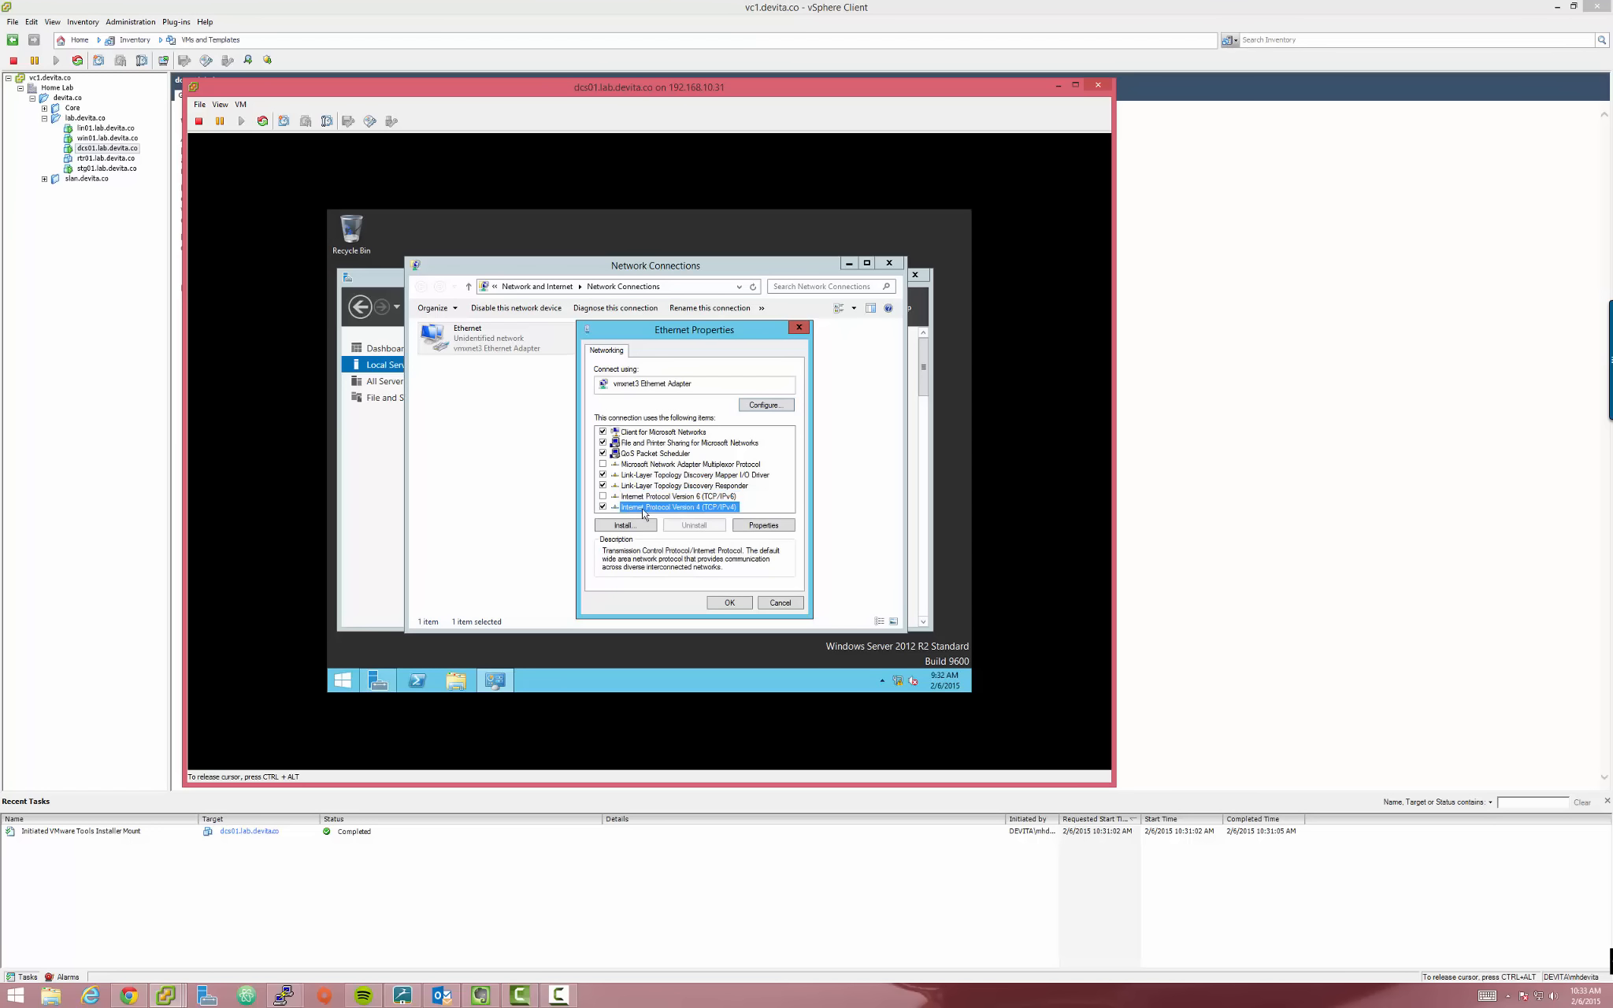
{"action": "left_click", "coordinate": [747, 526]}
{"action": "left_click_drag", "start_coordinate": [681, 384], "coordinate": [459, 331]}
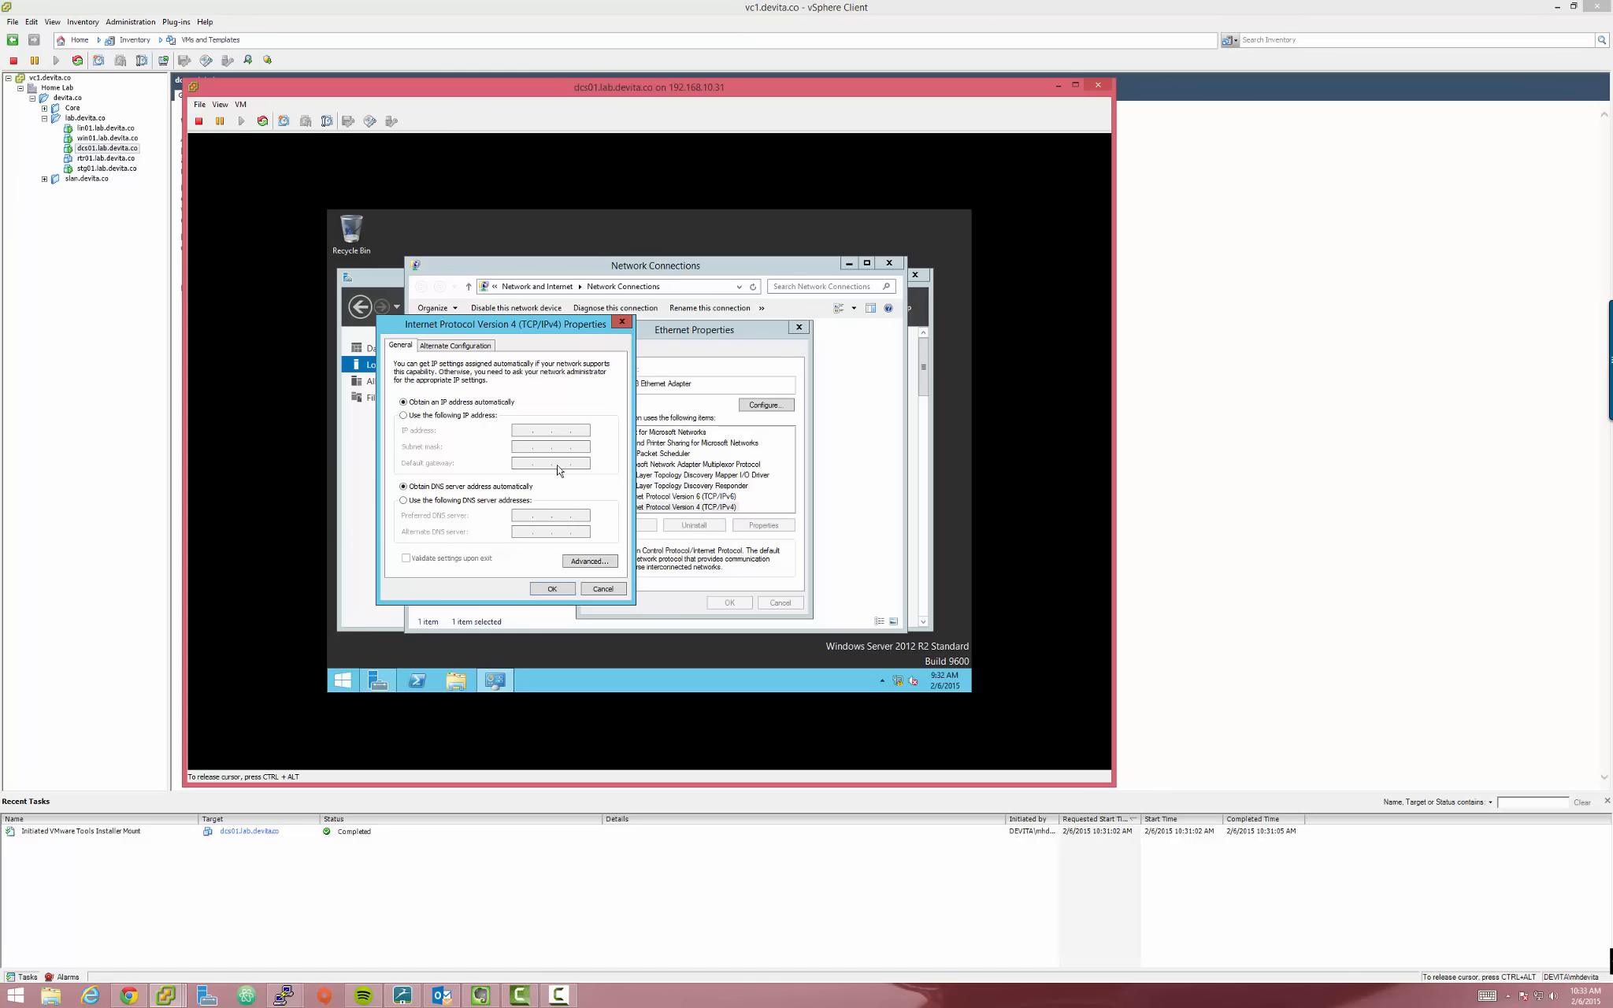
Set static IPv4 192.168.21.9, mask 255.255.255.0, gateway 192.168.21.1, DNS 127.0.0.1 and apply
{"action": "left_click", "coordinate": [453, 415]}
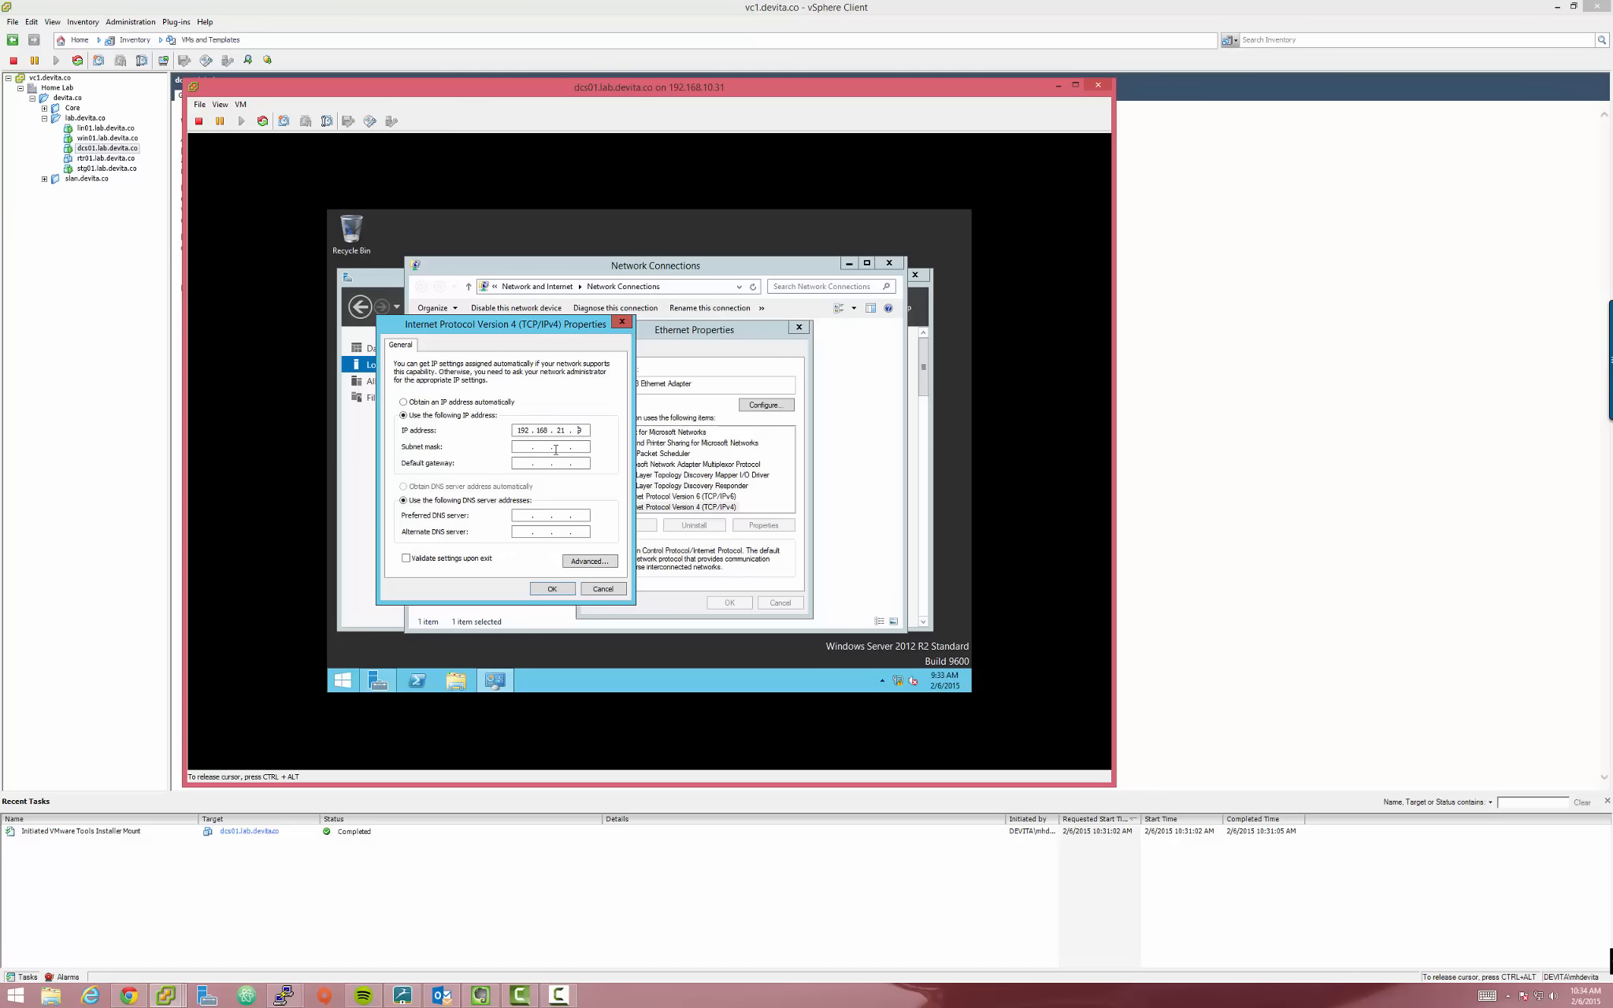
{"action": "left_click", "coordinate": [520, 446]}
{"action": "left_click", "coordinate": [516, 517]}
{"action": "left_click_drag", "start_coordinate": [507, 329], "coordinate": [465, 339]}
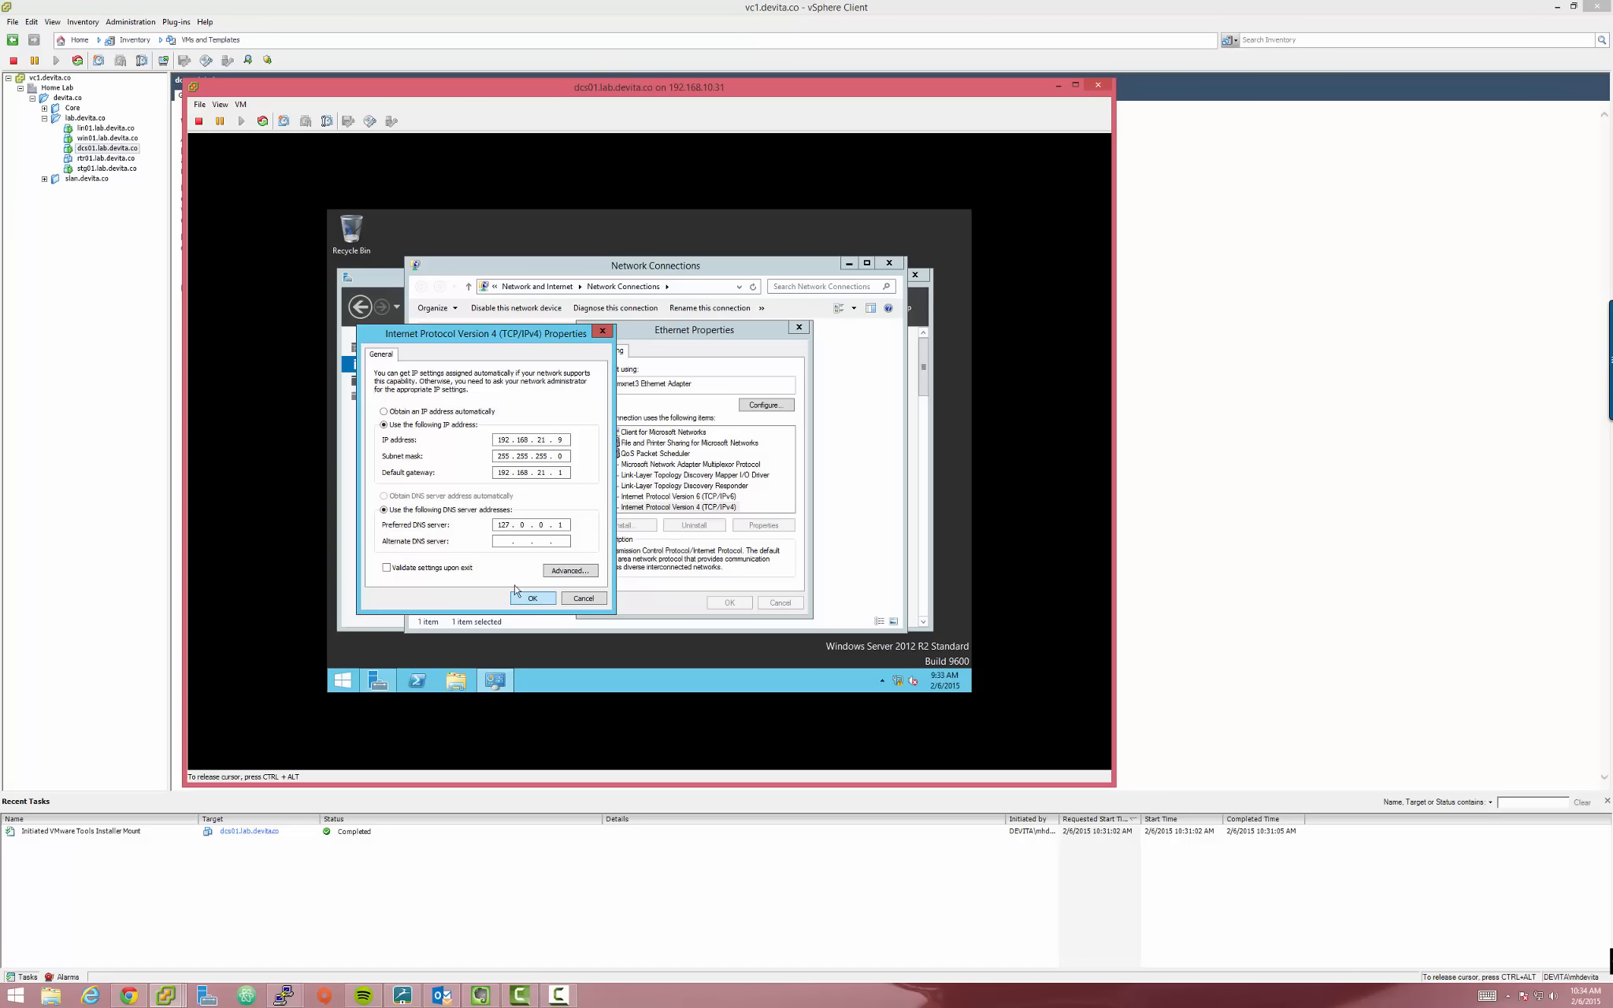
{"action": "left_click_drag", "start_coordinate": [498, 524], "coordinate": [565, 529]}
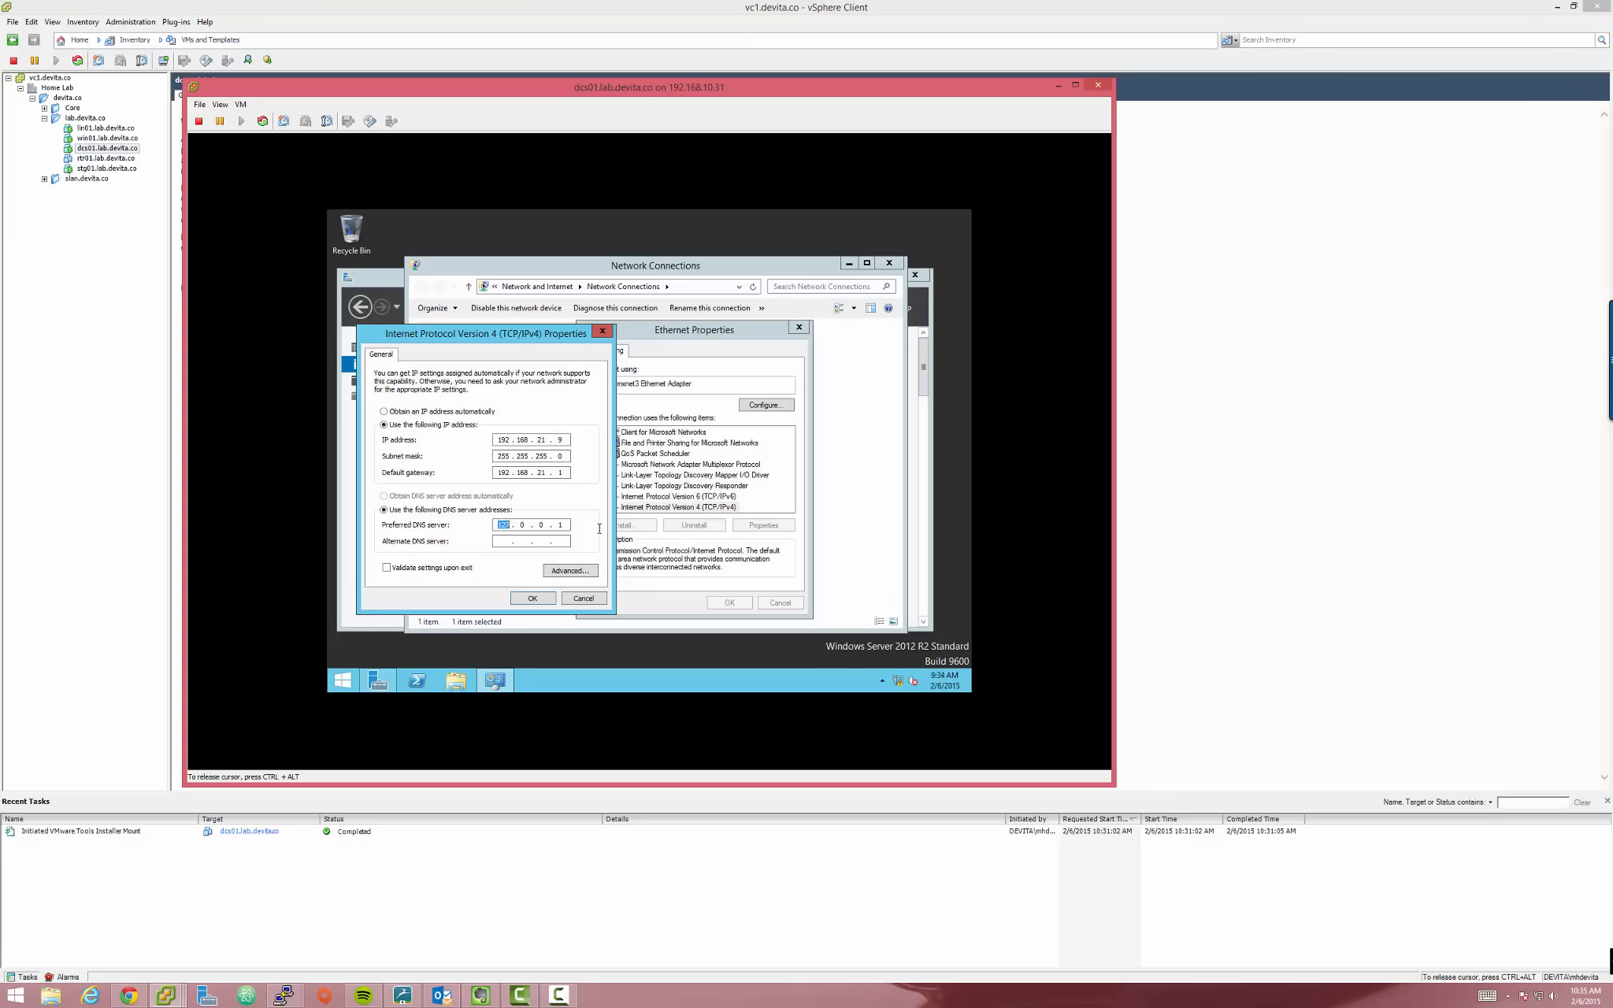
{"action": "left_click", "coordinate": [543, 600]}
{"action": "left_click", "coordinate": [720, 605]}
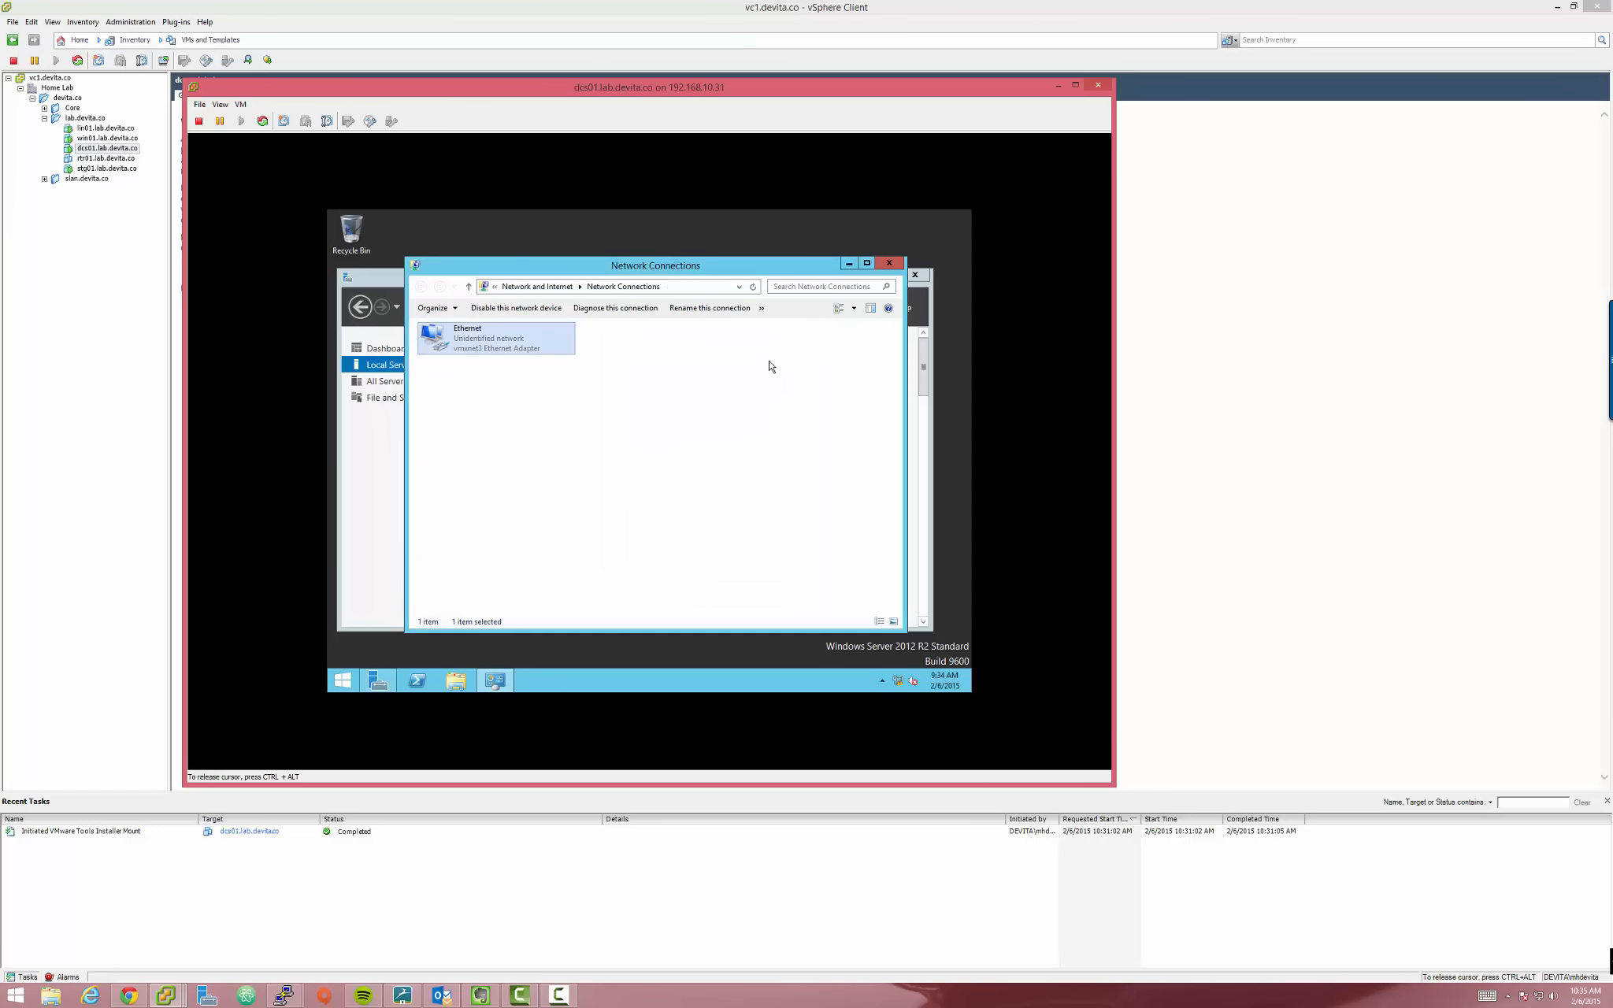
Close Network Connections and set the server's time zone to (UTC-07:00) Arizona
{"action": "left_click", "coordinate": [890, 264]}
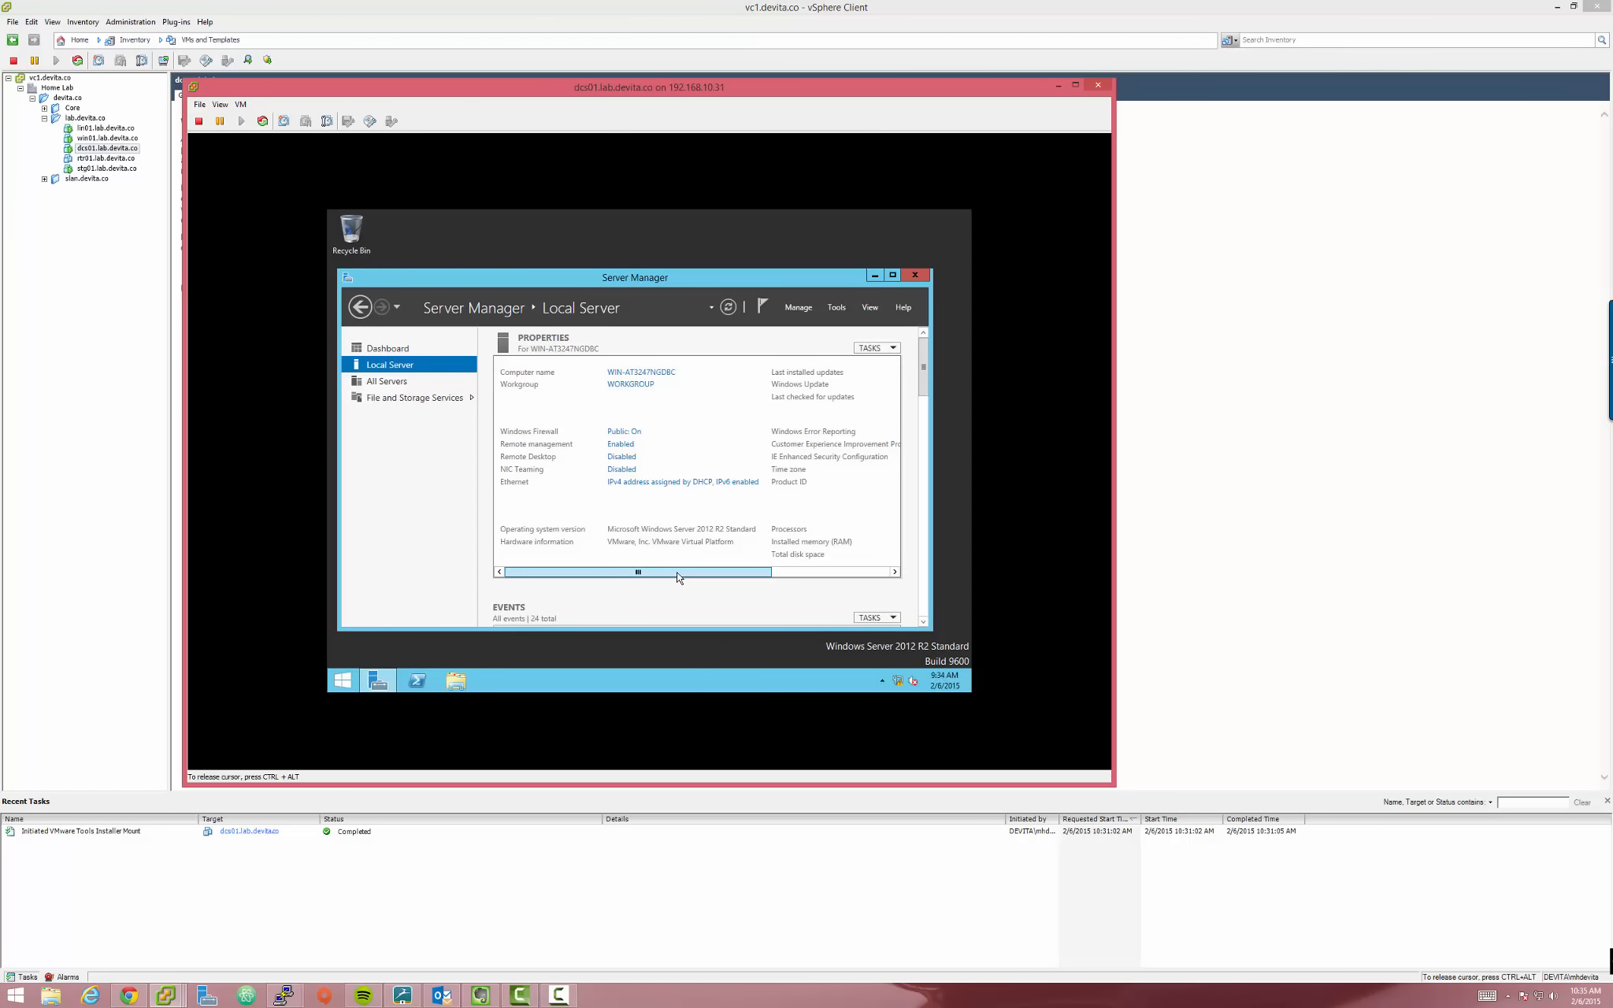
{"action": "left_click_drag", "start_coordinate": [671, 577], "coordinate": [788, 577]}
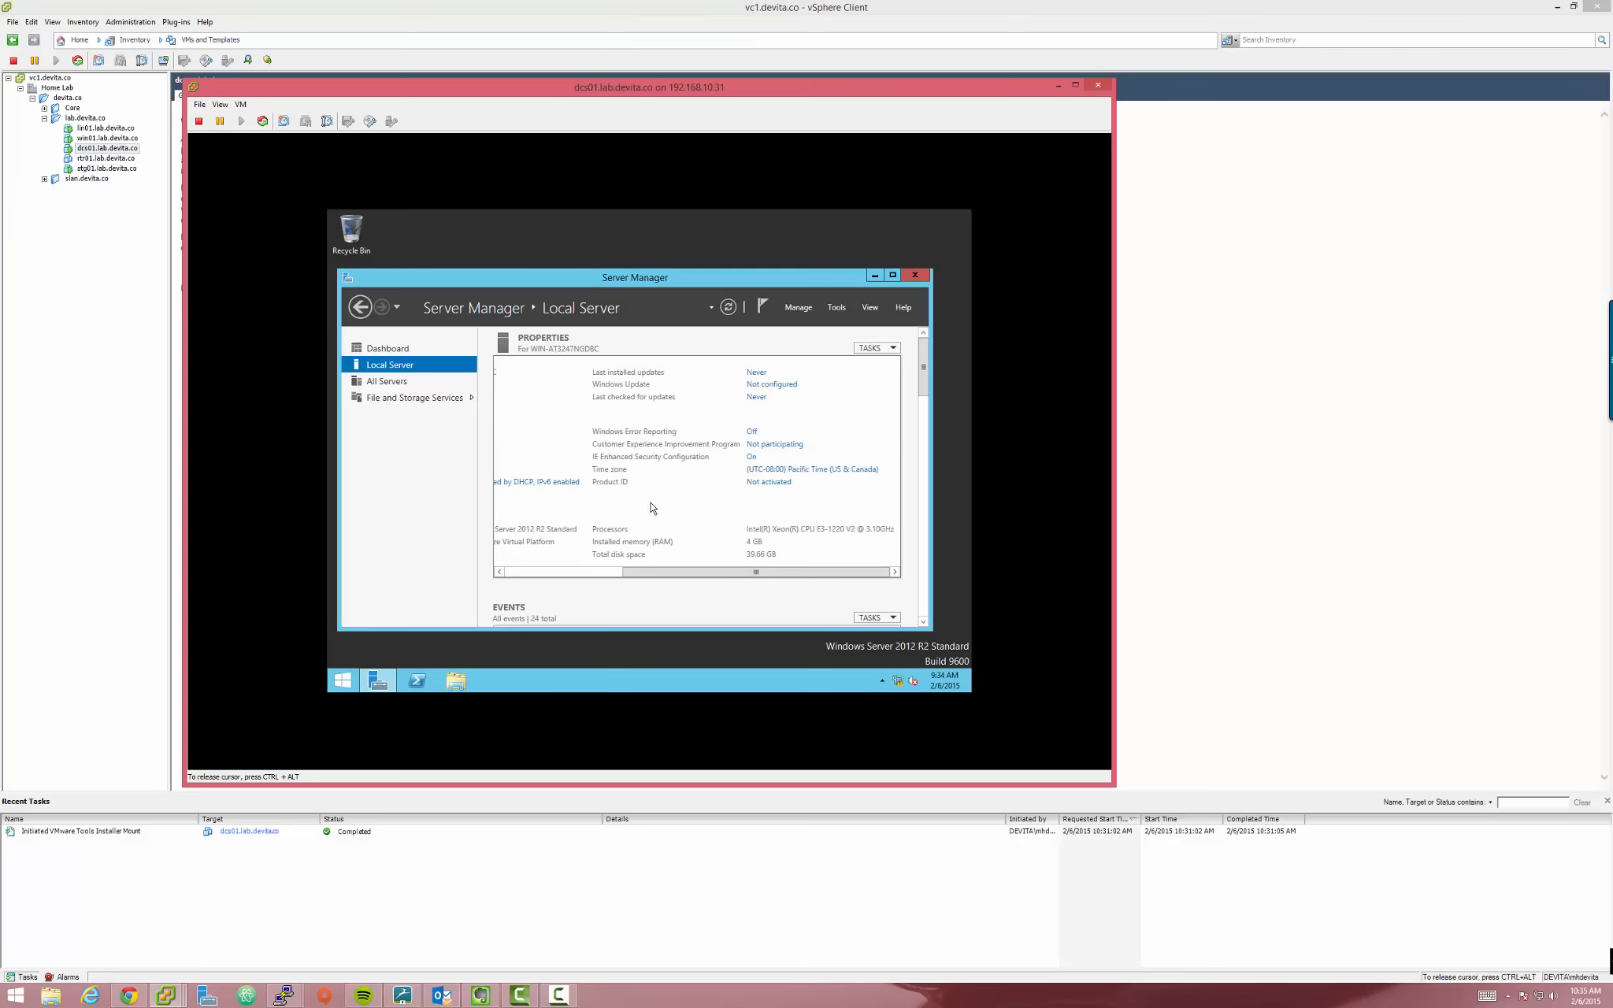
{"action": "left_click", "coordinate": [807, 469]}
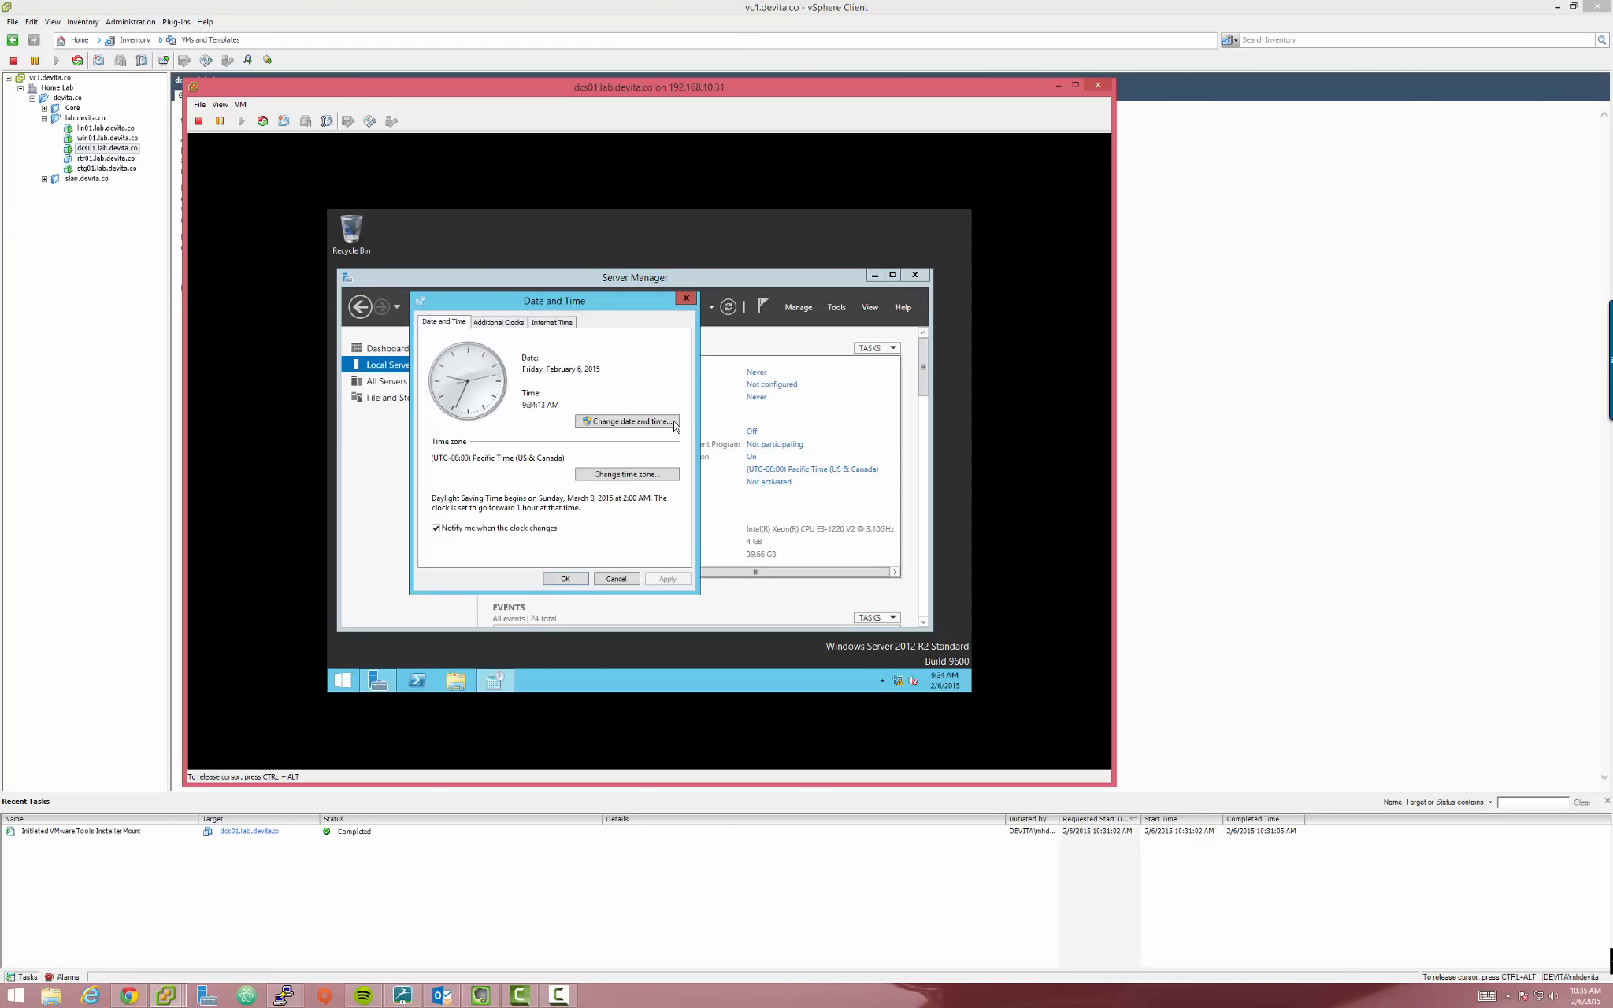
{"action": "left_click", "coordinate": [622, 479]}
{"action": "left_click", "coordinate": [551, 376]}
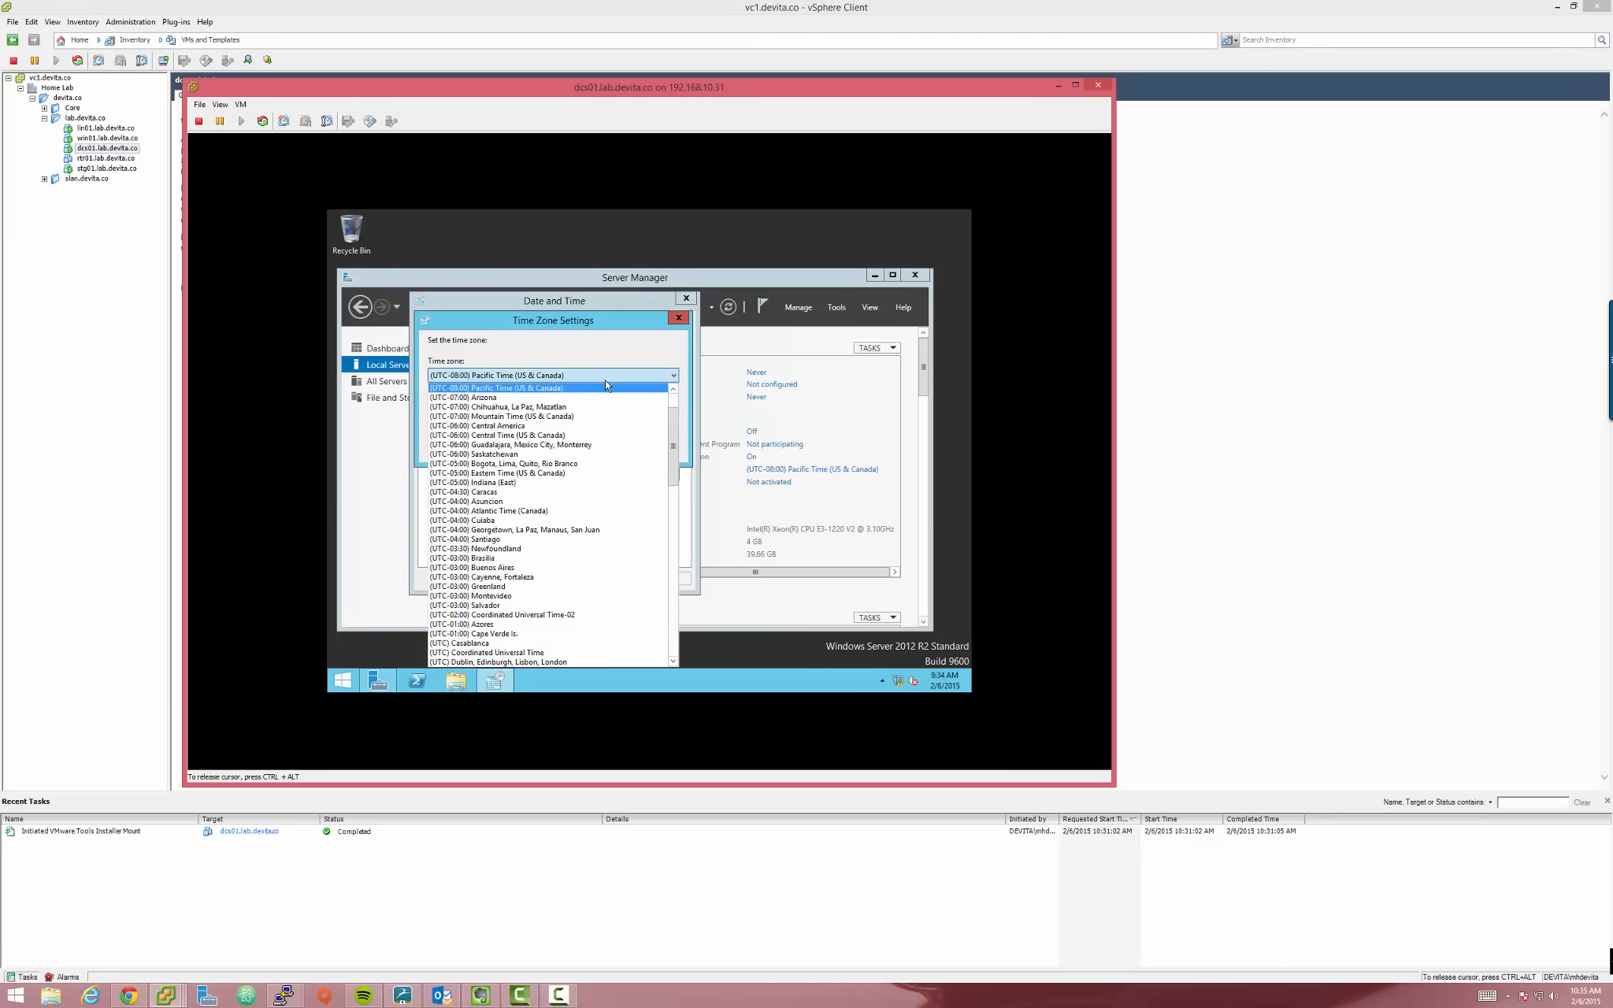
{"action": "left_click", "coordinate": [464, 398]}
{"action": "left_click", "coordinate": [584, 448]}
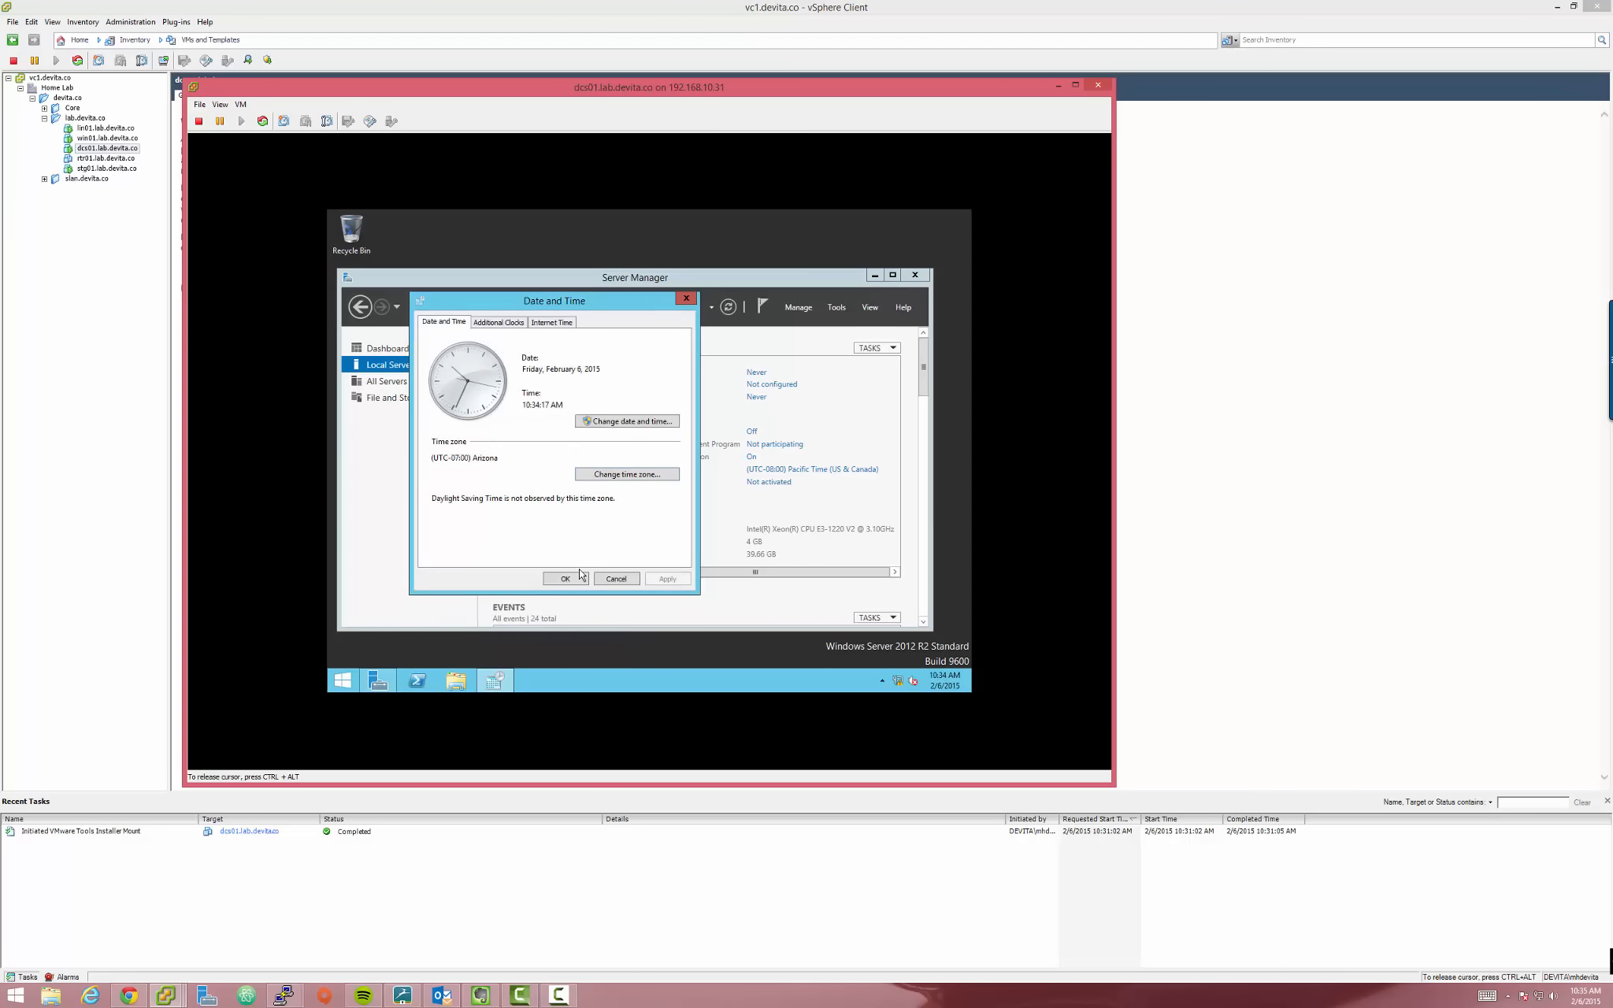
{"action": "left_click", "coordinate": [583, 580]}
Return to Local Server properties, now listing Ethernet as 192.168.21.9
{"action": "left_click", "coordinate": [572, 572]}
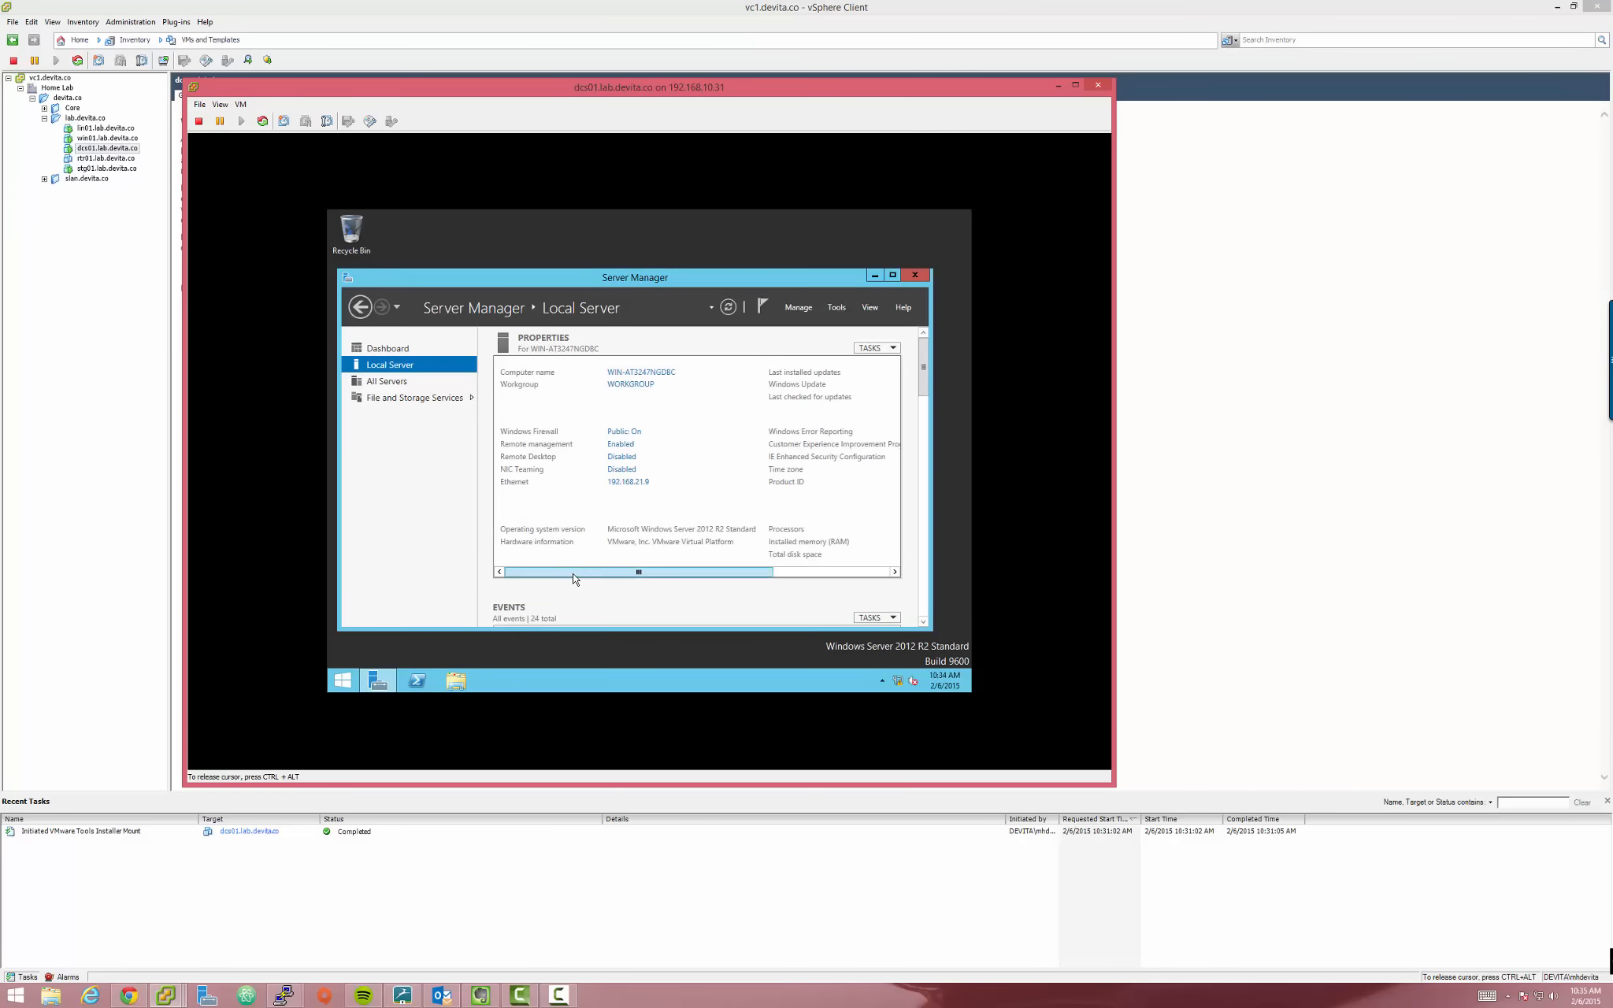
{"action": "left_click", "coordinate": [728, 307]}
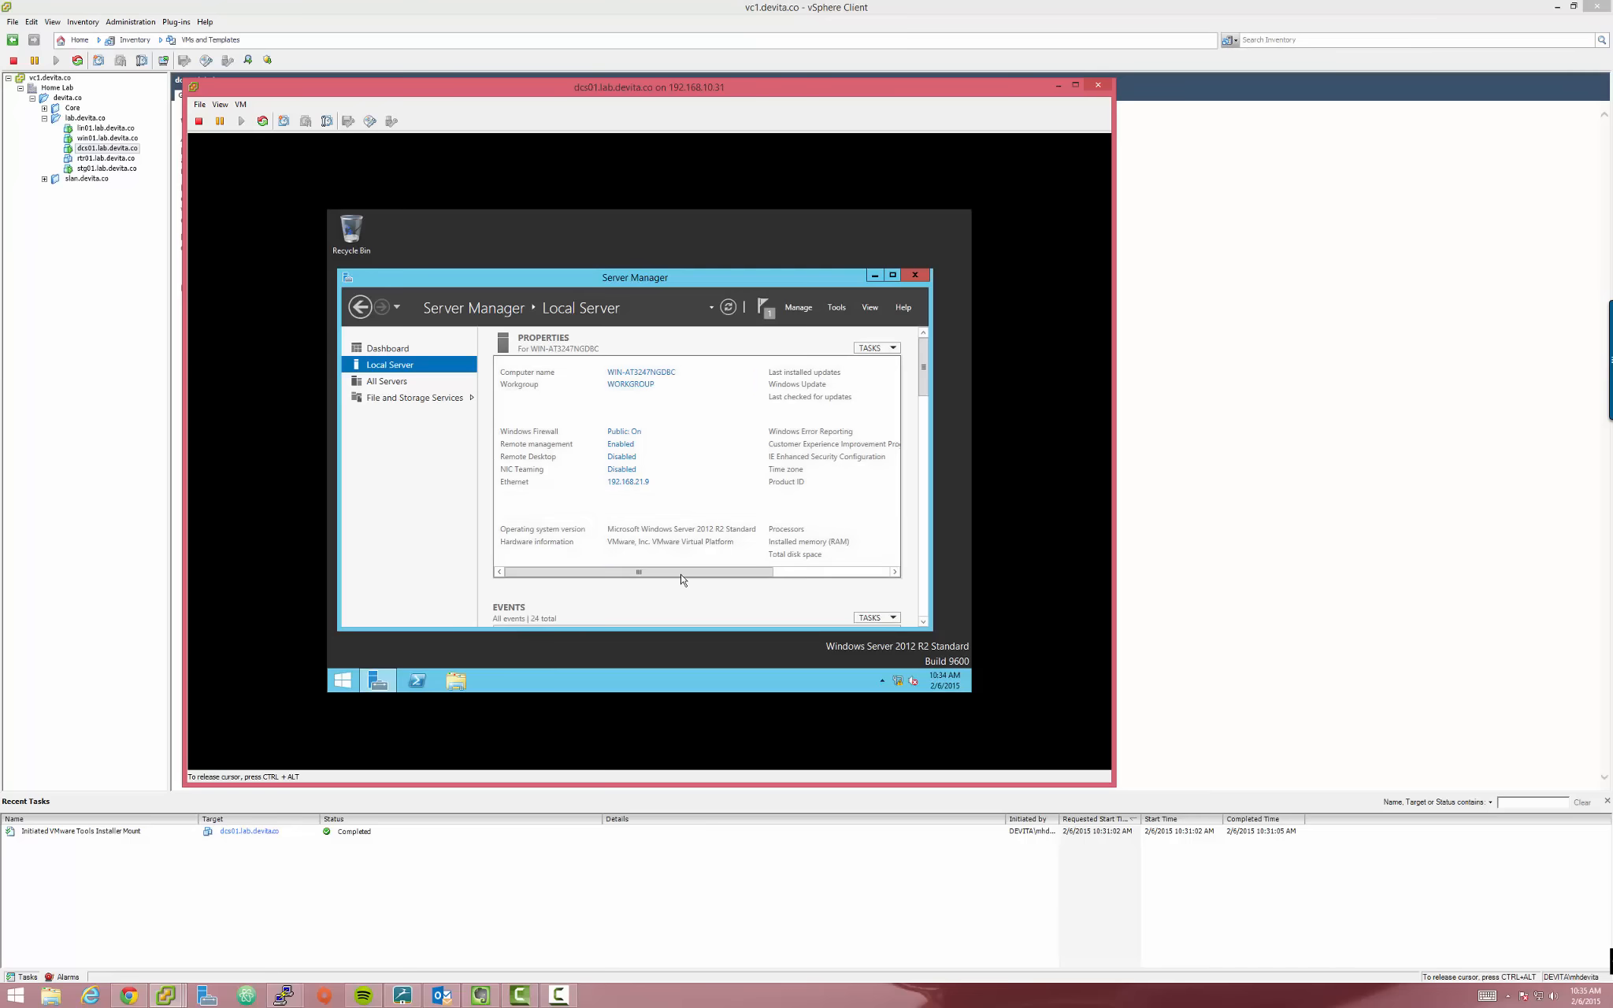
{"action": "left_click_drag", "start_coordinate": [688, 572], "coordinate": [824, 551]}
{"action": "left_click", "coordinate": [566, 572]}
{"action": "left_click", "coordinate": [811, 307]}
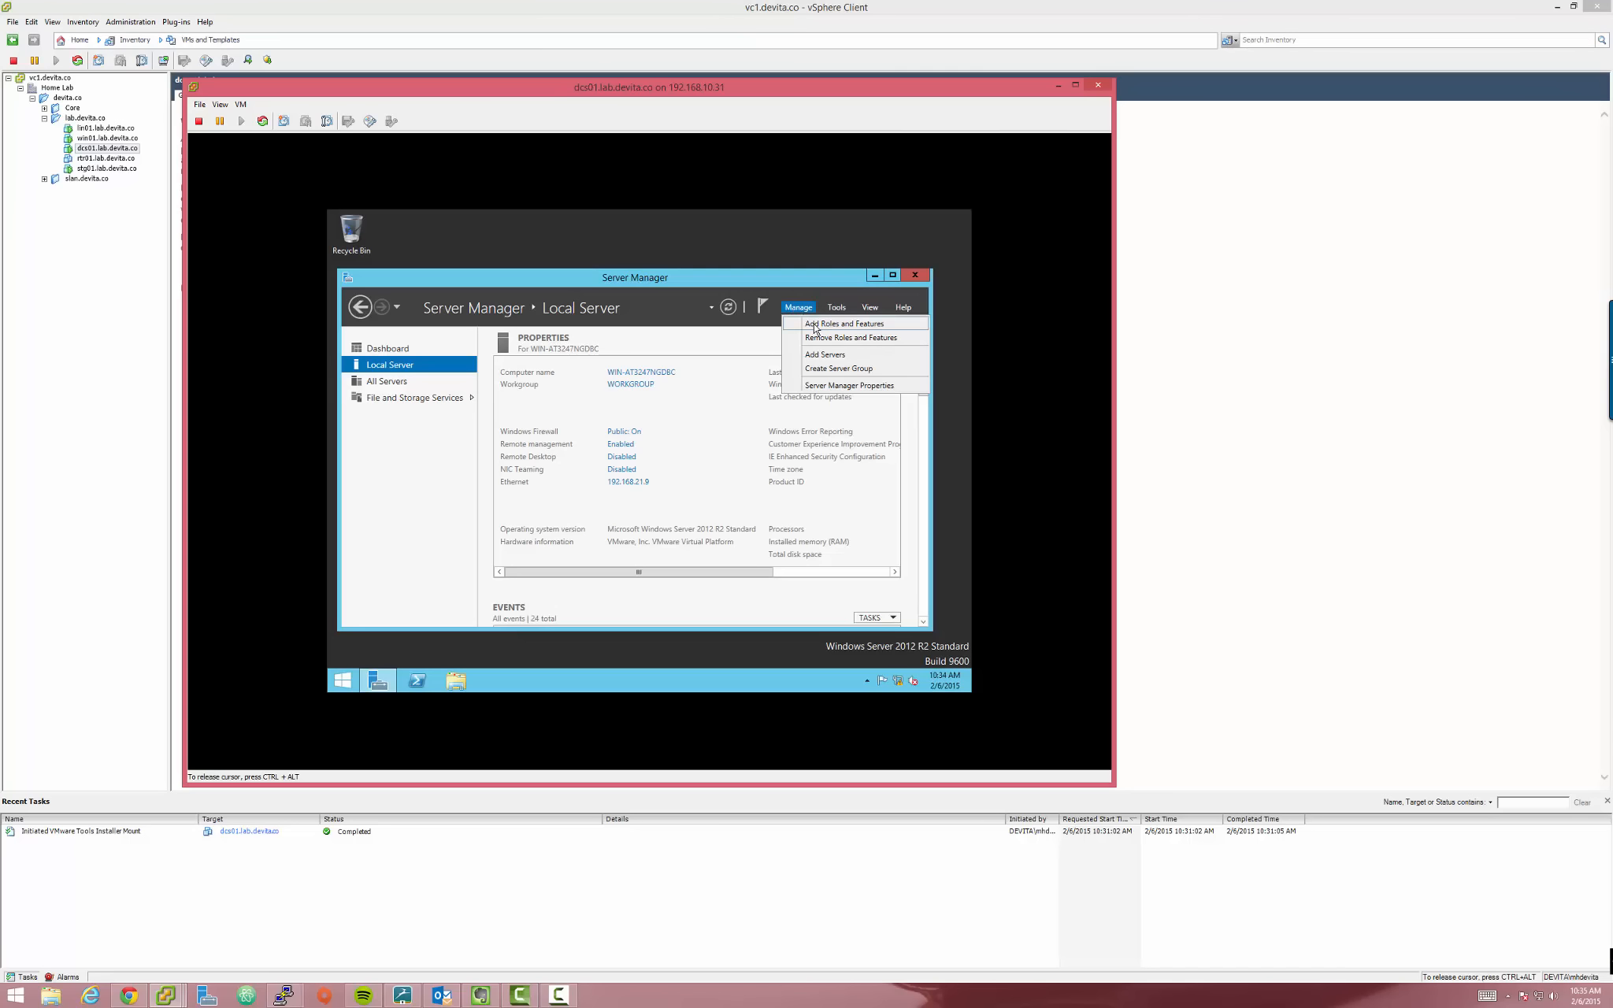
Run Add Roles and Features with role-based install on this server, adding AD DS and its required features
{"action": "left_click", "coordinate": [838, 328]}
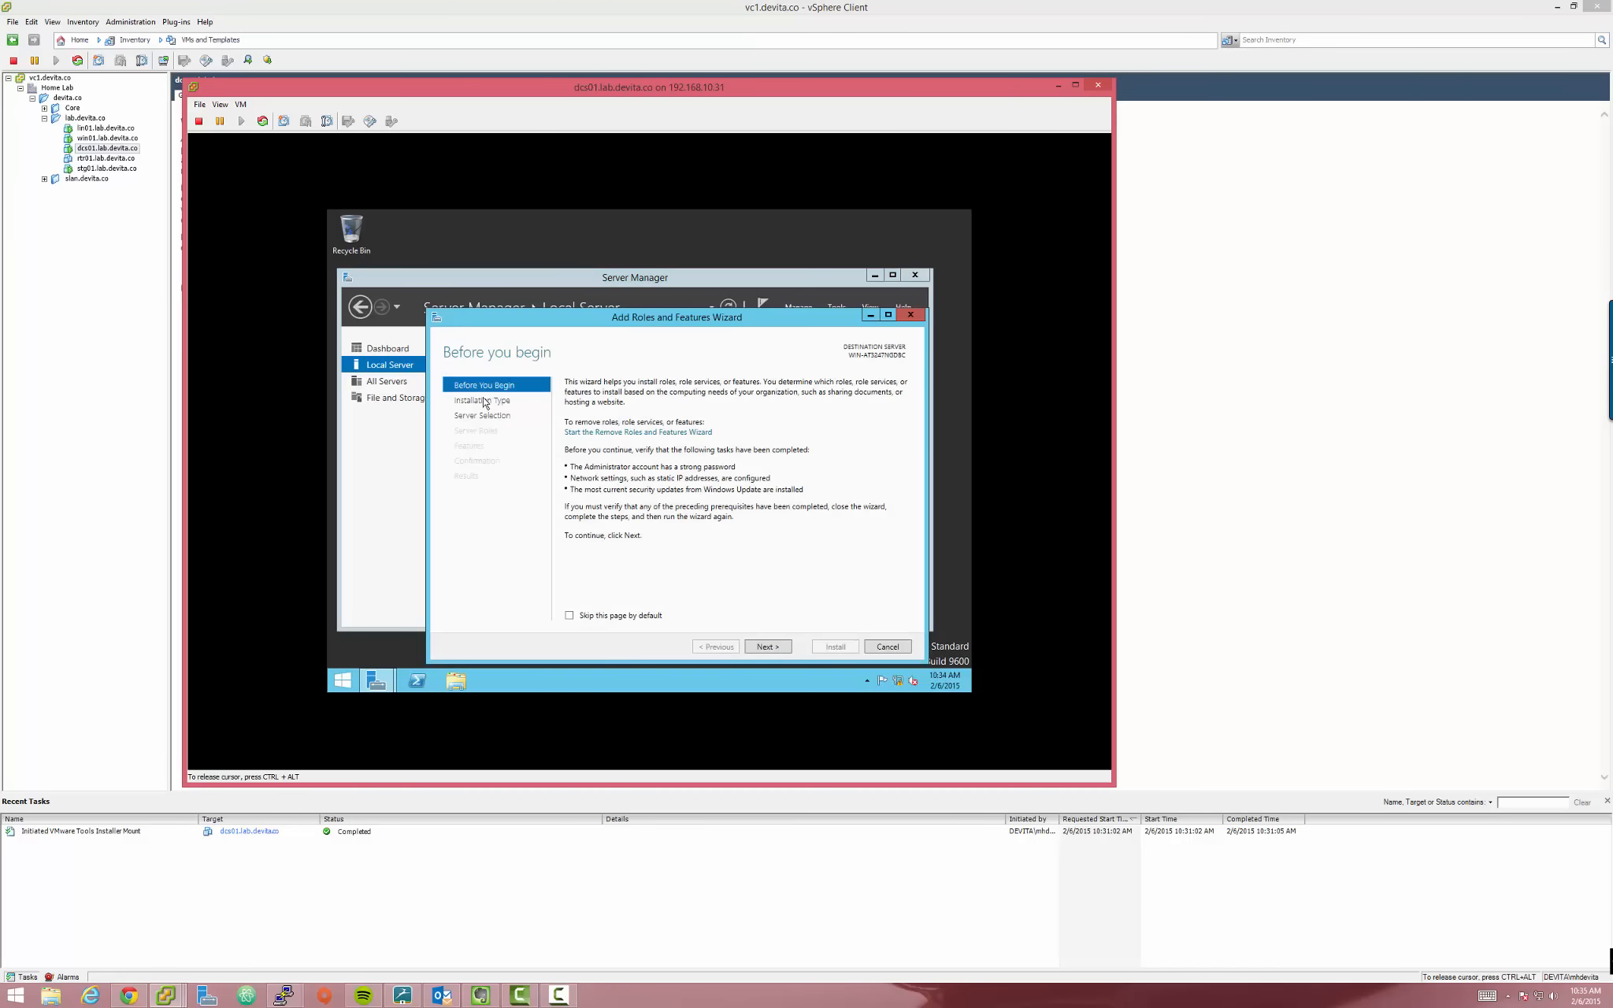
{"action": "left_click", "coordinate": [585, 619]}
{"action": "left_click", "coordinate": [764, 649]}
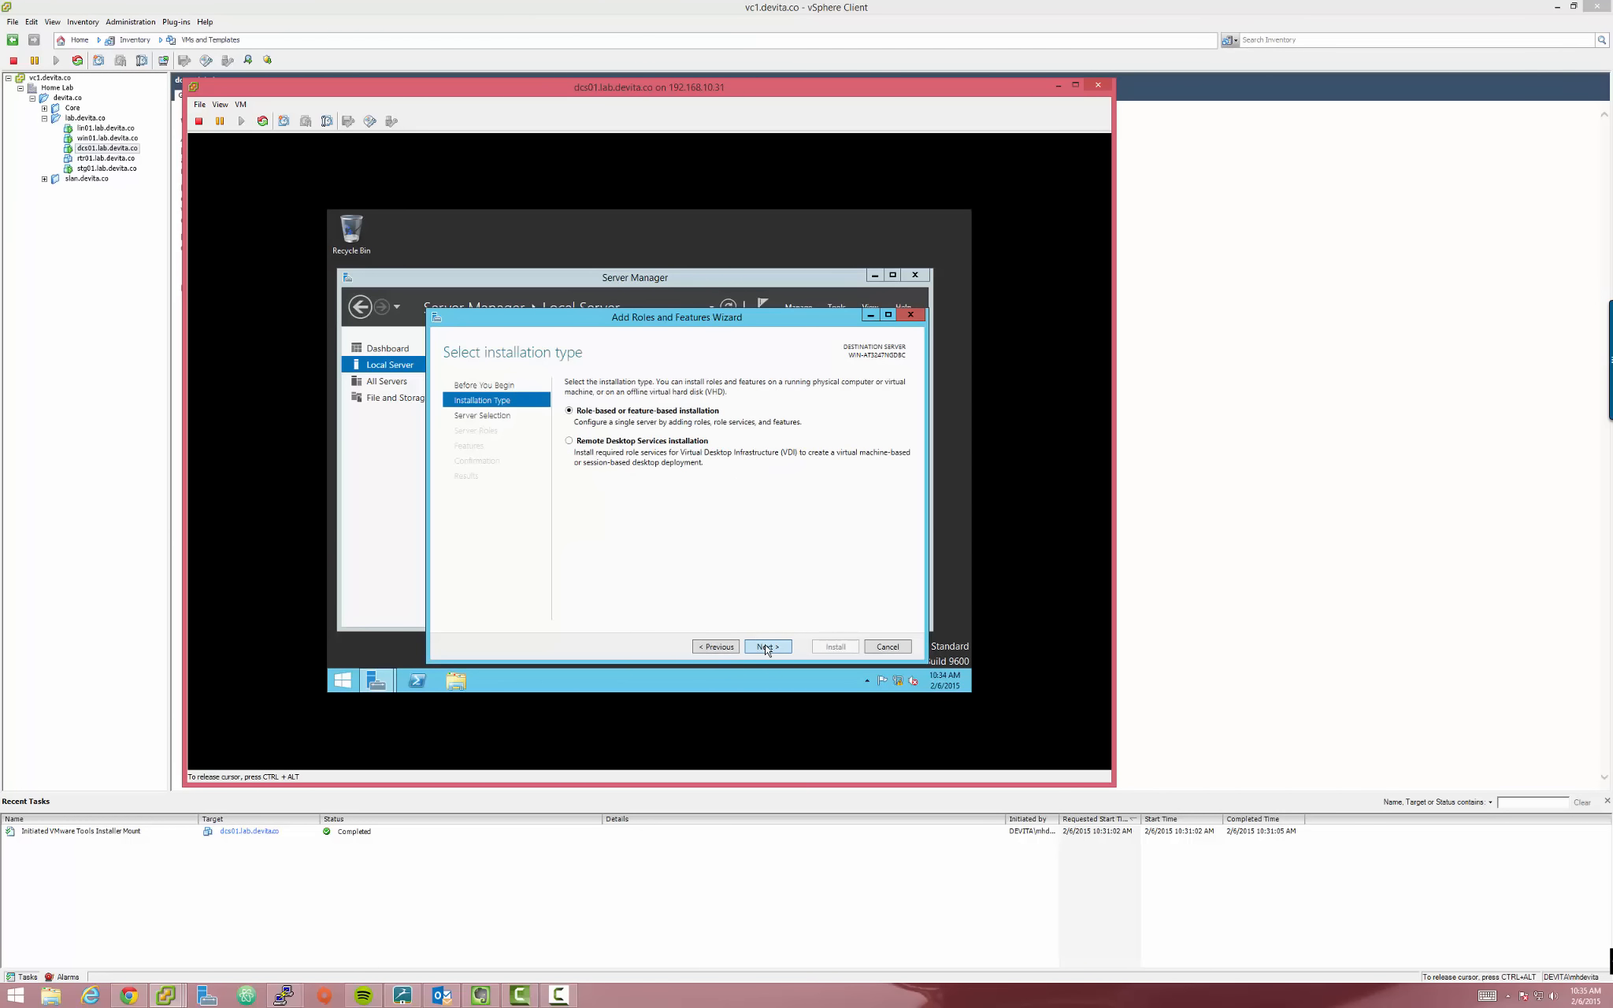
{"action": "left_click", "coordinate": [767, 646]}
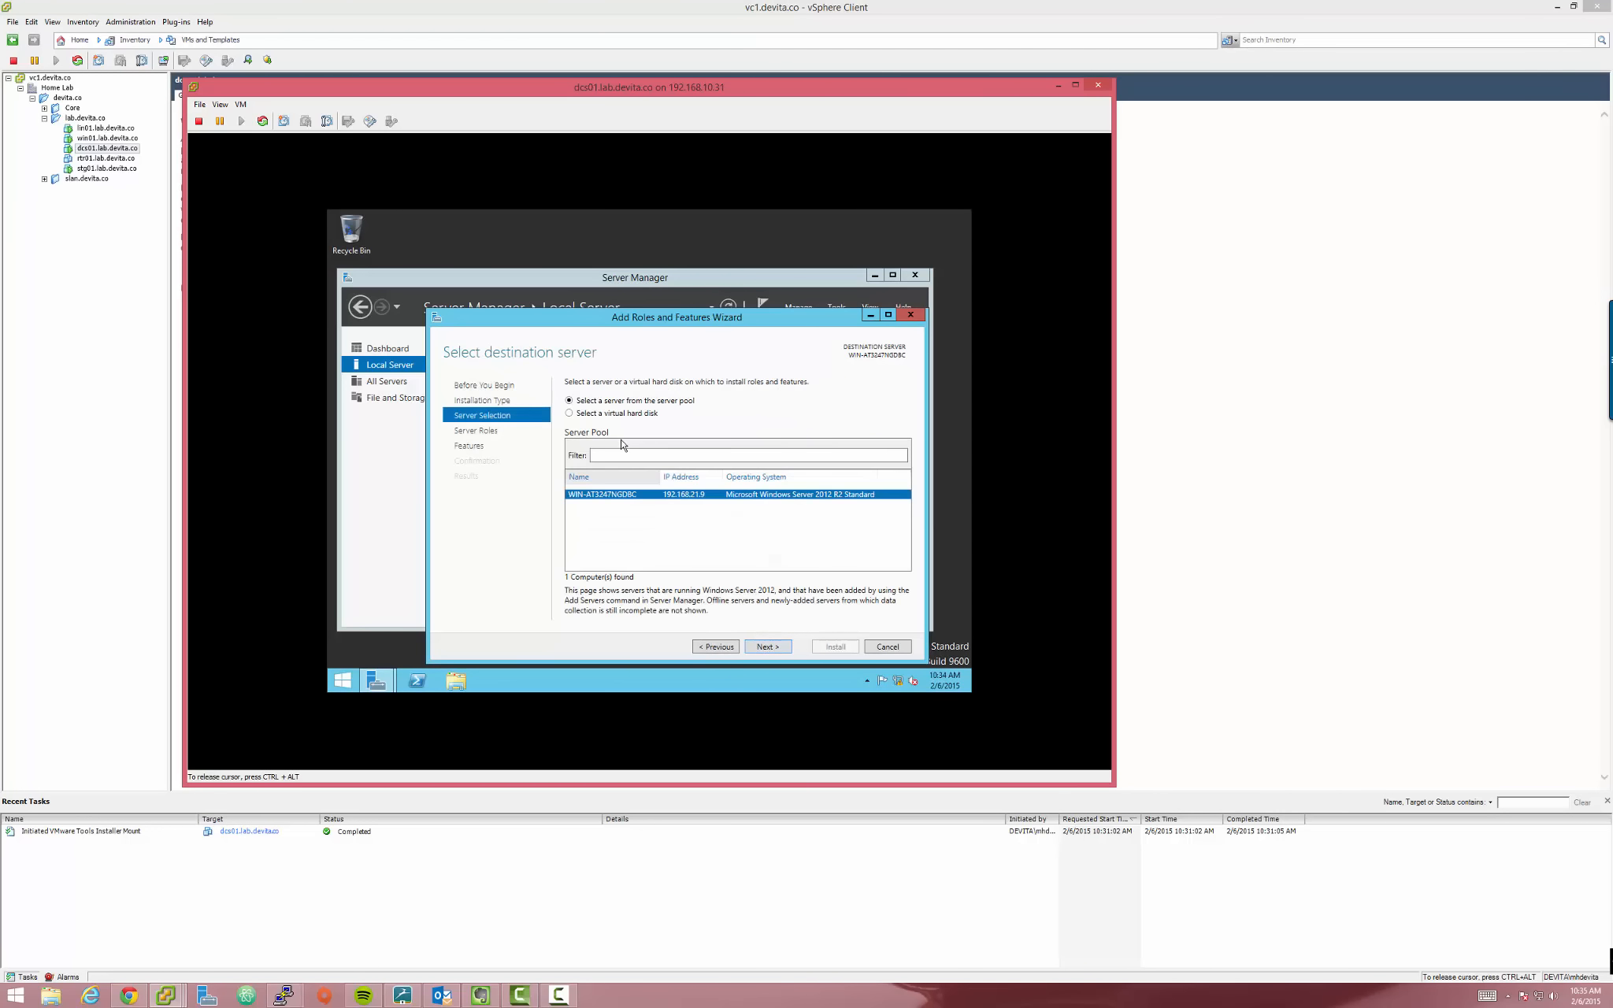
{"action": "left_click", "coordinate": [769, 647]}
{"action": "left_click", "coordinate": [630, 437]}
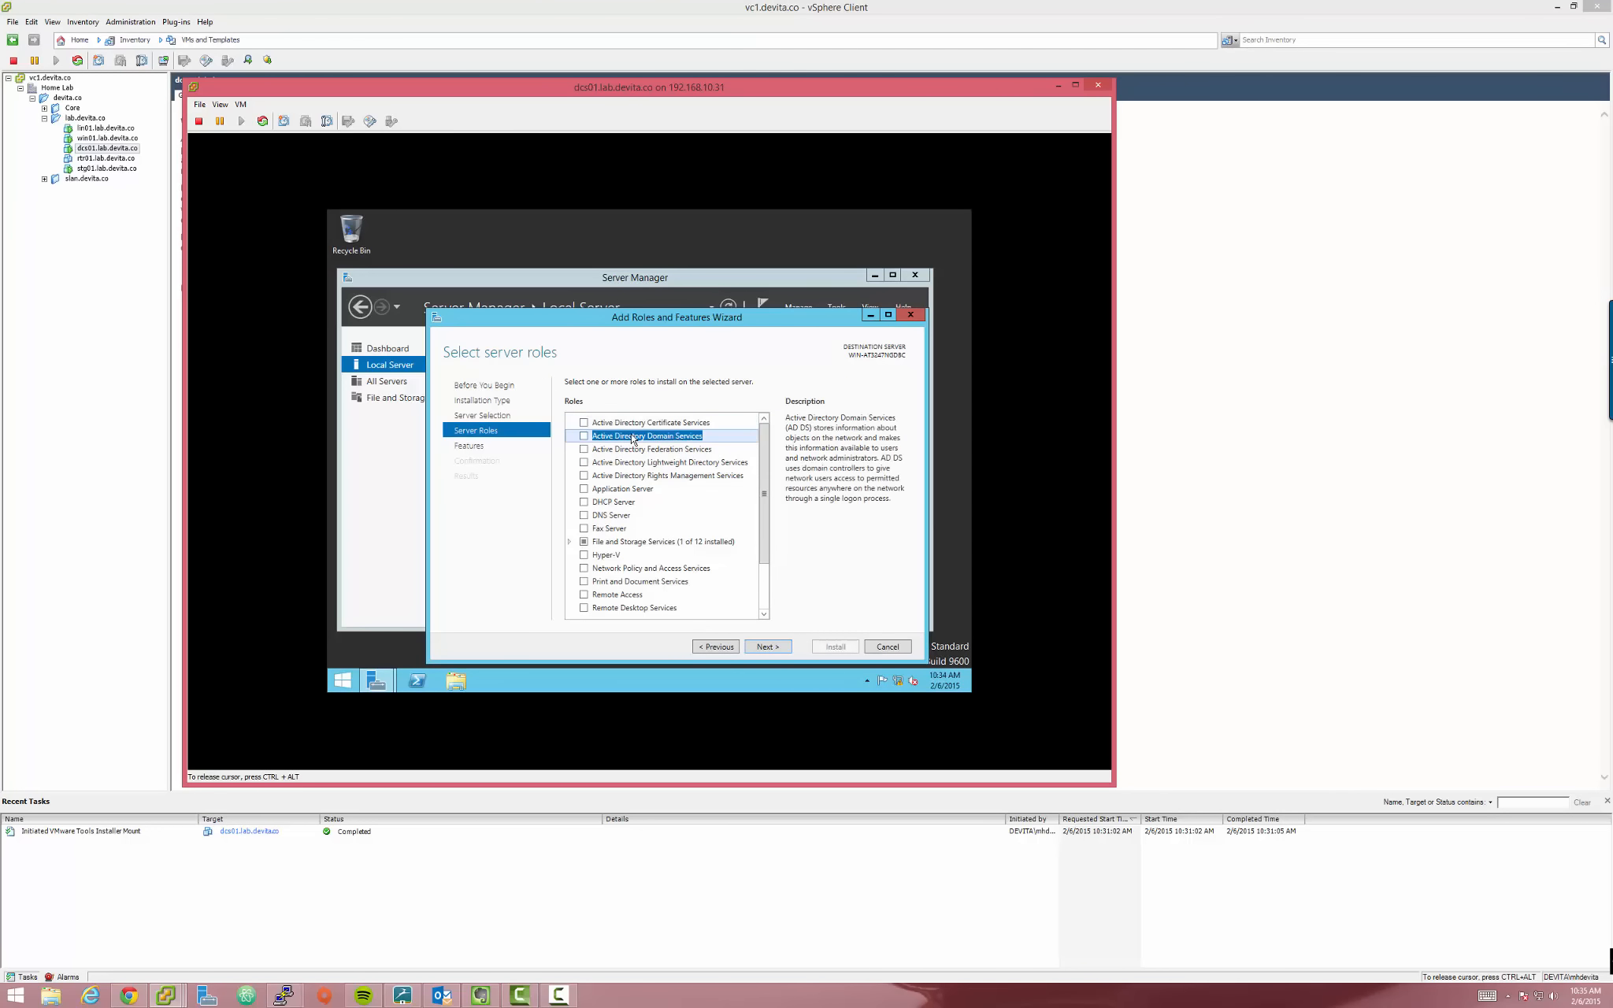
{"action": "left_click", "coordinate": [584, 437]}
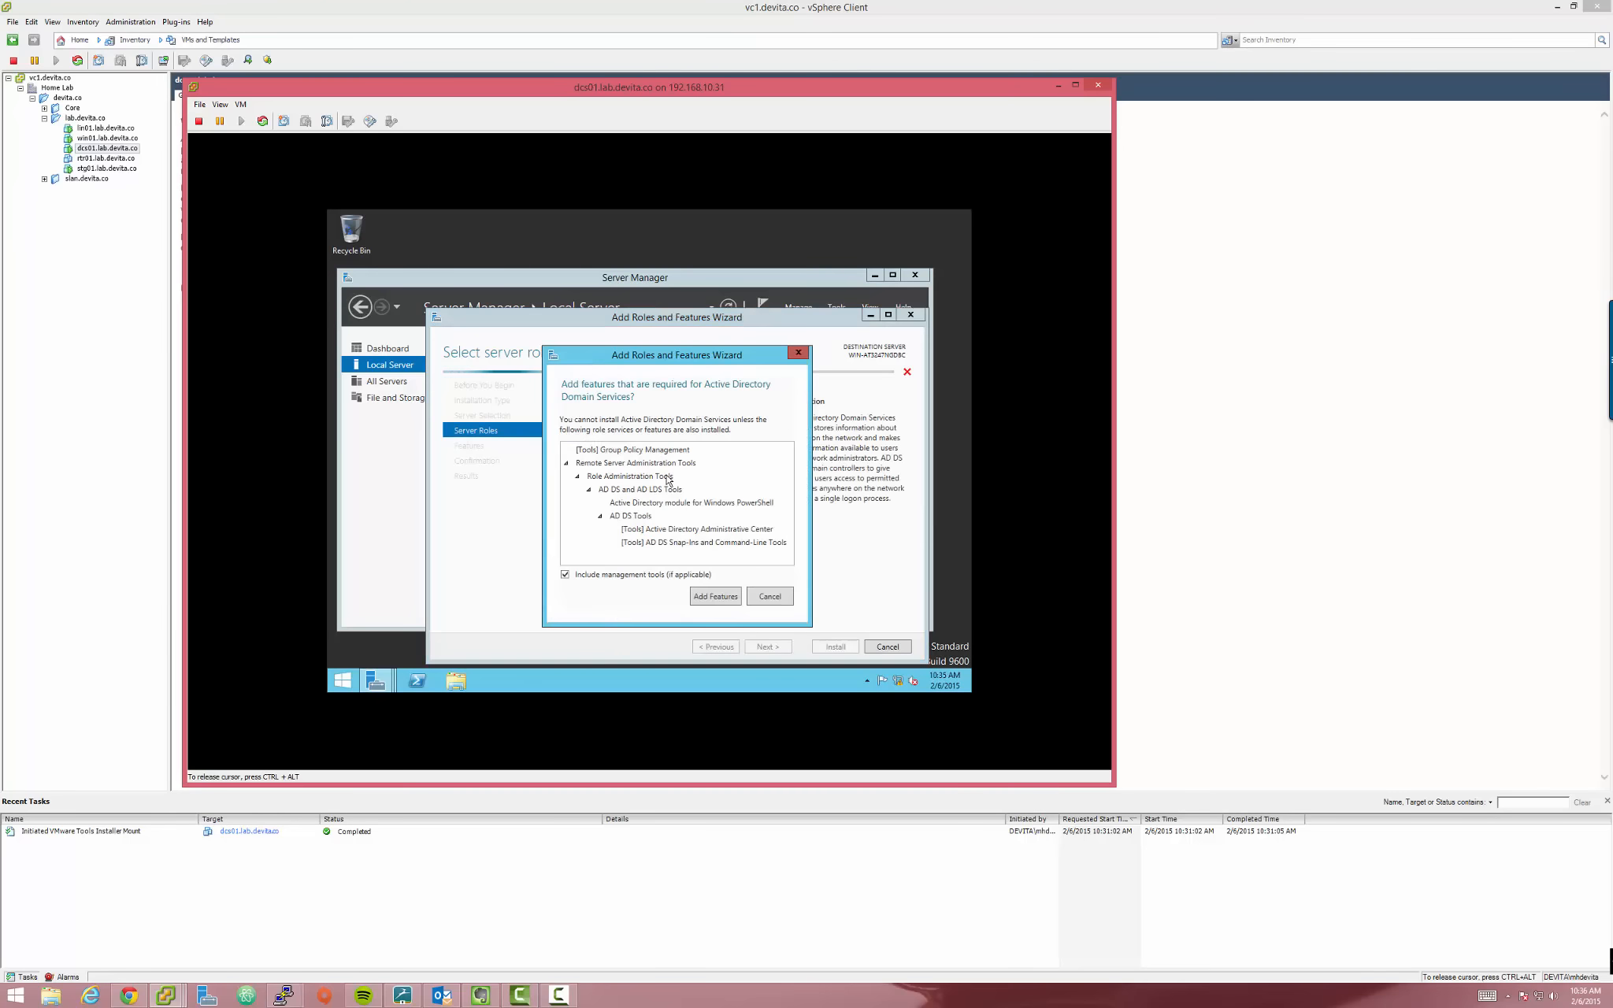
{"action": "left_click", "coordinate": [722, 596]}
{"action": "left_click", "coordinate": [660, 463]}
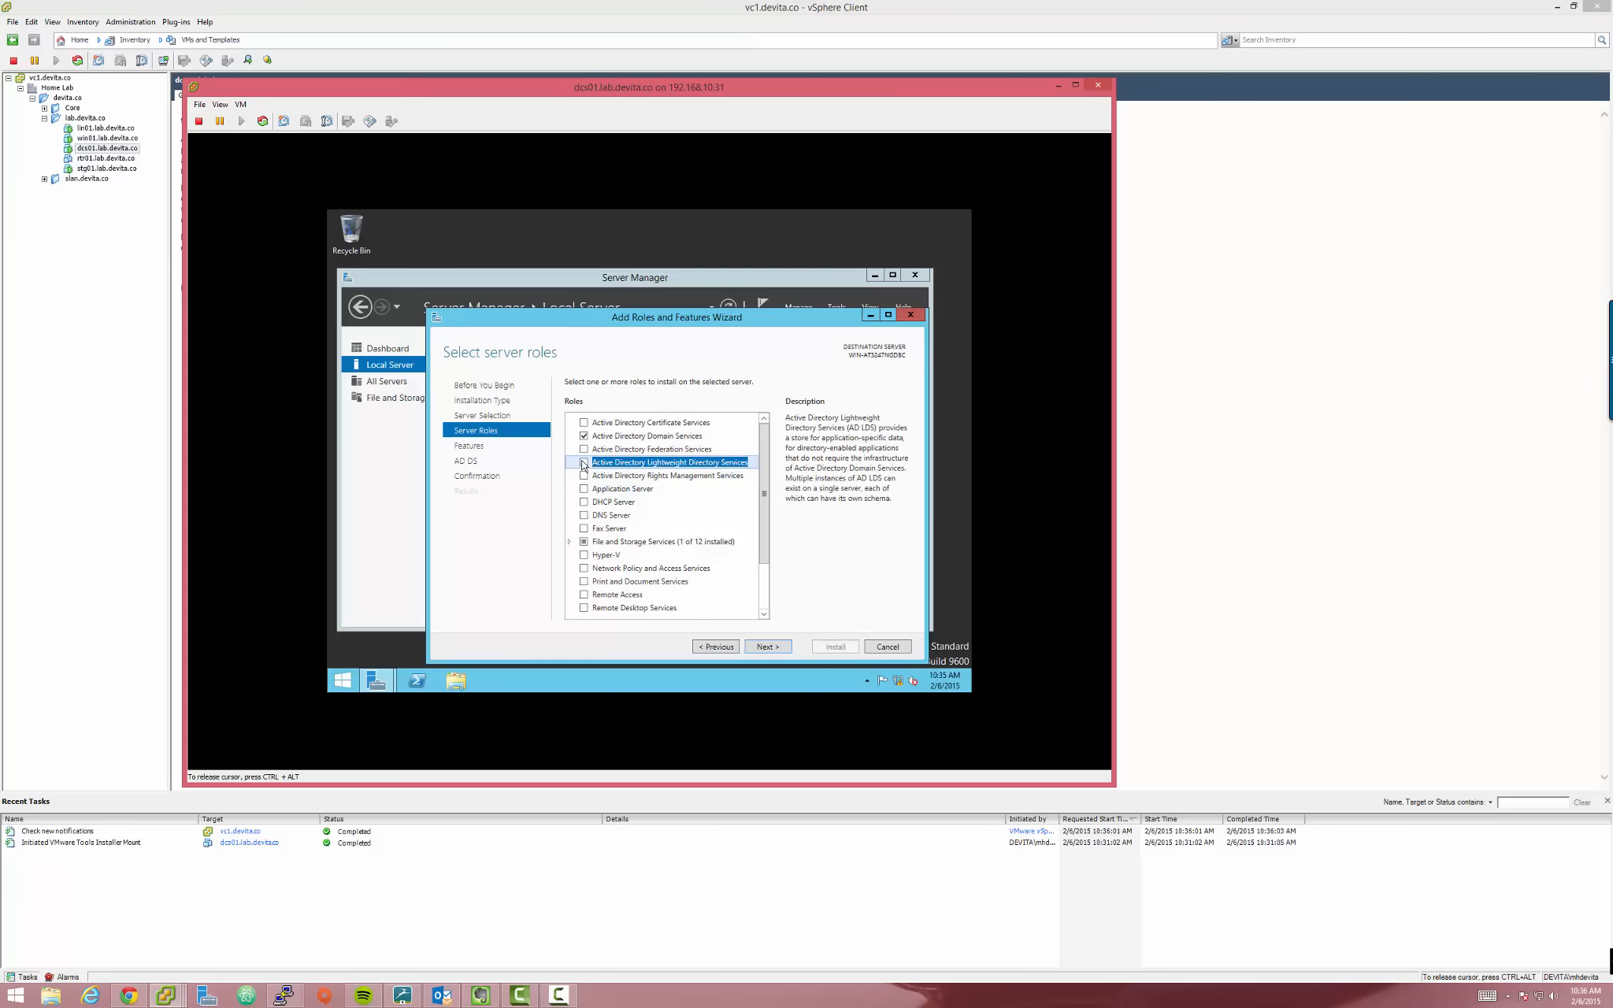
Add the AD LDS, DHCP Server and DNS Server roles with their required features
{"action": "left_click", "coordinate": [584, 462]}
{"action": "left_click", "coordinate": [716, 596]}
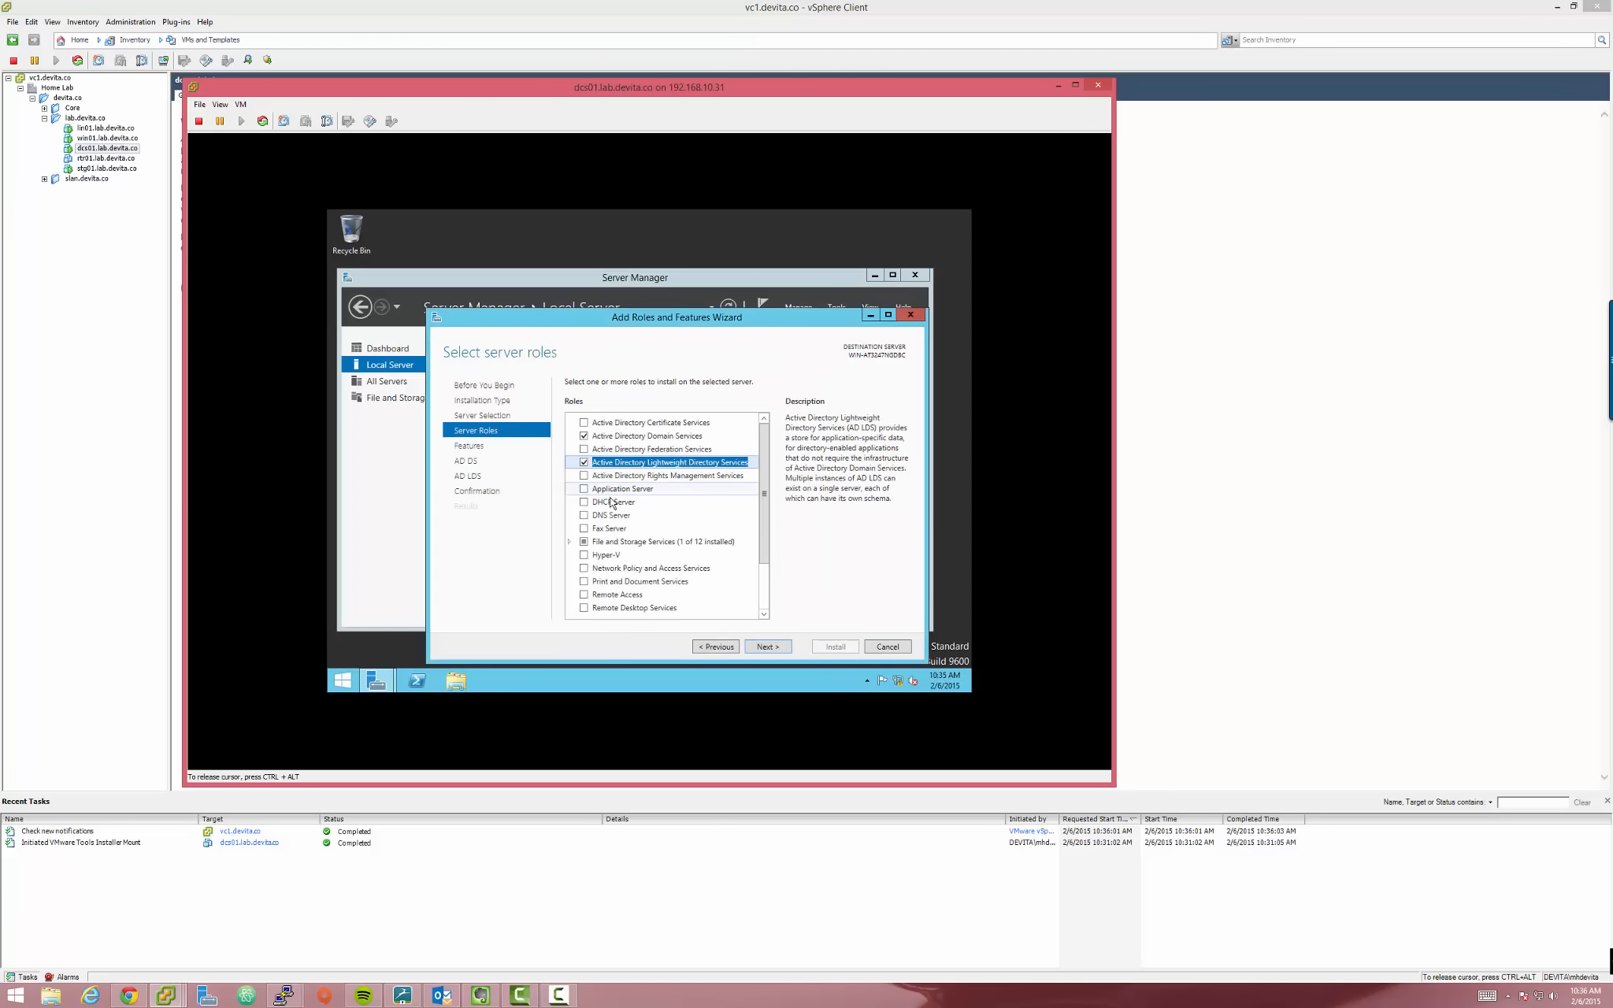
{"action": "left_click", "coordinate": [584, 502]}
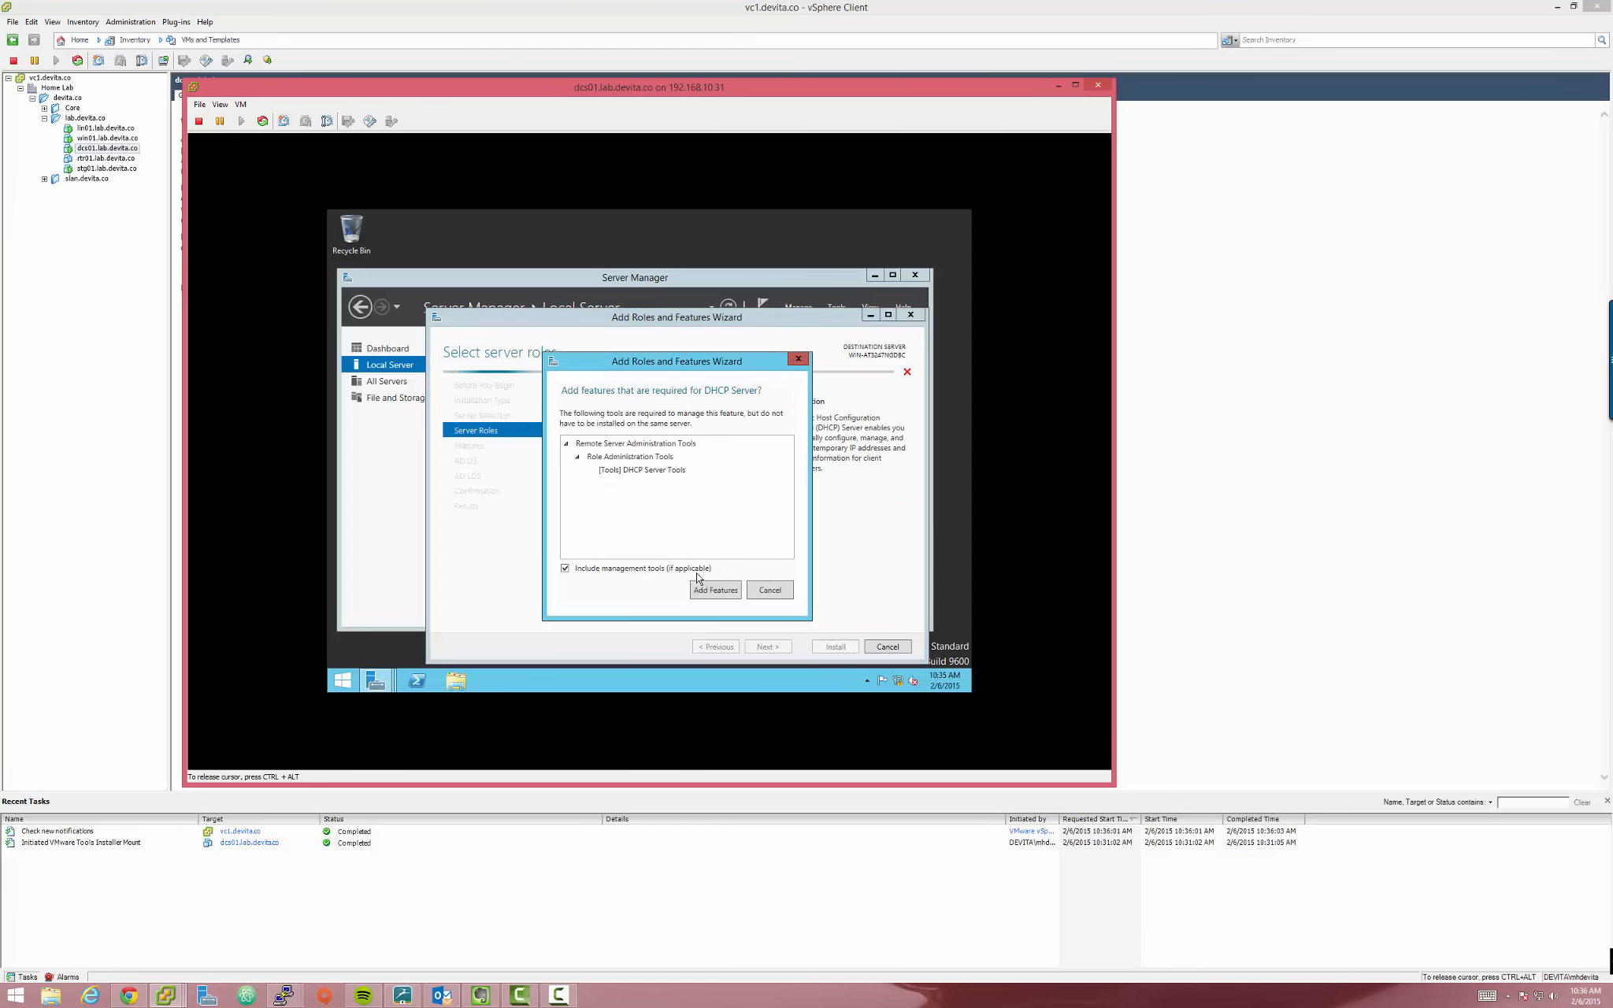
{"action": "left_click", "coordinate": [709, 587]}
{"action": "left_click", "coordinate": [612, 515]}
{"action": "key", "text": "space"}
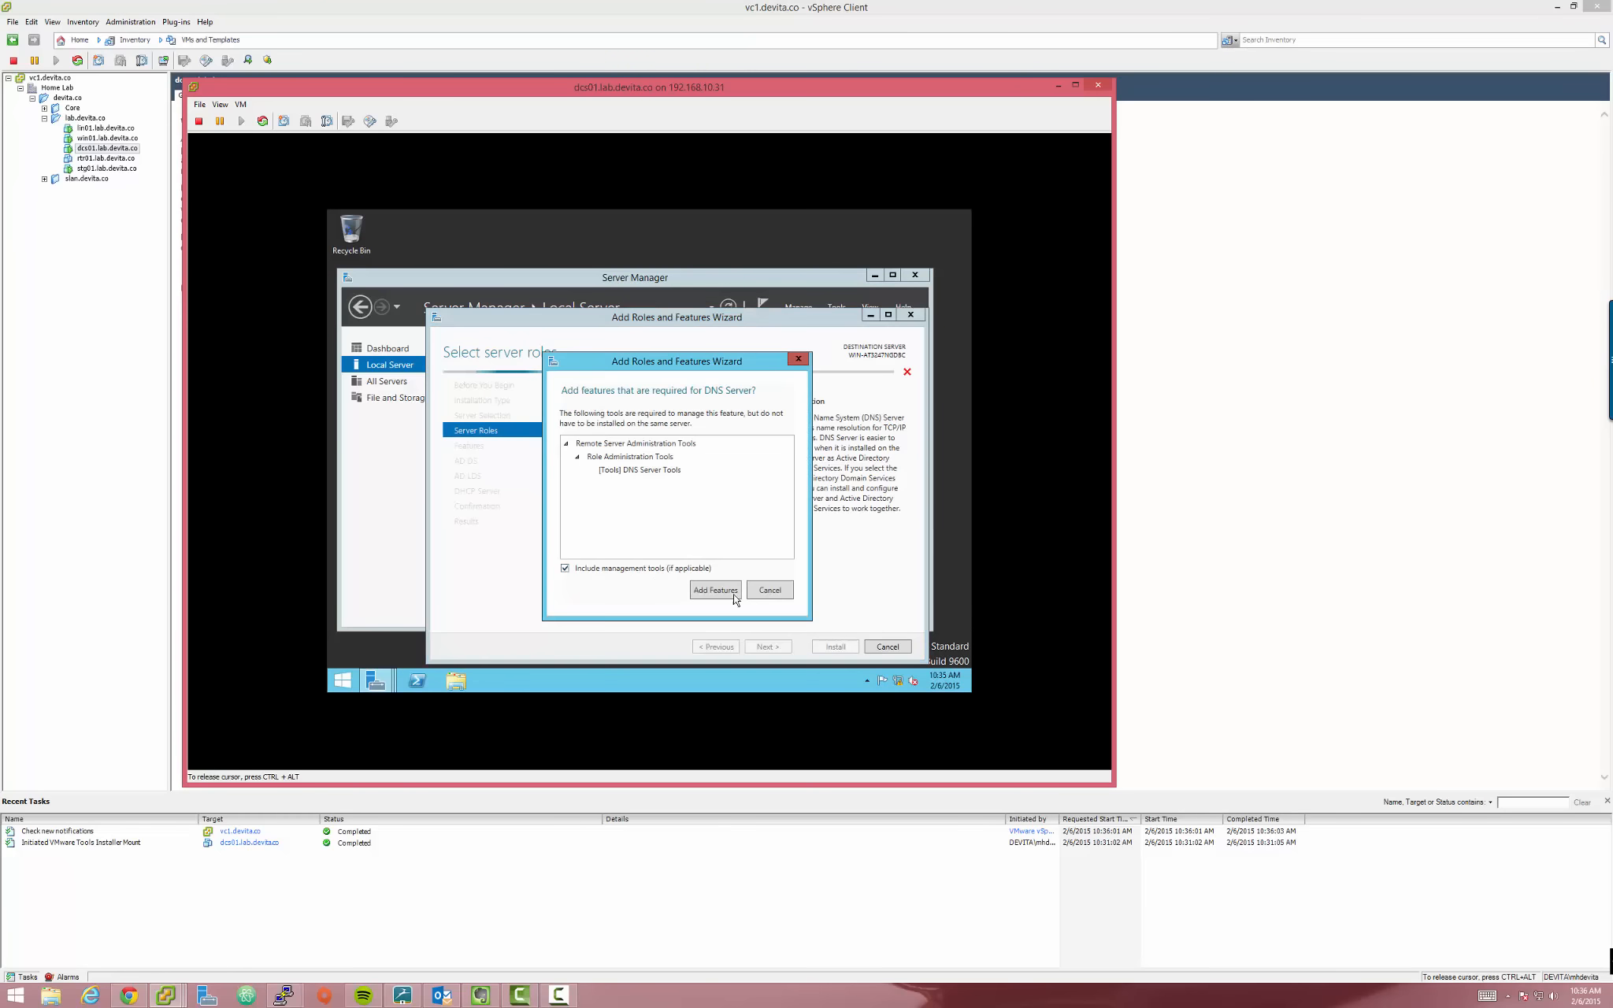
{"action": "left_click", "coordinate": [713, 587]}
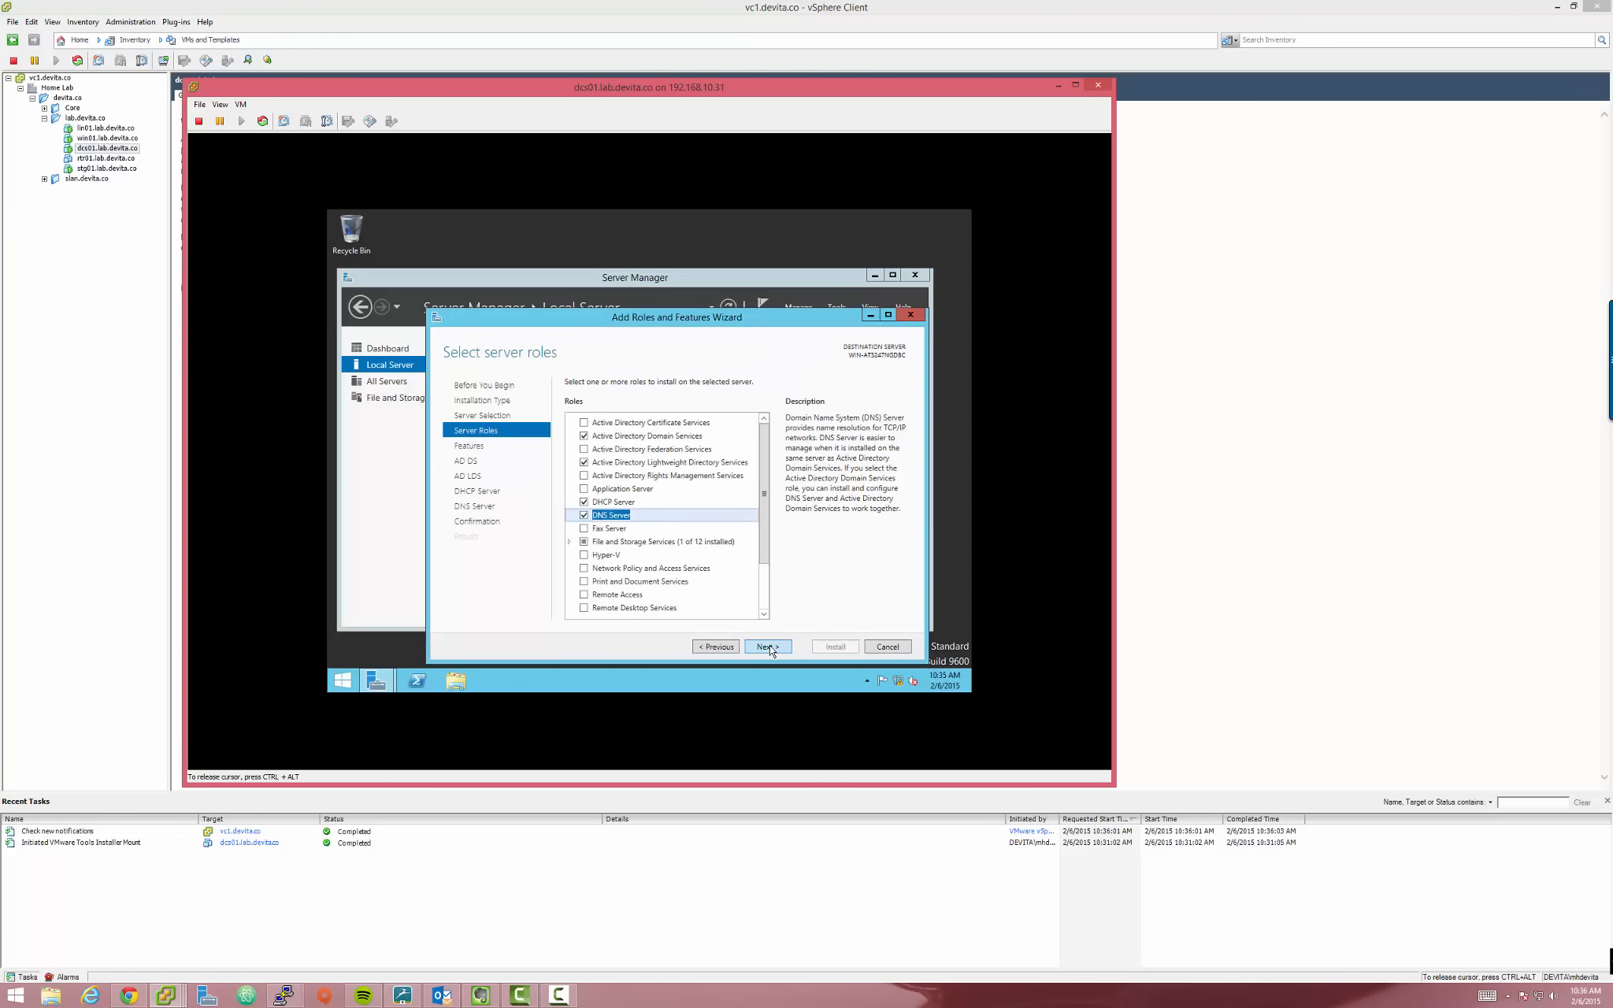
Keep default features and continue past the AD DS, AD LDS and DHCP pages to Confirmation
{"action": "left_click", "coordinate": [769, 647]}
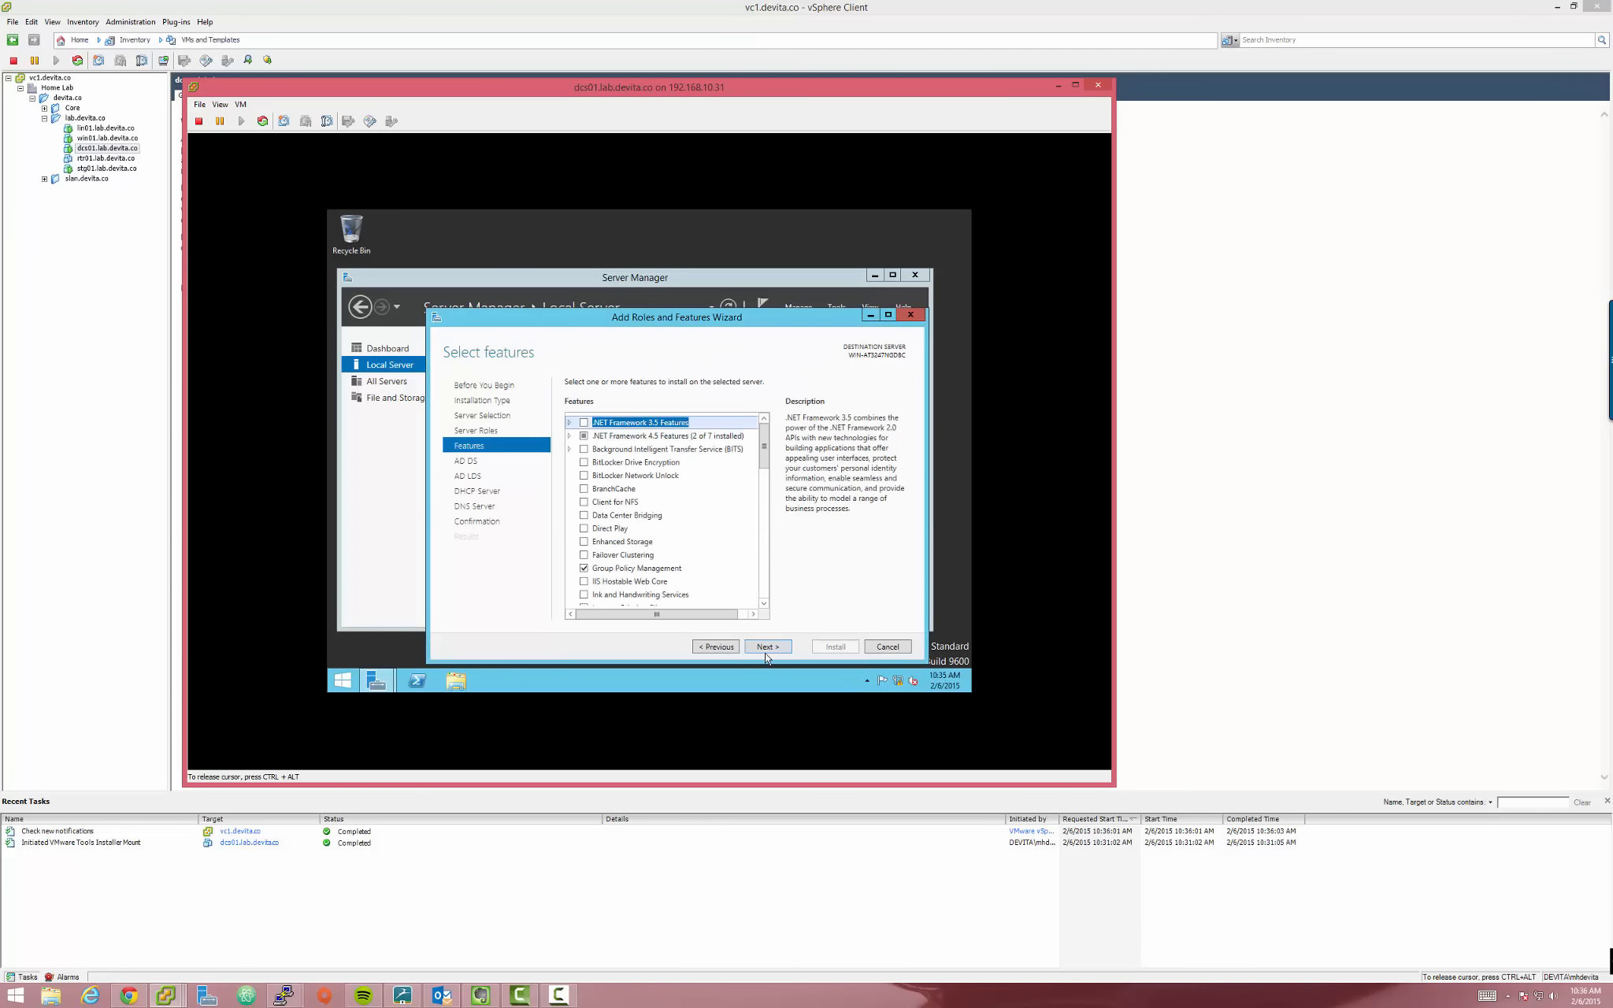
{"action": "left_click", "coordinate": [765, 655]}
{"action": "left_click", "coordinate": [765, 651]}
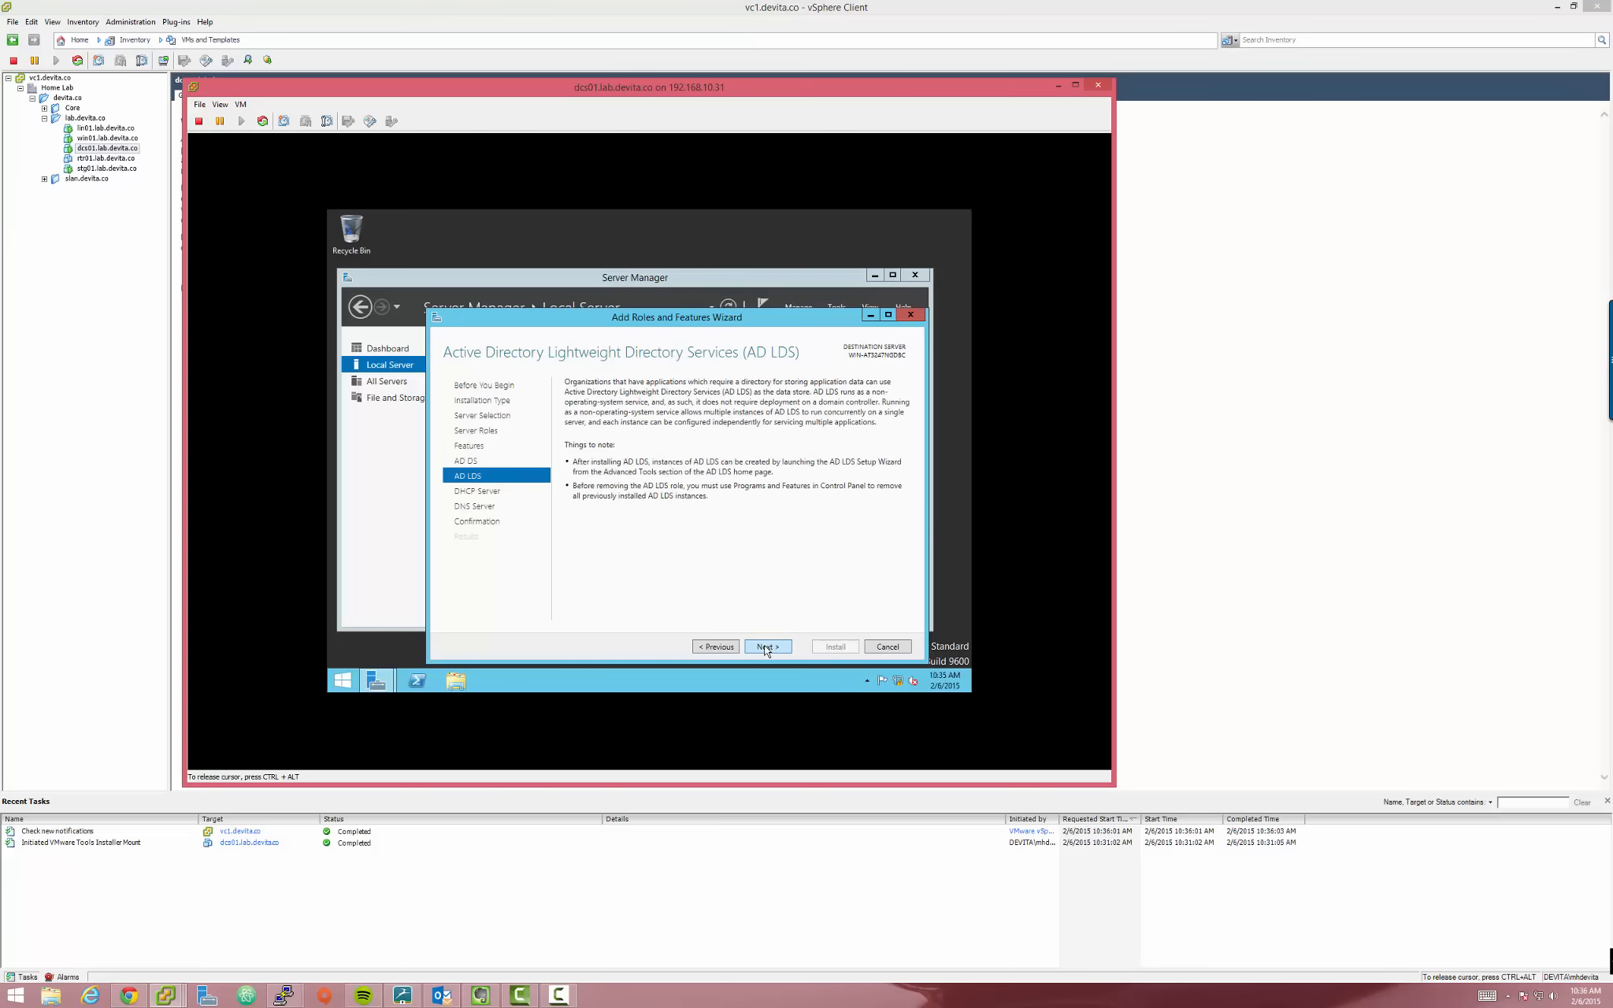
{"action": "left_click", "coordinate": [768, 650]}
{"action": "left_click", "coordinate": [768, 648]}
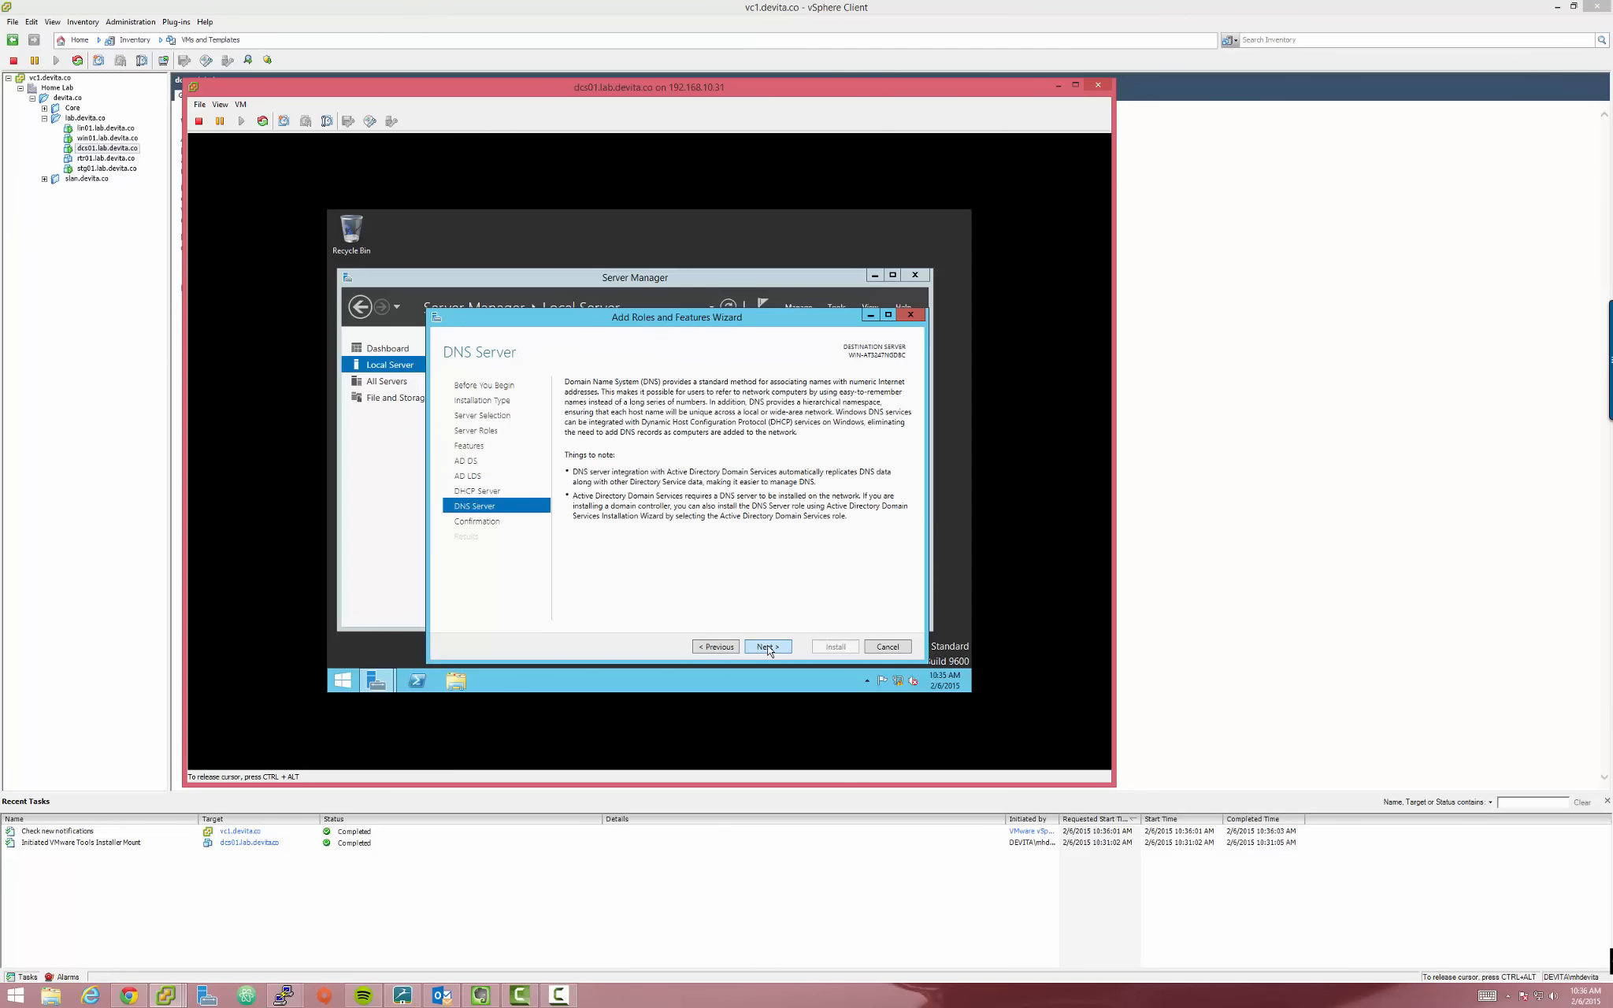
{"action": "left_click", "coordinate": [769, 648]}
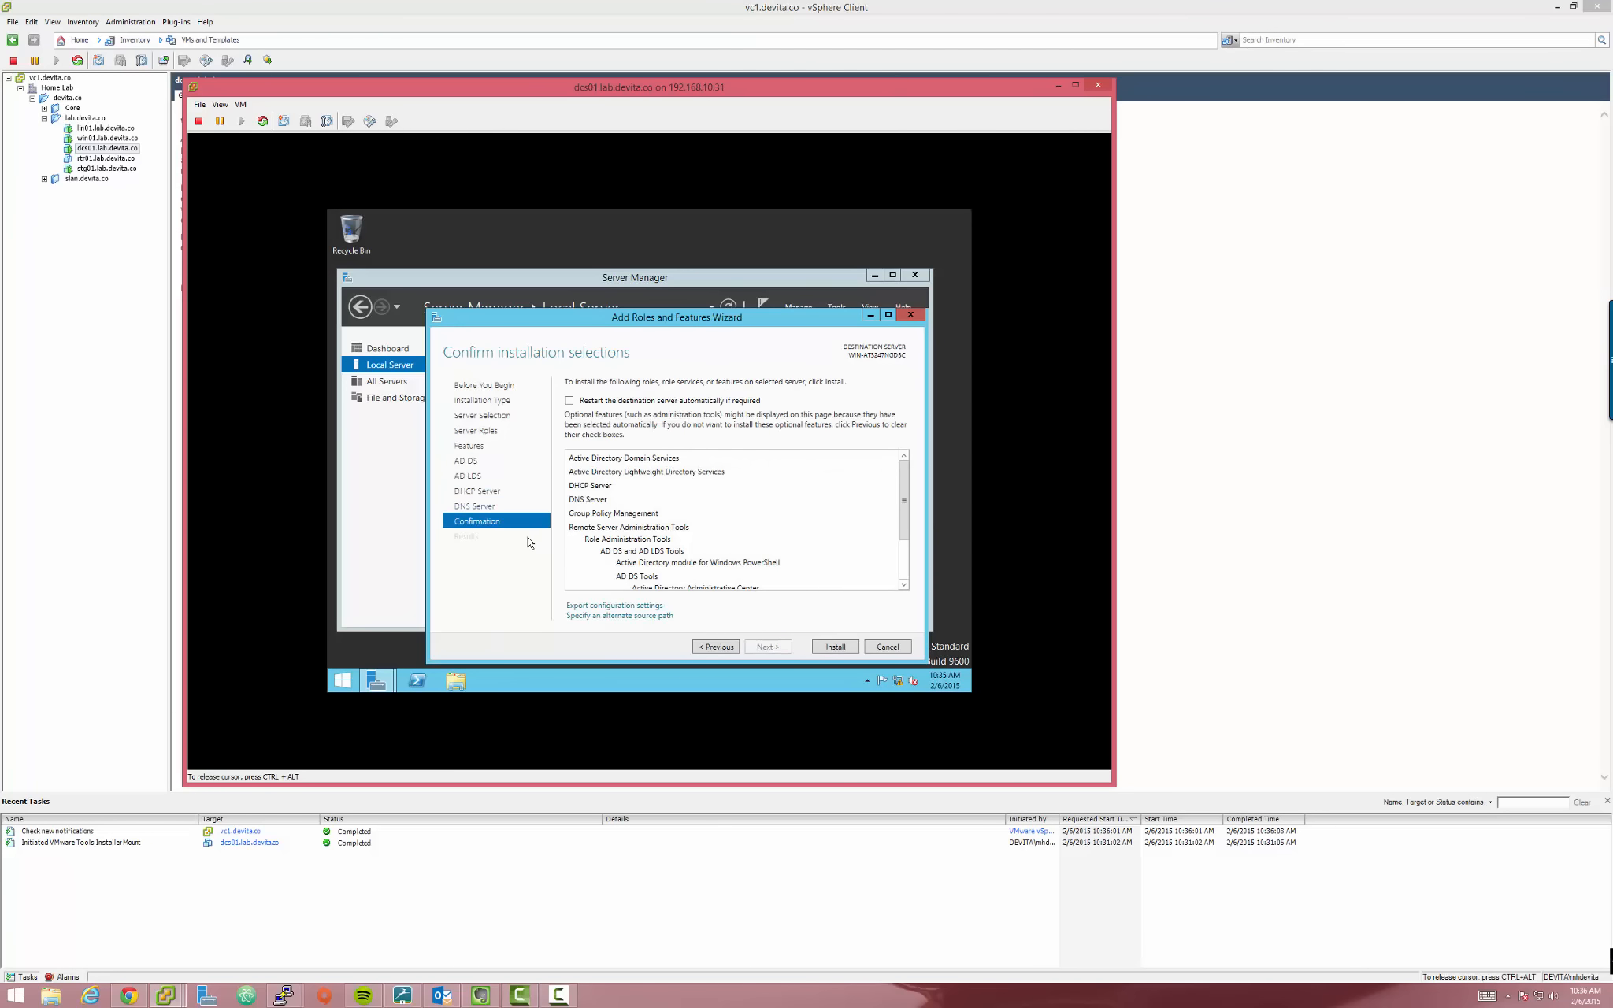
Allow dcs01 to restart automatically if required and start installing the selected roles
{"action": "left_click", "coordinate": [568, 402]}
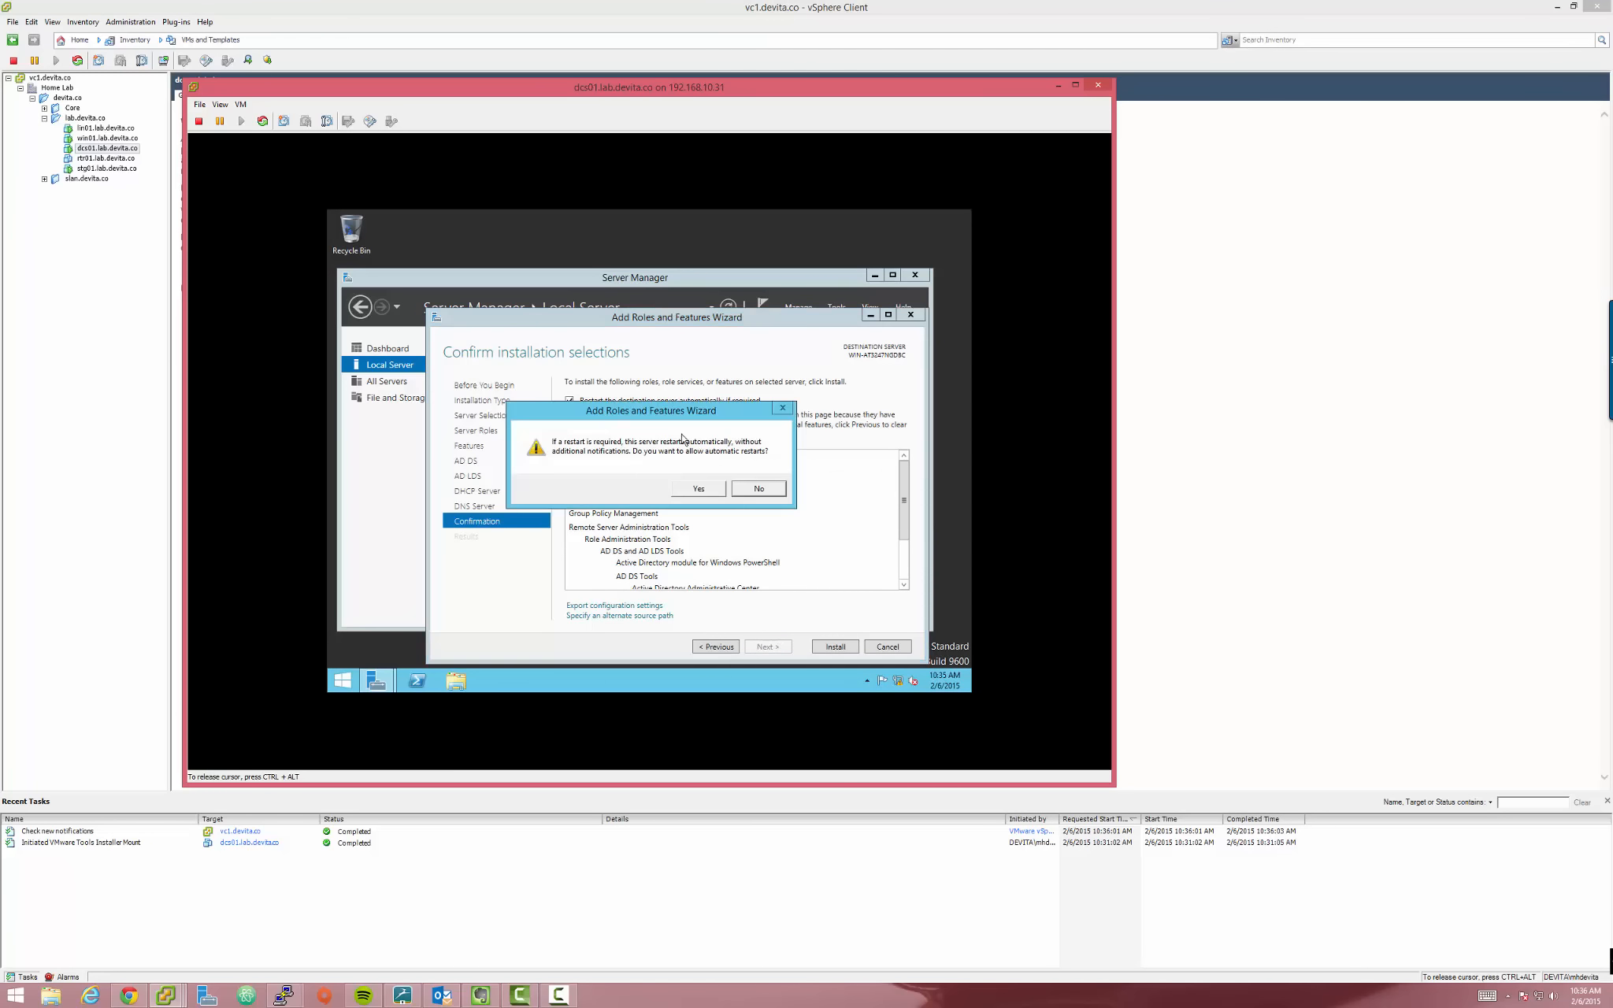
{"action": "left_click_drag", "start_coordinate": [659, 410], "coordinate": [728, 421]}
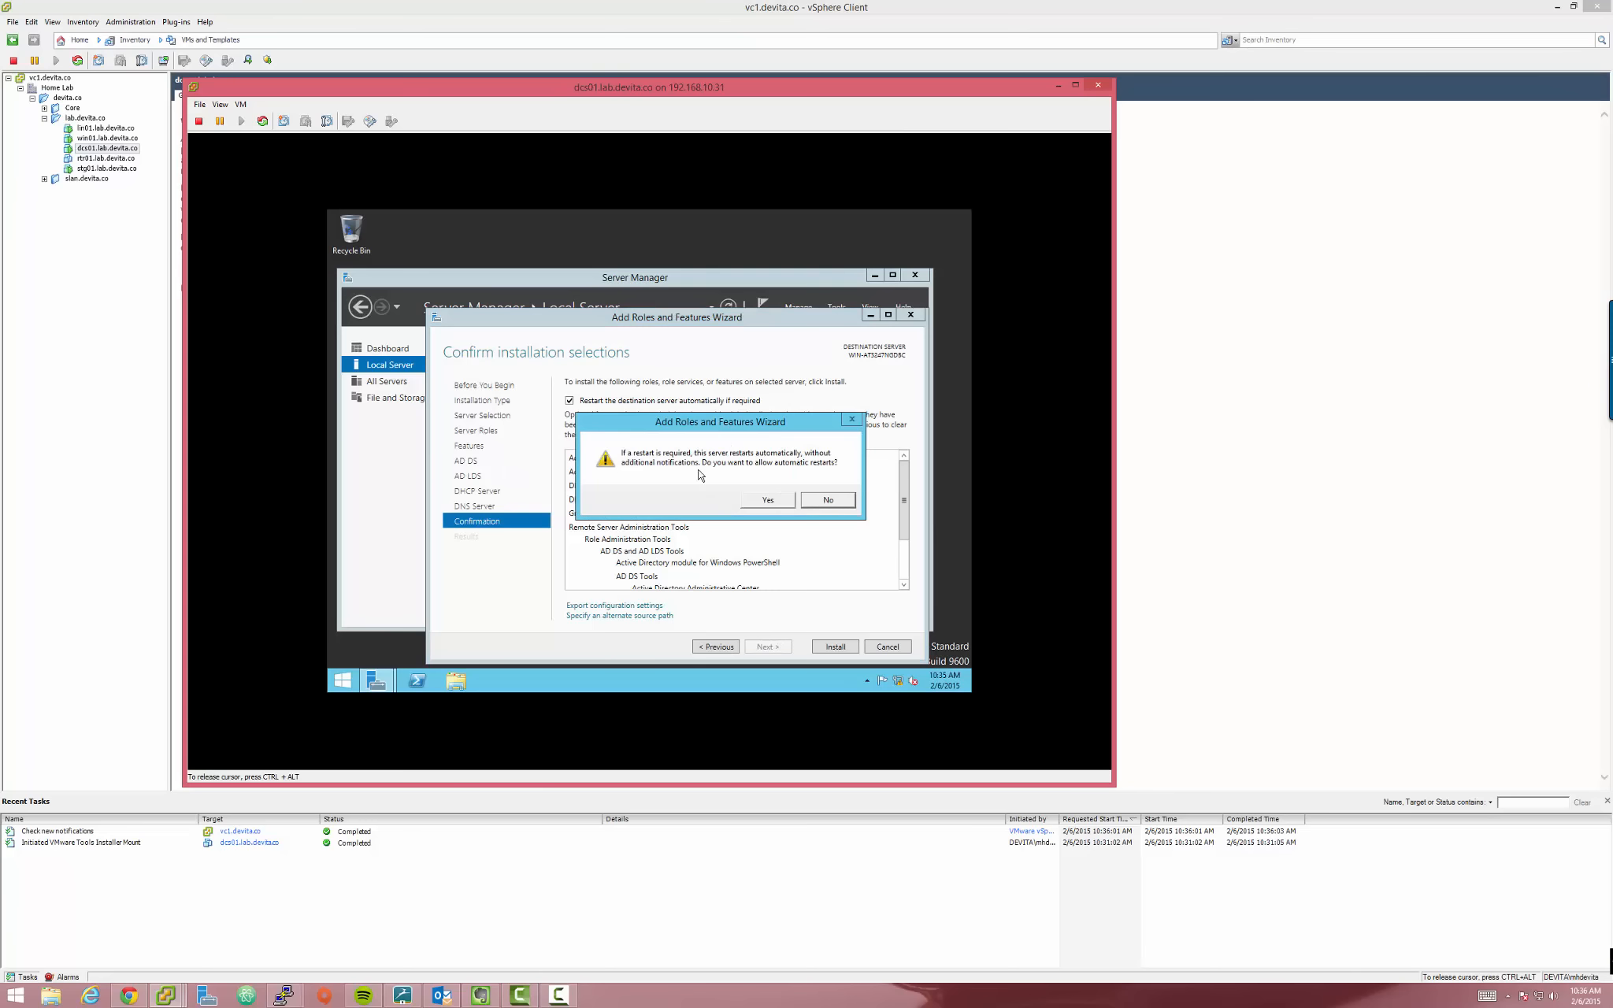
{"action": "left_click", "coordinate": [767, 501]}
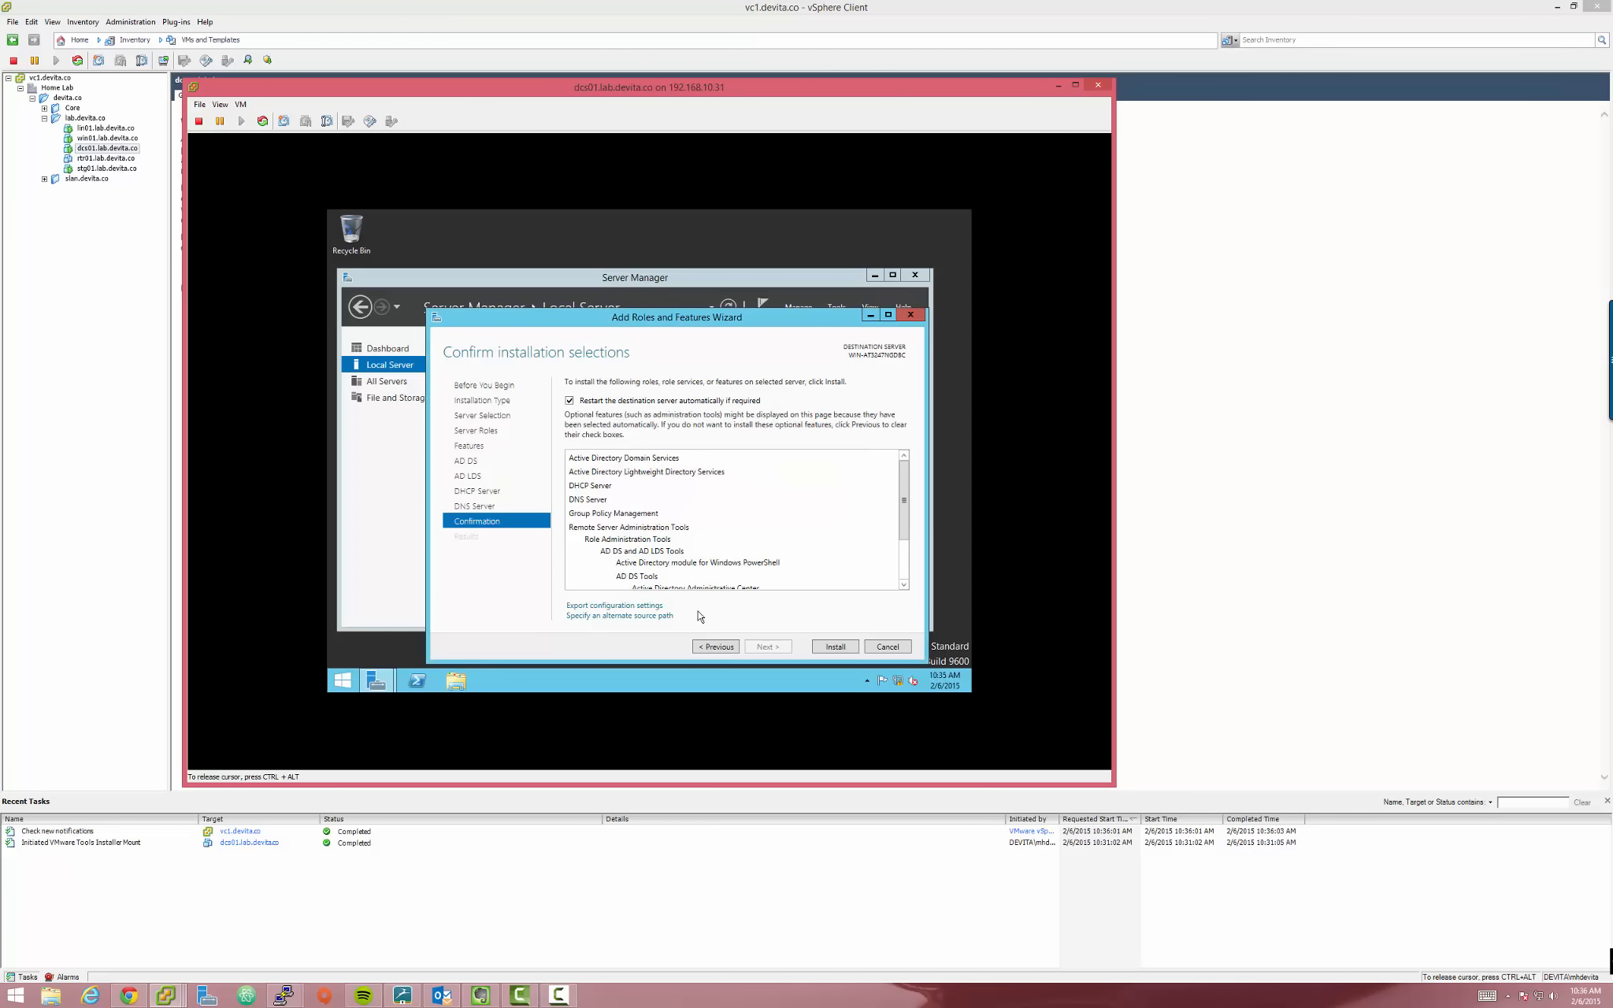
{"action": "left_click_drag", "start_coordinate": [724, 318], "coordinate": [723, 273]}
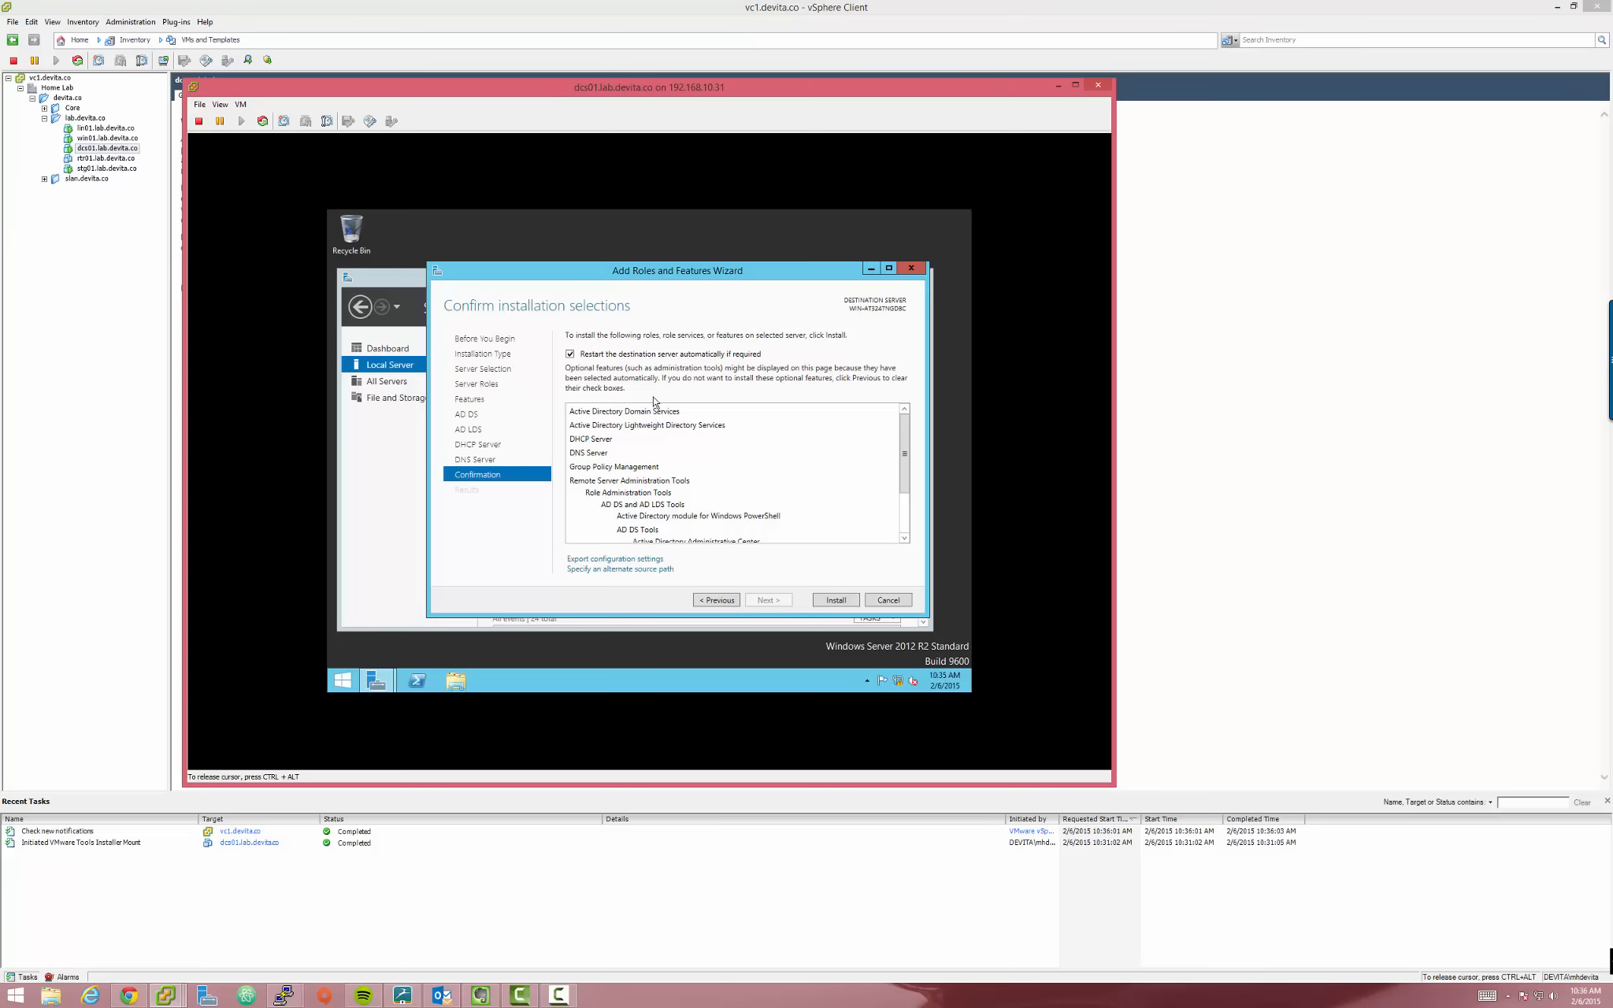
{"action": "left_click", "coordinate": [842, 603]}
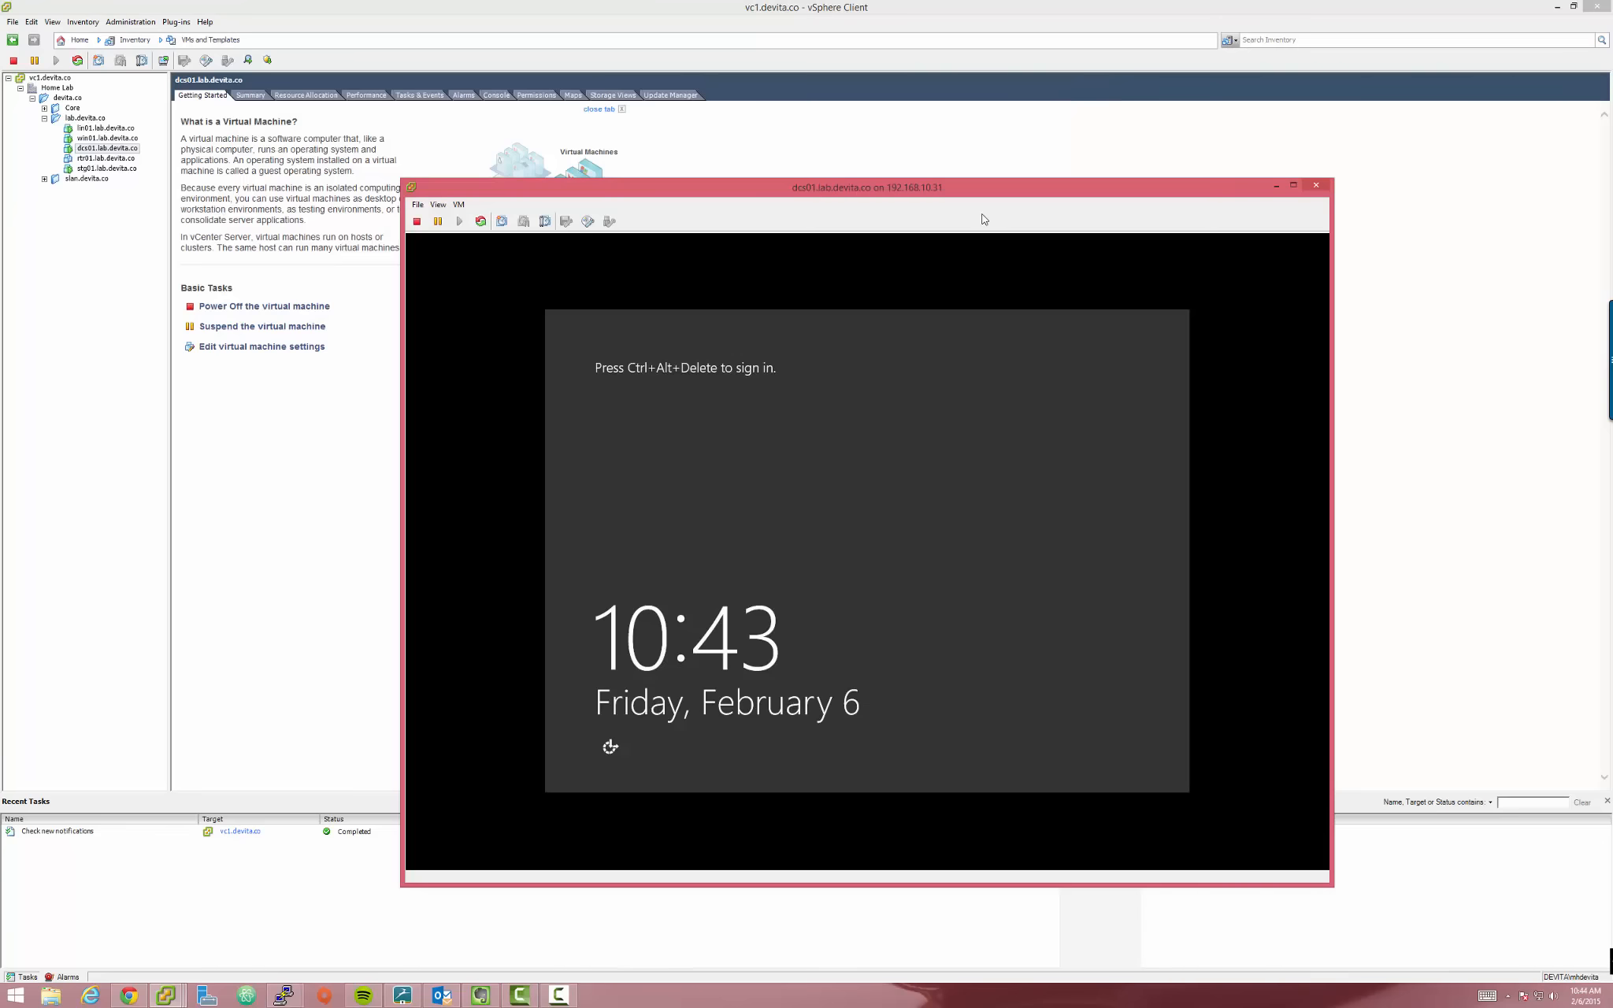
Sign back in to dcs01 as Administrator and arrange the console and Server Manager windows
{"action": "left_click", "coordinate": [687, 413]}
{"action": "key", "text": "ctrl+alt+Insert"}
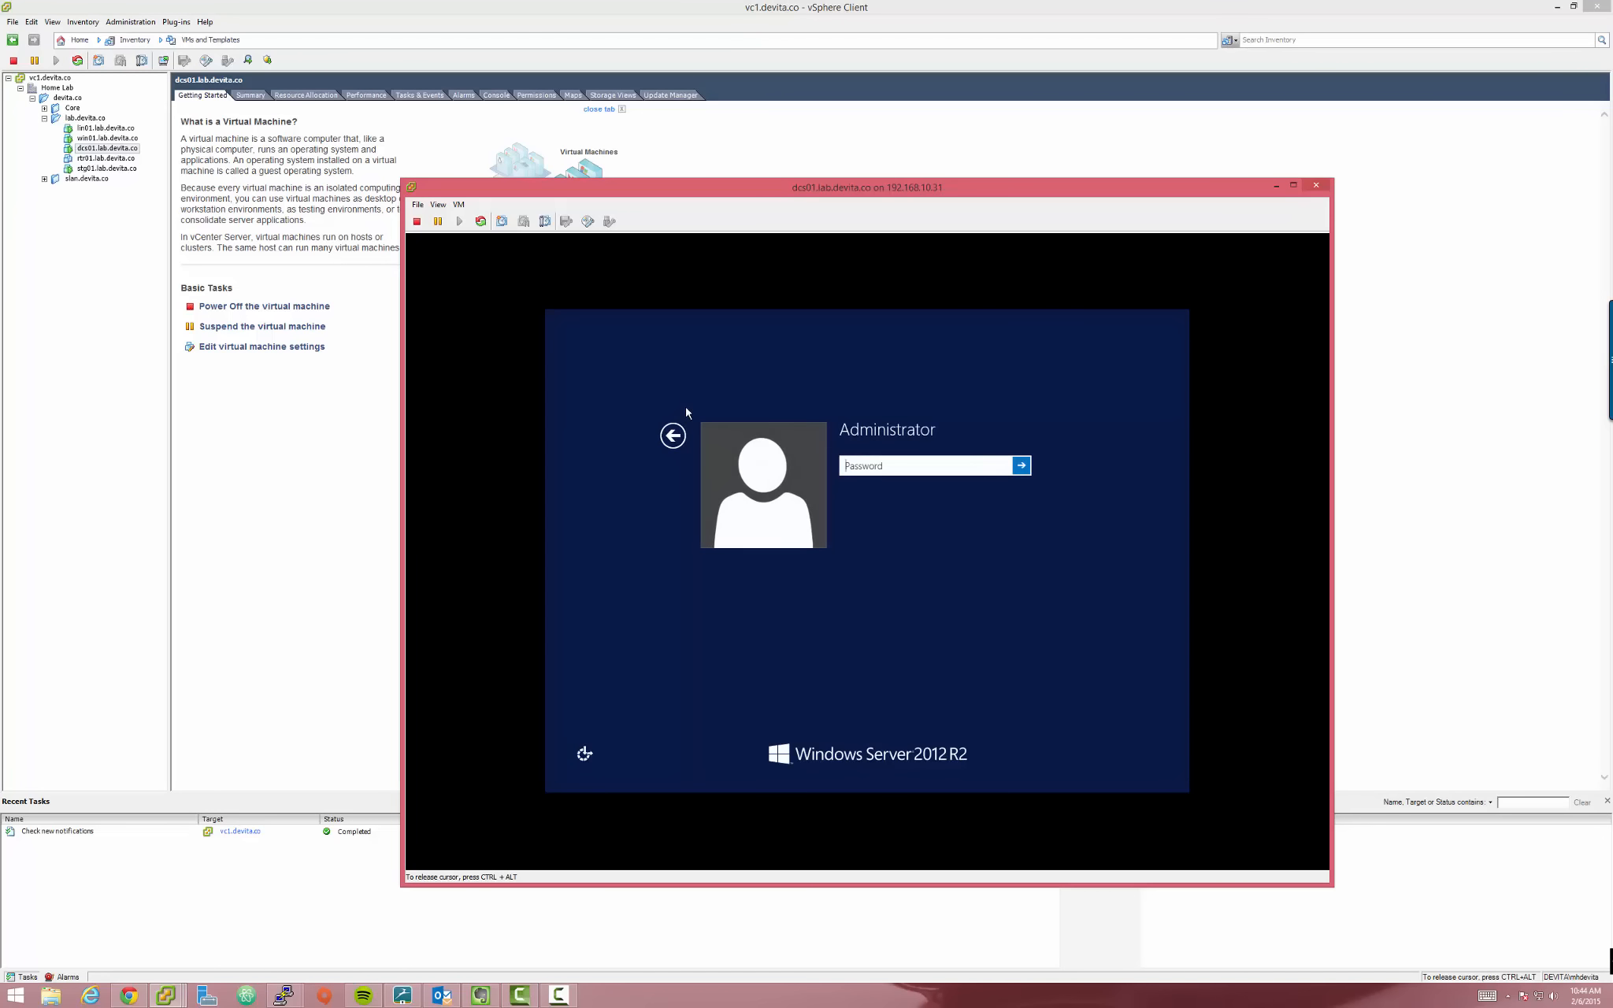
{"action": "type", "text": "********"}
{"action": "key", "text": "Return"}
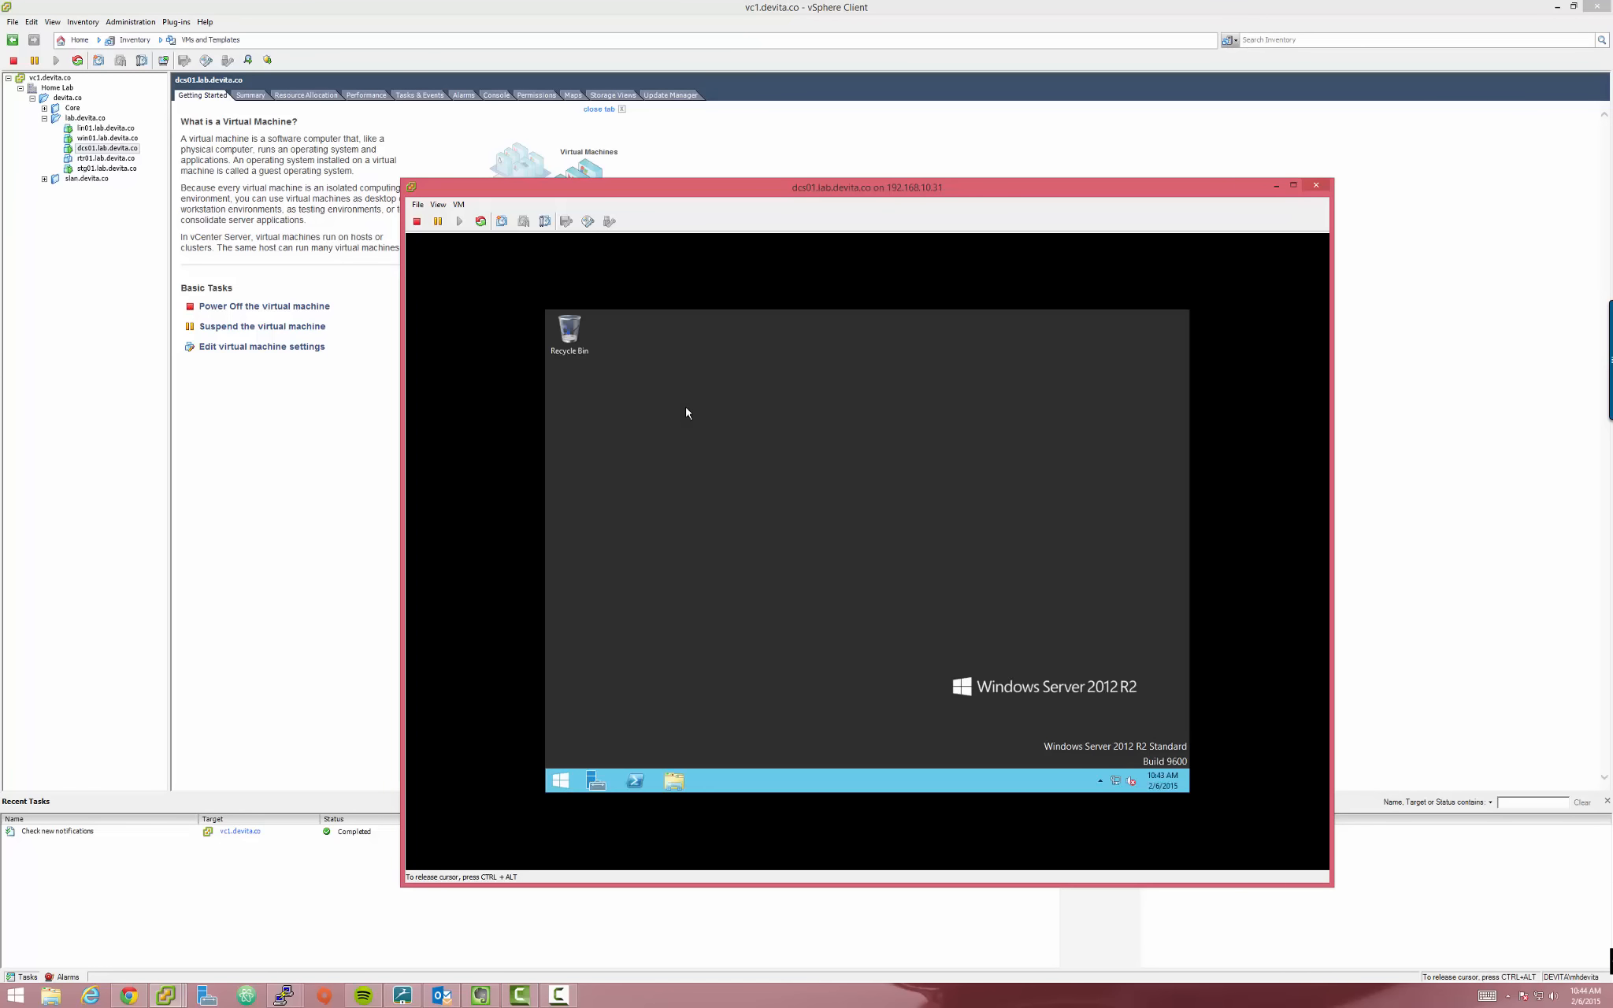
{"action": "left_click_drag", "start_coordinate": [865, 189], "coordinate": [687, 120]}
{"action": "left_click", "coordinate": [580, 457]}
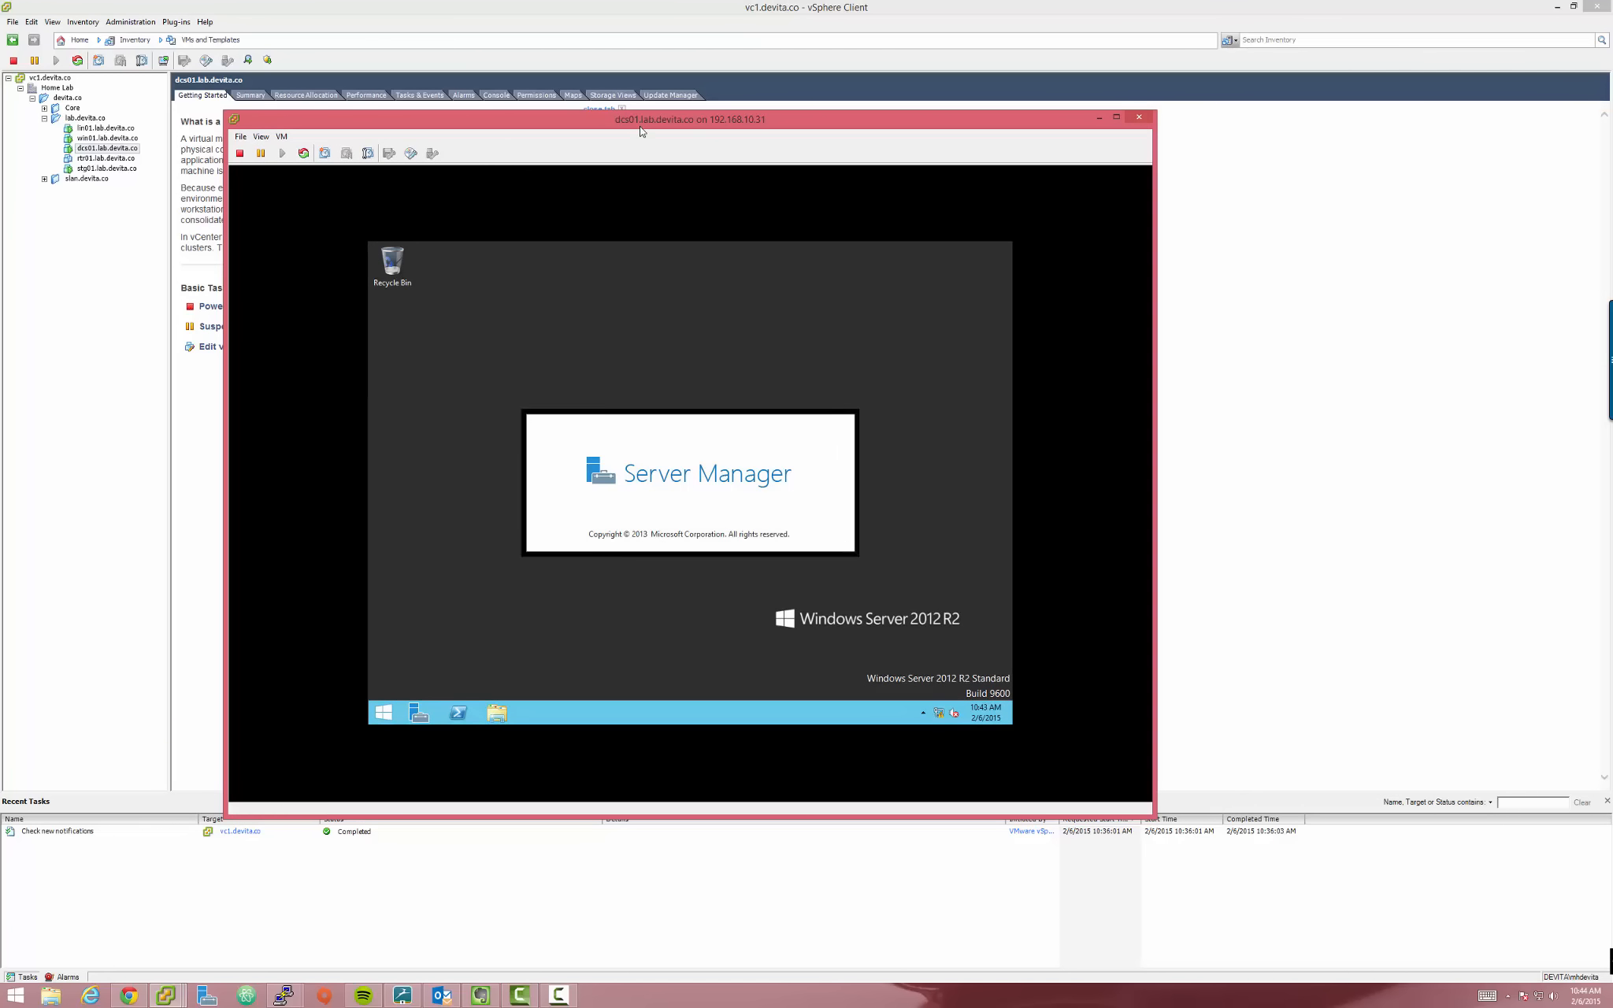
{"action": "left_click_drag", "start_coordinate": [623, 112], "coordinate": [576, 82]}
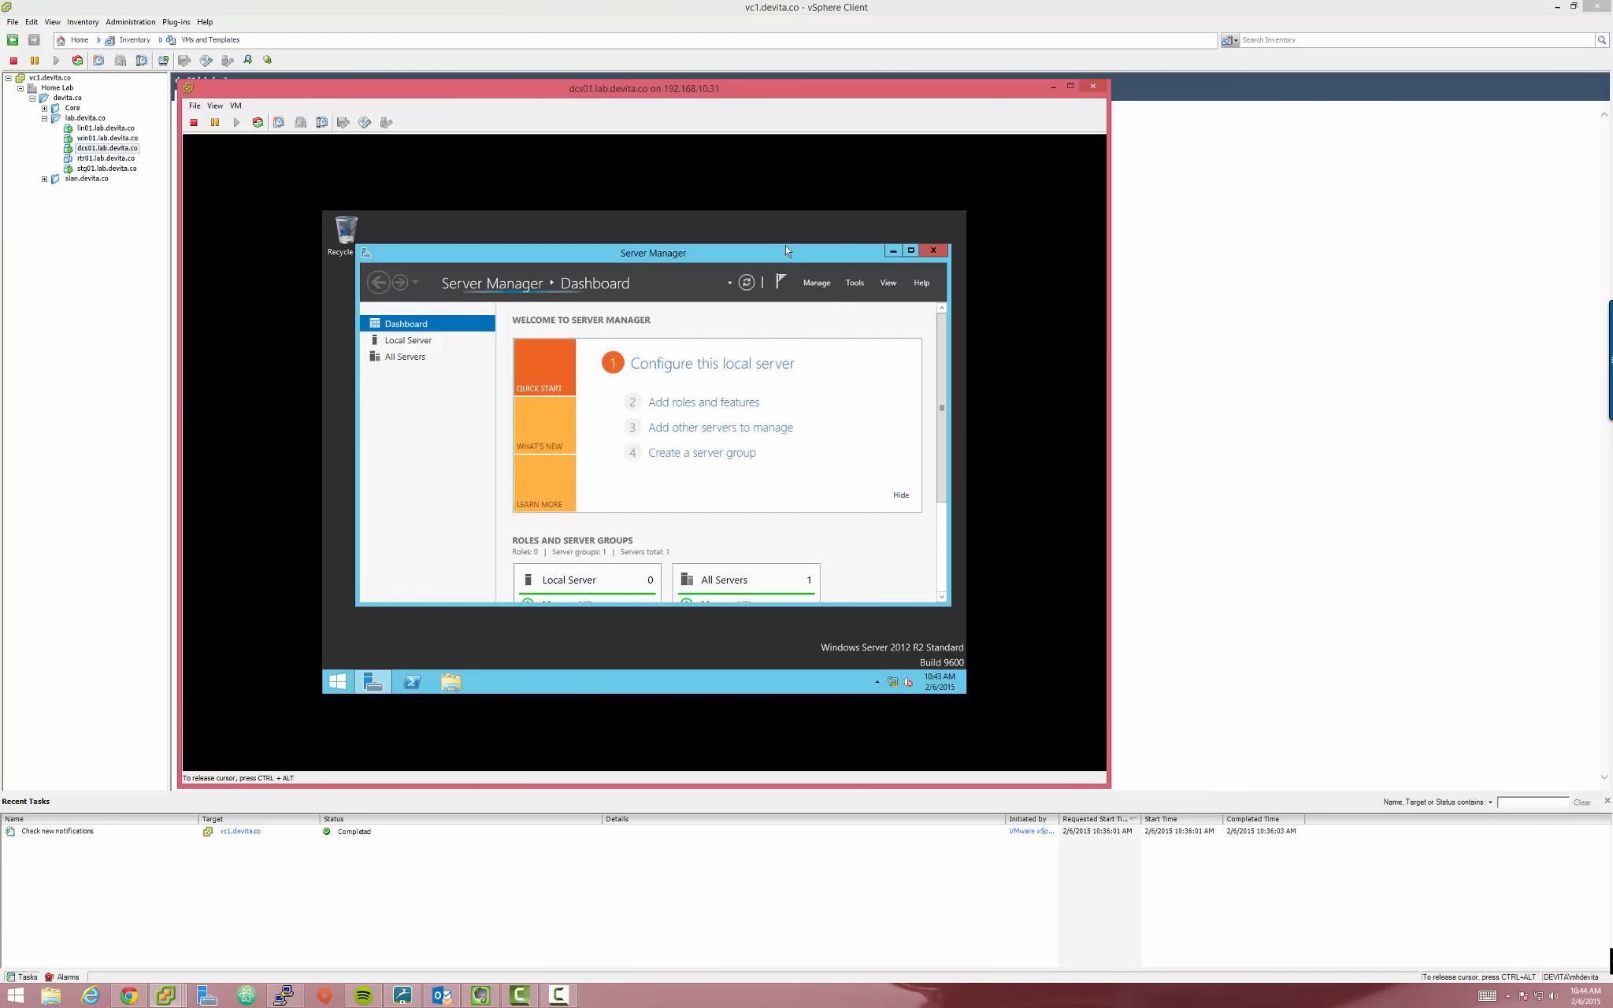
{"action": "left_click_drag", "start_coordinate": [787, 251], "coordinate": [776, 240]}
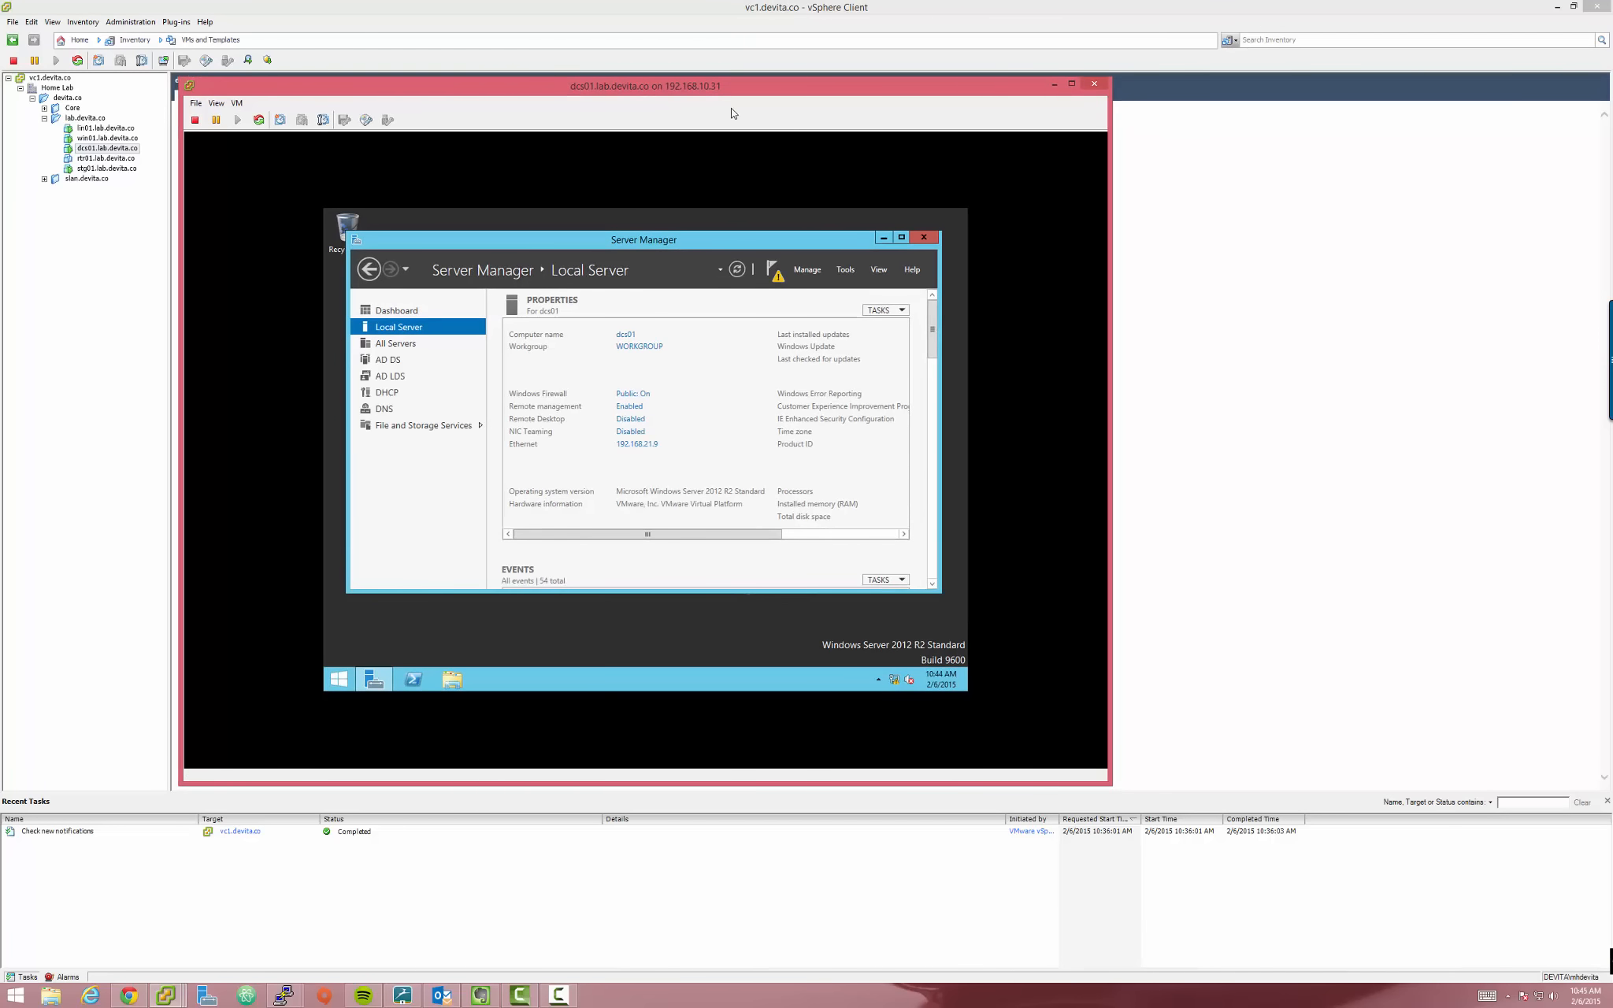
From Server Manager's notifications, choose 'Promote this server to a domain controller'
{"action": "left_click", "coordinate": [783, 182]}
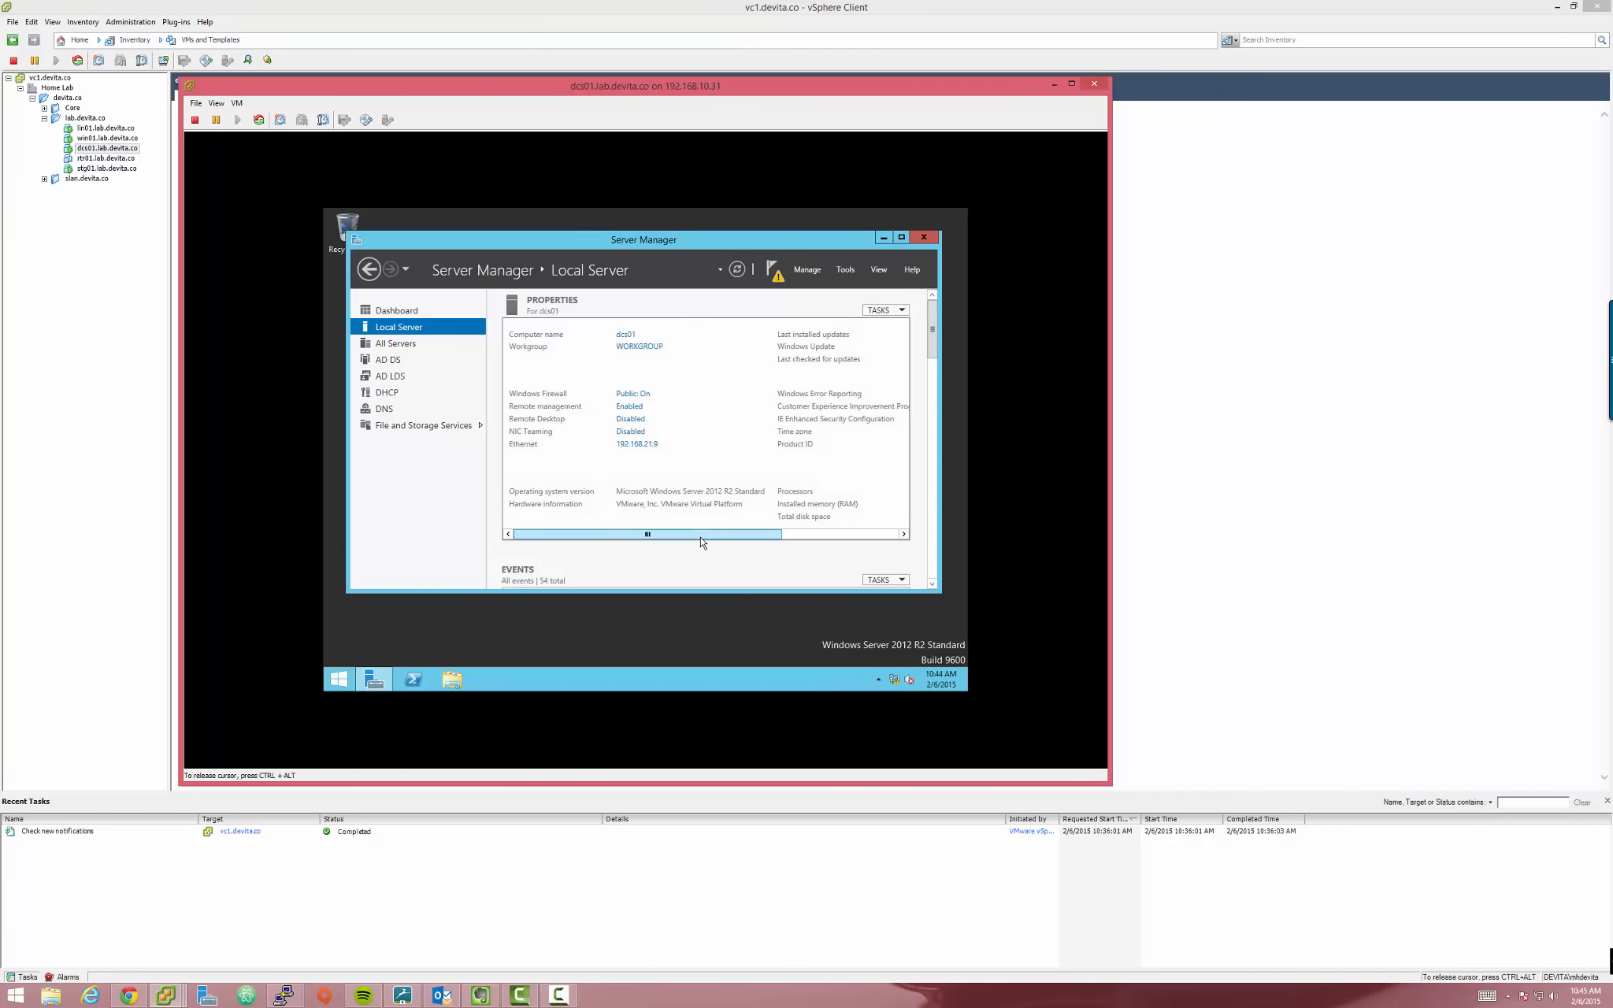
{"action": "left_click_drag", "start_coordinate": [702, 535], "coordinate": [623, 534]}
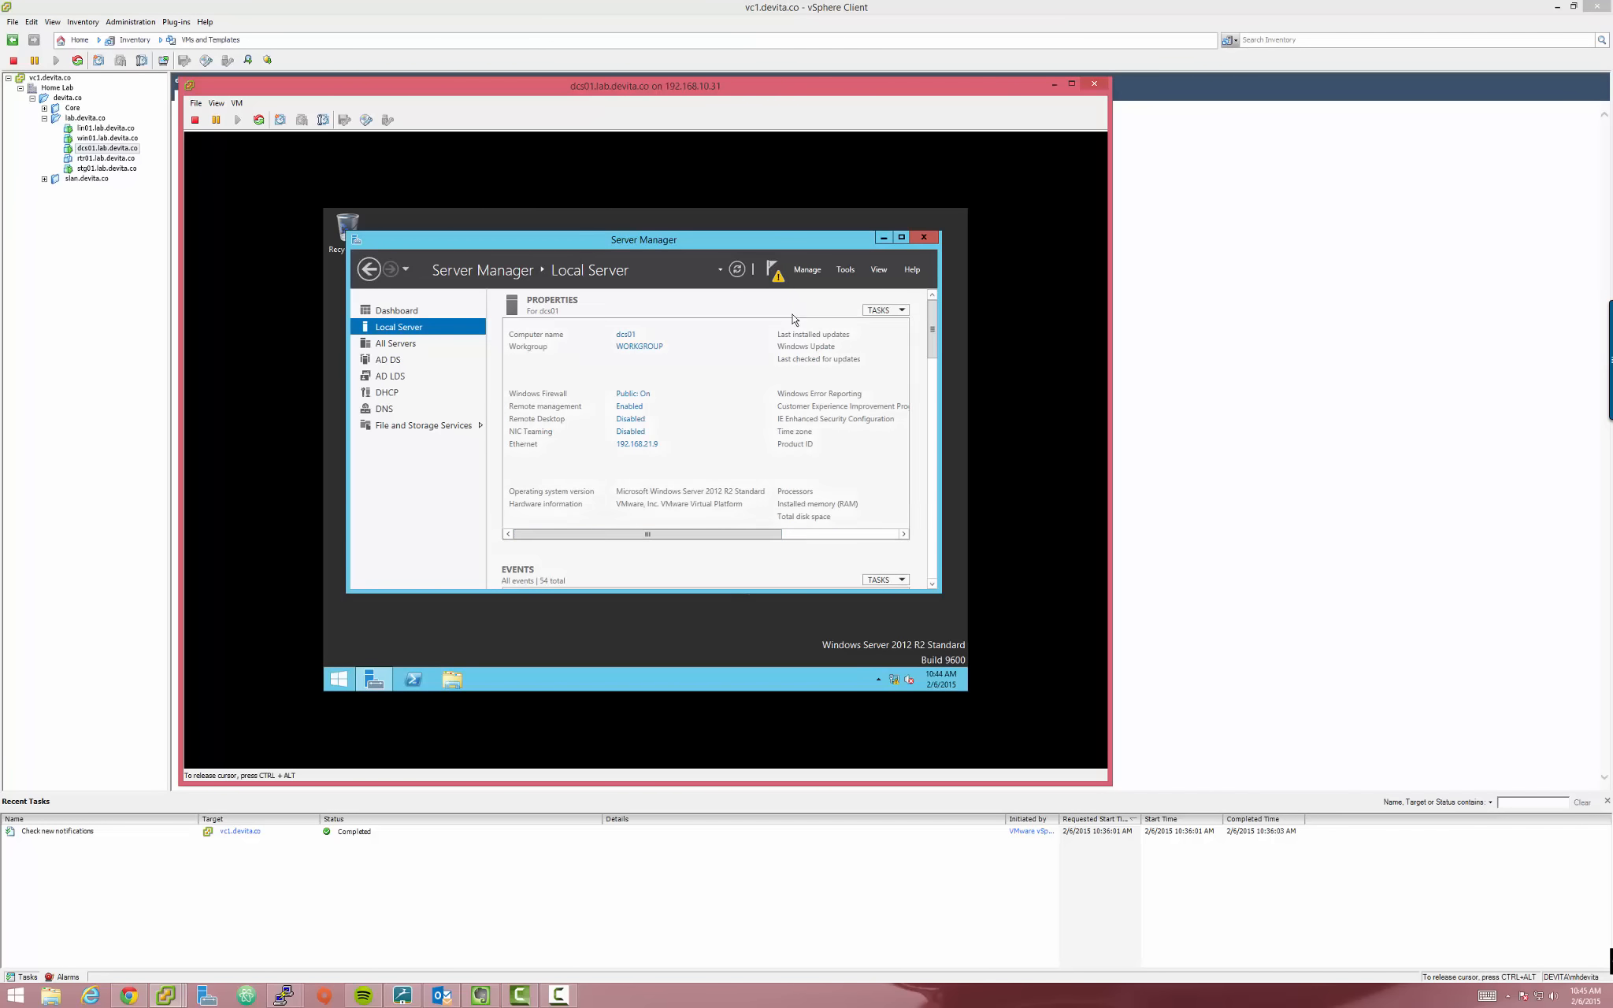
{"action": "left_click", "coordinate": [777, 277]}
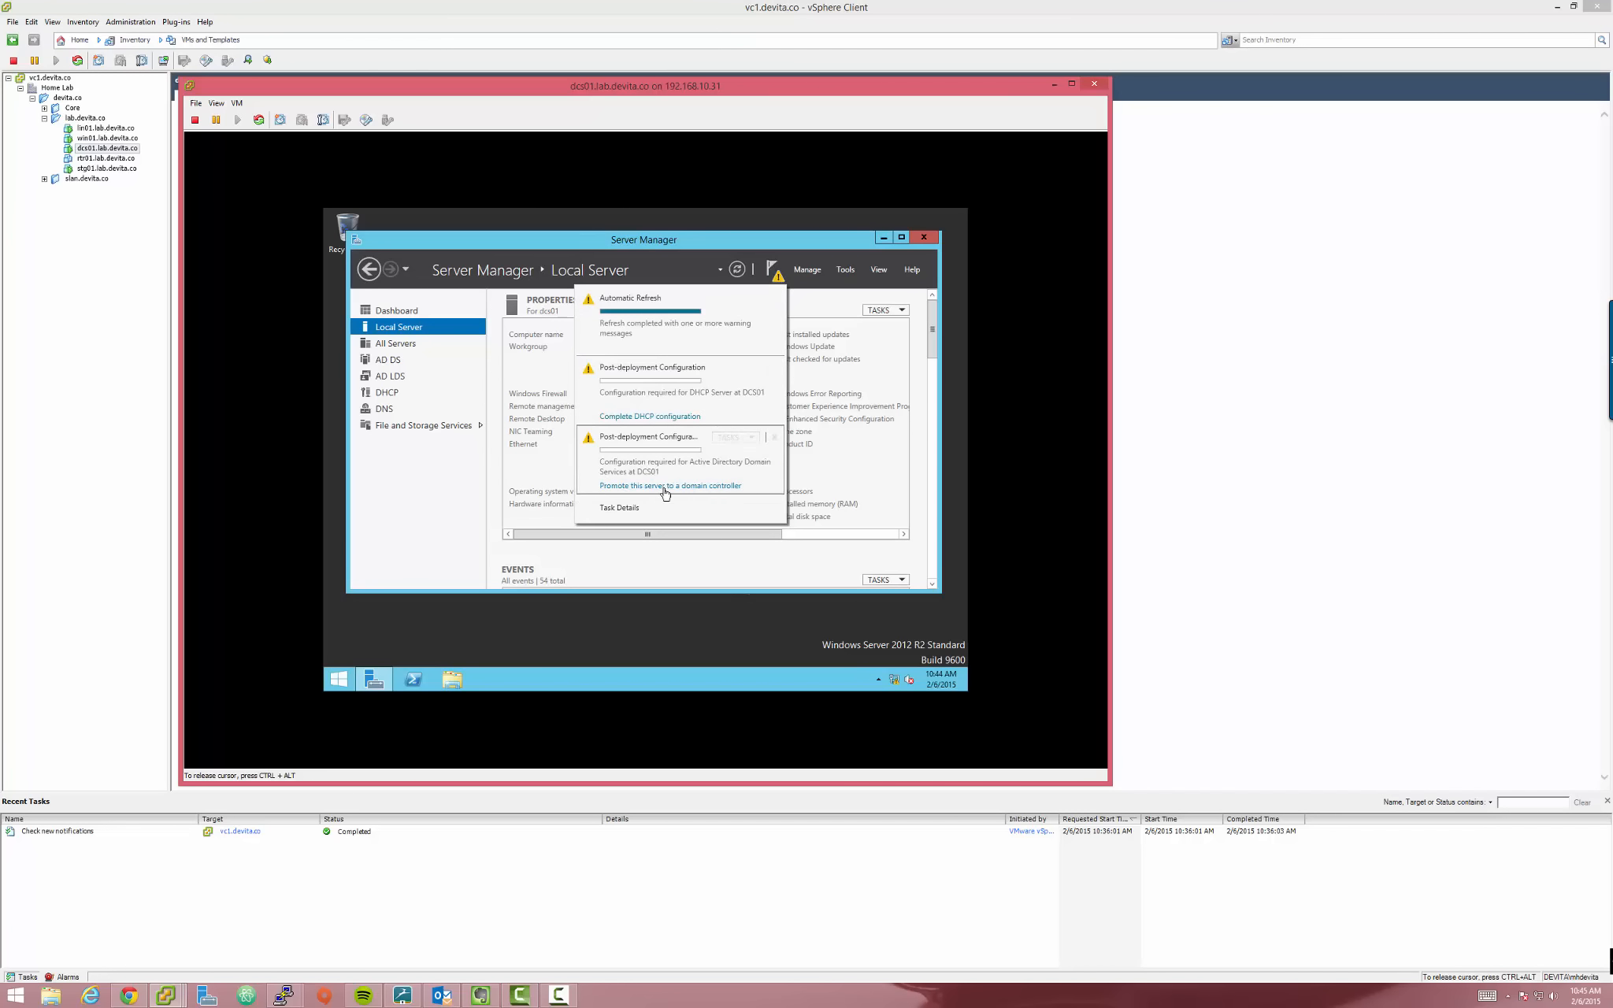
{"action": "left_click", "coordinate": [698, 486]}
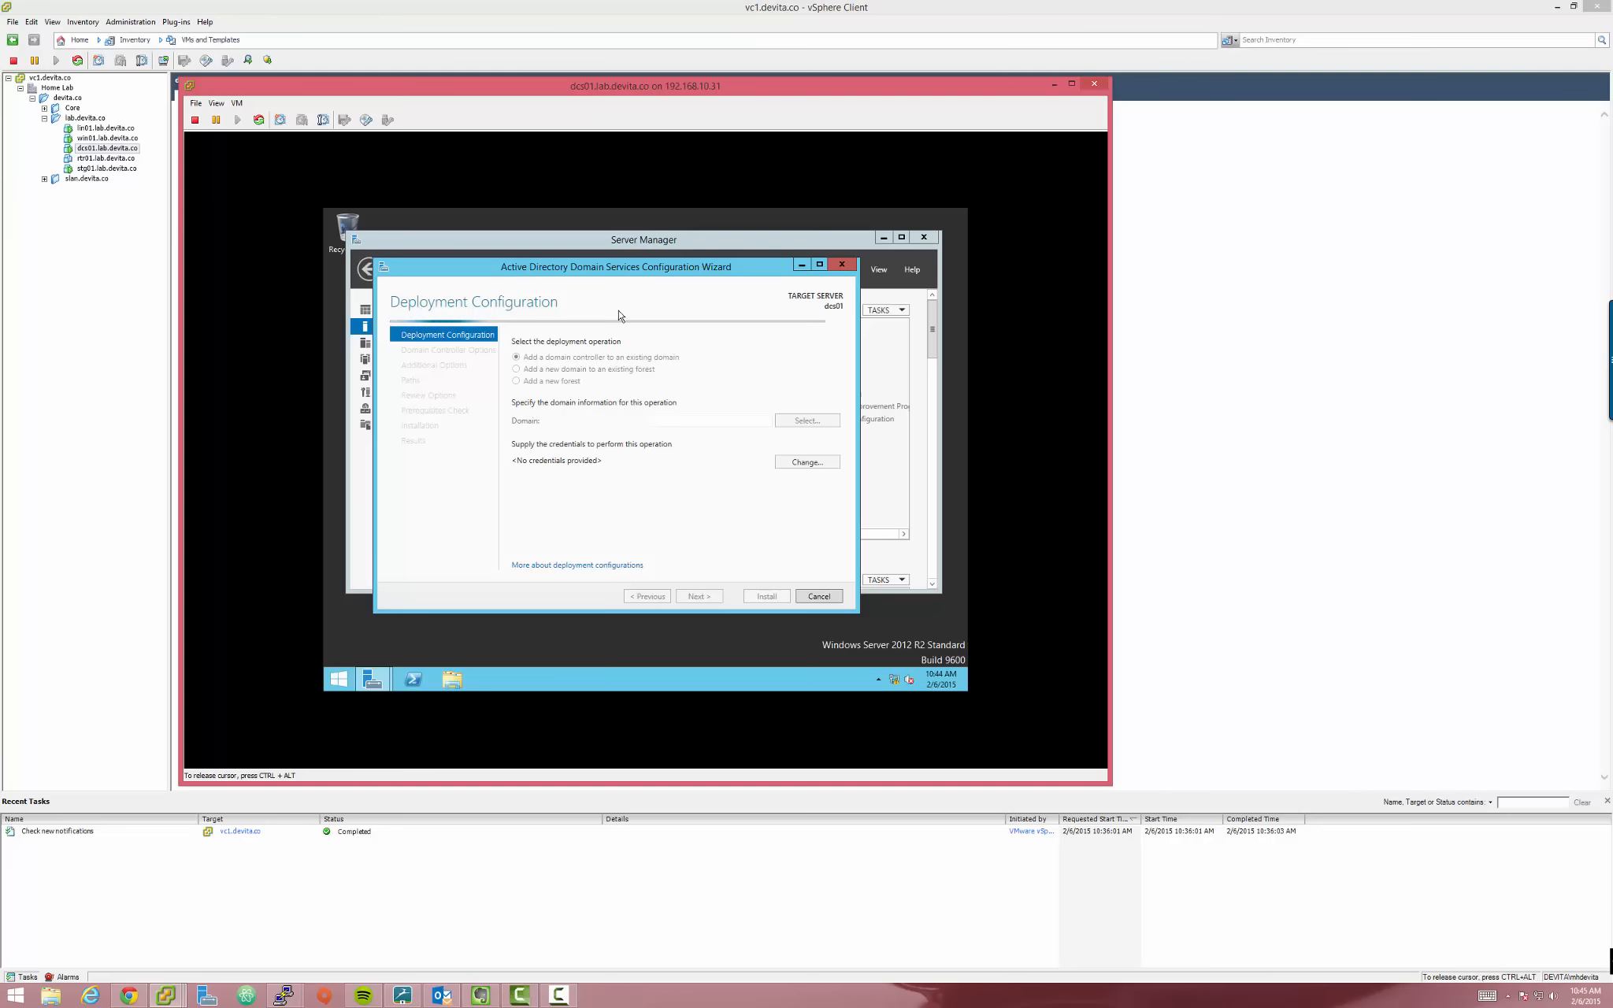
Choose 'Add a new forest' and enter relative.media as the root domain name
{"action": "left_click_drag", "start_coordinate": [547, 269], "coordinate": [557, 257]}
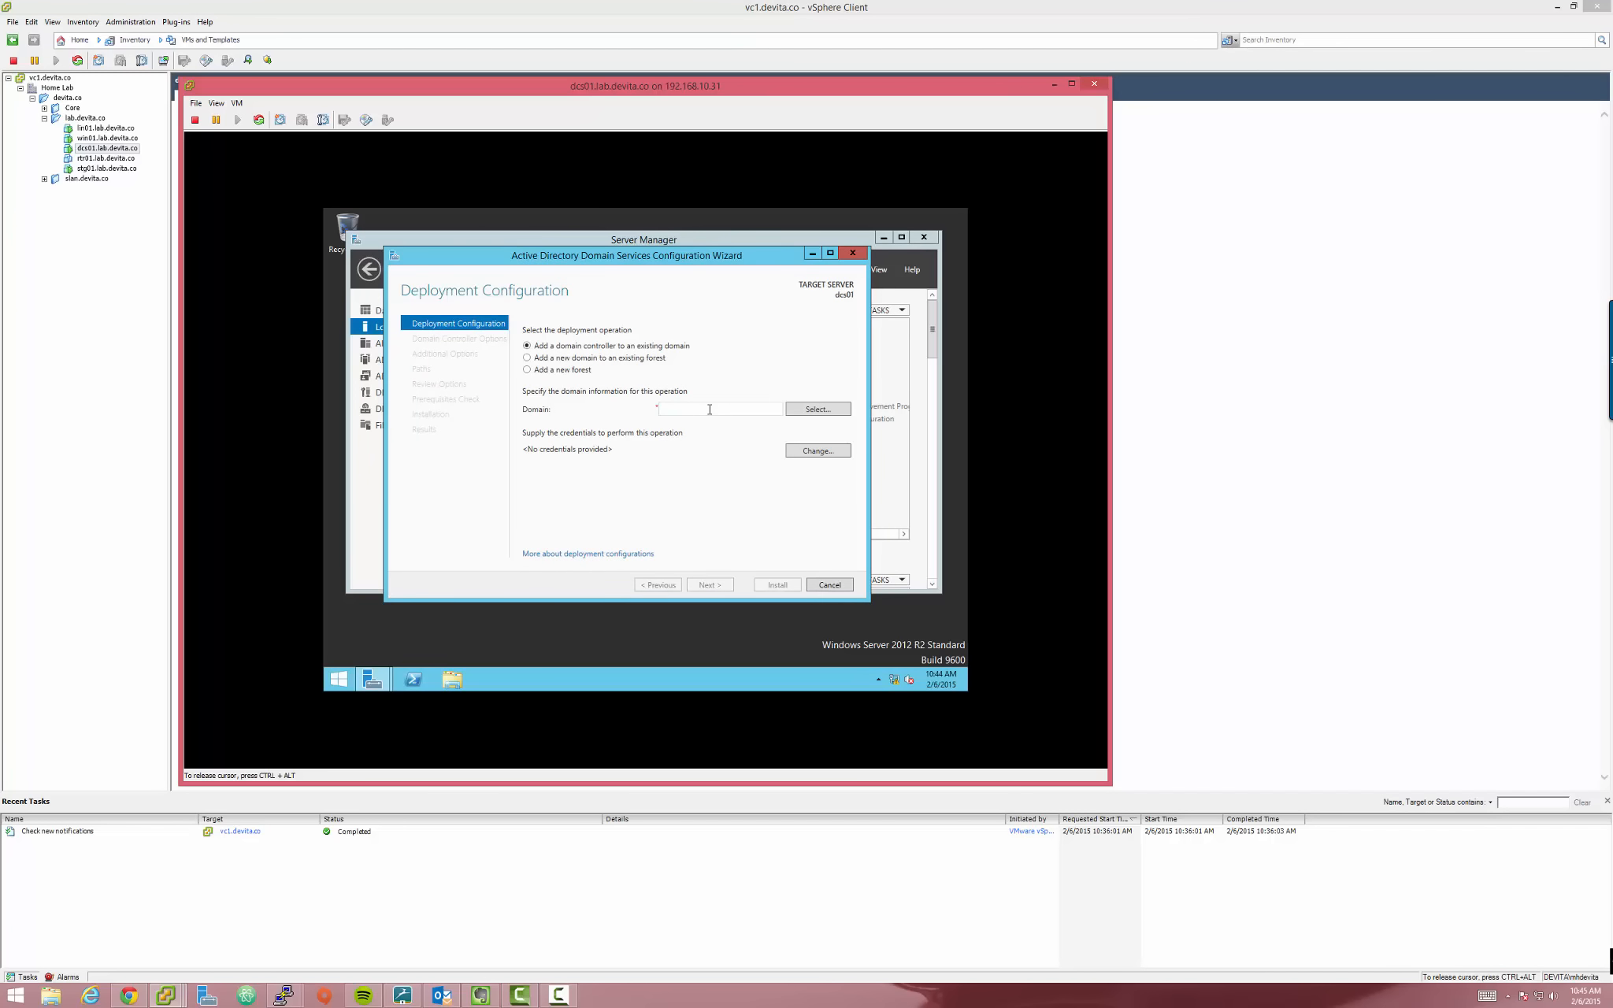
{"action": "left_click", "coordinate": [706, 411]}
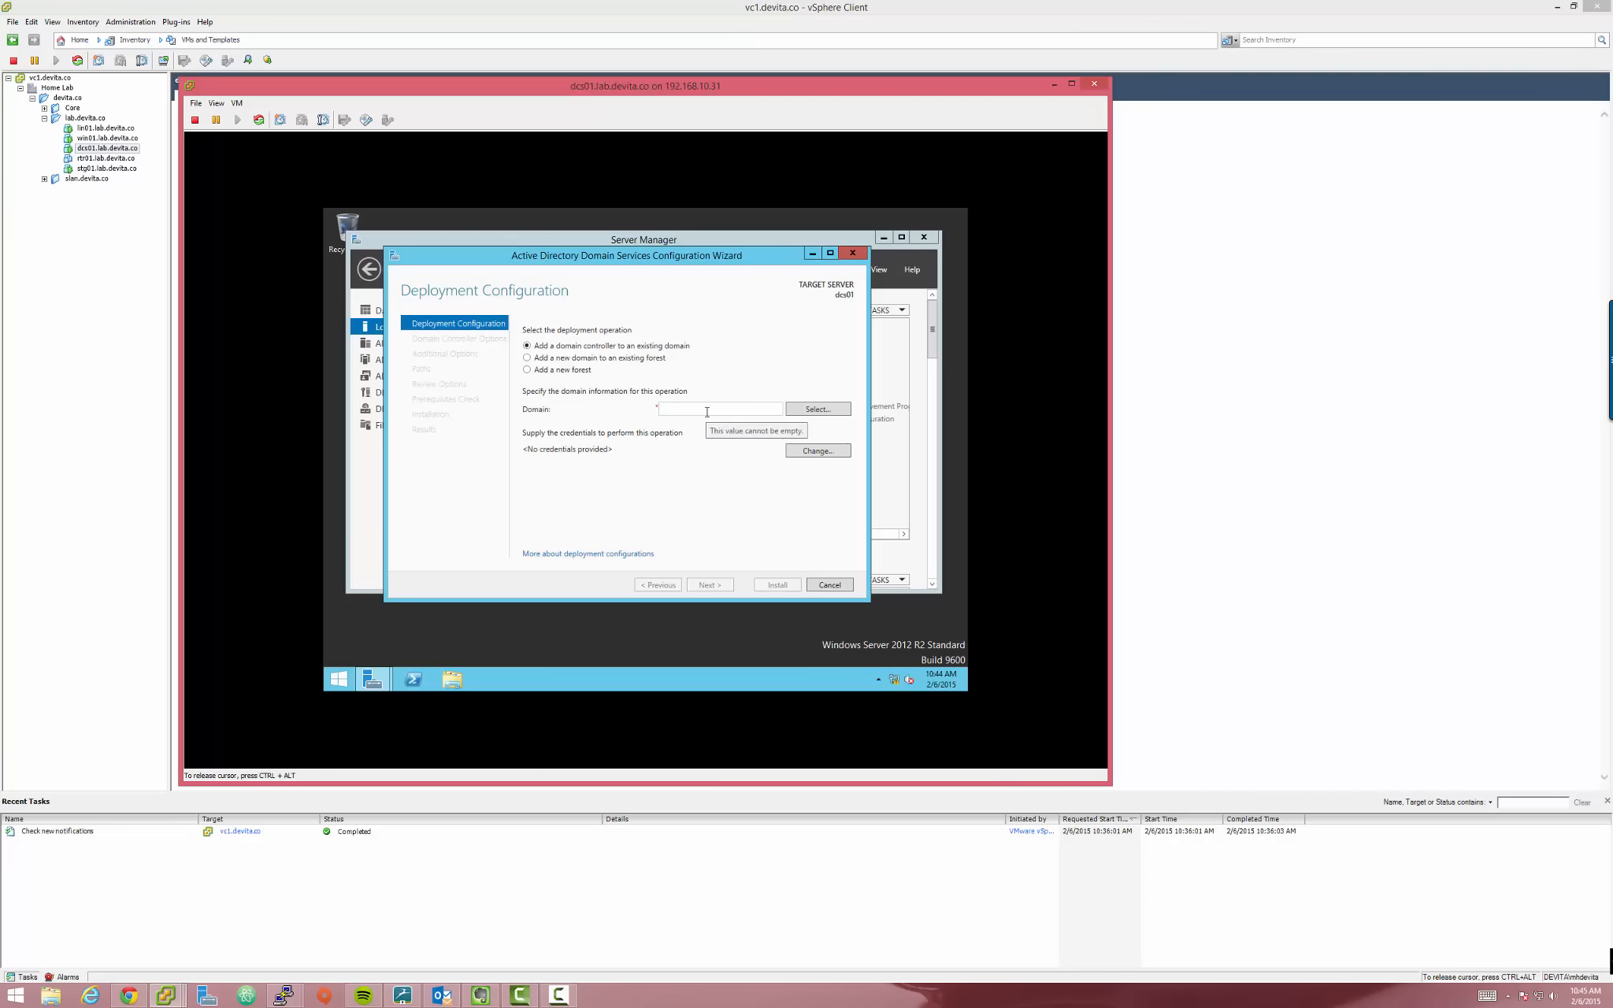
{"action": "type", "text": "relative.media"}
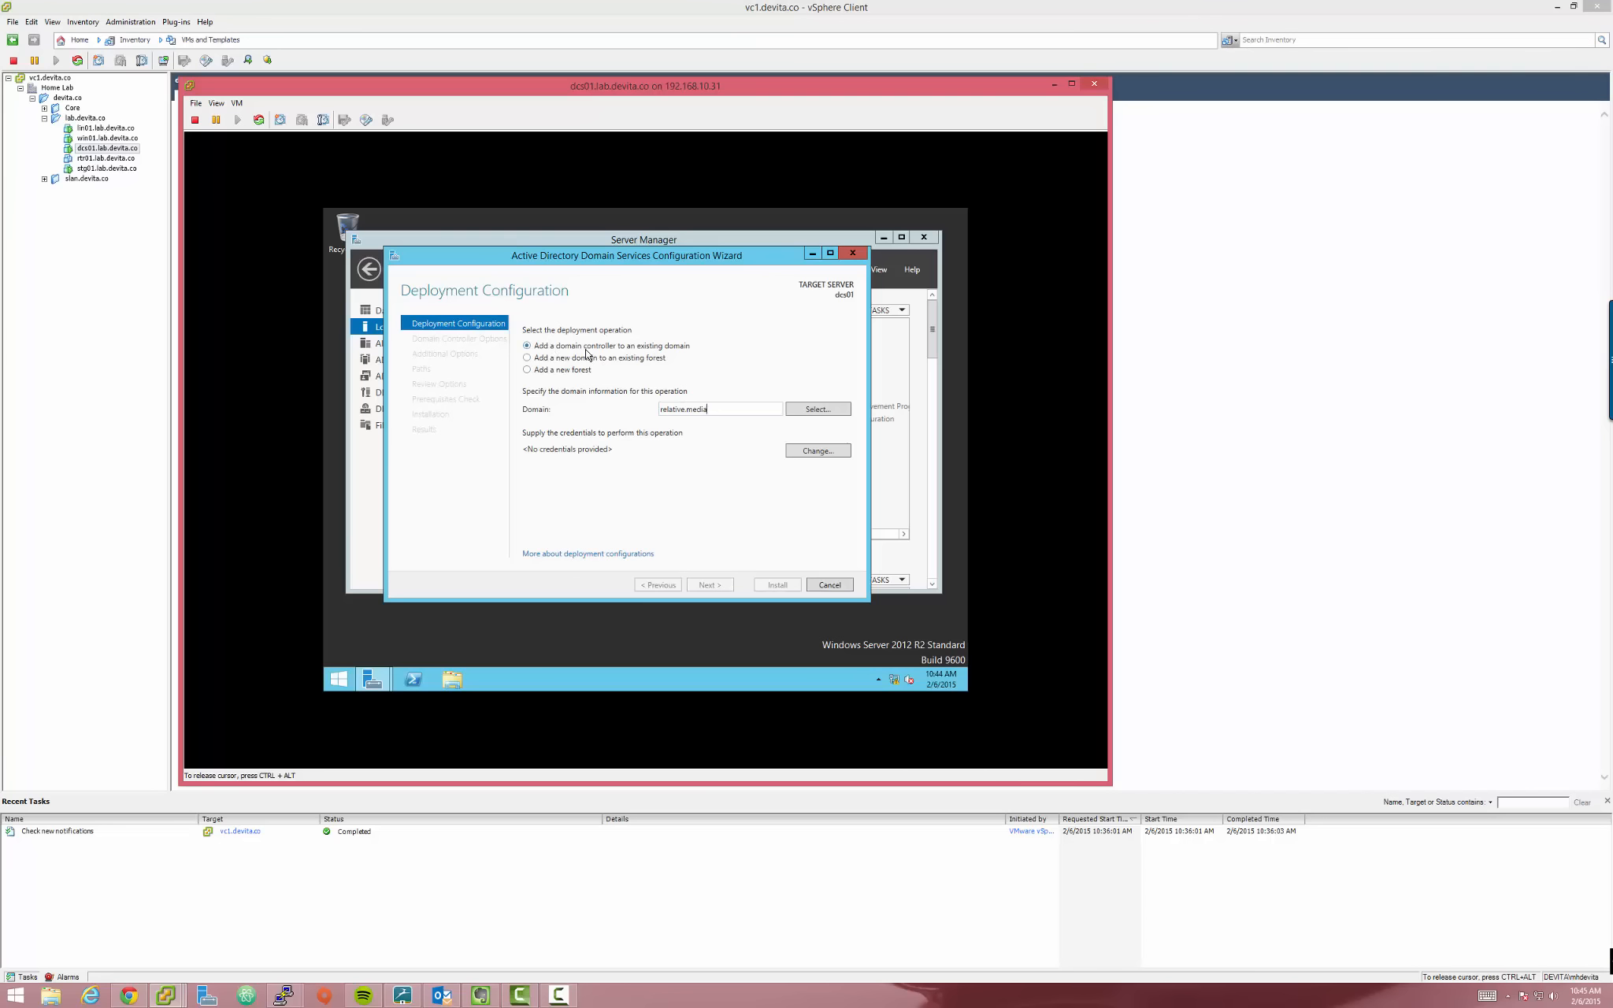
{"action": "left_click", "coordinate": [541, 375]}
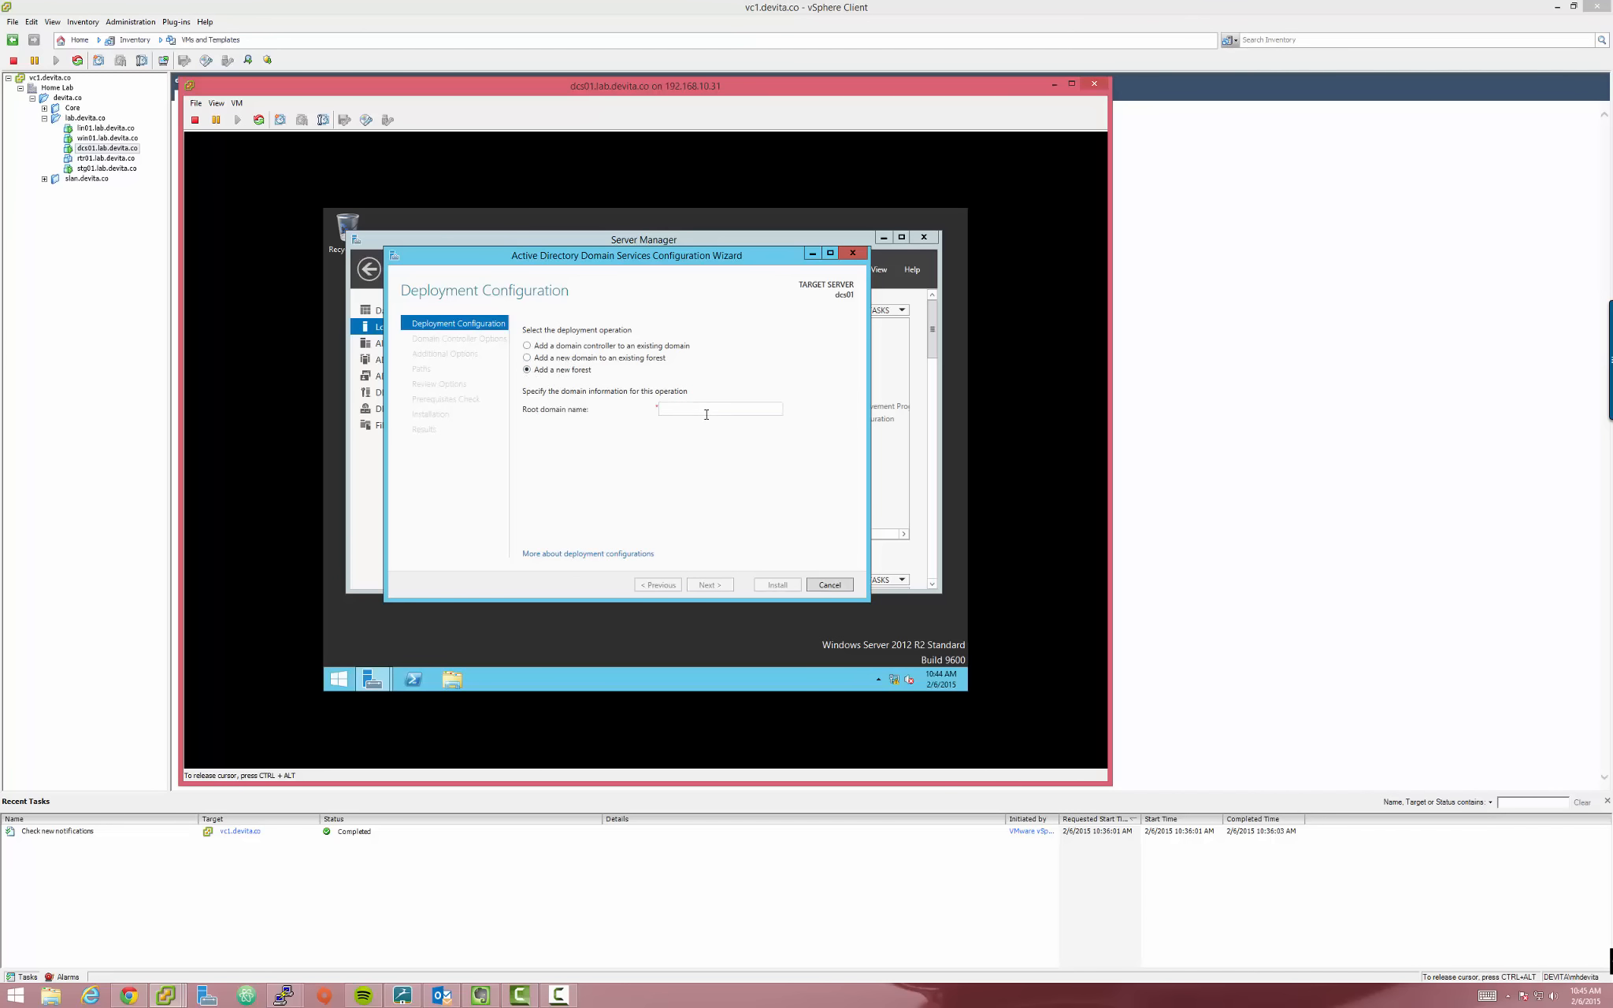
{"action": "left_click", "coordinate": [707, 412]}
{"action": "type", "text": "relative.media"}
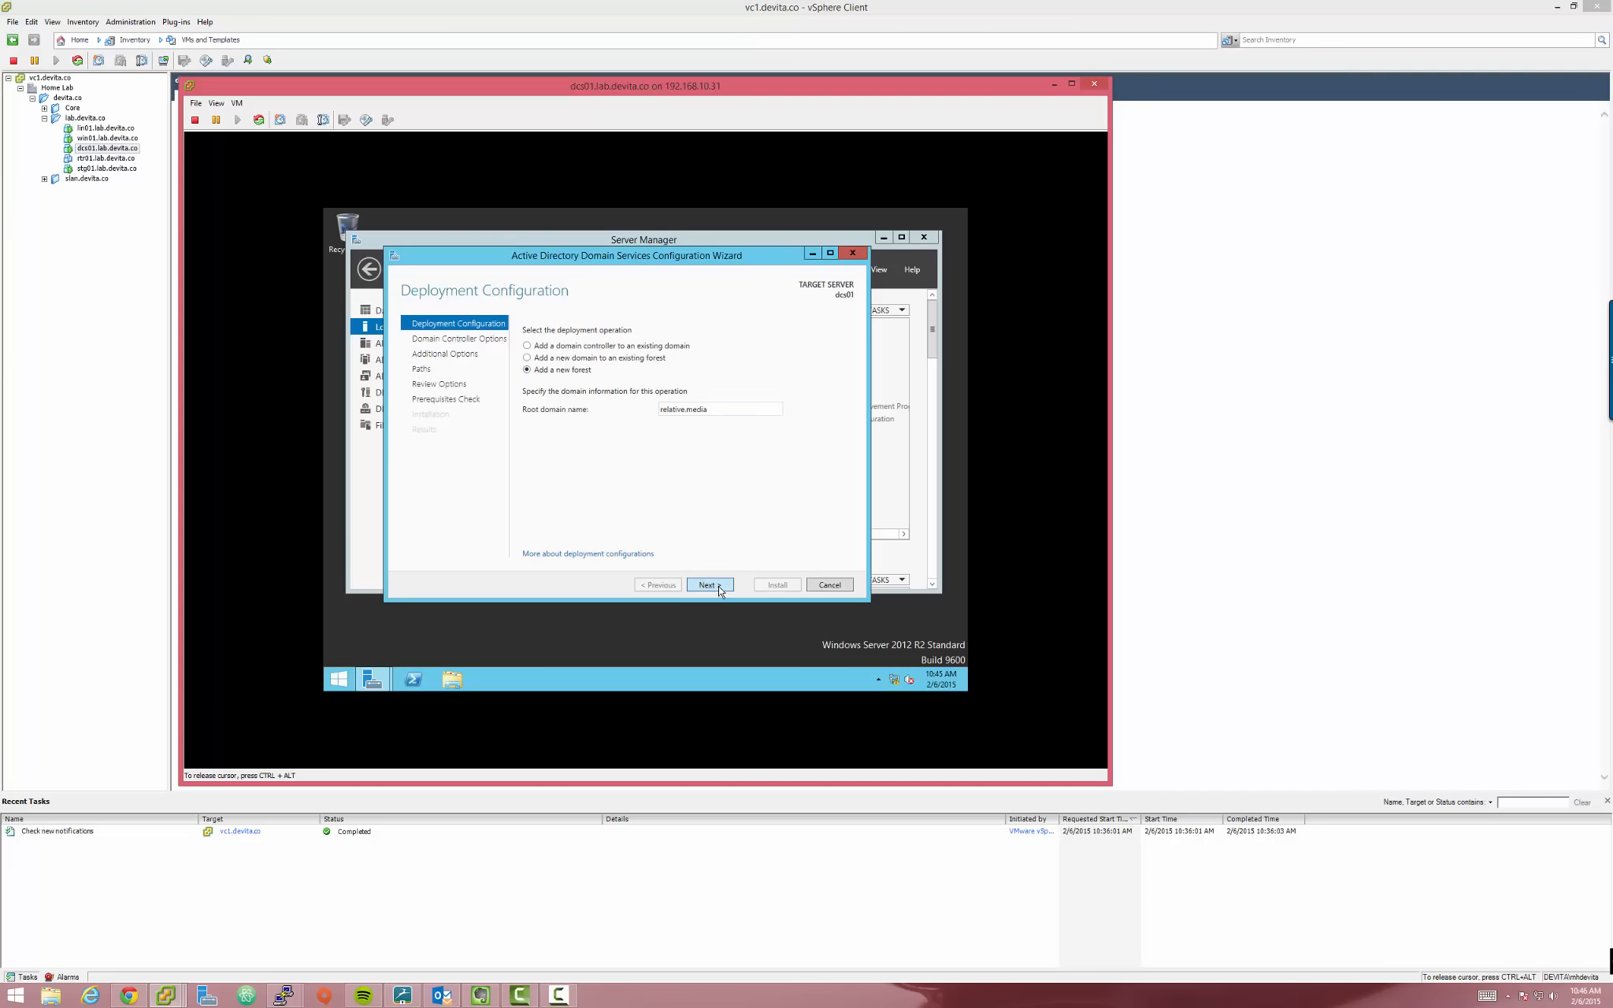
Advance to Domain Controller Options and enter the Directory Services Restore Mode password
{"action": "left_click", "coordinate": [709, 585]}
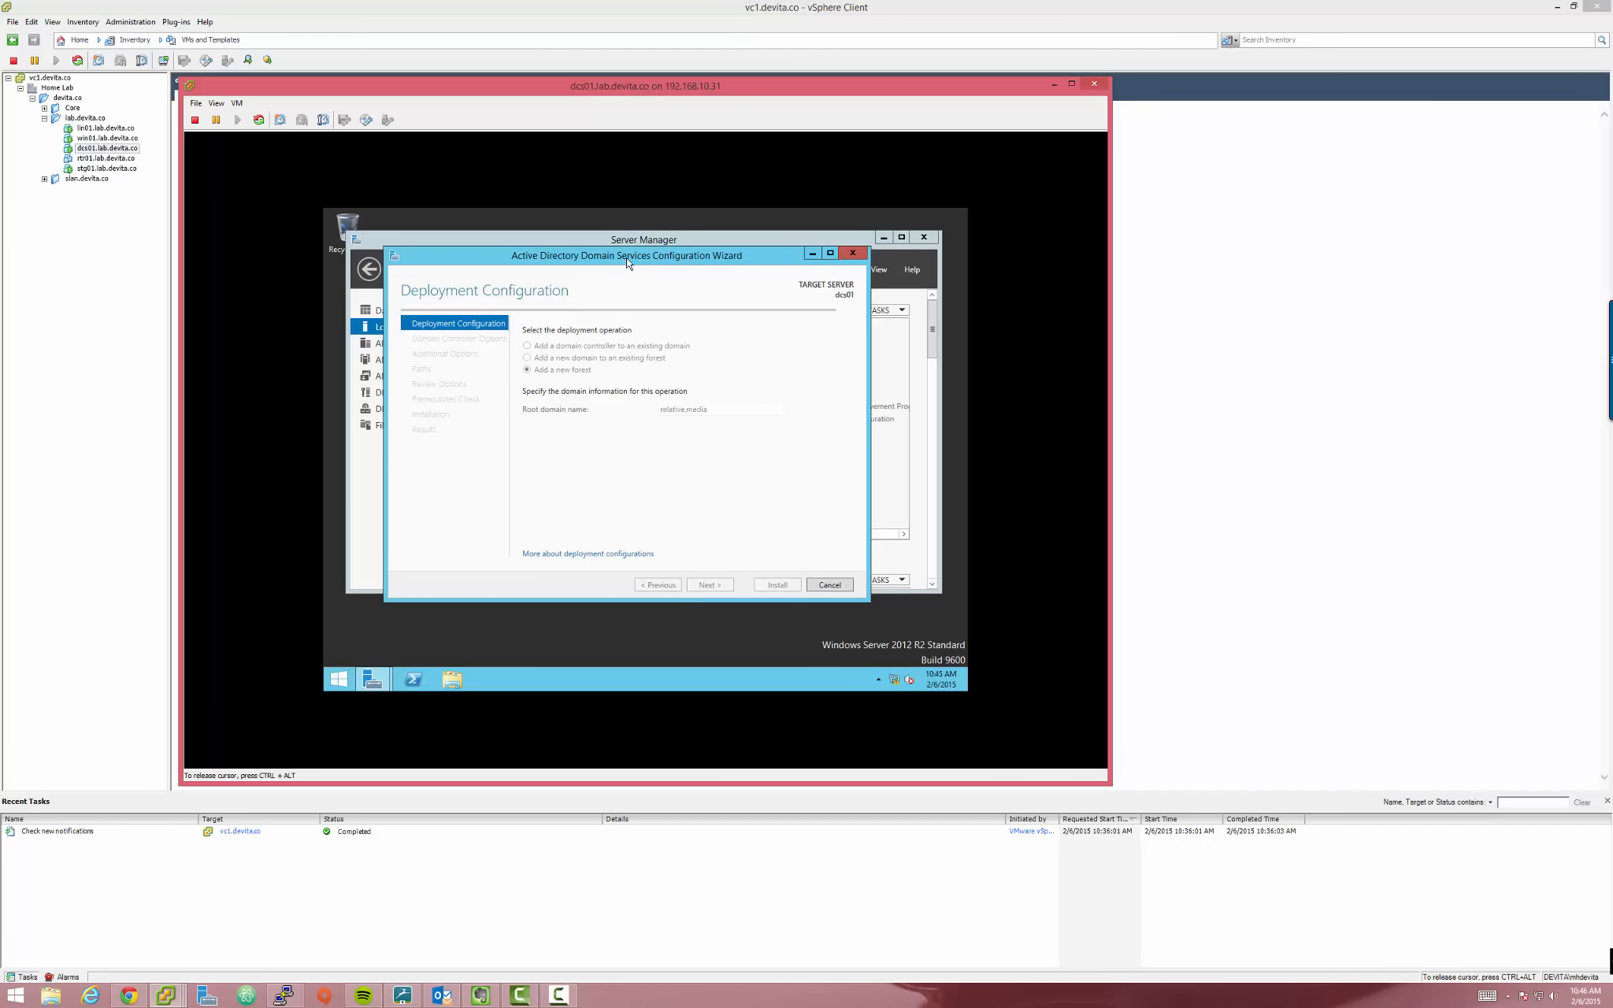
{"action": "left_click_drag", "start_coordinate": [628, 263], "coordinate": [692, 269]}
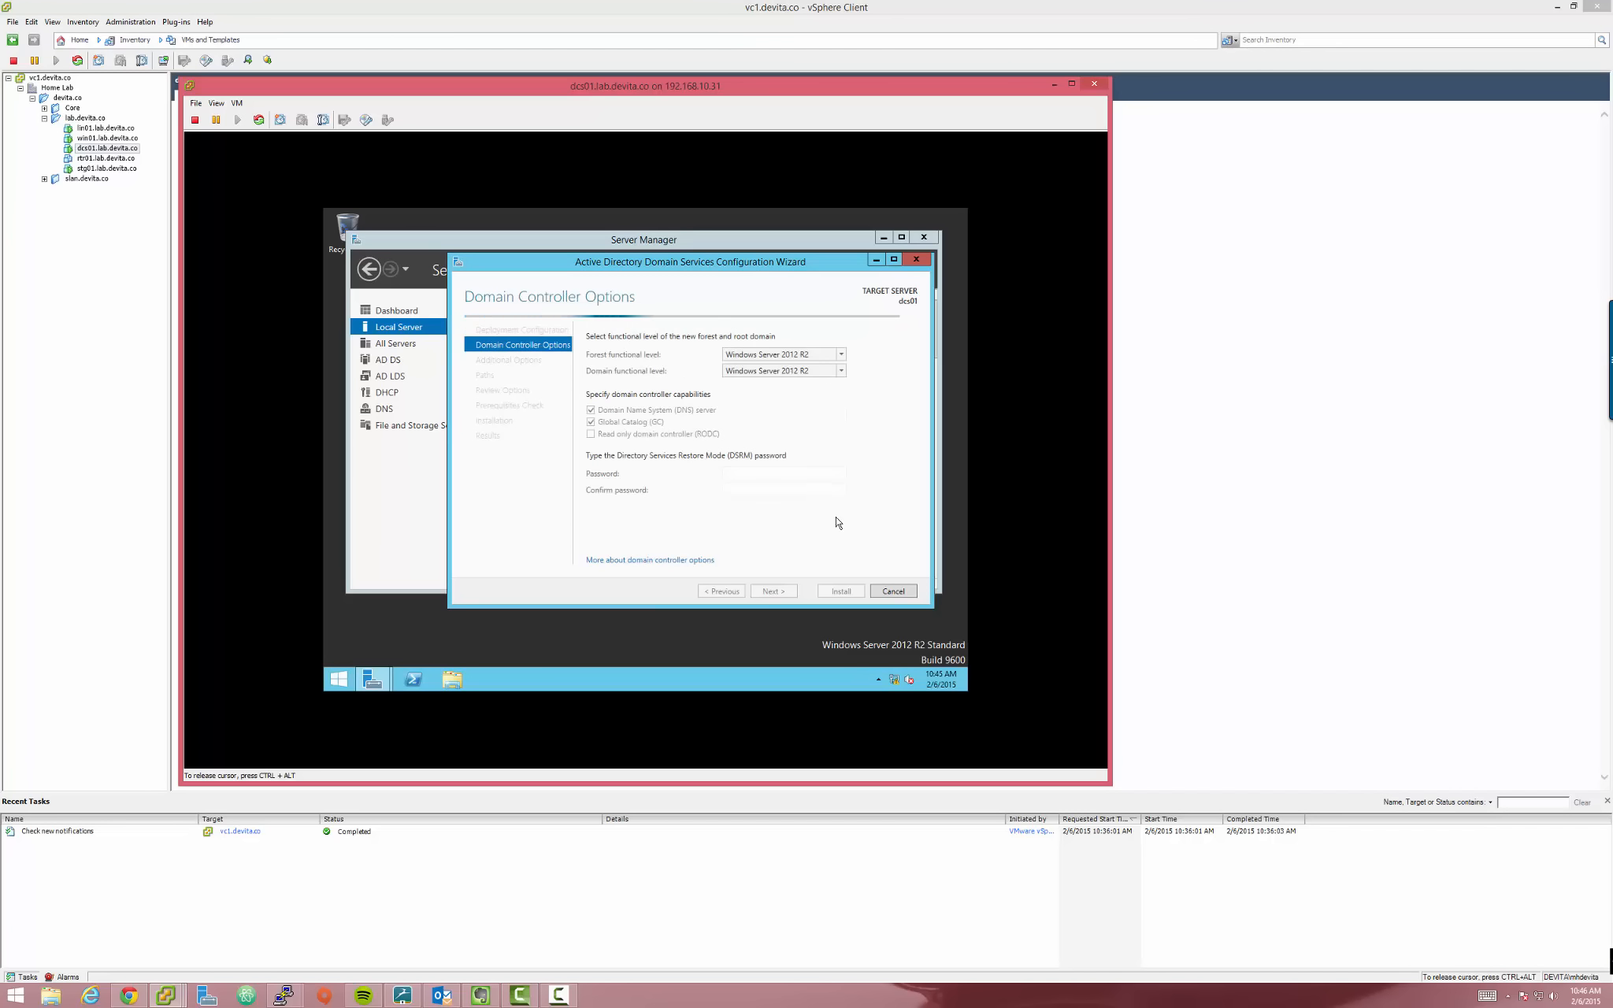
{"action": "key", "text": "ctrl+alt"}
{"action": "left_click_drag", "start_coordinate": [649, 93], "coordinate": [648, 92]}
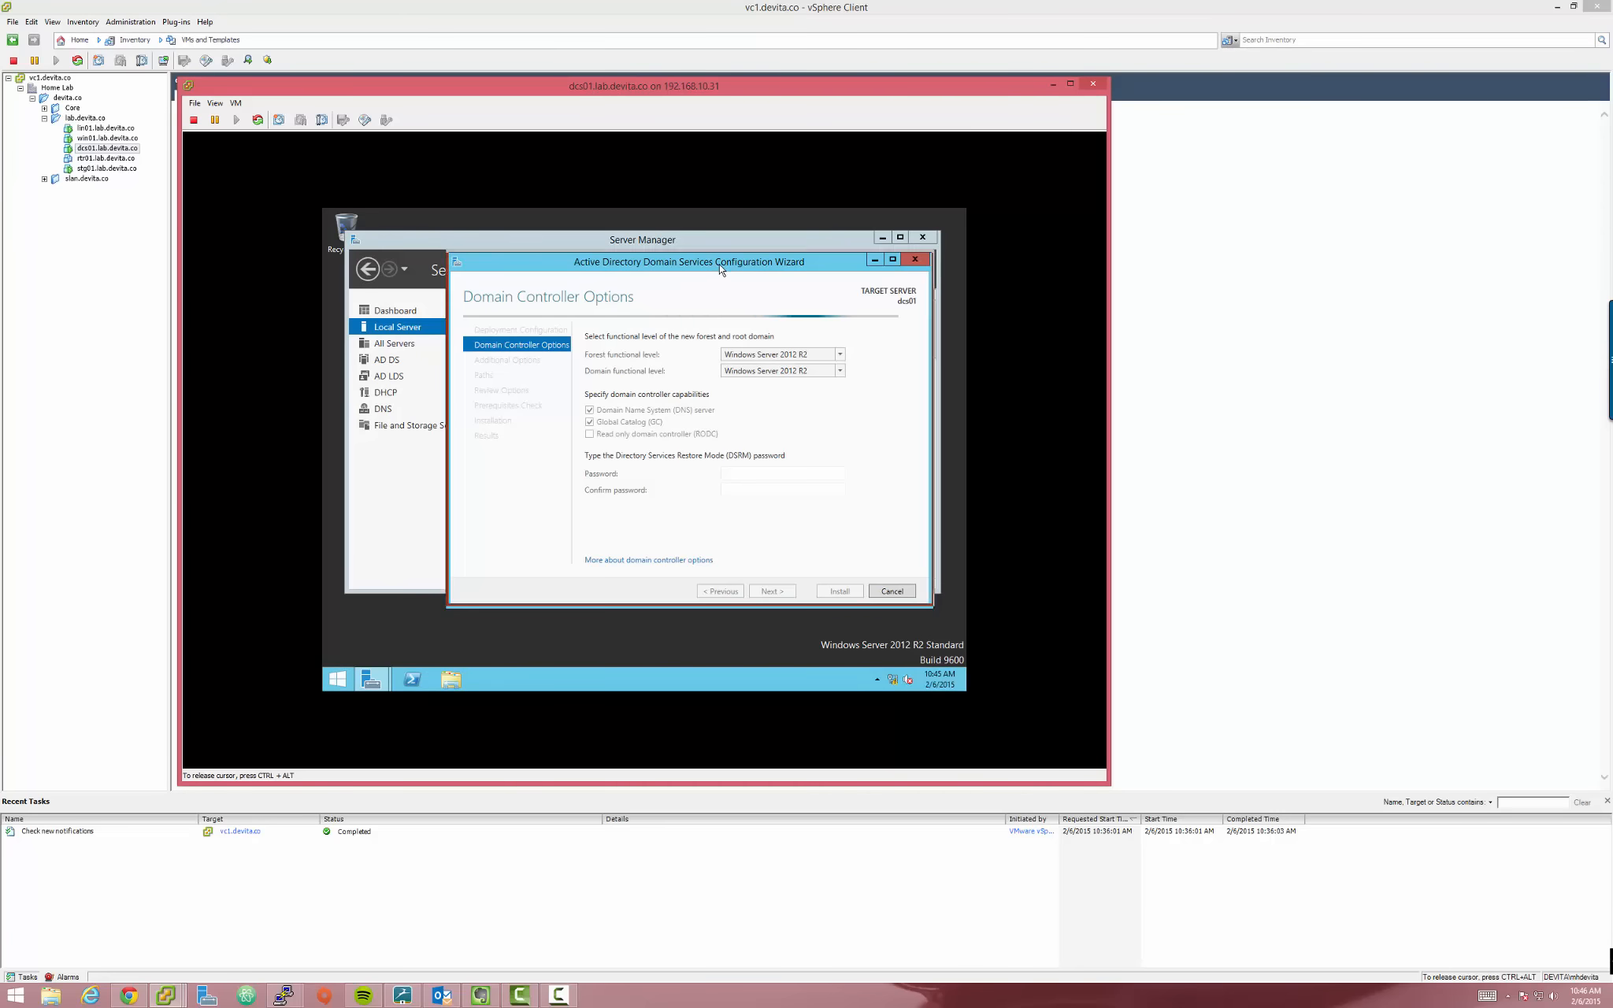
{"action": "left_click_drag", "start_coordinate": [719, 265], "coordinate": [720, 263]}
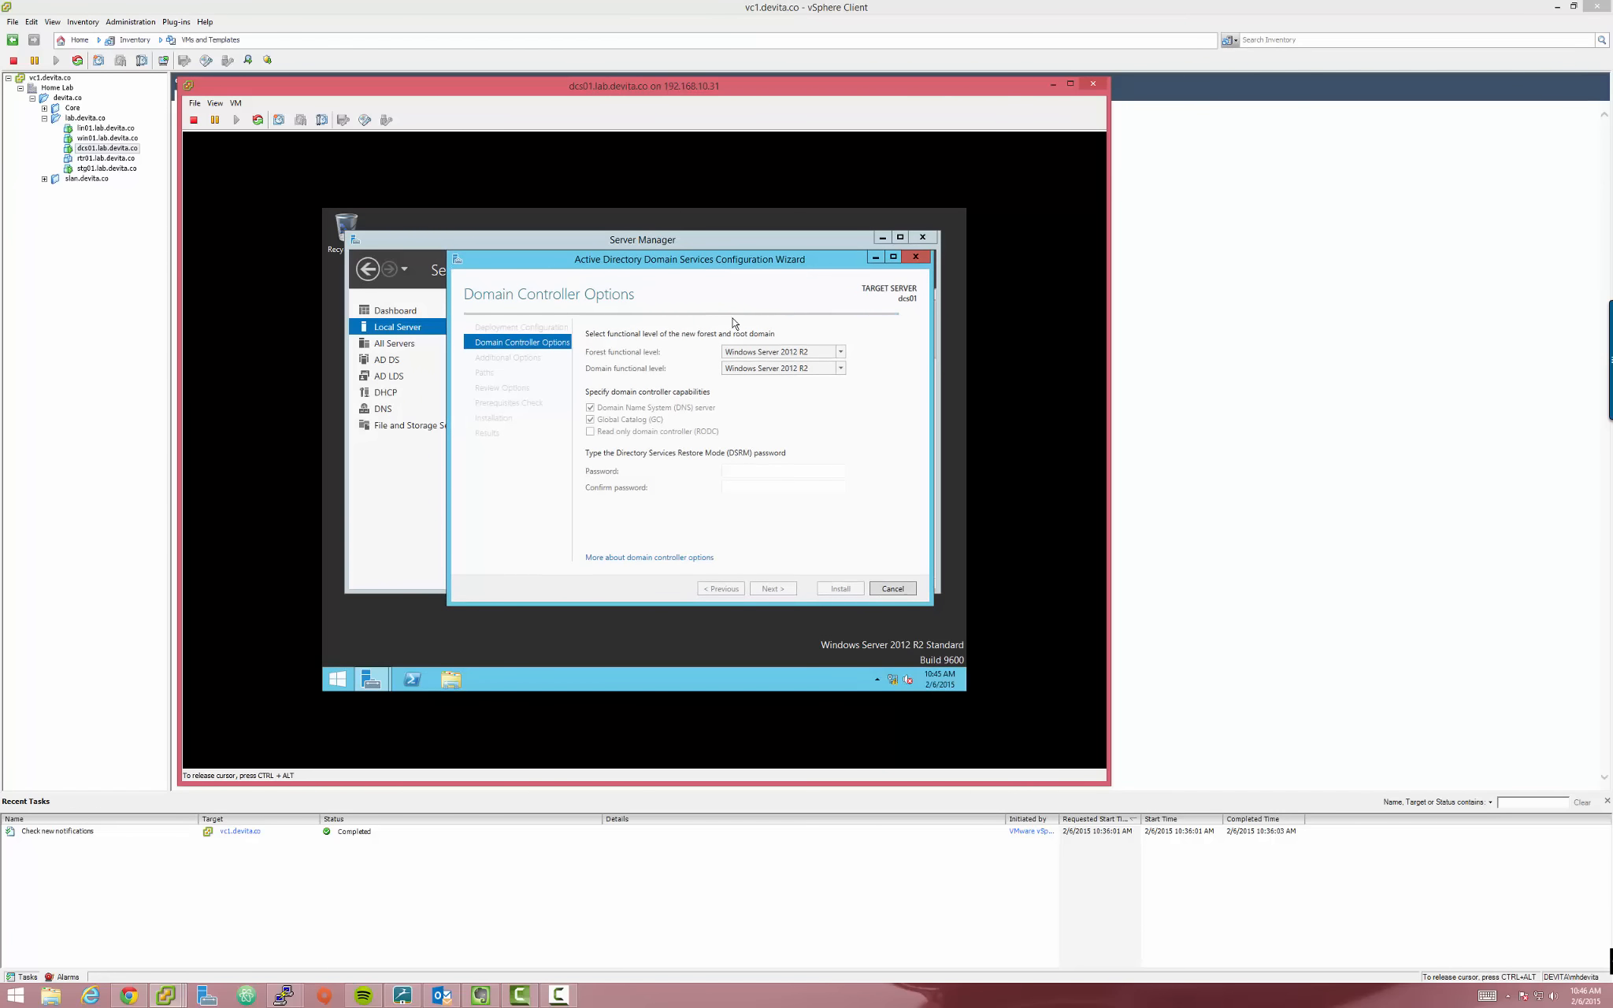
{"action": "key", "text": "ctrl+alt"}
{"action": "left_click_drag", "start_coordinate": [708, 88], "coordinate": [709, 86]}
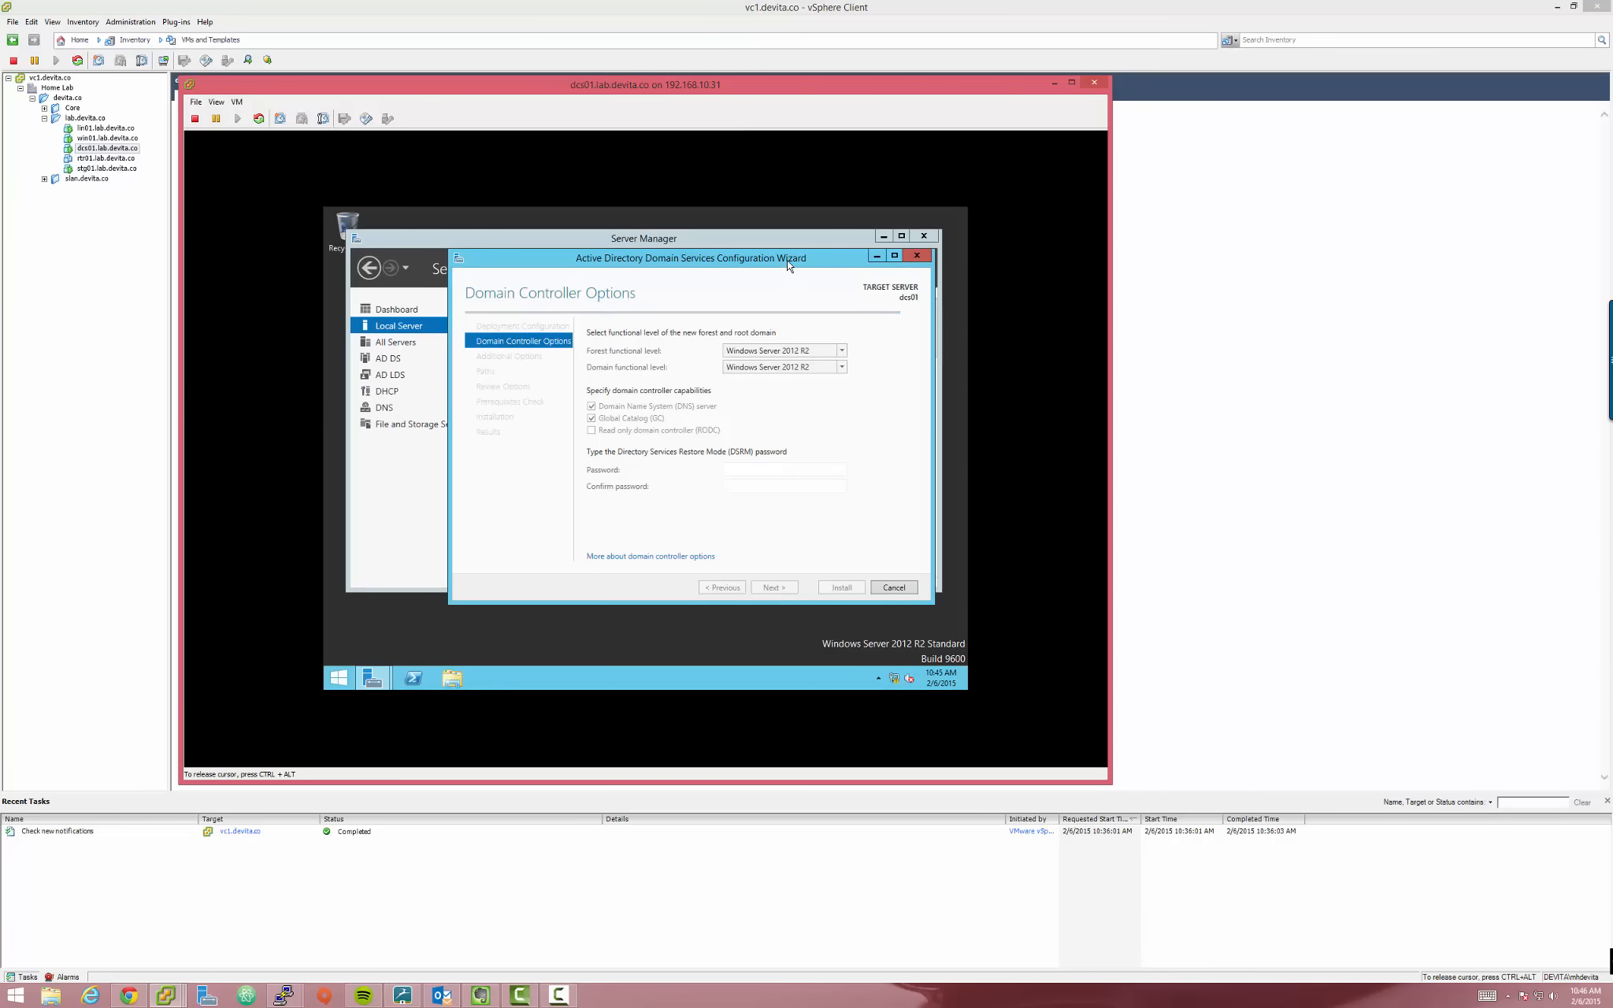
{"action": "left_click_drag", "start_coordinate": [787, 260], "coordinate": [791, 268]}
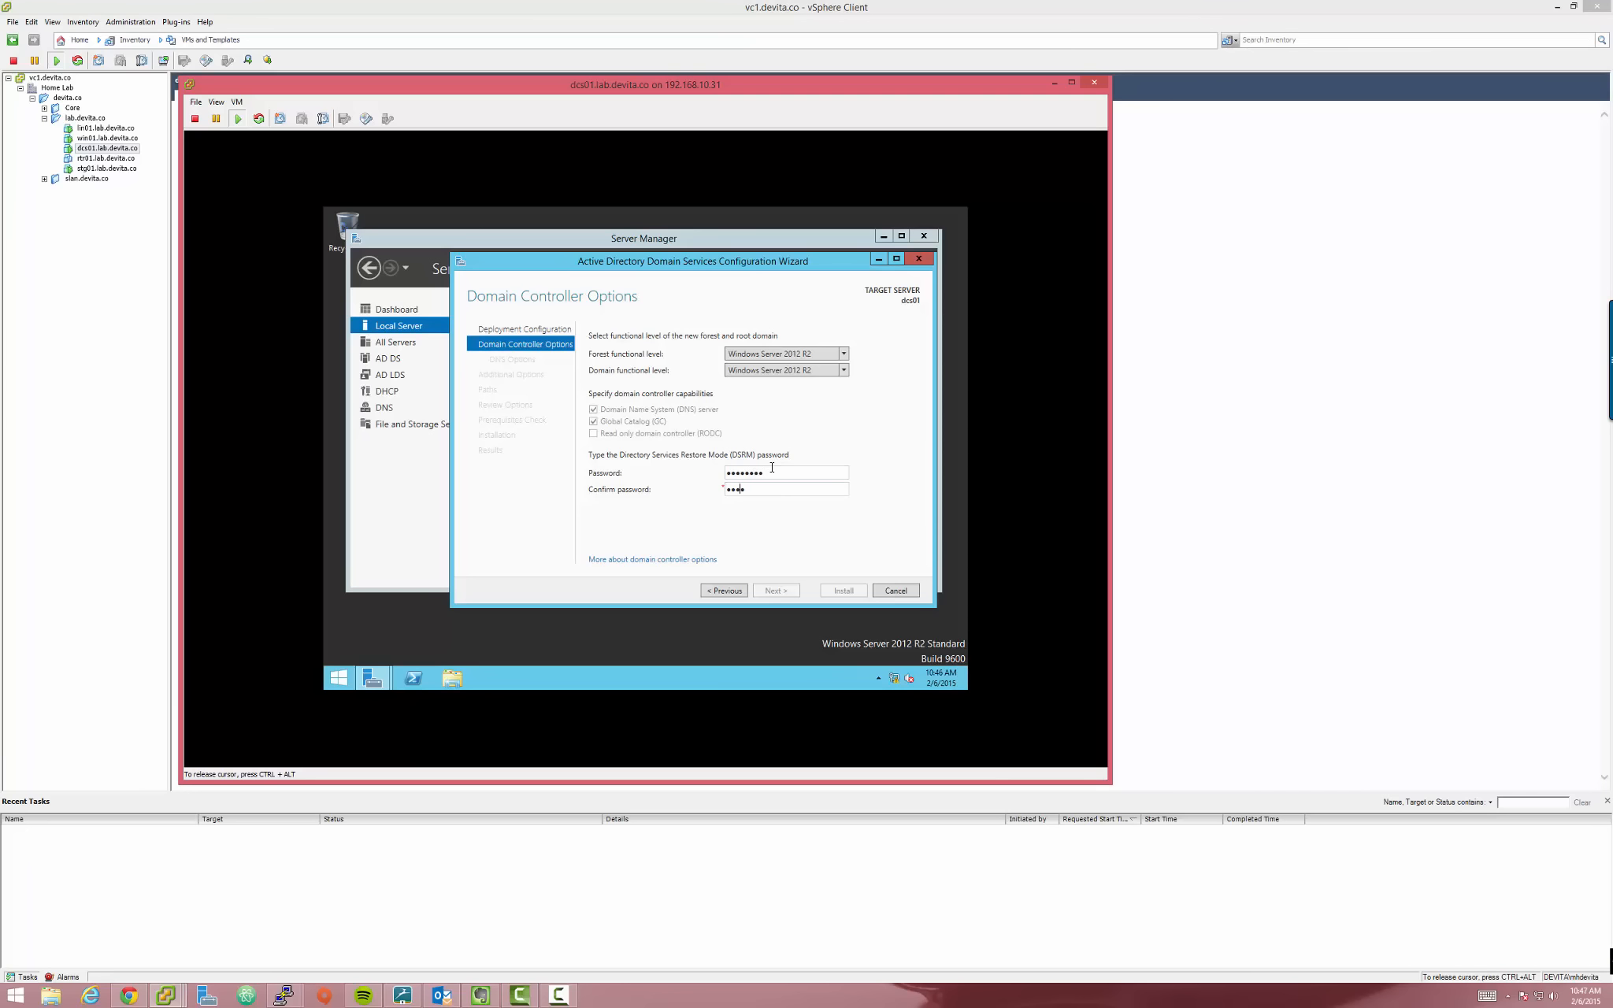
{"action": "type", "text": "••••"}
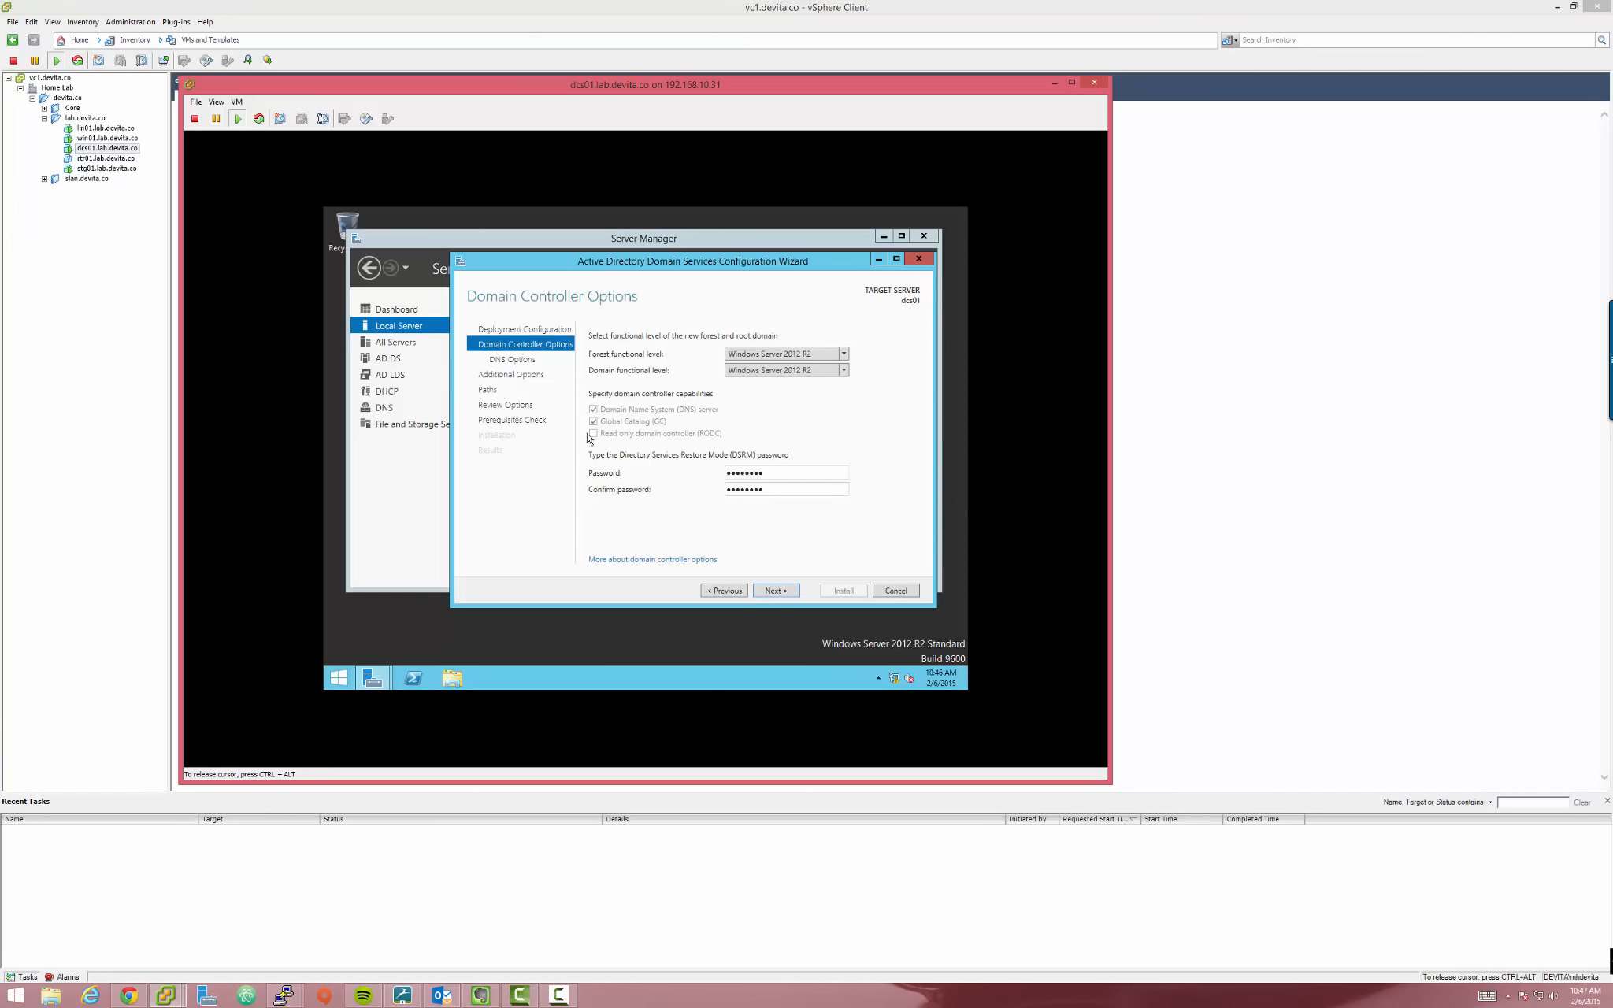
Advance past Domain Controller Options and accept the DNS Options defaults
{"action": "left_click", "coordinate": [785, 592]}
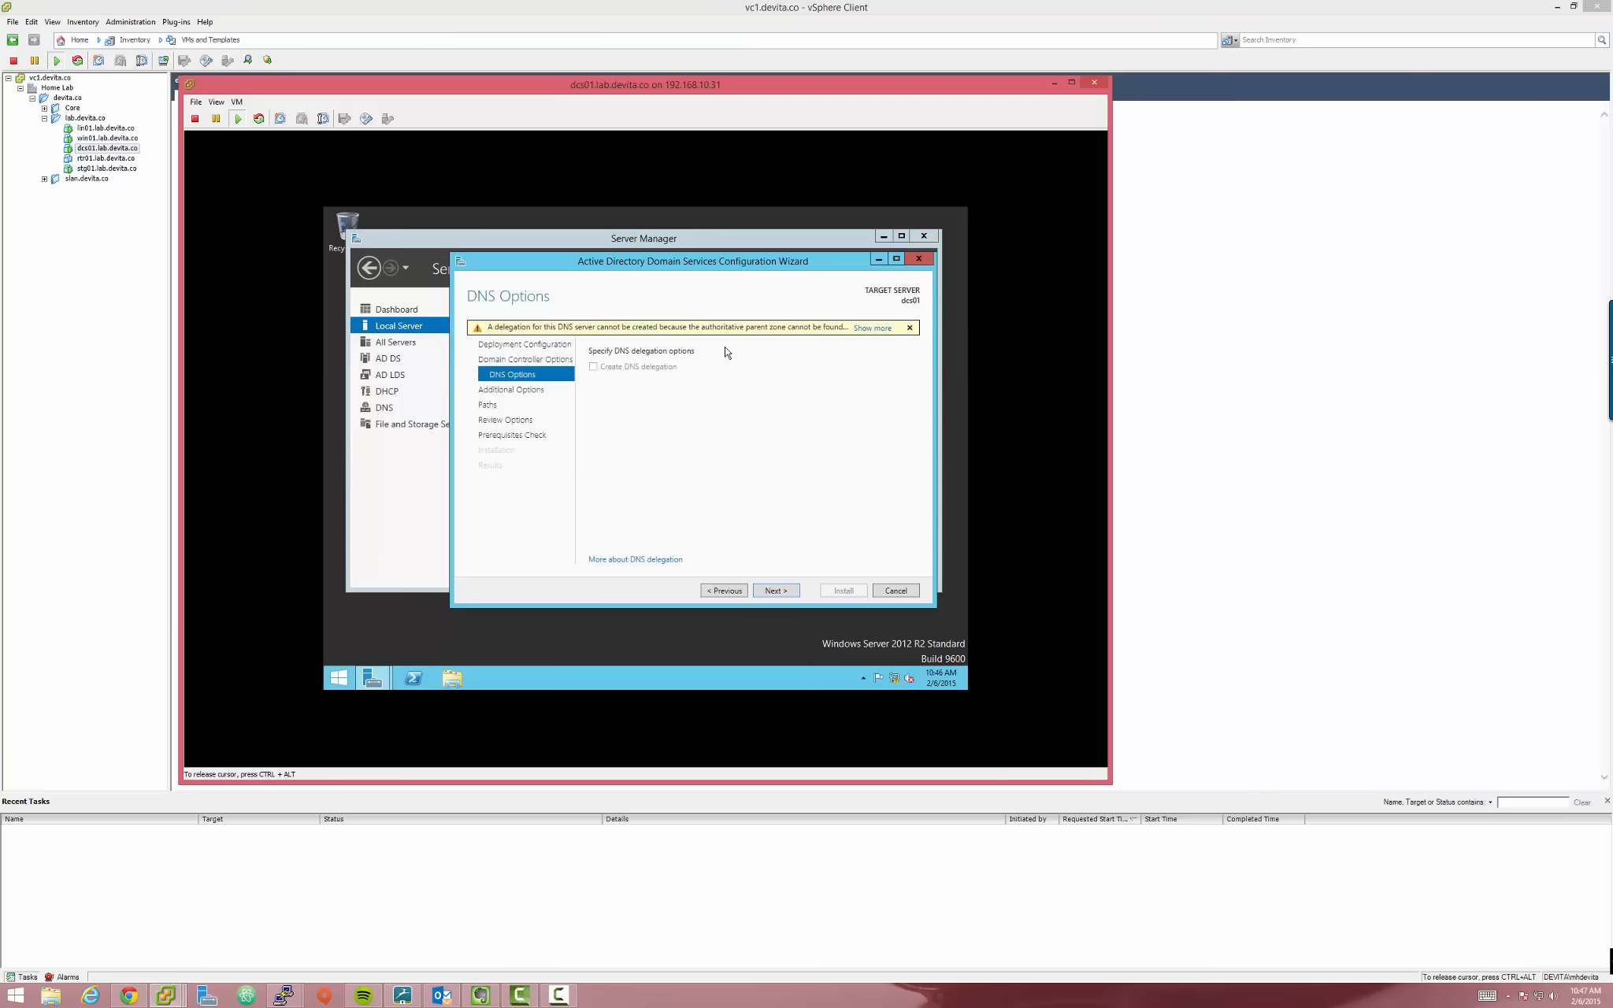
{"action": "left_click", "coordinate": [772, 592]}
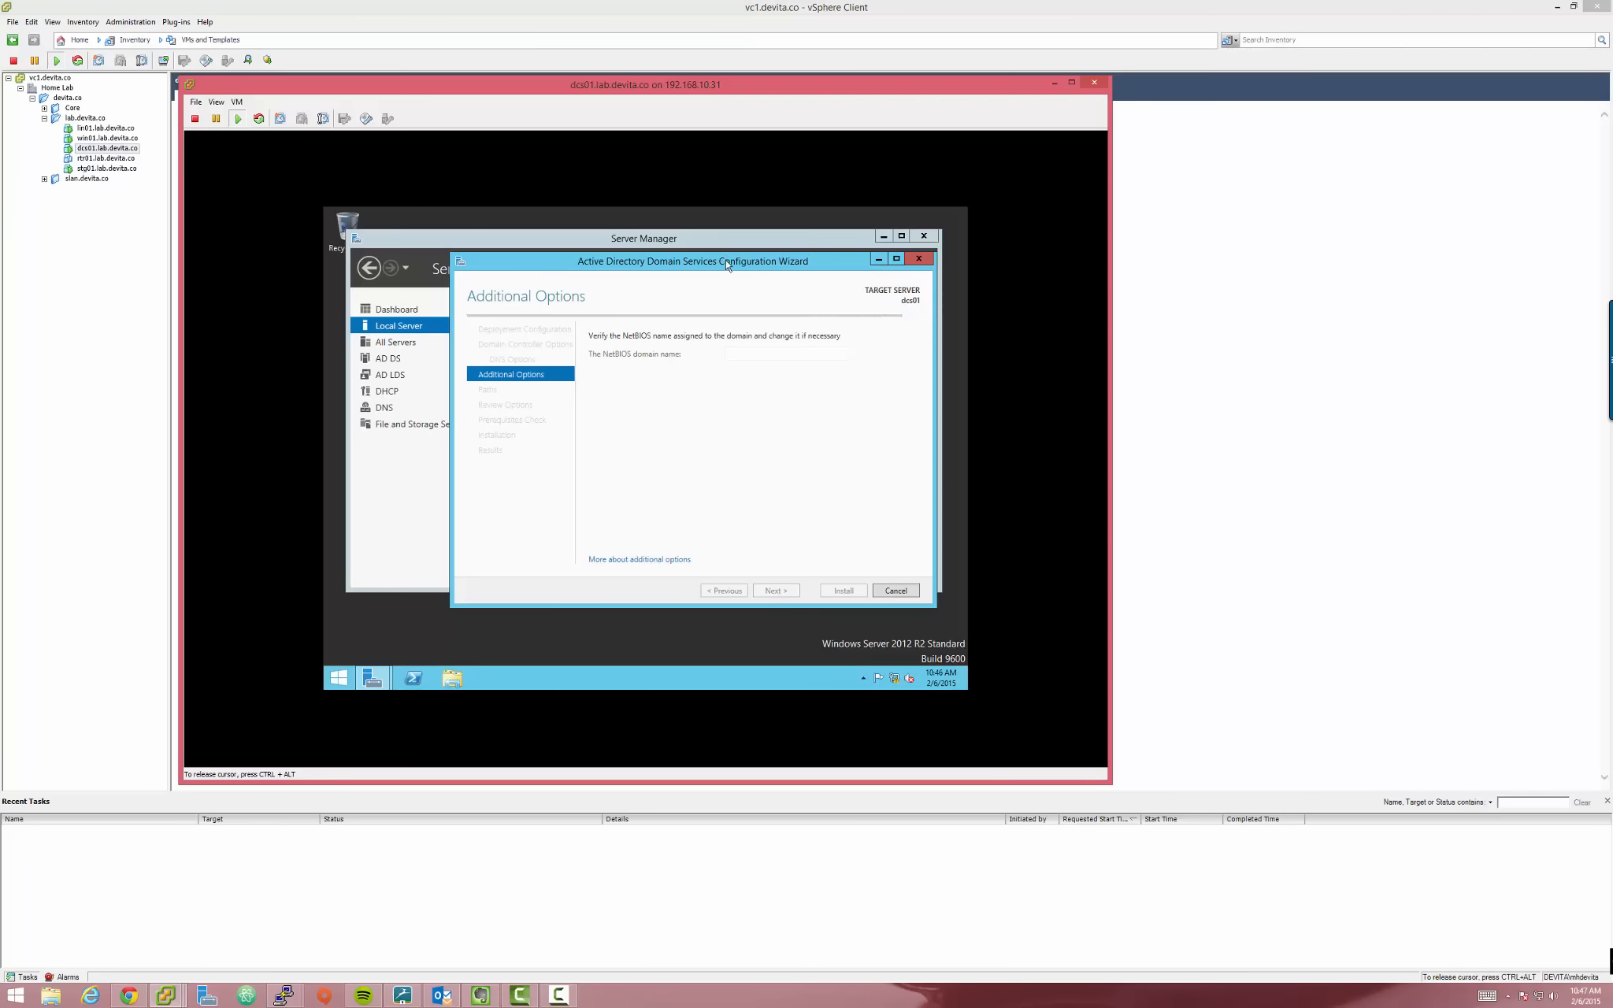
{"action": "left_click_drag", "start_coordinate": [726, 266], "coordinate": [719, 265]}
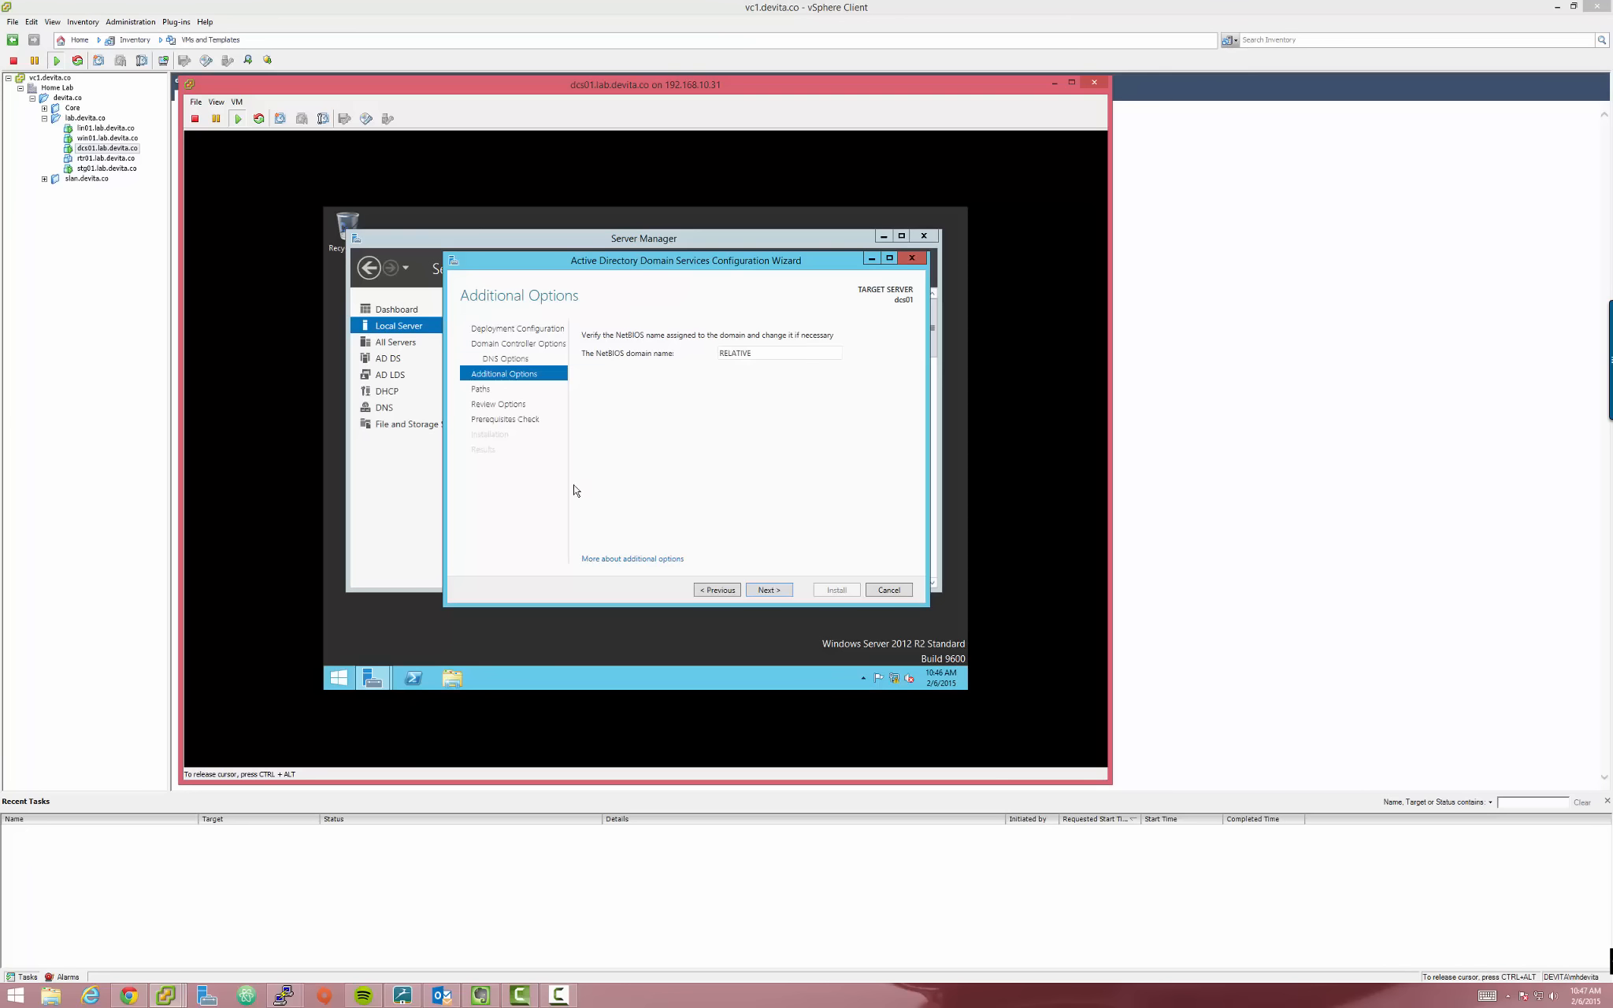
Change the NetBIOS domain name to RELATIVEMEDIA
{"action": "double_click", "coordinate": [755, 353]}
{"action": "left_click", "coordinate": [778, 350]}
{"action": "type", "text": "MEDIA"}
{"action": "double_click", "coordinate": [761, 358]}
{"action": "left_click", "coordinate": [748, 359]}
{"action": "left_click_drag", "start_coordinate": [798, 356], "coordinate": [660, 352]}
{"action": "left_click", "coordinate": [795, 408]}
{"action": "double_click", "coordinate": [725, 355]}
{"action": "left_click", "coordinate": [792, 492]}
Glance at the additional-options help, close it, and continue to the Paths page
{"action": "left_click", "coordinate": [652, 561]}
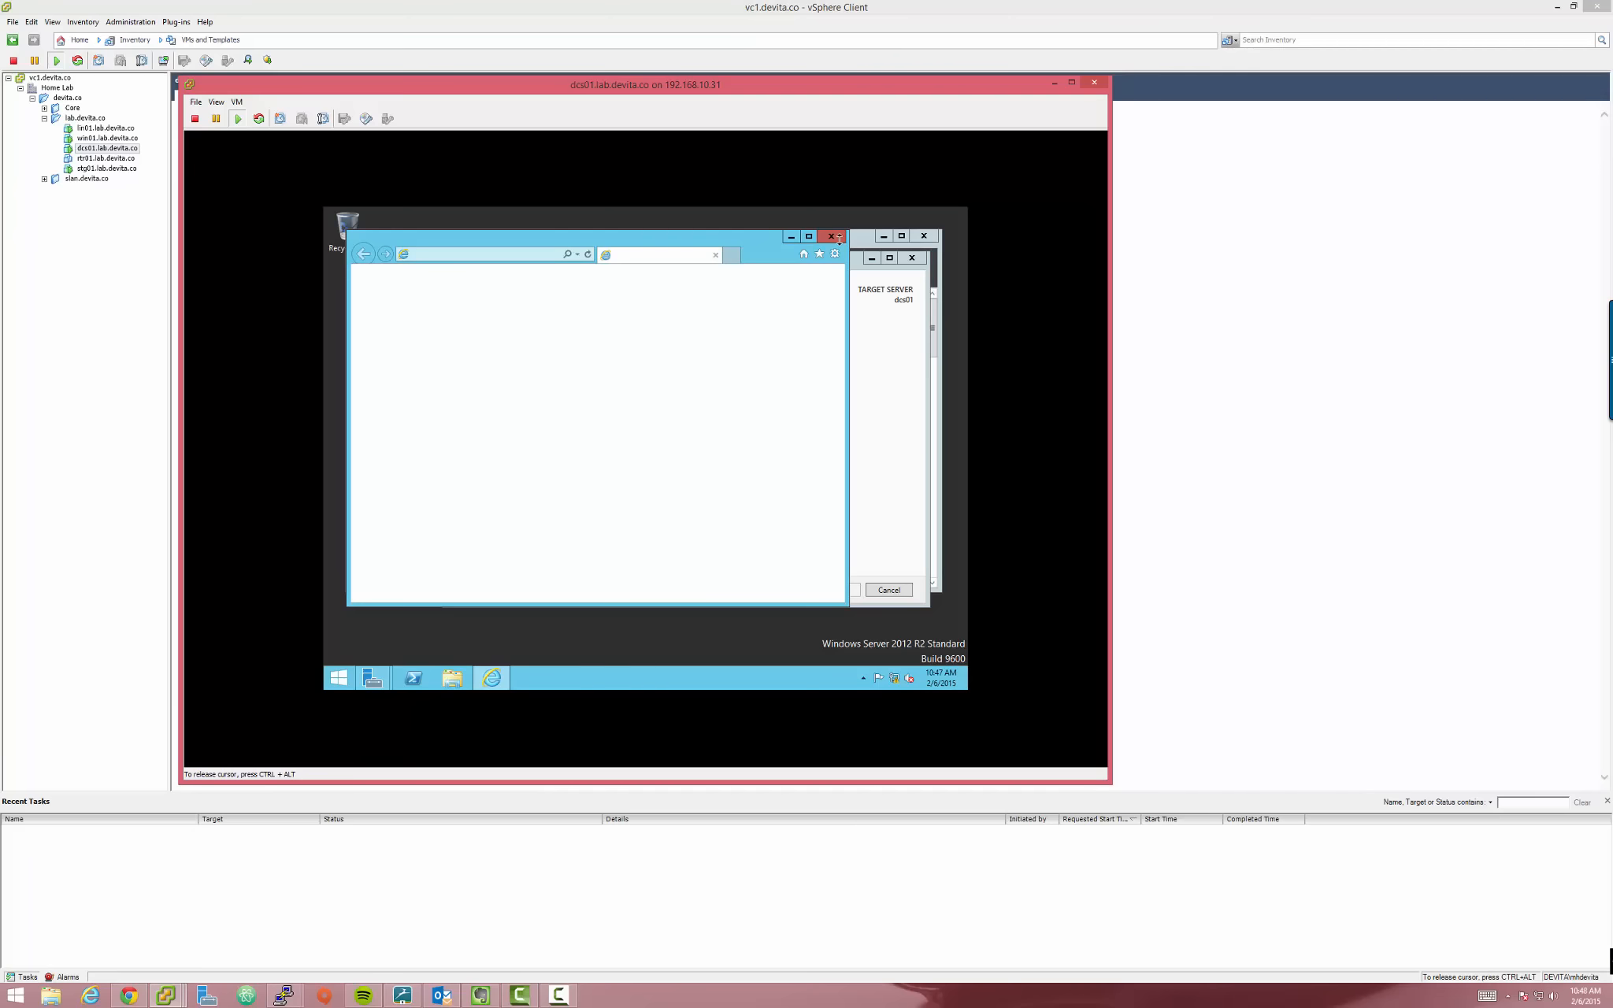
{"action": "left_click", "coordinate": [833, 241]}
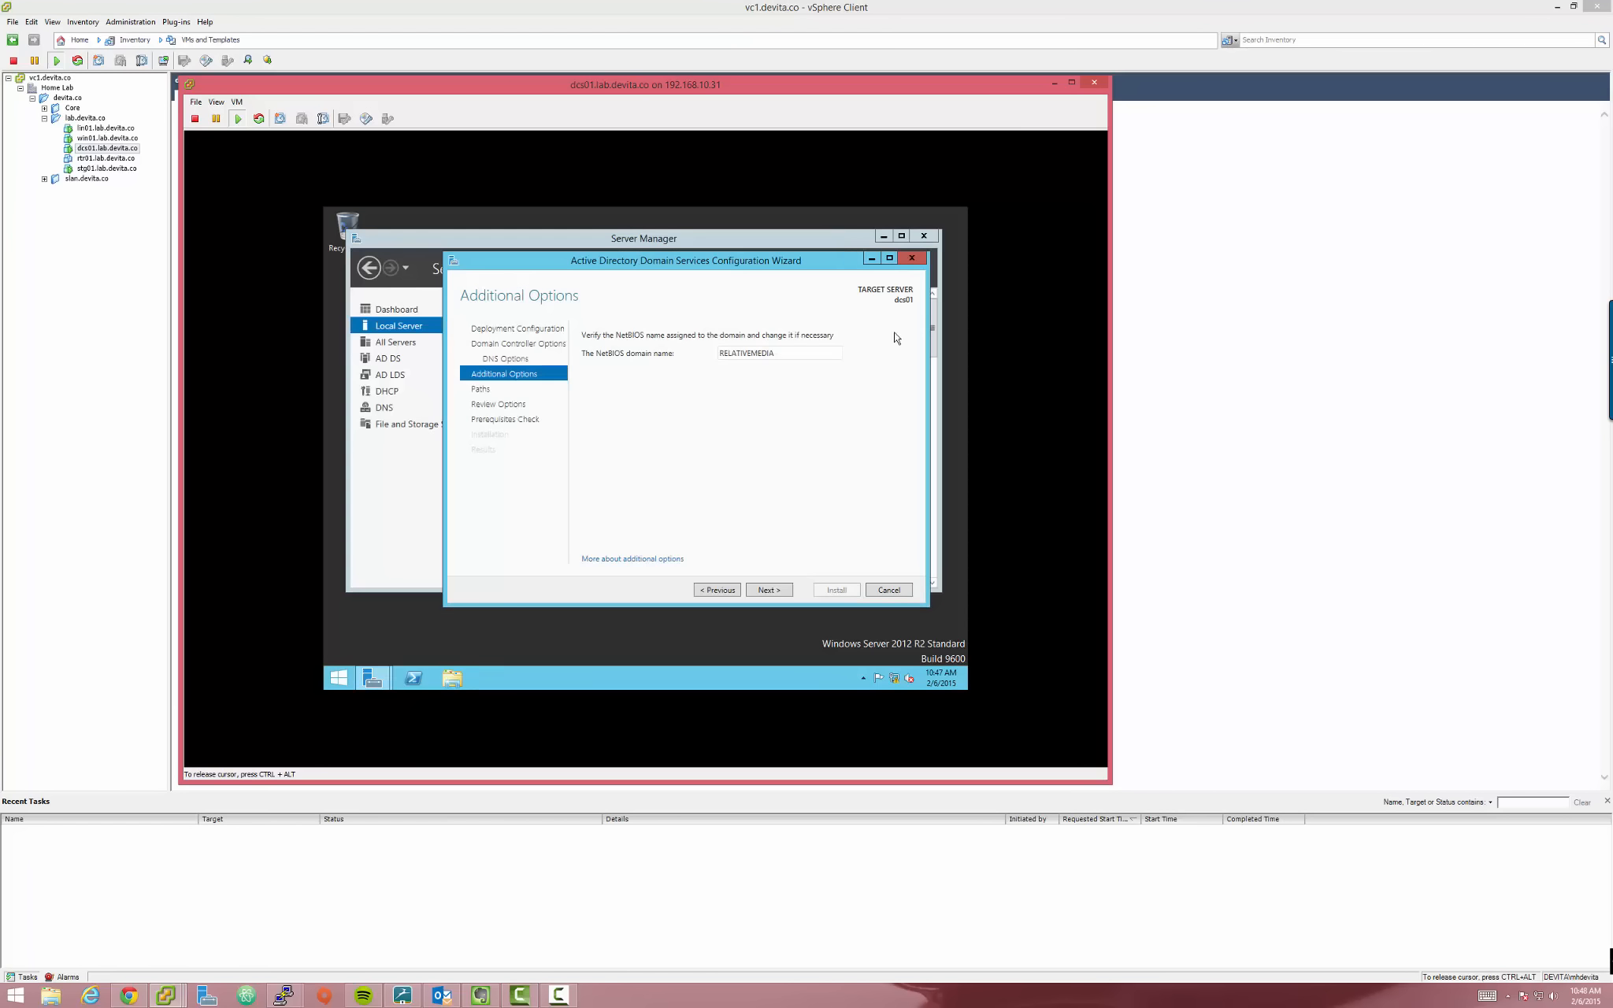
{"action": "left_click", "coordinate": [774, 596]}
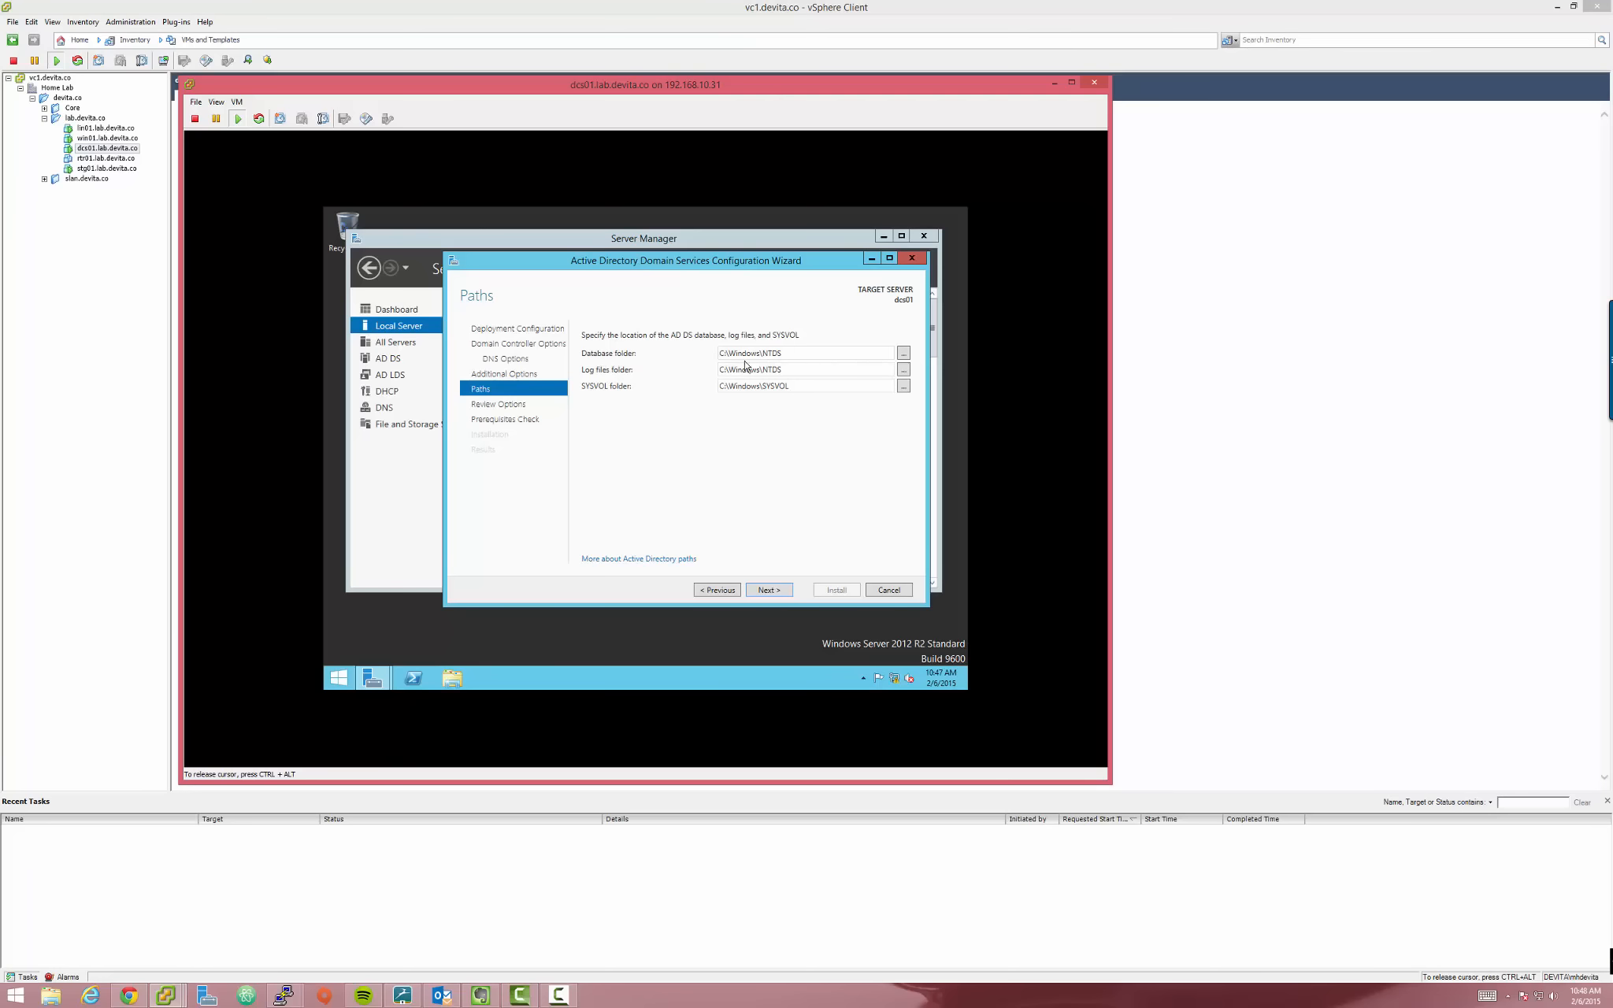
{"action": "left_click", "coordinate": [772, 591]}
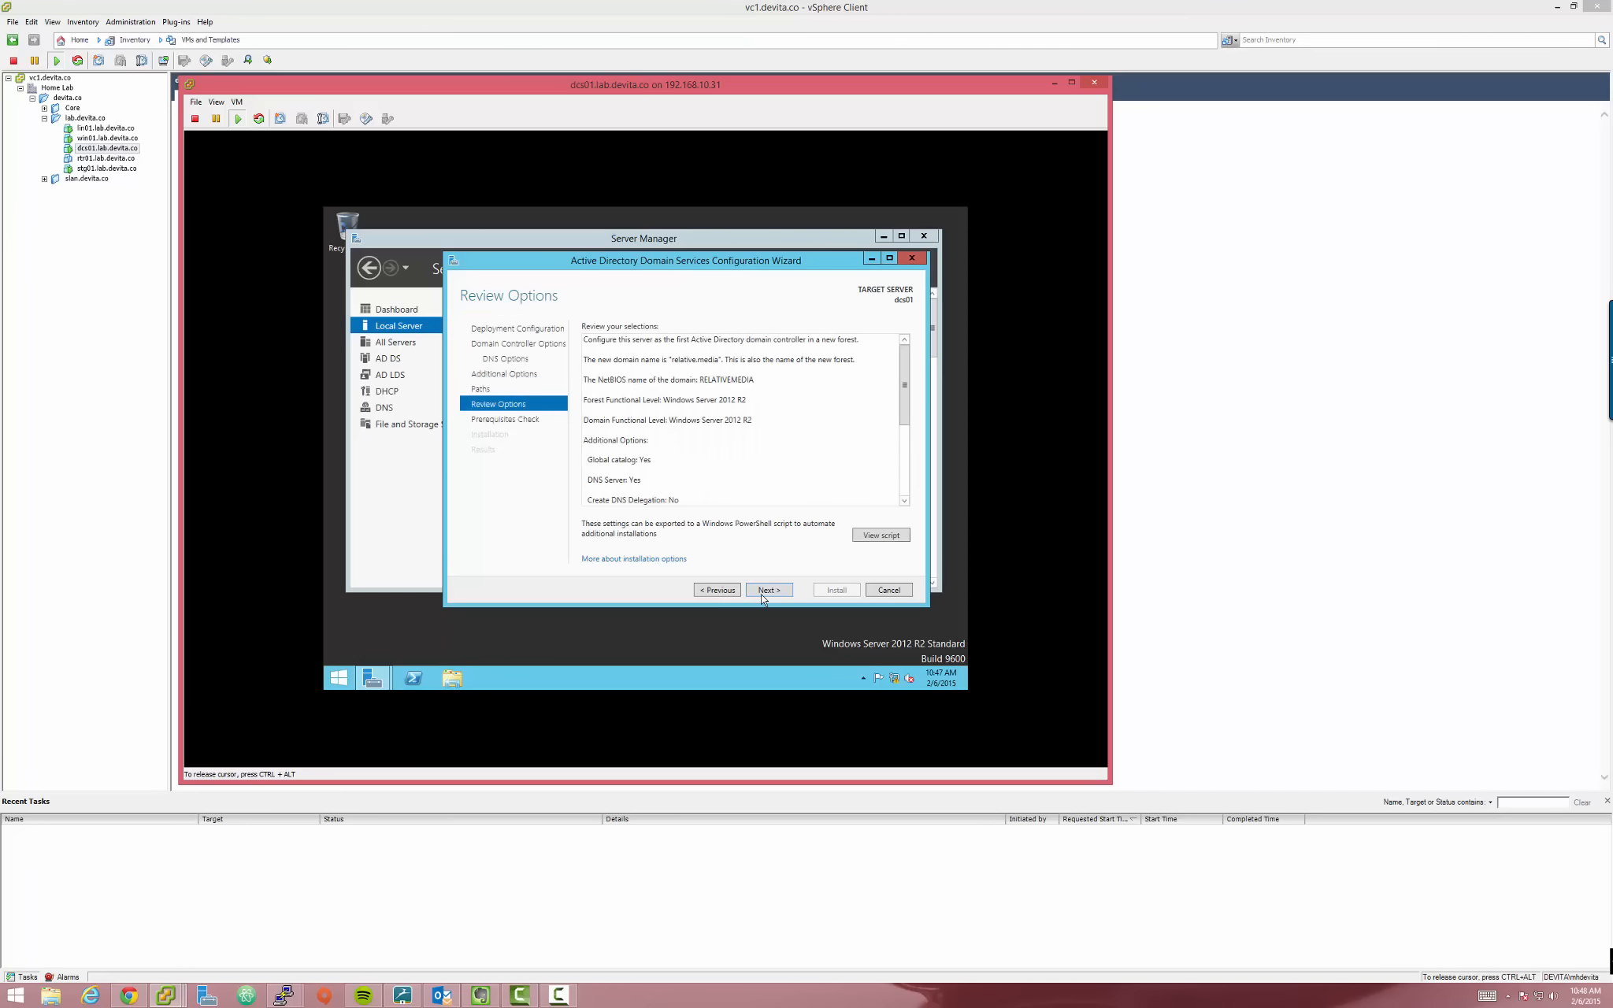
{"action": "left_click", "coordinate": [769, 592]}
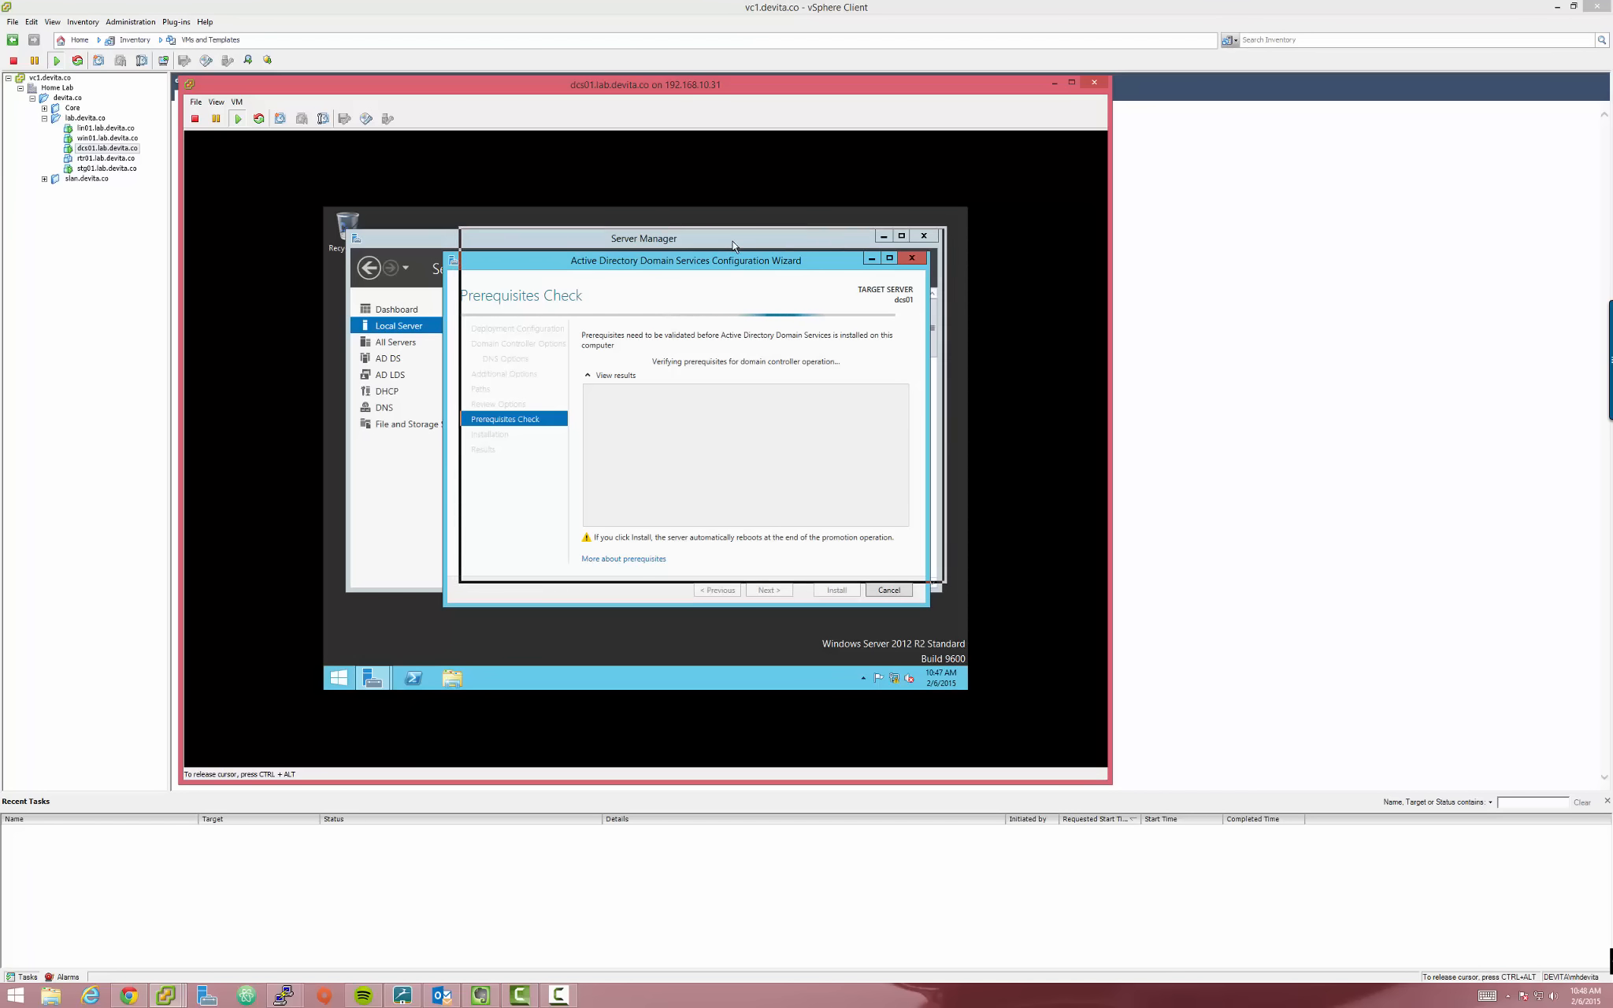
{"action": "left_click_drag", "start_coordinate": [726, 265], "coordinate": [753, 231]}
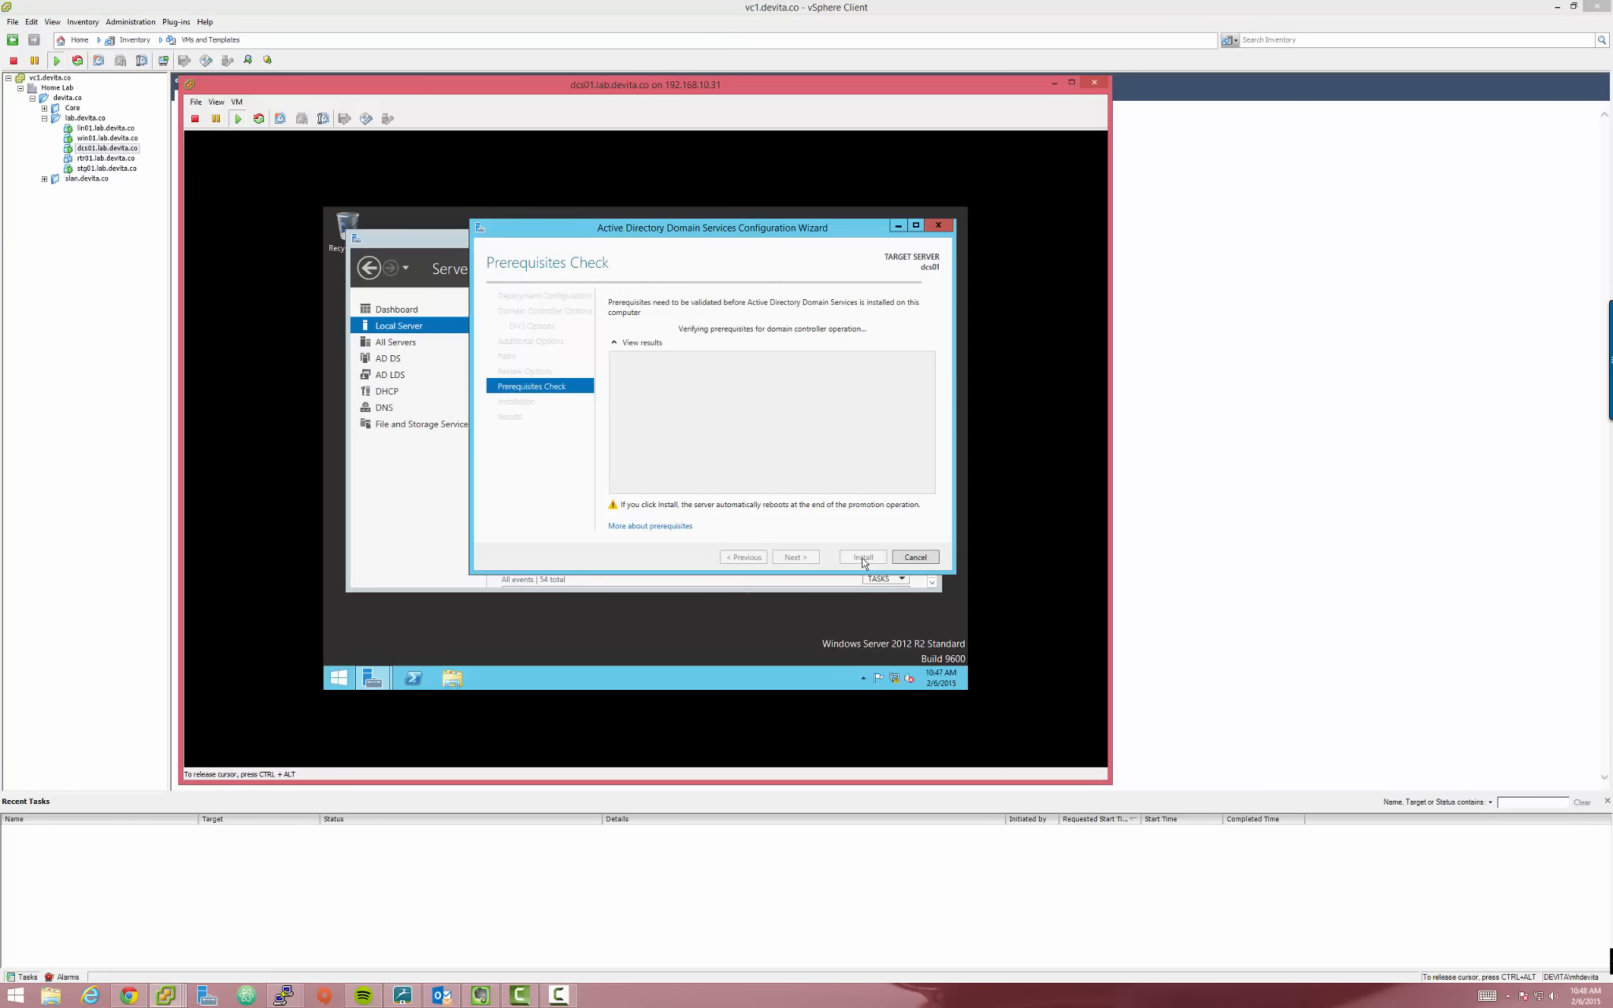
{"action": "key", "text": "ctrl+alt"}
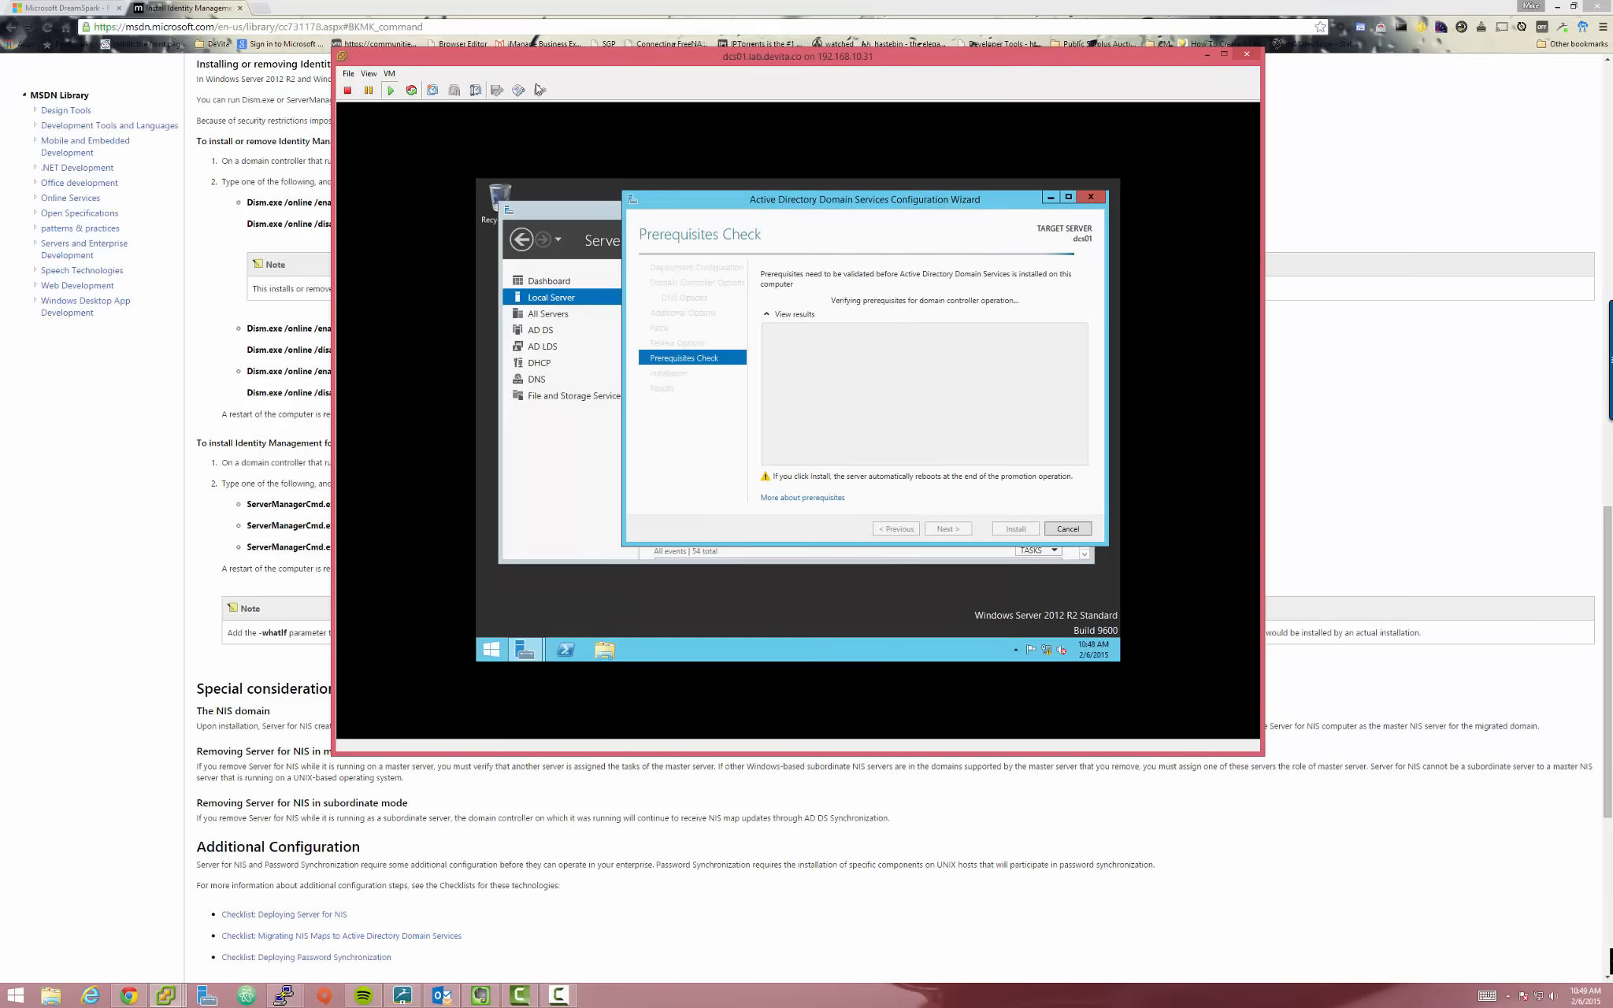
{"action": "left_click_drag", "start_coordinate": [537, 67], "coordinate": [645, 78]}
{"action": "left_click", "coordinate": [698, 450]}
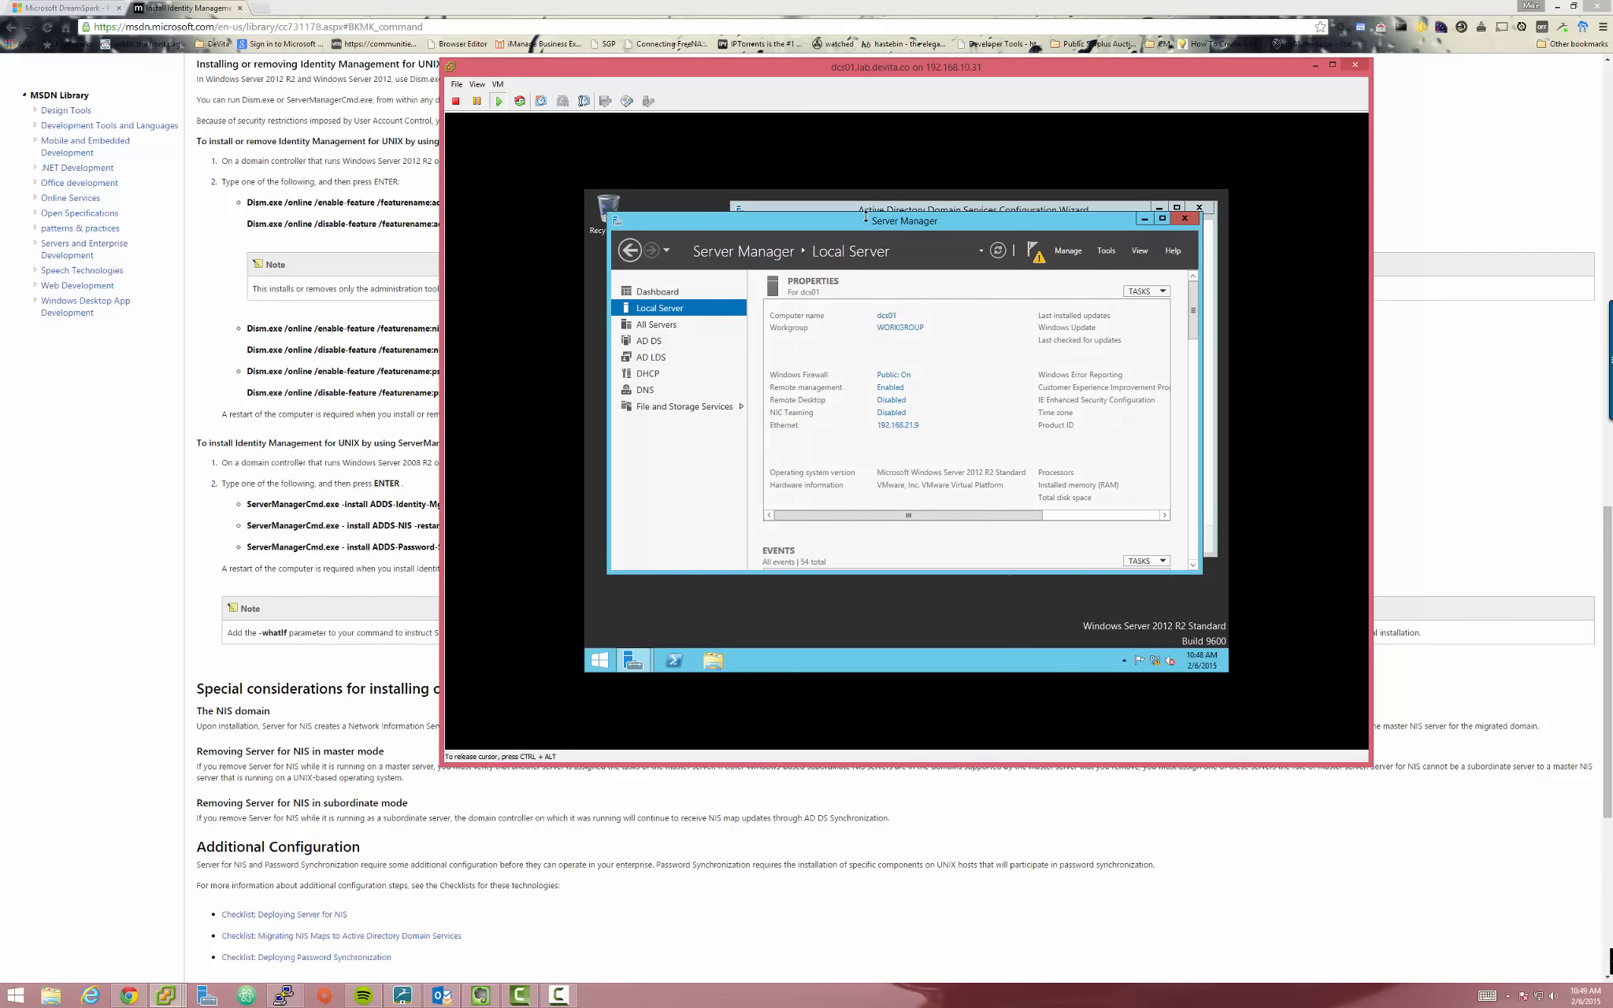
{"action": "left_click_drag", "start_coordinate": [870, 224], "coordinate": [862, 284]}
{"action": "left_click", "coordinate": [904, 218]}
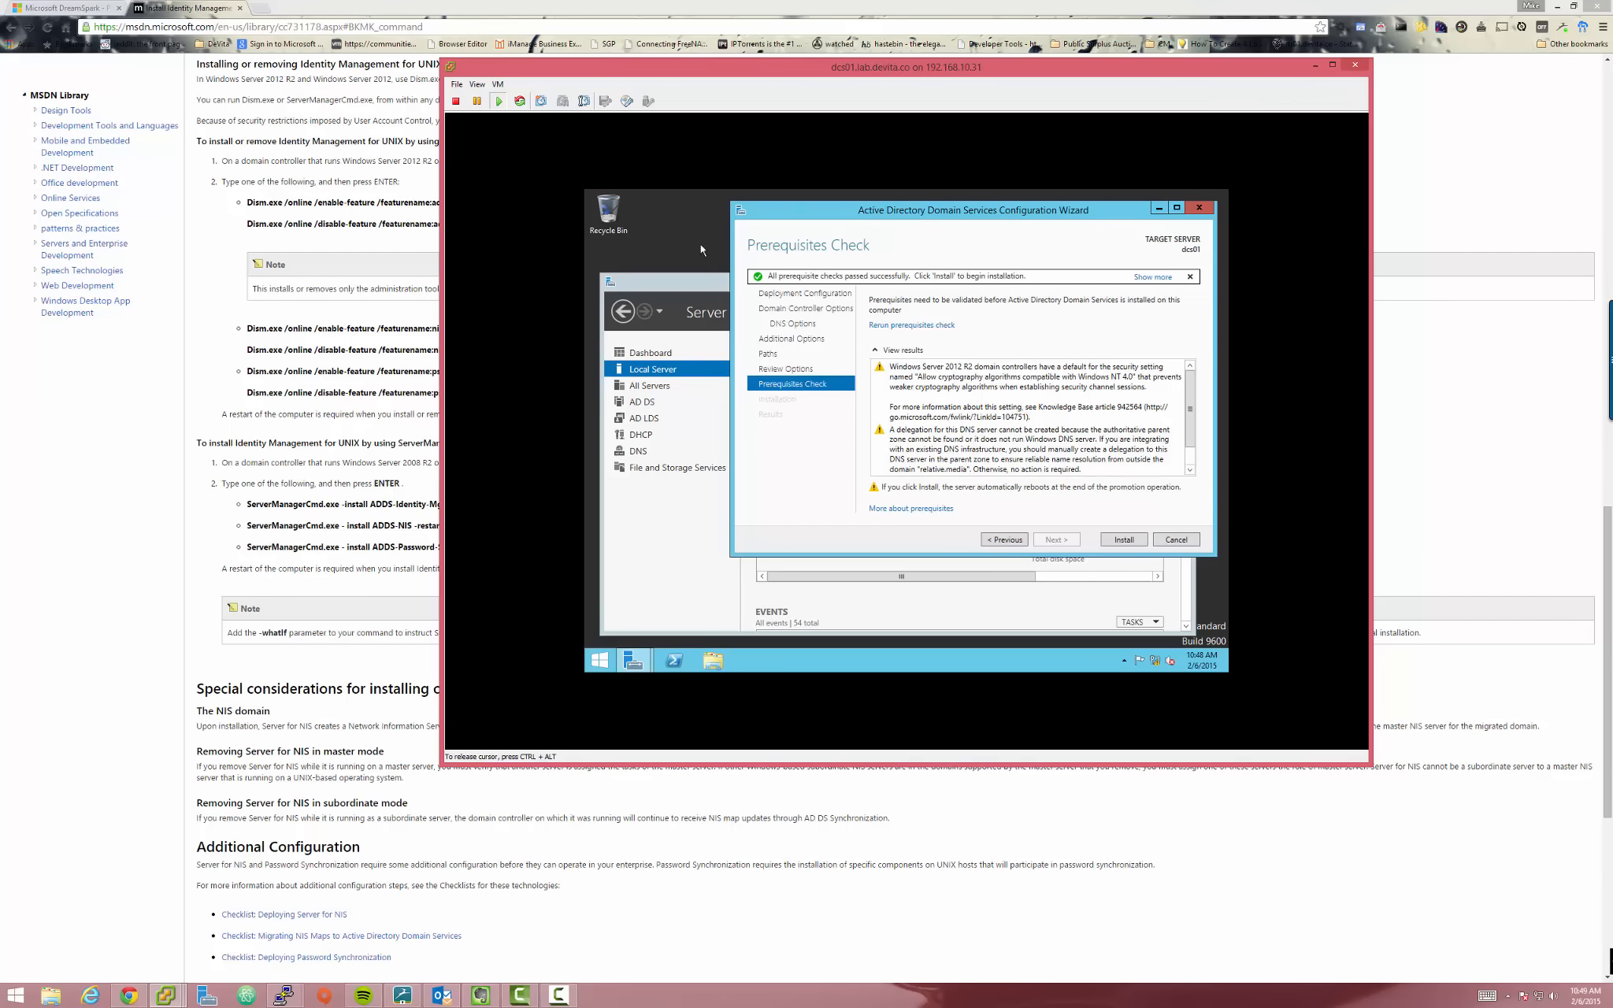
{"action": "left_click_drag", "start_coordinate": [644, 77], "coordinate": [796, 77]}
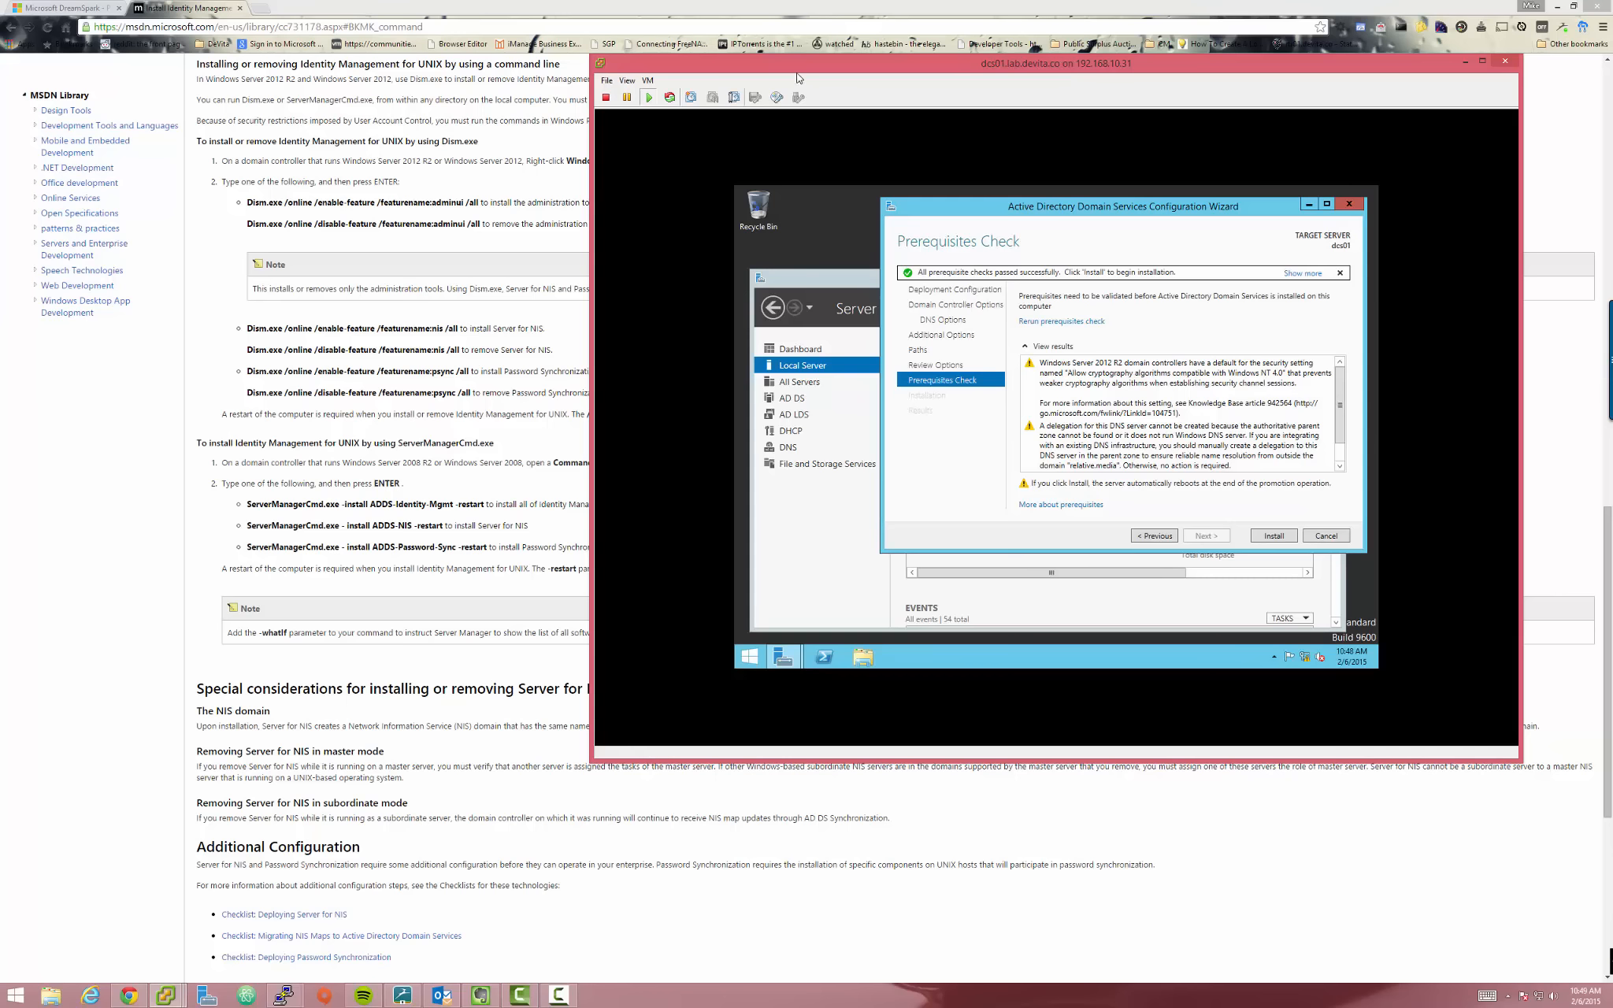
{"action": "left_click_drag", "start_coordinate": [804, 62], "coordinate": [746, 102]}
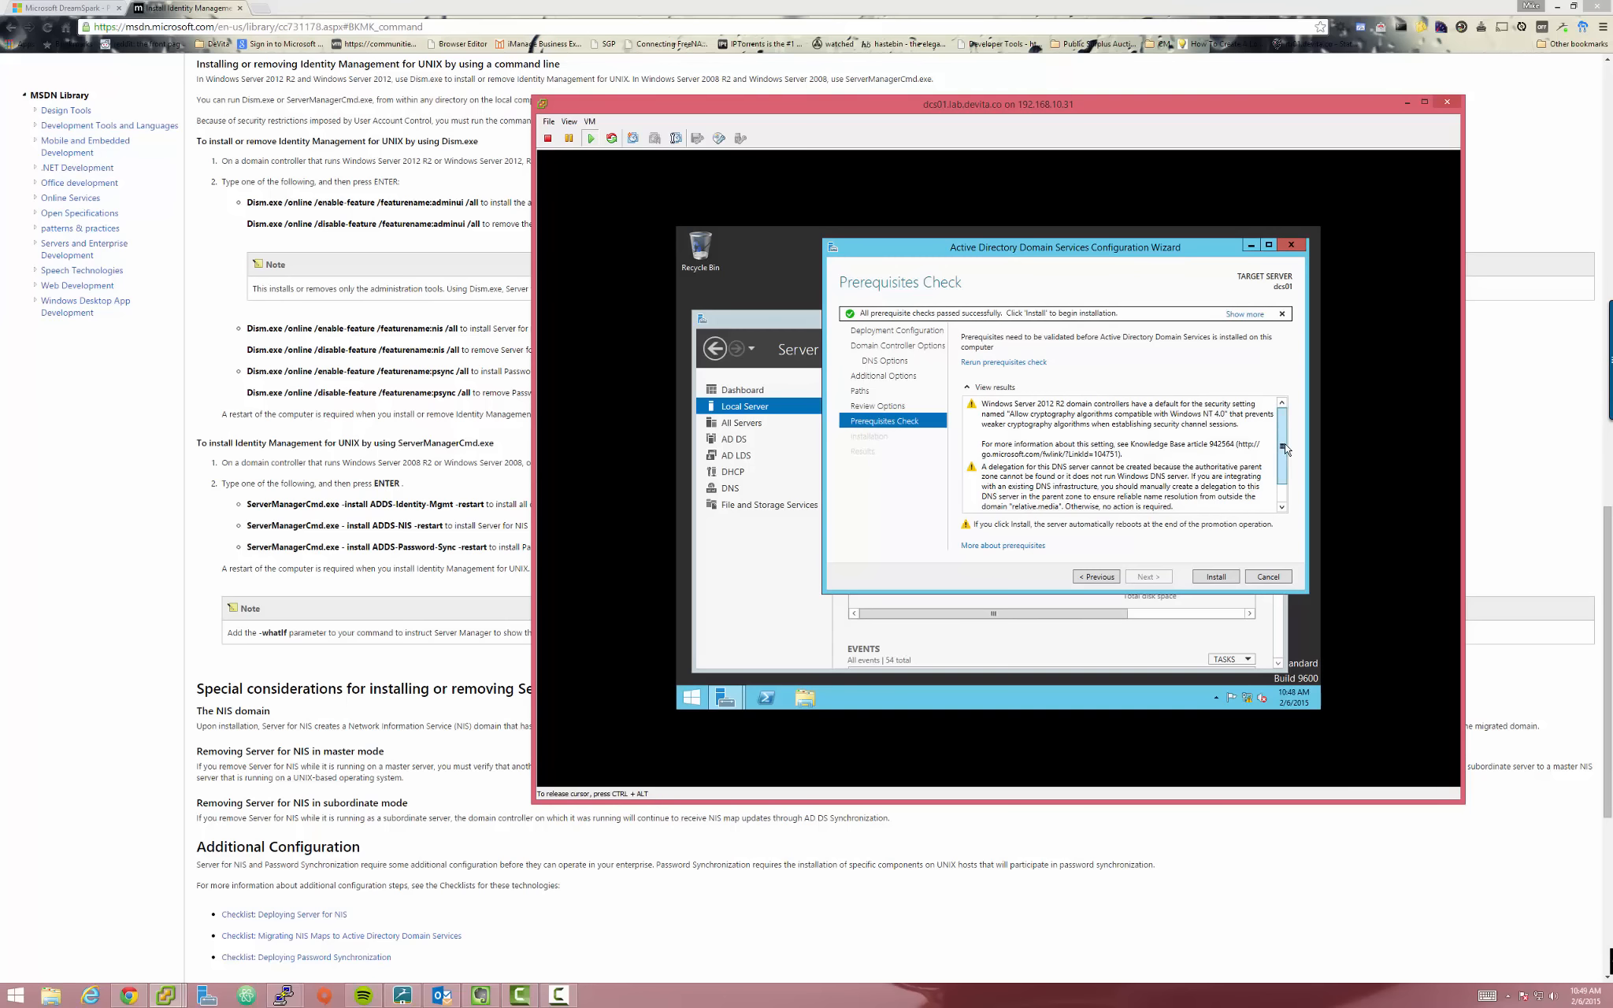
{"action": "scroll", "coordinate": [1284, 449], "scroll_direction": "down", "scroll_amount": 3}
{"action": "scroll", "coordinate": [1282, 413], "scroll_direction": "up", "scroll_amount": 1}
{"action": "left_click", "coordinate": [1058, 426]}
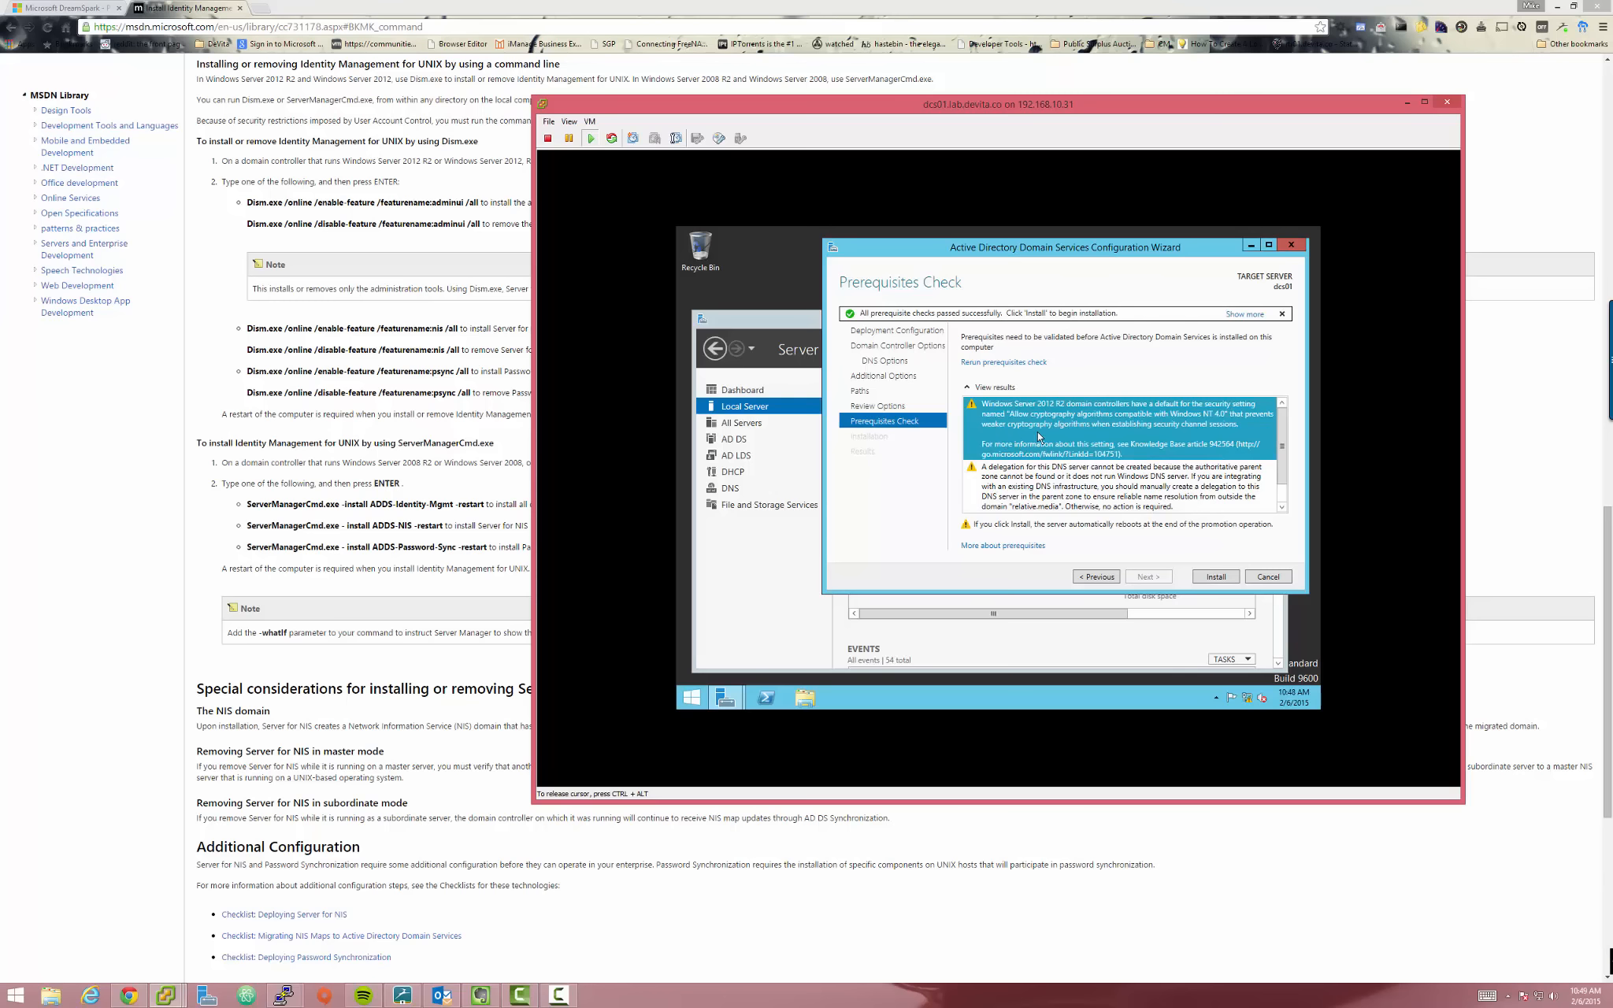
{"action": "scroll", "coordinate": [1283, 429], "scroll_direction": "down", "scroll_amount": 1}
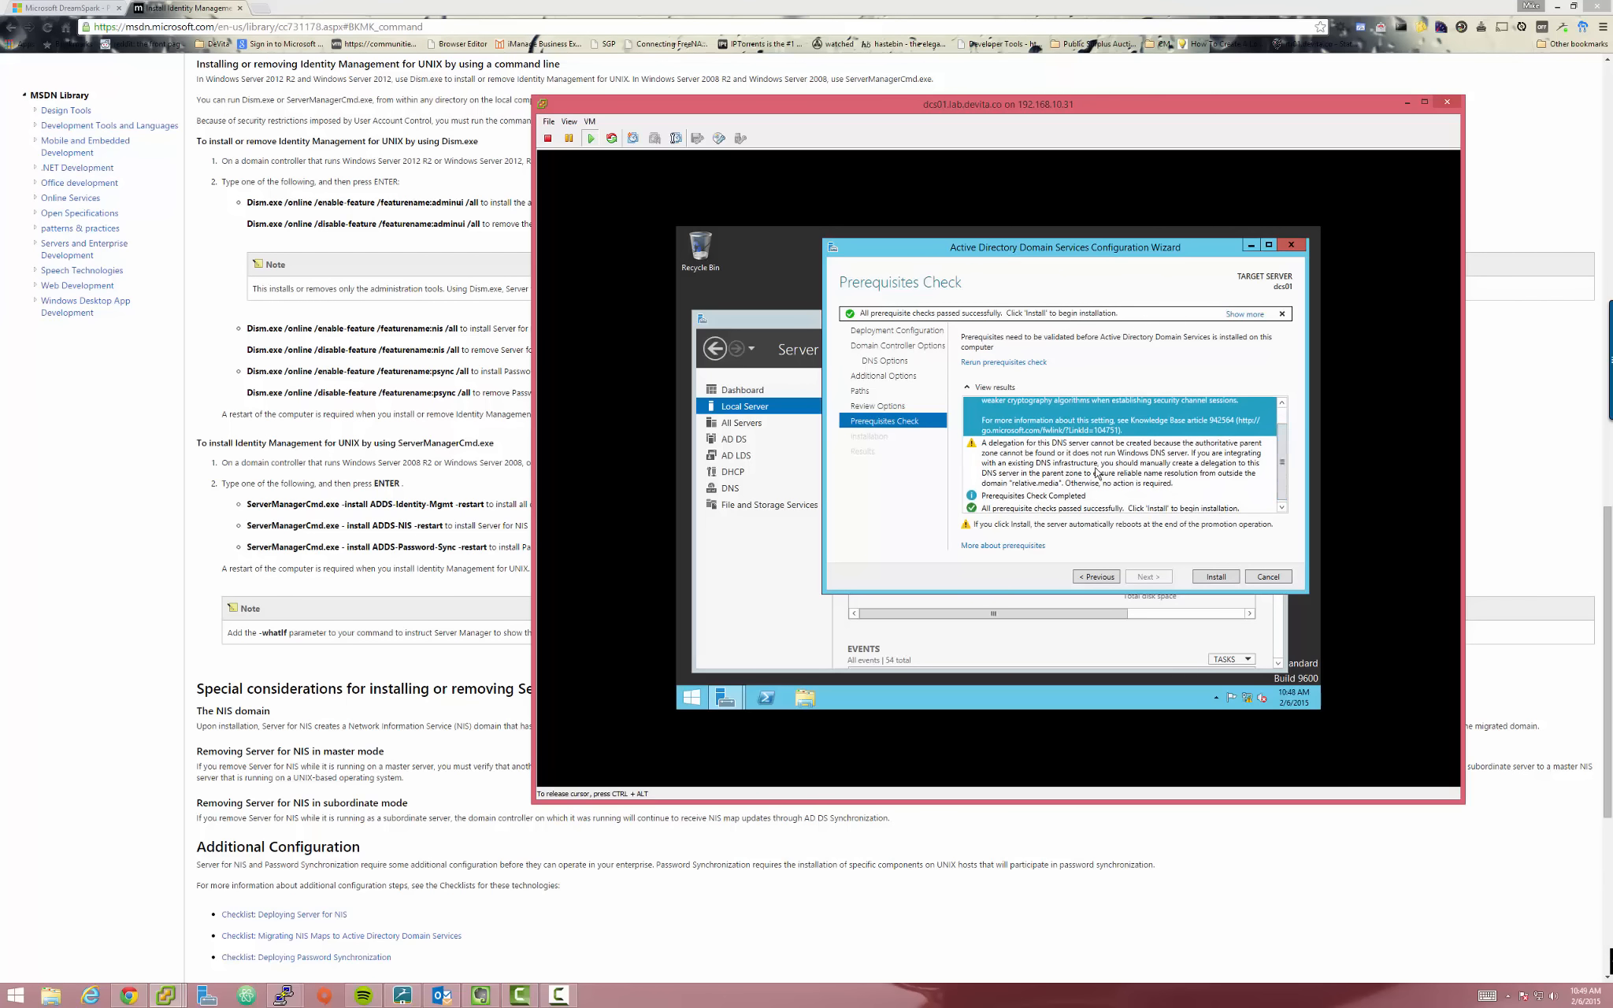
{"action": "left_click", "coordinate": [1001, 465]}
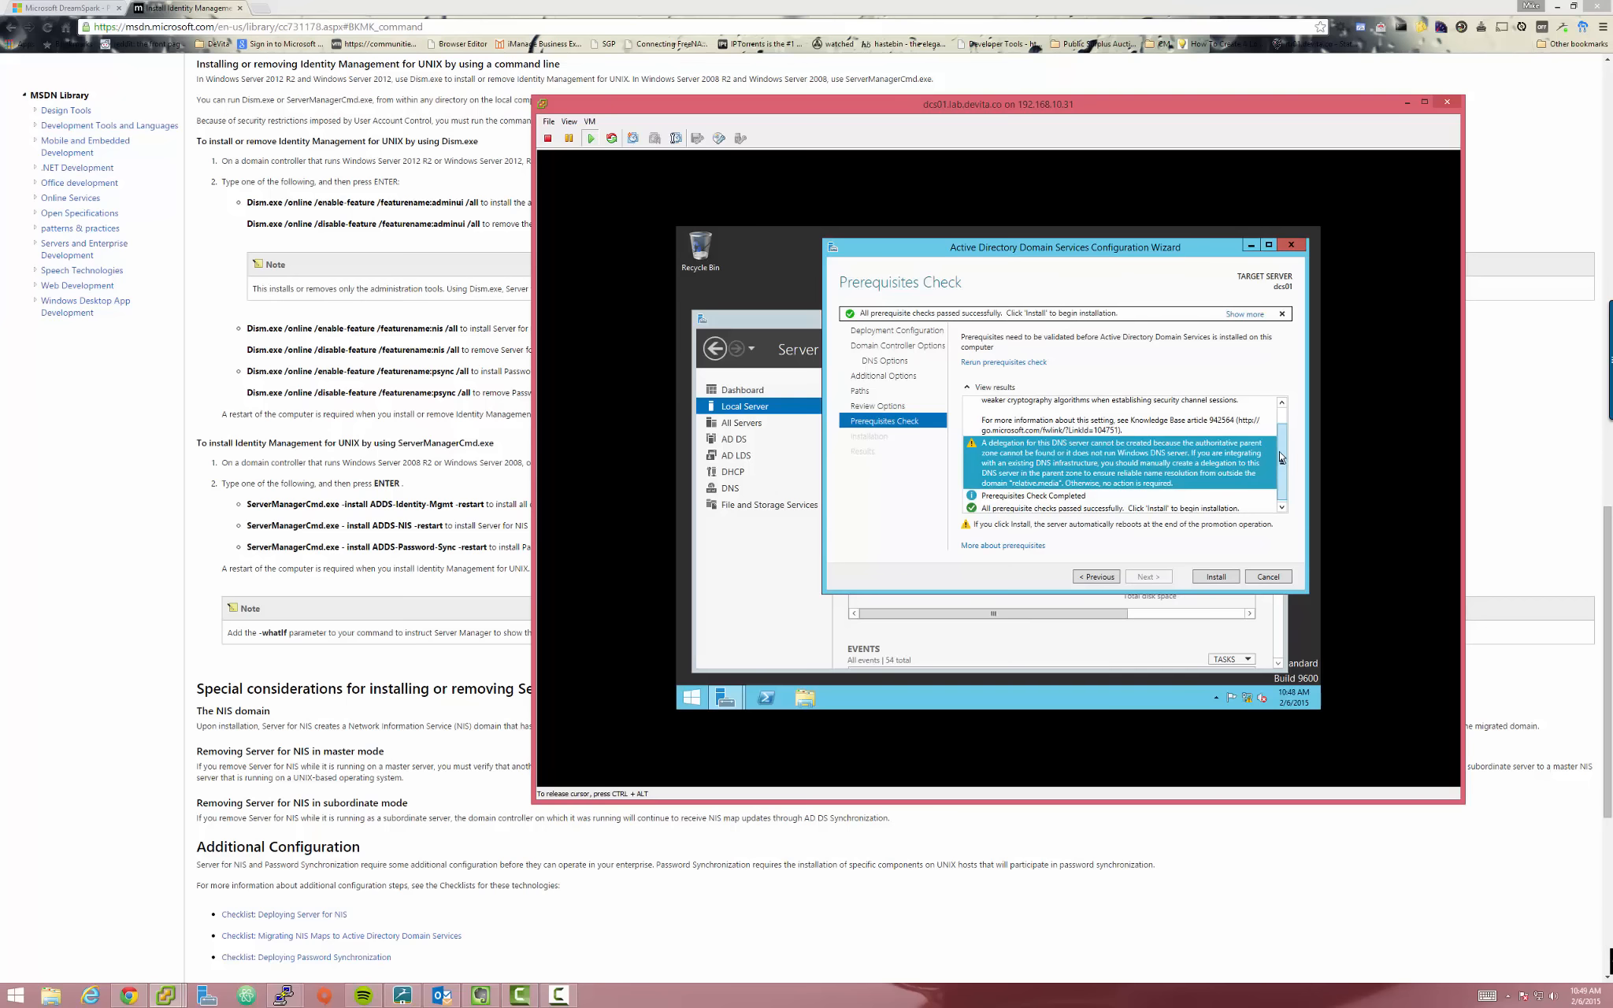
{"action": "left_click_drag", "start_coordinate": [1280, 450], "coordinate": [1279, 462]}
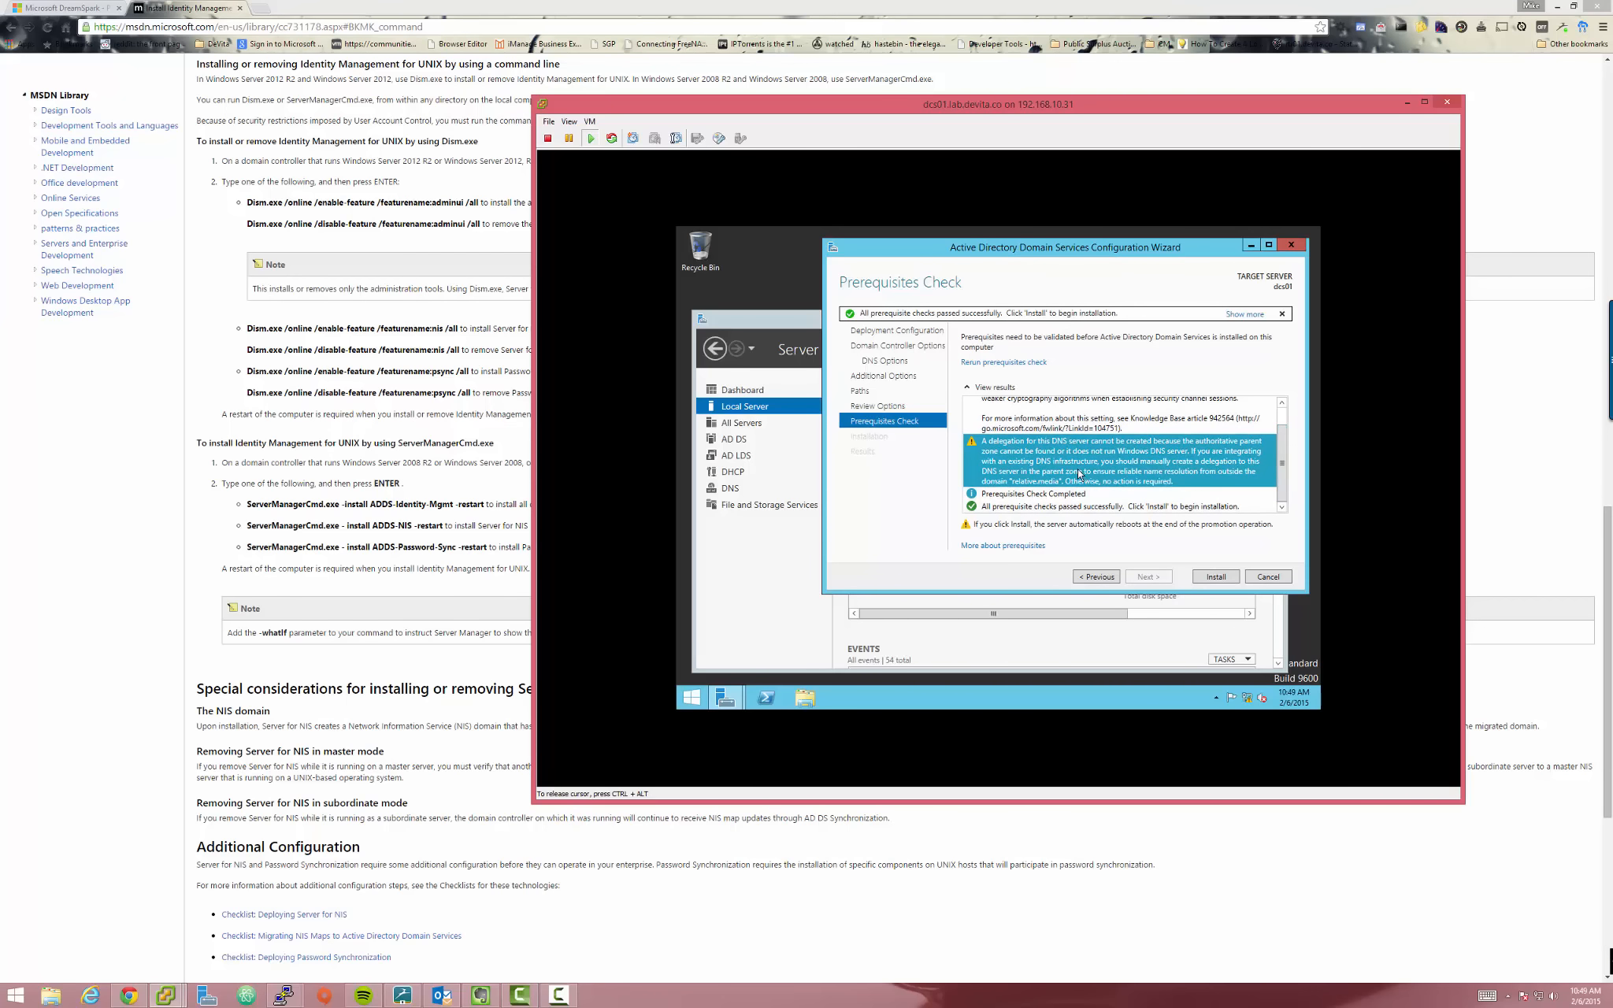
Install AD DS on dcs01 and, after the reboot, sign back in as administrator
{"action": "left_click", "coordinate": [1215, 577]}
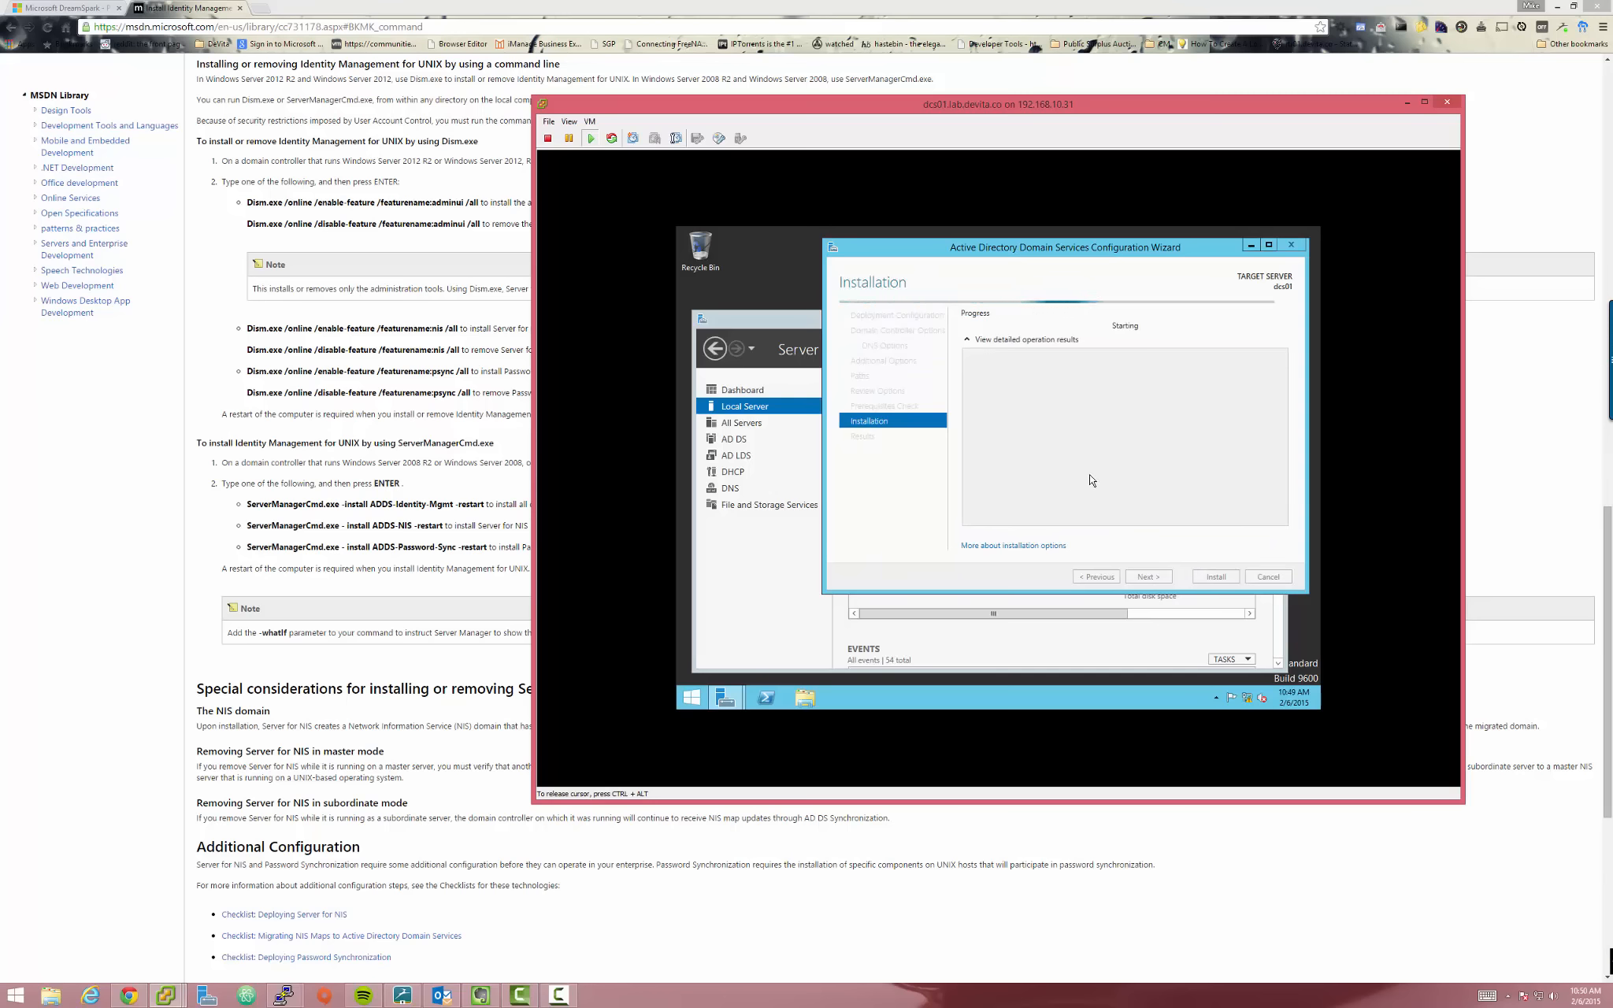
{"action": "left_click_drag", "start_coordinate": [1003, 103], "coordinate": [842, 109]}
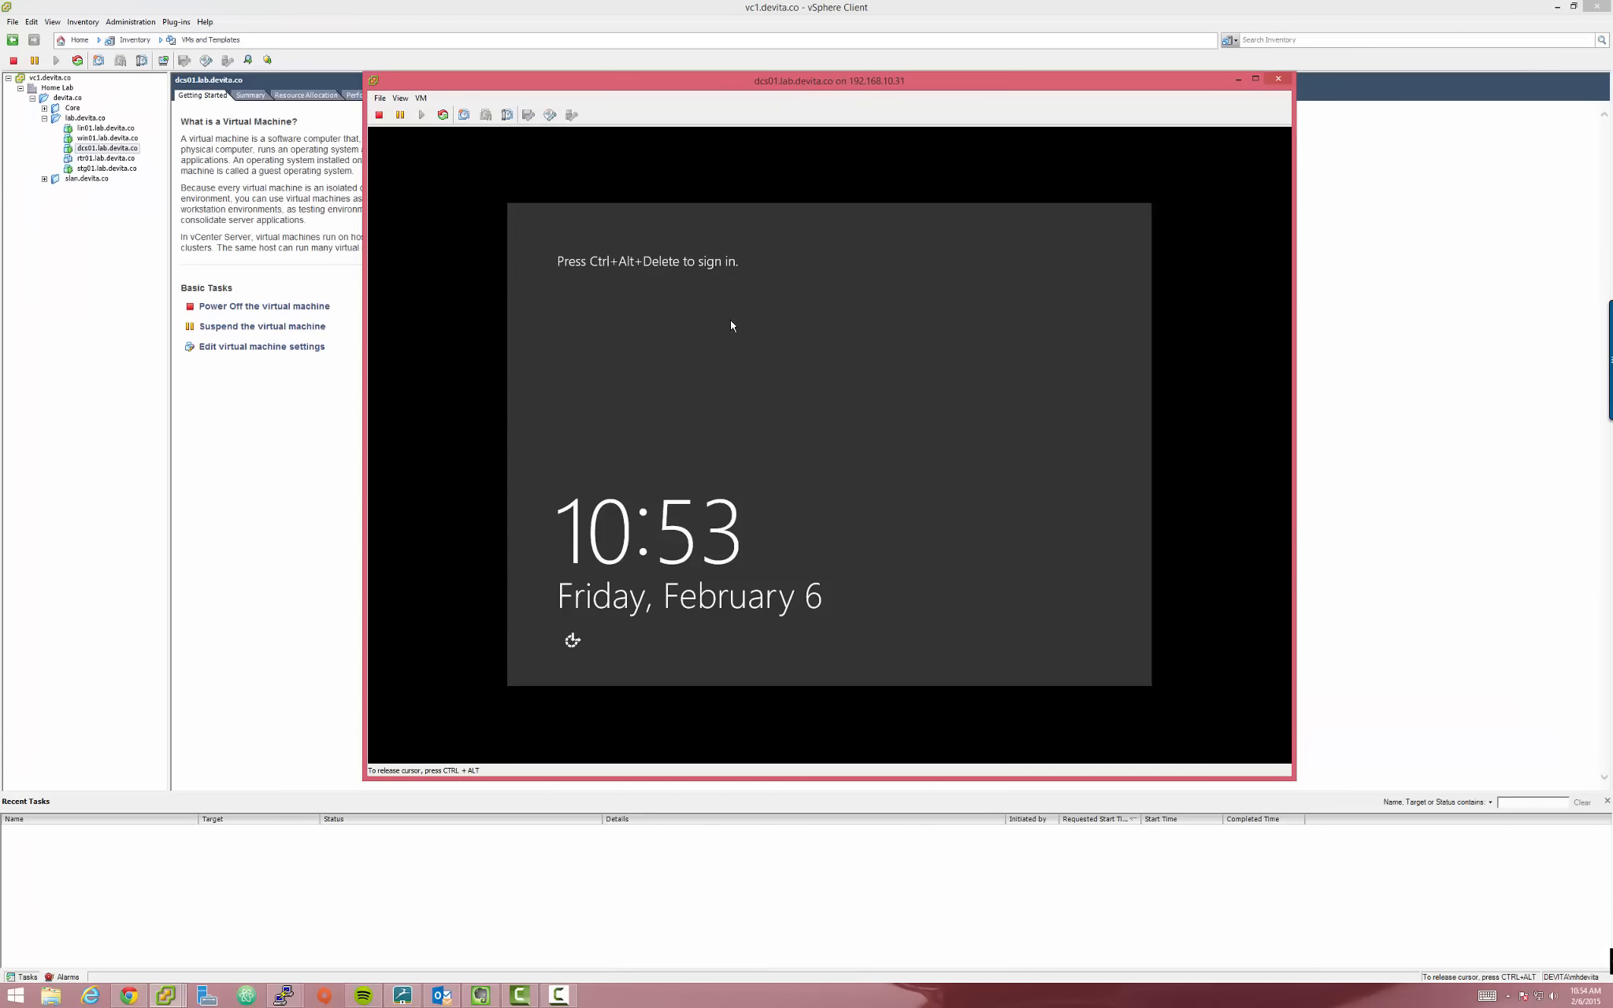
{"action": "key", "text": "ctrl+alt+Insert"}
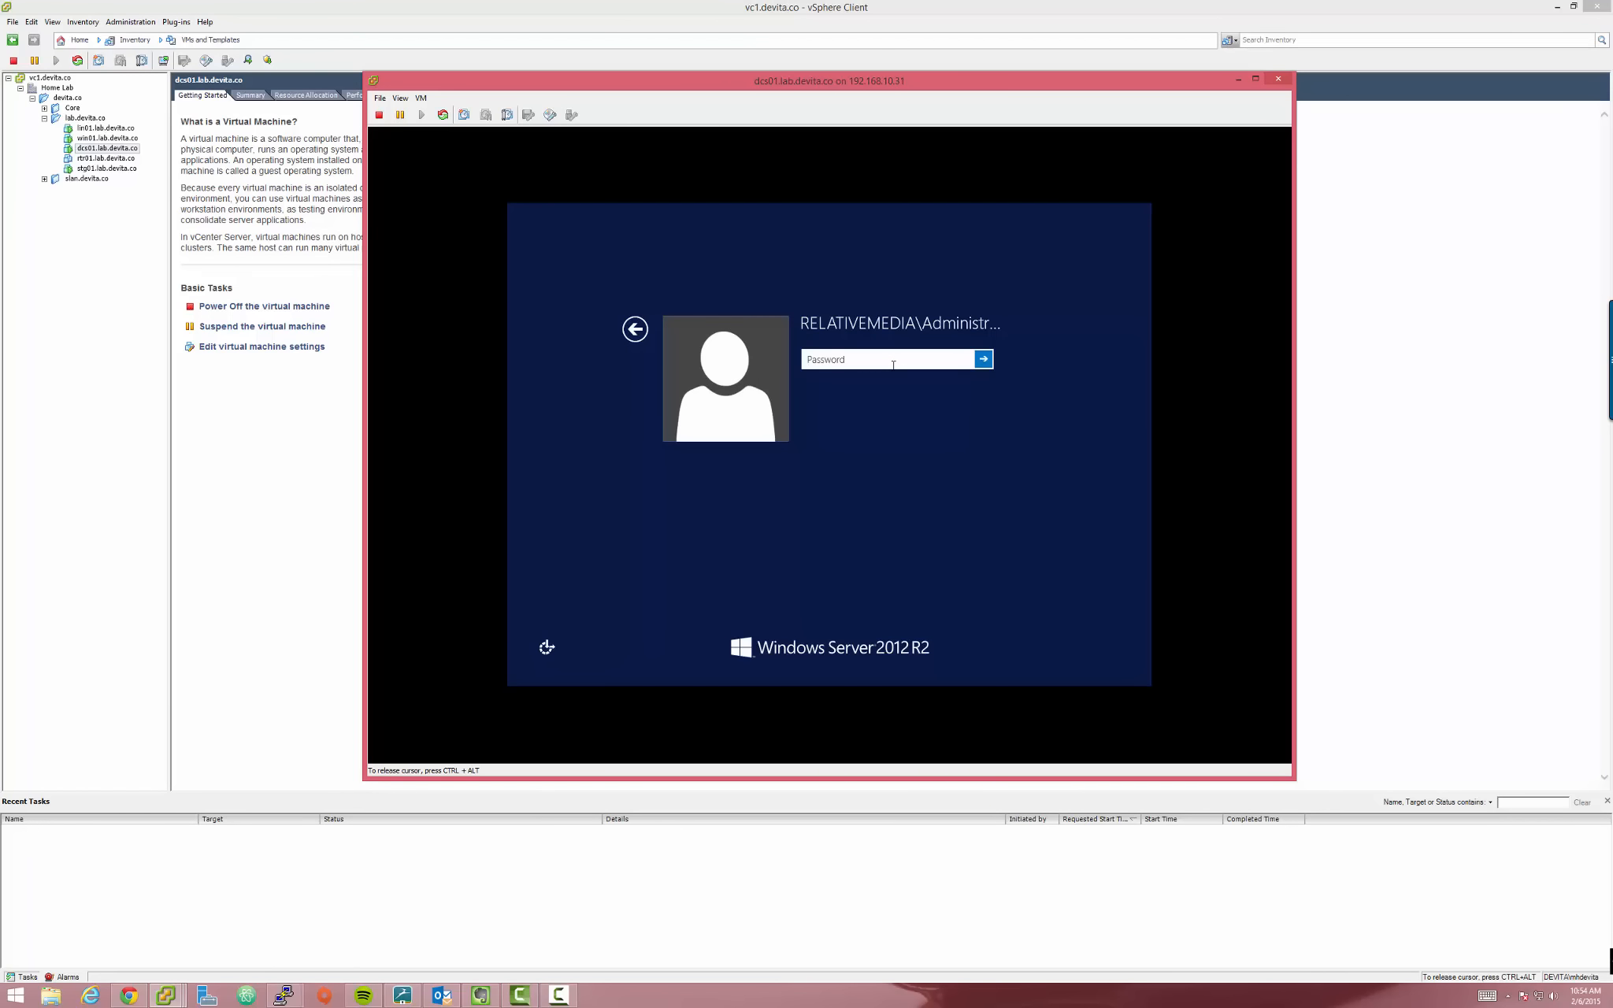
{"action": "type", "text": "•••••••"}
{"action": "key", "text": "Return"}
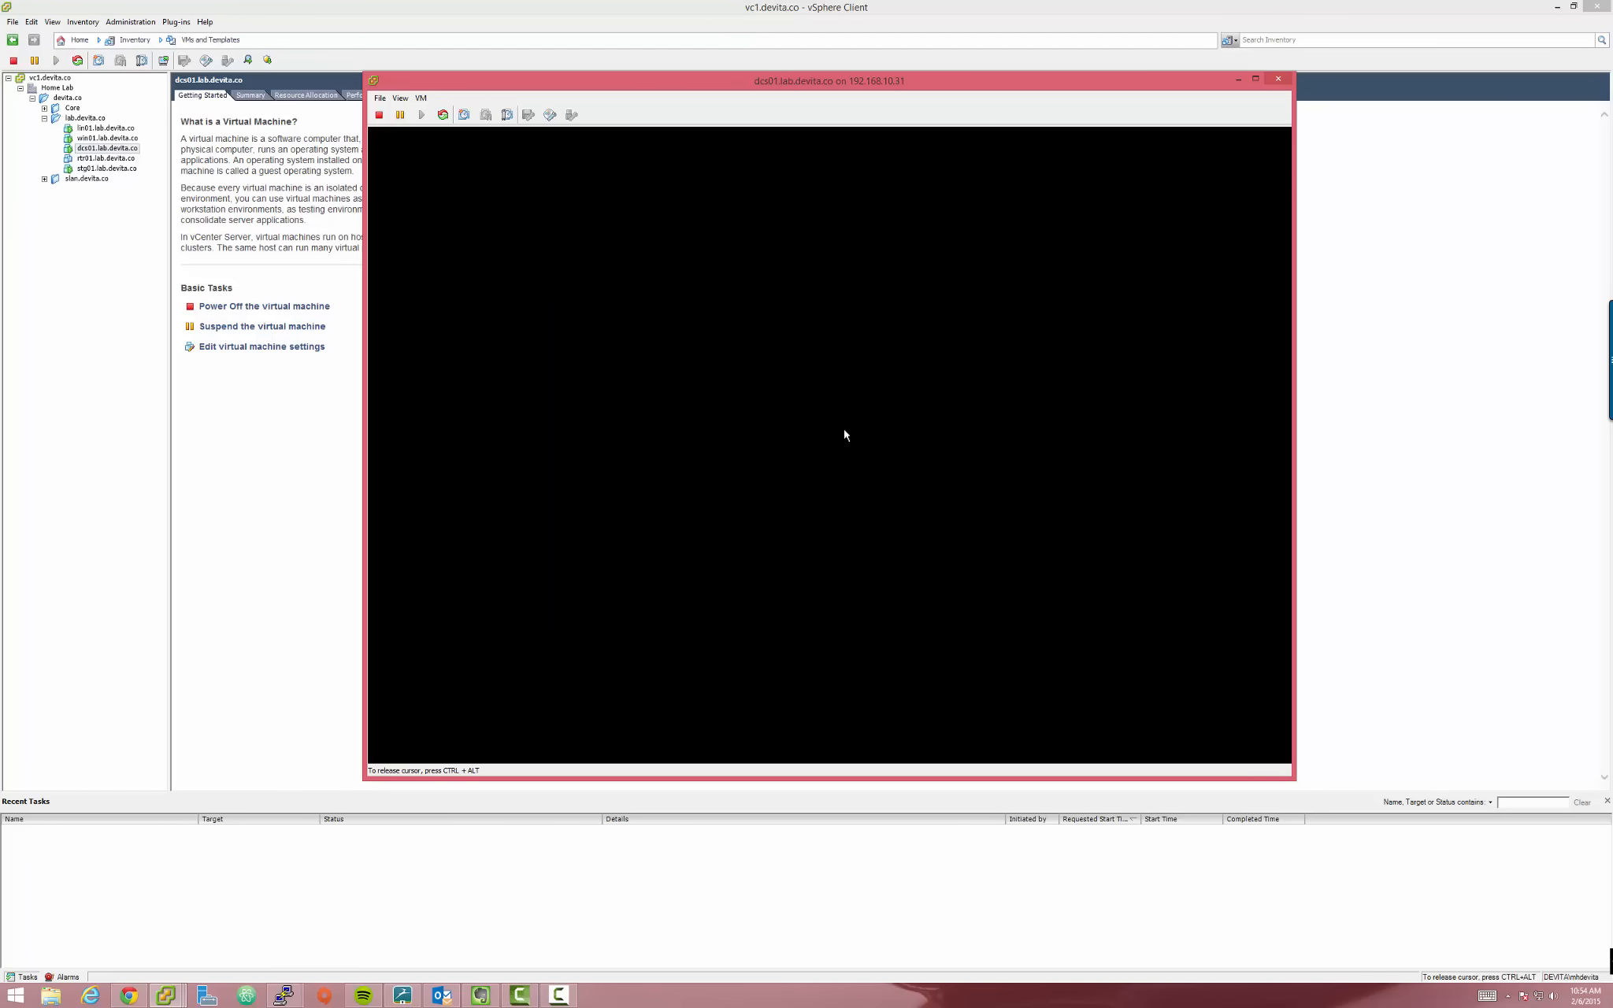
{"action": "left_click_drag", "start_coordinate": [667, 80], "coordinate": [512, 81]}
{"action": "left_click_drag", "start_coordinate": [668, 89], "coordinate": [790, 77]}
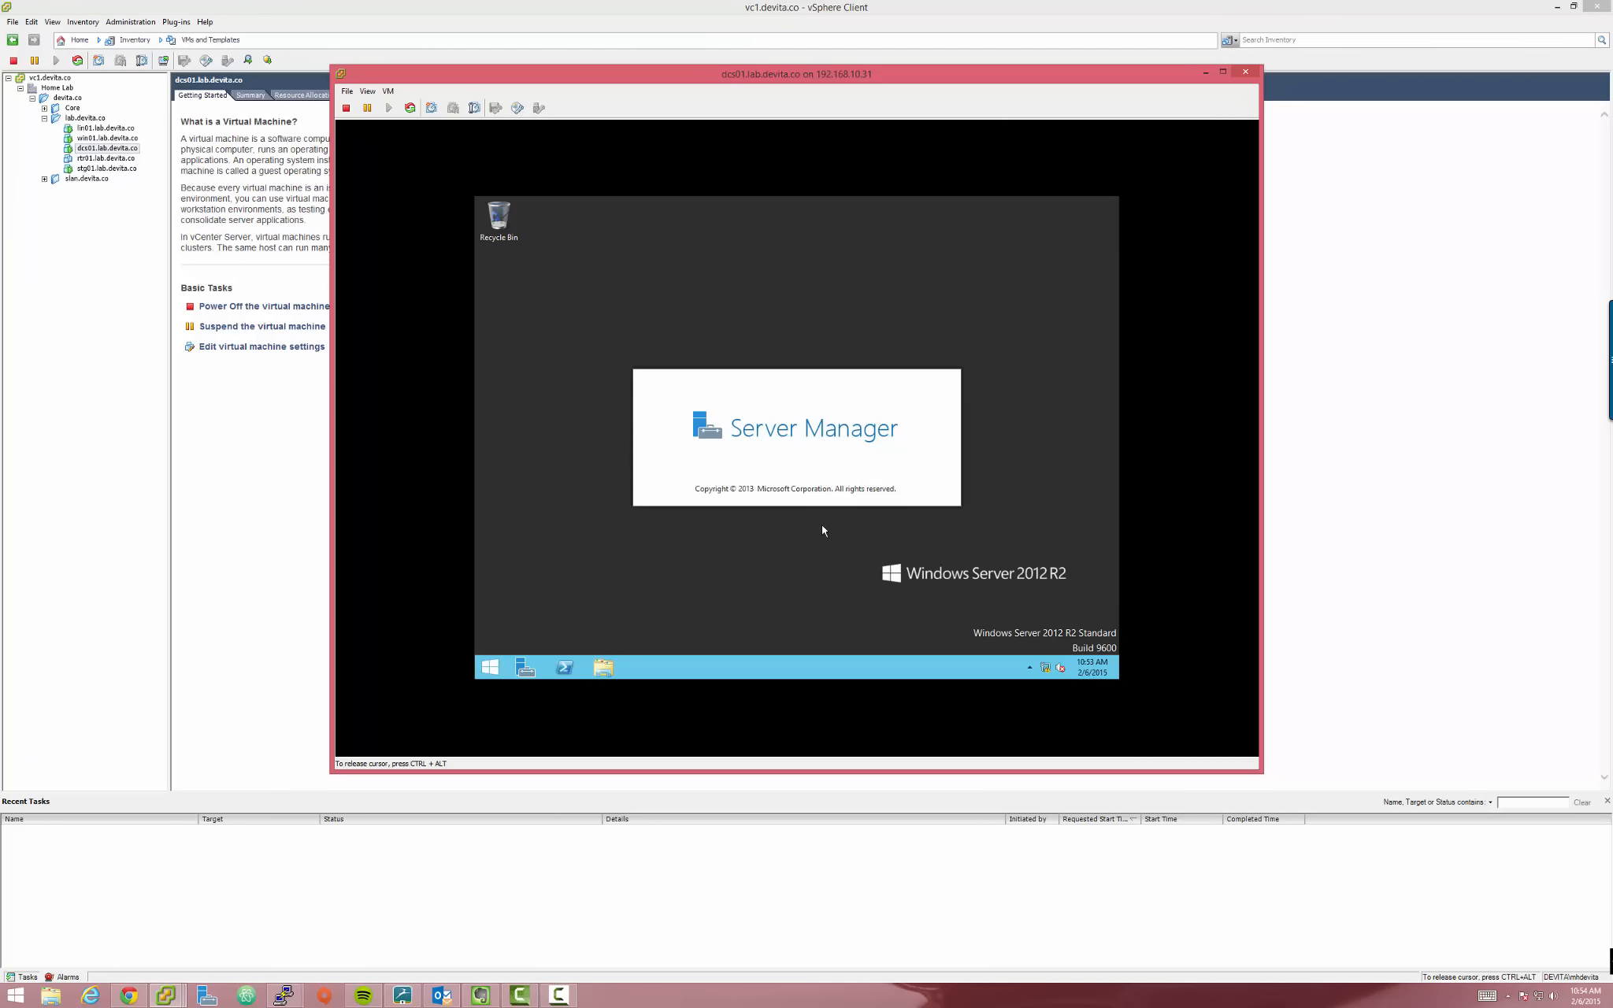
{"action": "left_click_drag", "start_coordinate": [760, 78], "coordinate": [605, 89]}
Check Server Manager's Manage menu and notifications until the DHCP configuration warning appears
{"action": "left_click", "coordinate": [805, 253]}
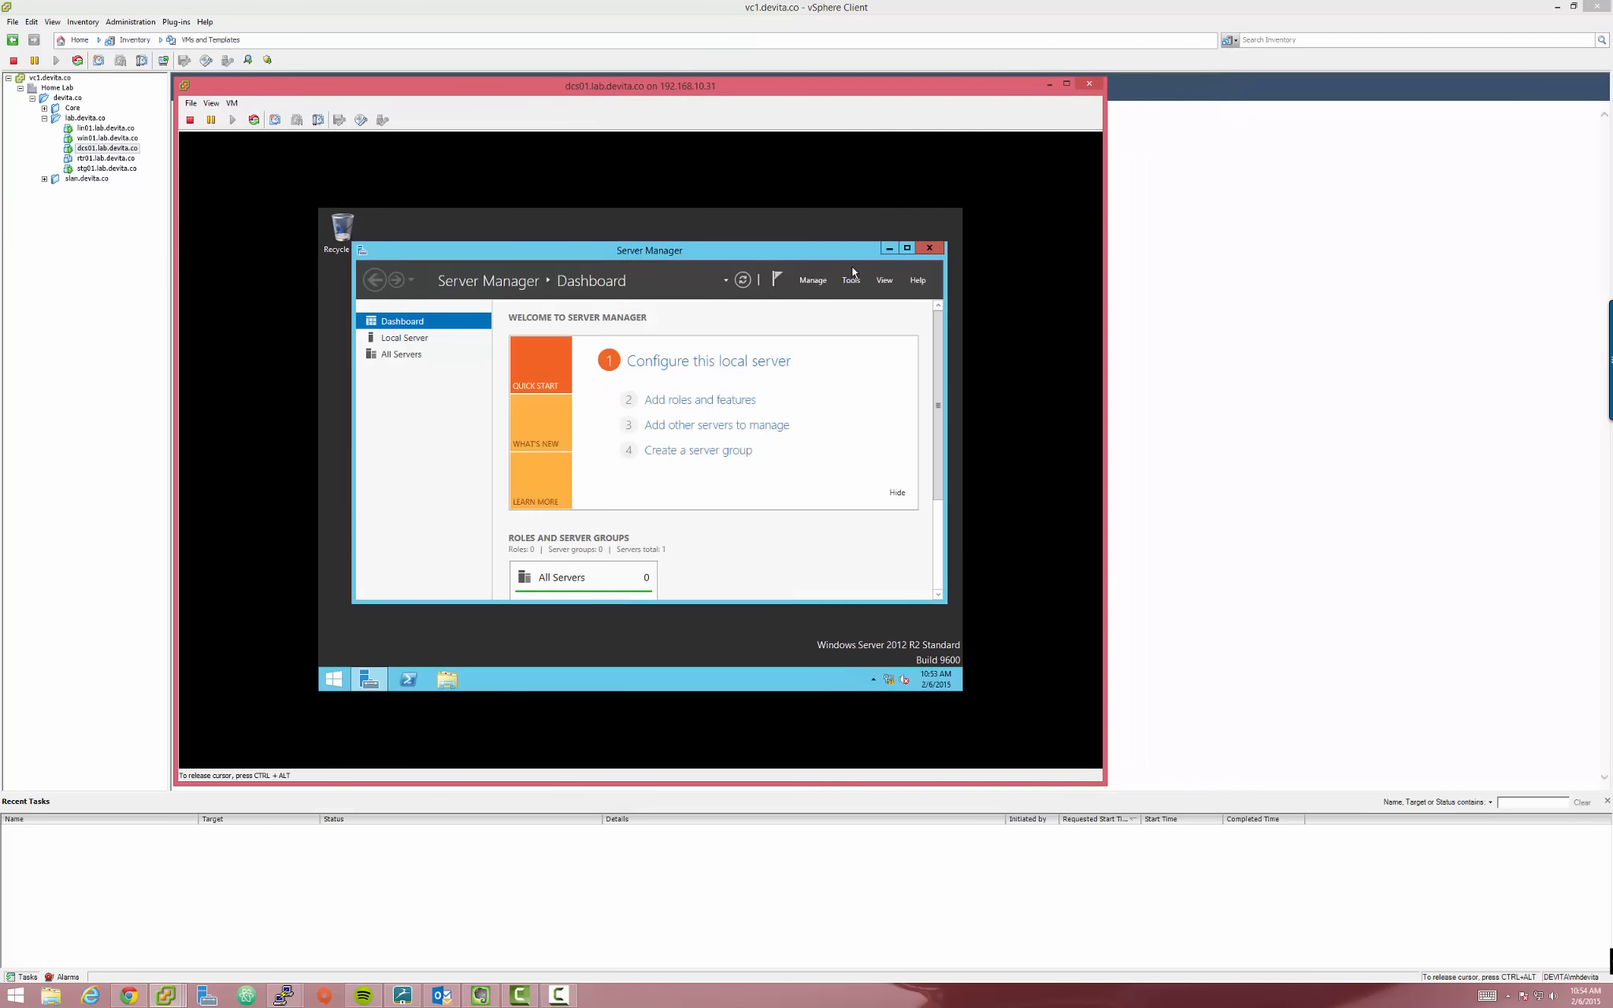
{"action": "left_click", "coordinate": [811, 280]}
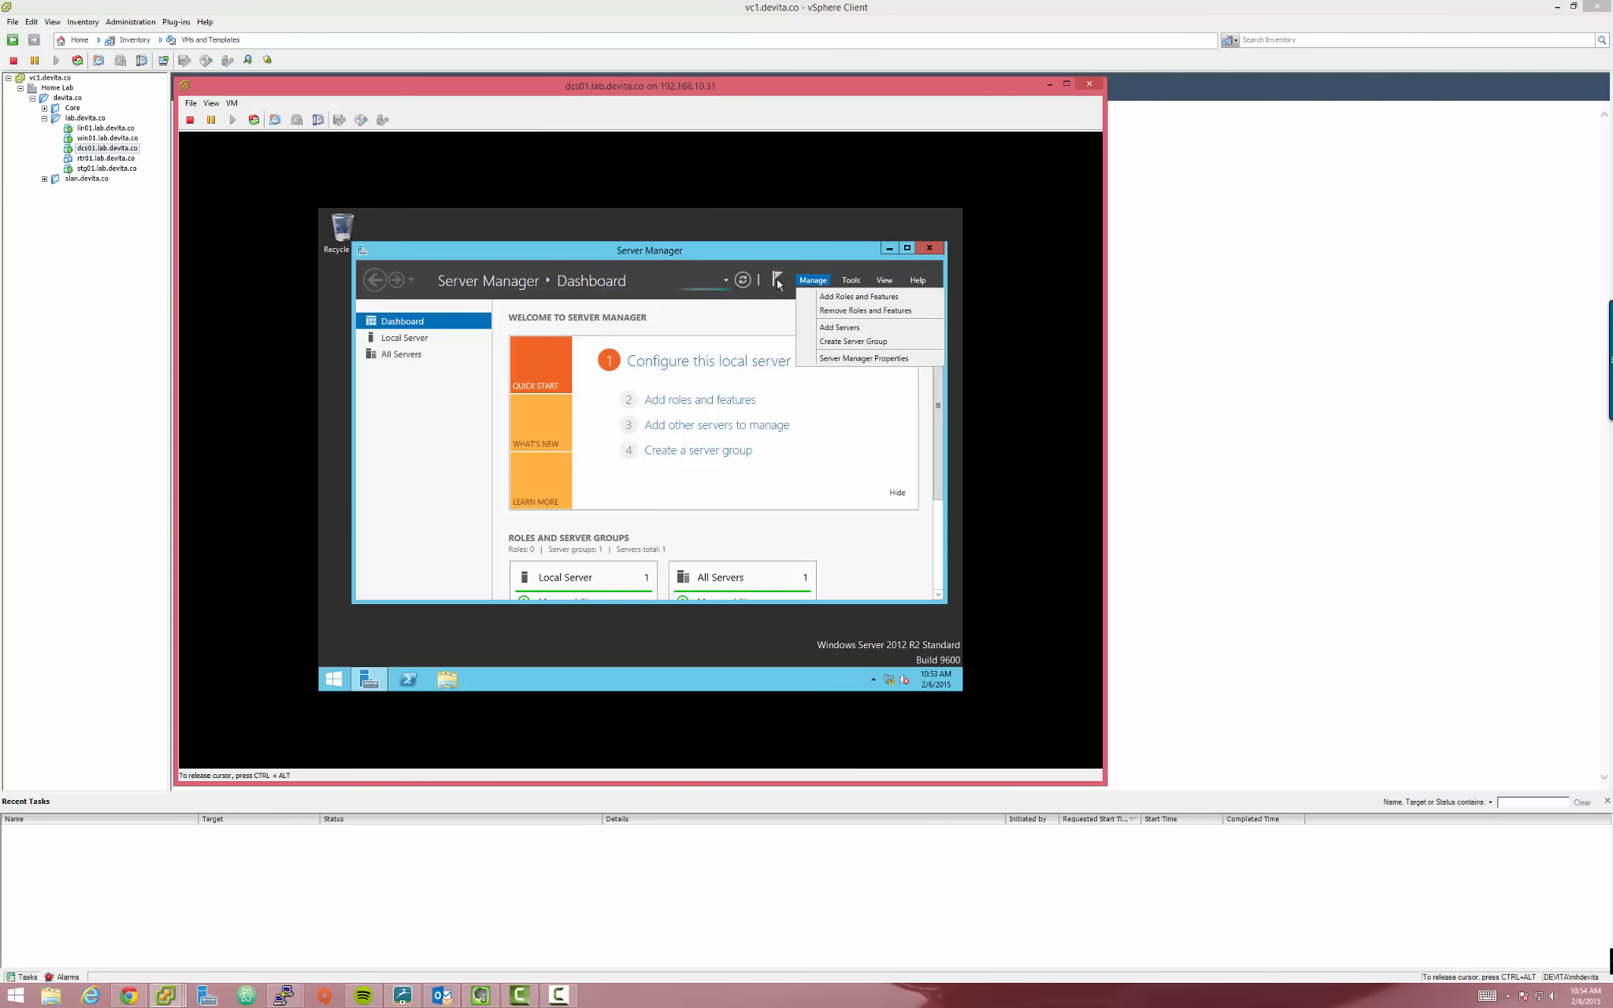
{"action": "left_click", "coordinate": [778, 283]}
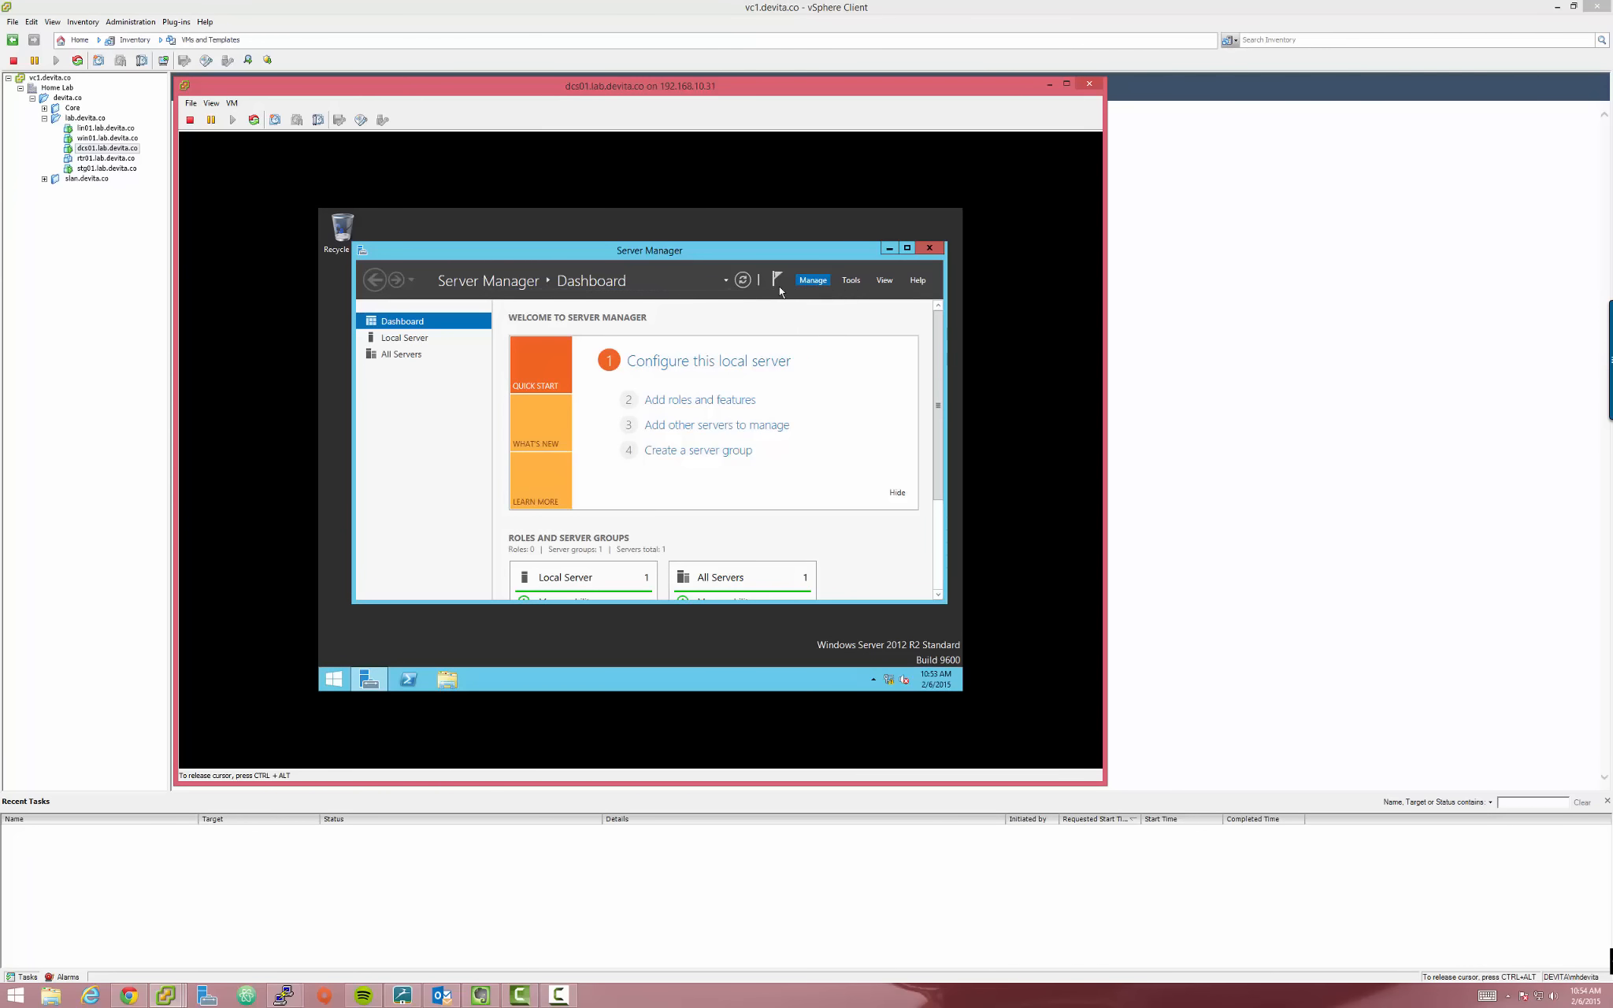
{"action": "left_click", "coordinate": [778, 277]}
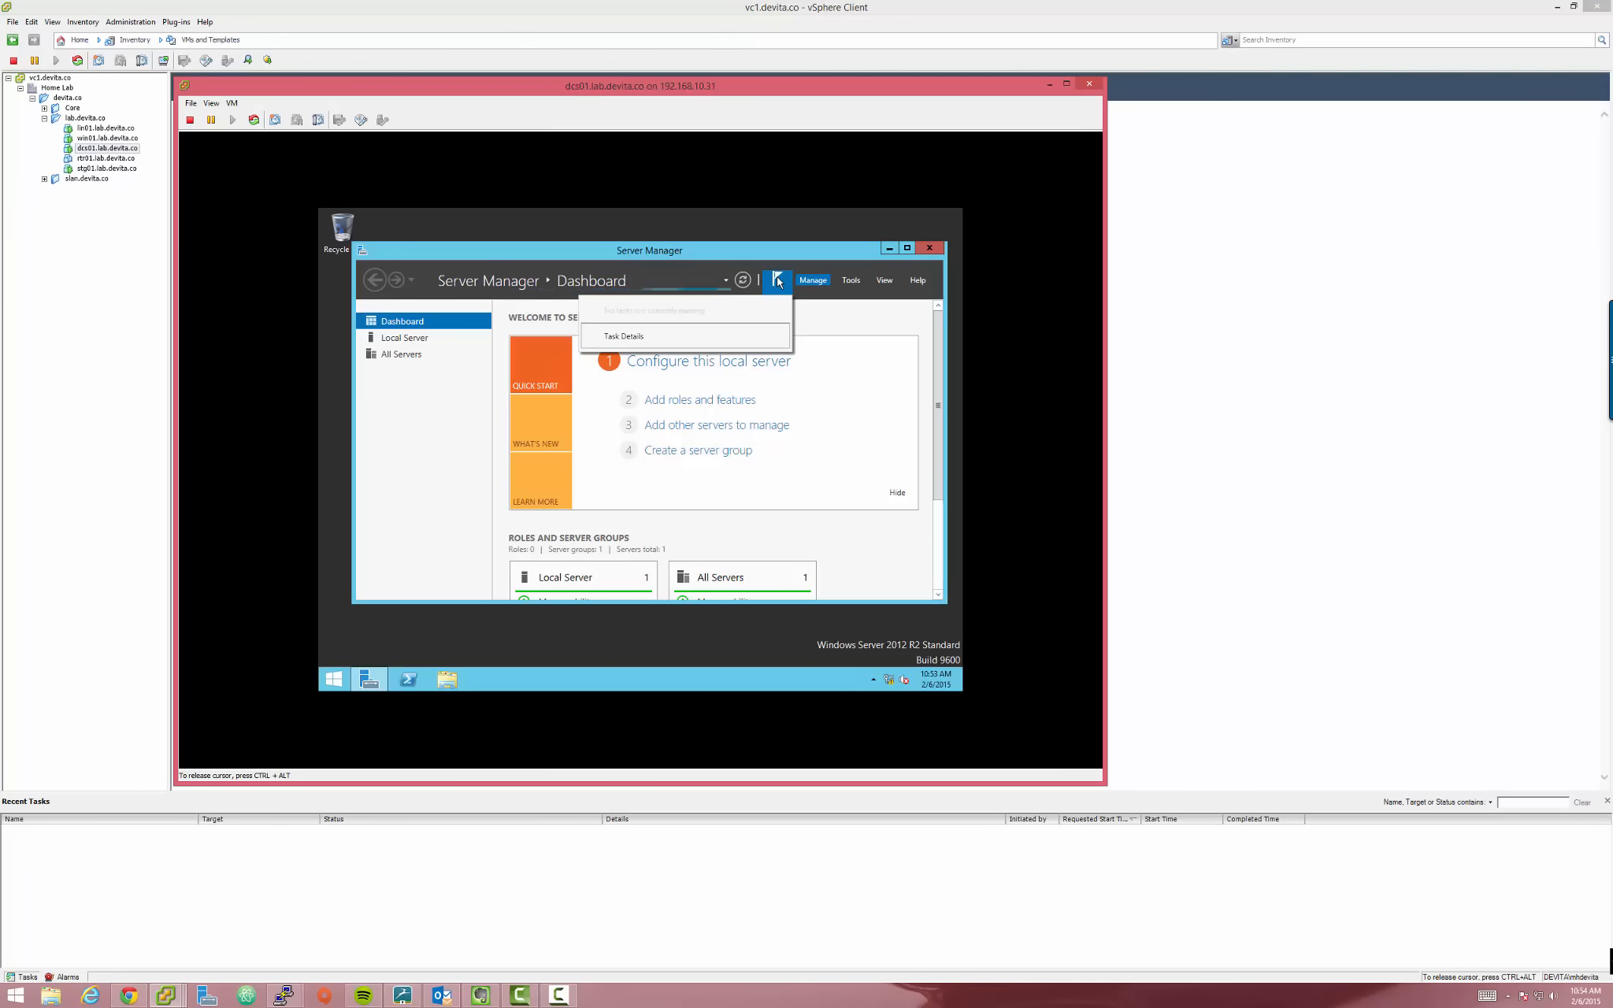
{"action": "left_click", "coordinate": [776, 277]}
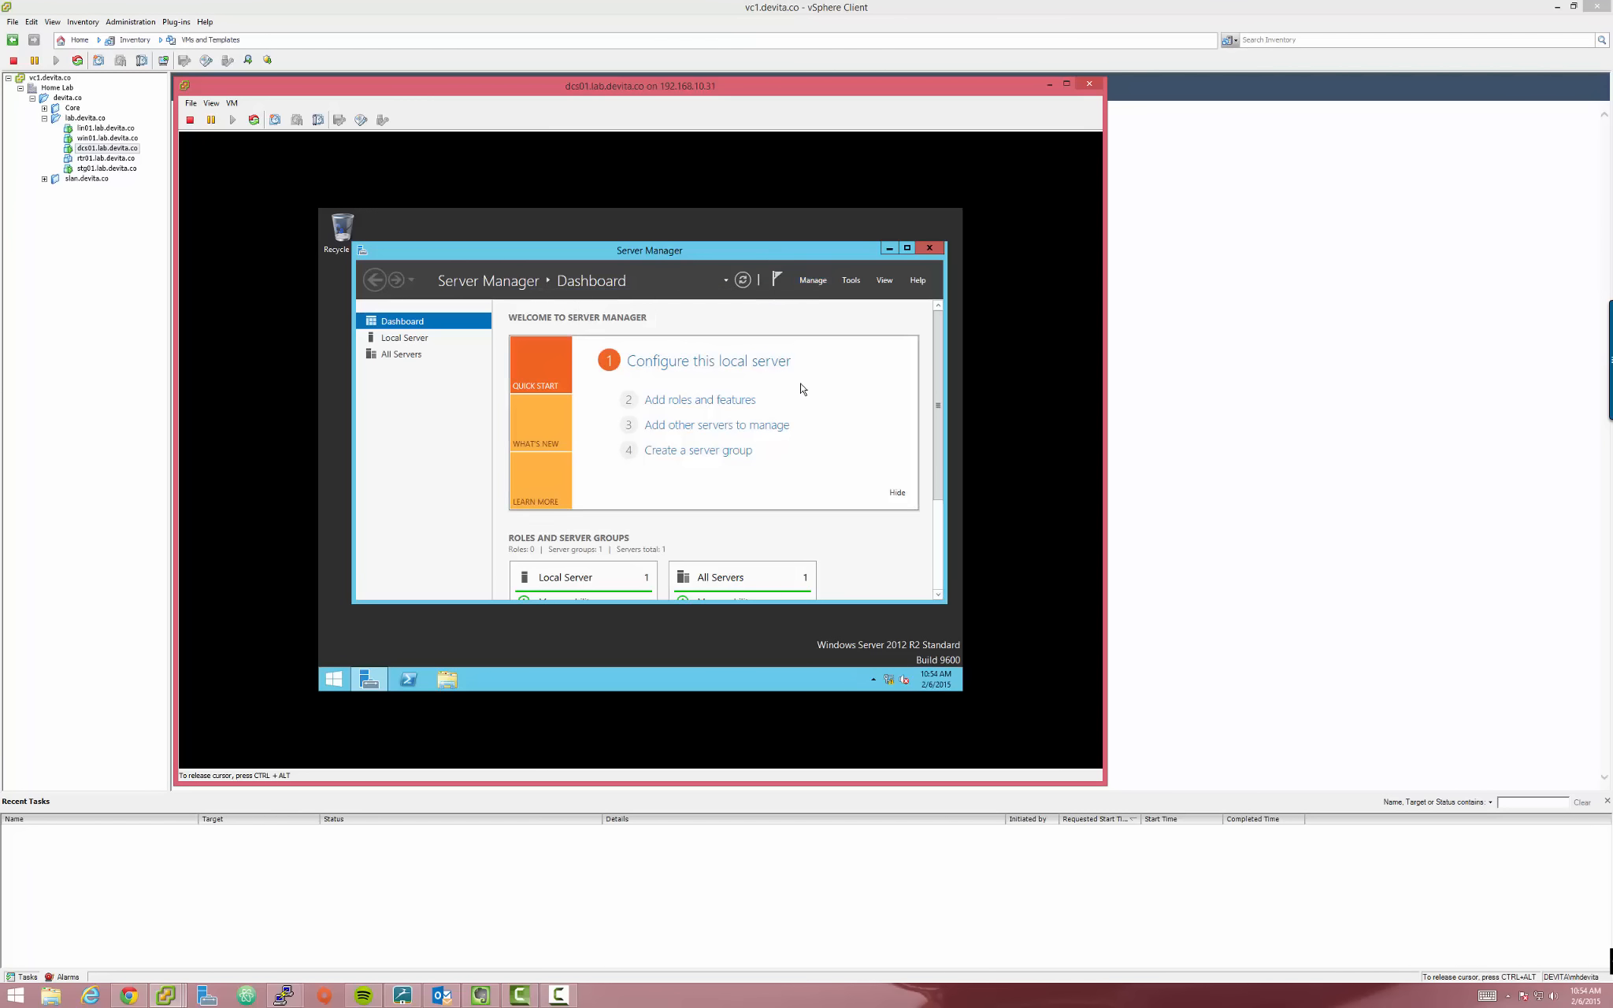
{"action": "left_click", "coordinate": [778, 282]}
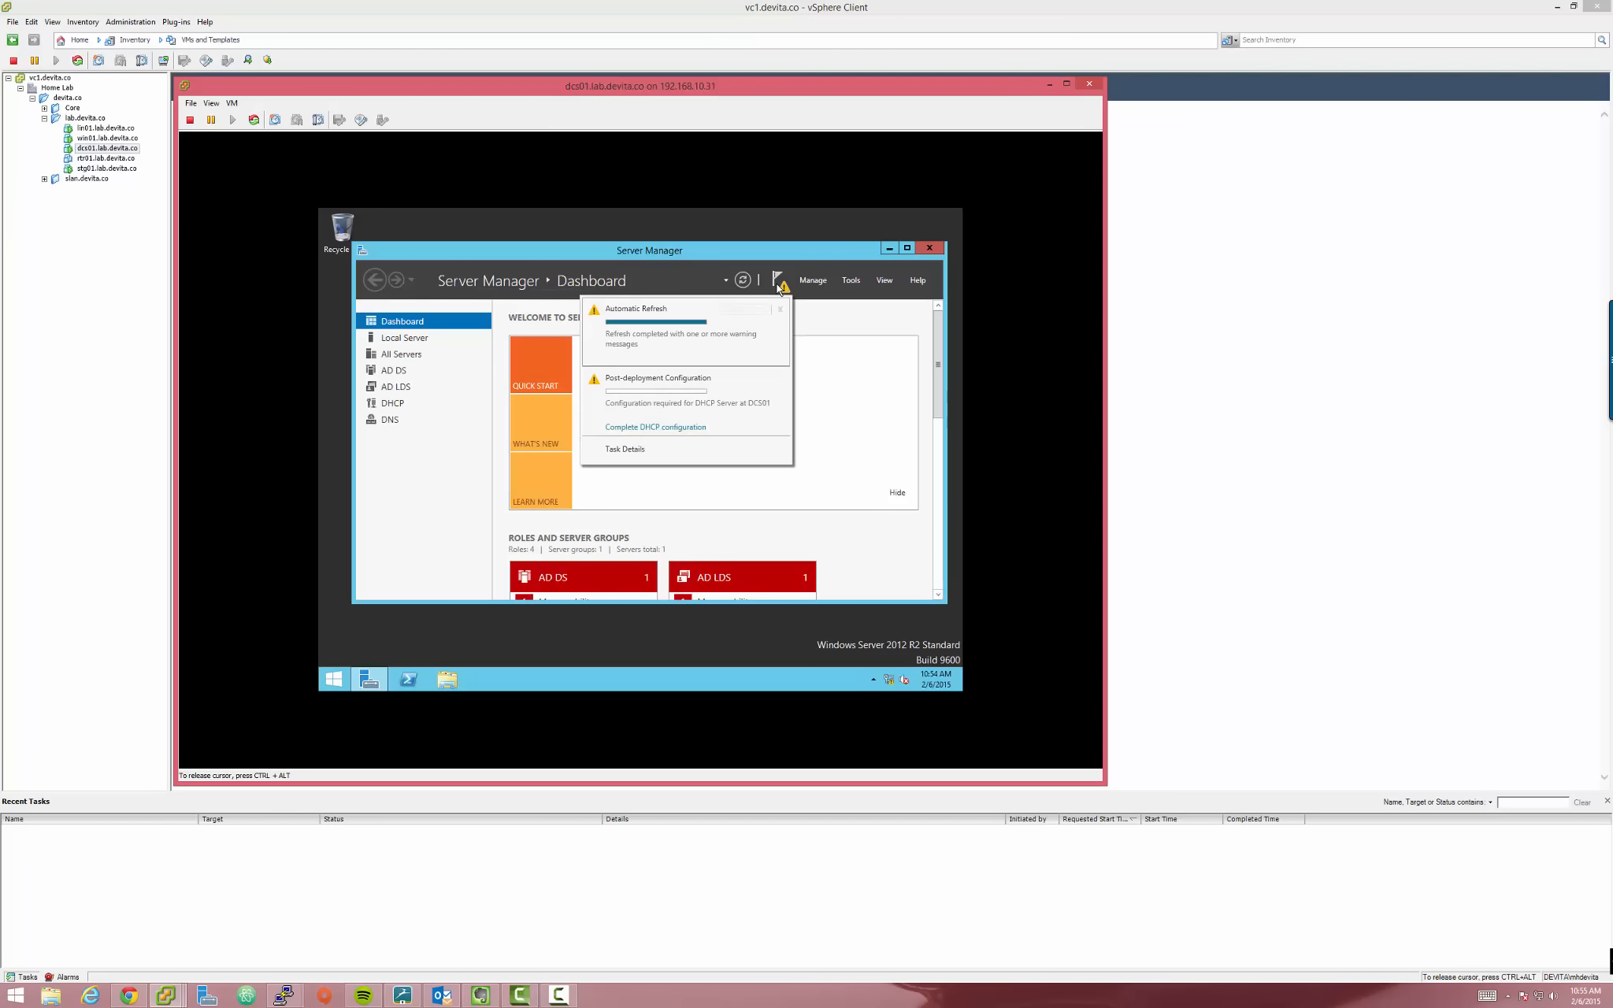
Run the DHCP post-deployment wizard with the current user's credentials, commit, and close it
{"action": "left_click", "coordinate": [649, 428]}
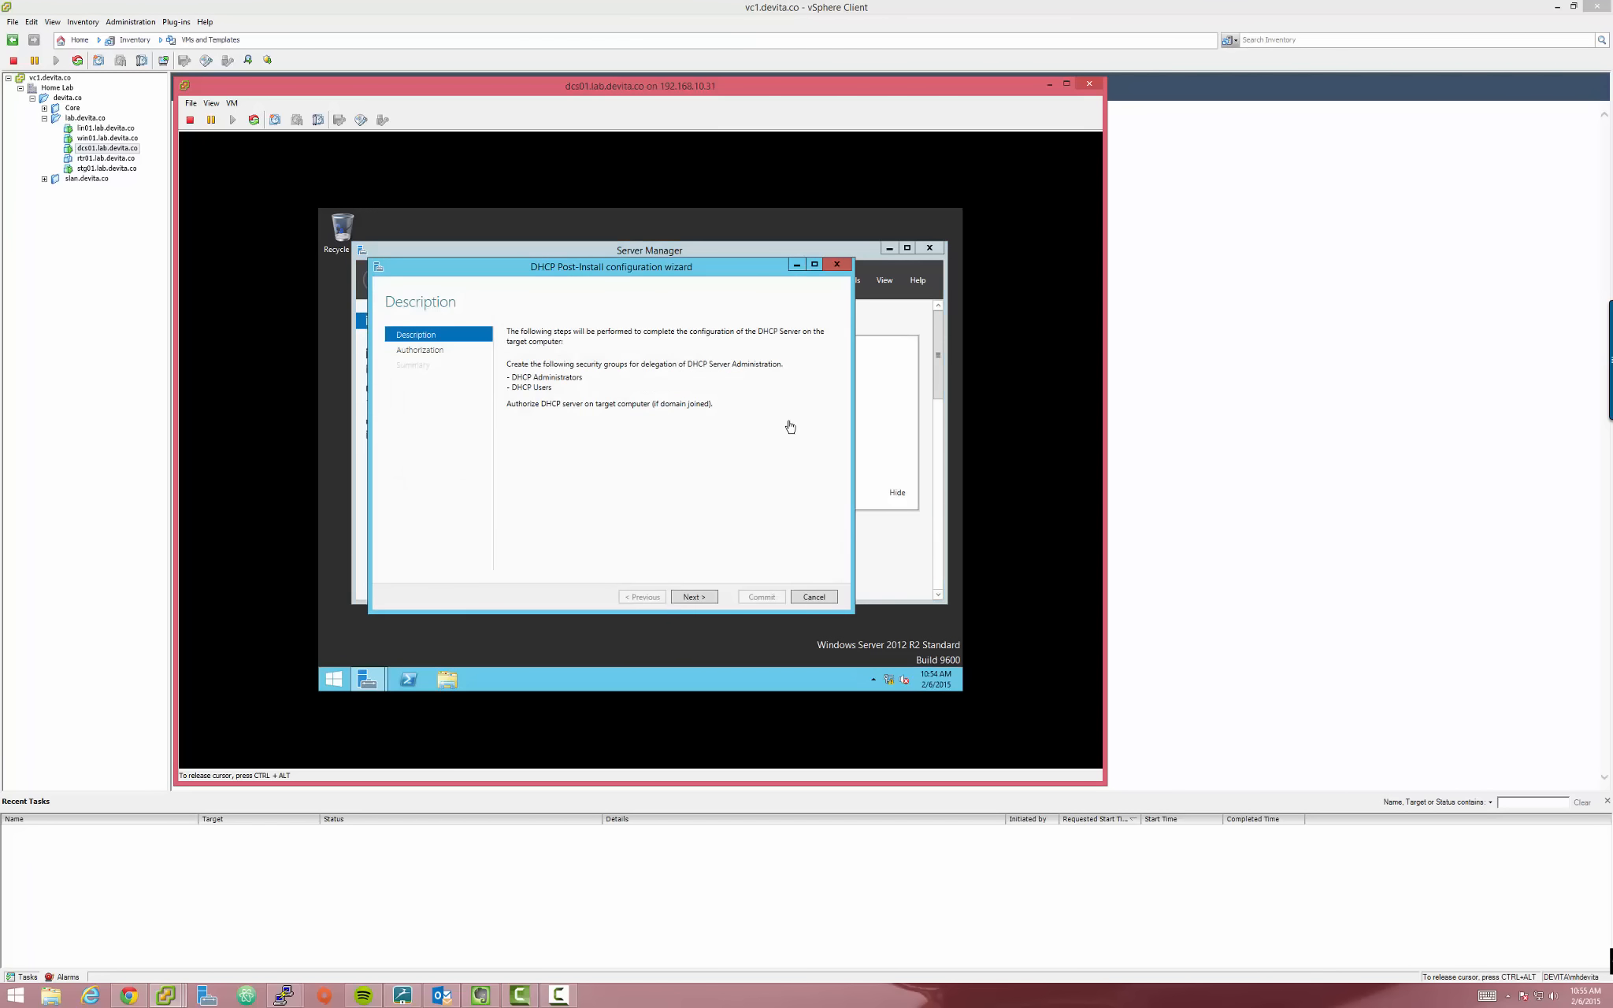
{"action": "left_click", "coordinate": [691, 596]}
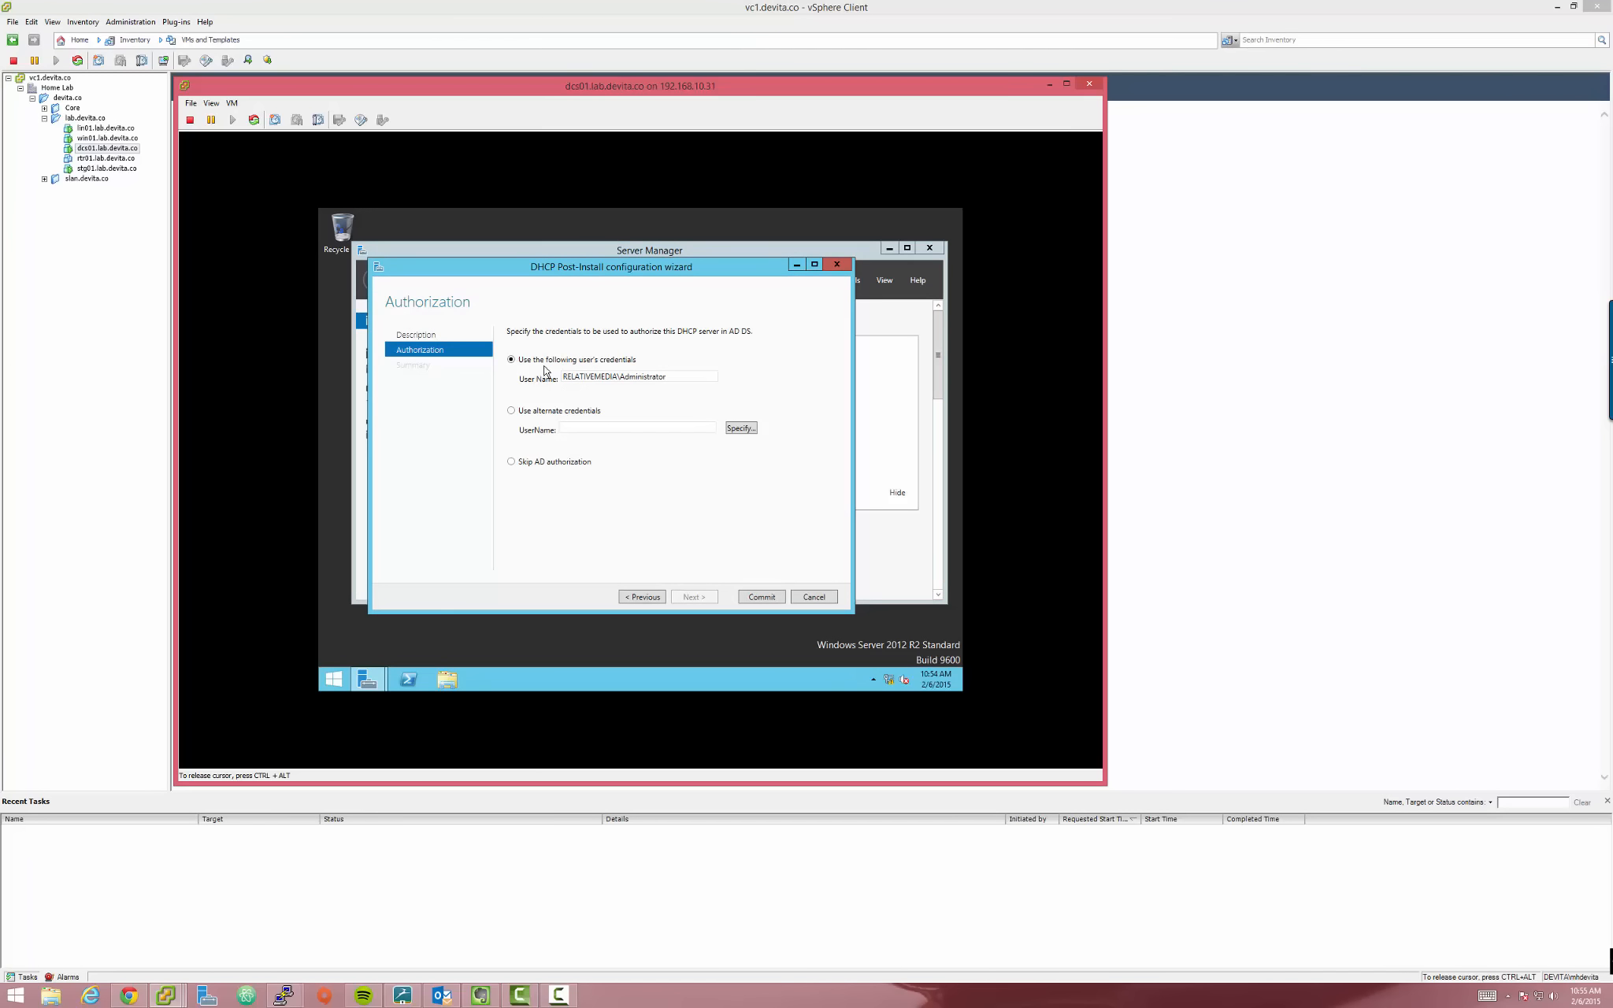
{"action": "double_click", "coordinate": [604, 380]}
{"action": "left_click_drag", "start_coordinate": [678, 376], "coordinate": [624, 381]}
{"action": "left_click", "coordinate": [764, 597]}
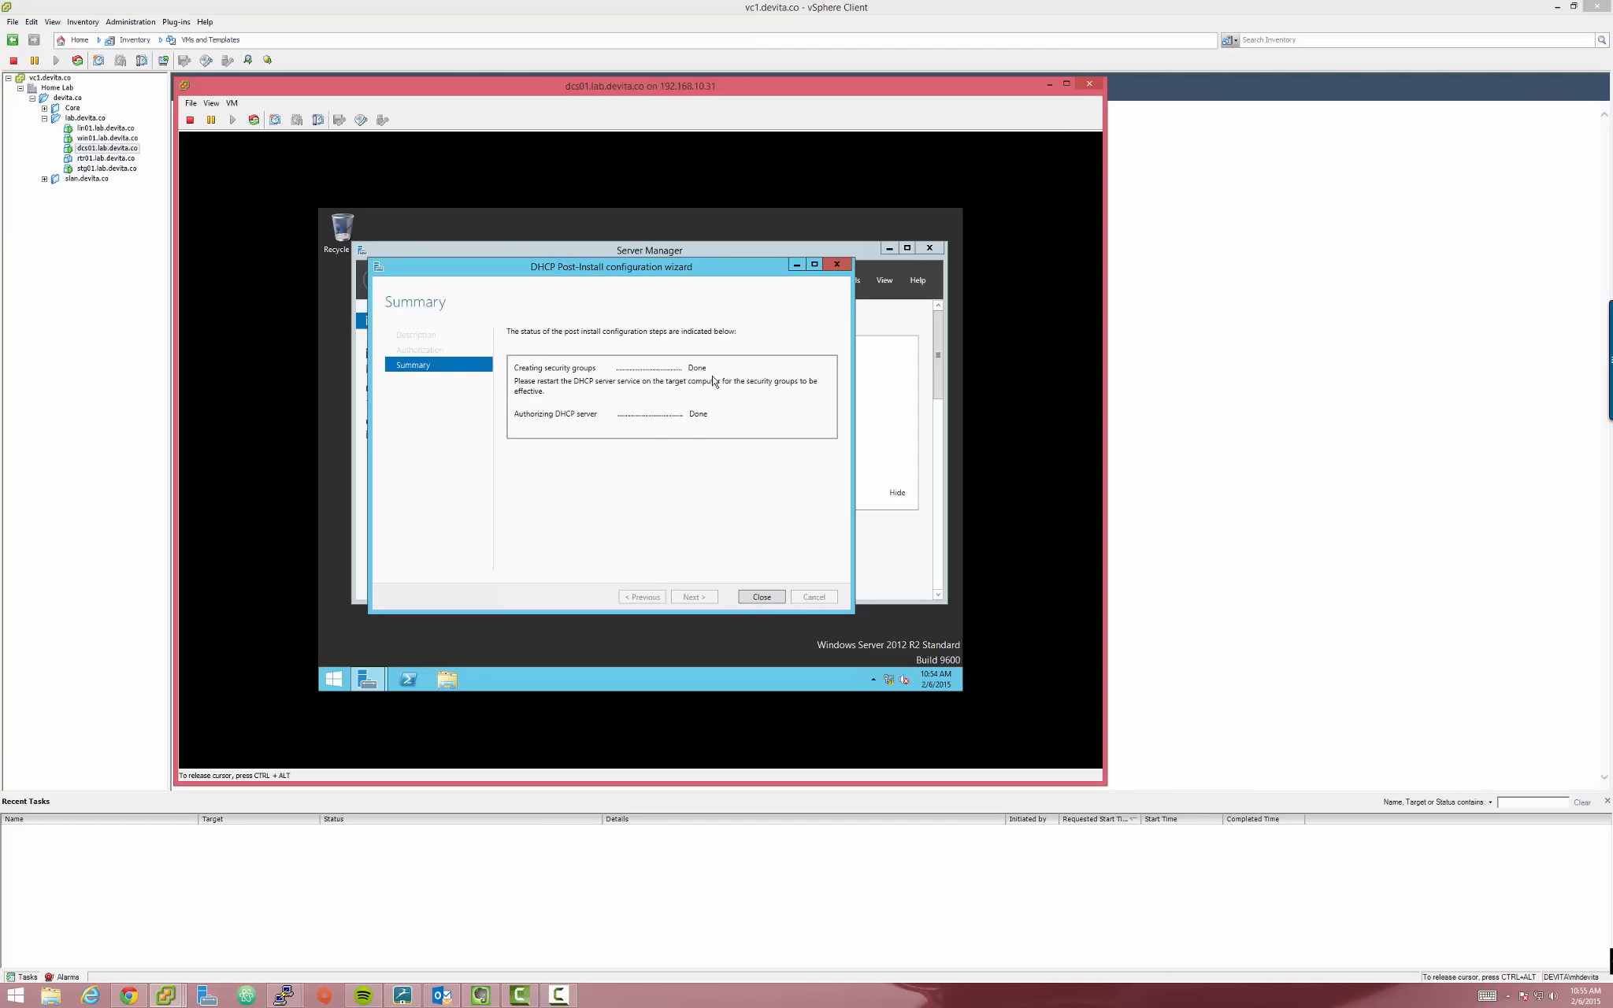
{"action": "left_click", "coordinate": [762, 597]}
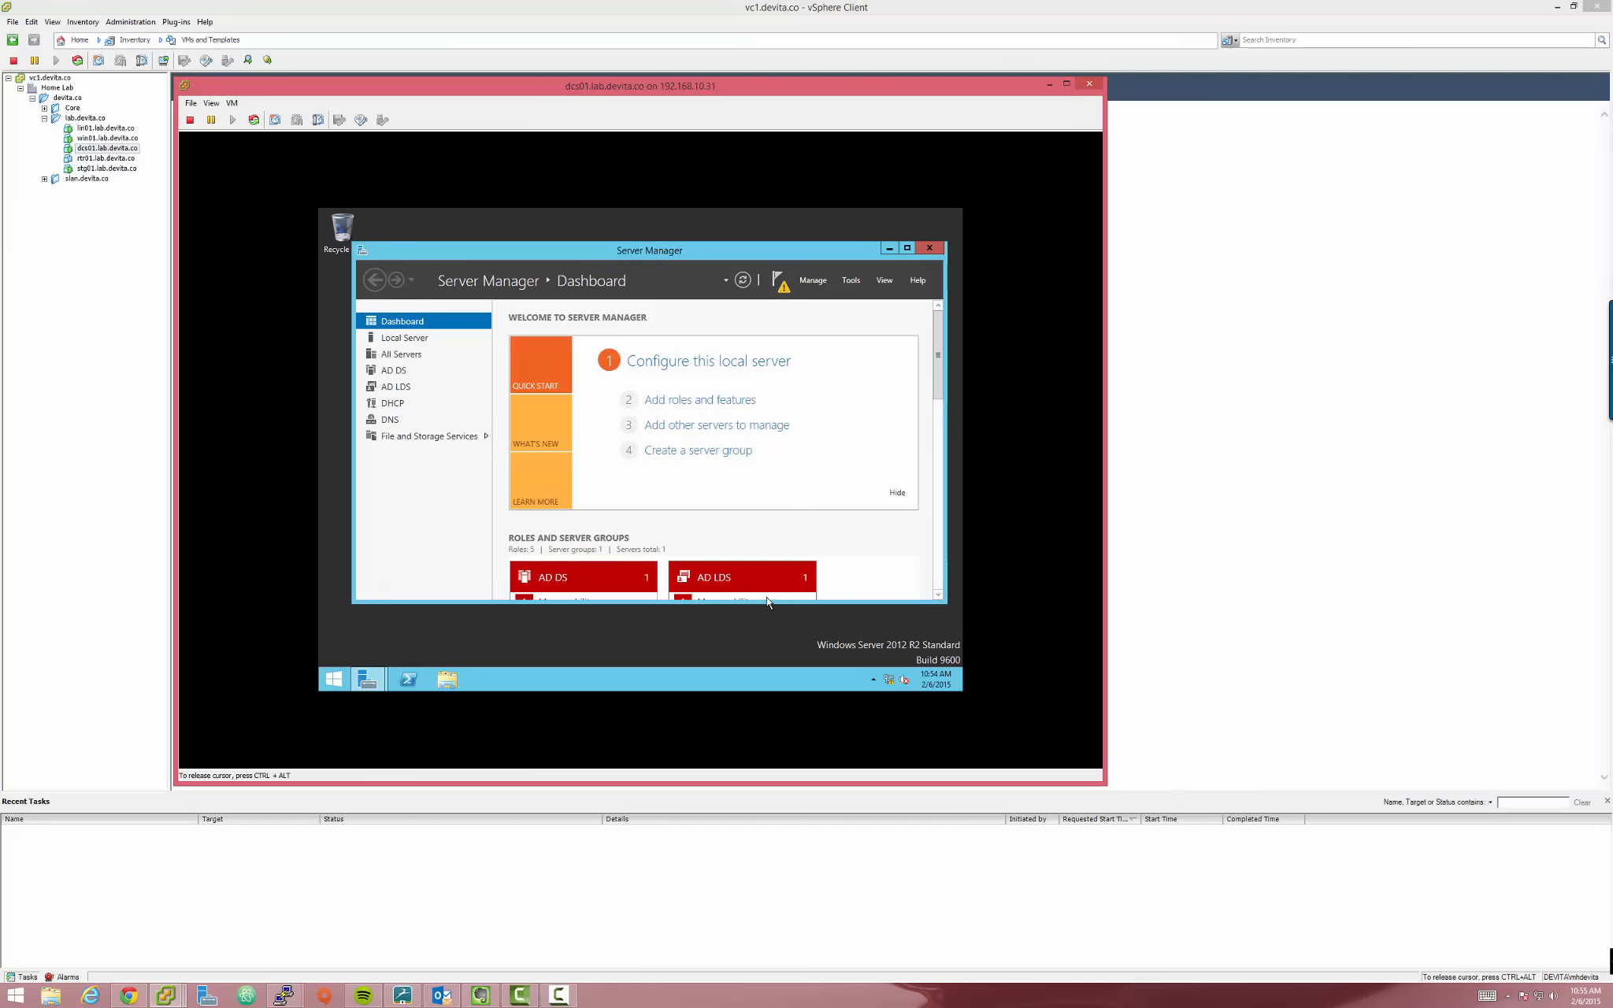
Confirm the DHCP configuration finished, then launch DNS Manager from Server Manager Tools
{"action": "left_click", "coordinate": [780, 285]}
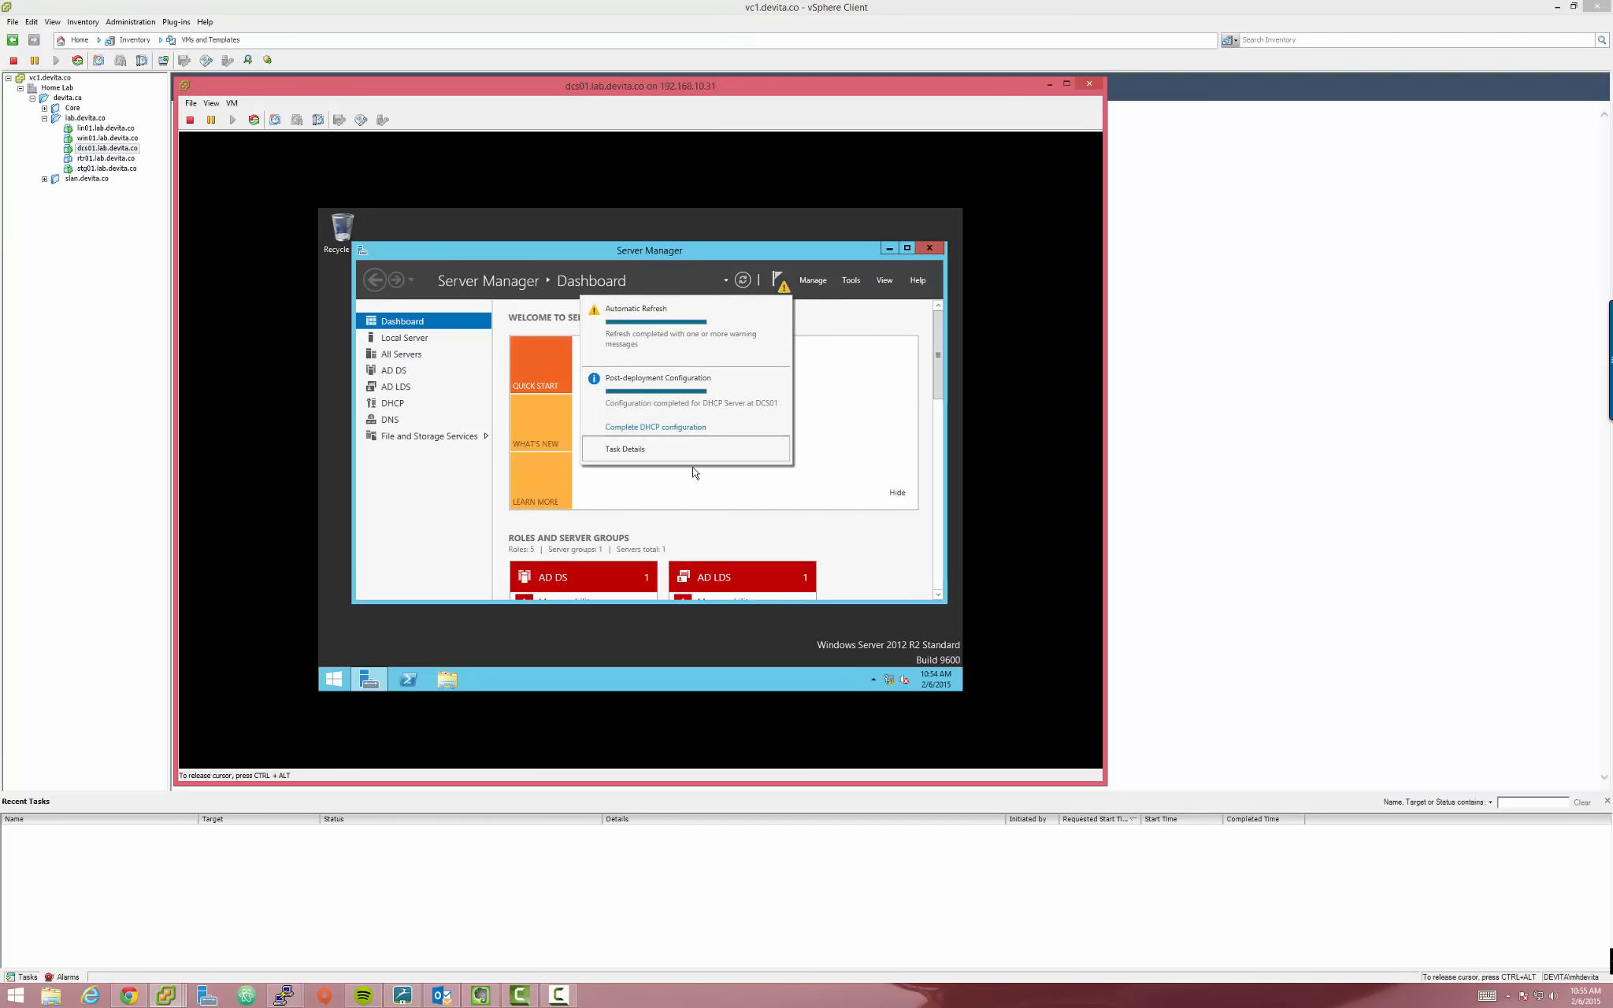
{"action": "left_click", "coordinate": [821, 283]}
{"action": "left_click", "coordinate": [844, 286]}
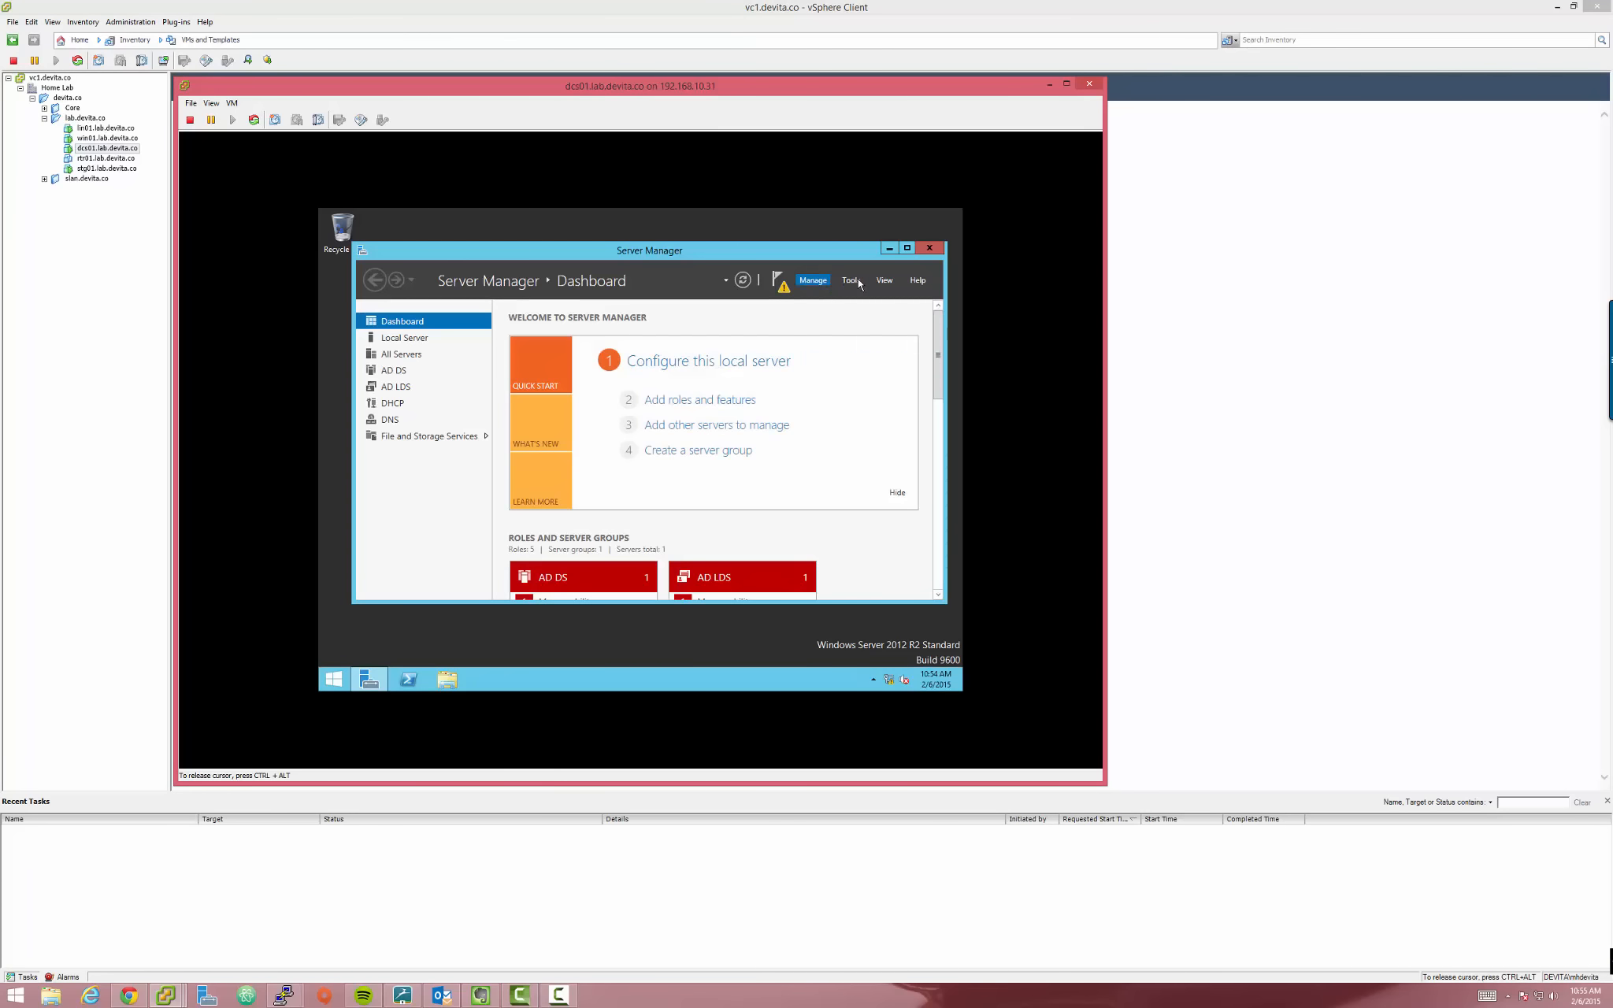
{"action": "left_click", "coordinate": [855, 284]}
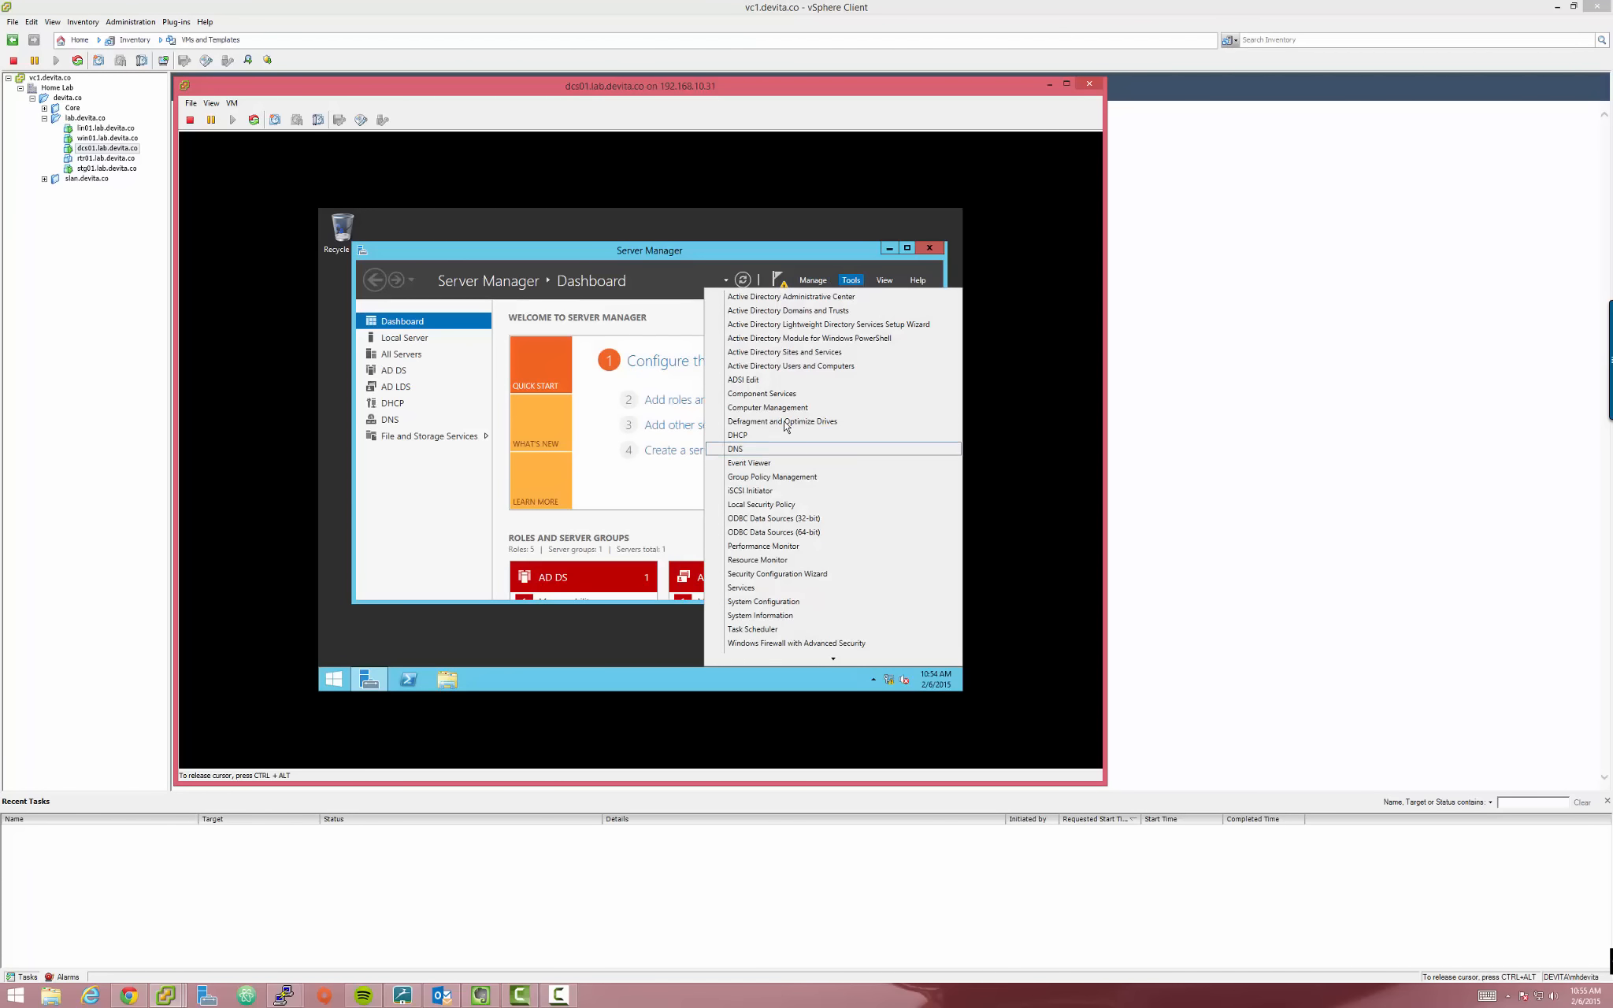
{"action": "left_click", "coordinate": [737, 450]}
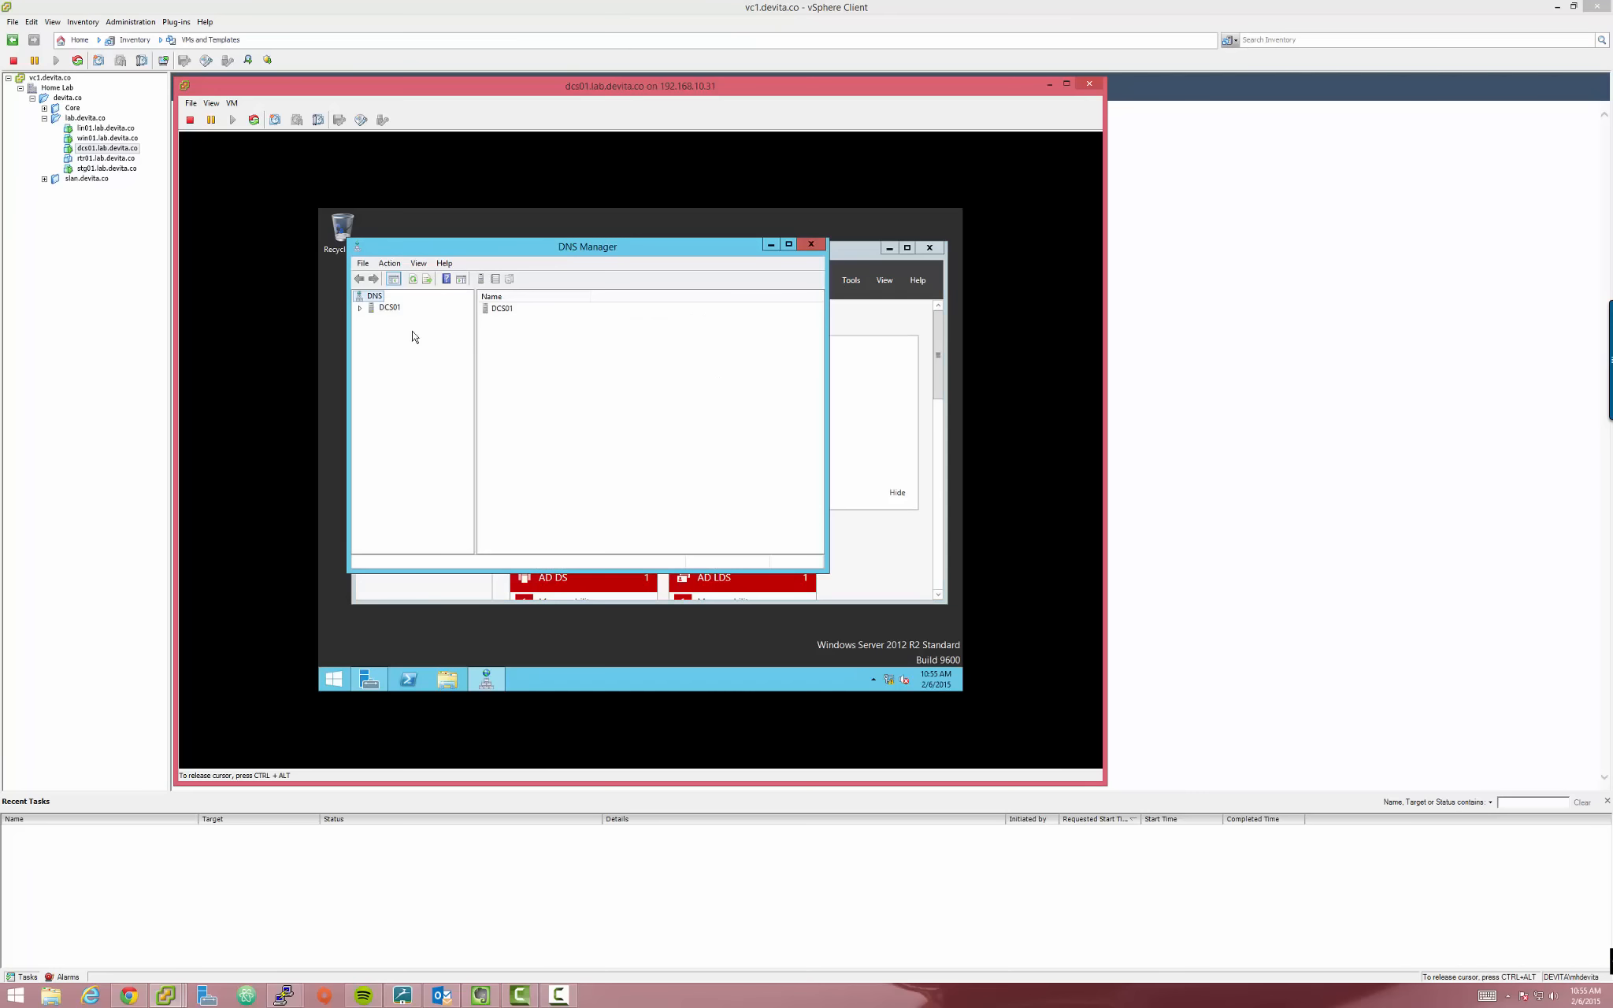
Expand the DCS01 DNS server tree and show the relative.media forward zone's records
{"action": "left_click", "coordinate": [360, 308]}
{"action": "left_click", "coordinate": [372, 320]}
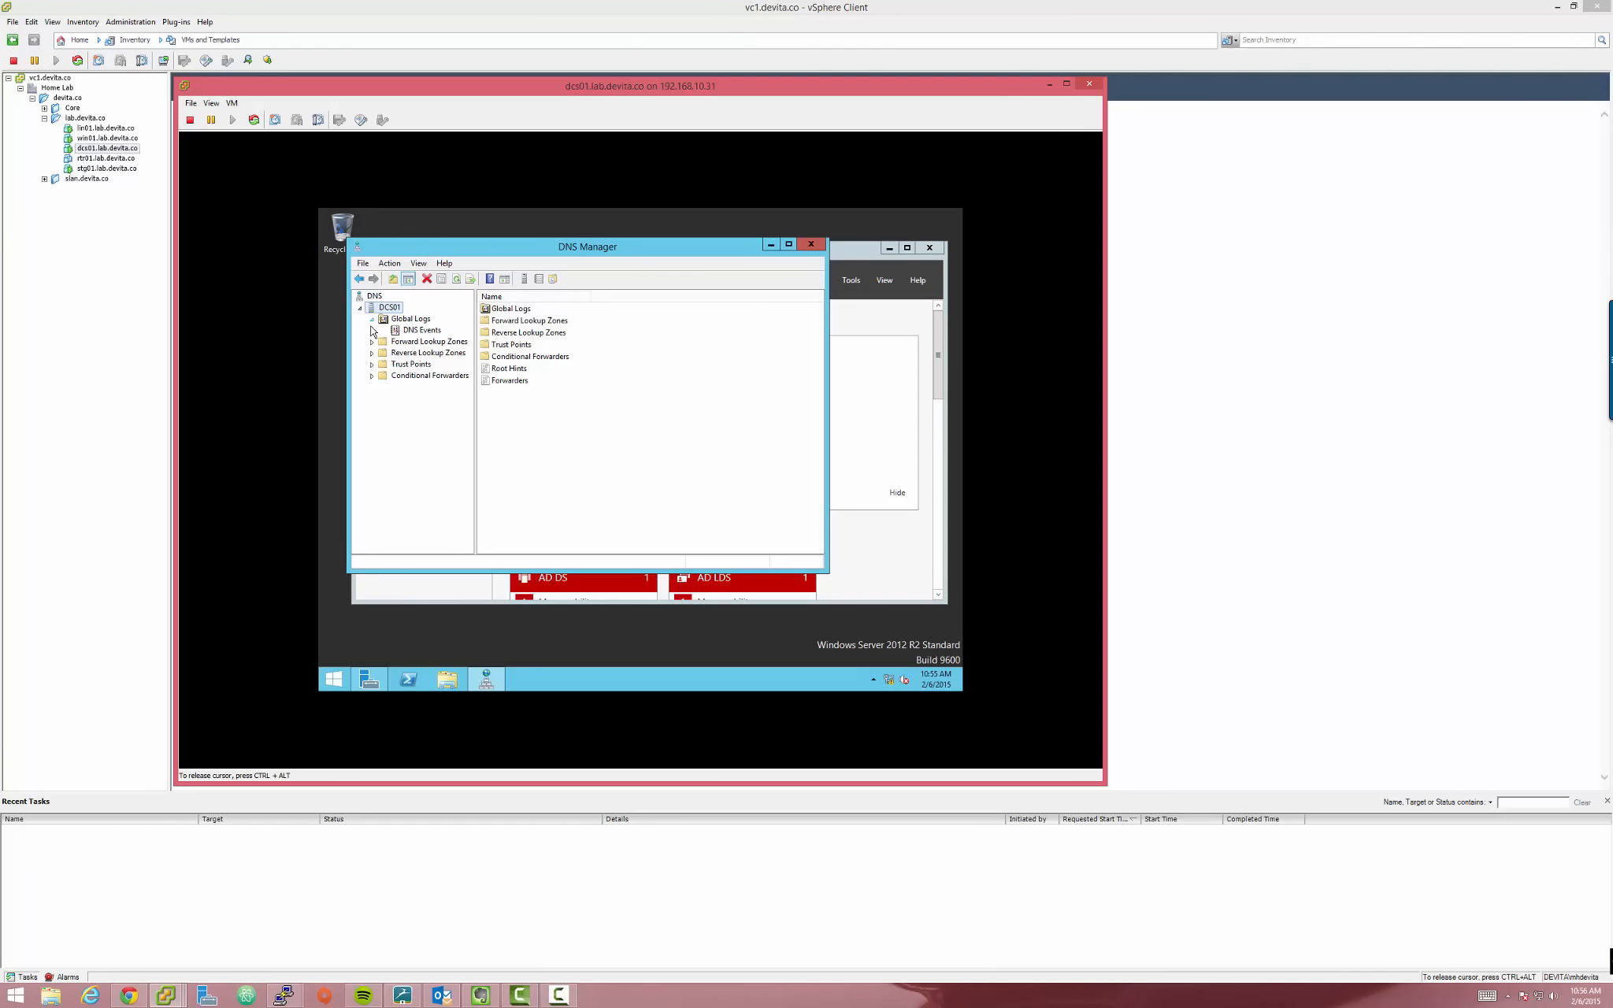
{"action": "left_click", "coordinate": [401, 353]}
{"action": "left_click", "coordinate": [398, 342]}
{"action": "left_click", "coordinate": [372, 344]}
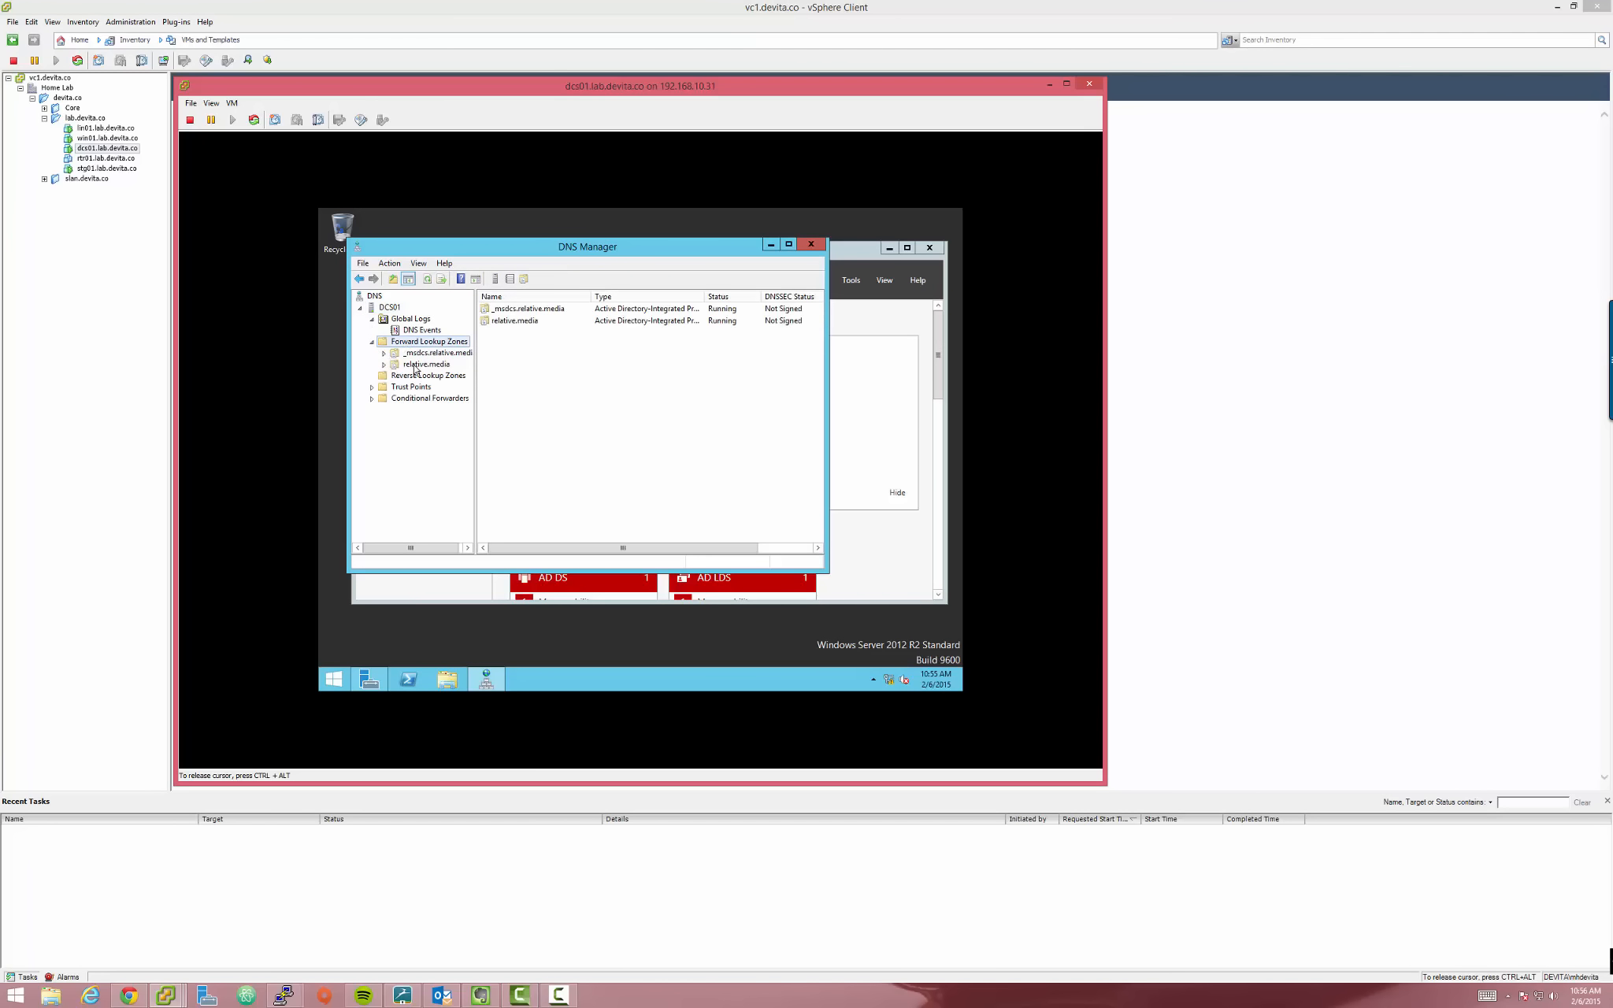
{"action": "left_click", "coordinate": [394, 365]}
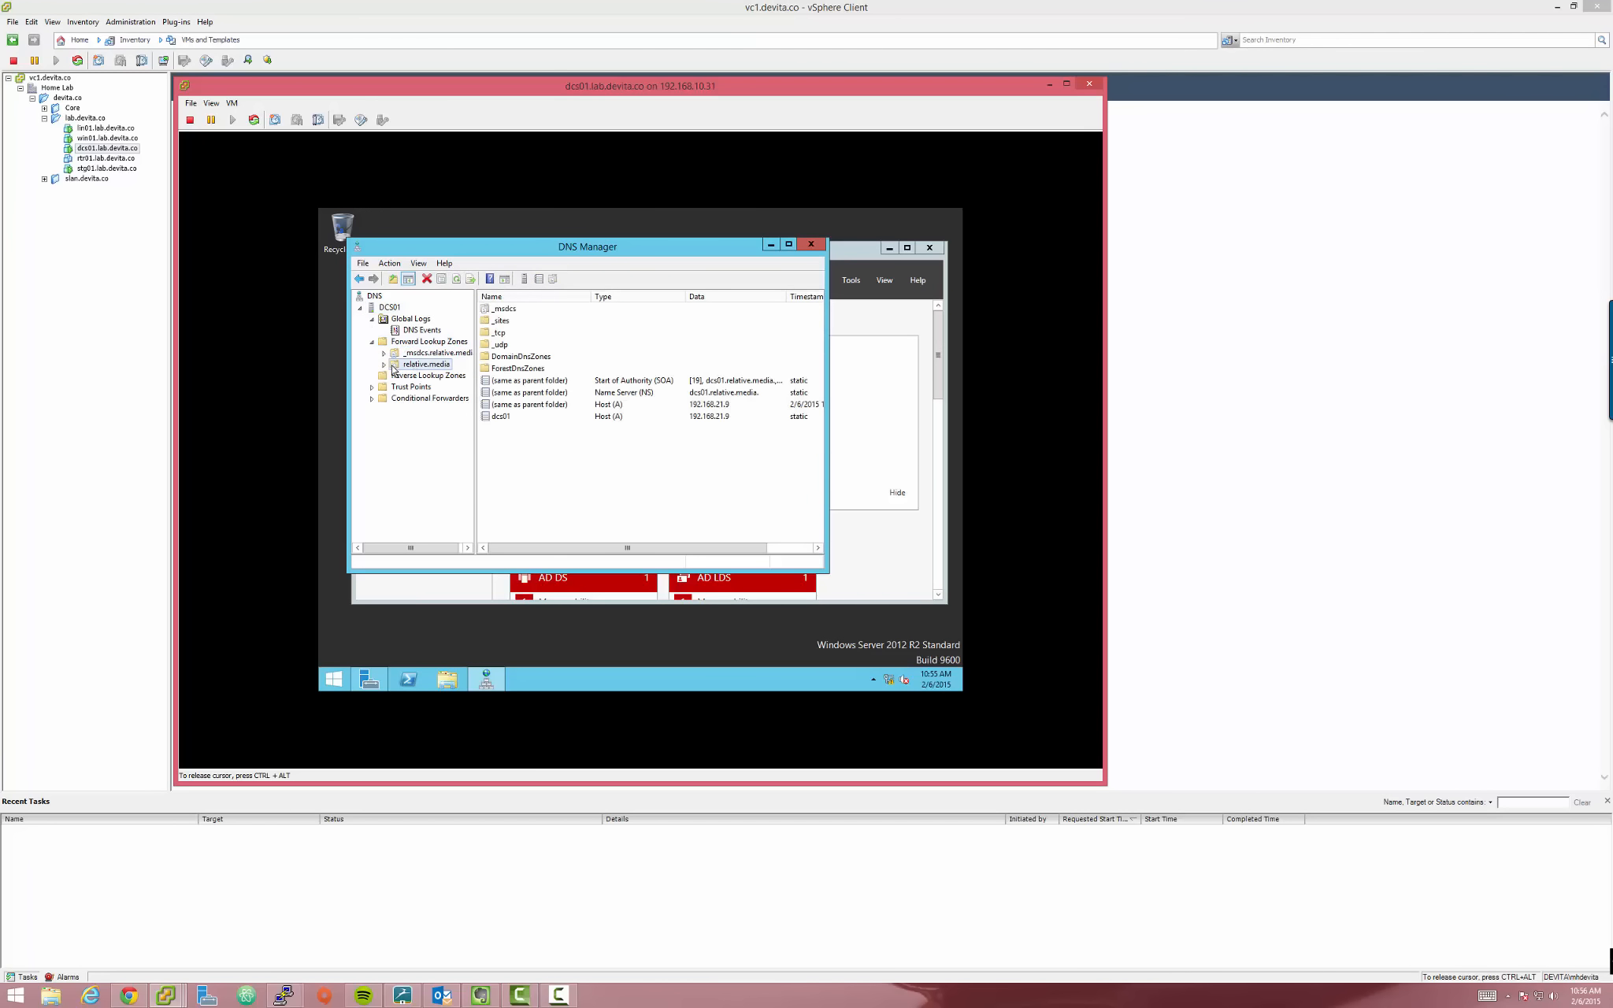
Minimize Server Manager and enlarge DNS Manager so full timestamps show
{"action": "left_click", "coordinate": [831, 570]}
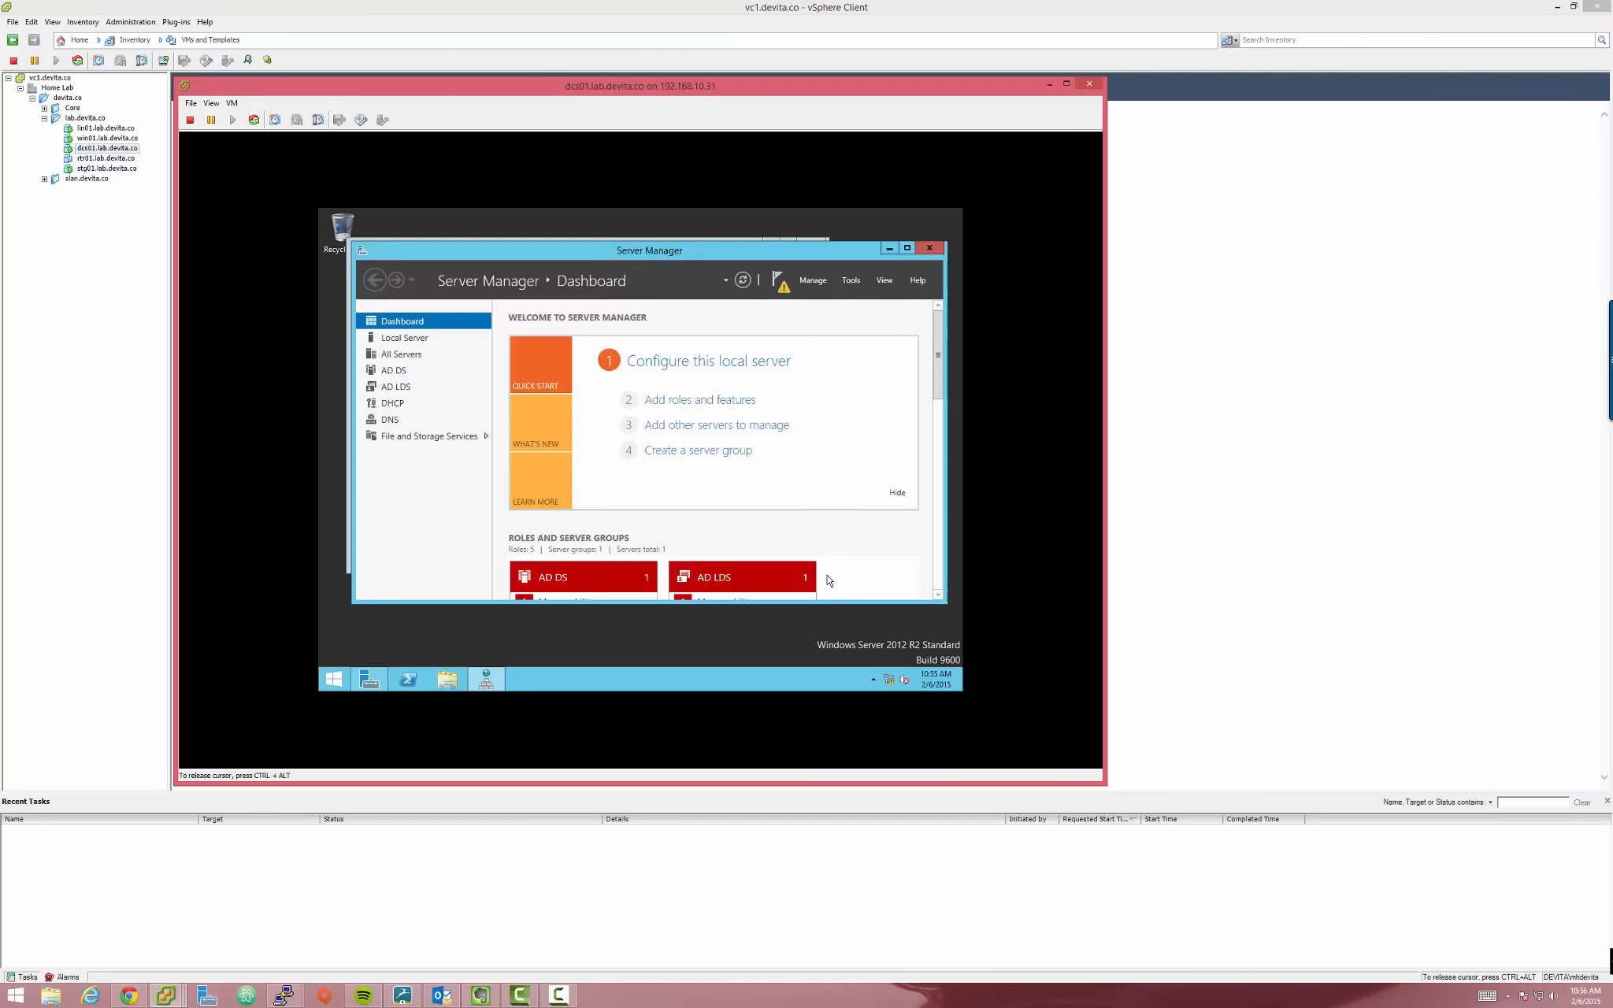
{"action": "left_click", "coordinate": [890, 252]}
{"action": "left_click_drag", "start_coordinate": [825, 572], "coordinate": [961, 660]}
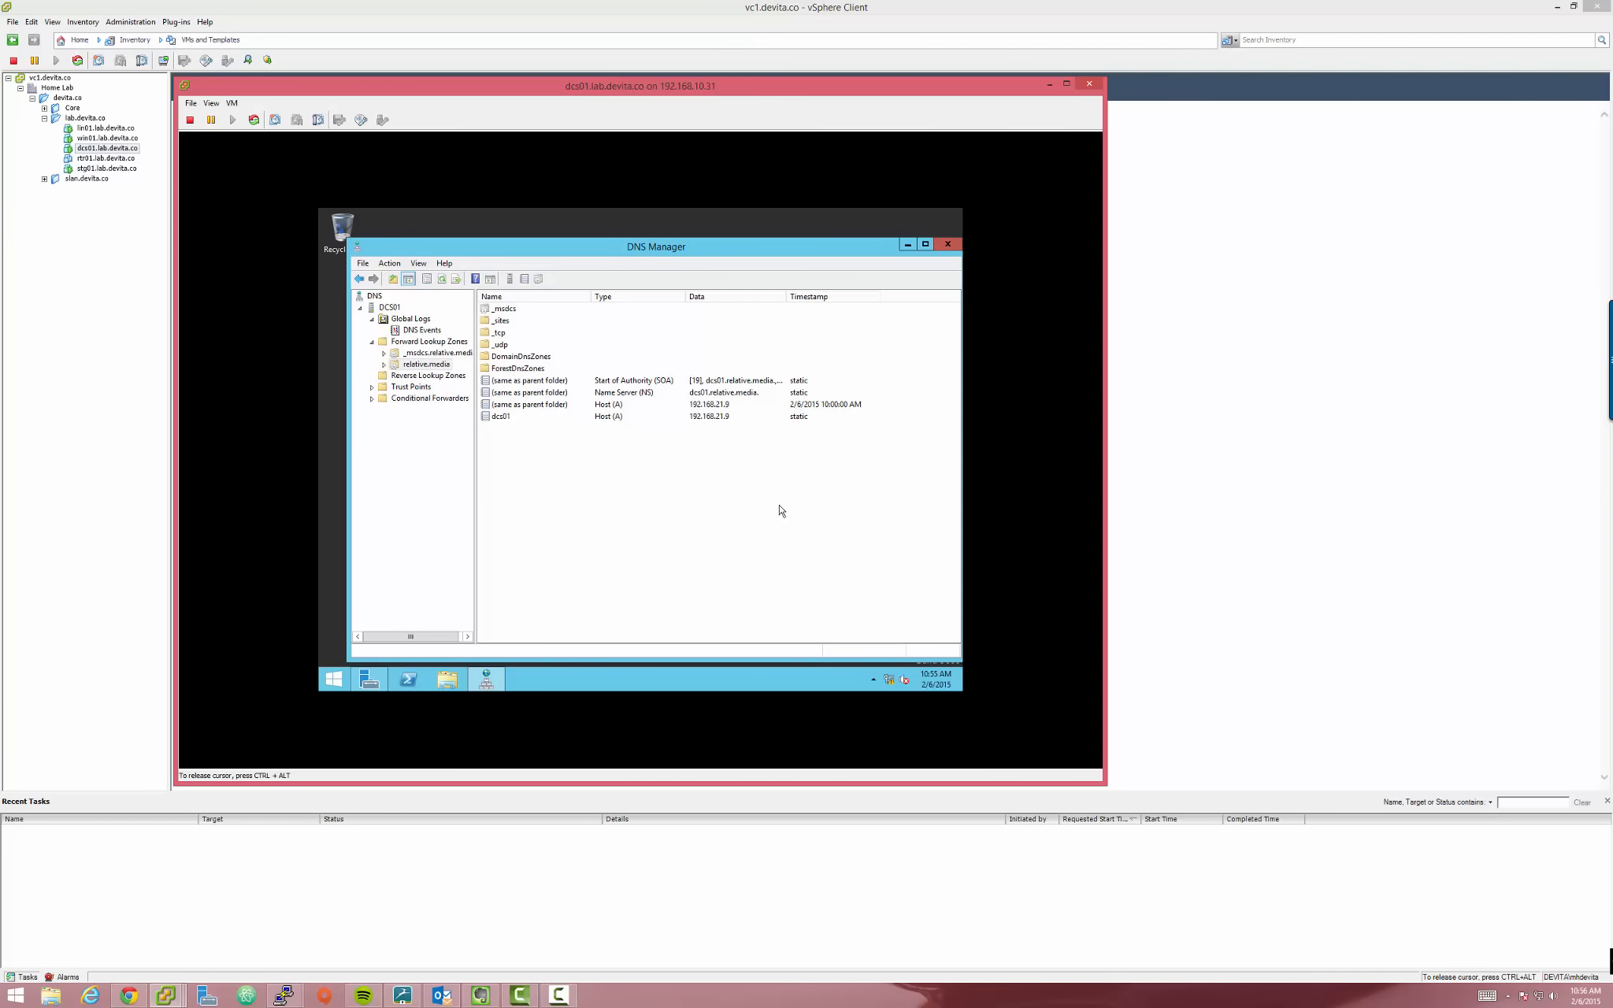
Check the dcs01 host record's address in relative.media, then return to the empty Reverse Lookup Zones
{"action": "left_click", "coordinate": [400, 377]}
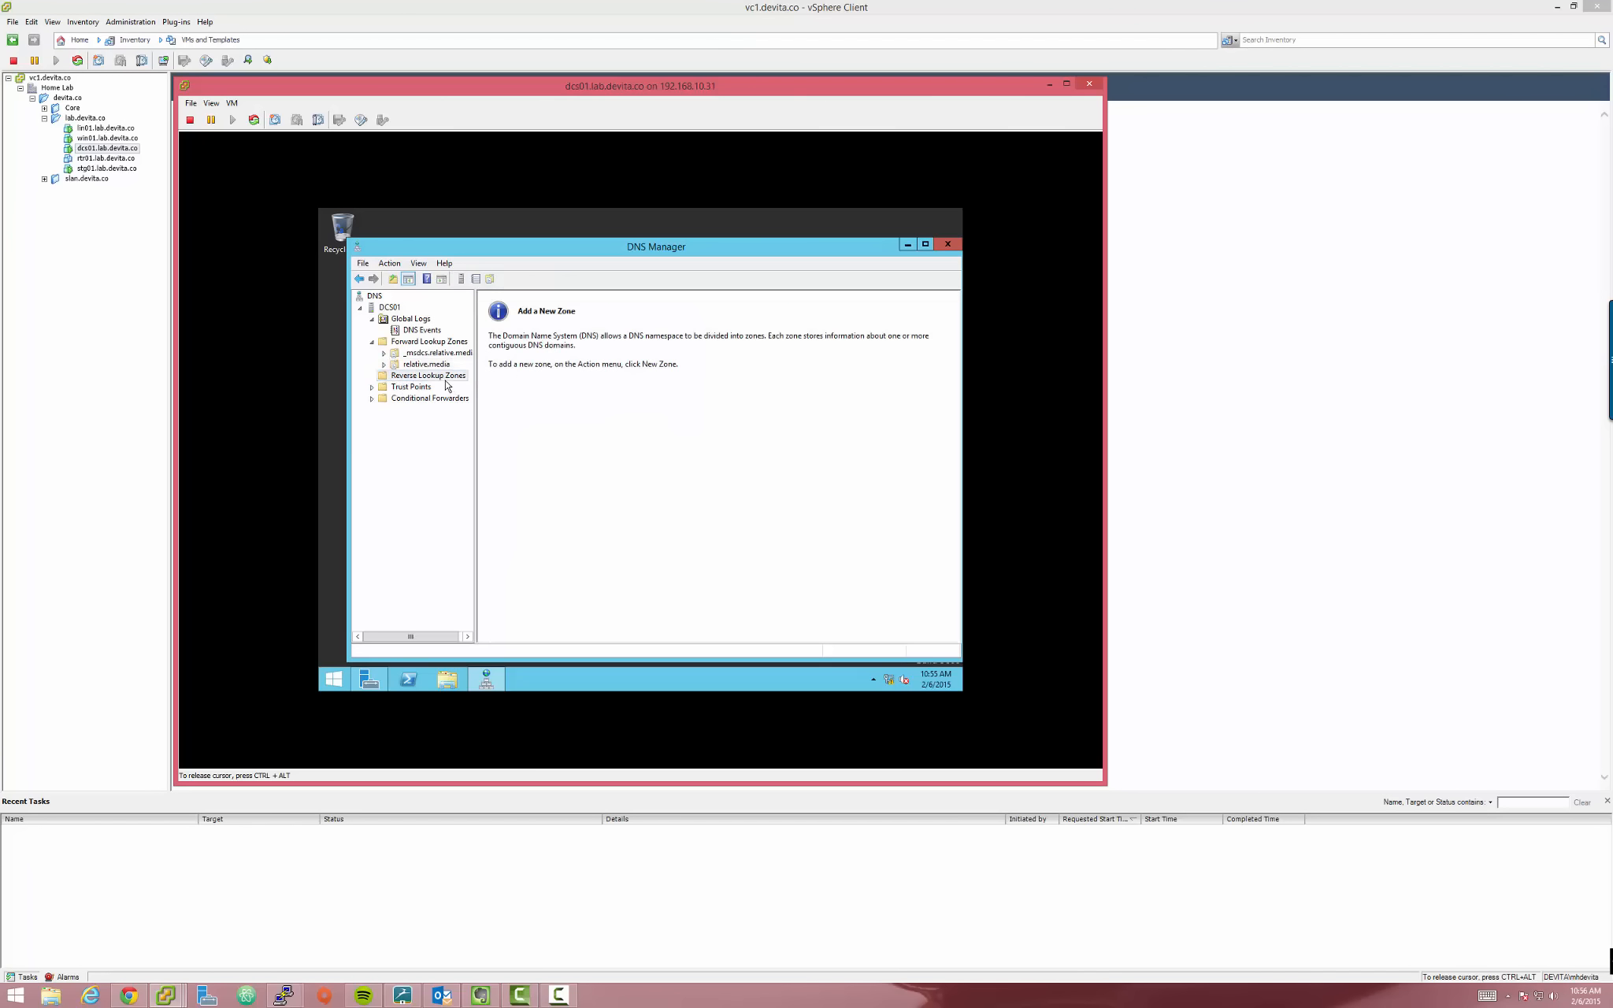
{"action": "right_click", "coordinate": [445, 379]}
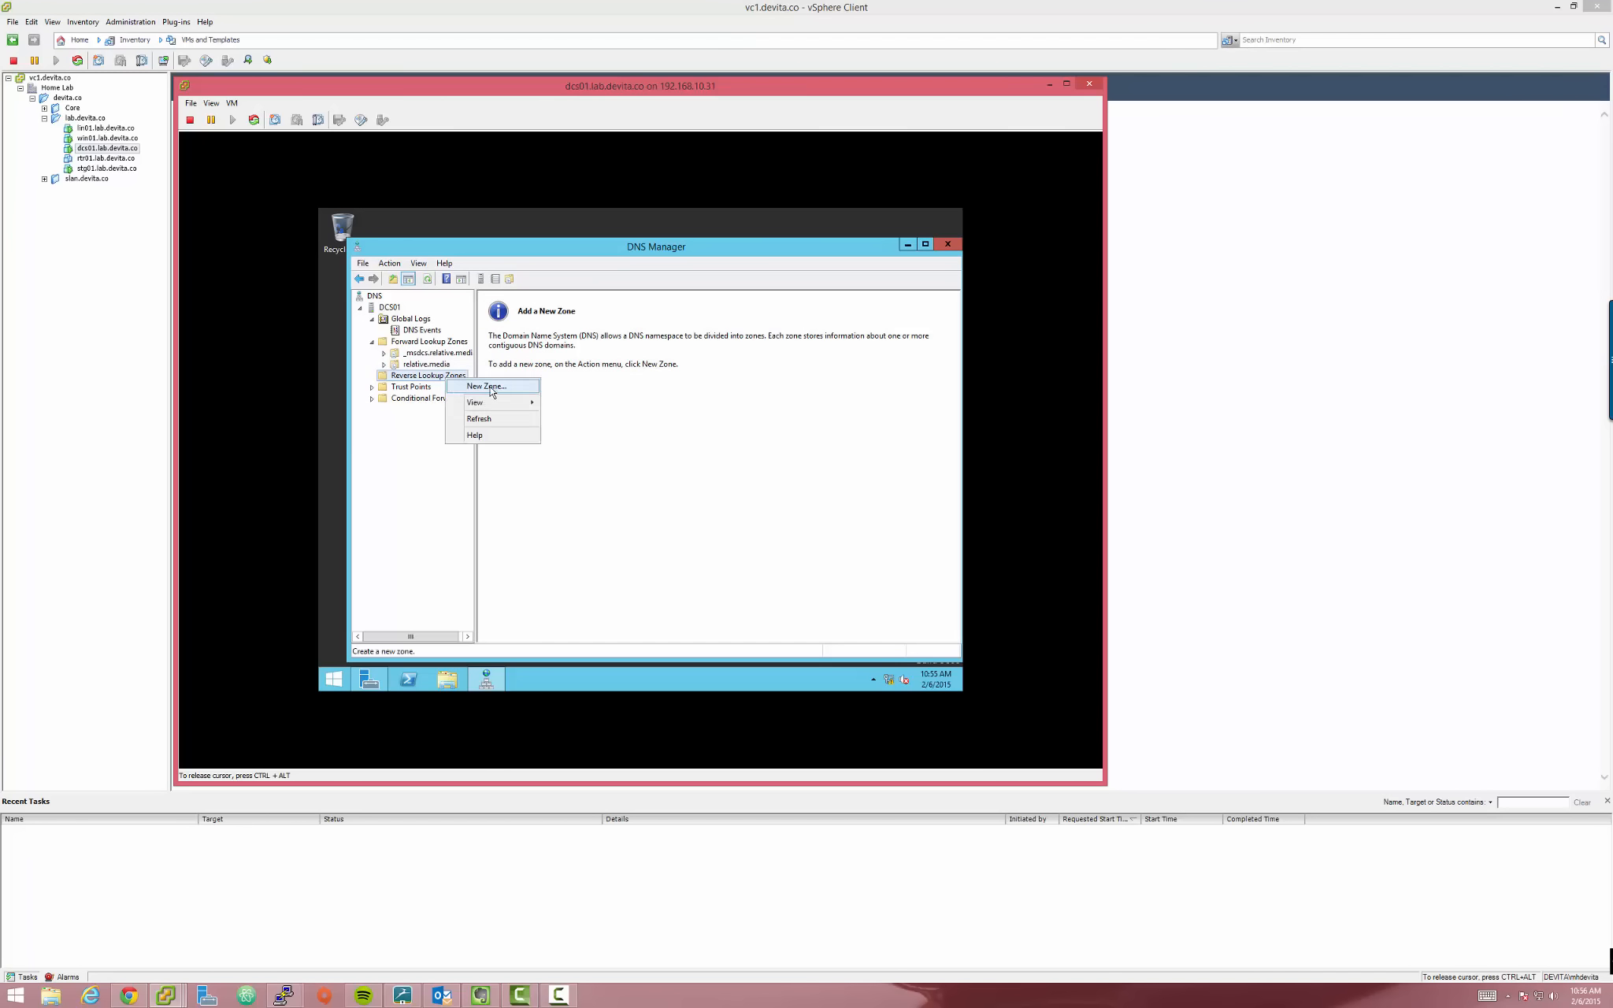
{"action": "left_click", "coordinate": [425, 366]}
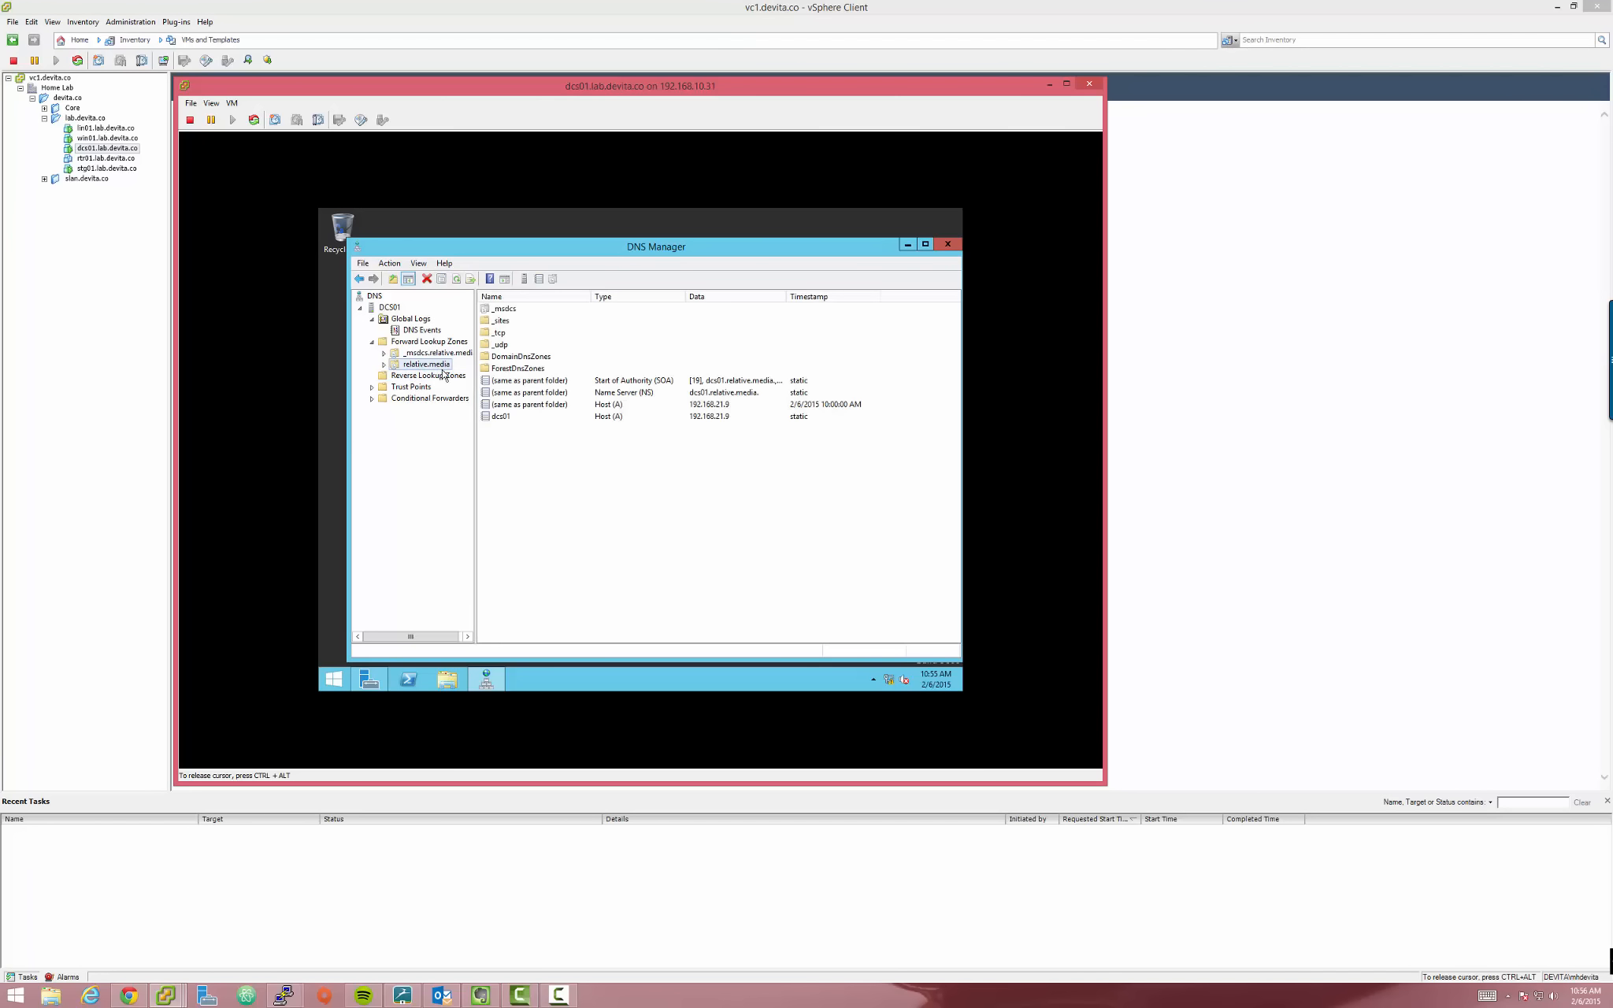
{"action": "left_click", "coordinate": [498, 420]}
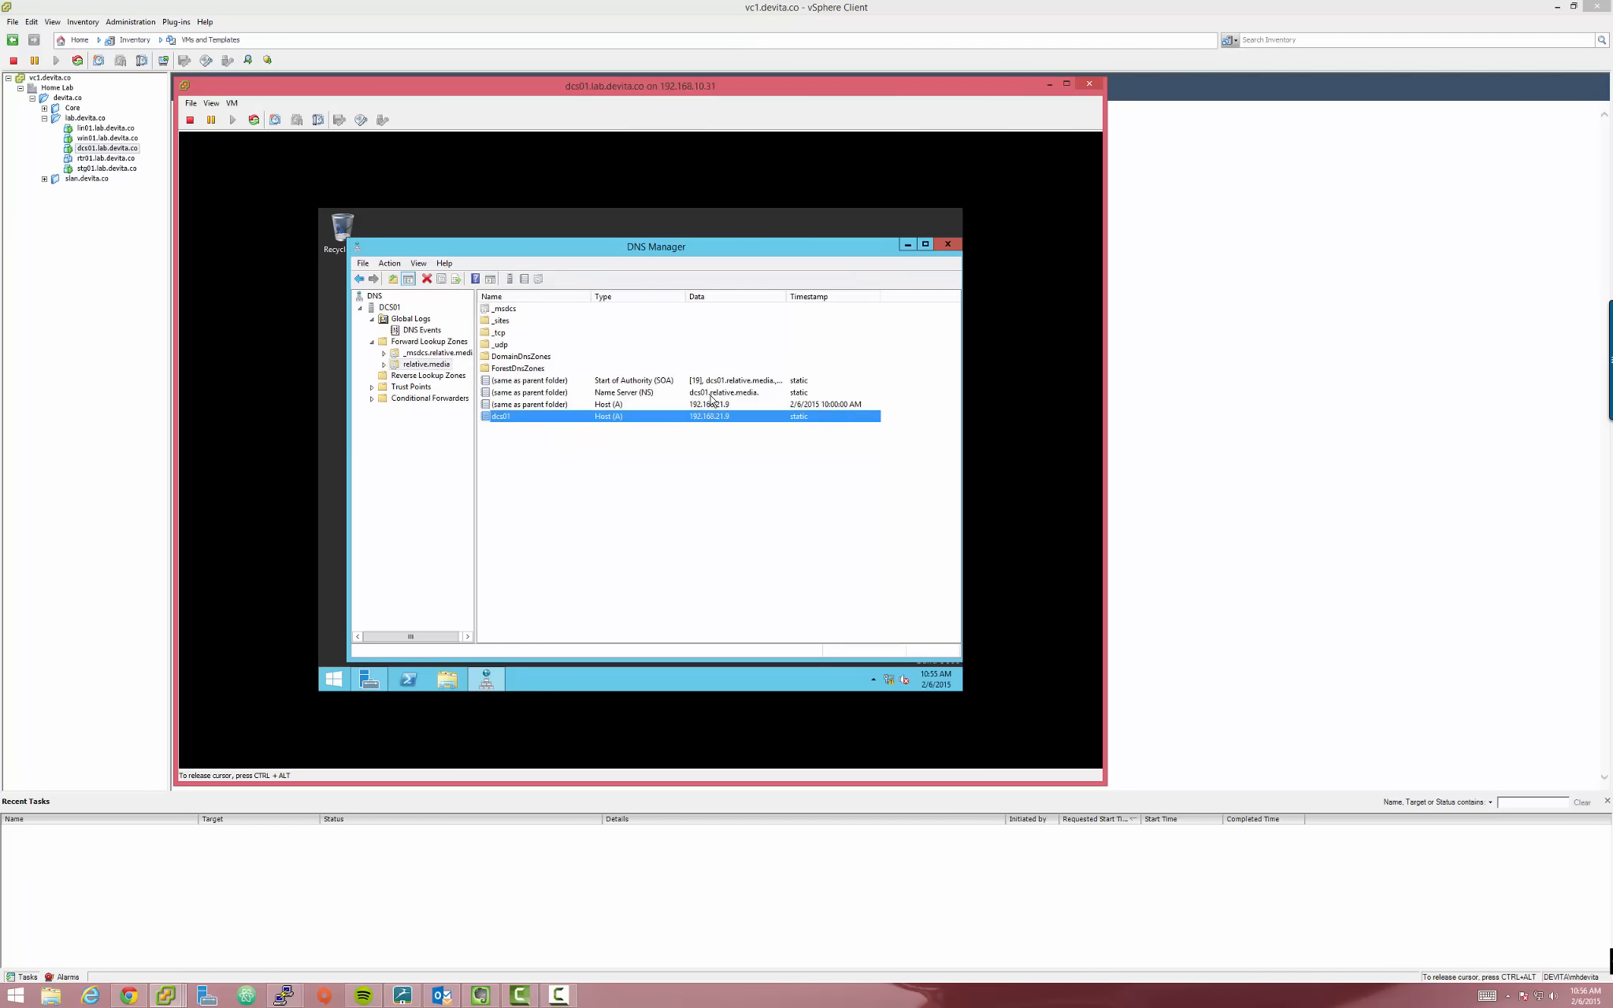
{"action": "left_click", "coordinate": [421, 376]}
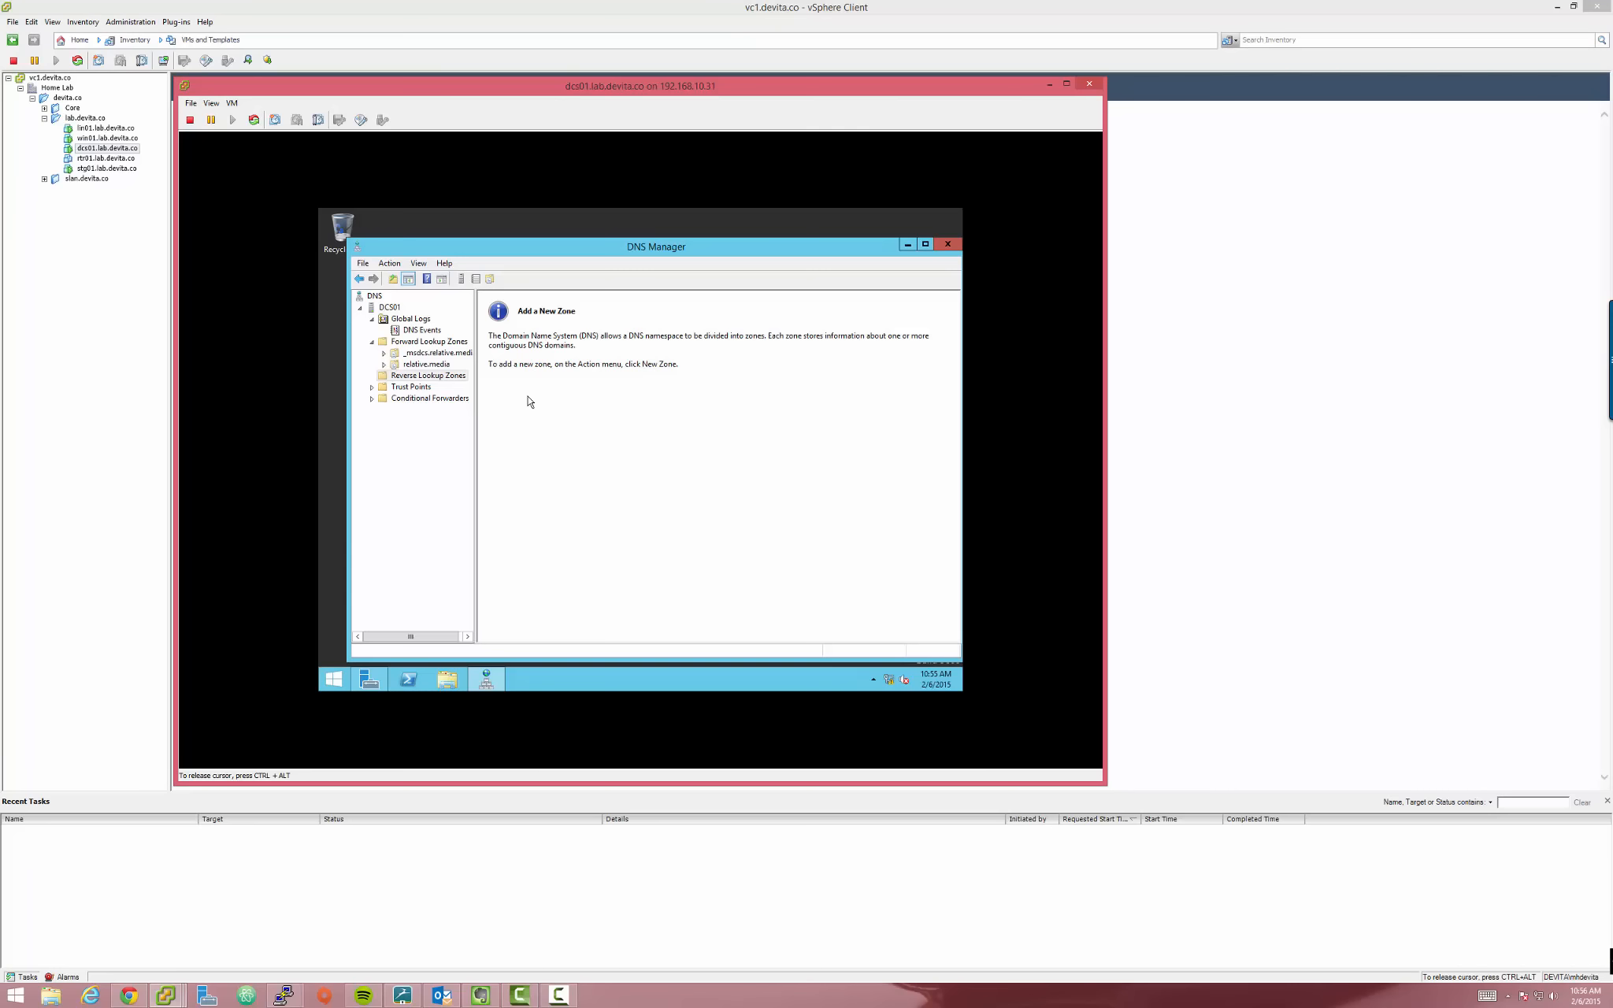
Start a New Zone wizard on Reverse Lookup Zones, then cancel that first attempt
{"action": "right_click", "coordinate": [434, 377]}
{"action": "left_click", "coordinate": [472, 388]}
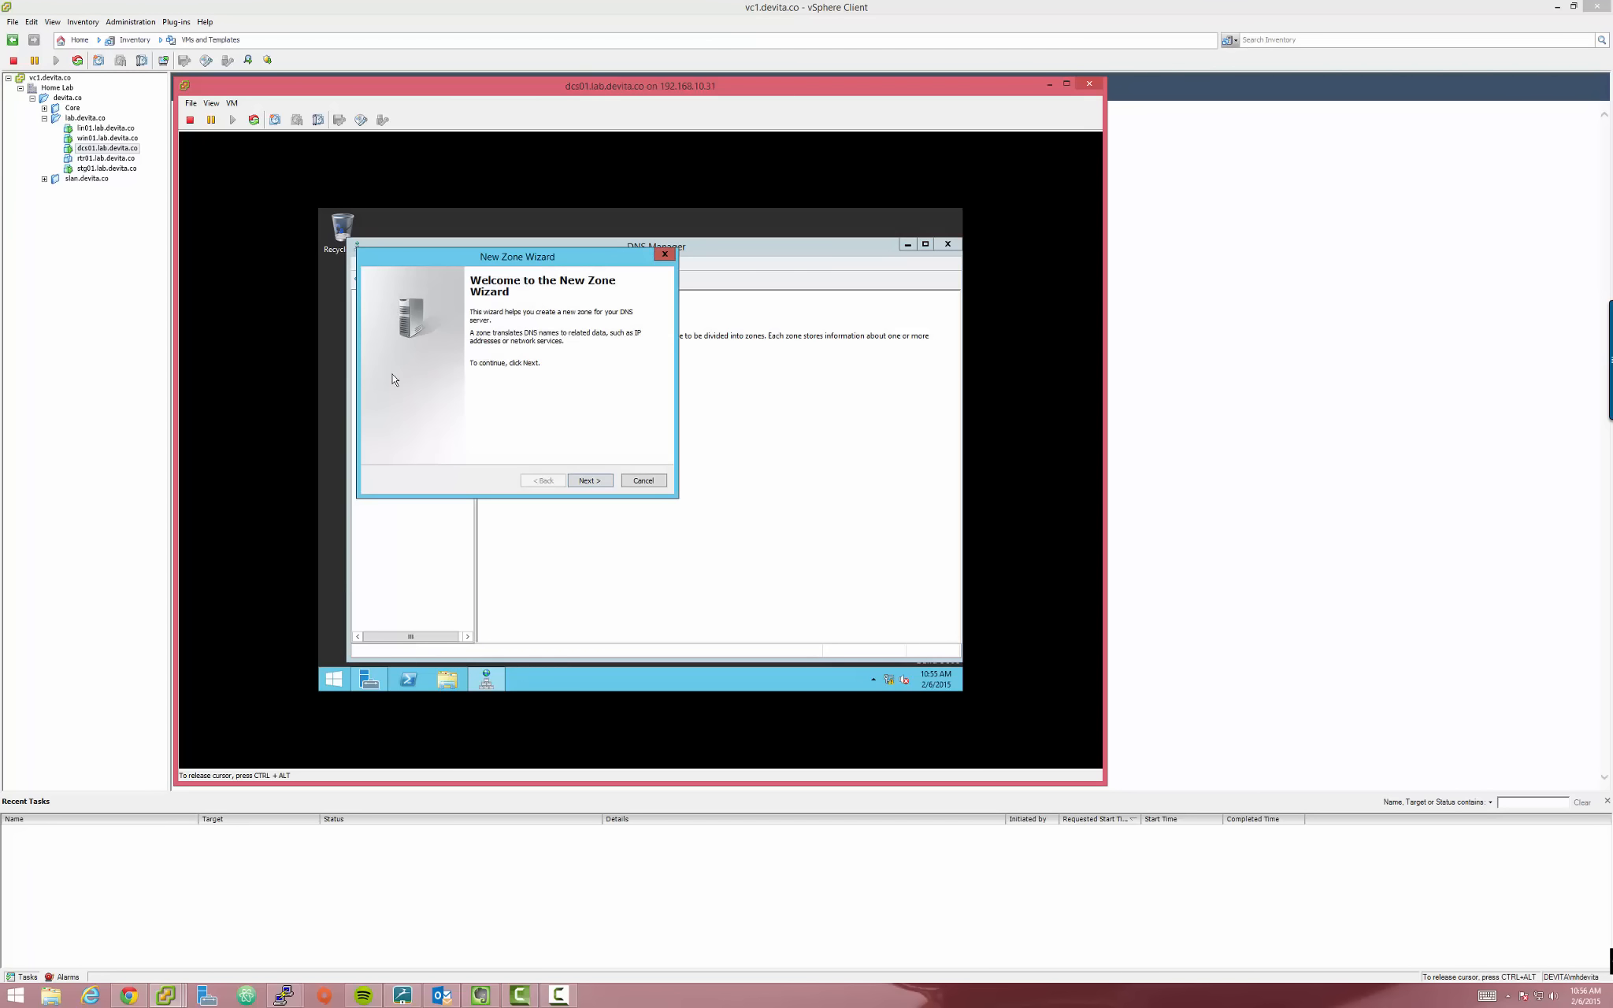
{"action": "left_click_drag", "start_coordinate": [473, 260], "coordinate": [662, 326]}
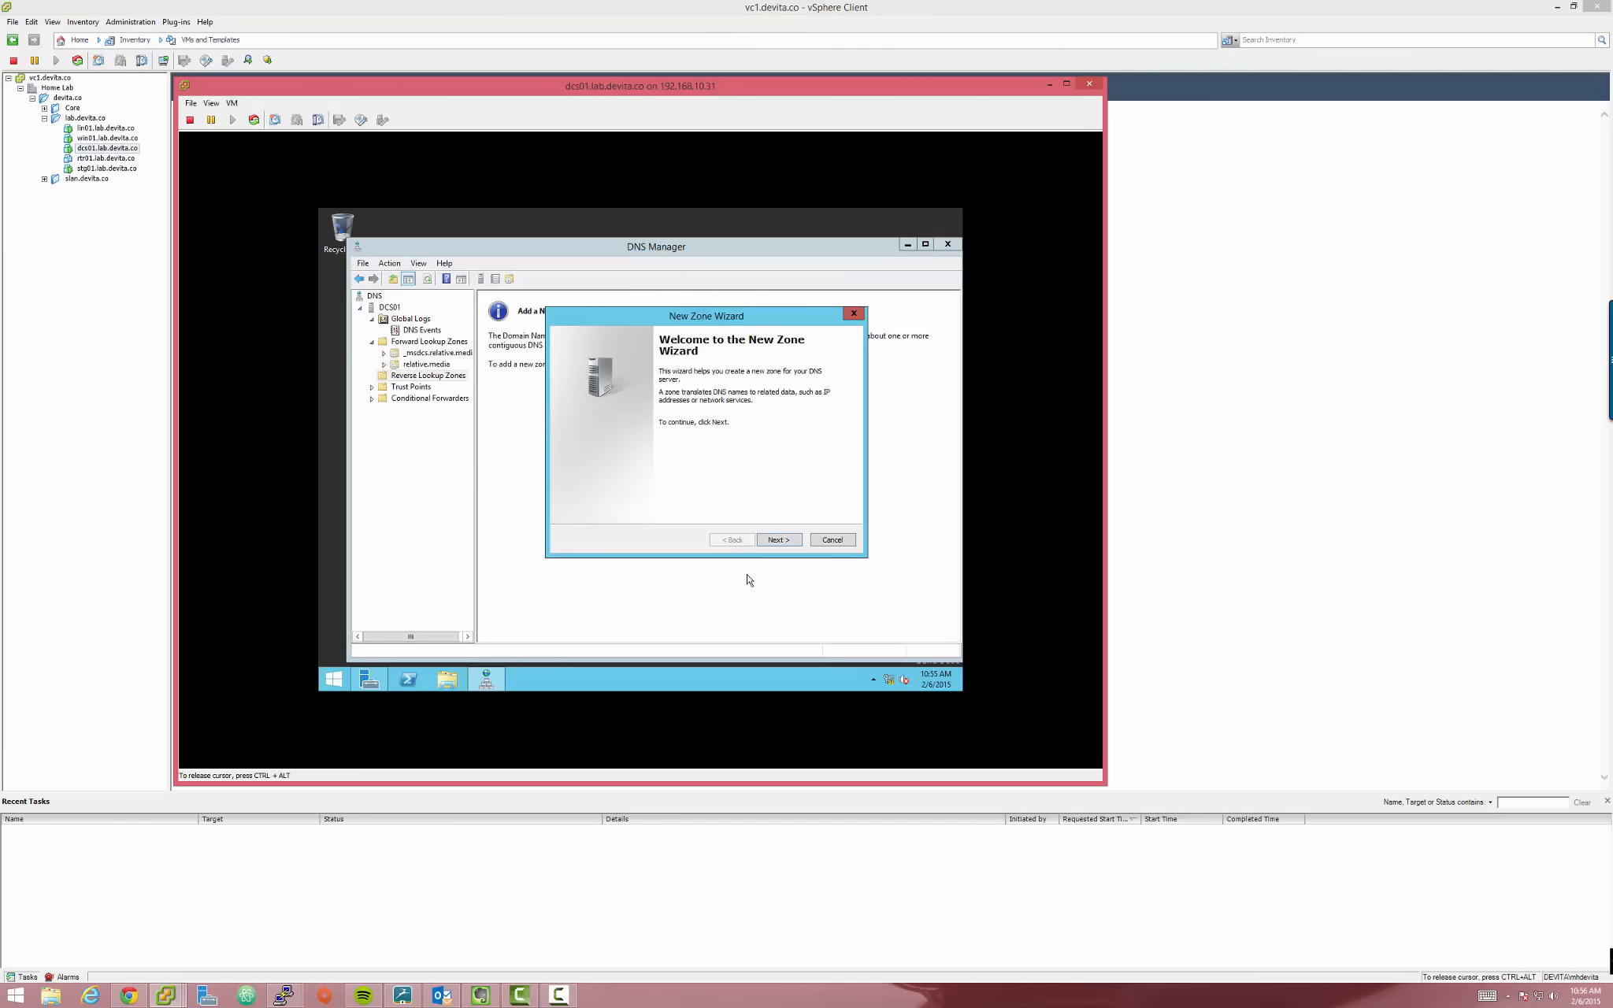
{"action": "left_click", "coordinate": [777, 541]}
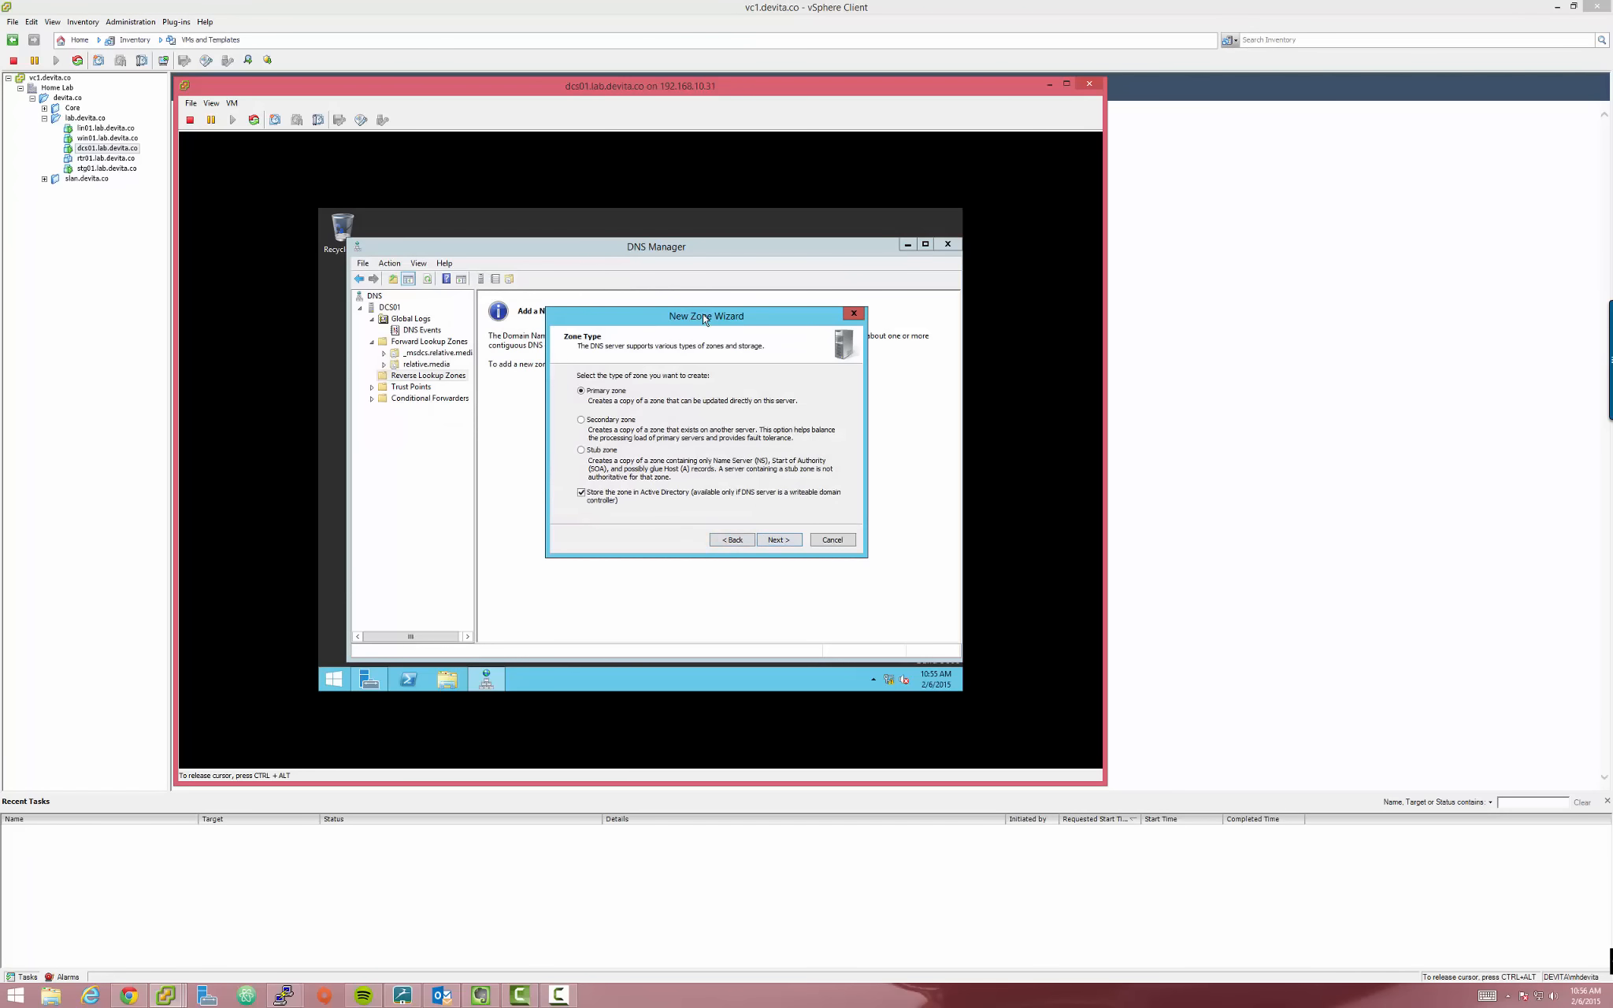
{"action": "left_click_drag", "start_coordinate": [703, 315], "coordinate": [702, 378]}
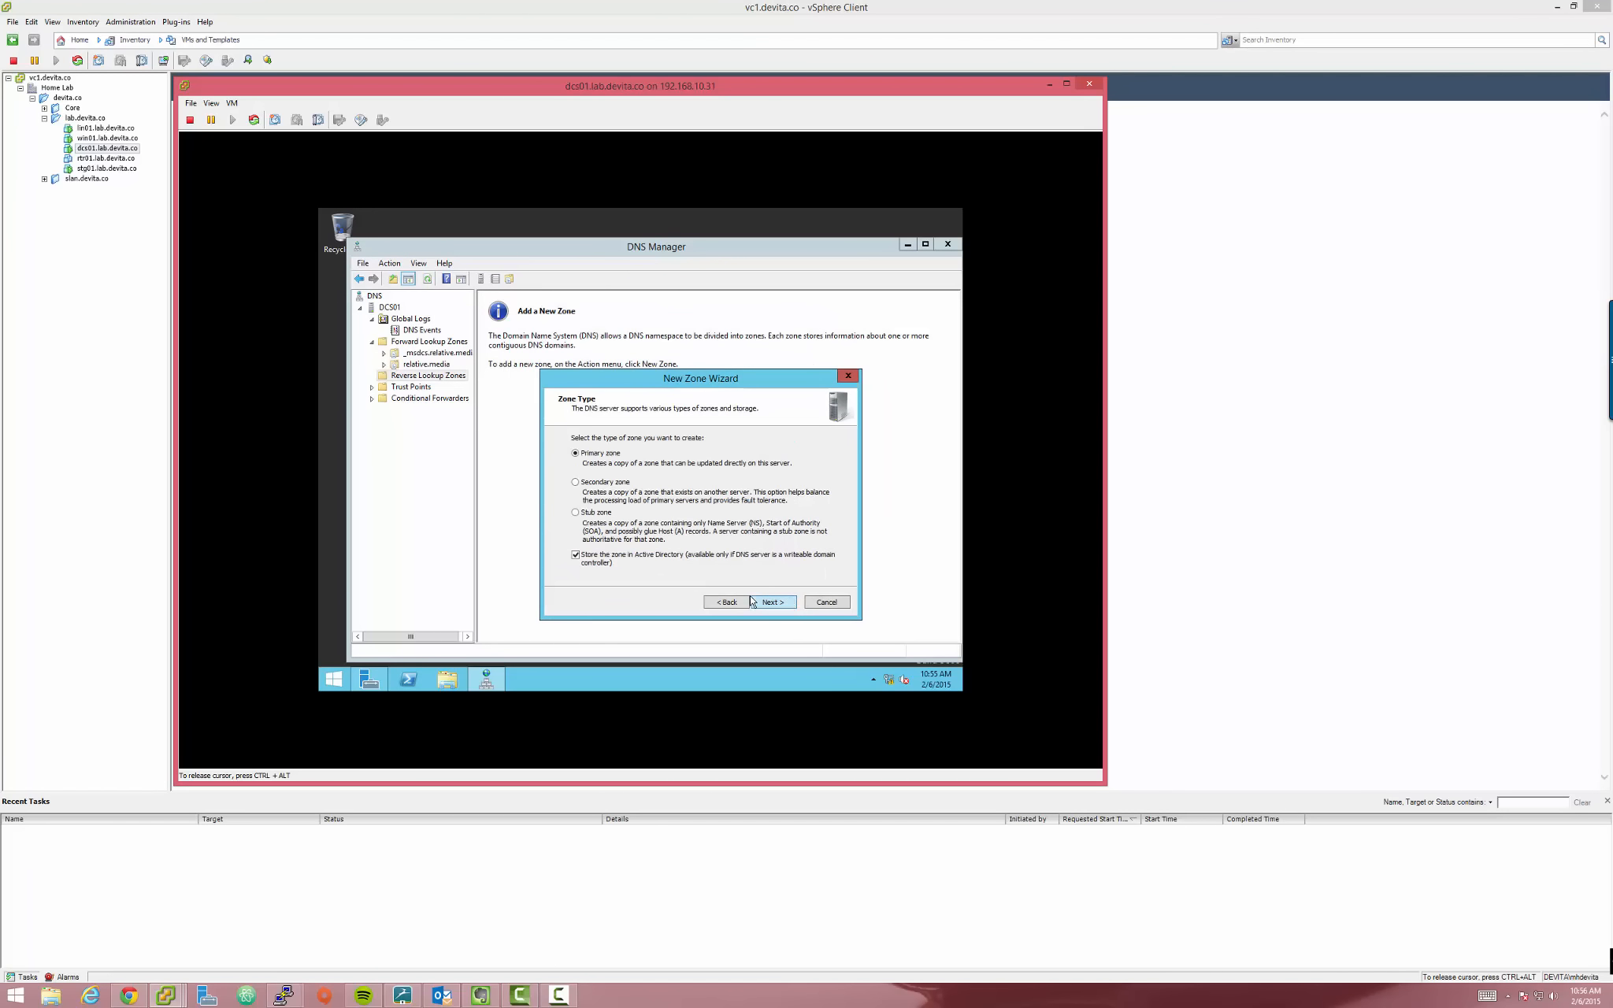
{"action": "left_click", "coordinate": [827, 603]}
Rerun the New Zone wizard choosing an AD-integrated primary zone, forest-wide replication and IPv4
{"action": "right_click", "coordinate": [434, 381]}
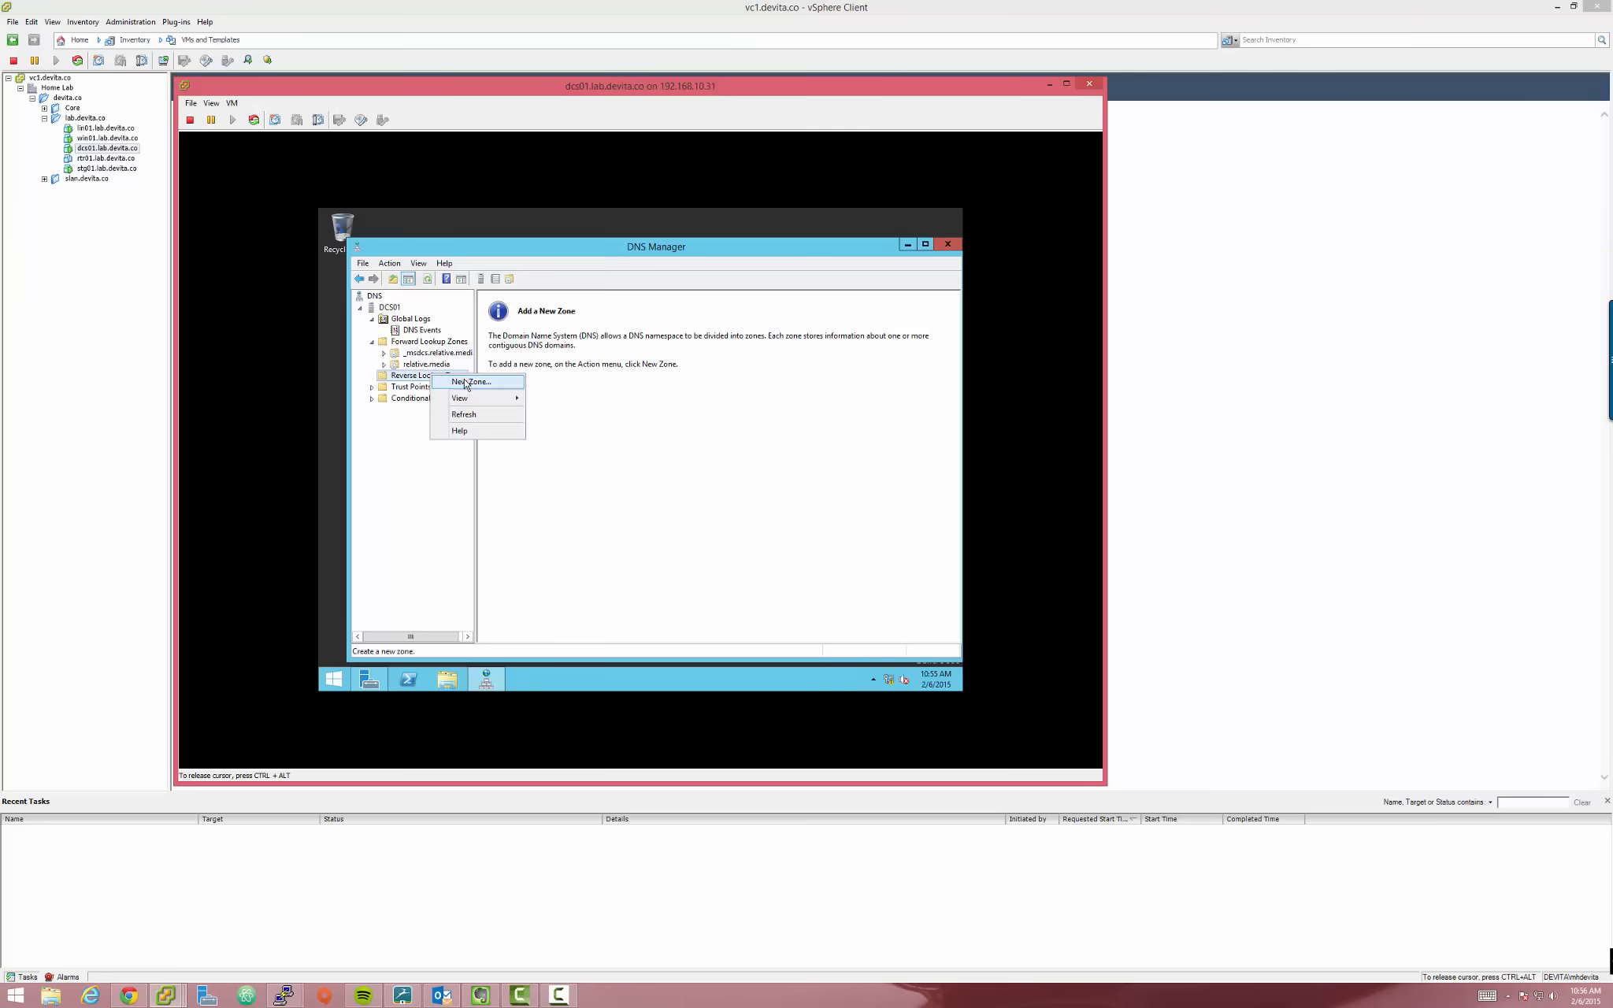
{"action": "left_click", "coordinate": [504, 385]}
{"action": "left_click", "coordinate": [599, 481]}
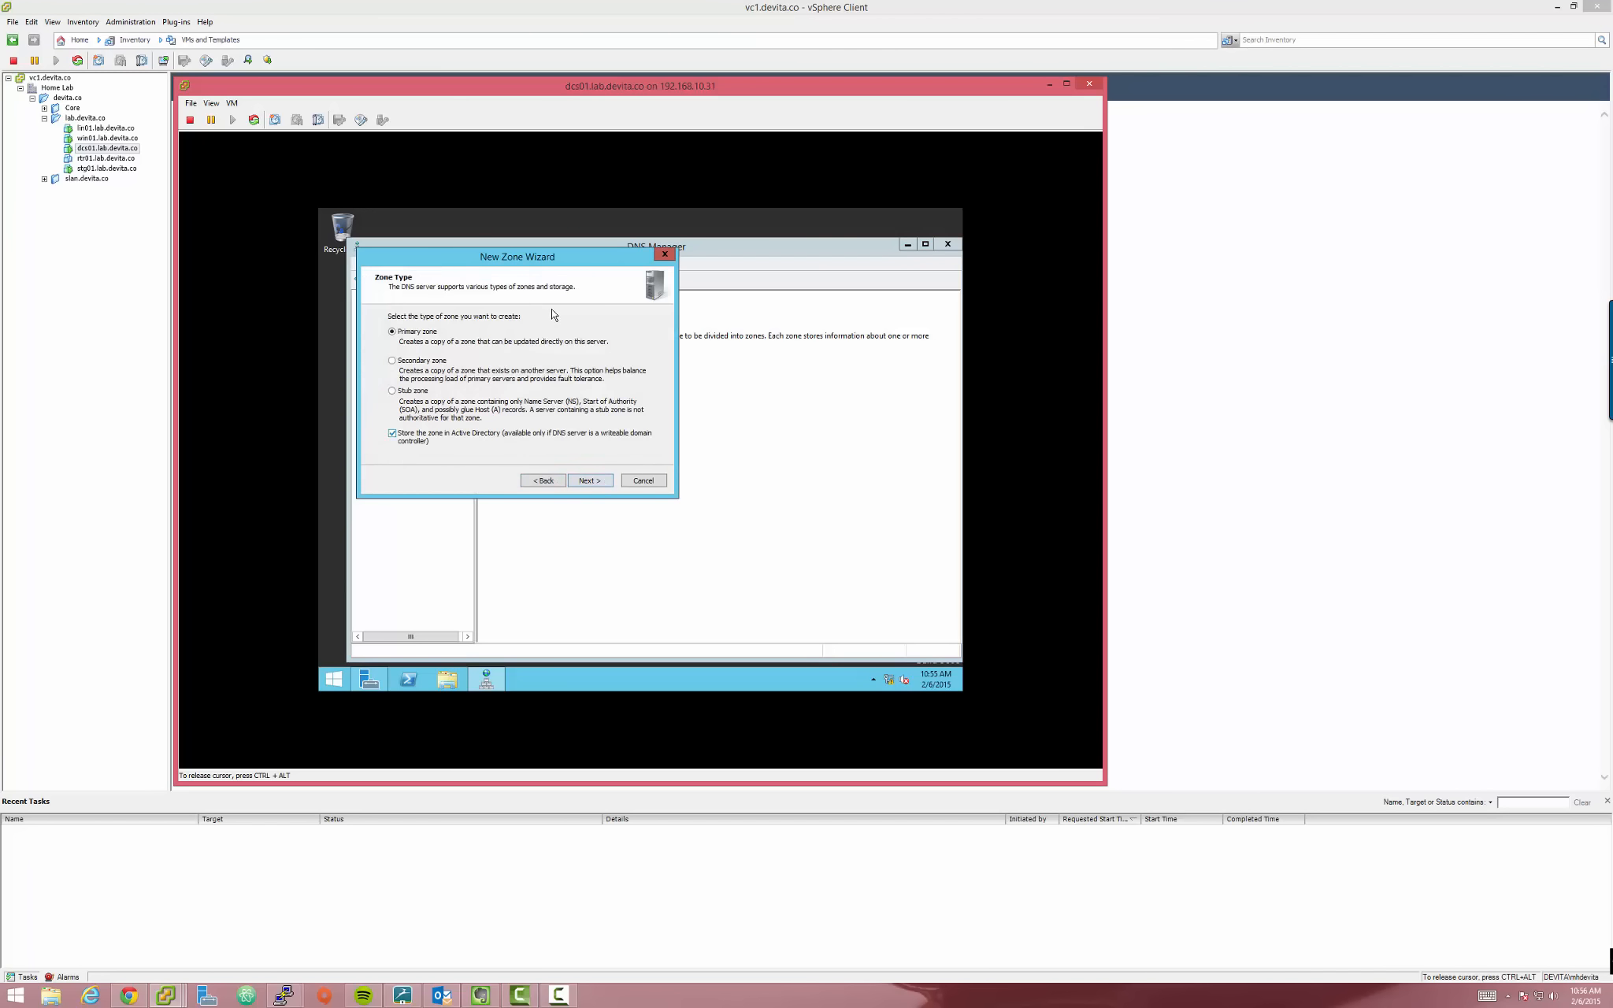
{"action": "left_click", "coordinate": [596, 481]}
{"action": "left_click_drag", "start_coordinate": [509, 260], "coordinate": [607, 277]}
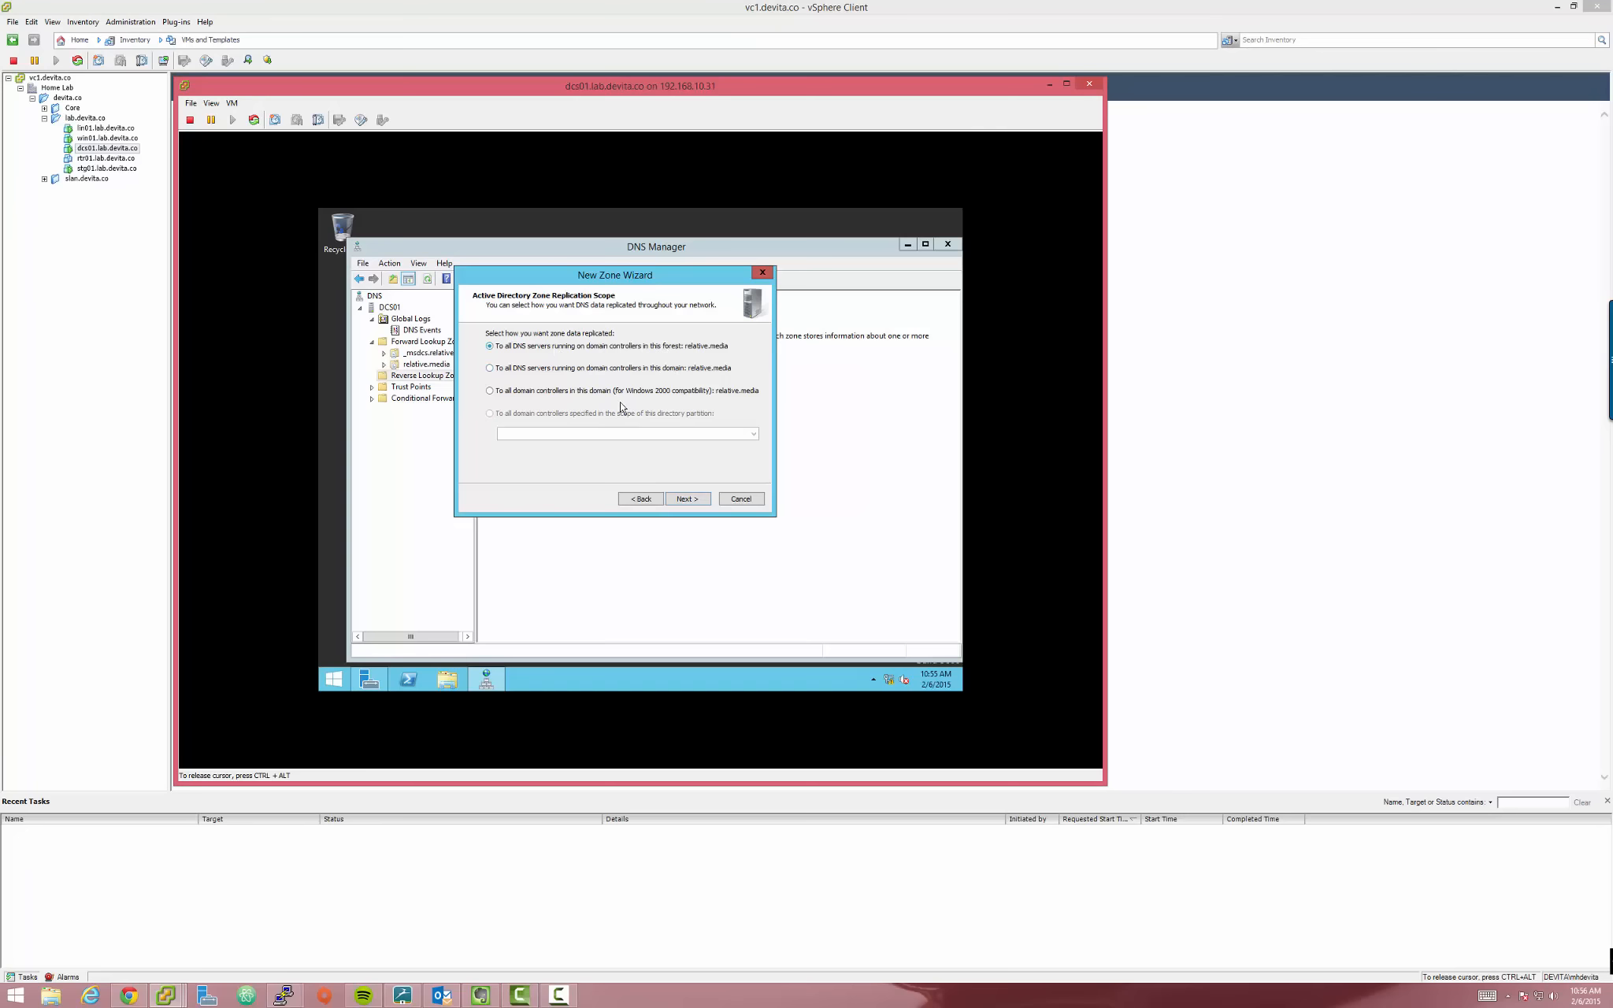
{"action": "left_click", "coordinate": [686, 499]}
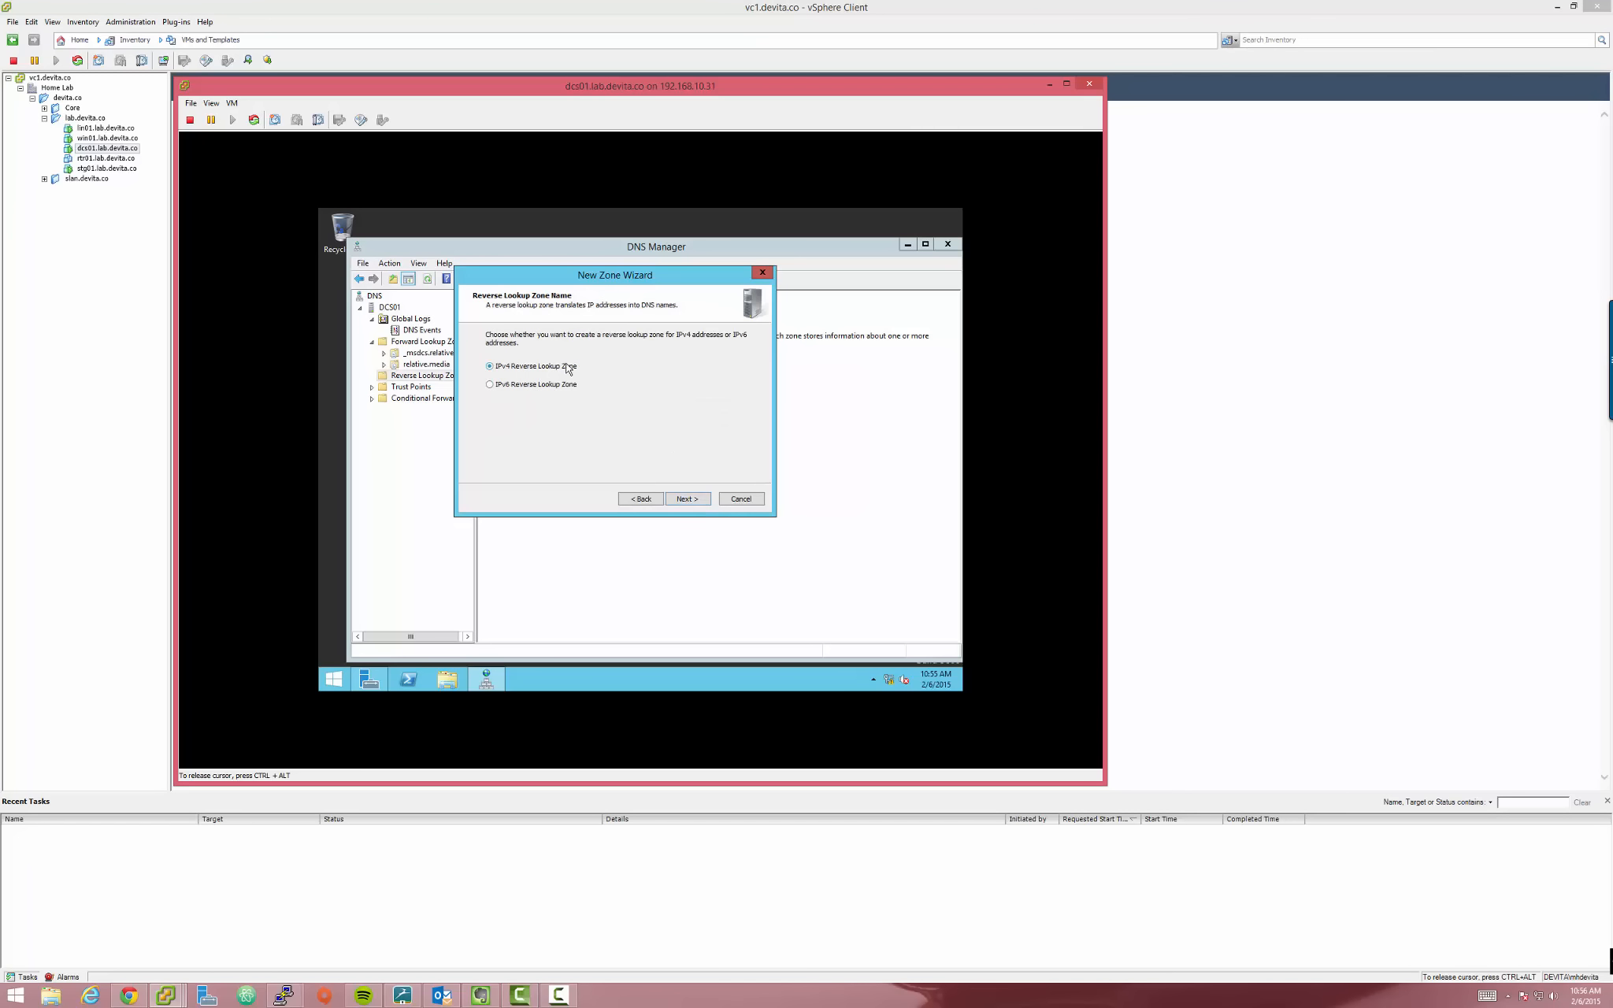
{"action": "left_click", "coordinate": [700, 501]}
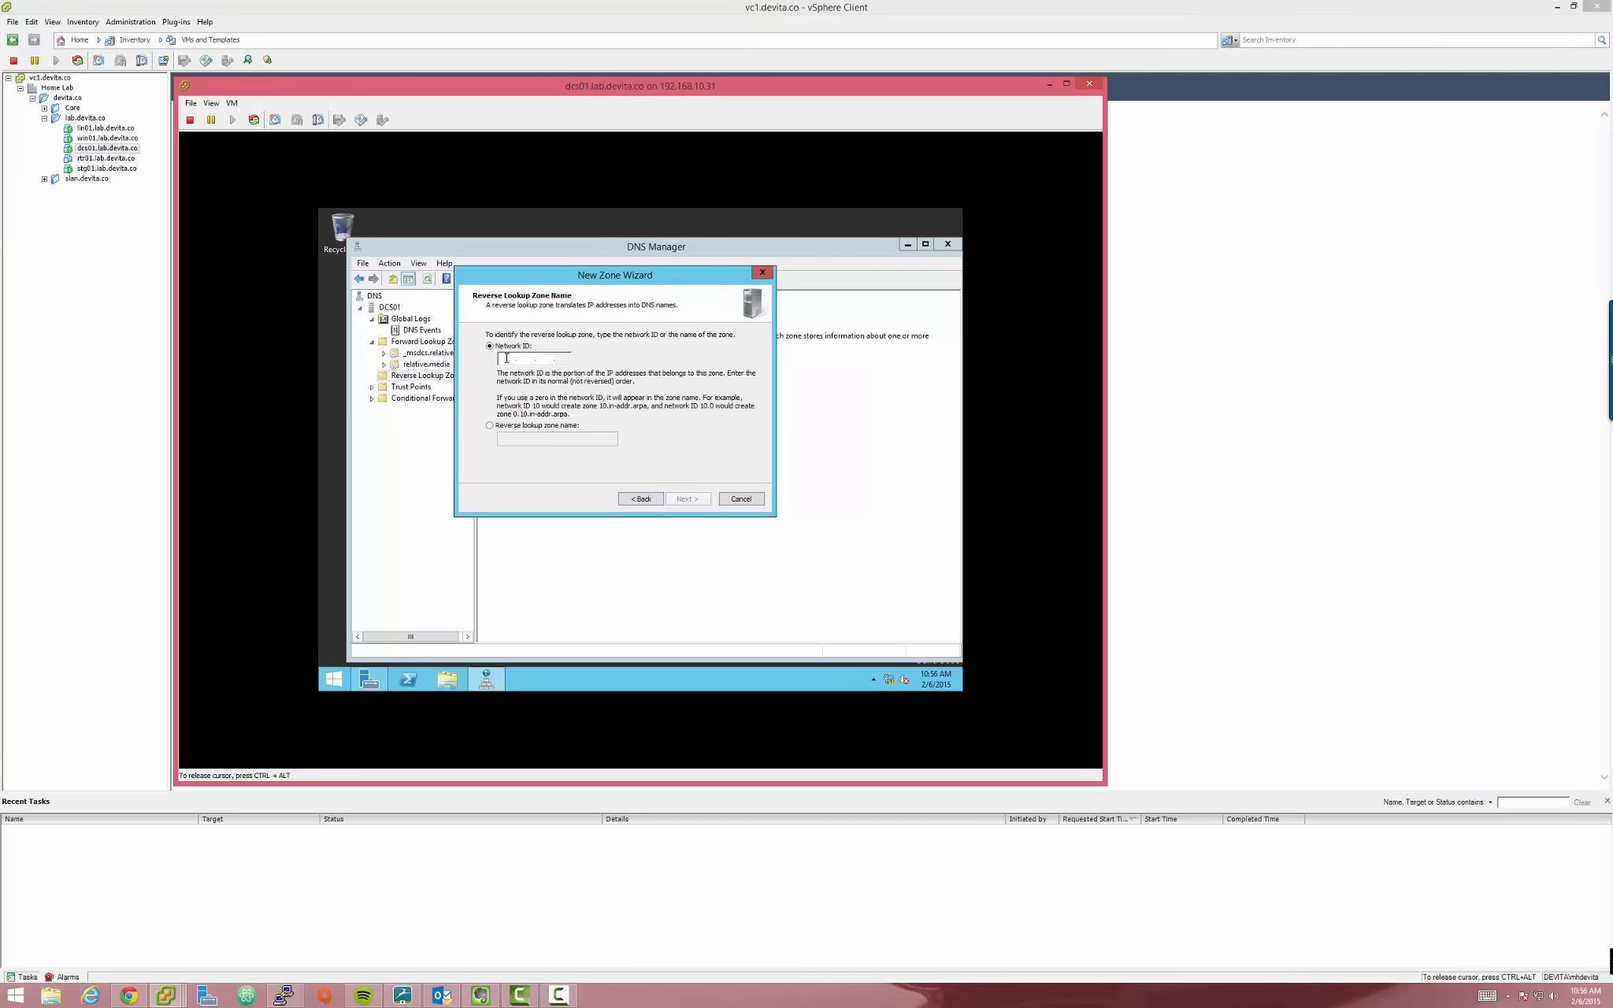
Enter network ID 192.168.21, allow only secure dynamic updates, and reach the summary page
{"action": "type", "text": "192.168.21."}
{"action": "left_click", "coordinate": [686, 497]}
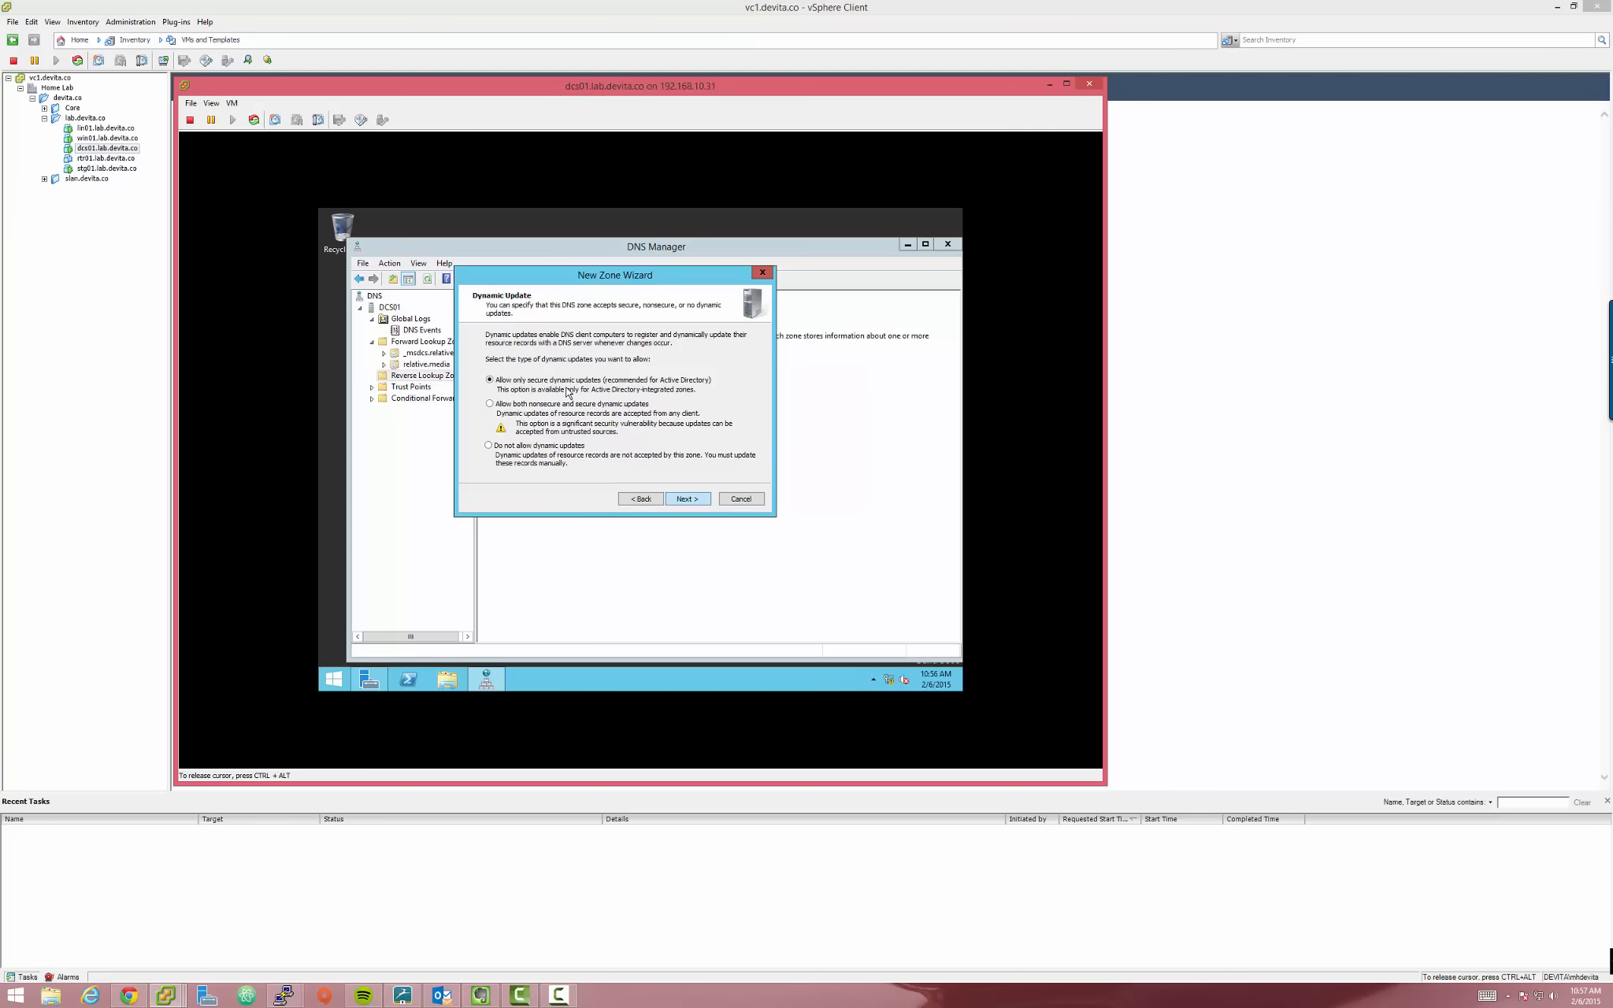
{"action": "left_click", "coordinate": [706, 498]}
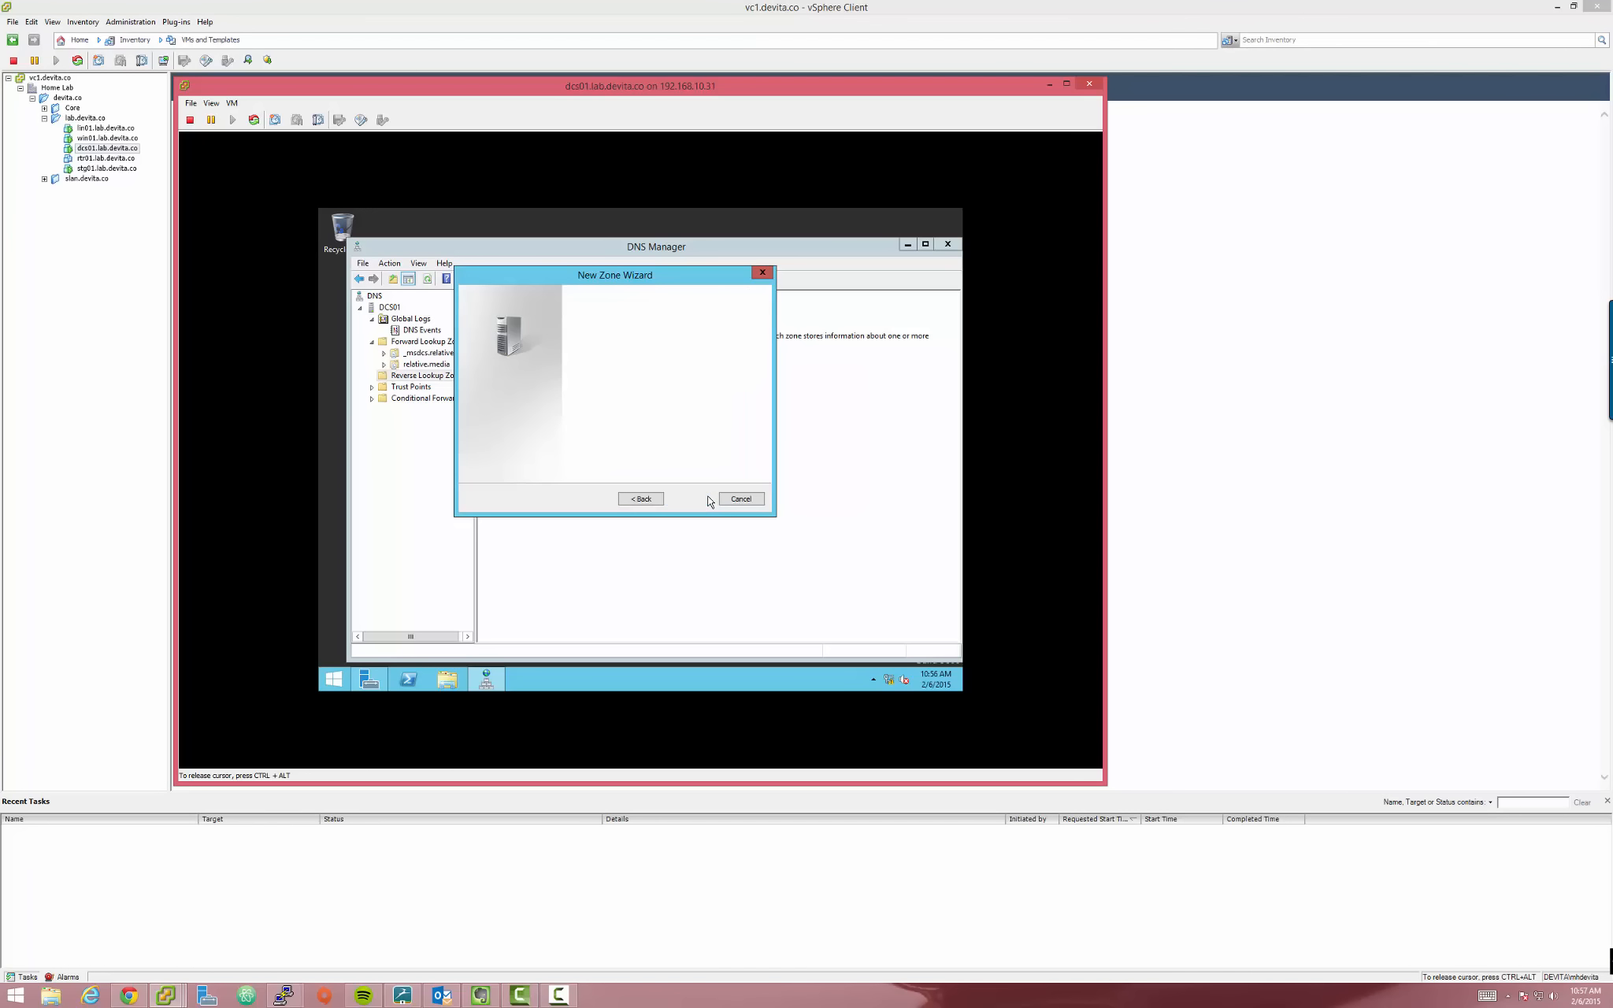
{"action": "left_click", "coordinate": [638, 499]}
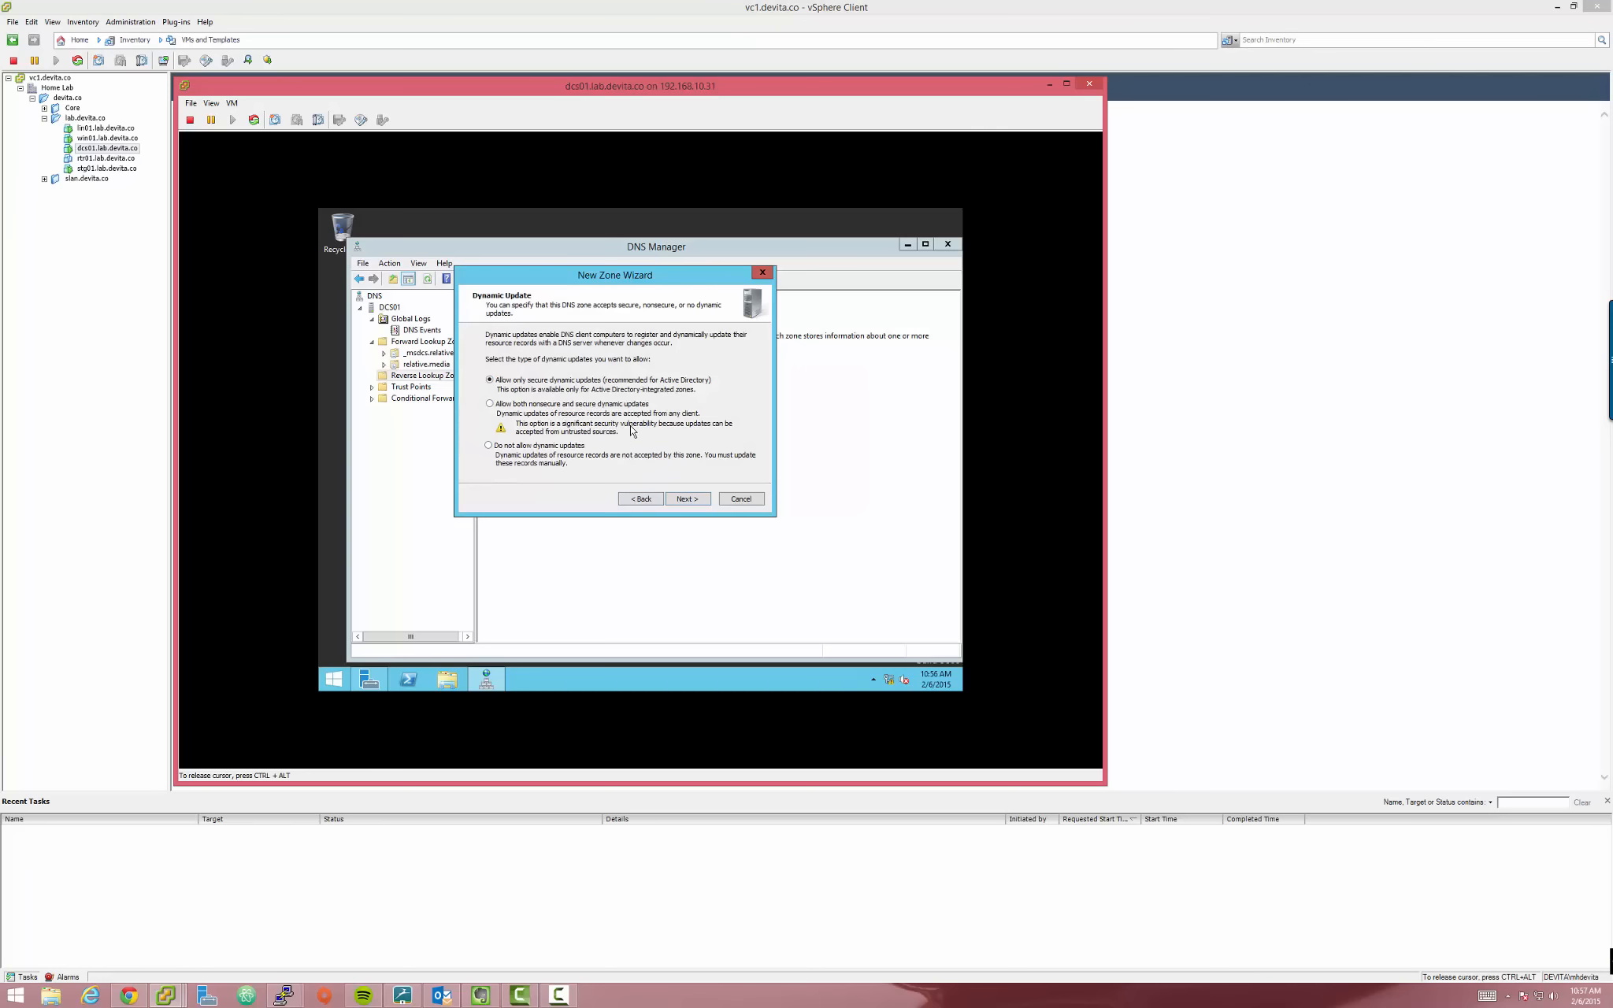
{"action": "left_click_drag", "start_coordinate": [573, 281], "coordinate": [616, 340]}
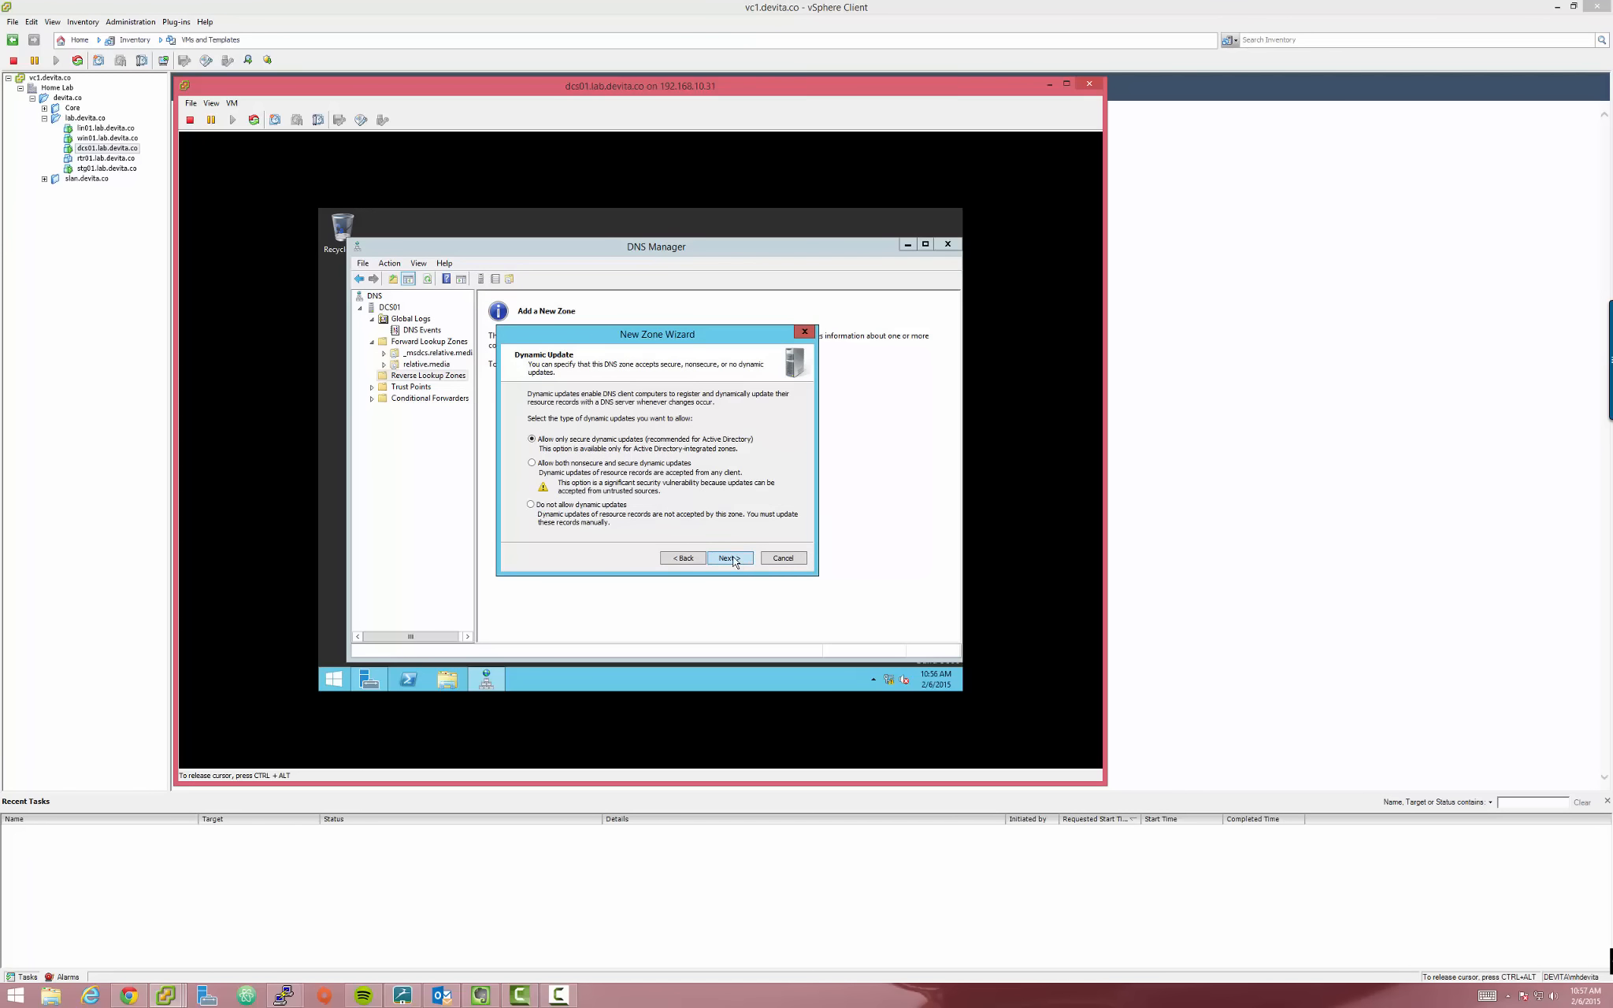
{"action": "left_click", "coordinate": [732, 559]}
Finish the wizard and inspect the SOA and NS records of 21.168.192.in-addr.arpa
{"action": "left_click", "coordinate": [731, 557]}
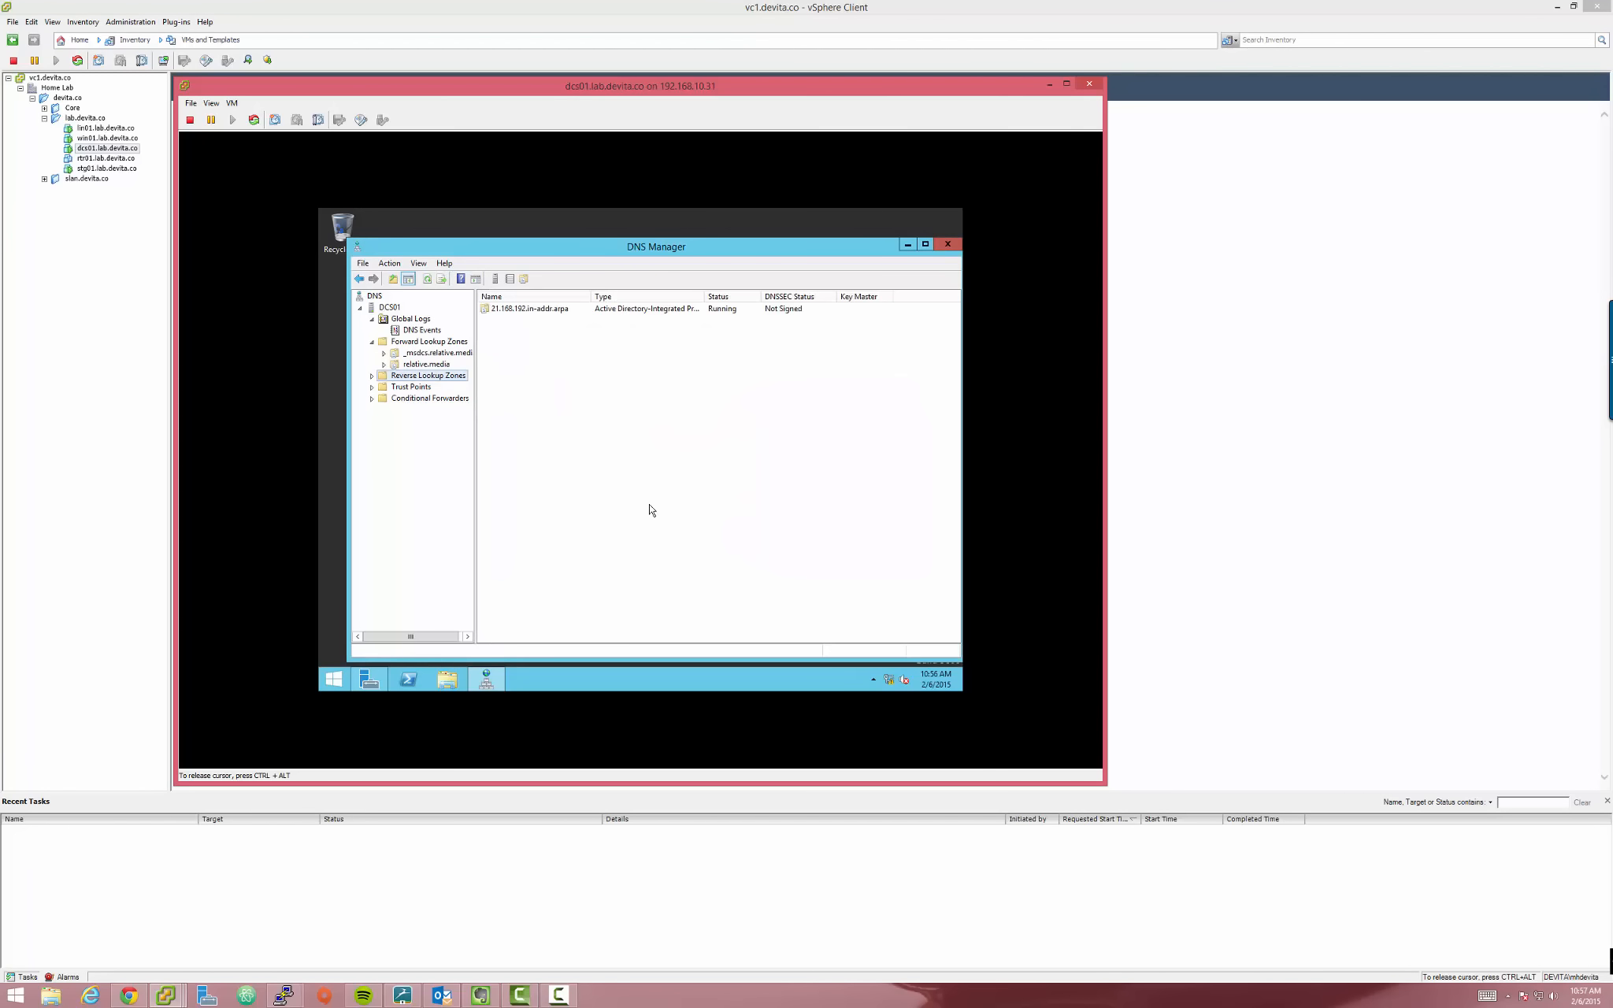
{"action": "left_click", "coordinate": [372, 375]}
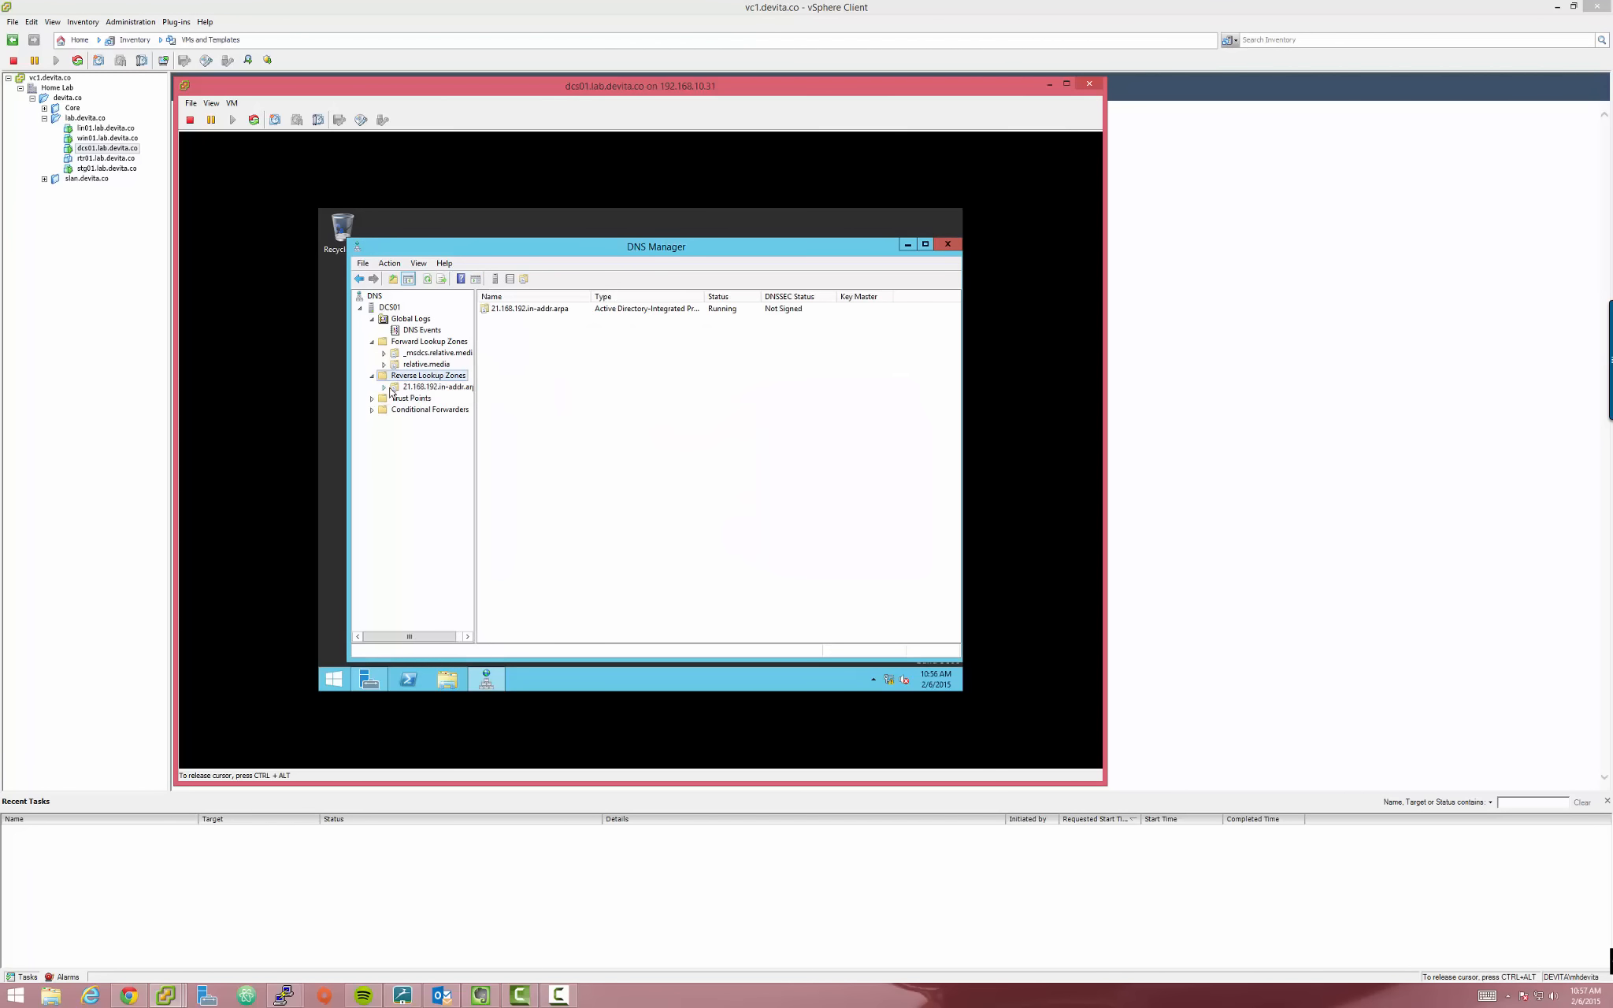
{"action": "left_click", "coordinate": [402, 388]}
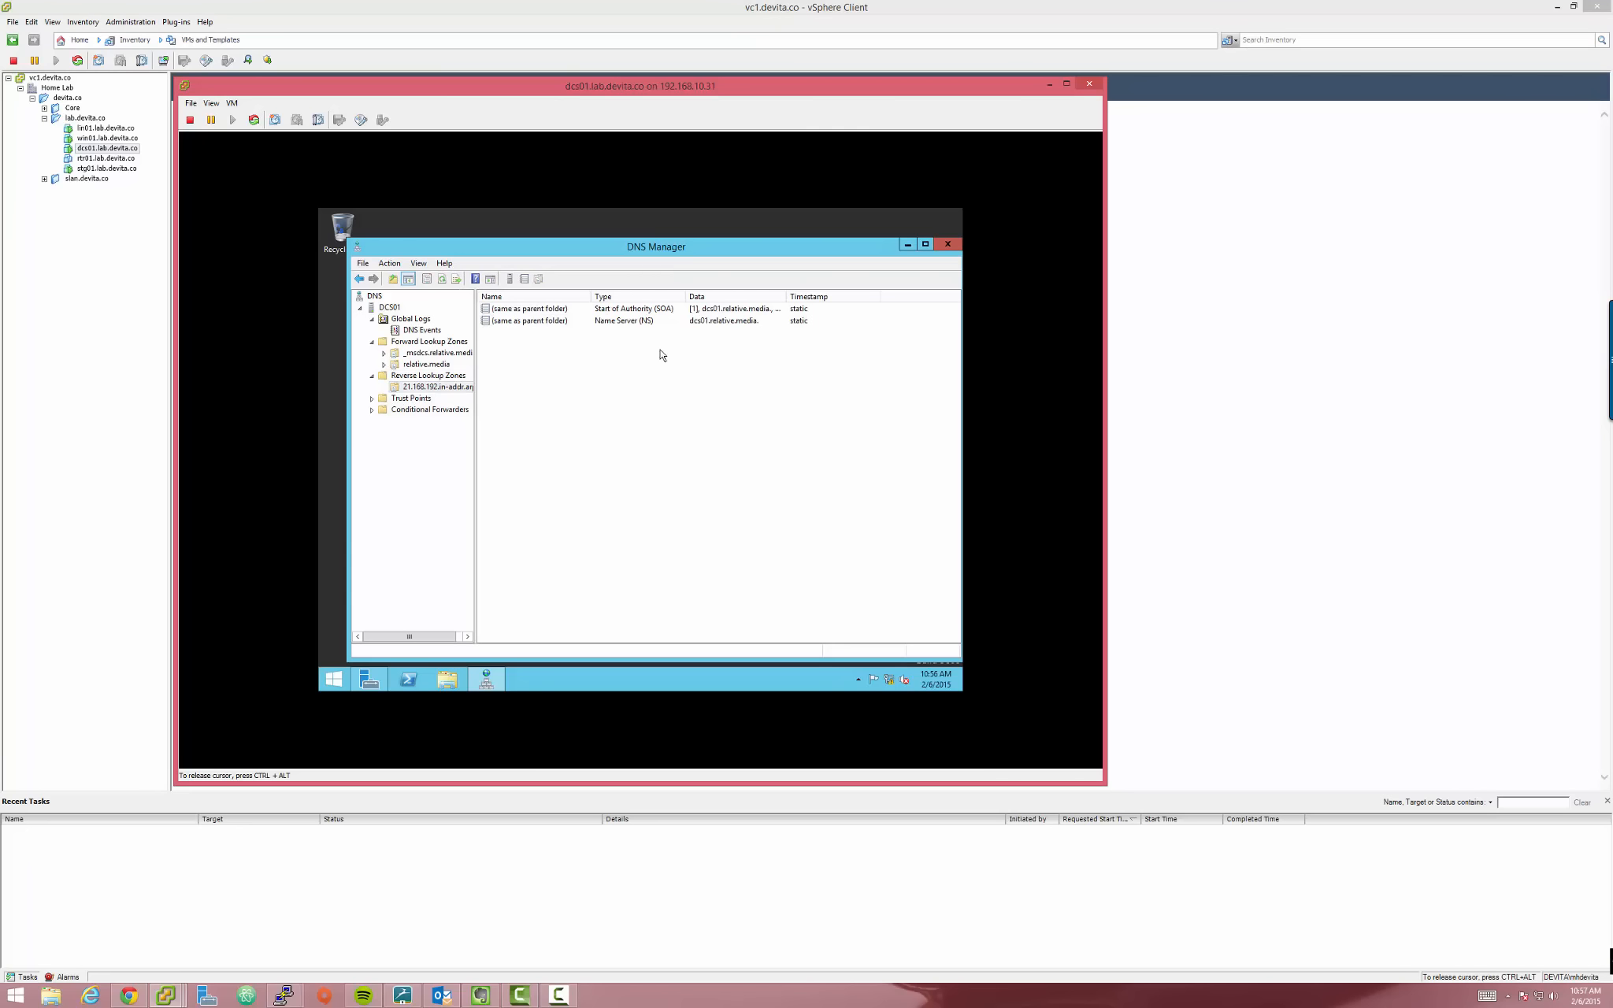
{"action": "left_click_drag", "start_coordinate": [758, 380], "coordinate": [636, 316]}
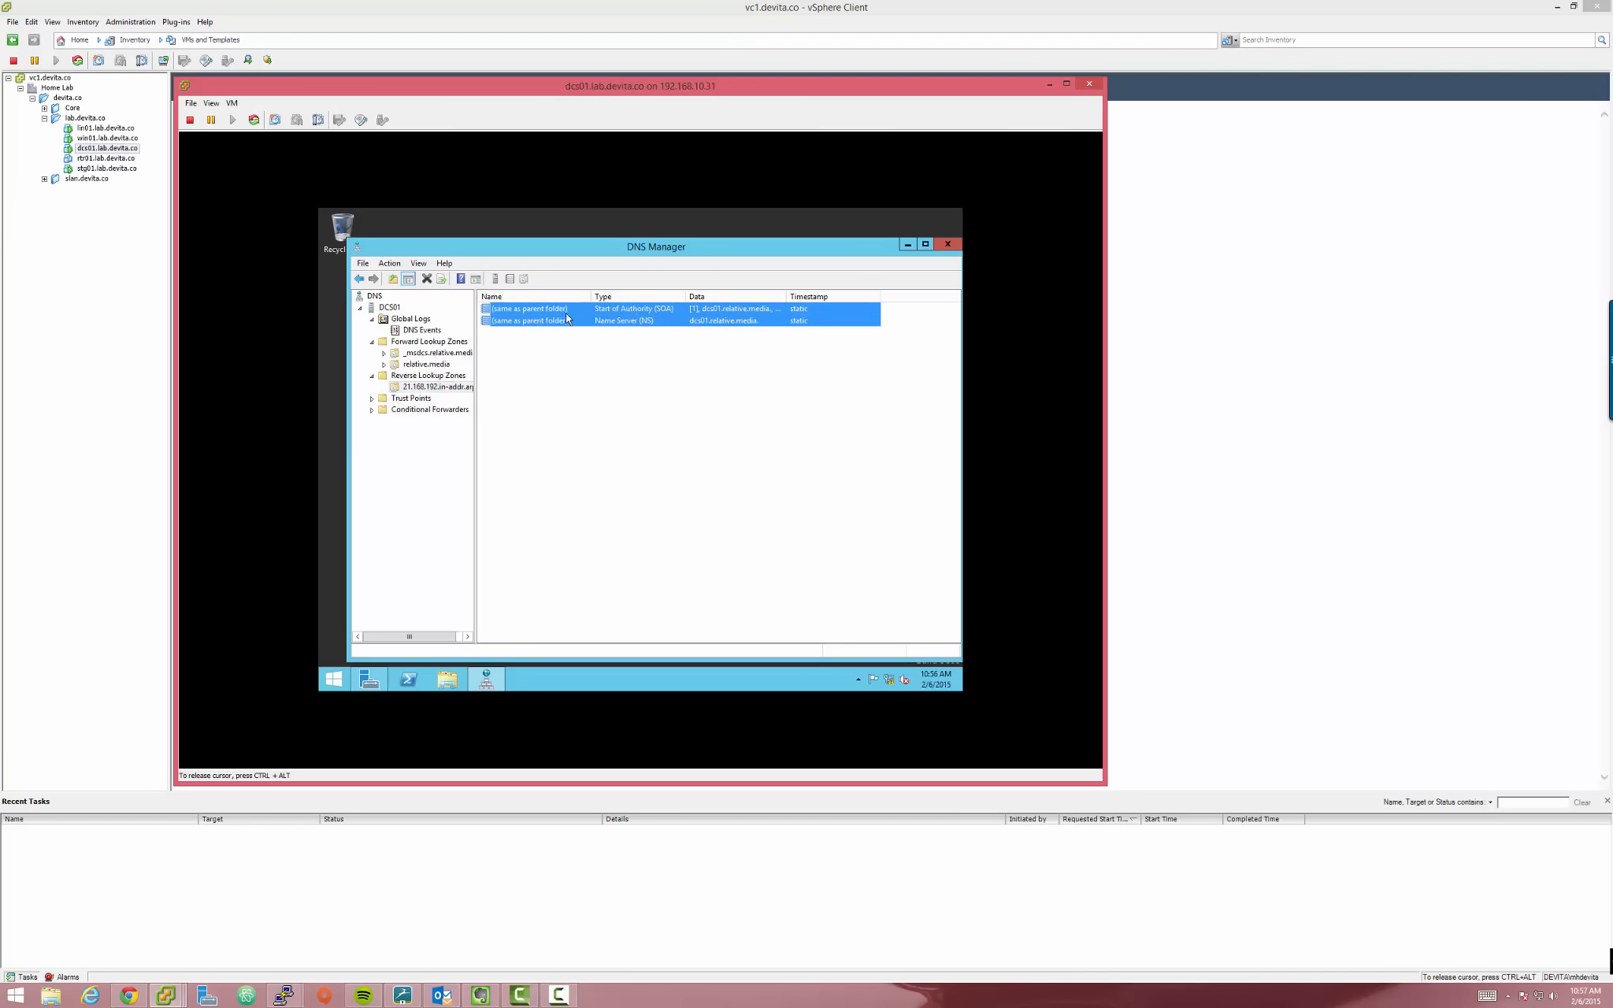
{"action": "left_click", "coordinate": [725, 395]}
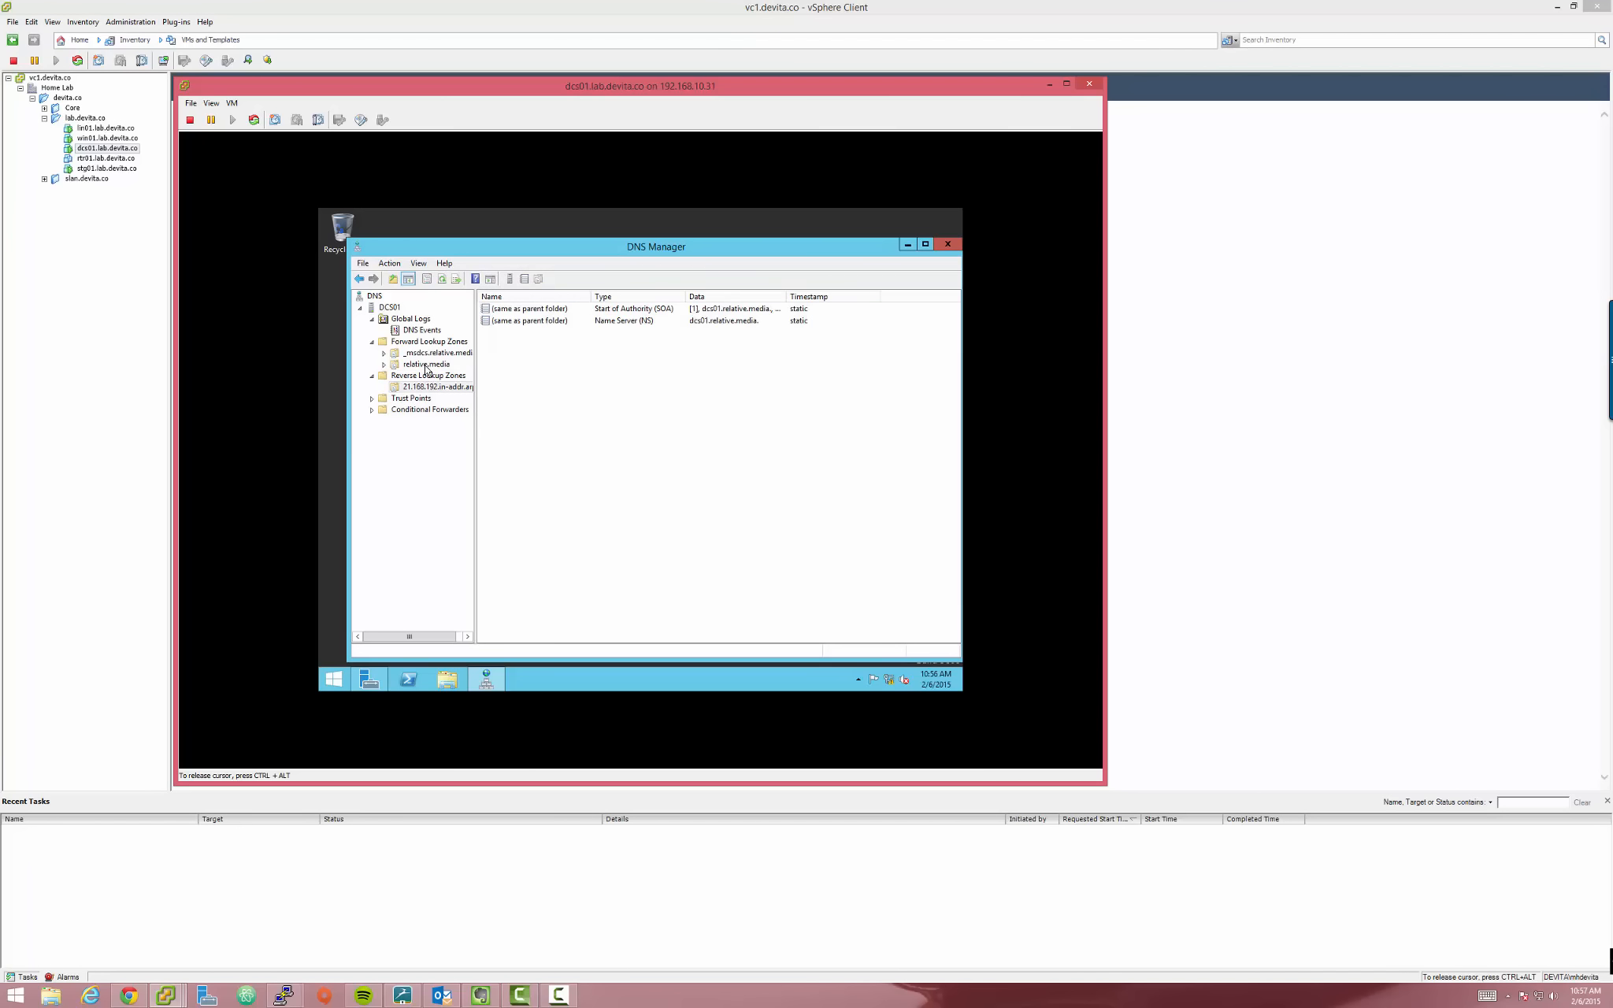
Select the DCS01 server and bring up its menu of server-wide actions
{"action": "left_click", "coordinate": [390, 308]}
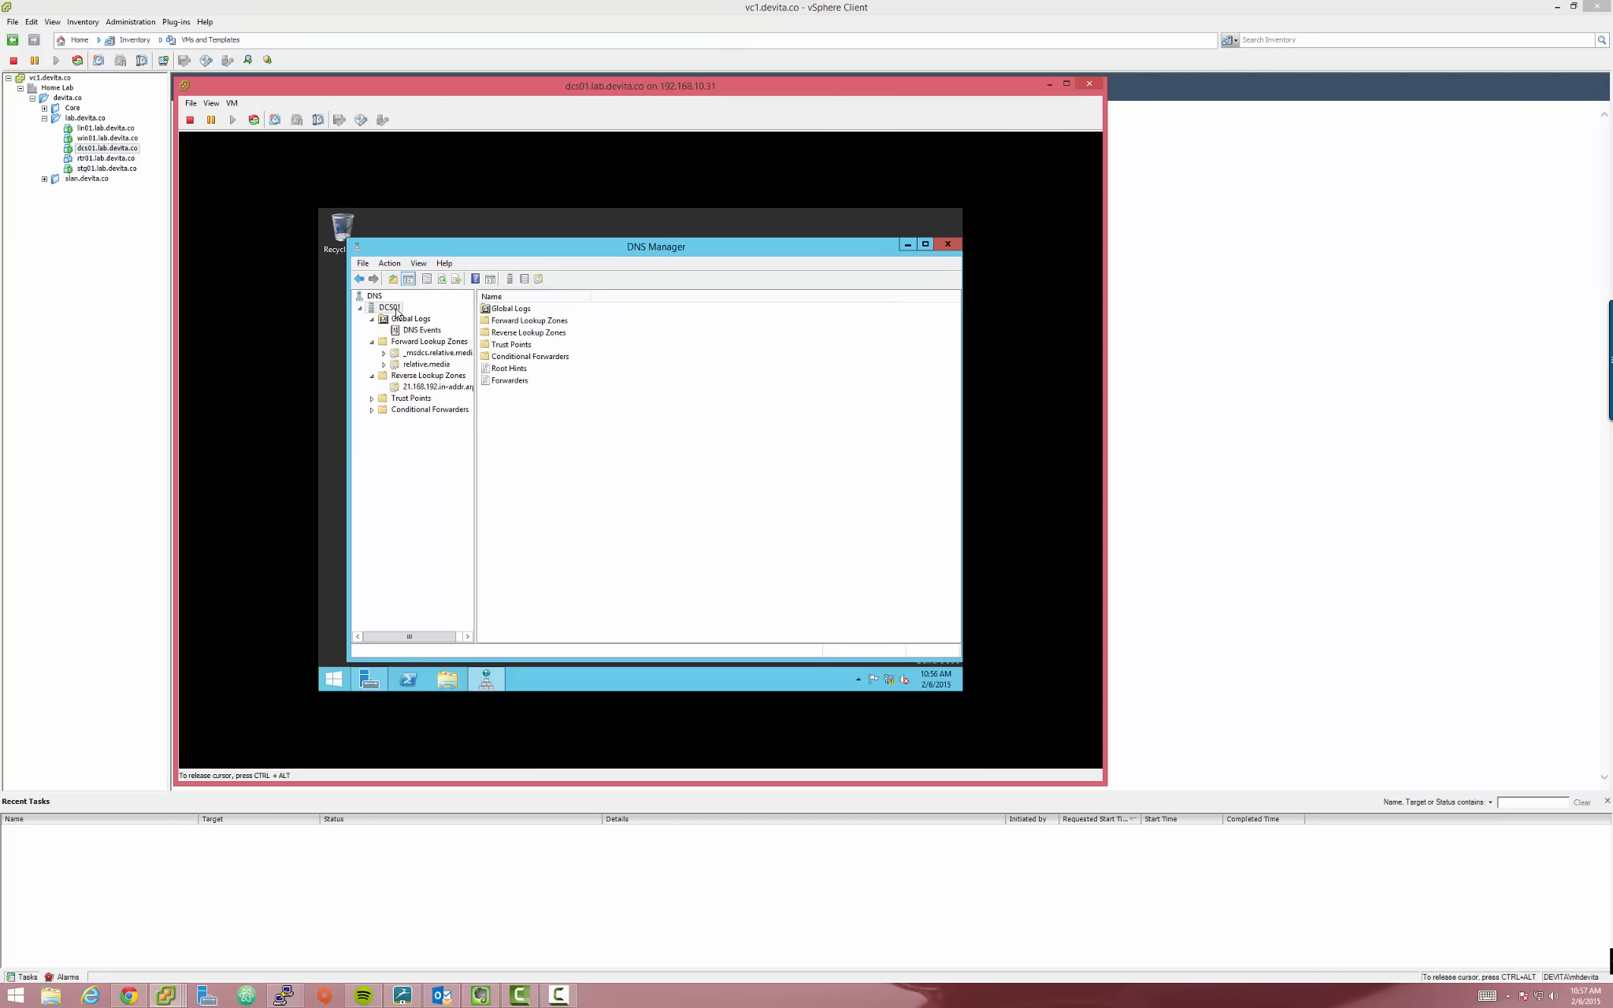
{"action": "right_click", "coordinate": [389, 312]}
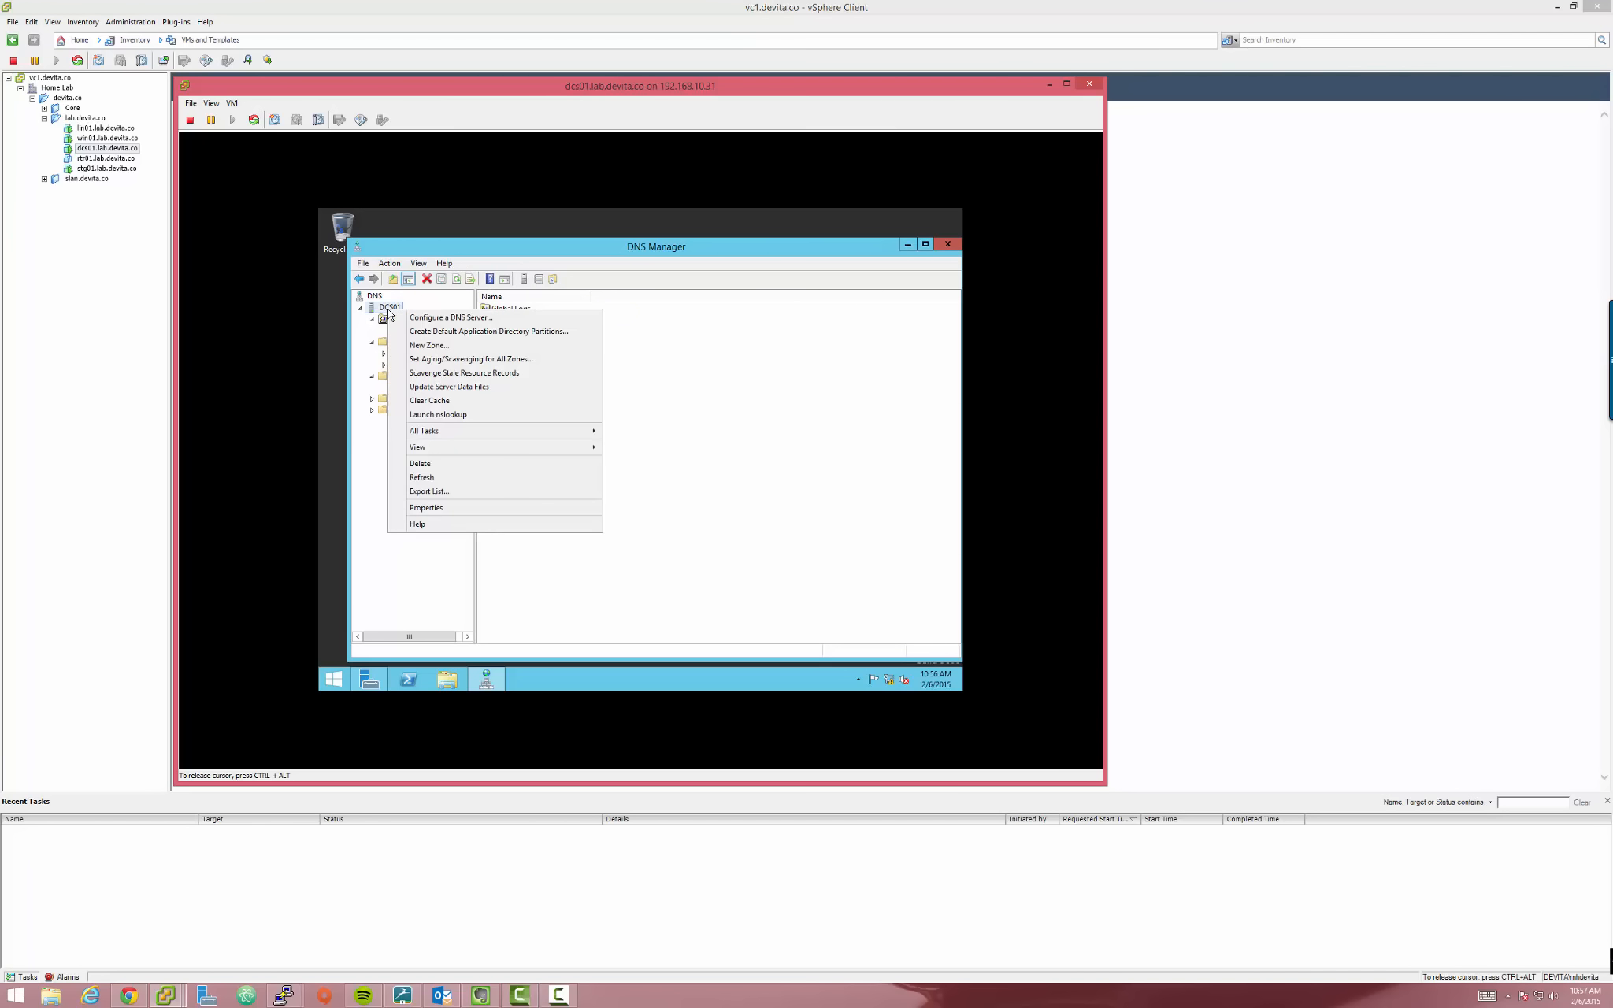
{"action": "left_click", "coordinate": [709, 419]}
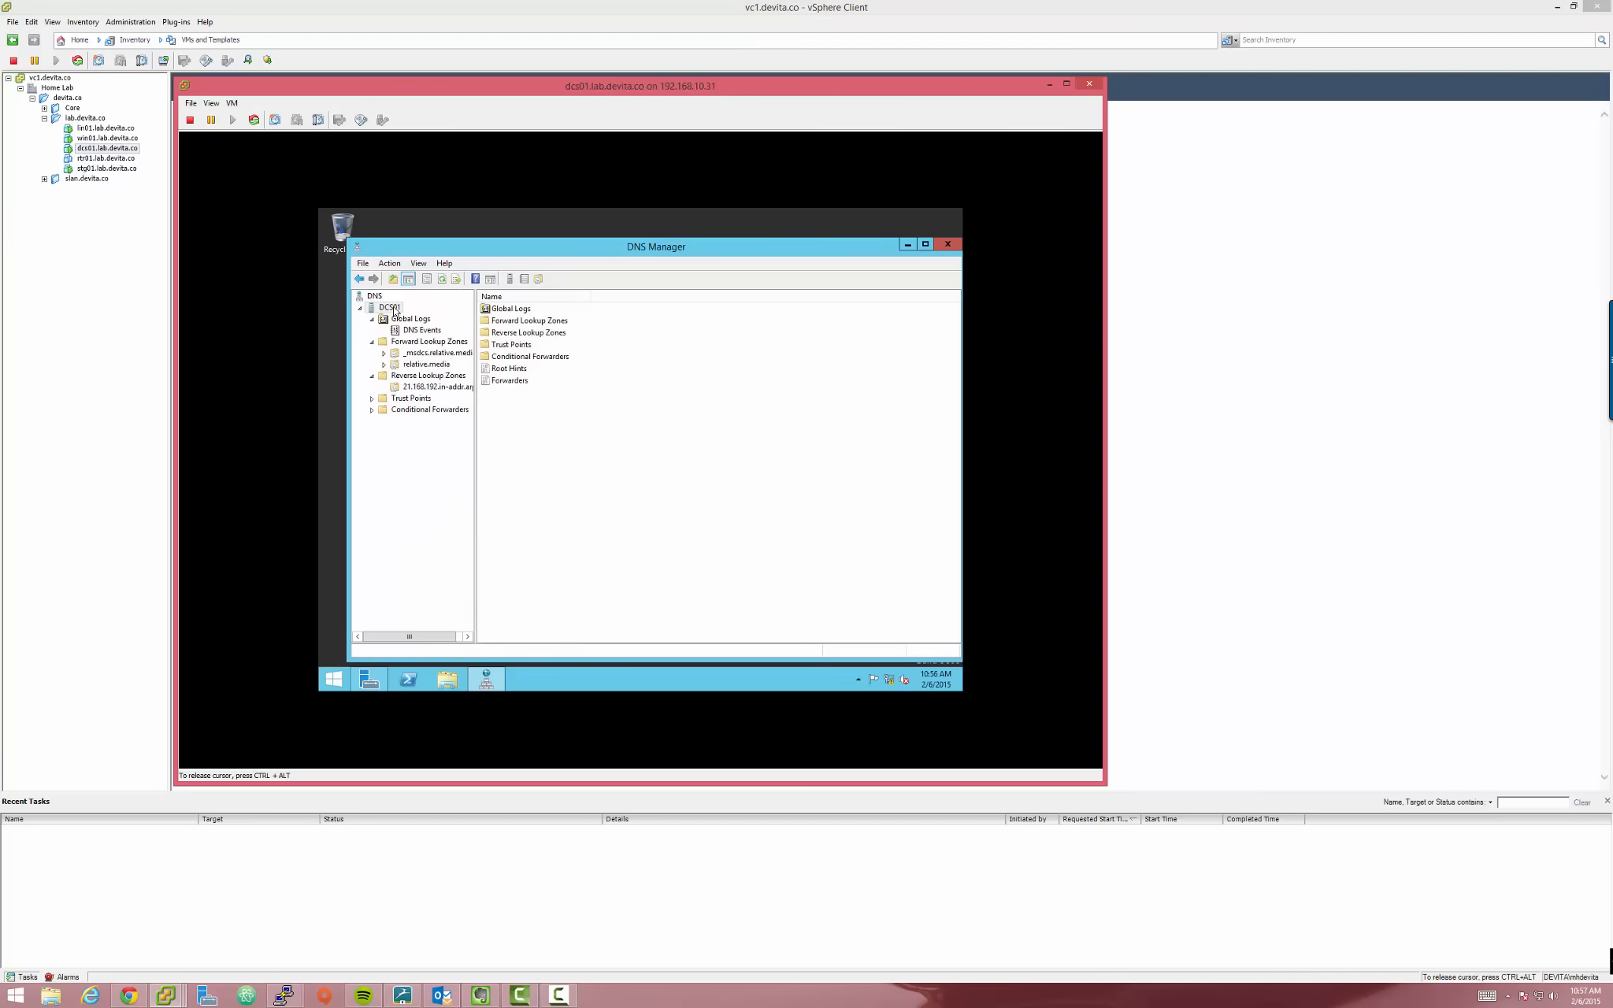
{"action": "right_click", "coordinate": [395, 312]}
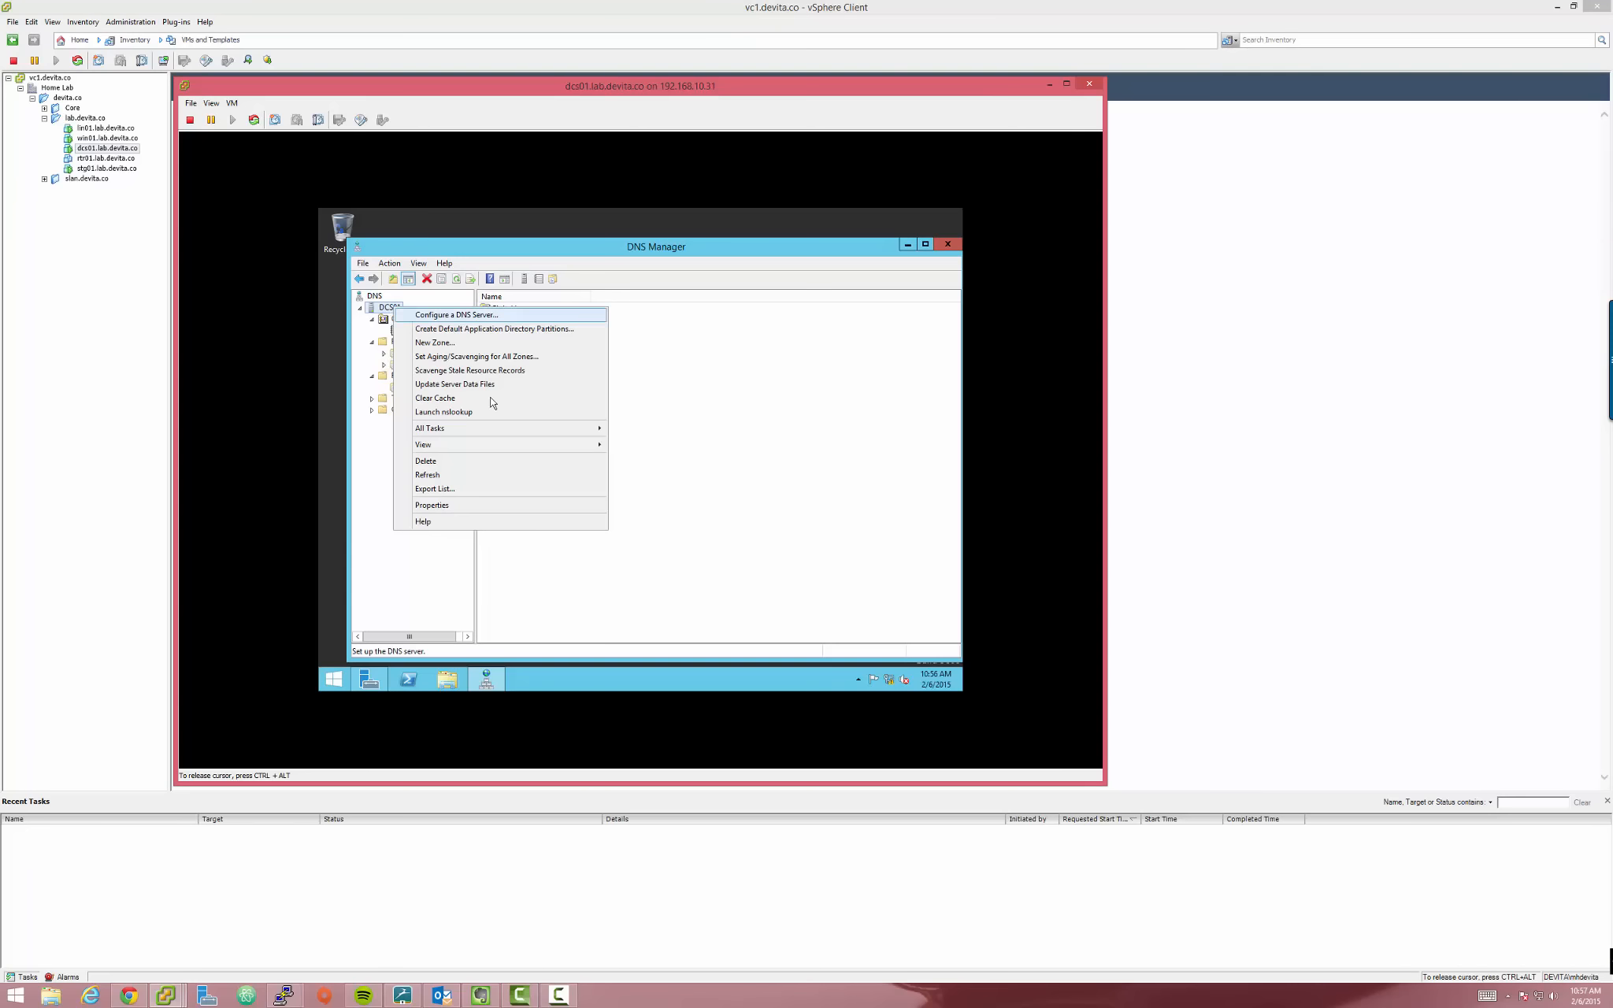
Add 8.8.8.8 and 8.8.4.4 as DCS01 DNS forwarders and apply them
{"action": "left_click", "coordinate": [443, 505]}
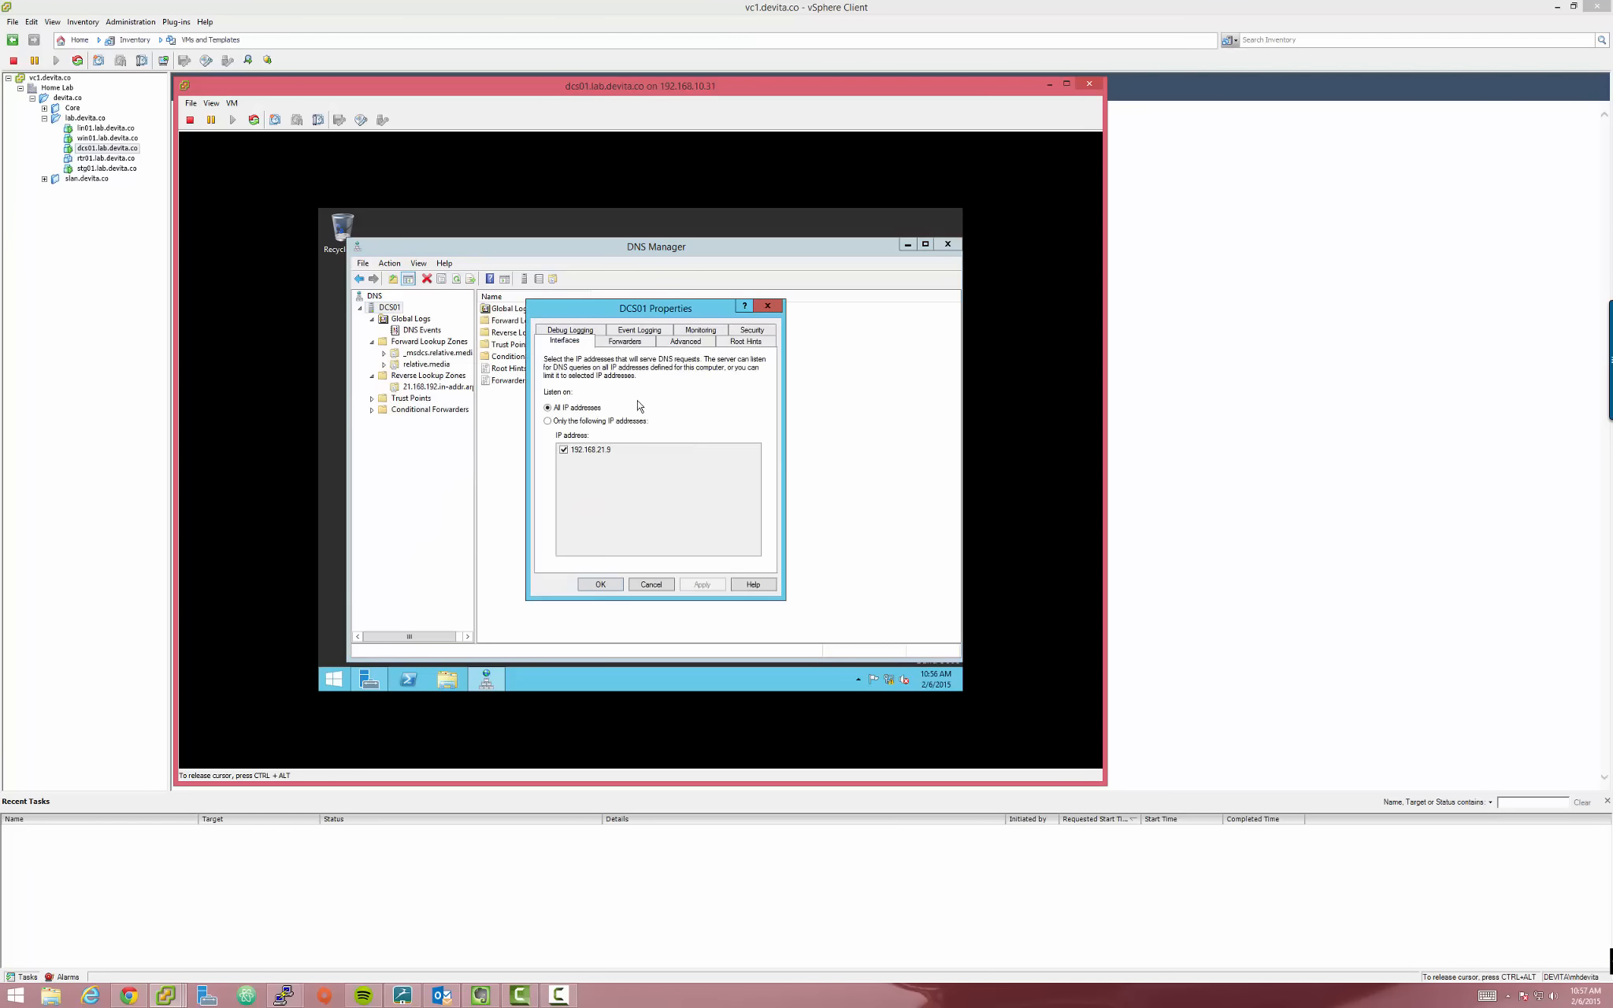
{"action": "left_click", "coordinate": [623, 344]}
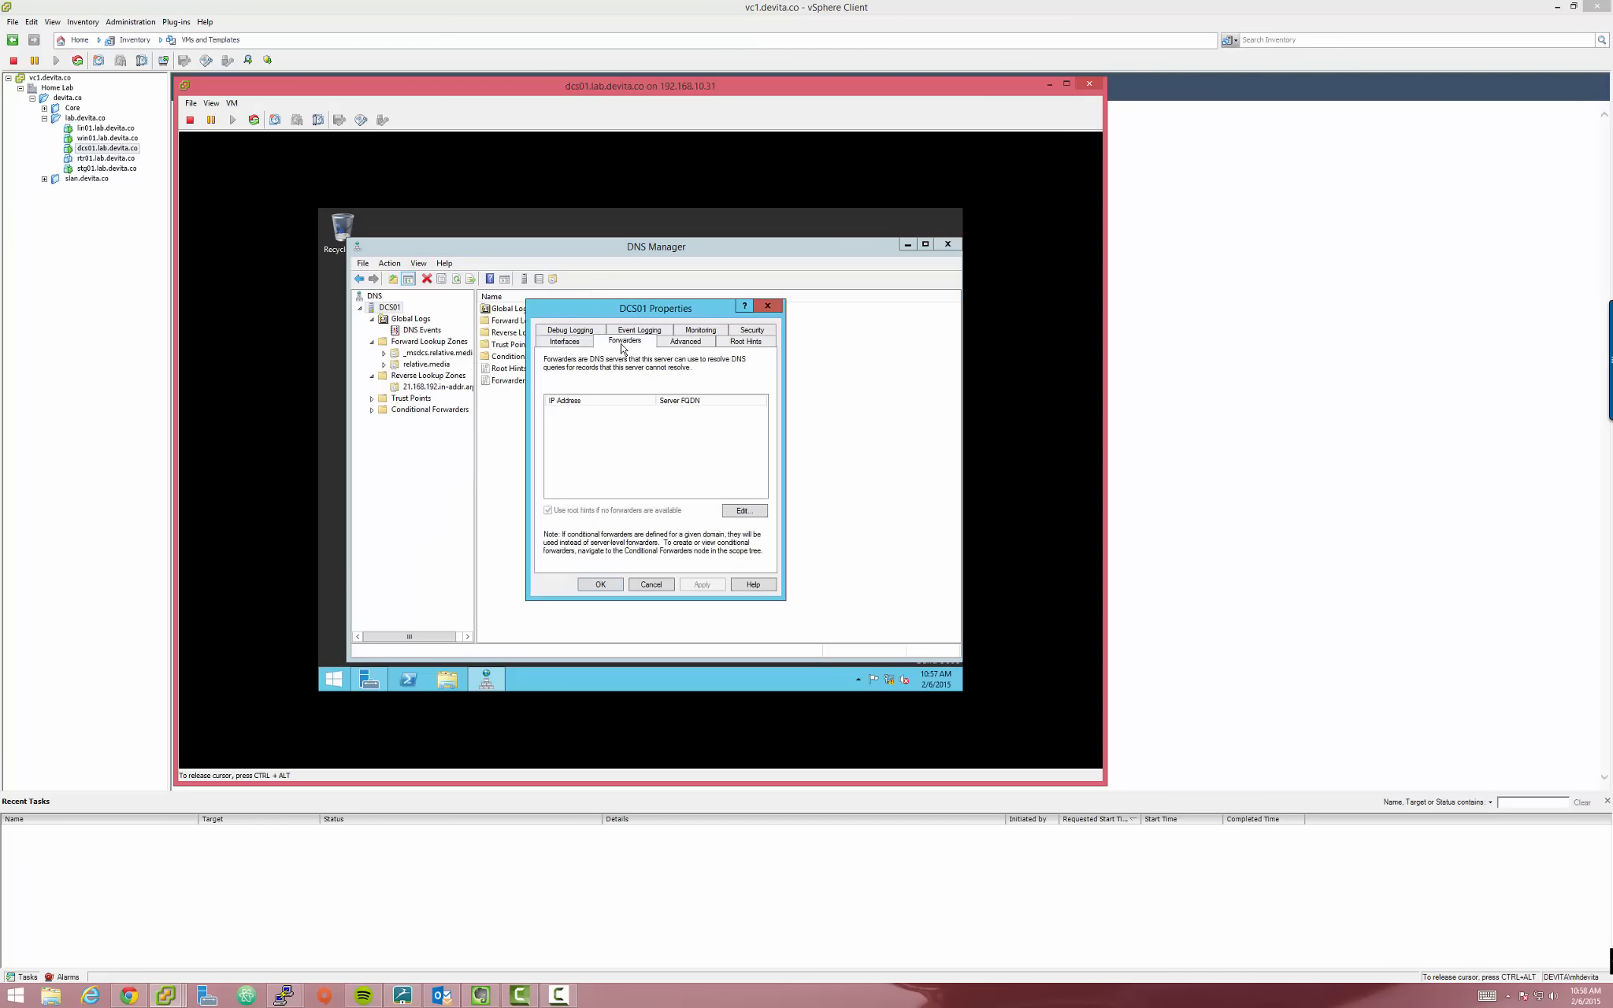
{"action": "left_click", "coordinate": [732, 512]}
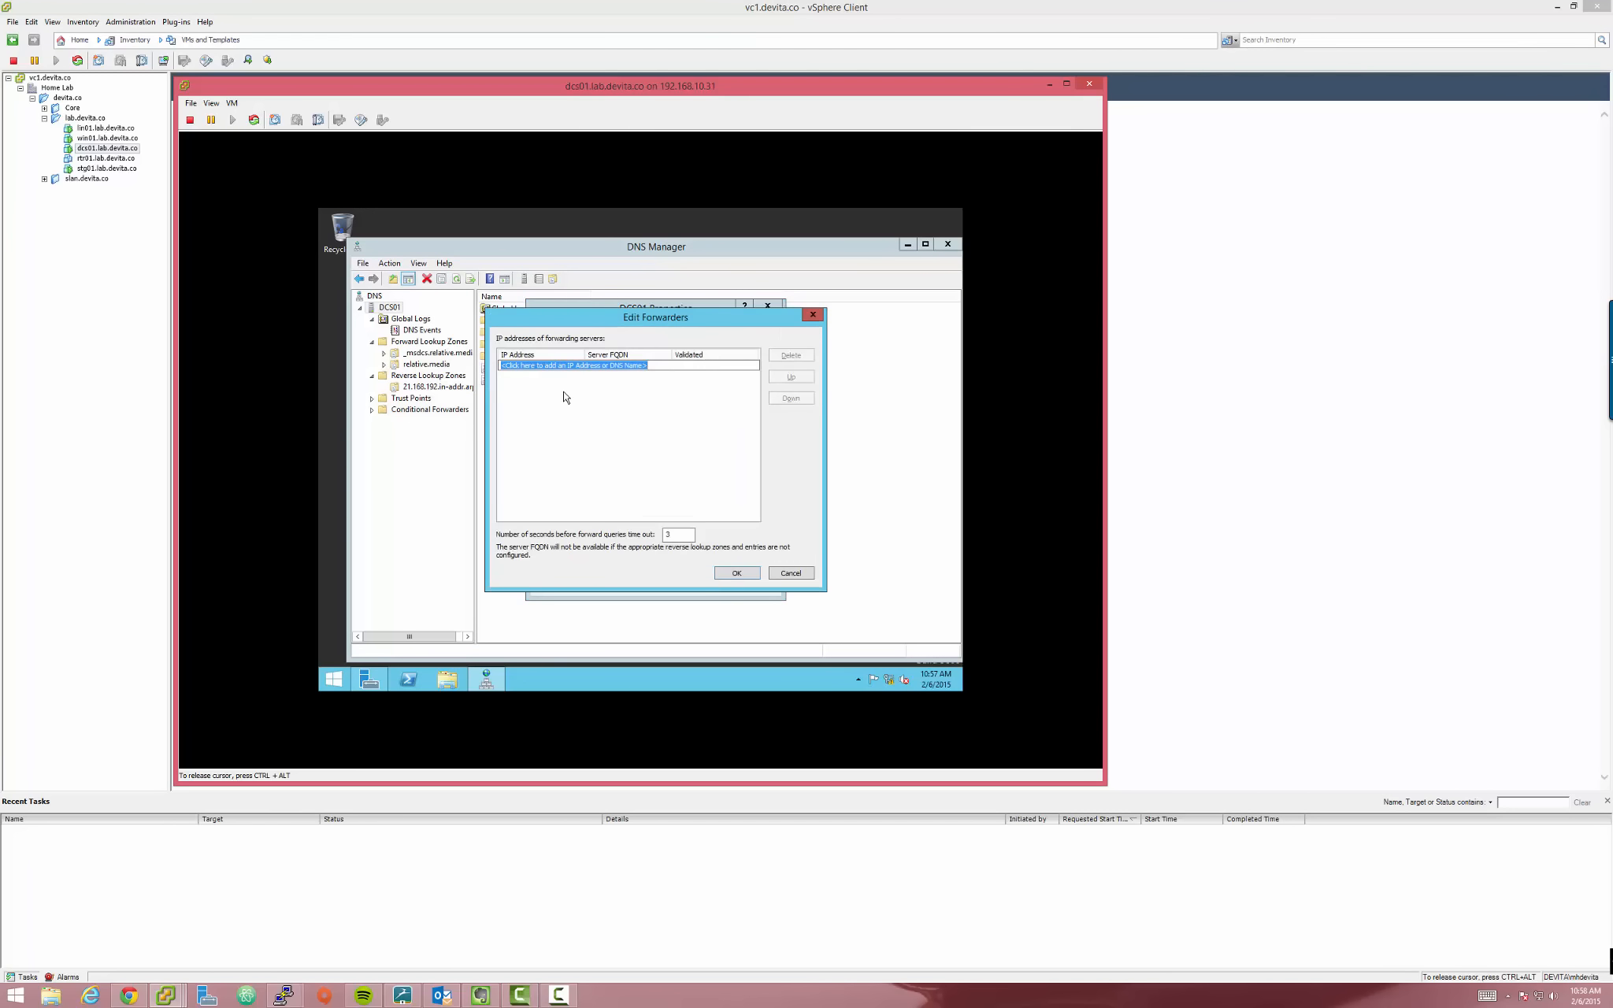
{"action": "type", "text": "8.8."}
{"action": "key", "text": "Return"}
{"action": "type", "text": "8.4.4"}
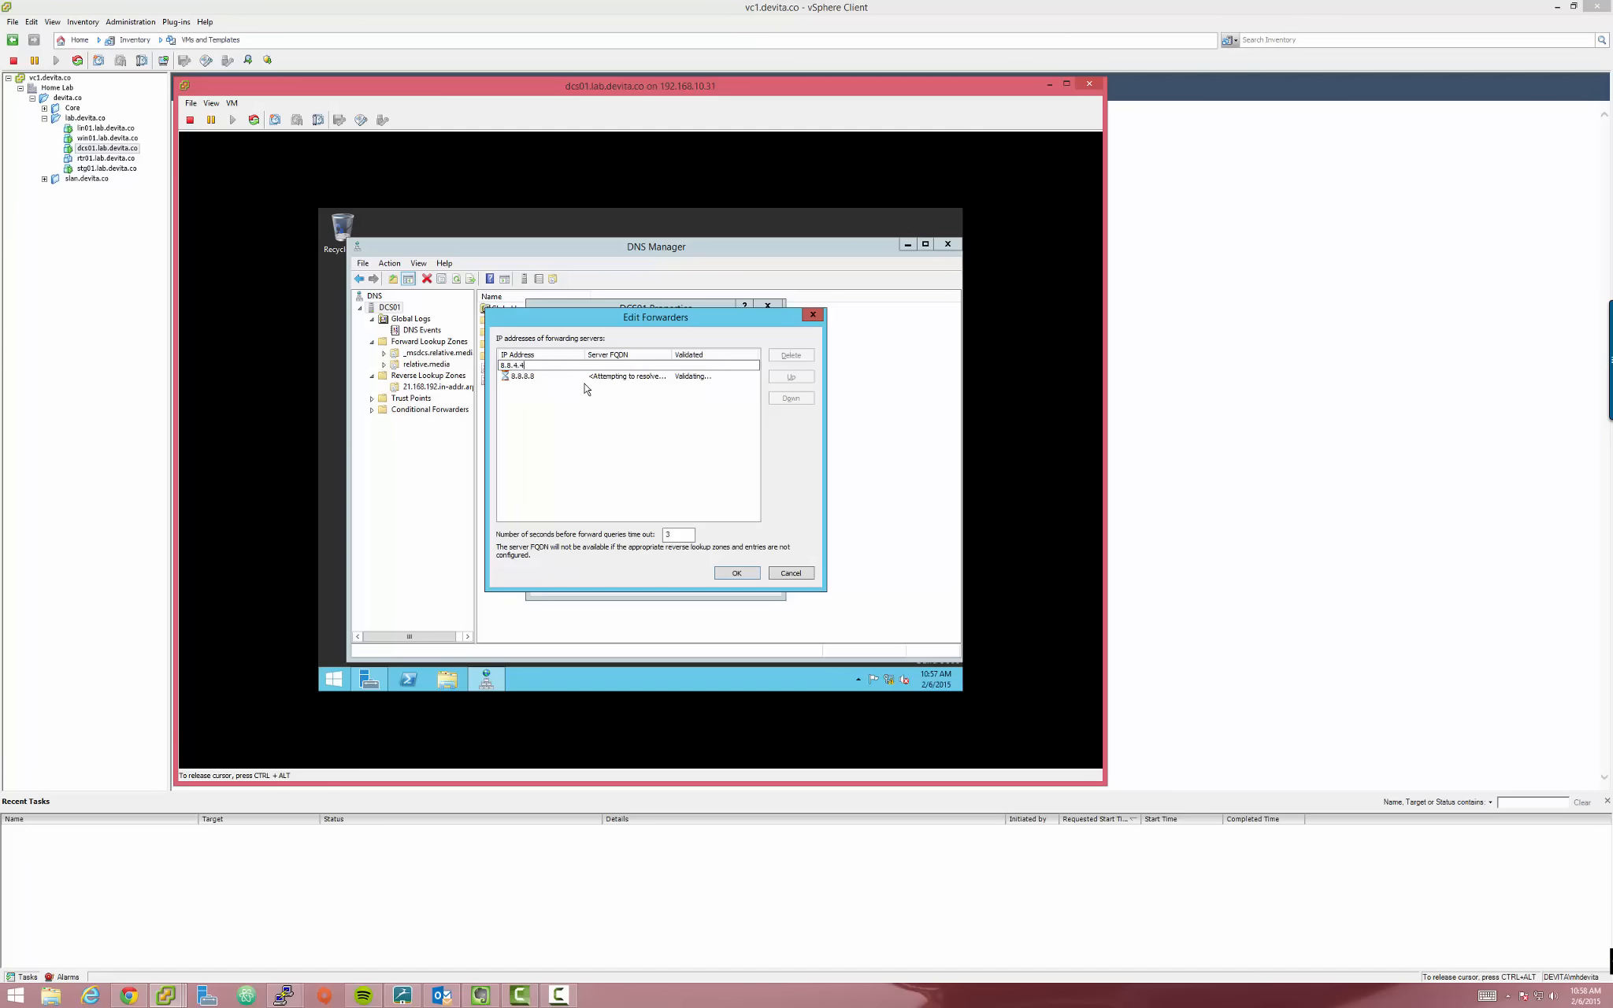
{"action": "key", "text": "Return"}
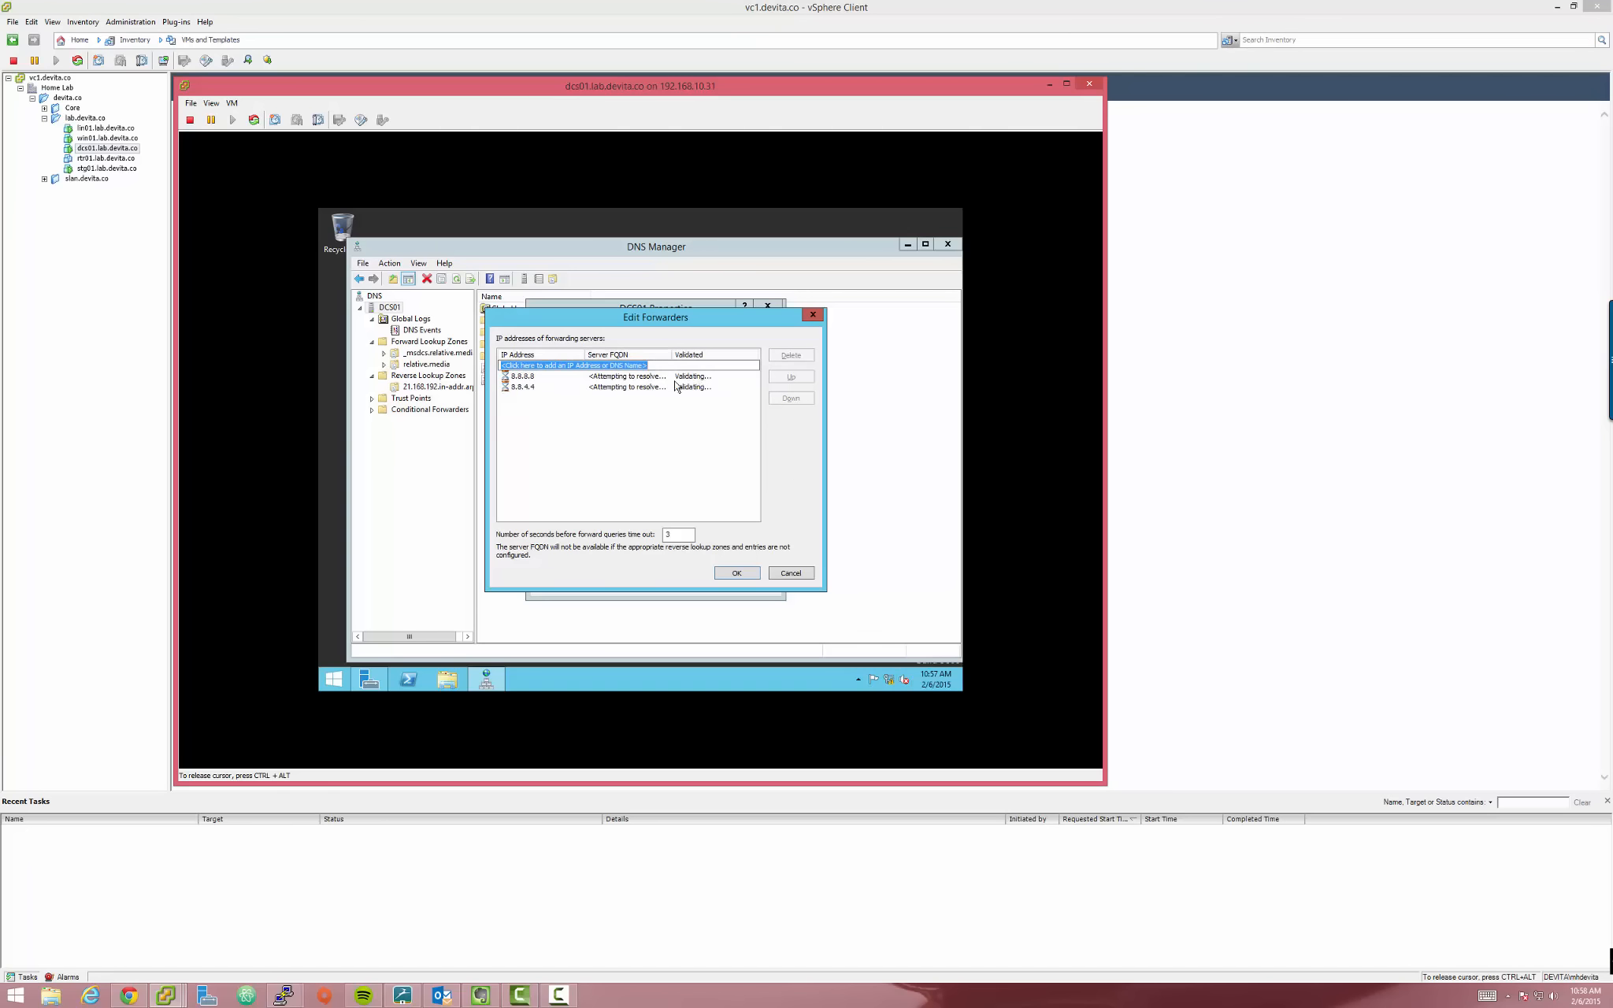
{"action": "left_click_drag", "start_coordinate": [651, 323], "coordinate": [774, 393]}
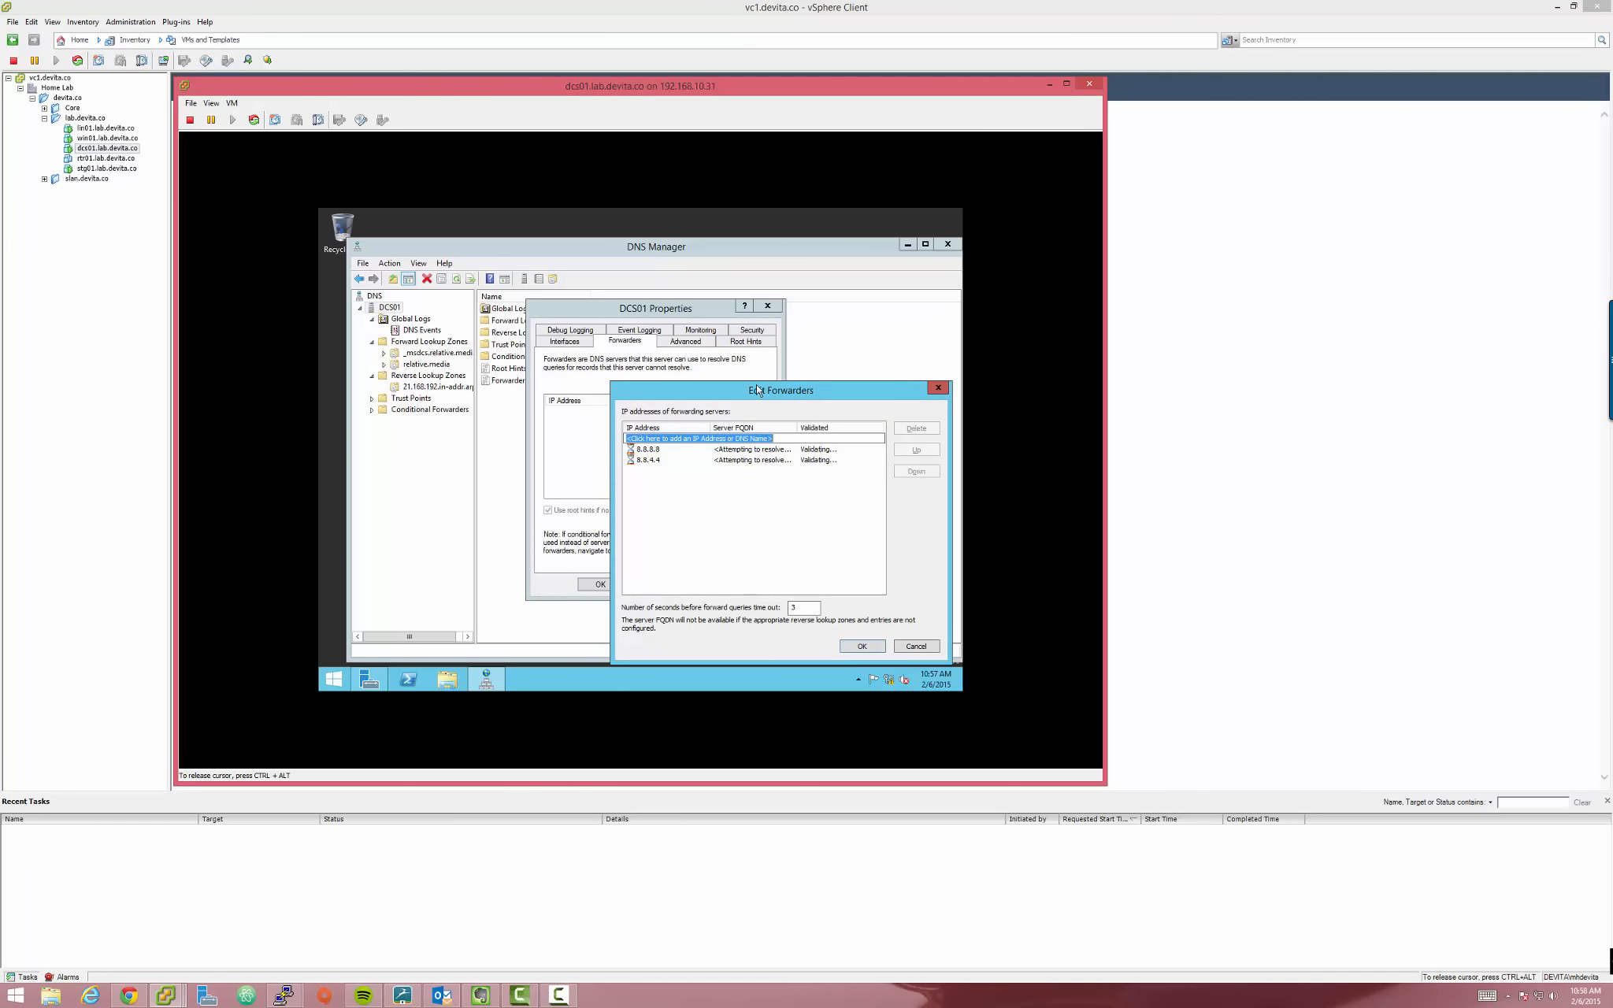
{"action": "left_click_drag", "start_coordinate": [772, 396], "coordinate": [749, 364]}
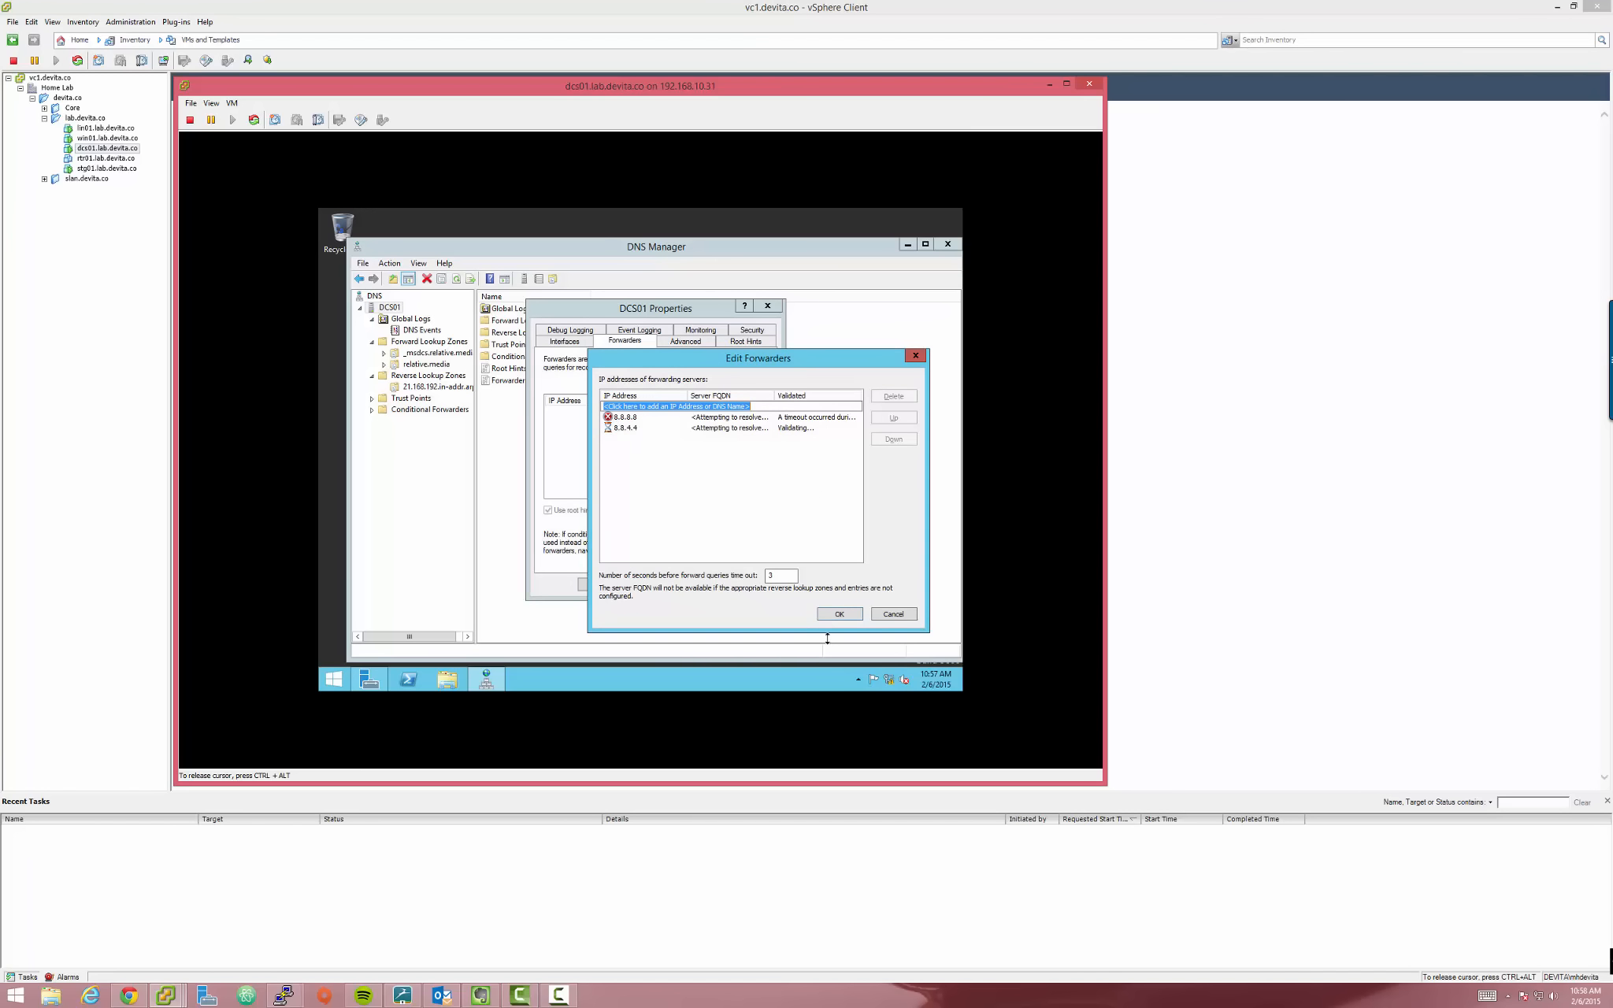
{"action": "left_click", "coordinate": [841, 614]}
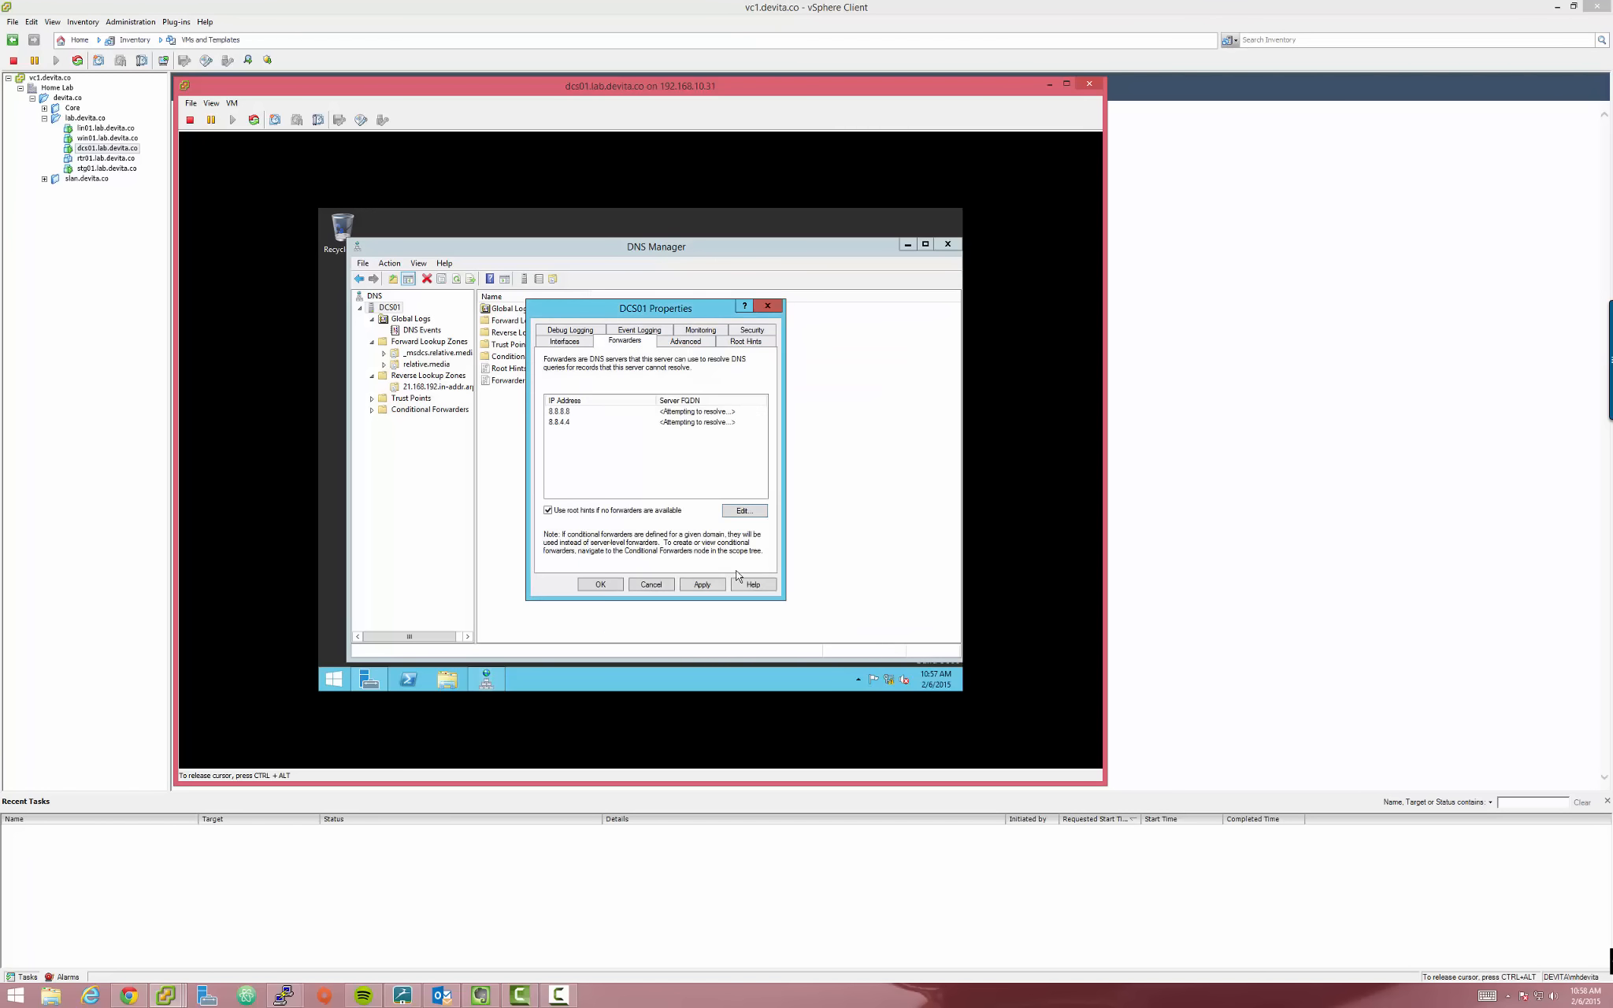
{"action": "left_click", "coordinate": [704, 586]}
On the Advanced settings, enable automatic scavenging of stale records with a 7-day period
{"action": "left_click", "coordinate": [682, 344]}
{"action": "left_click", "coordinate": [750, 343]}
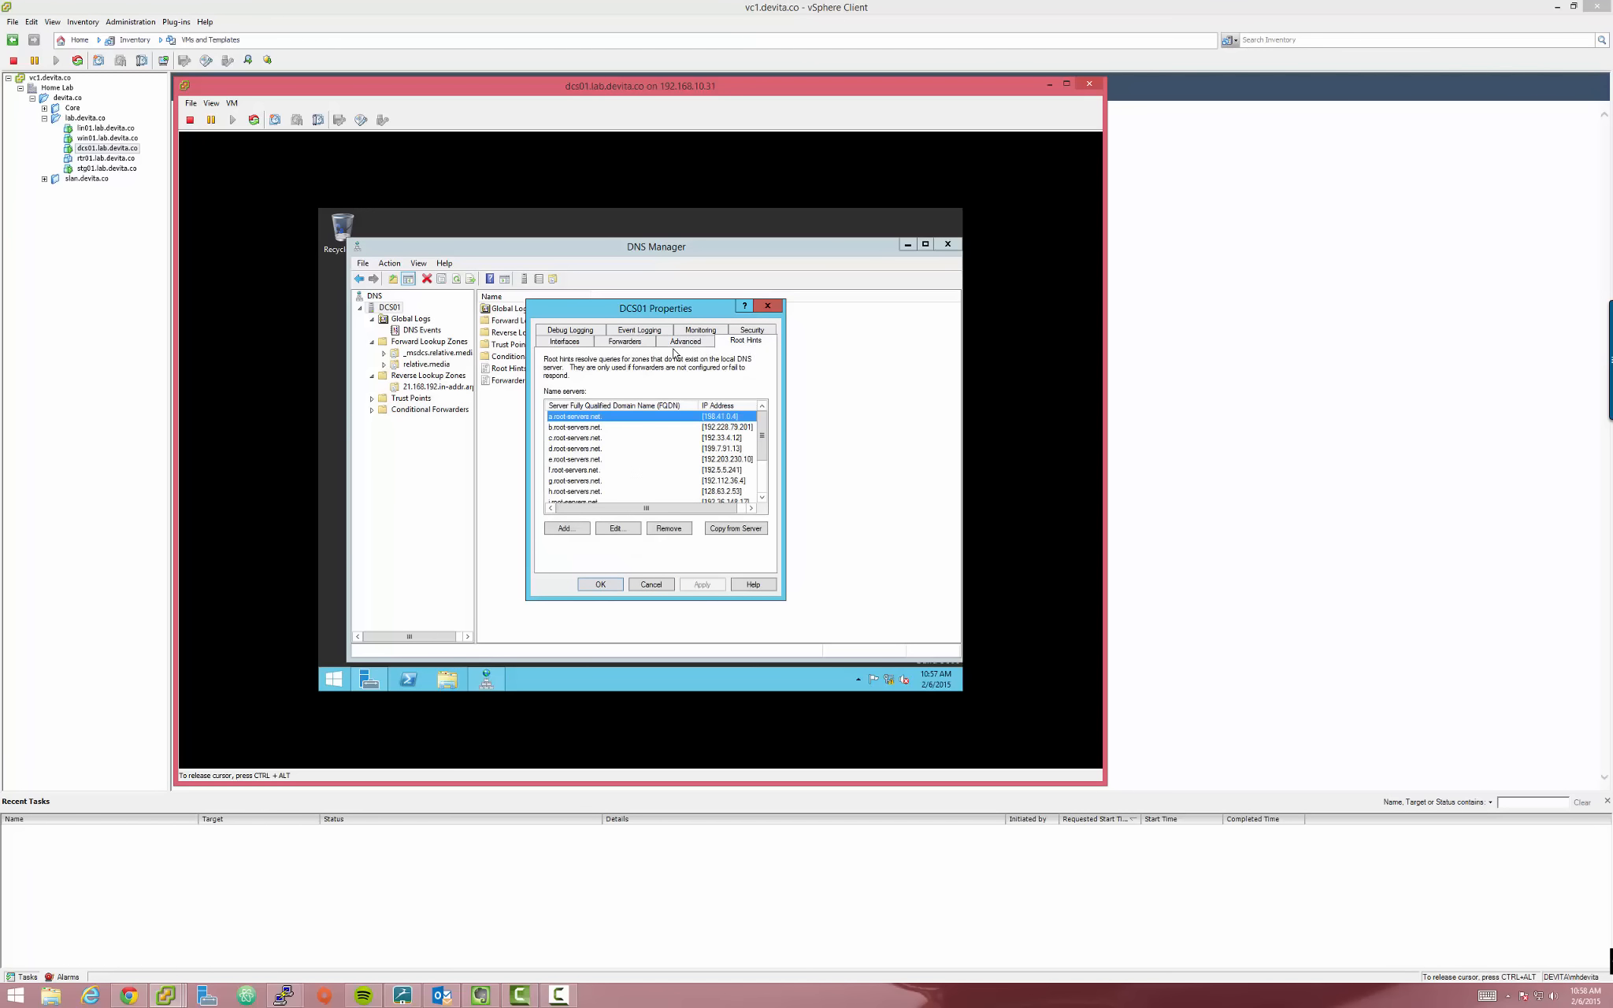
{"action": "left_click", "coordinate": [572, 331]}
{"action": "left_click", "coordinate": [623, 344]}
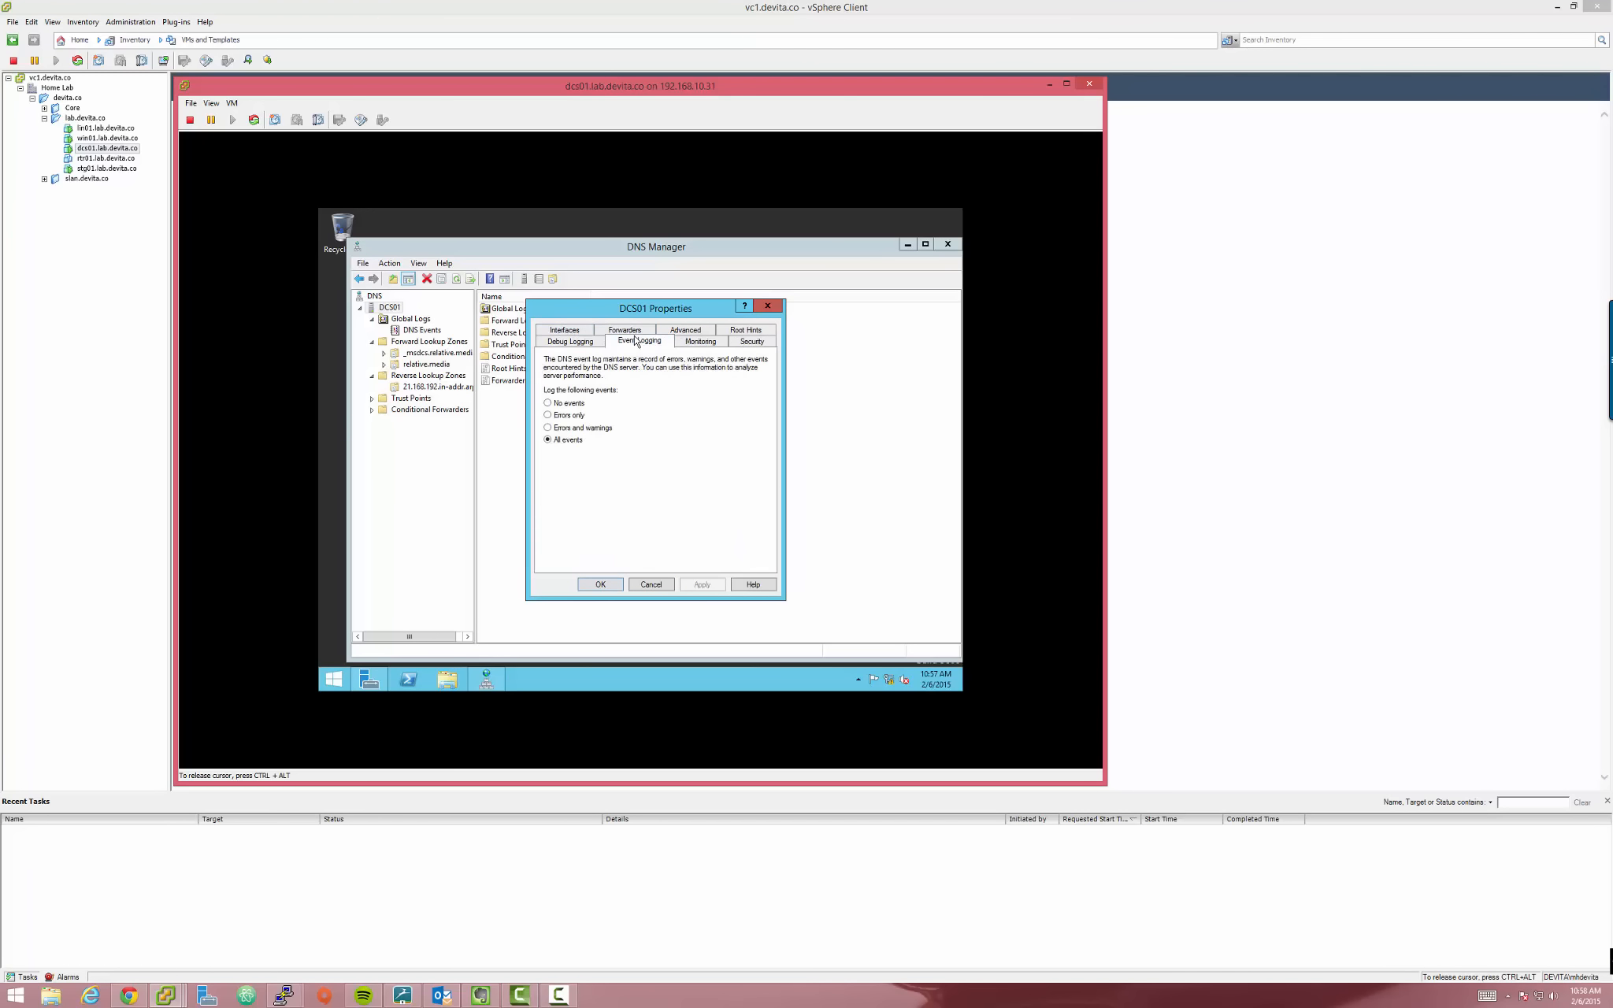
{"action": "left_click", "coordinate": [635, 334]}
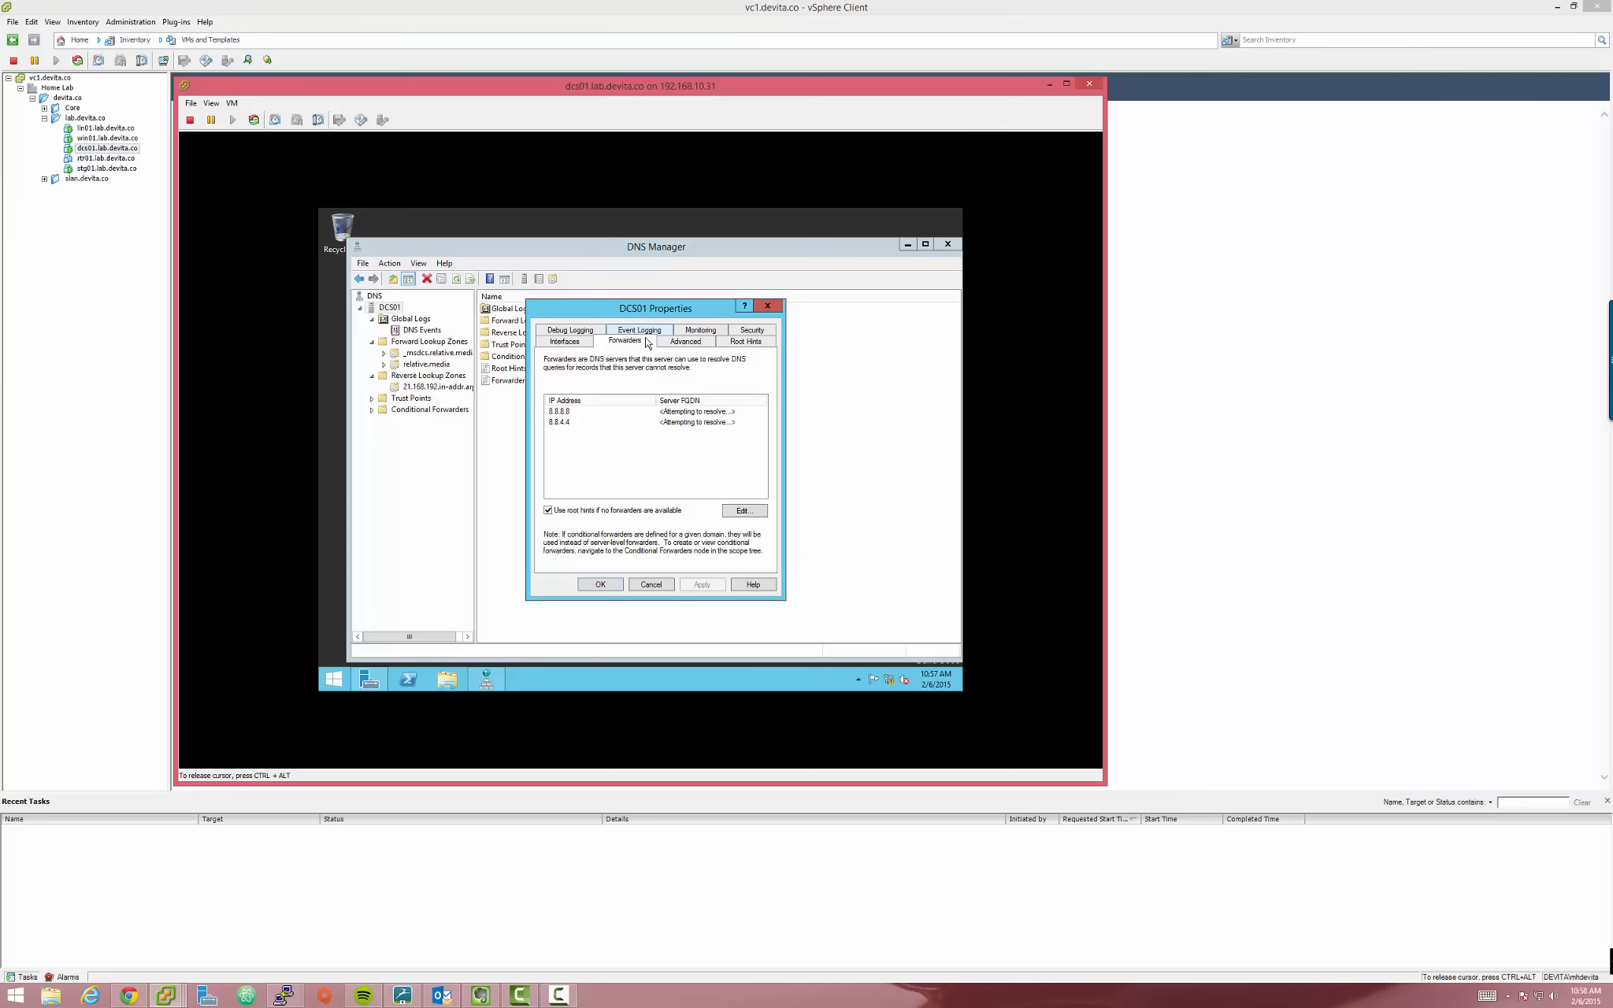
{"action": "left_click", "coordinate": [679, 345]}
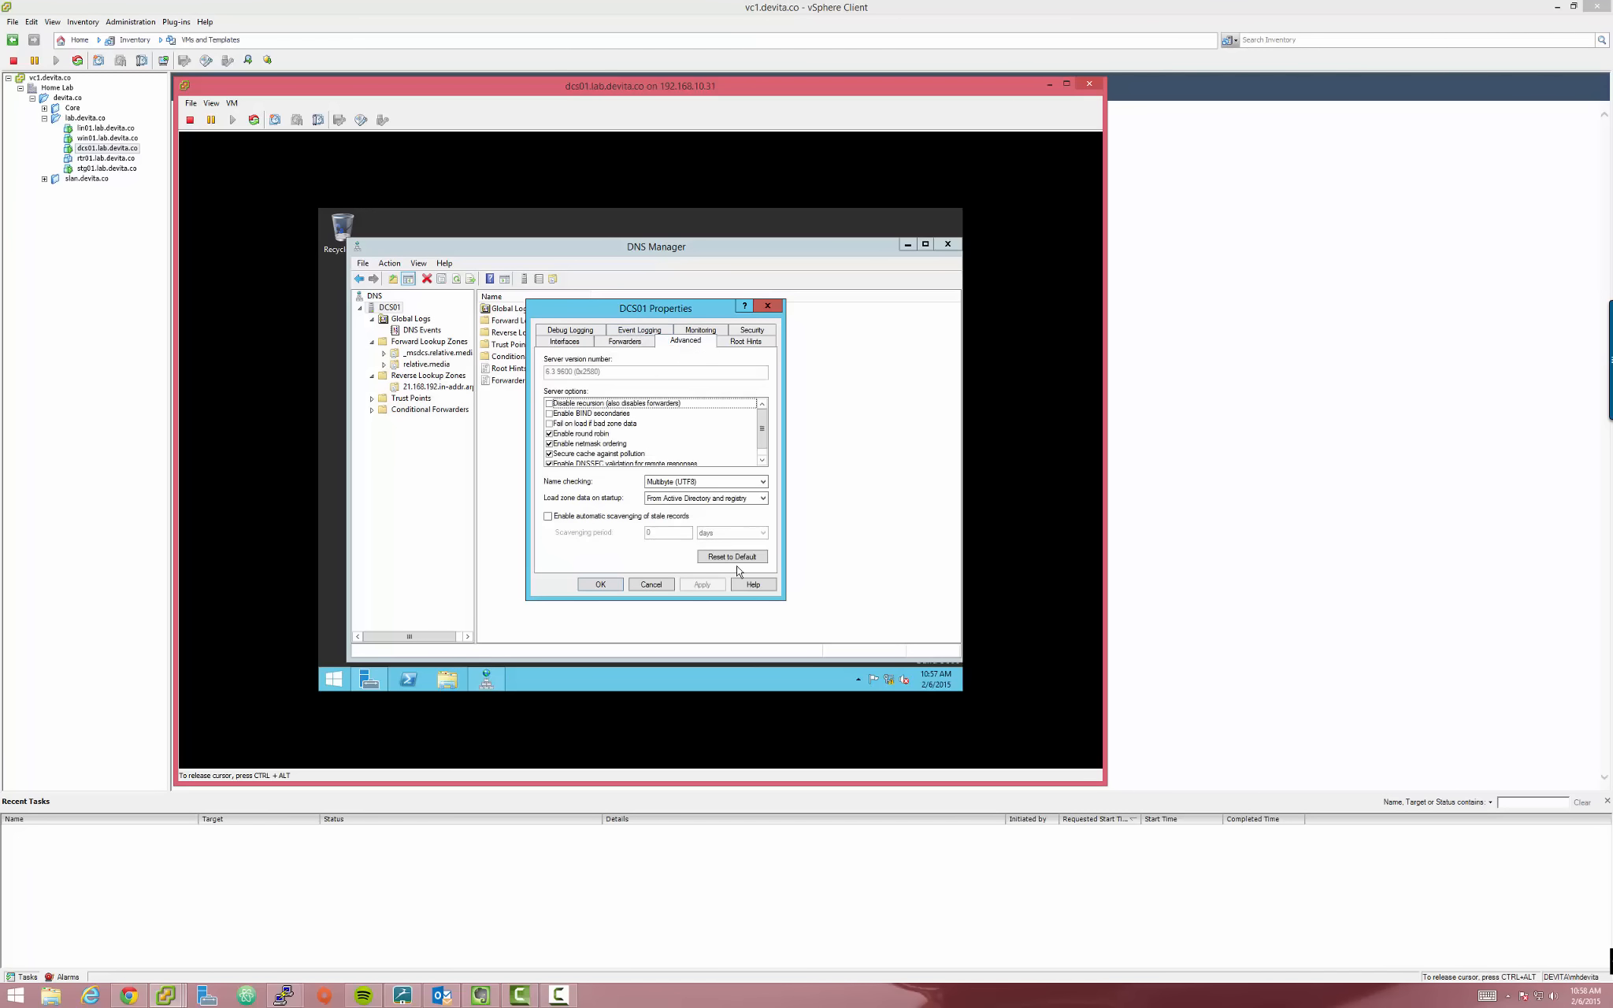
{"action": "left_click", "coordinate": [745, 344]}
{"action": "left_click", "coordinate": [696, 345]}
{"action": "left_click", "coordinate": [764, 332]}
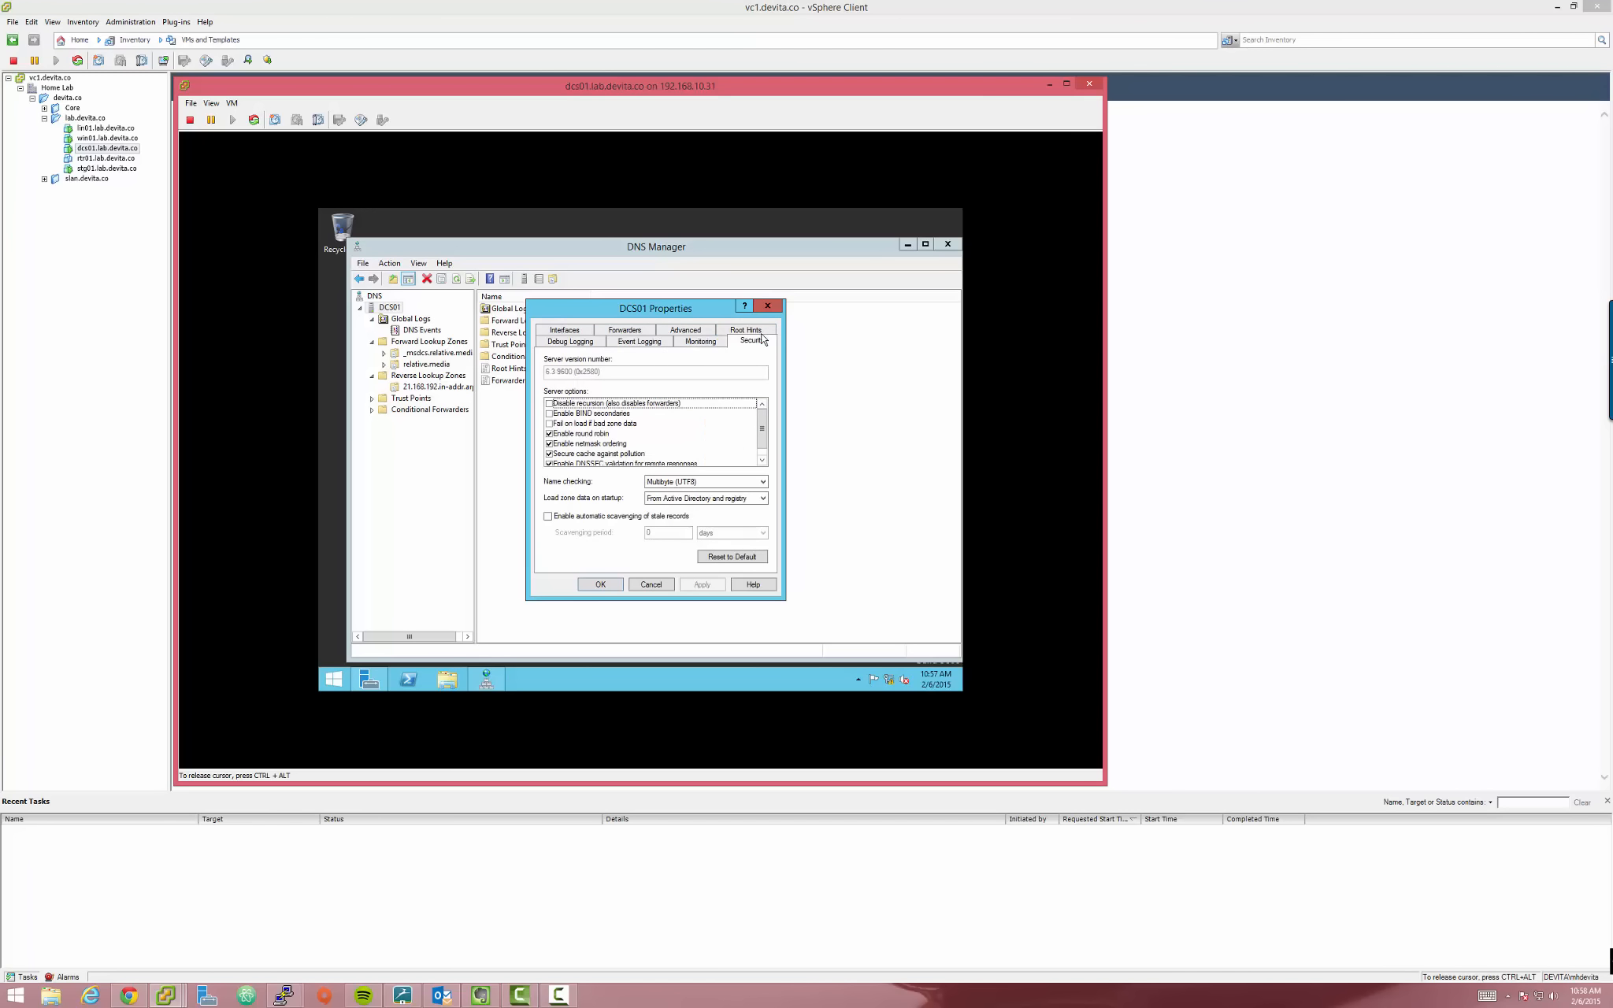
{"action": "left_click", "coordinate": [707, 345]}
{"action": "left_click", "coordinate": [702, 334]}
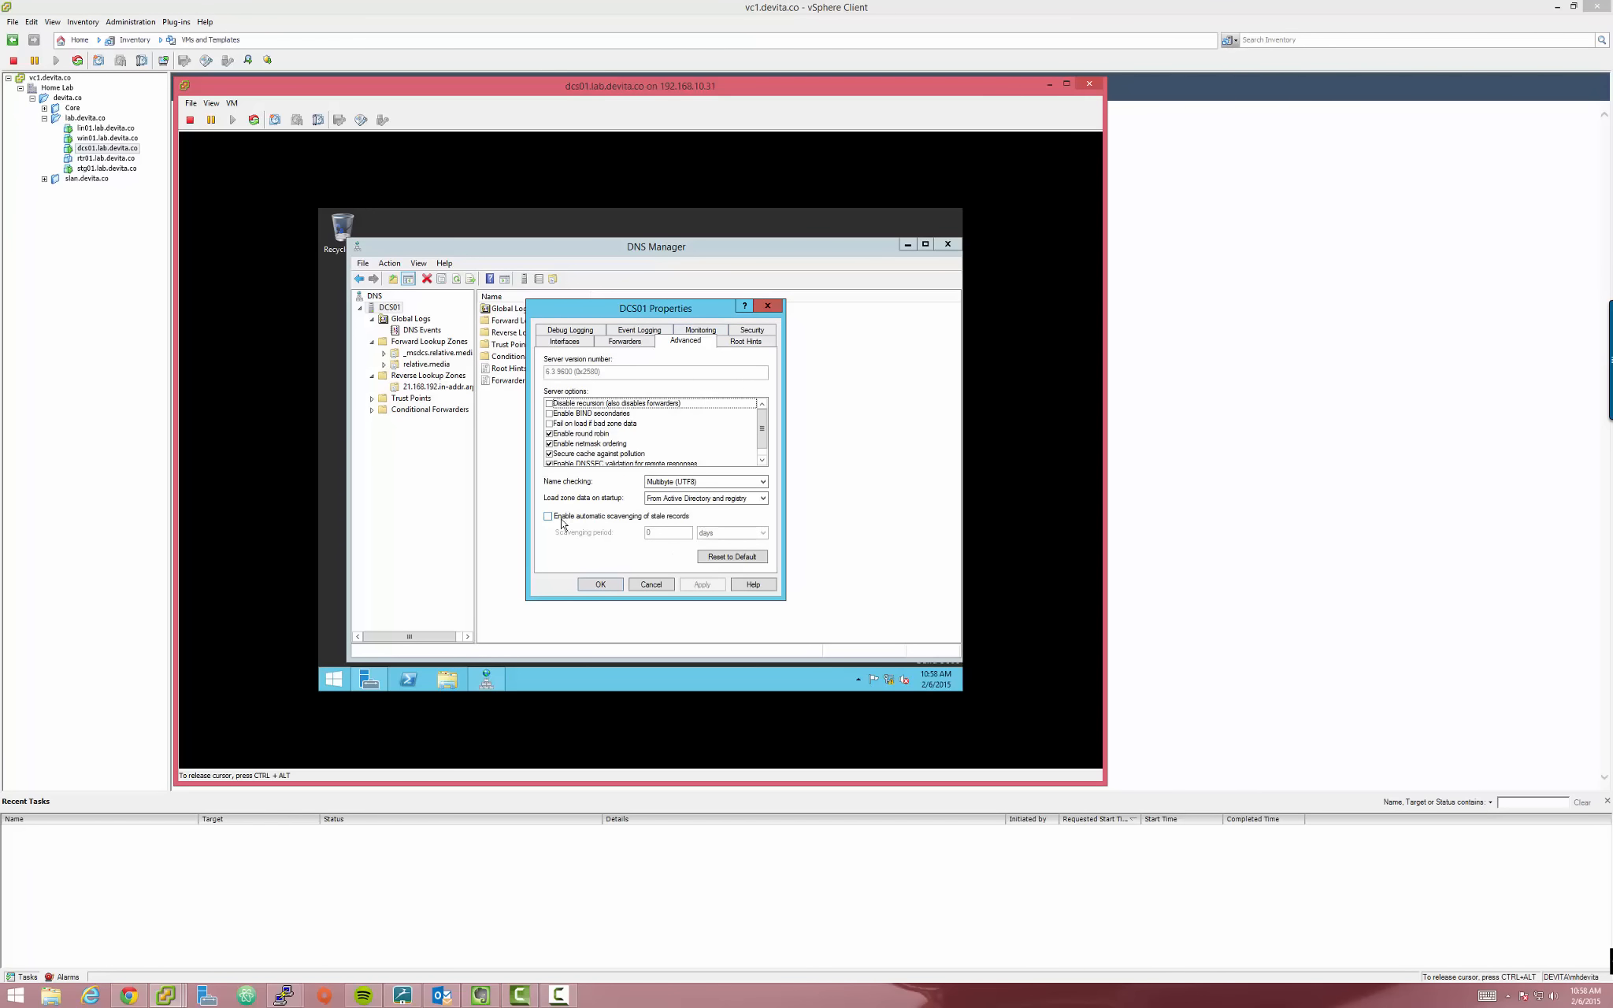
{"action": "left_click", "coordinate": [639, 520]}
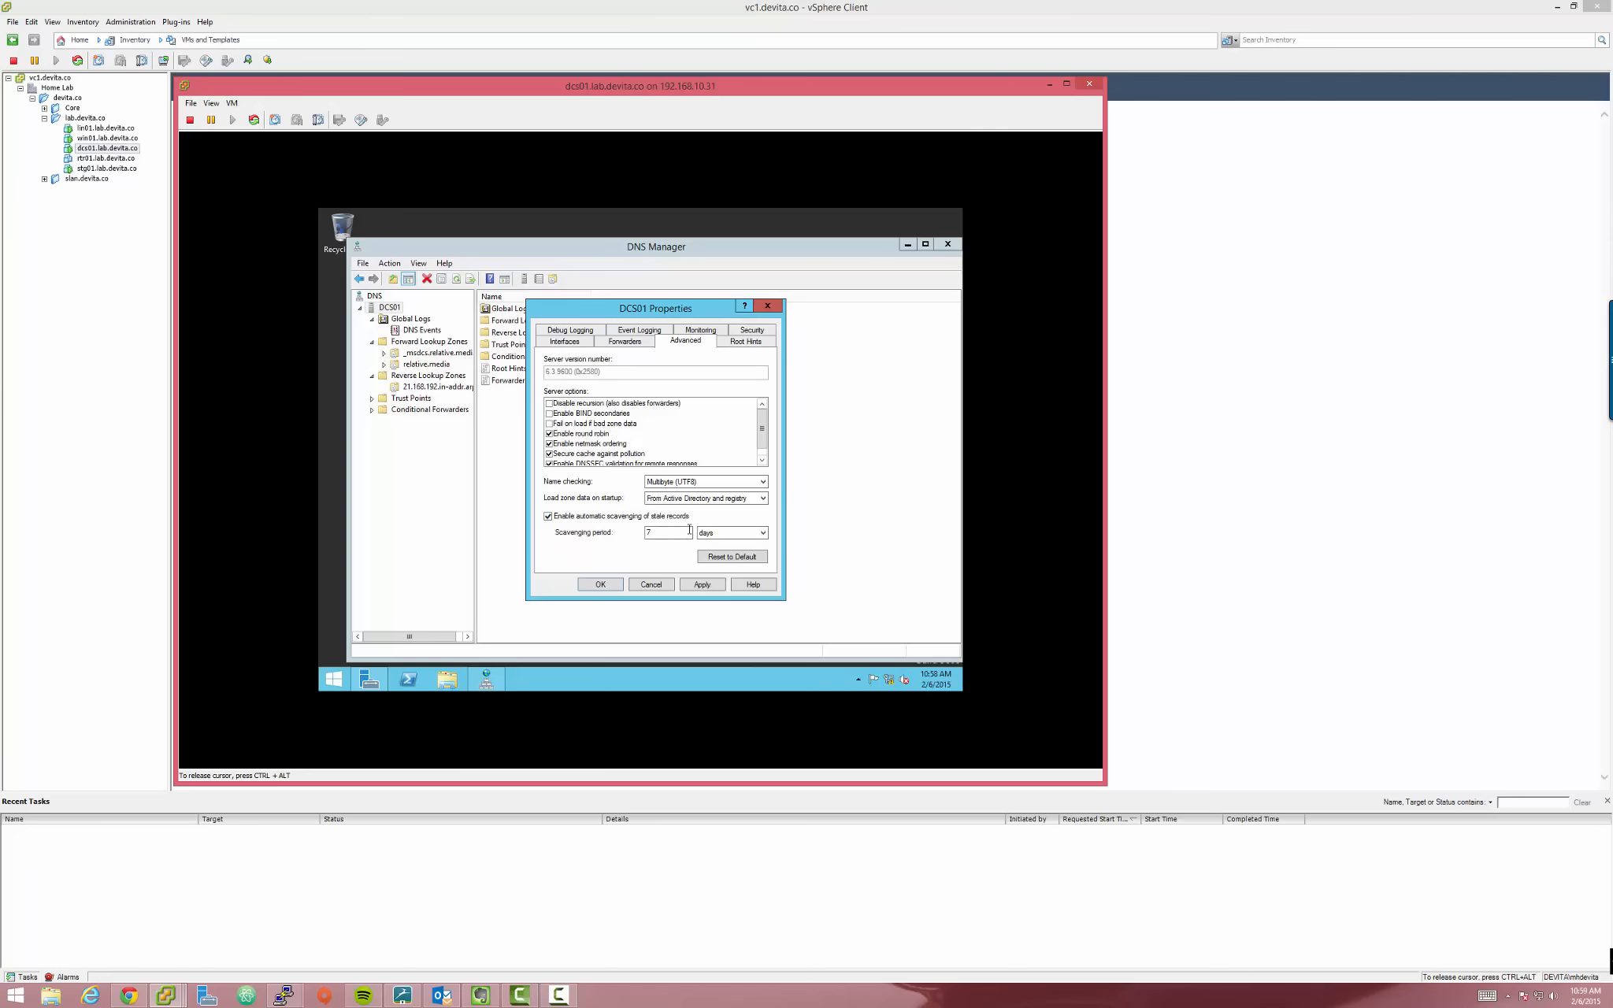
{"action": "left_click_drag", "start_coordinate": [635, 313], "coordinate": [597, 324]}
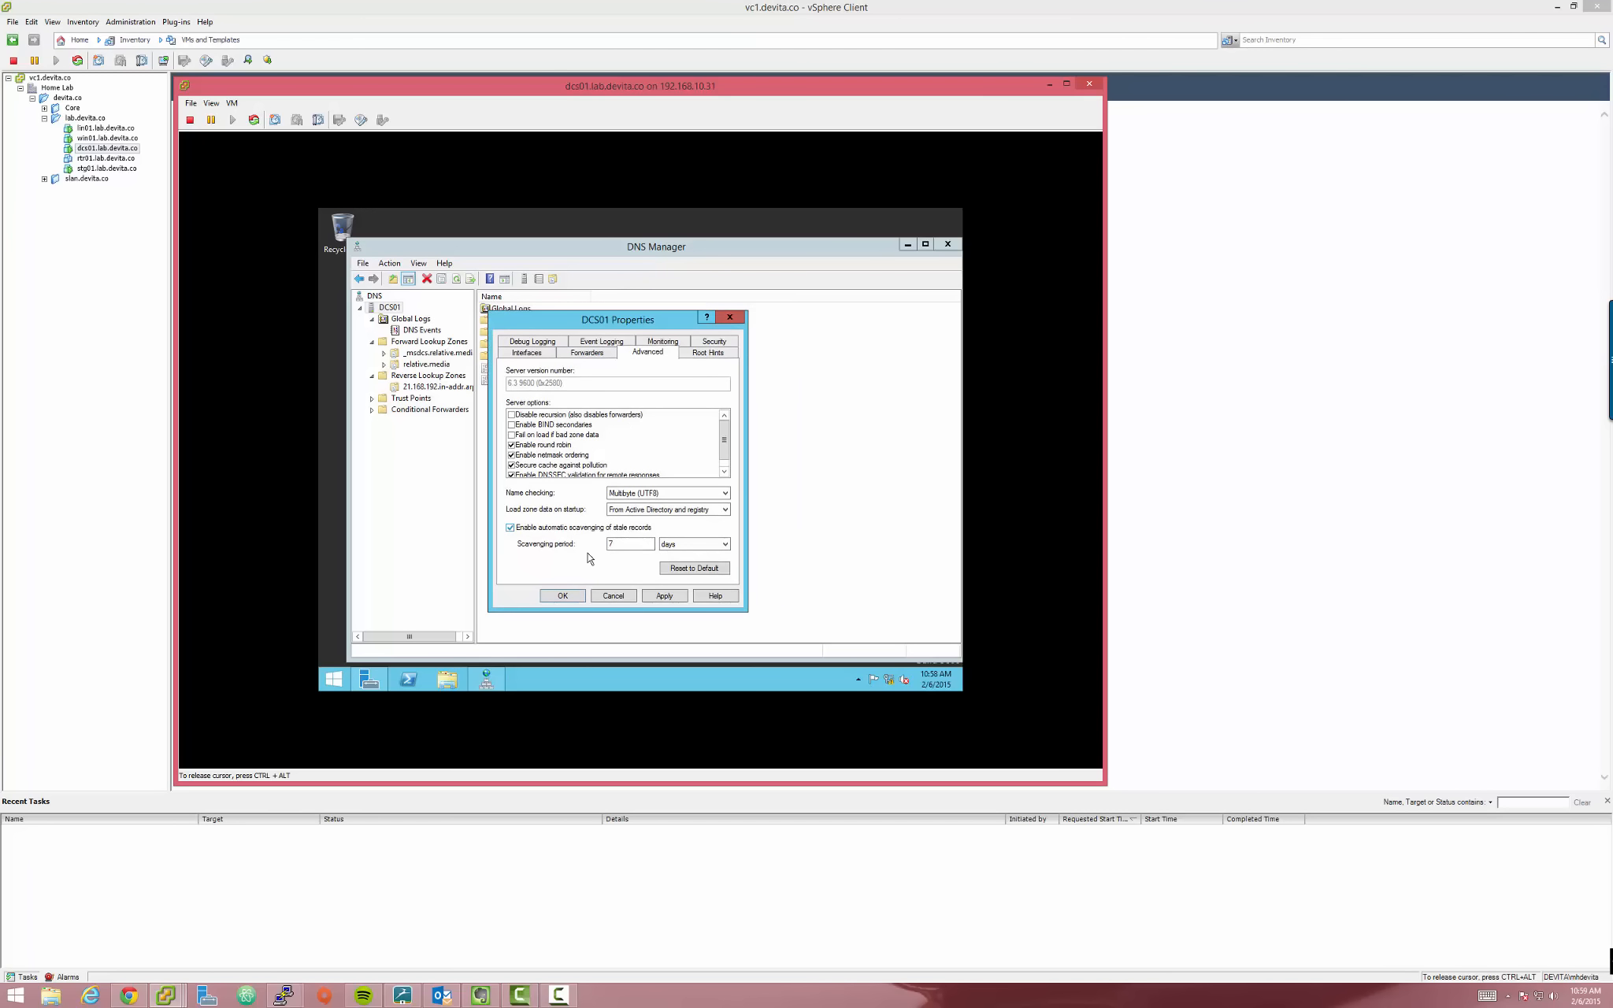
{"action": "double_click", "coordinate": [638, 545]}
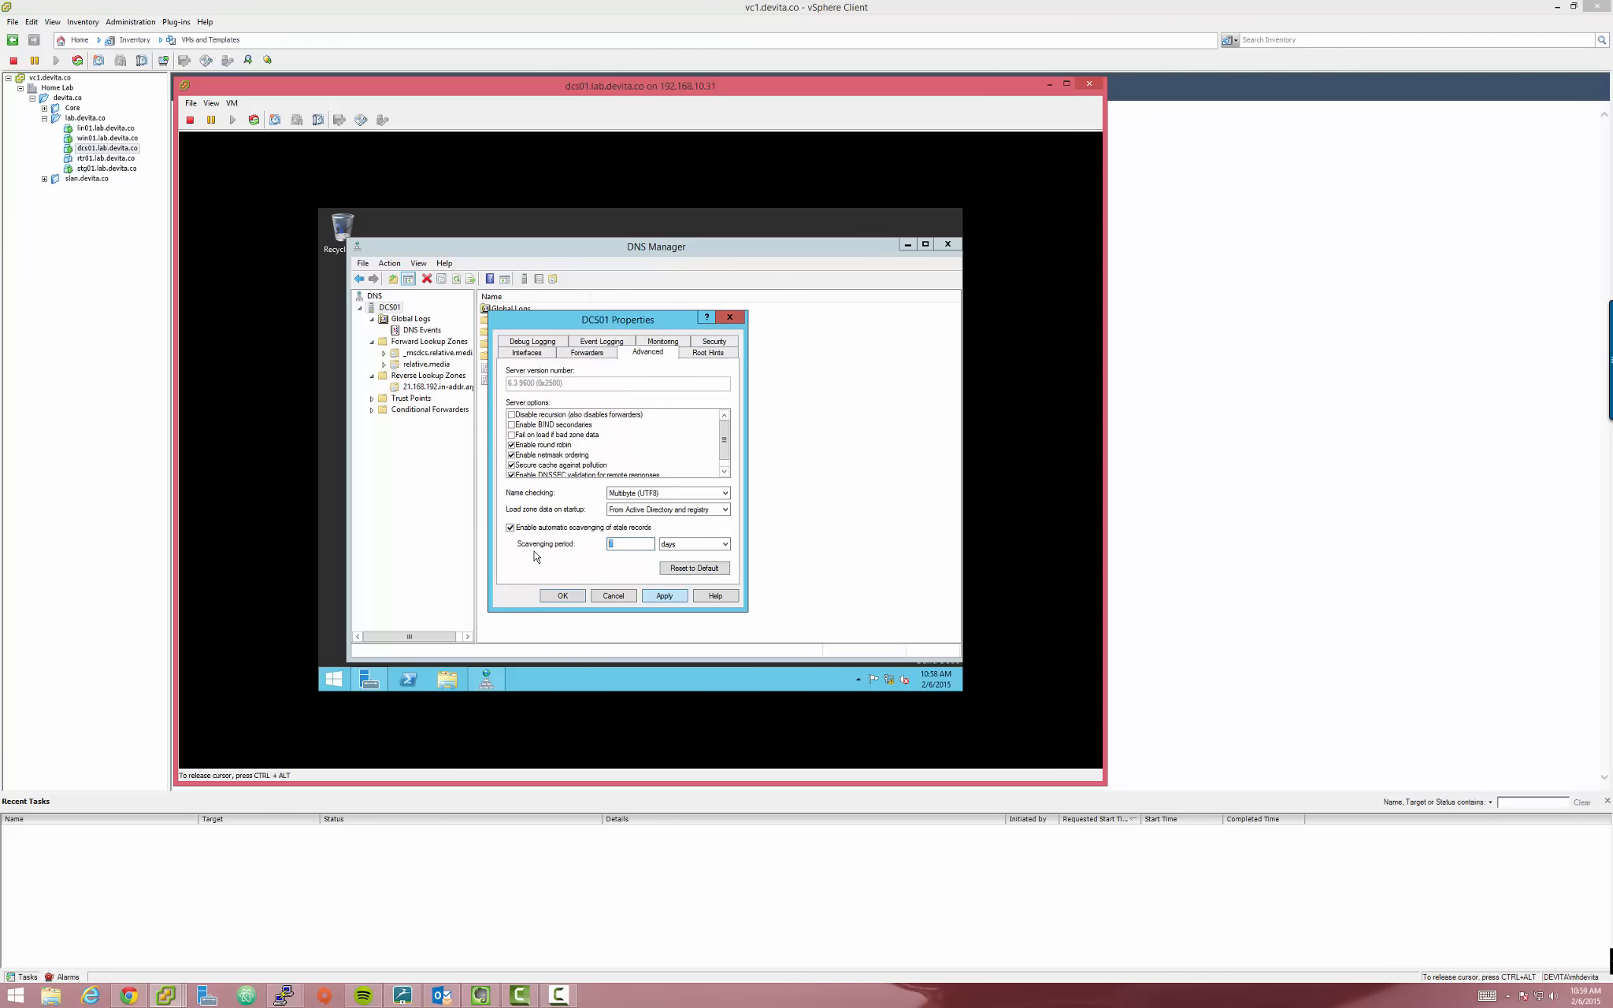
Review the remaining server property tabs, then apply the scavenging change and close Properties
{"action": "left_click", "coordinate": [590, 354]}
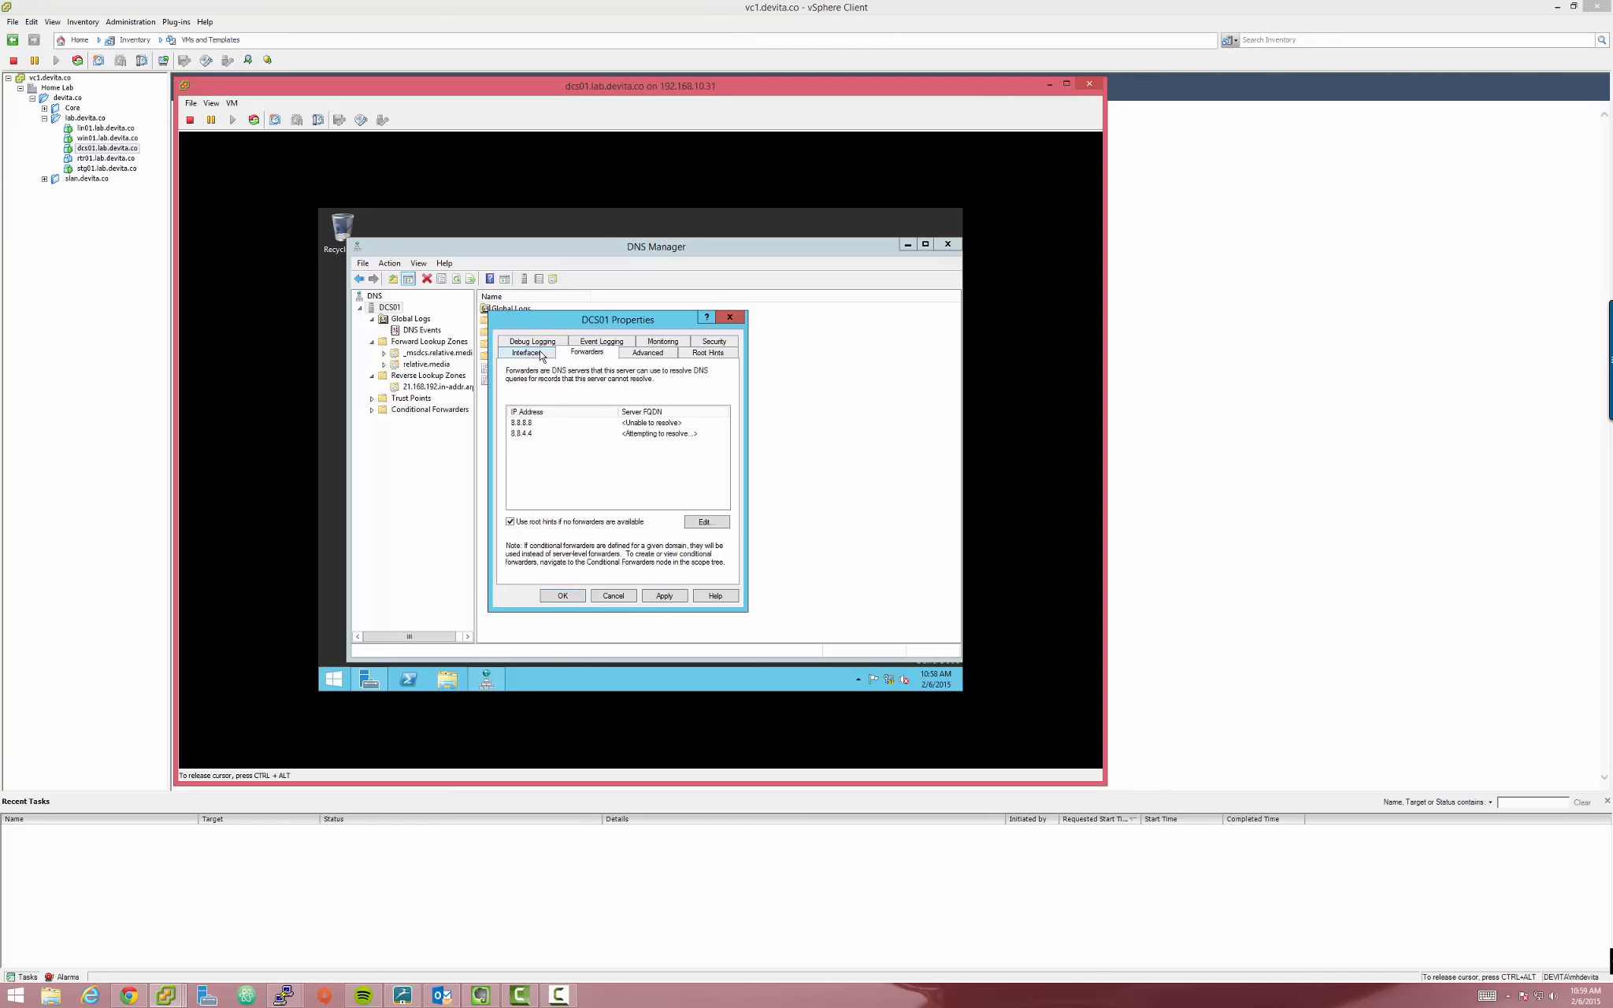
{"action": "left_click", "coordinate": [541, 353]}
{"action": "left_click", "coordinate": [532, 343]}
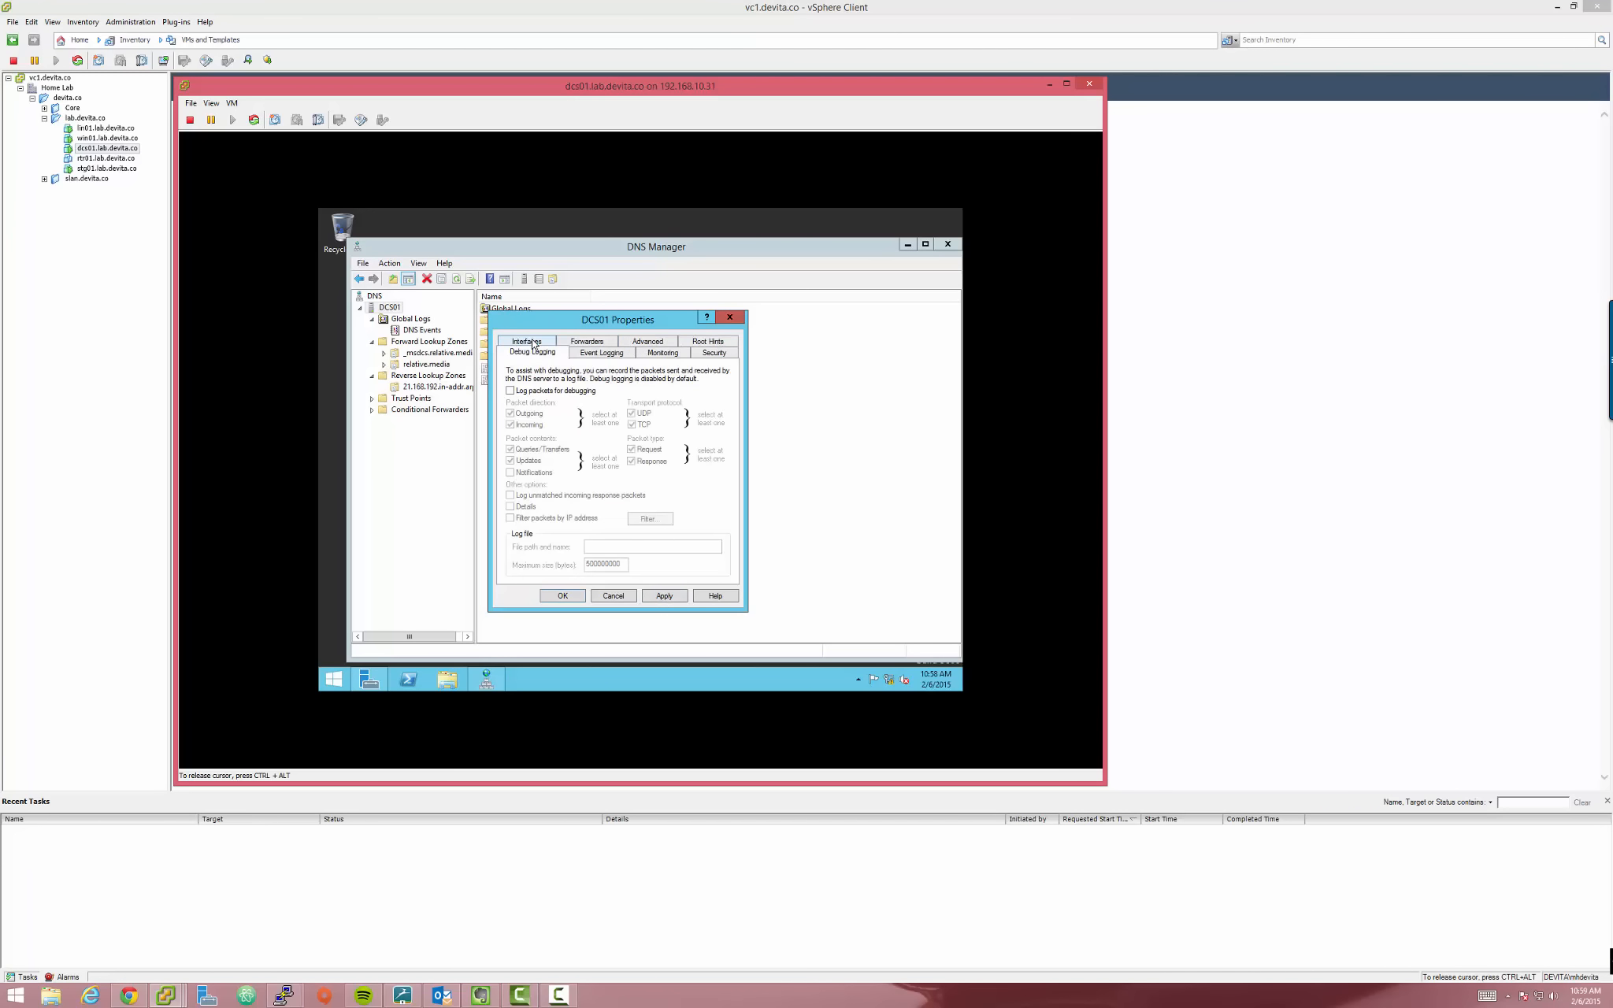
{"action": "left_click", "coordinate": [581, 356]}
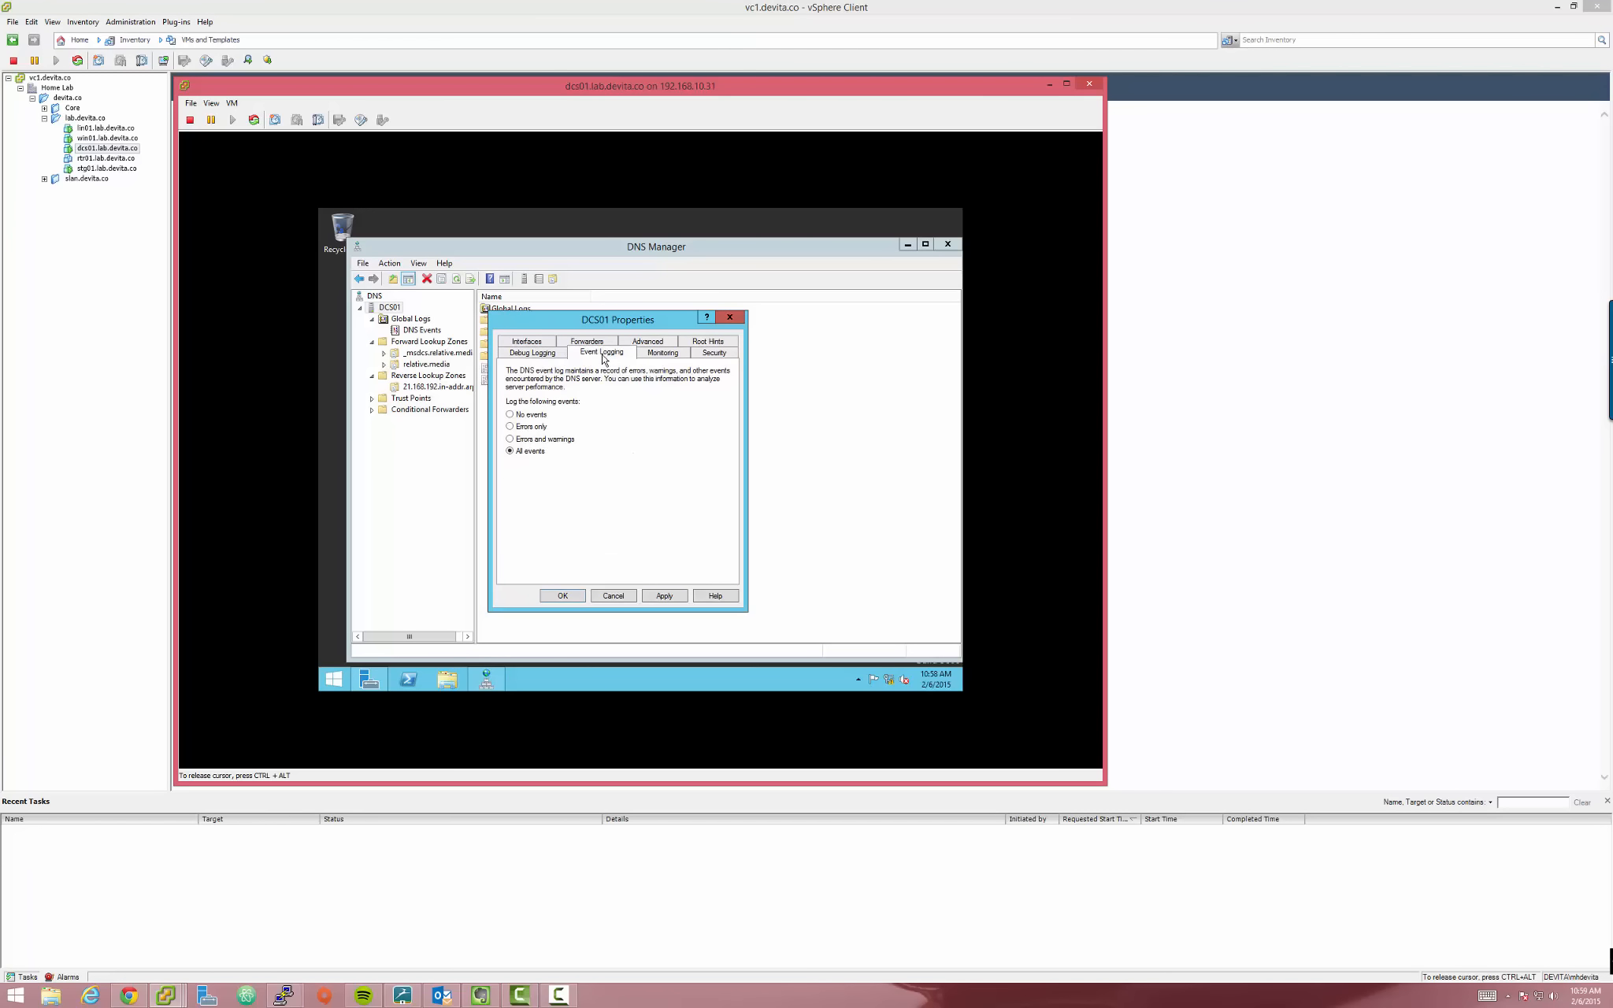
{"action": "left_click", "coordinate": [661, 354]}
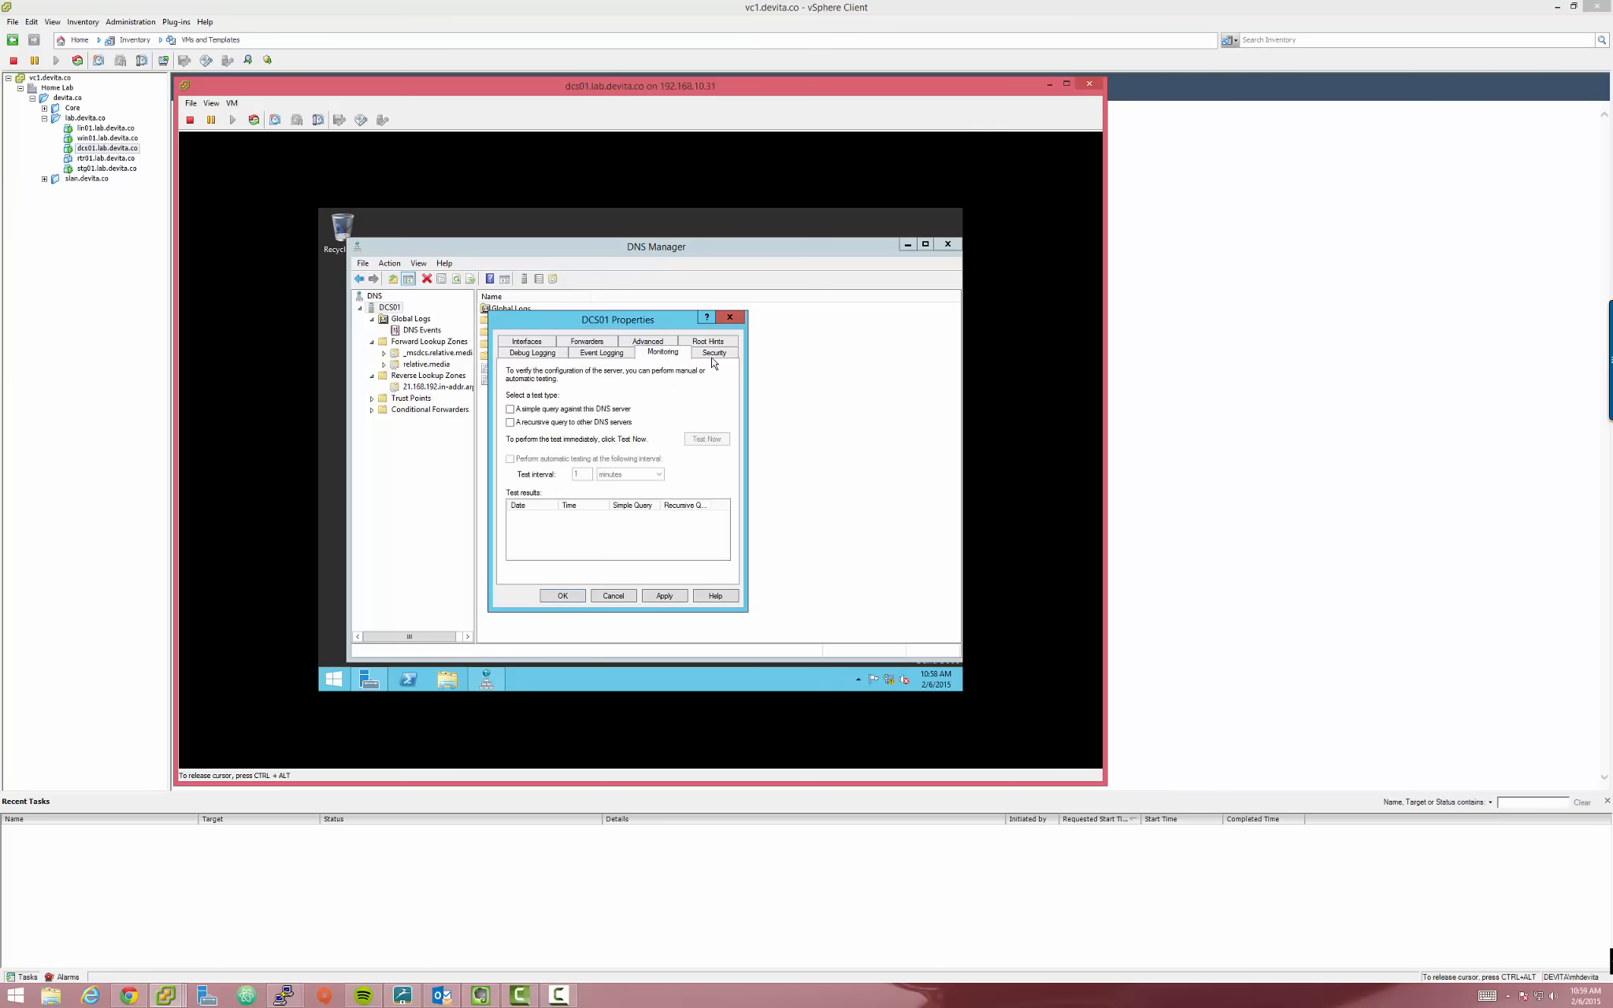
{"action": "left_click", "coordinate": [713, 354]}
{"action": "left_click", "coordinate": [713, 343]}
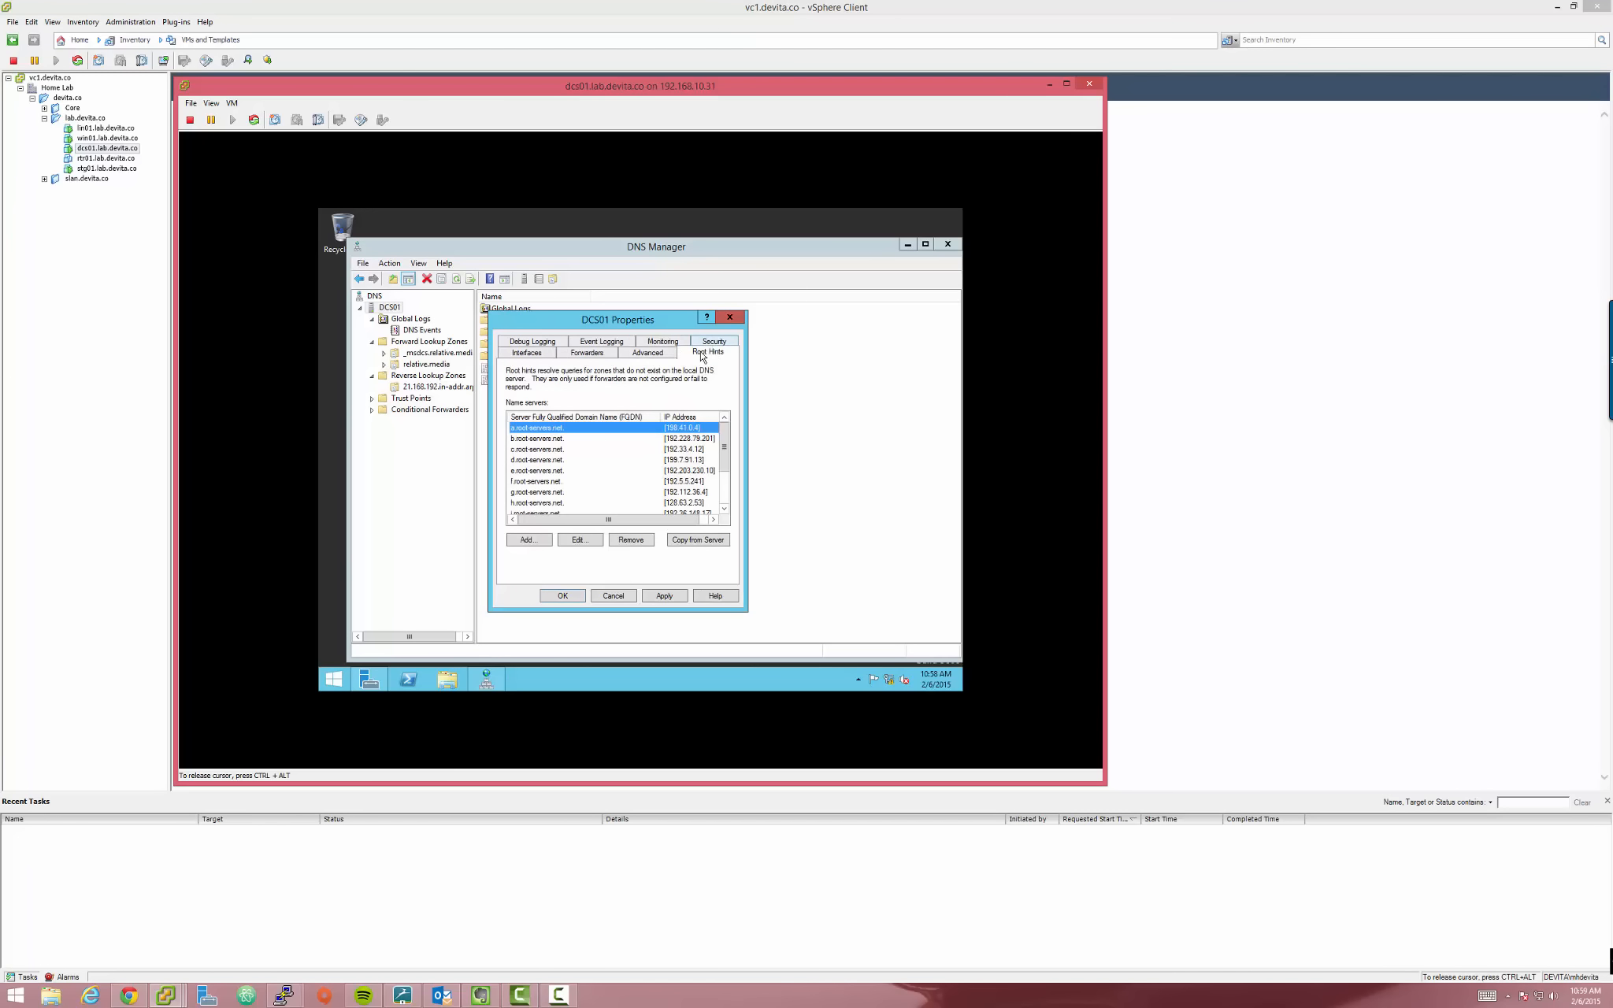
{"action": "left_click", "coordinate": [659, 354]}
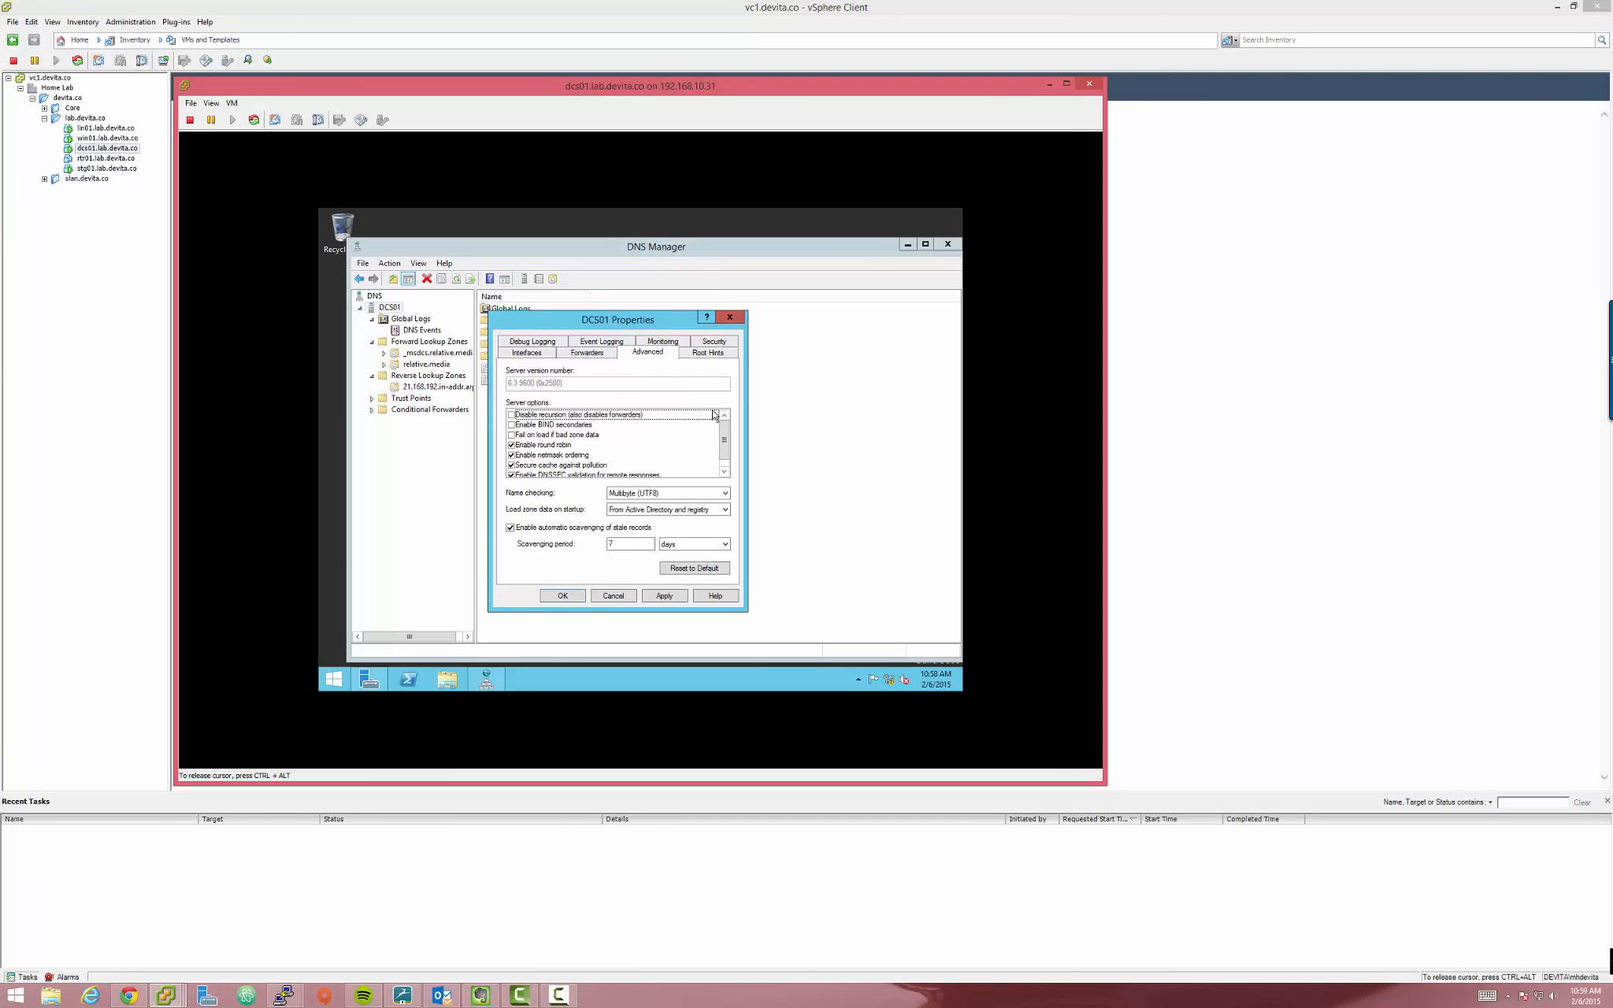
{"action": "left_click_drag", "start_coordinate": [728, 449], "coordinate": [727, 431]}
{"action": "left_click", "coordinate": [588, 356]}
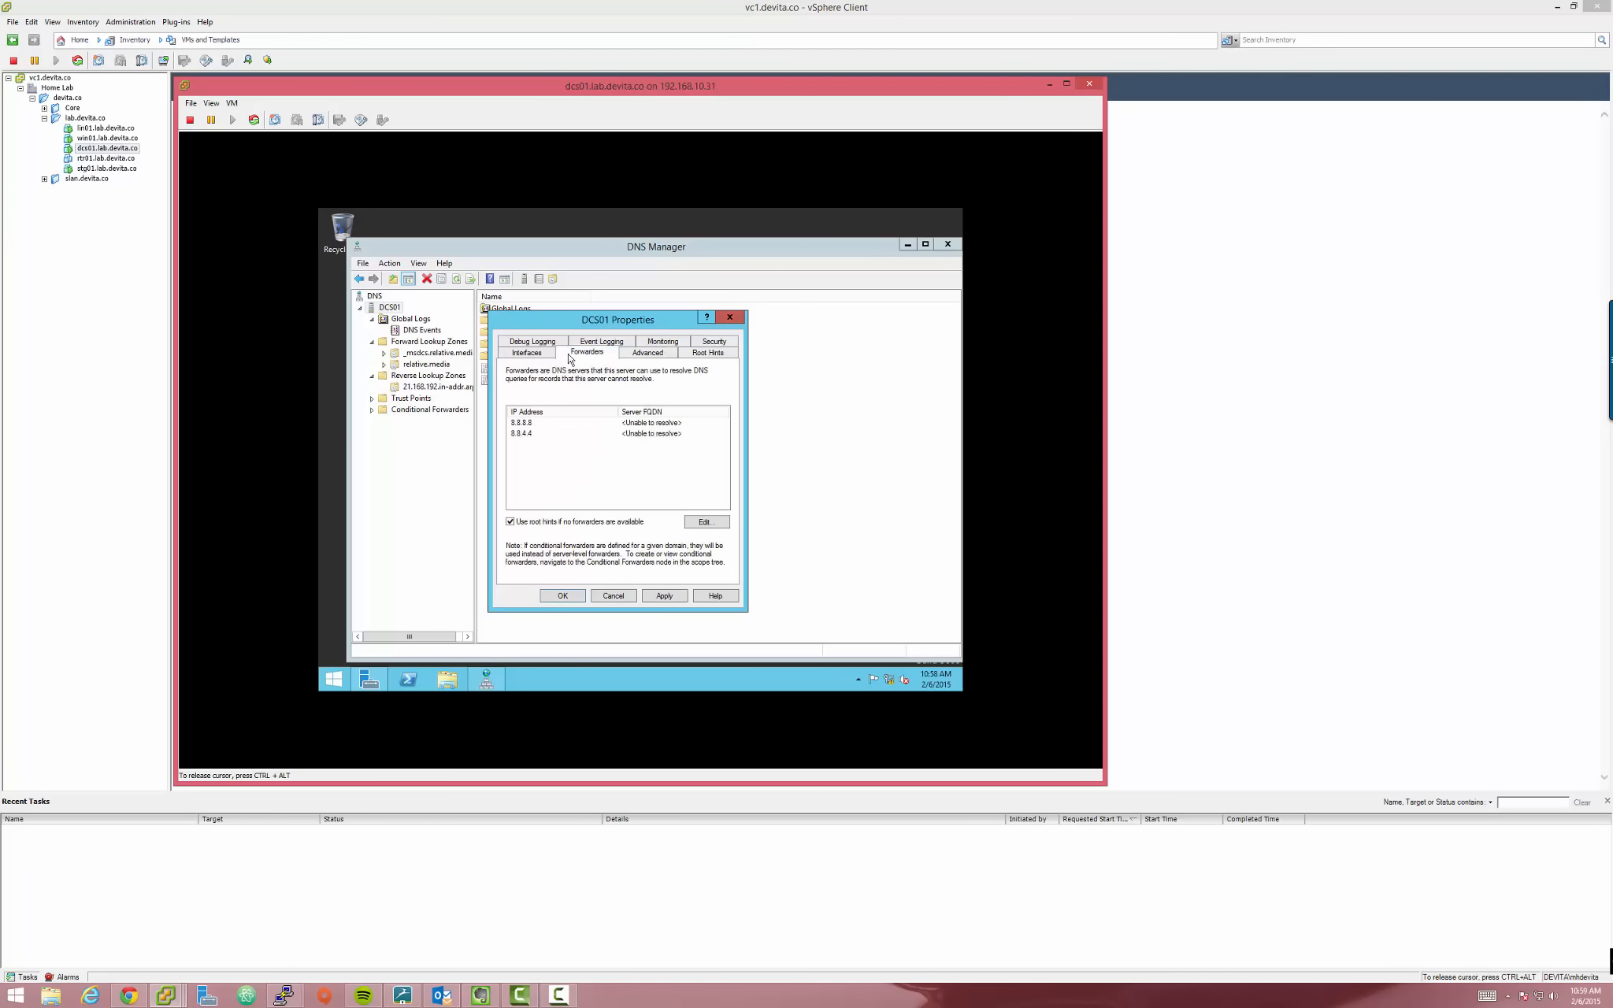
{"action": "left_click", "coordinate": [666, 598]}
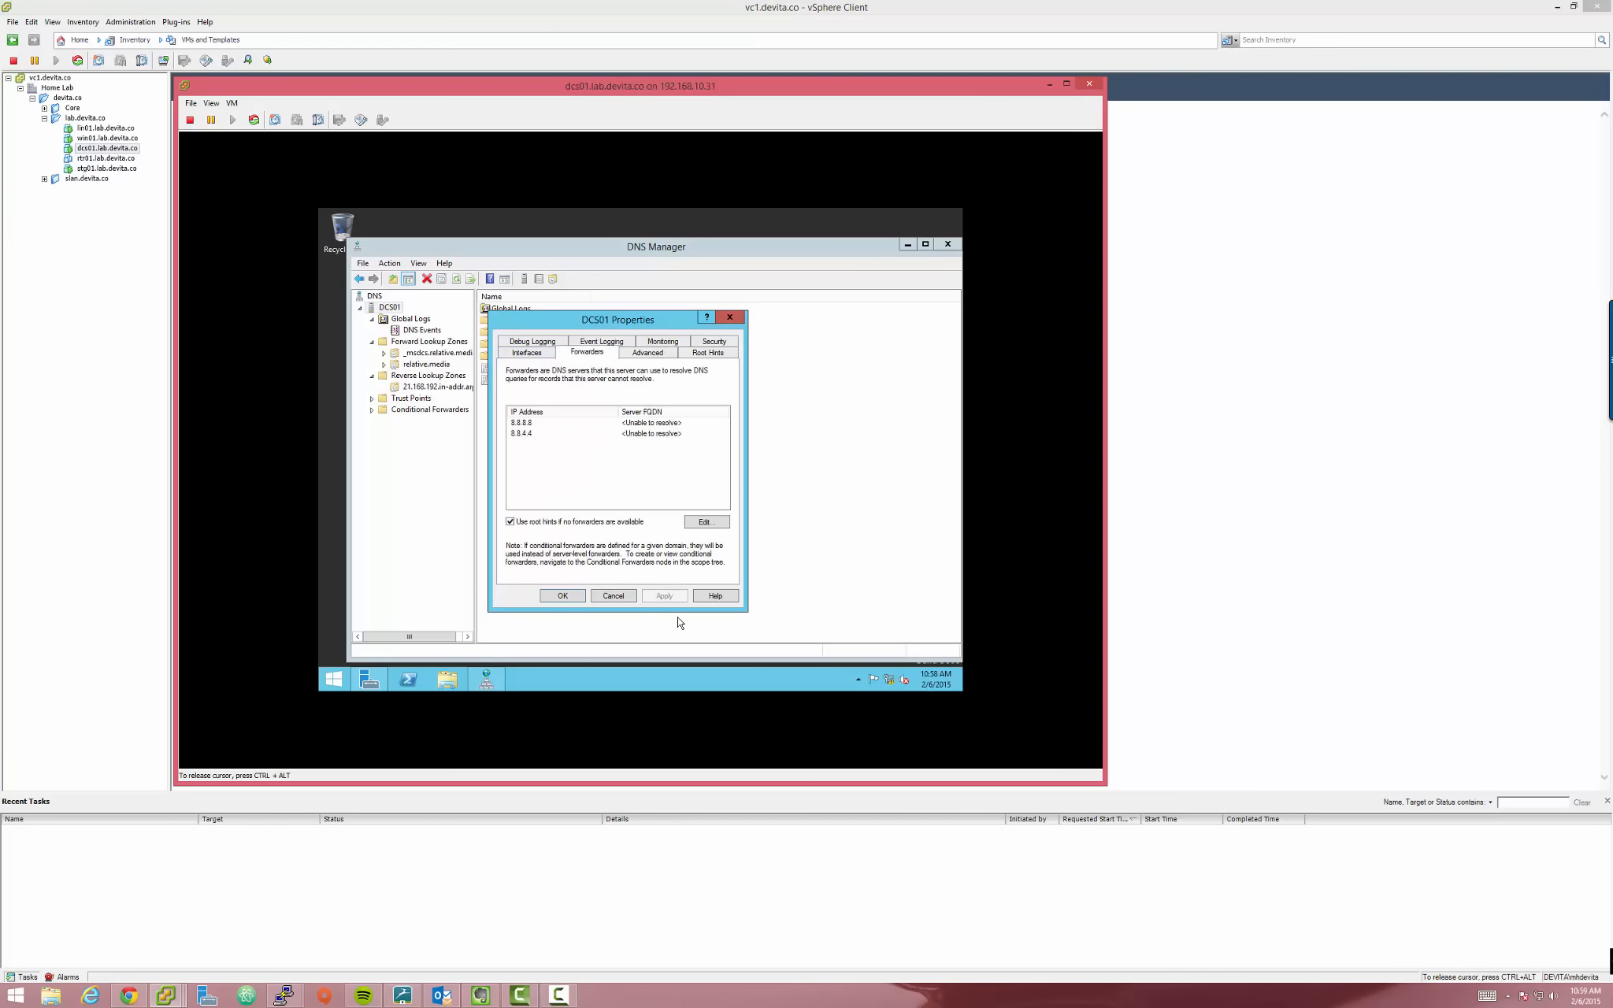
{"action": "left_click", "coordinate": [580, 596]}
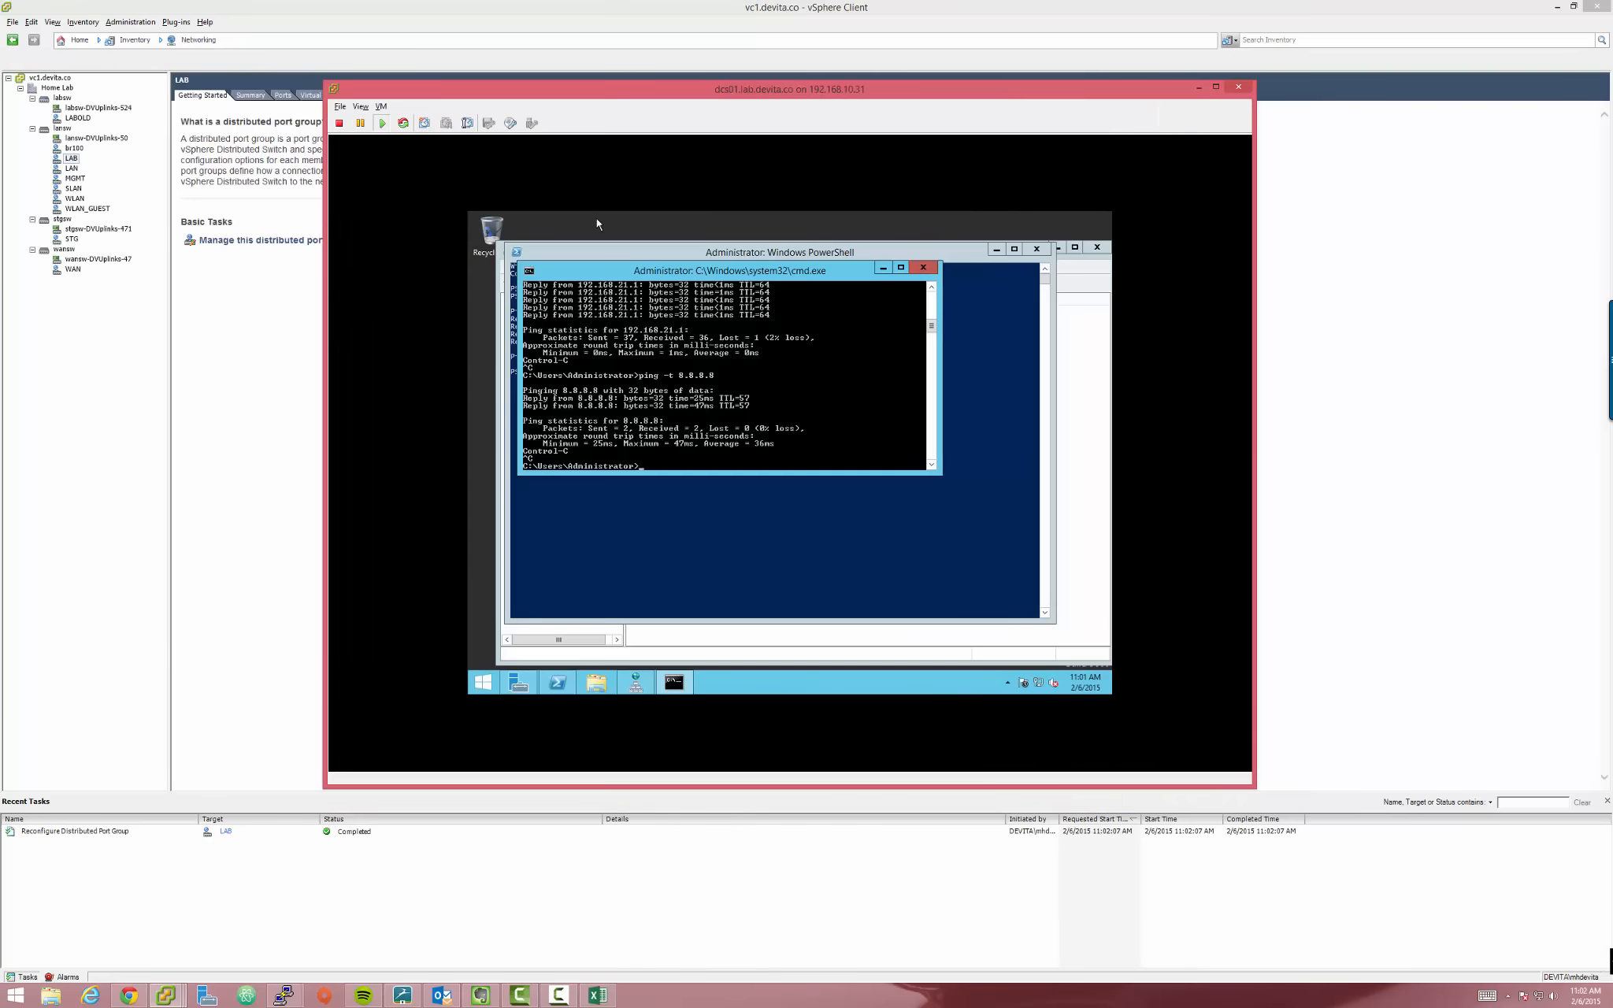
Recall and run ping -t 8.8.8.8 on dcs01, checking the guest's network status
{"action": "left_click_drag", "start_coordinate": [692, 270], "coordinate": [749, 337]}
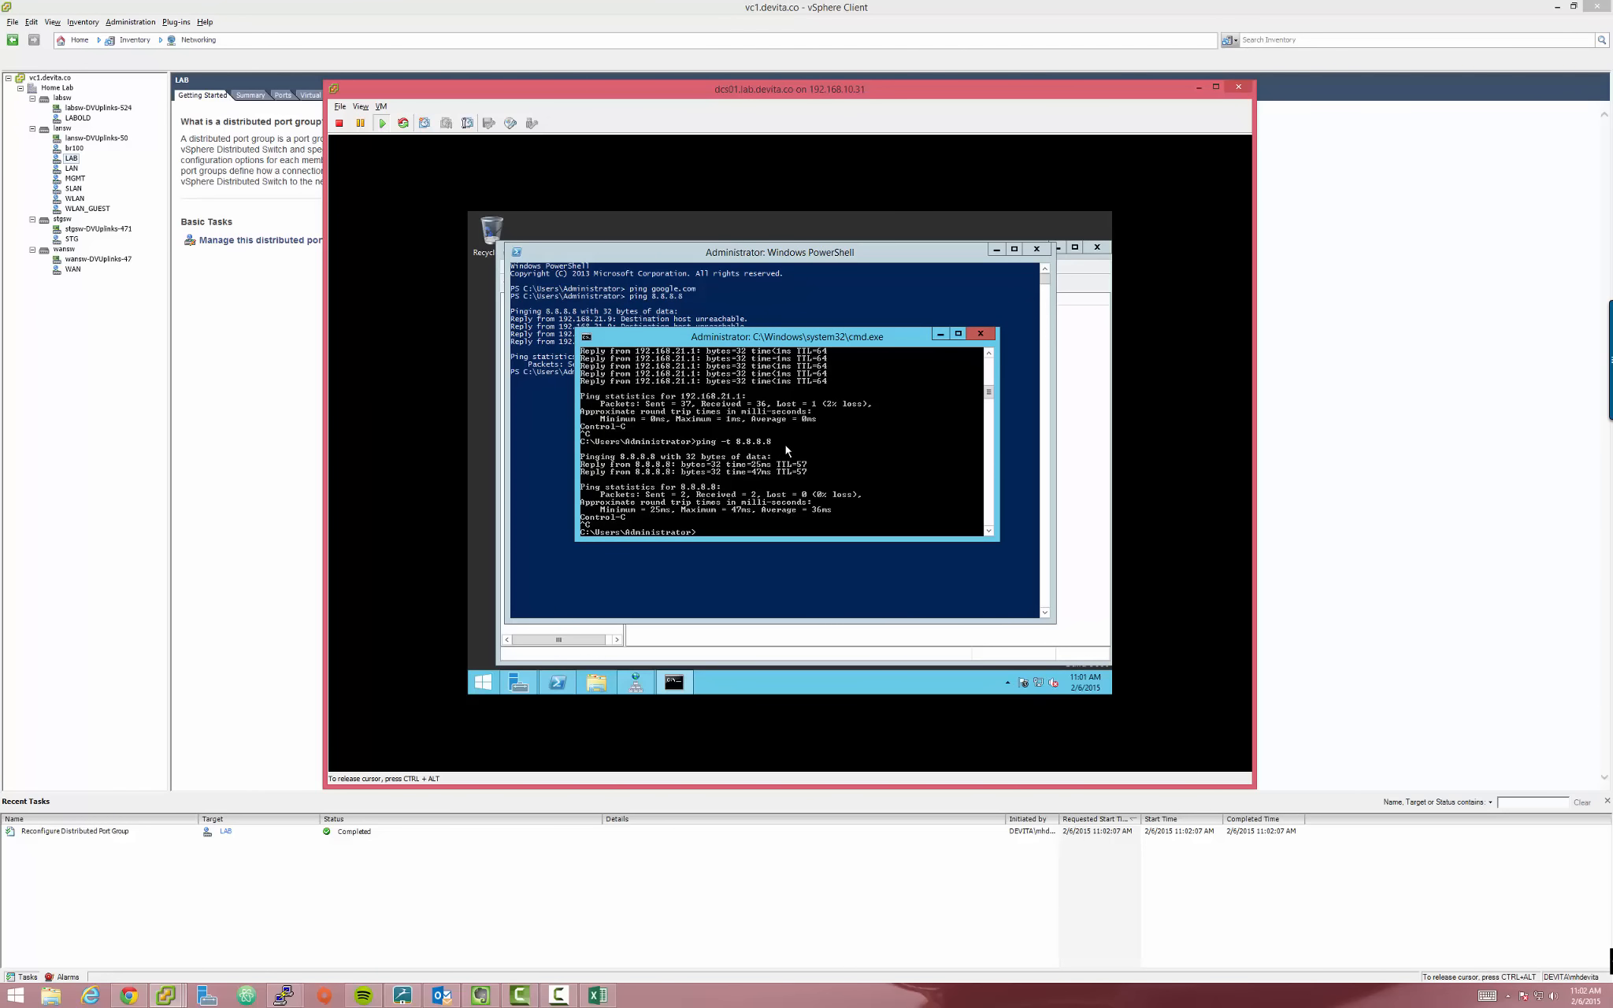
{"action": "key", "text": "Up"}
{"action": "key", "text": "ctrl+alt"}
{"action": "left_click", "coordinate": [1048, 701]}
{"action": "mouse_move", "coordinate": [1045, 690]}
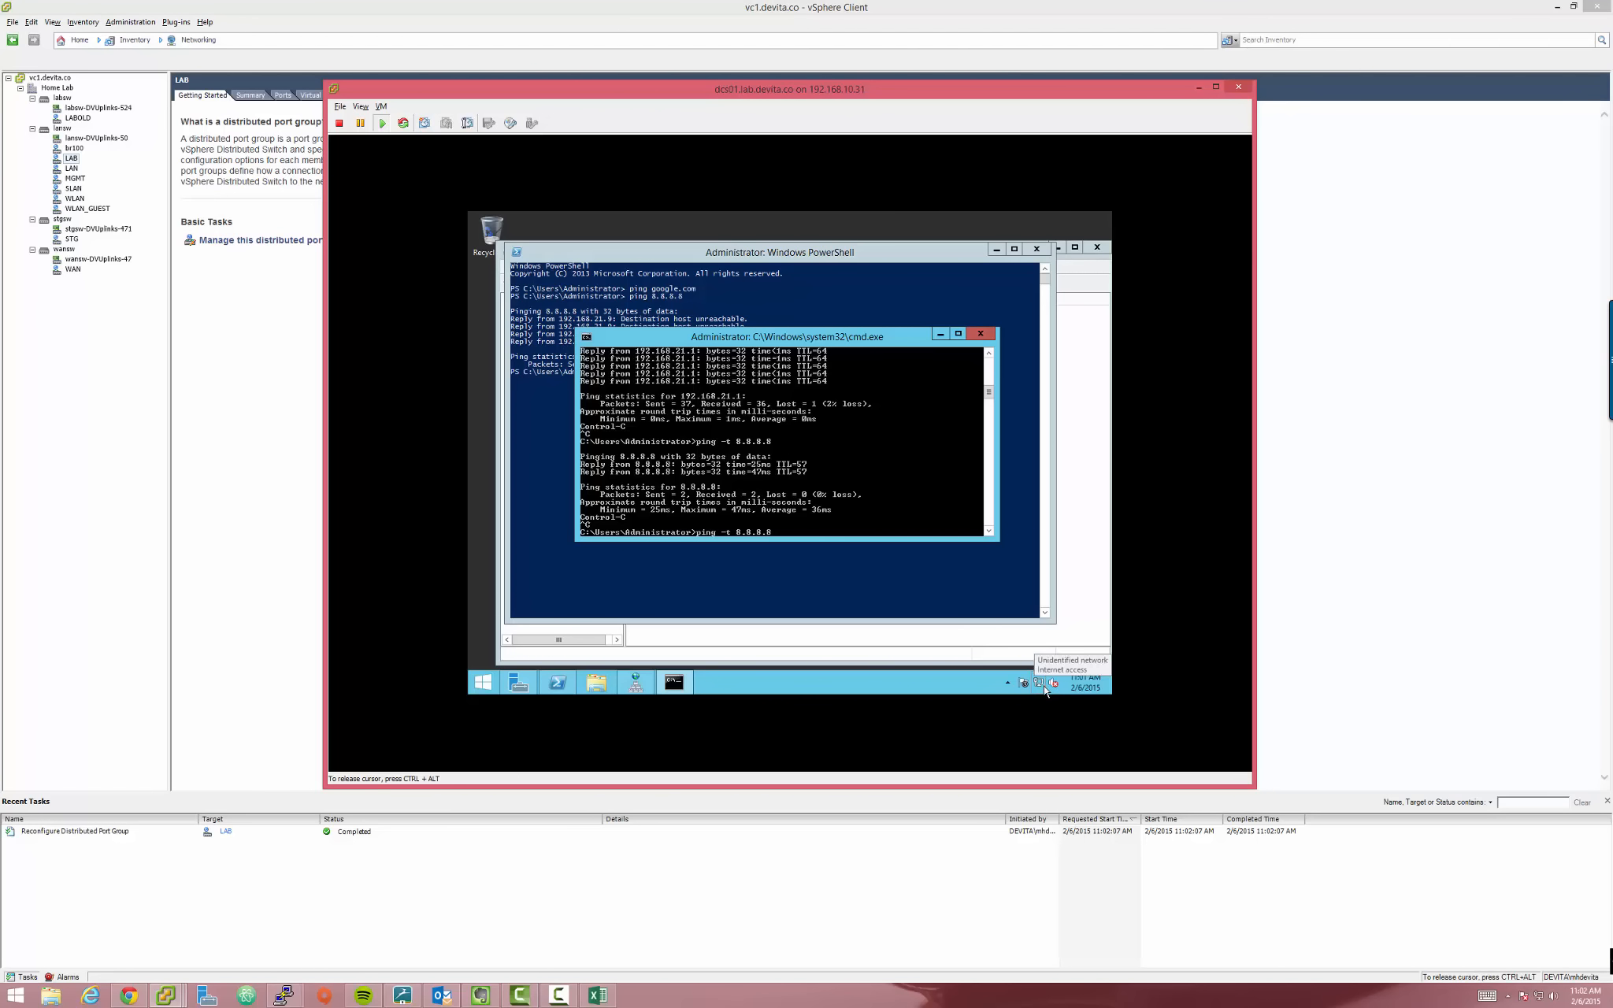
{"action": "key", "text": "Return"}
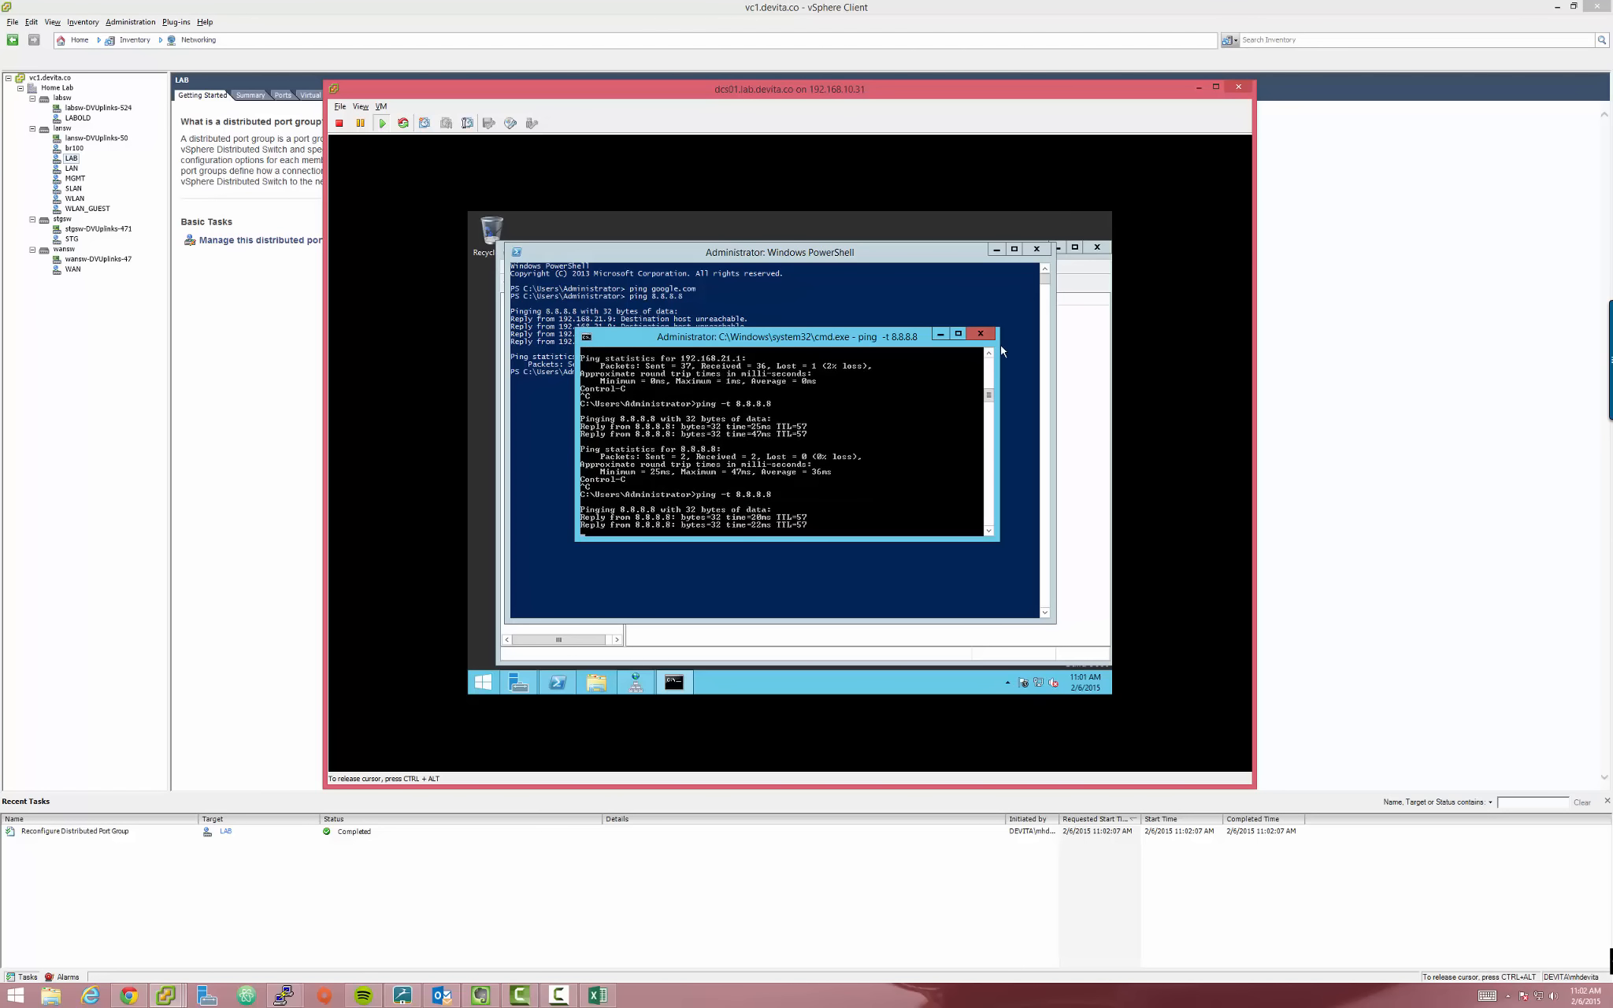
Stop the ping once replies arrive and close the command prompt and PowerShell windows
{"action": "key", "text": "ctrl+c"}
{"action": "left_click", "coordinate": [980, 333]}
{"action": "left_click", "coordinate": [1040, 249]}
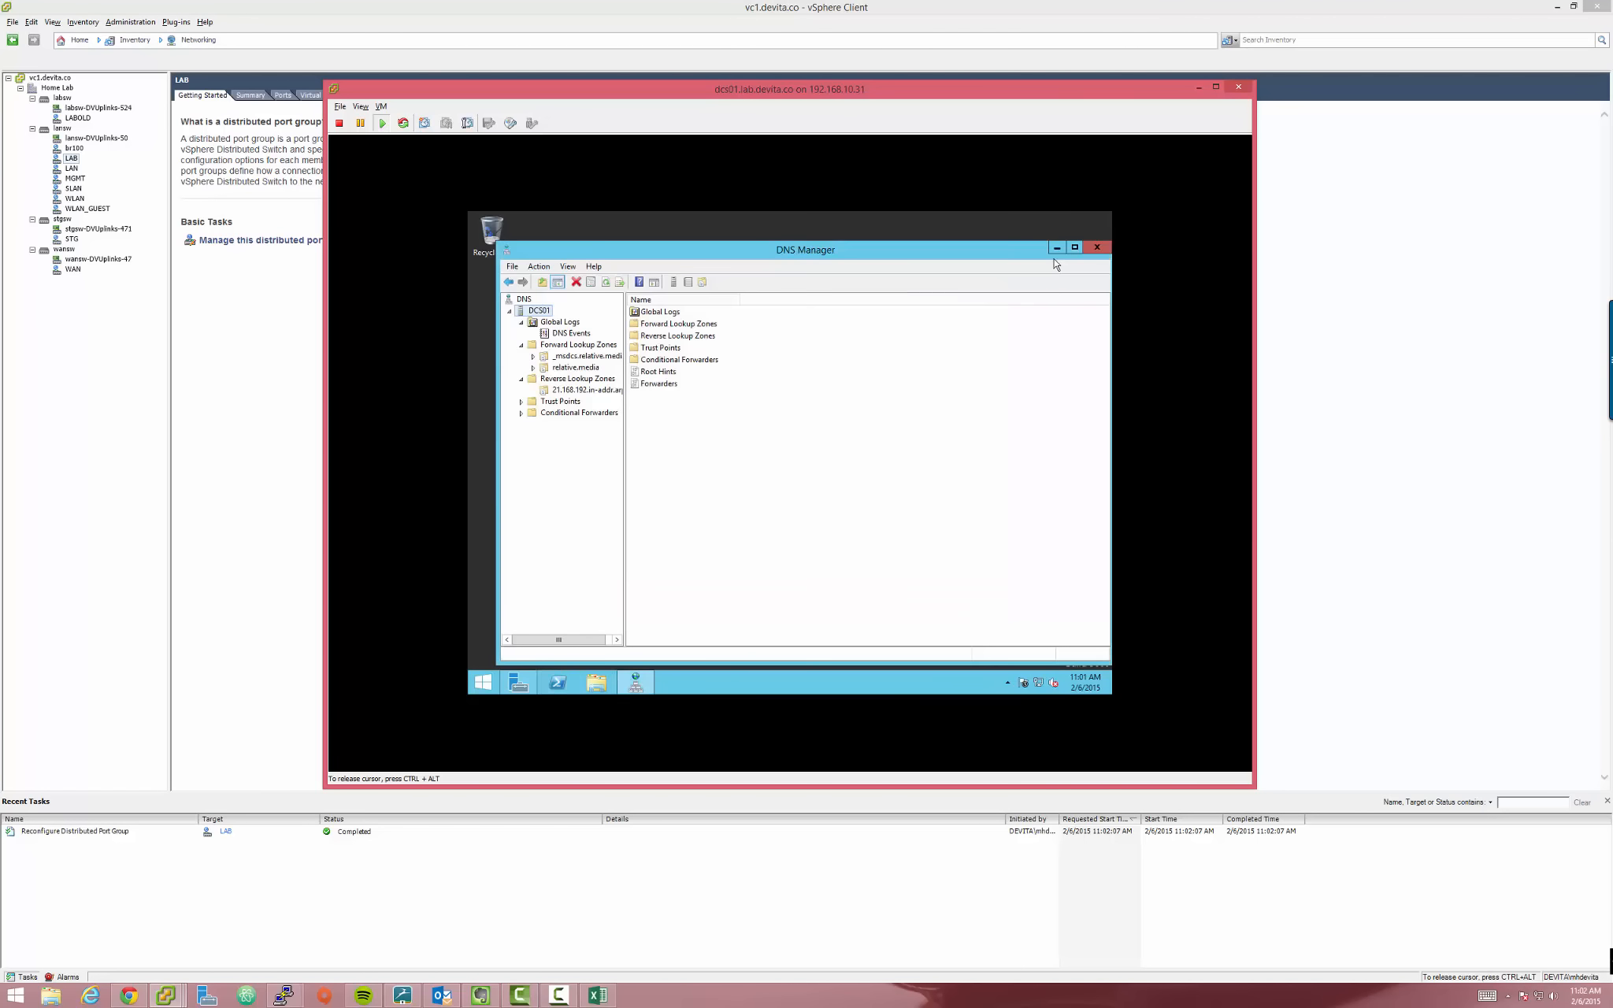
Close DNS Manager and launch the DHCP console from Server Manager Tools
{"action": "left_click", "coordinate": [1098, 249]}
{"action": "left_click", "coordinate": [524, 682]}
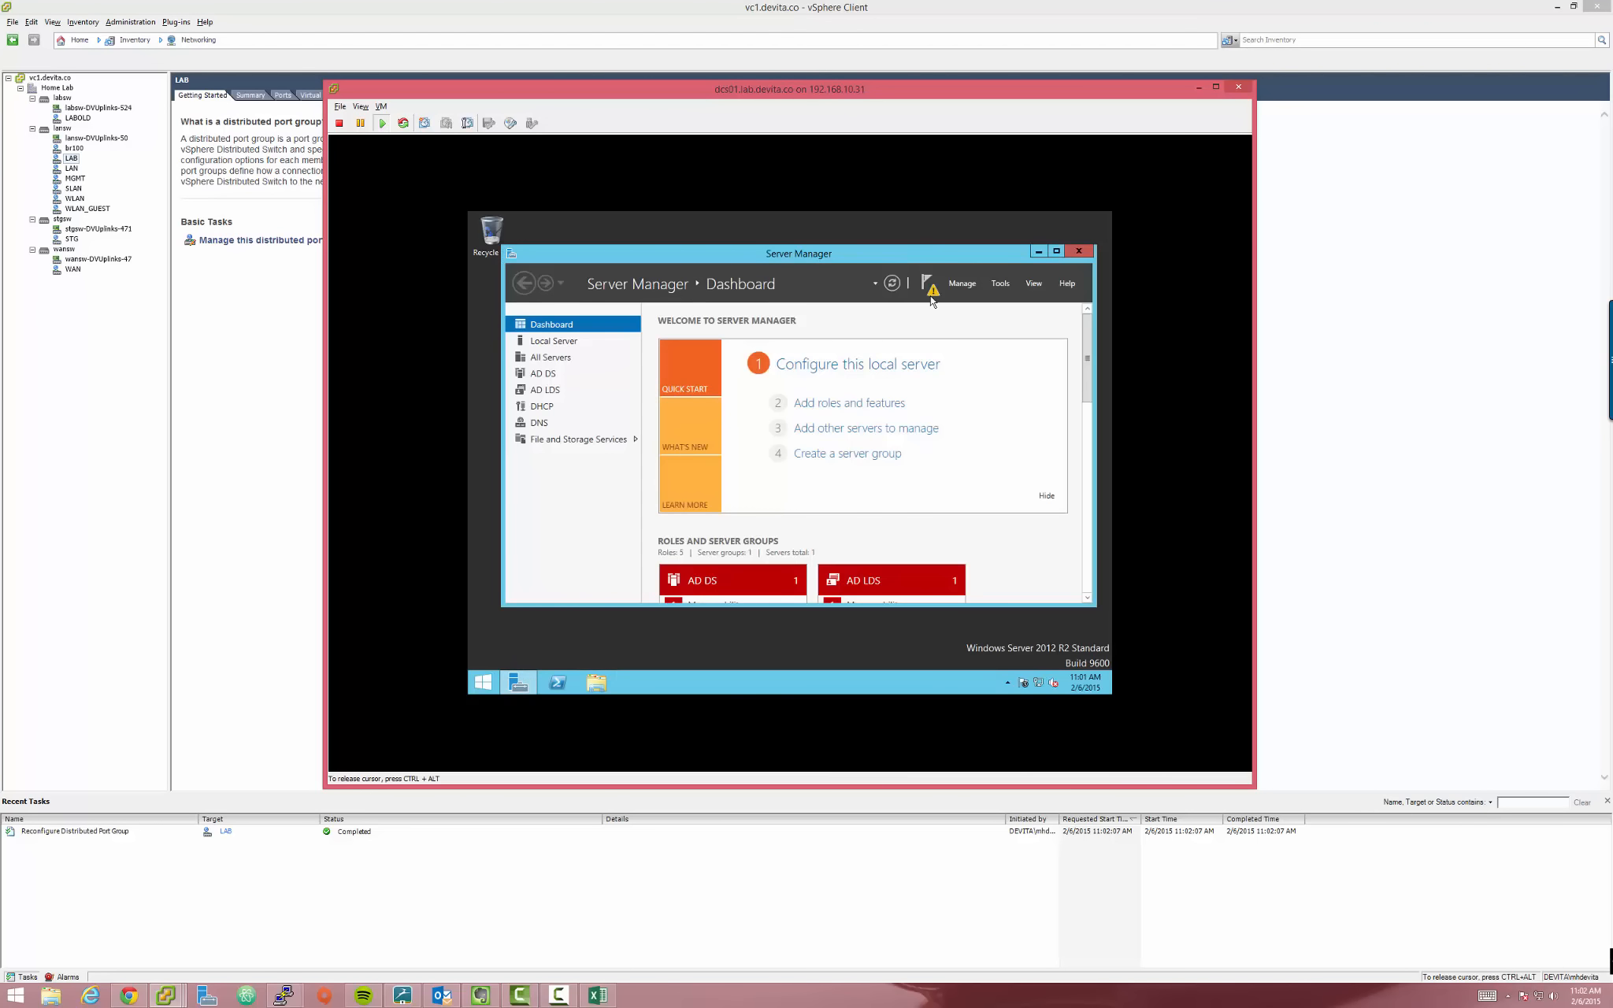
{"action": "left_click", "coordinate": [963, 283]}
{"action": "left_click", "coordinate": [1001, 283]}
{"action": "left_click", "coordinate": [1001, 284]}
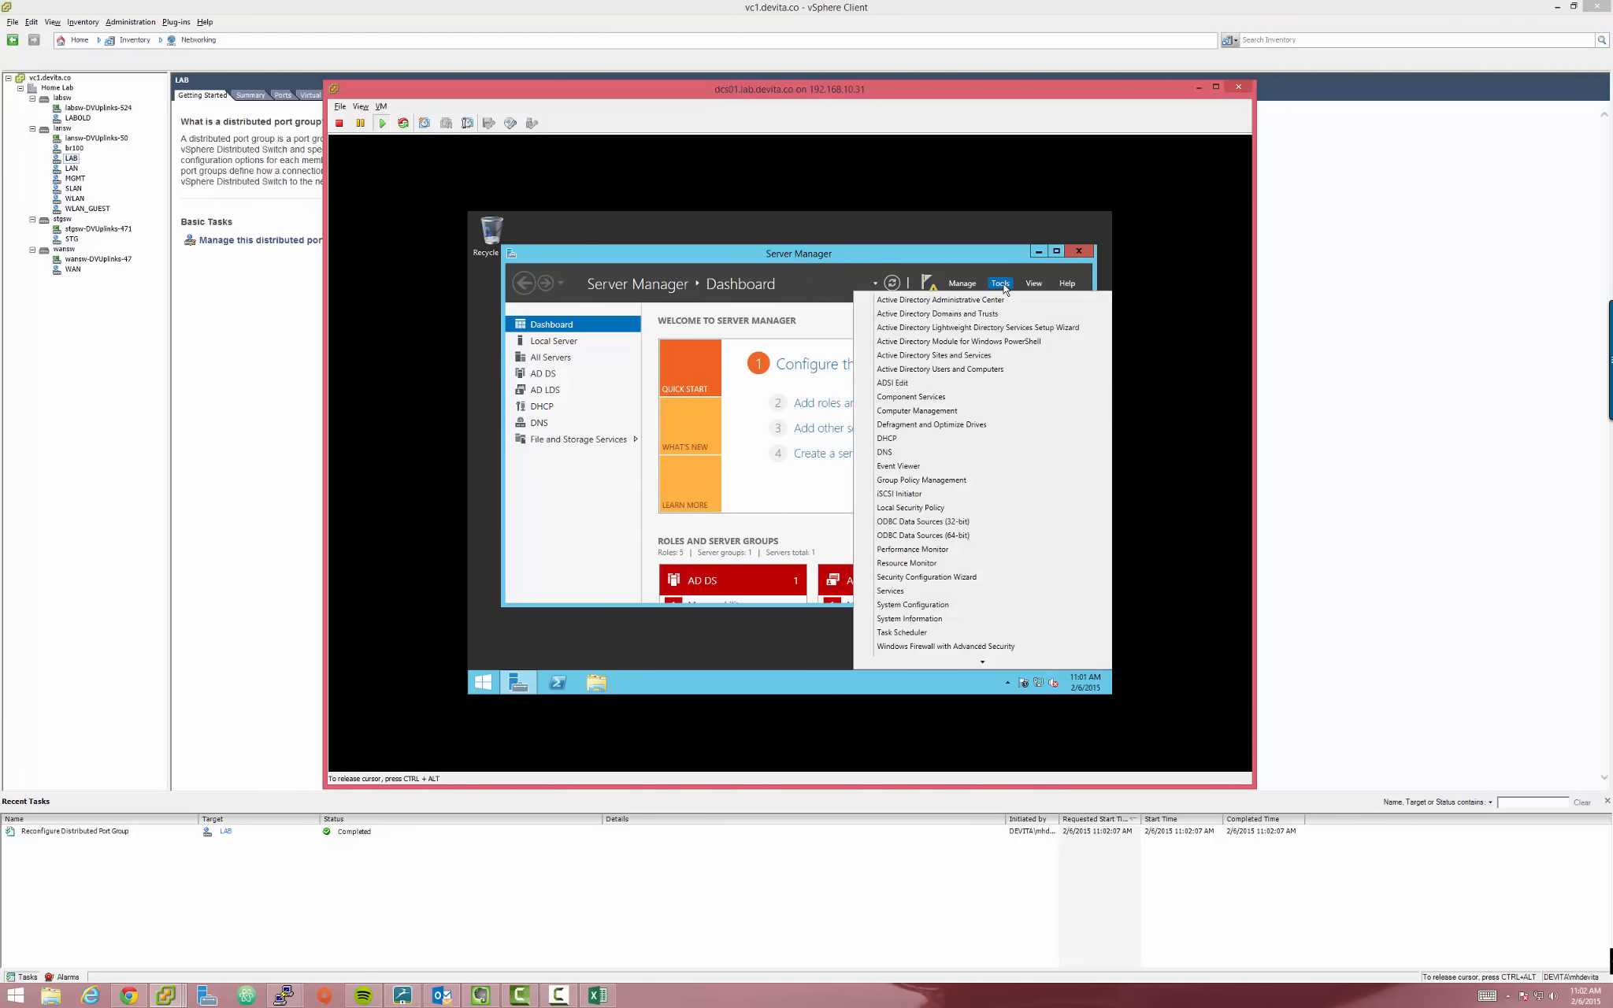
{"action": "left_click", "coordinate": [906, 442]}
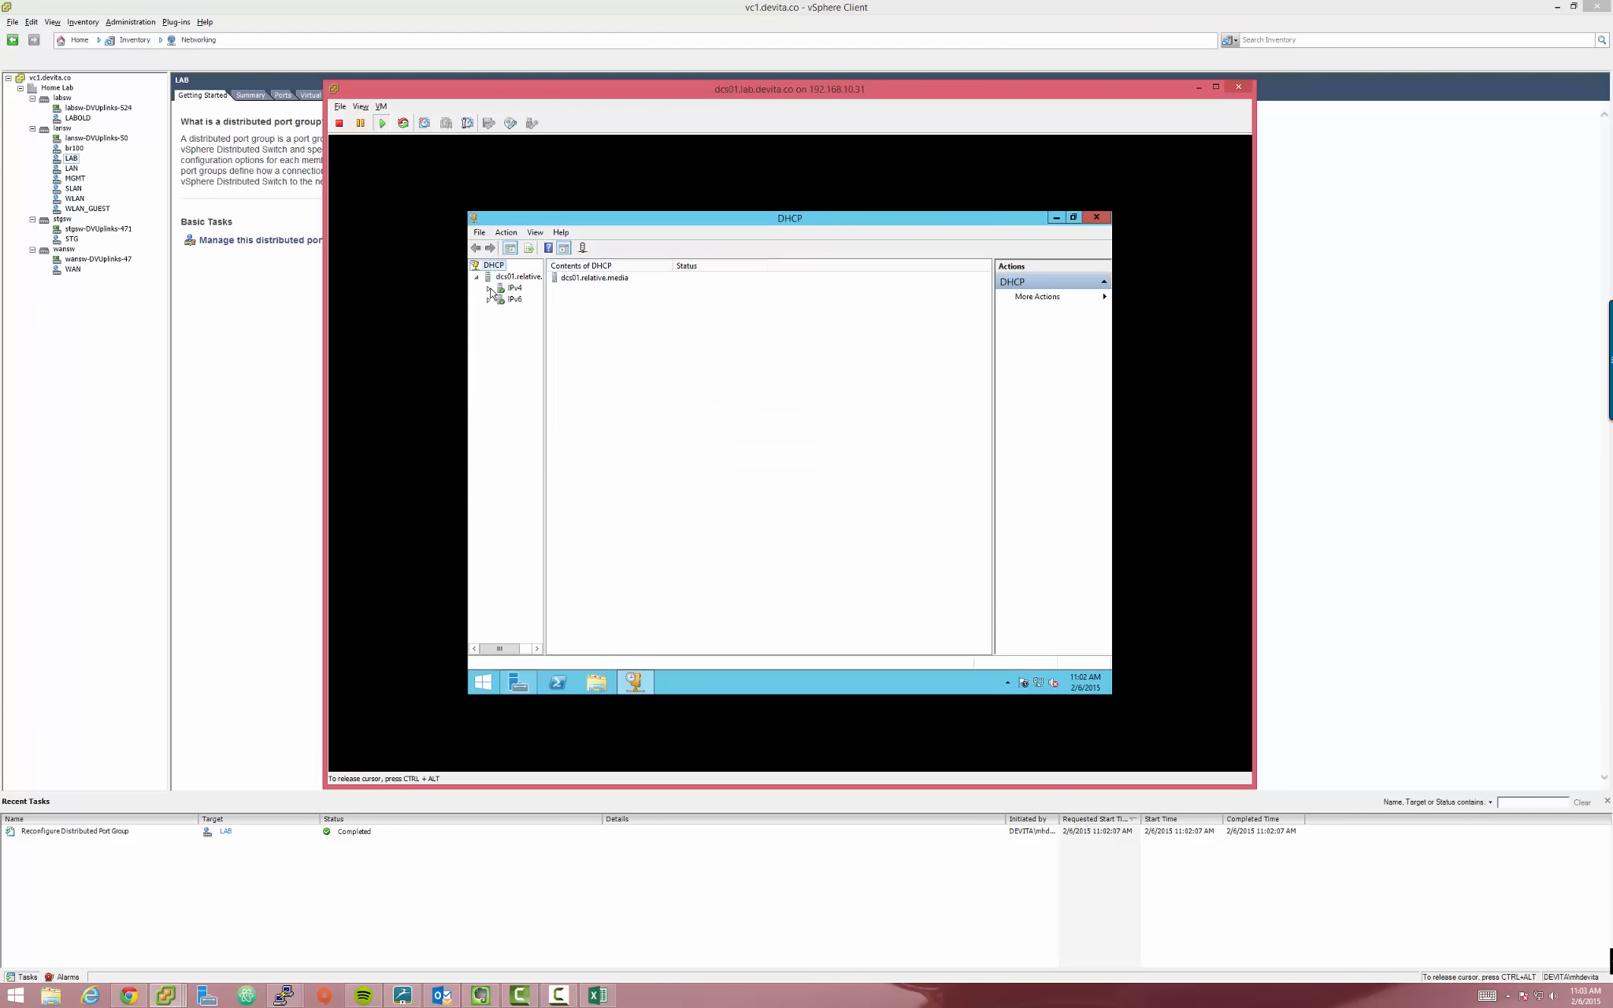
Widen the DHCP tree pane and browse the IPv4 policies and server options
{"action": "left_click_drag", "start_coordinate": [546, 304], "coordinate": [632, 309]}
{"action": "left_click", "coordinate": [535, 313]}
{"action": "left_click", "coordinate": [542, 300]}
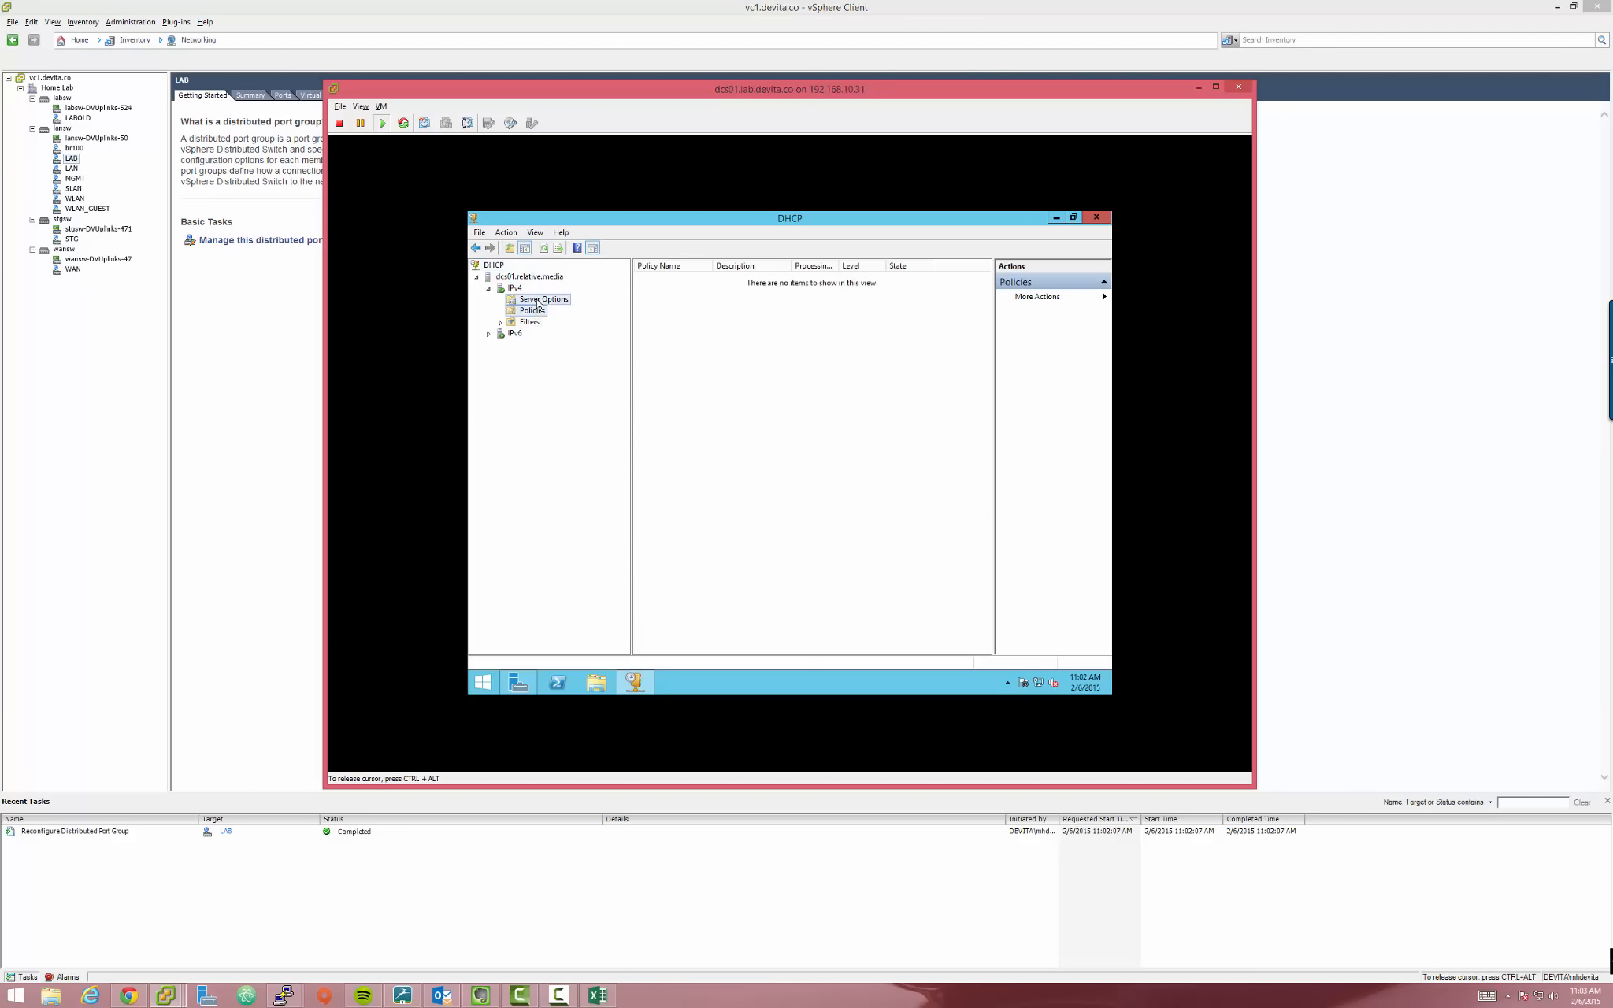
{"action": "left_click", "coordinate": [515, 289]}
Start a New Scope on the IPv4 node and enter the scope name LAB
{"action": "right_click", "coordinate": [515, 291]}
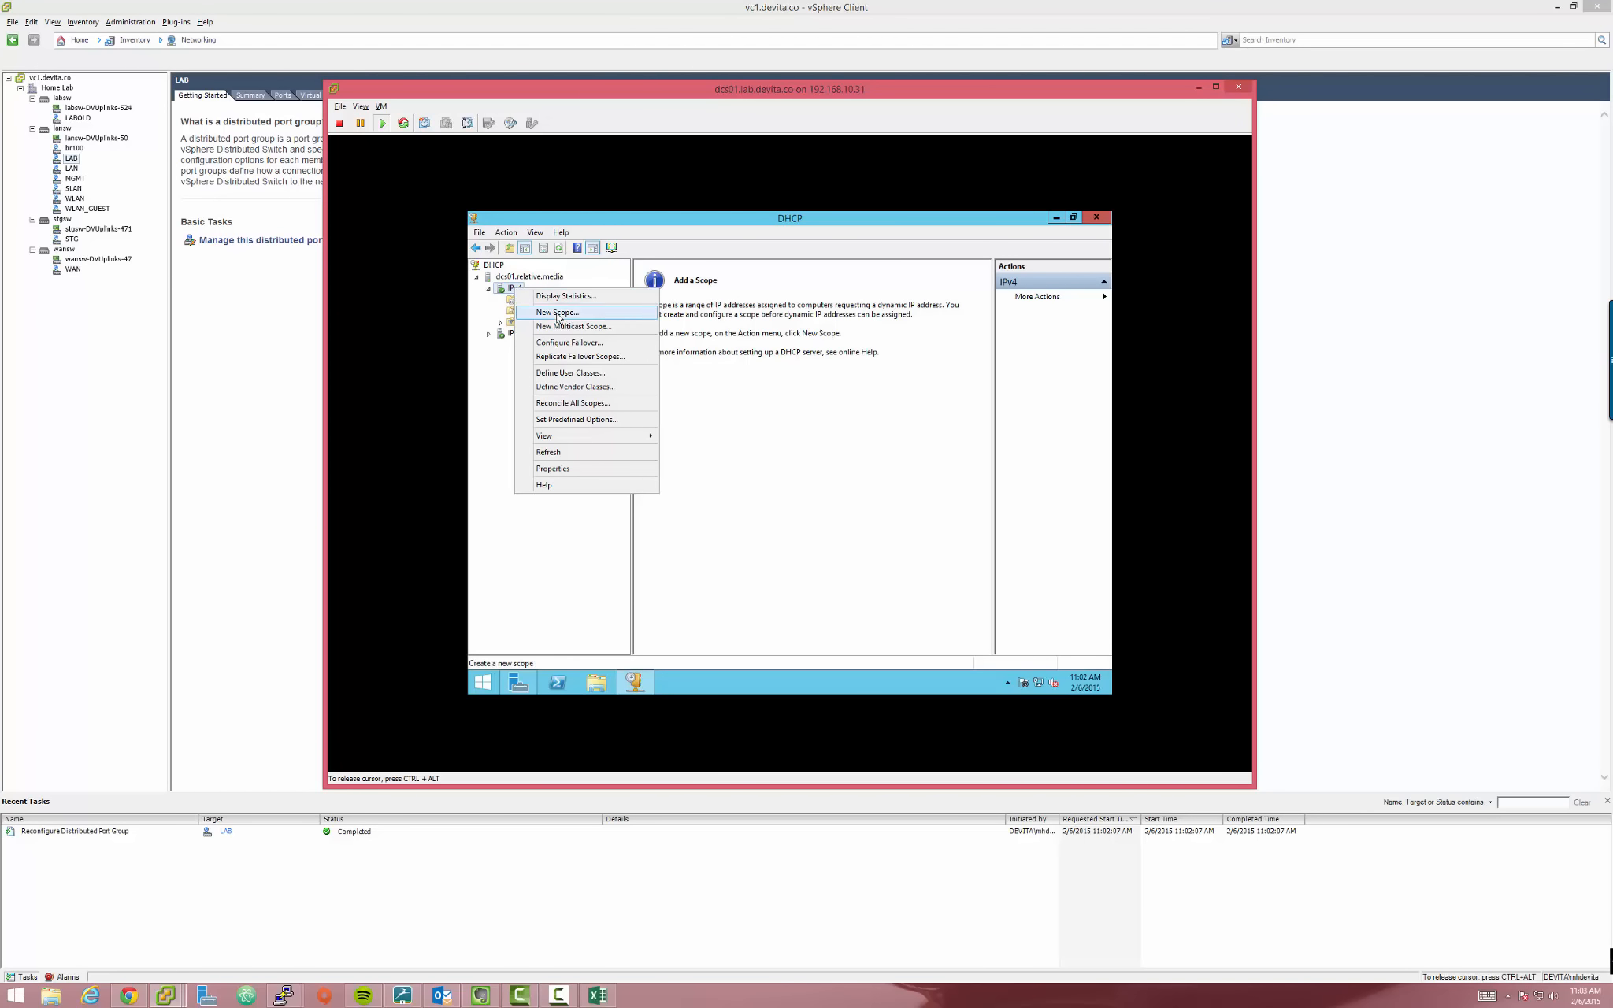
{"action": "left_click", "coordinate": [557, 313]}
{"action": "left_click", "coordinate": [868, 558]}
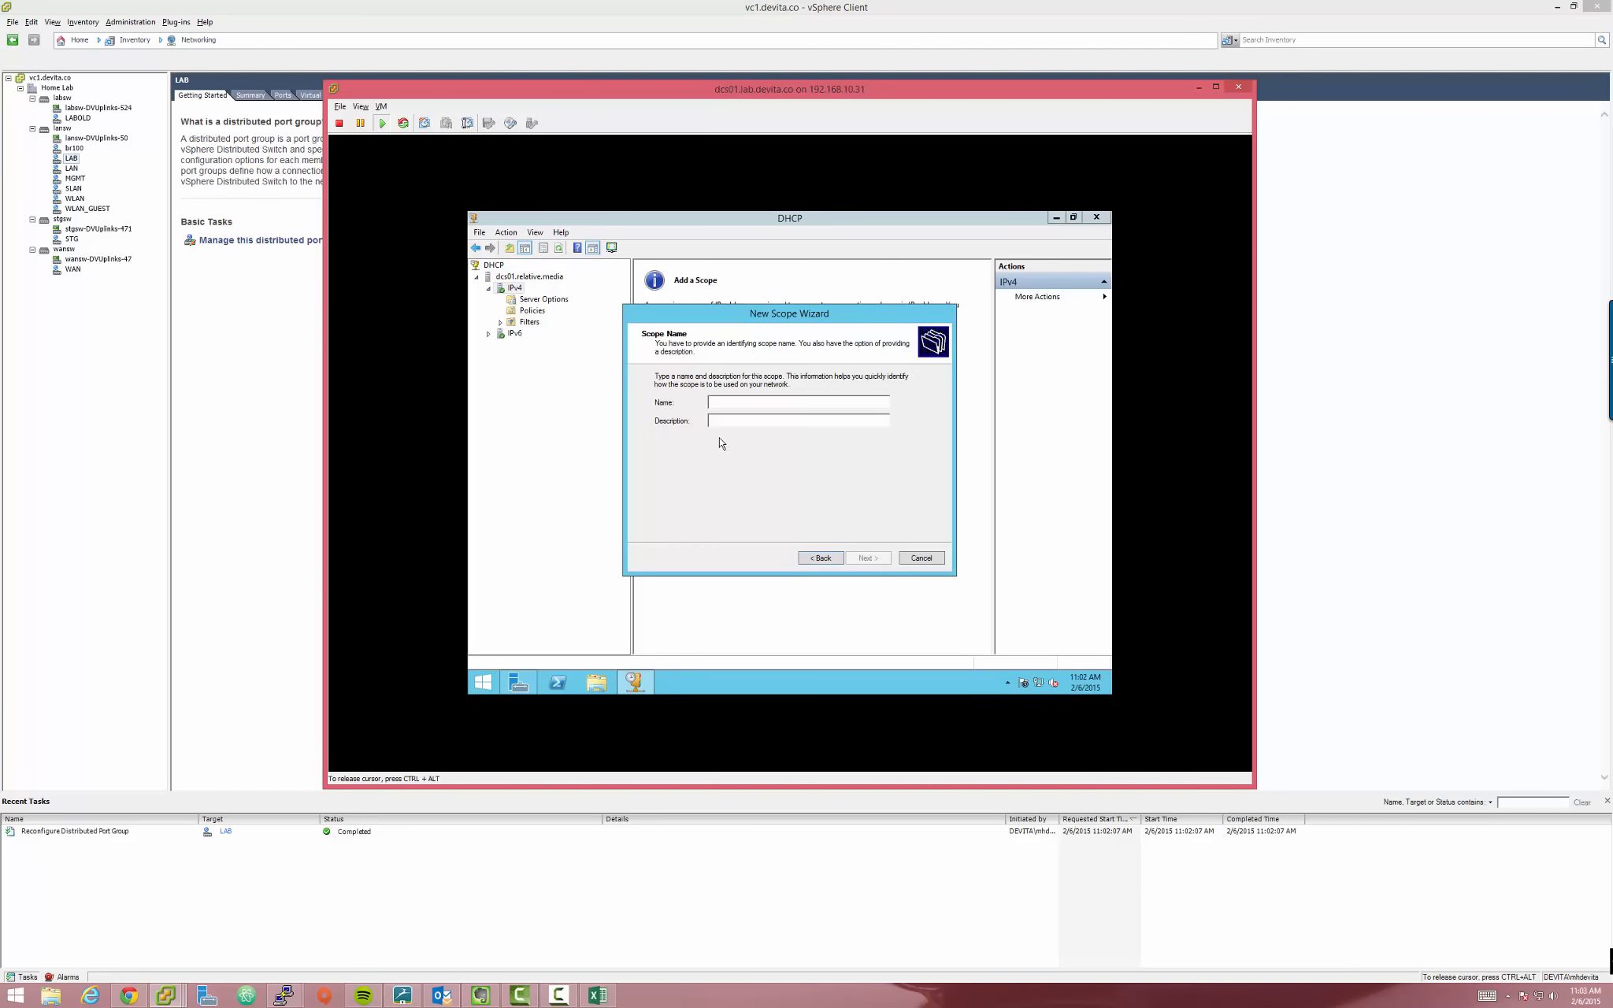
{"action": "left_click_drag", "start_coordinate": [722, 315], "coordinate": [735, 272]}
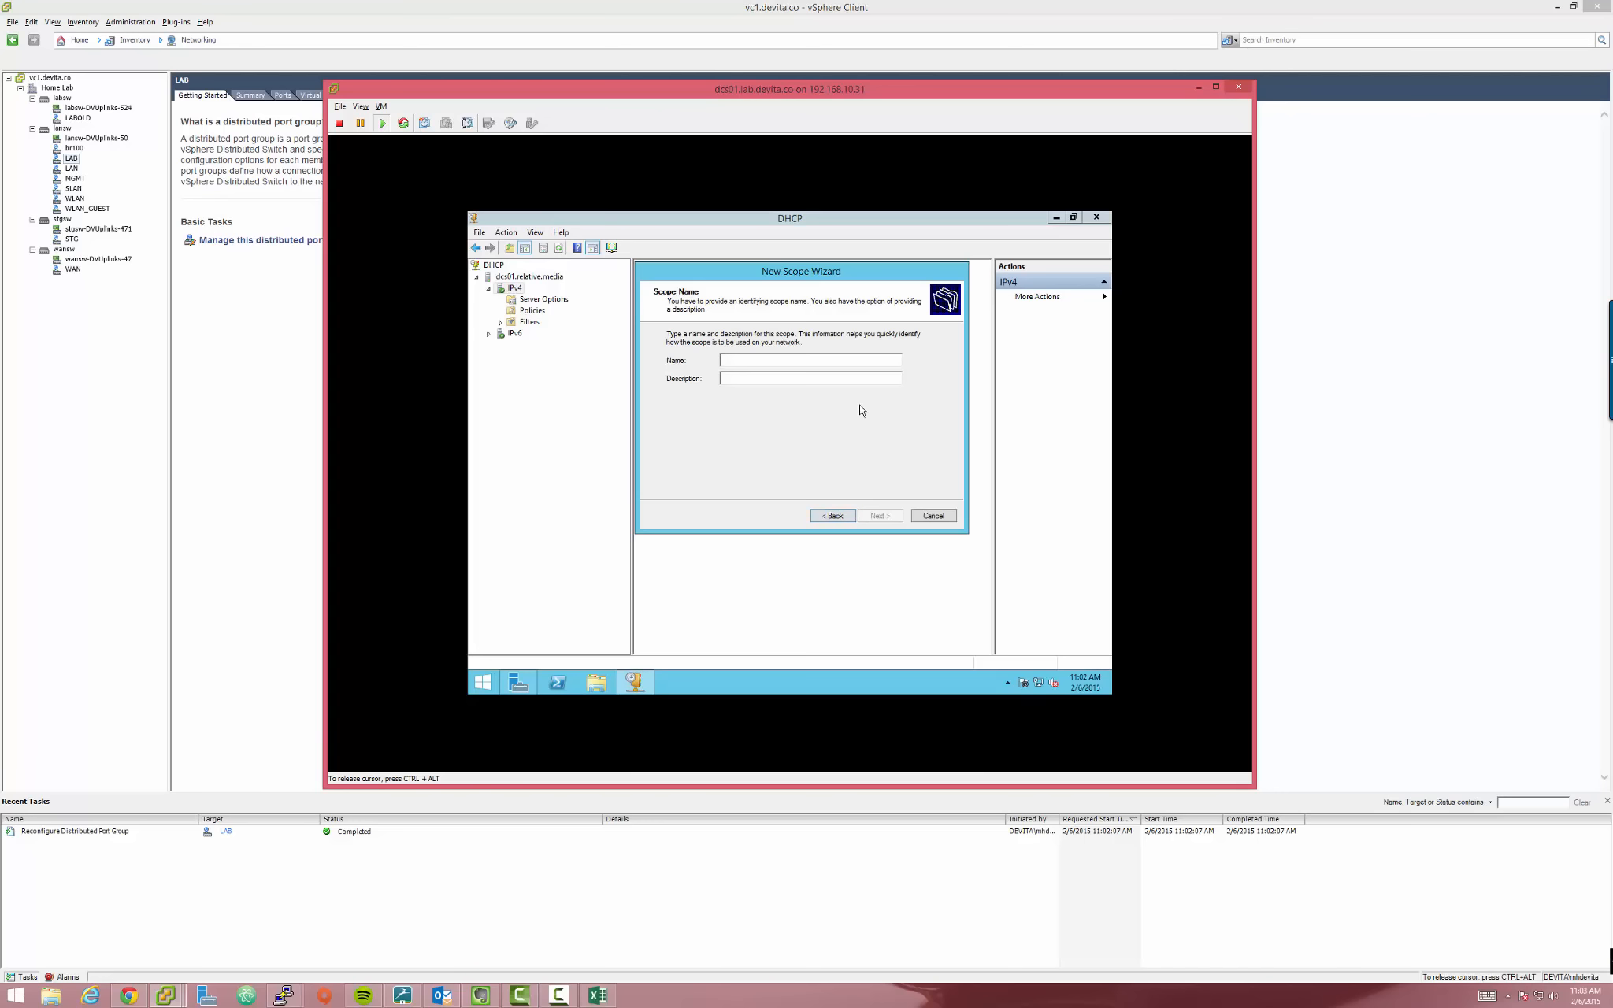
{"action": "type", "text": "LAN"}
{"action": "key", "text": "Return"}
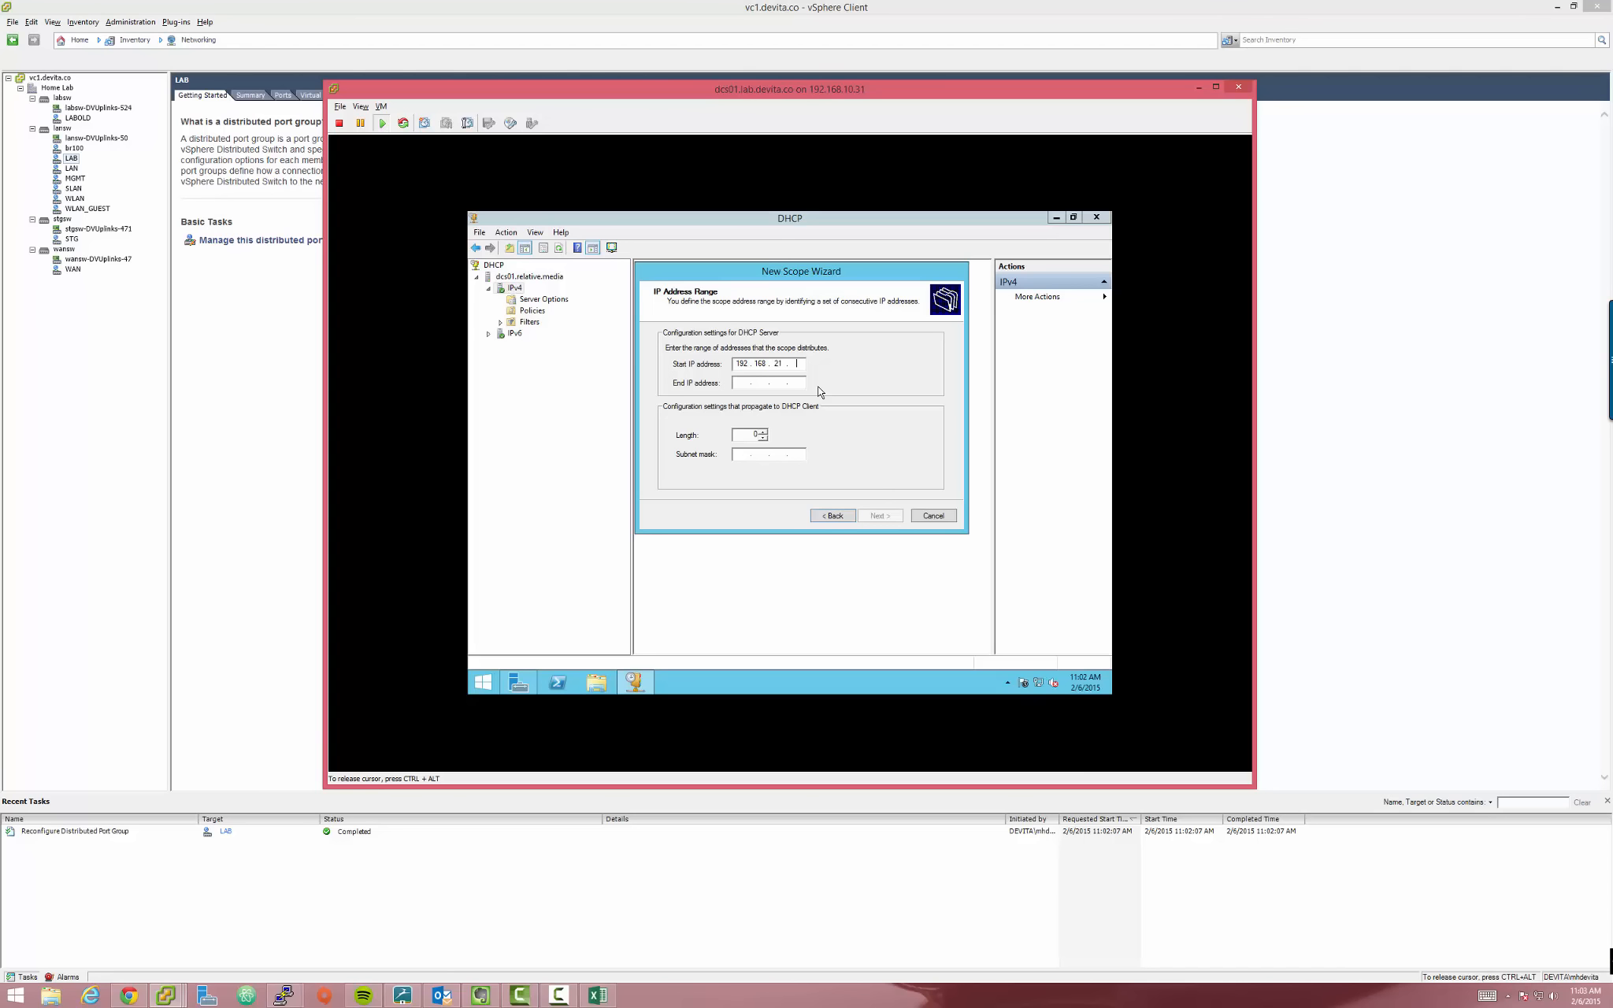
Set range 192.168.21.100–192.168.21.200, add no exclusions, and keep the default lease duration
{"action": "key", "text": "Tab"}
{"action": "type", "text": "1"}
{"action": "left_click", "coordinate": [889, 518]}
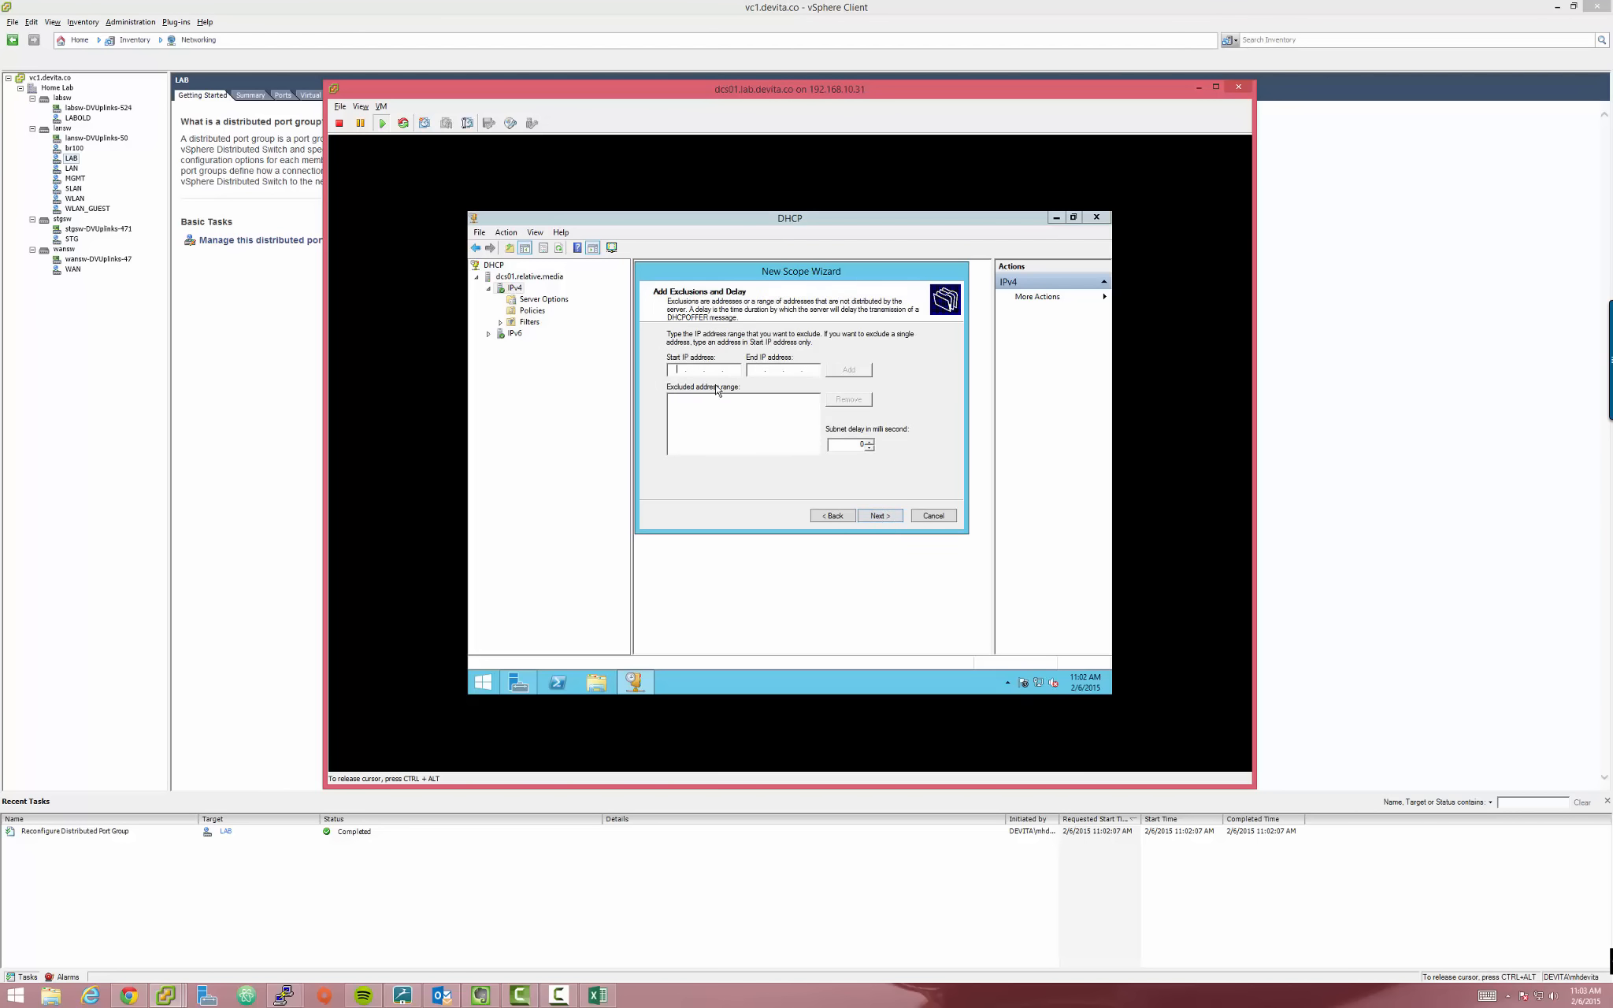
{"action": "left_click", "coordinate": [880, 516]}
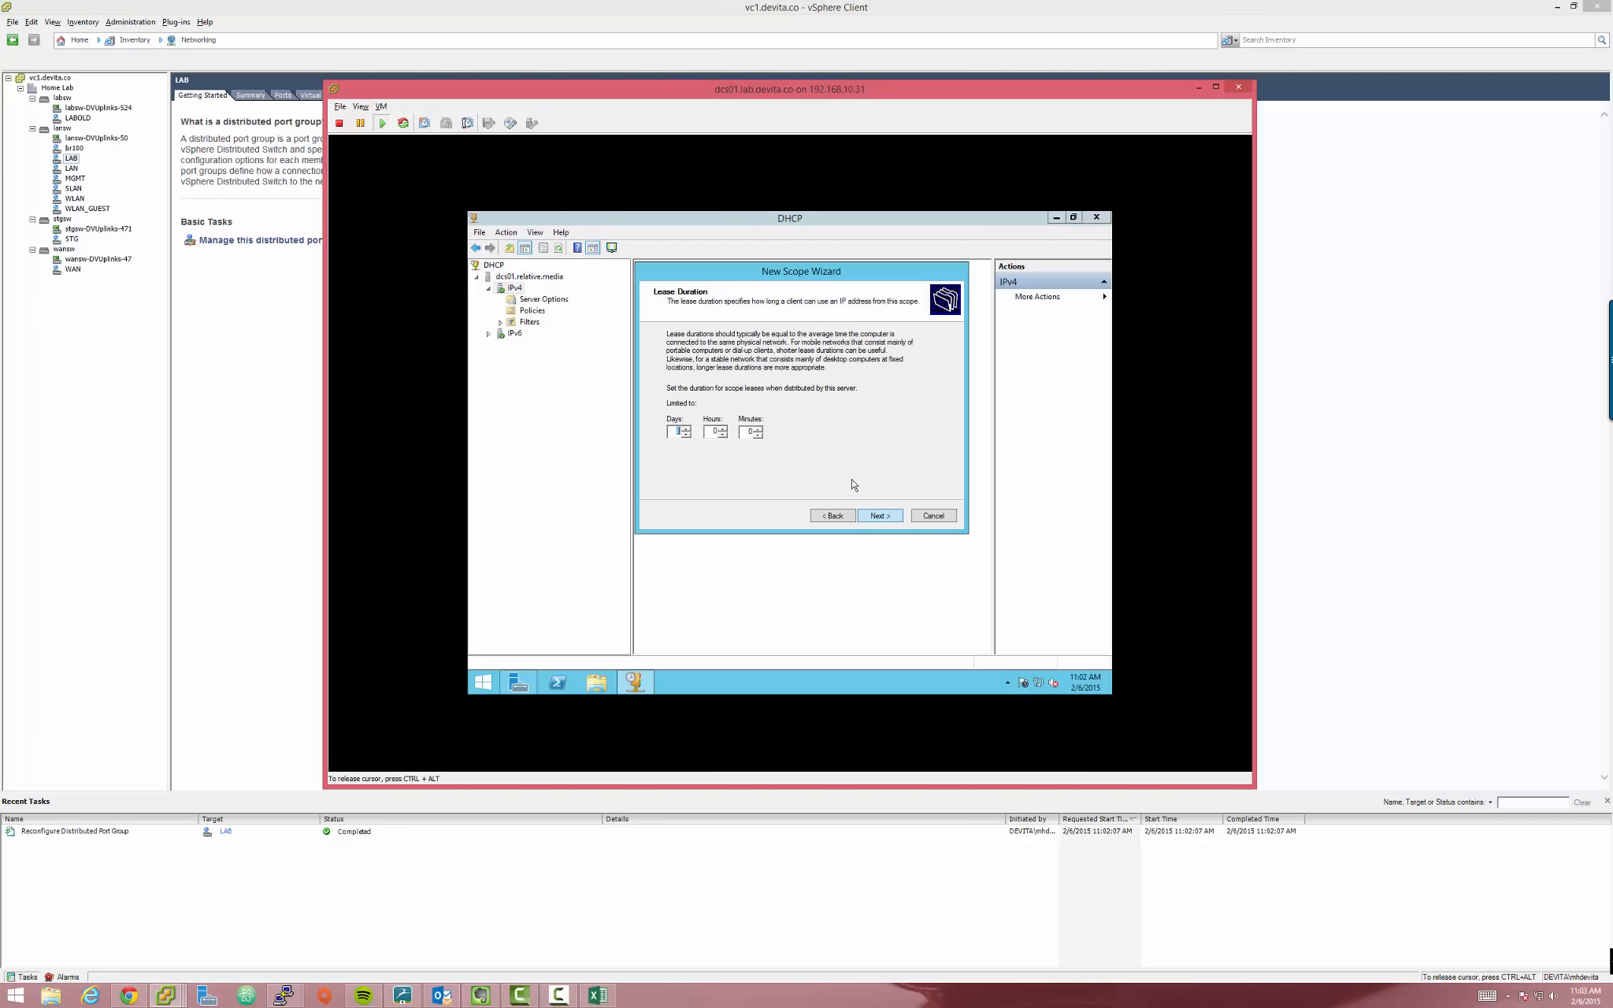
{"action": "left_click", "coordinate": [880, 516]}
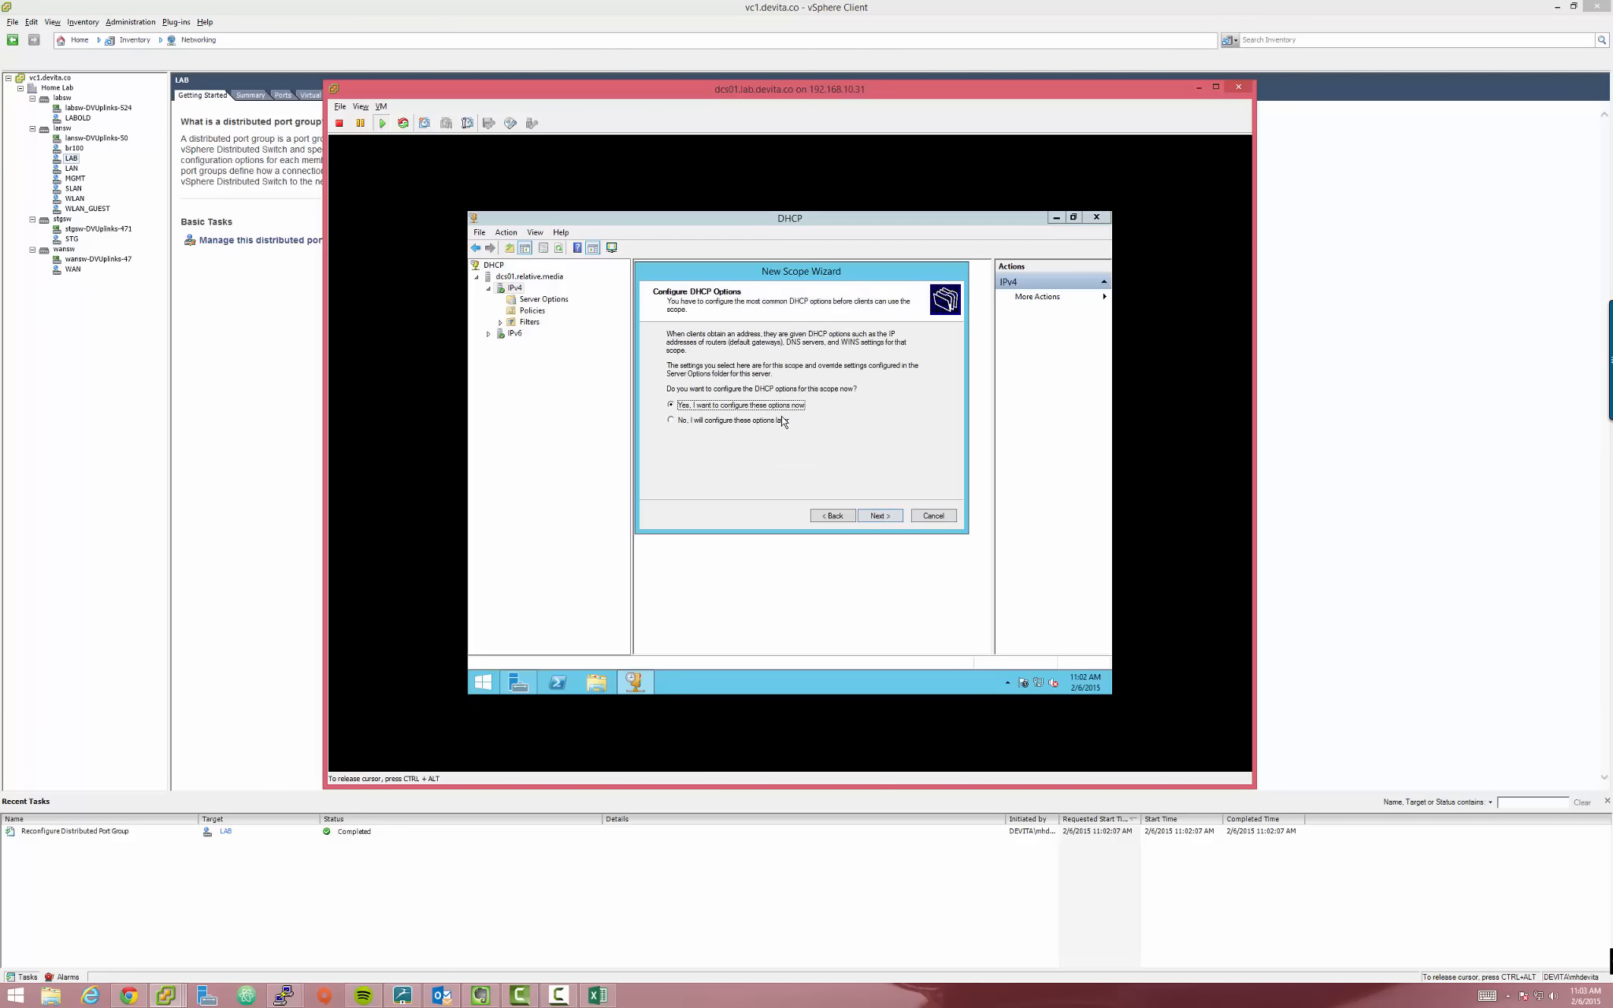
Configure DHCP options now and add 192.168.21.1 as the default gateway
{"action": "left_click", "coordinate": [883, 519]}
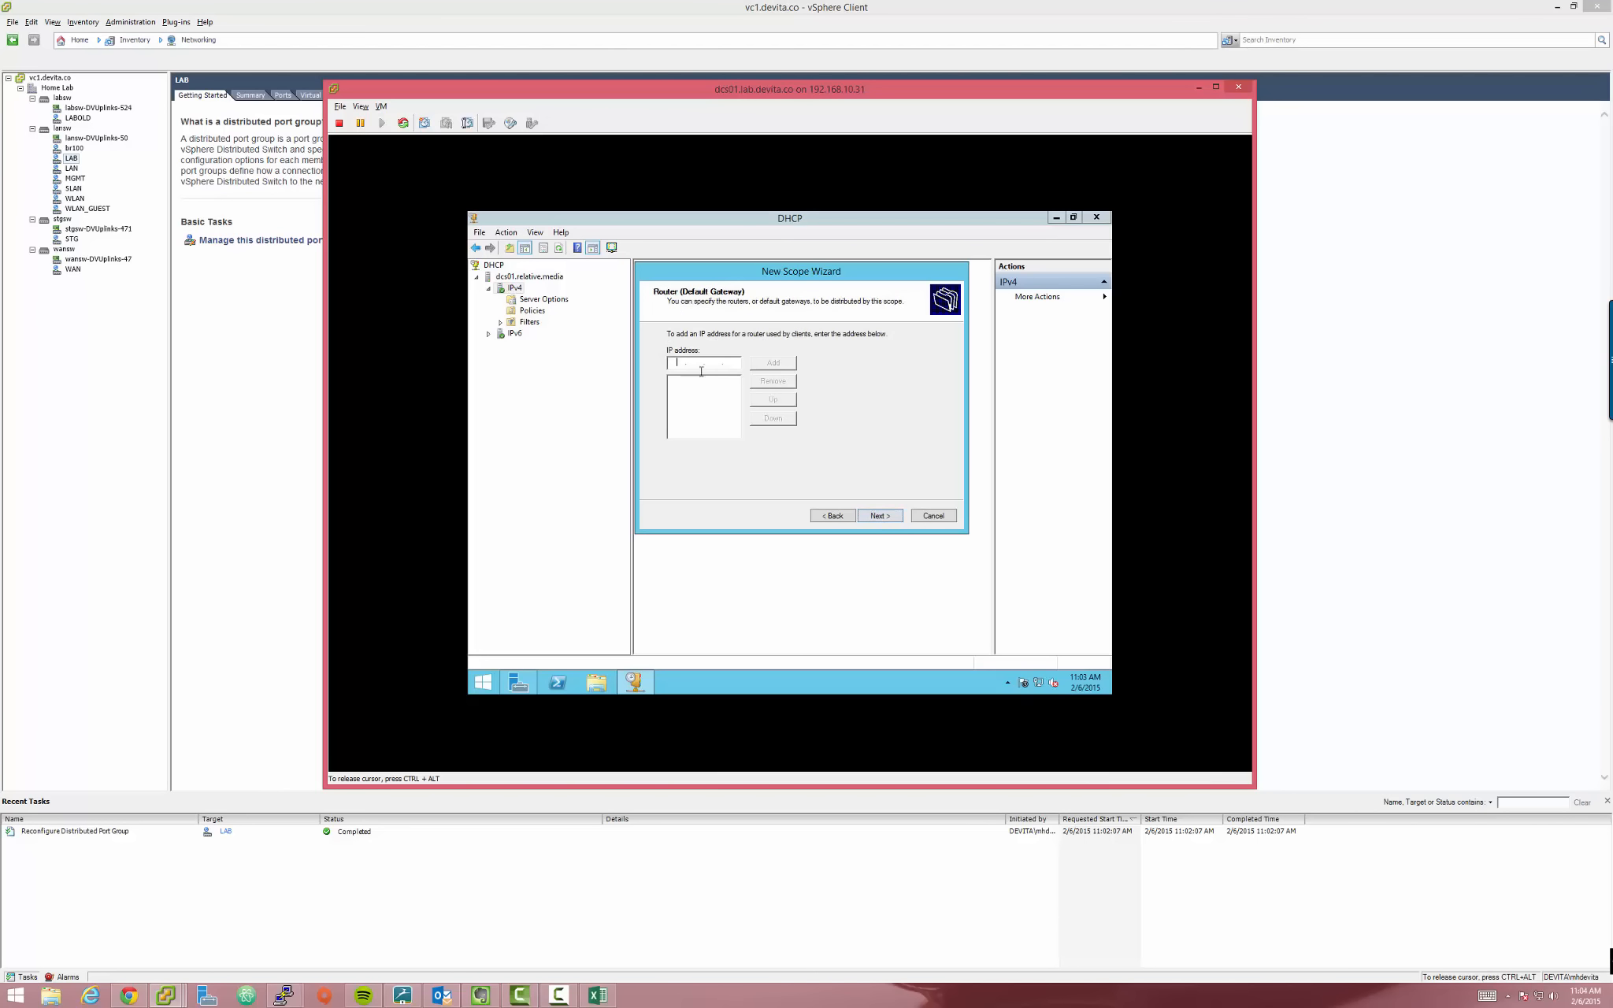
{"action": "type", "text": "192.168.21.1"}
{"action": "key", "text": "Return"}
{"action": "left_click", "coordinate": [888, 515]}
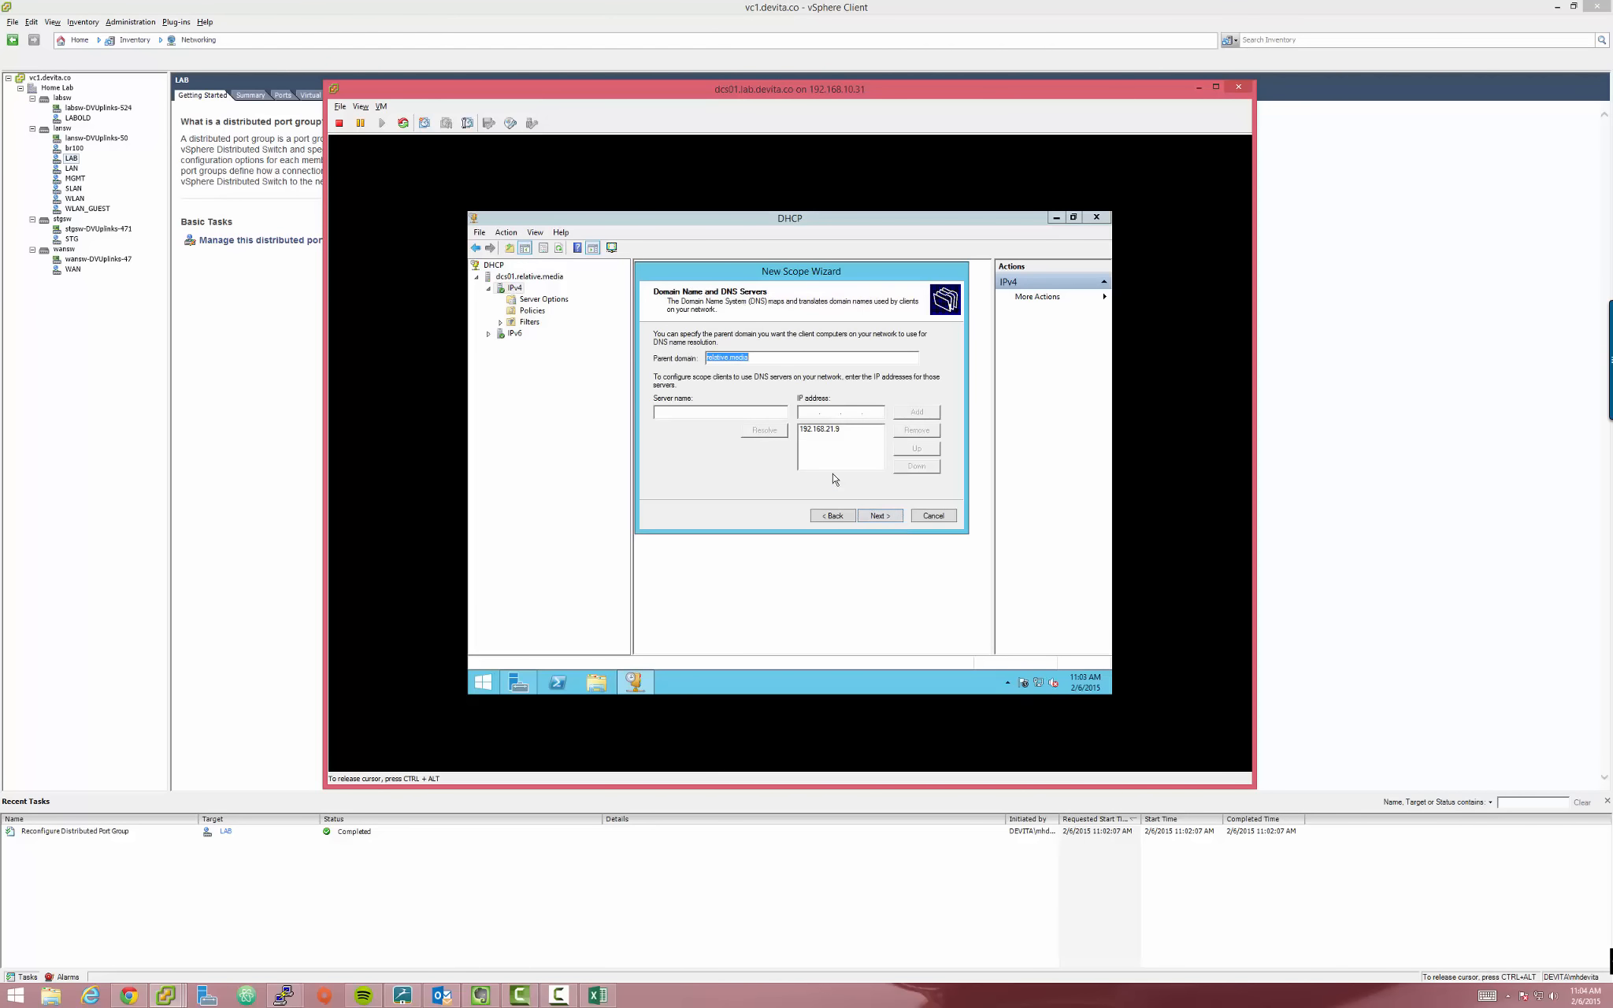
Keep parent domain relative.media with DNS server 192.168.21.9, undoing a stray 'office.' prefix
{"action": "left_click", "coordinate": [837, 431]}
{"action": "left_click_drag", "start_coordinate": [803, 278], "coordinate": [789, 279]}
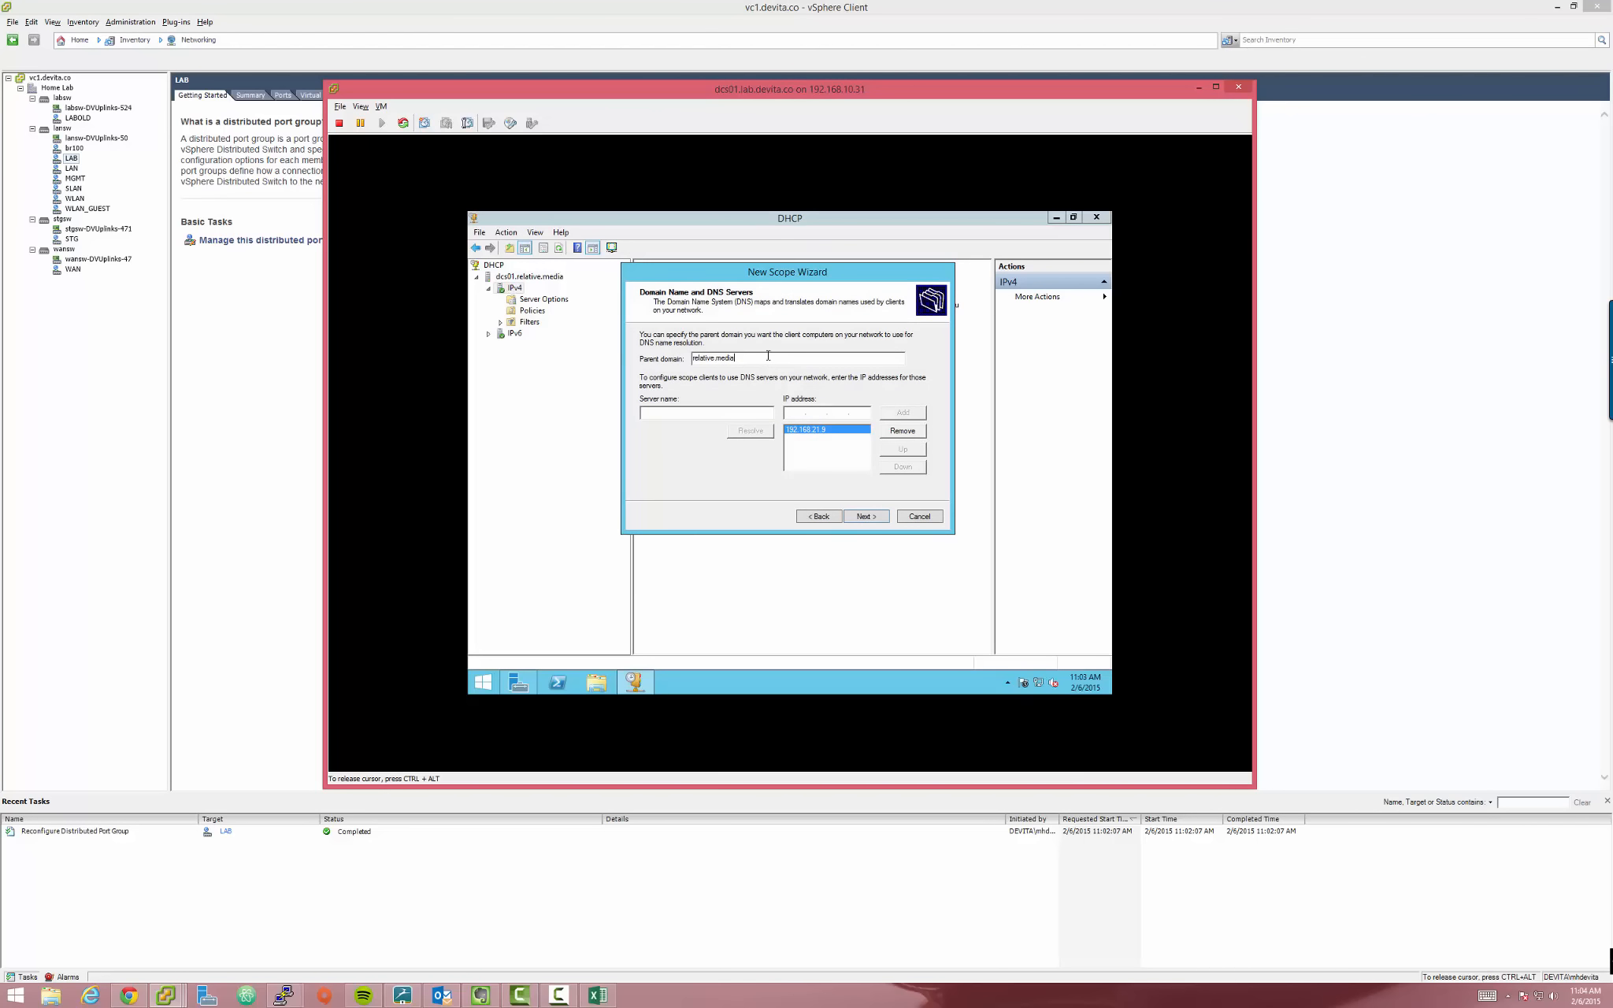
{"action": "left_click_drag", "start_coordinate": [745, 358], "coordinate": [676, 357]}
{"action": "left_click", "coordinate": [752, 360]}
{"action": "left_click", "coordinate": [750, 359]}
{"action": "left_click_drag", "start_coordinate": [725, 275], "coordinate": [752, 318]}
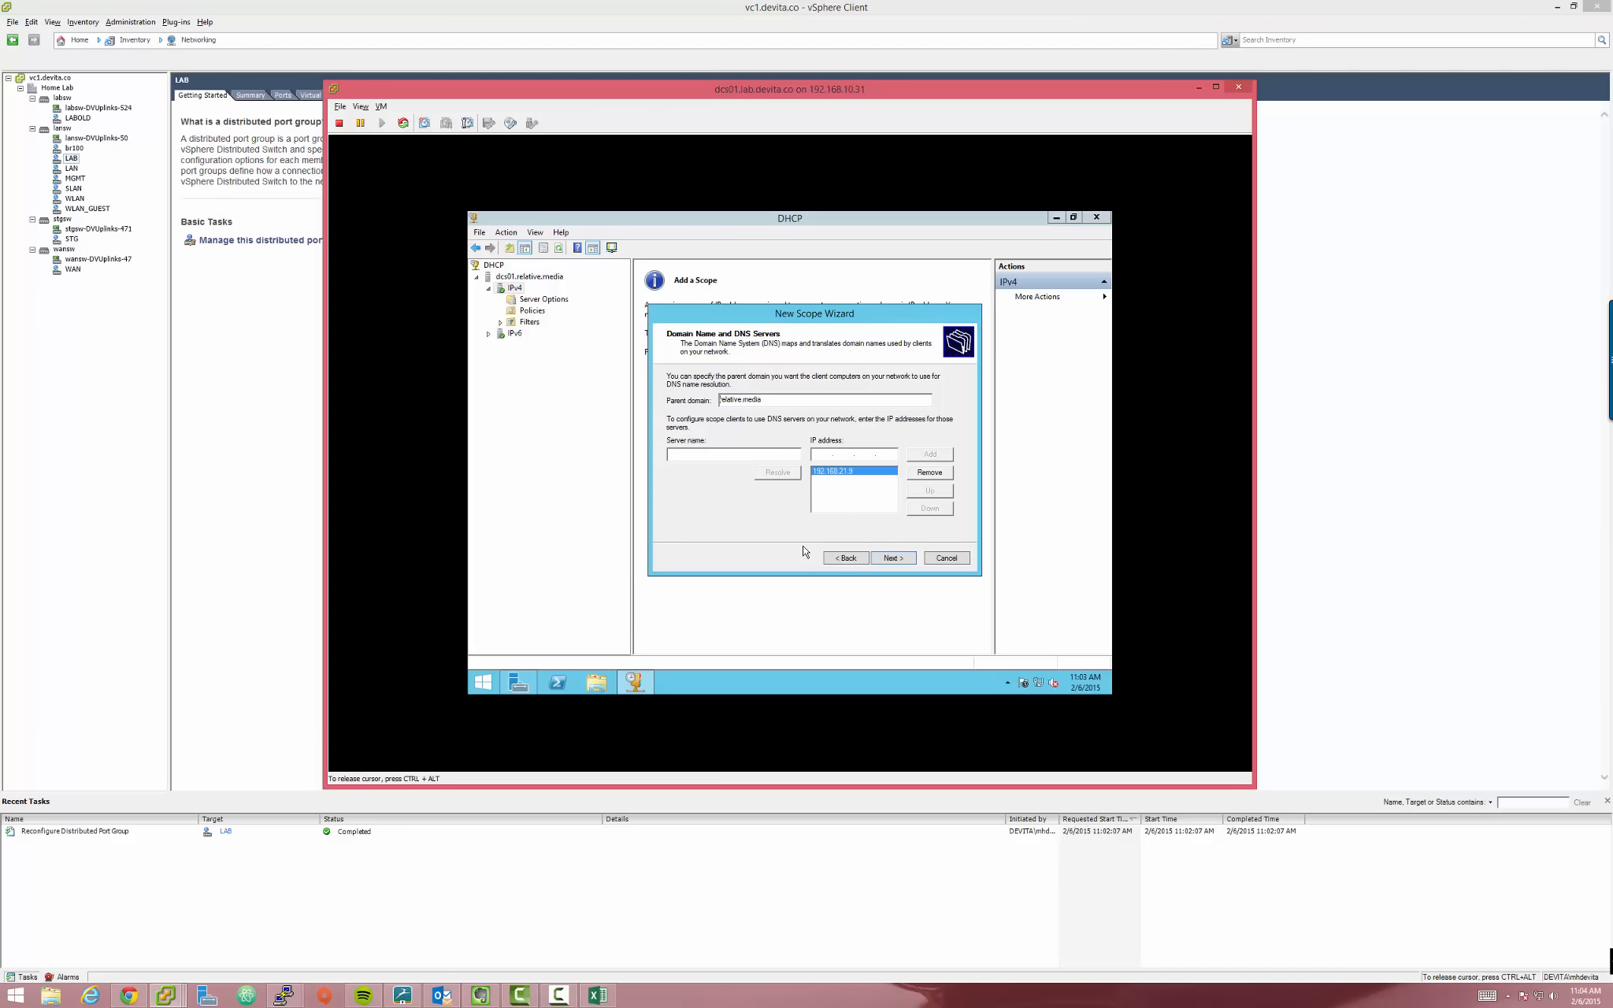
{"action": "type", "text": "office."}
{"action": "key", "text": "shift+Home"}
{"action": "key", "text": "BackSpace"}
{"action": "left_click_drag", "start_coordinate": [760, 315], "coordinate": [753, 282]}
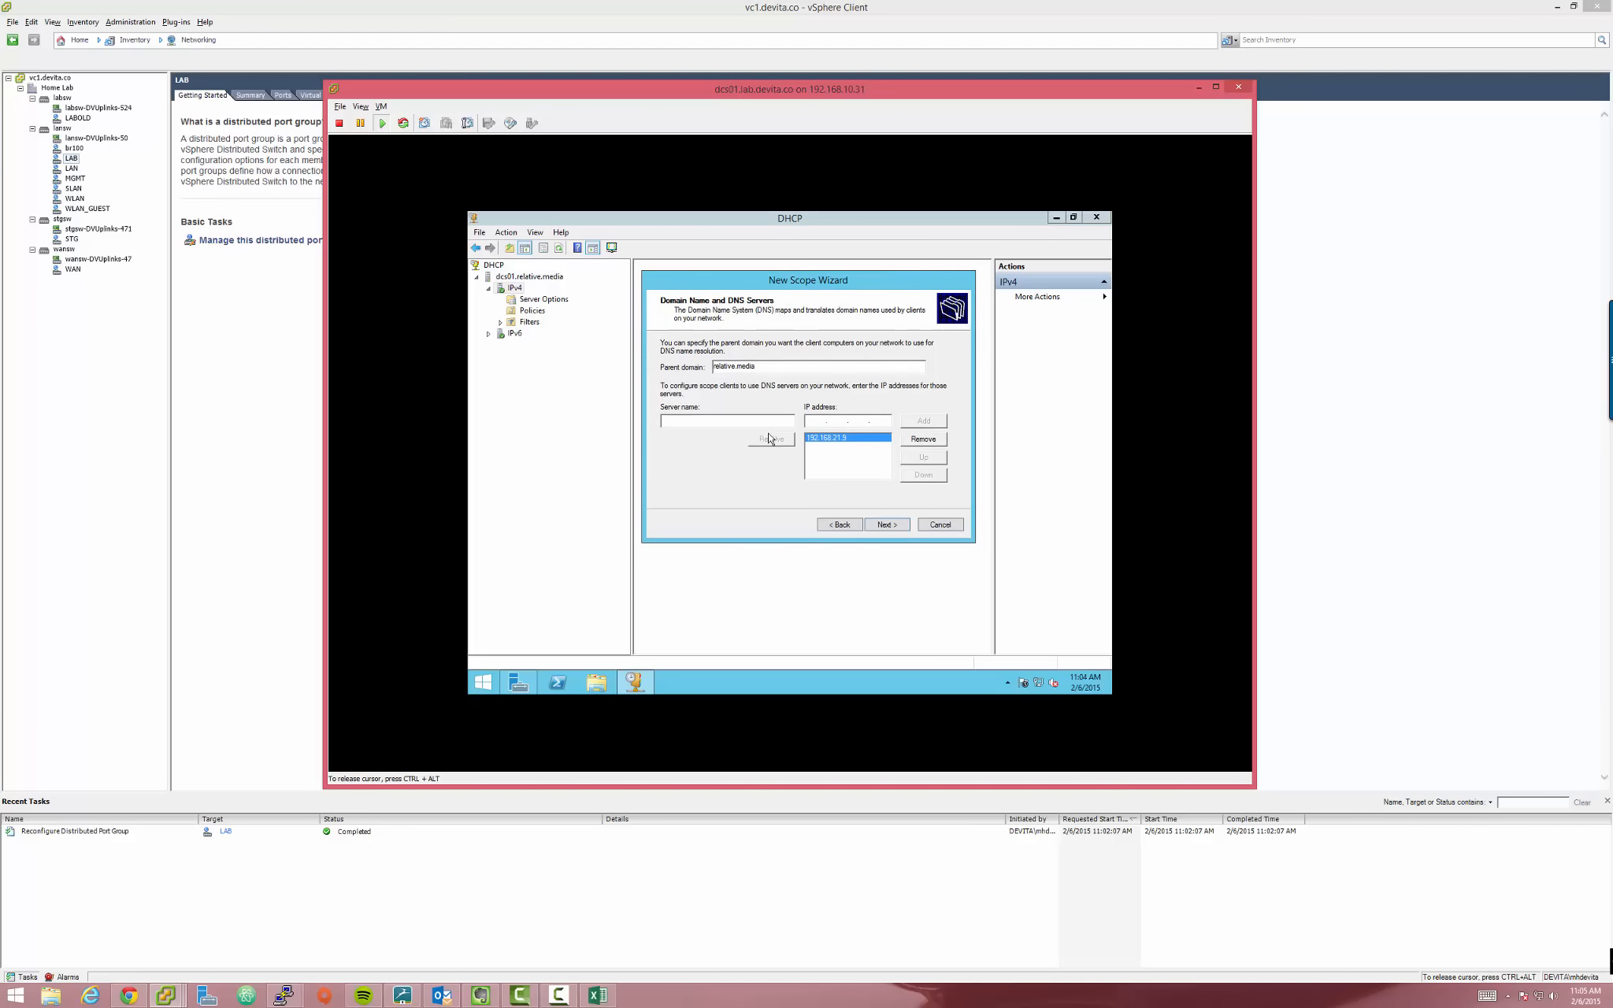
{"action": "double_click", "coordinate": [729, 366]}
{"action": "left_click", "coordinate": [870, 476]}
{"action": "left_click", "coordinate": [887, 526]}
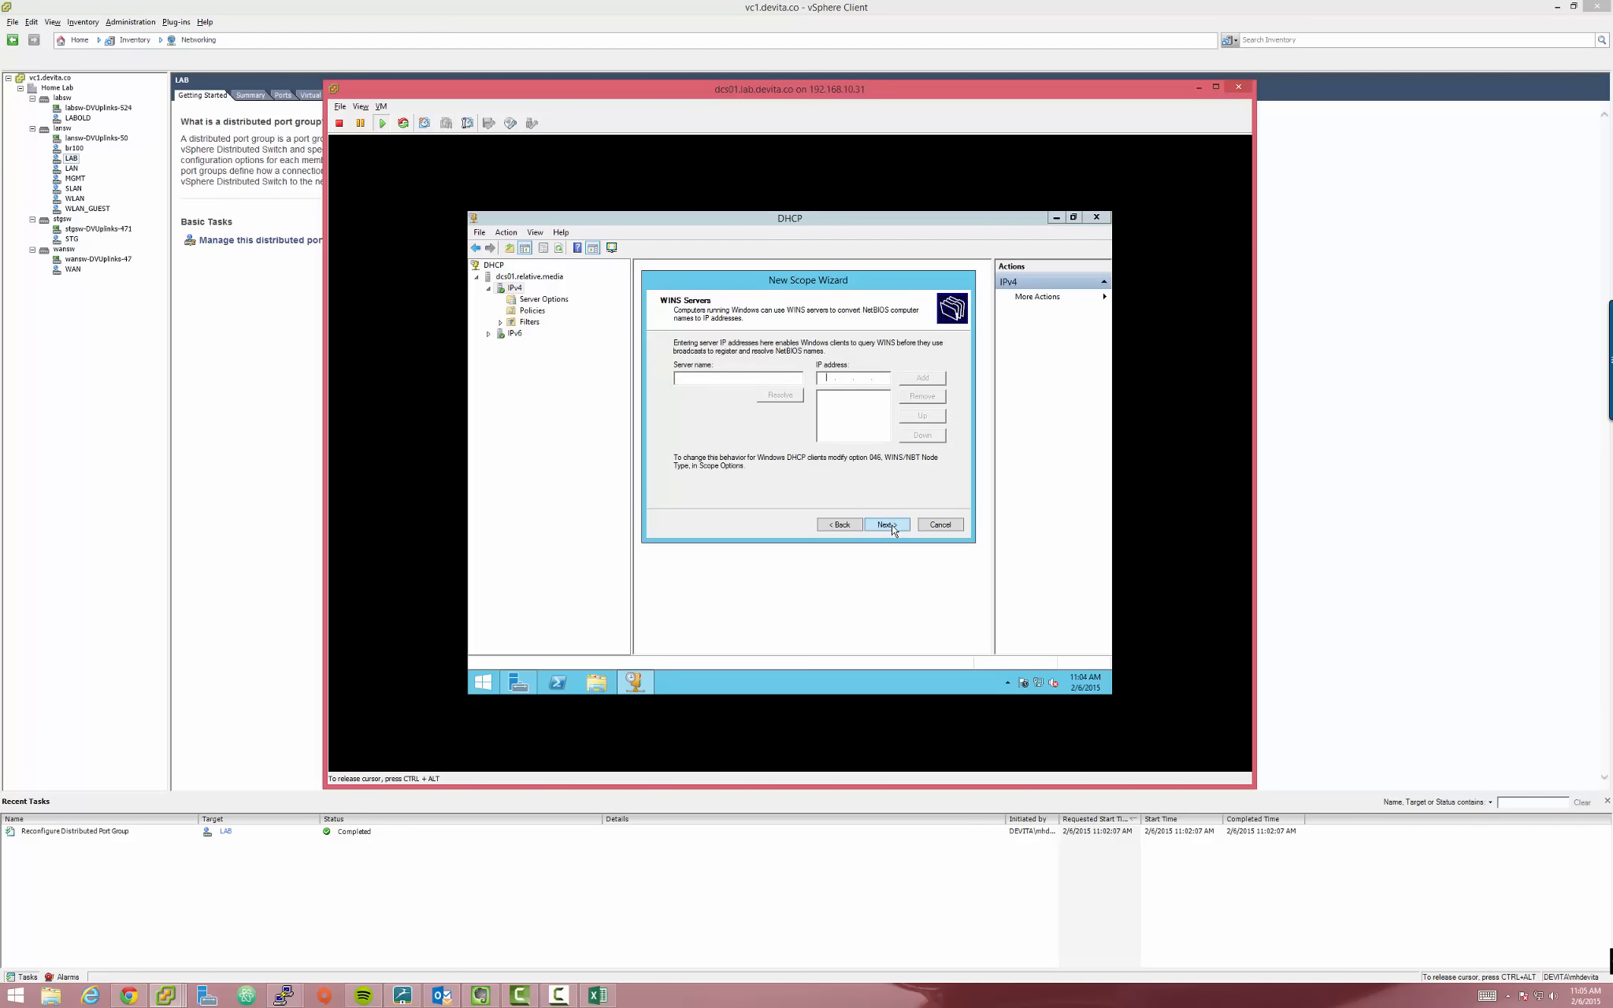
Skip WINS, activate the scope immediately, and finish the wizard
{"action": "left_click", "coordinate": [885, 523]}
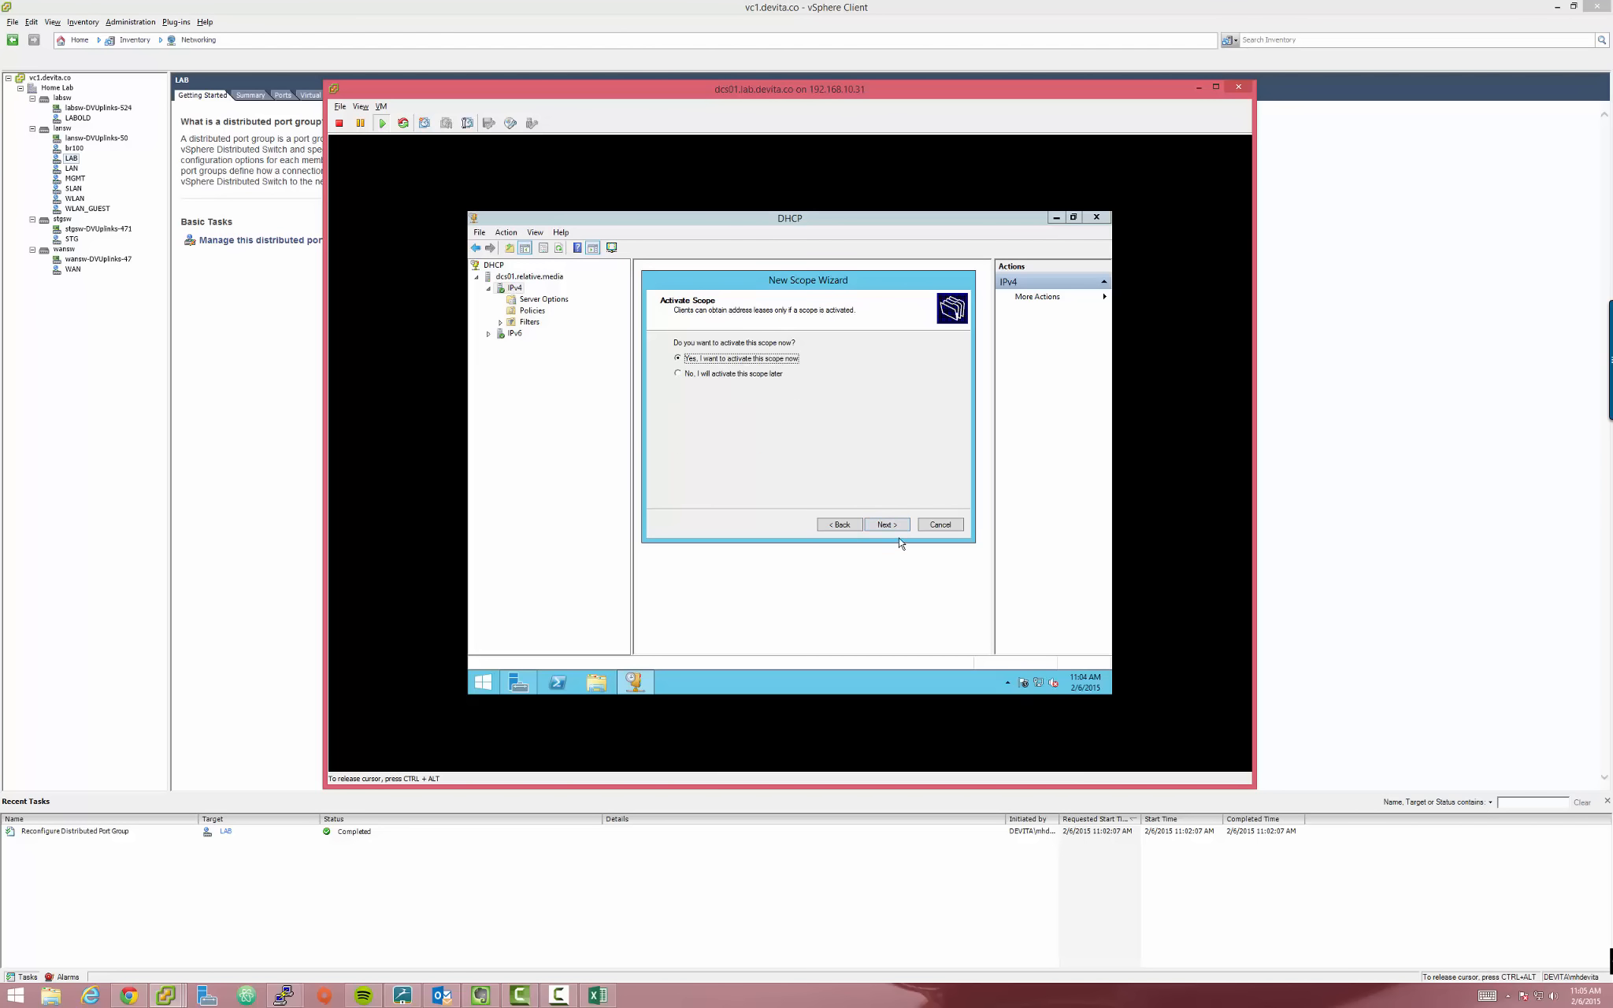
{"action": "left_click", "coordinate": [901, 526]}
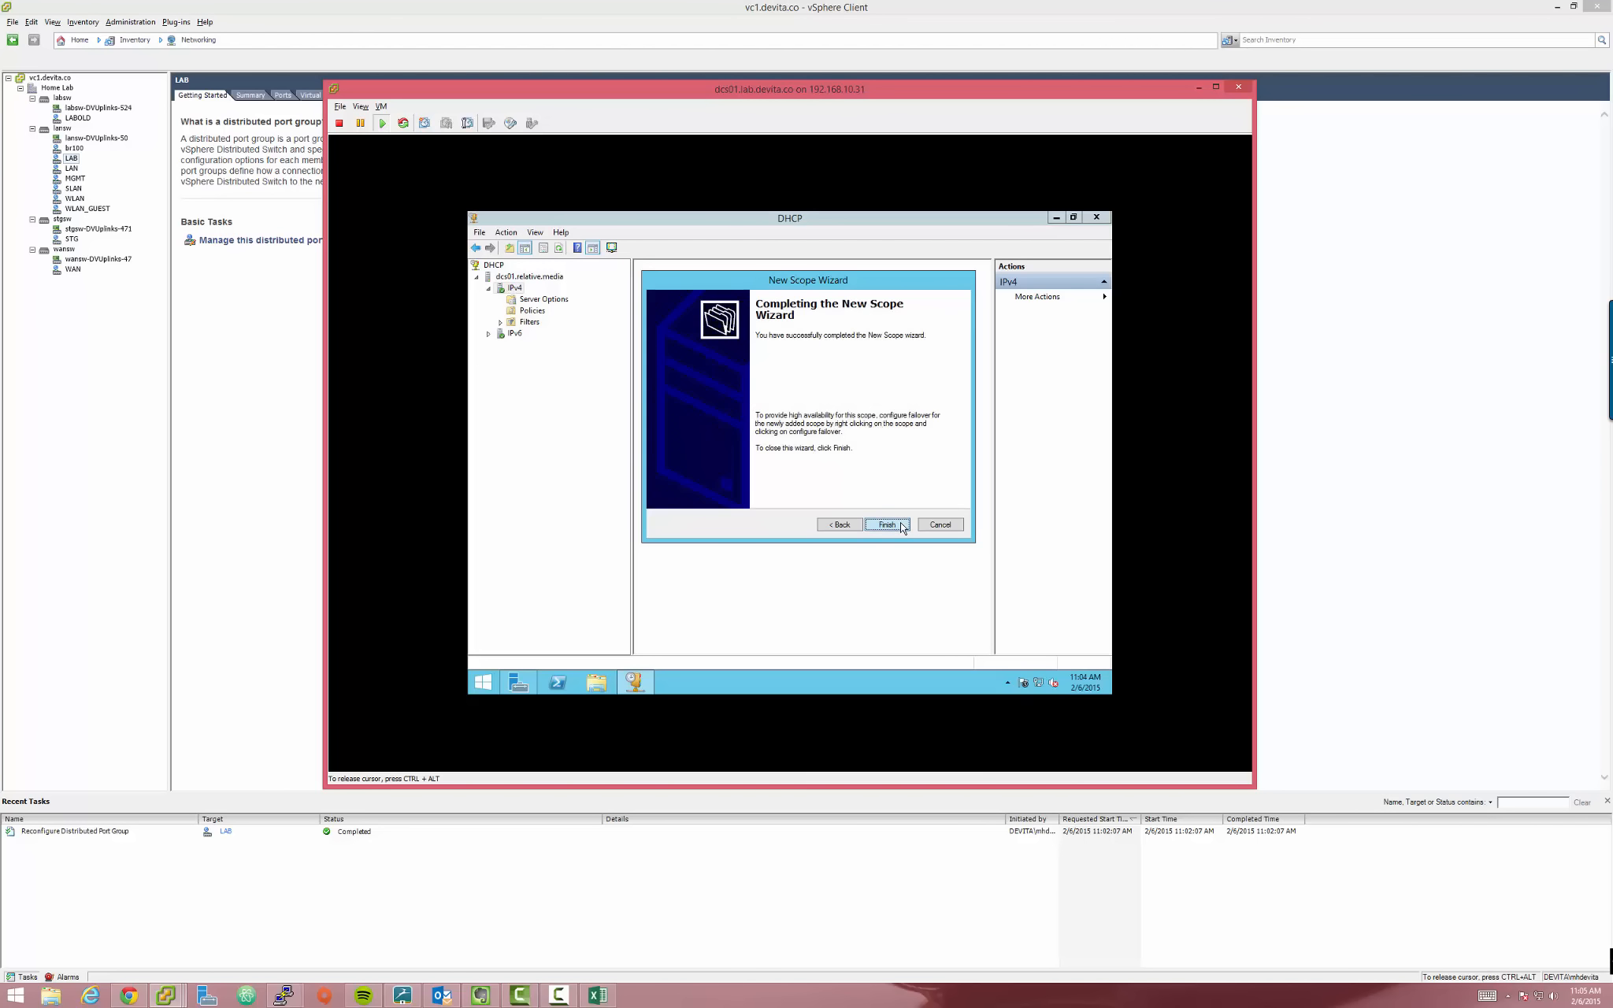
{"action": "left_click", "coordinate": [887, 524]}
Expand the LAB scope and compare its empty Address Leases and Reservations lists
{"action": "left_click", "coordinate": [501, 300]}
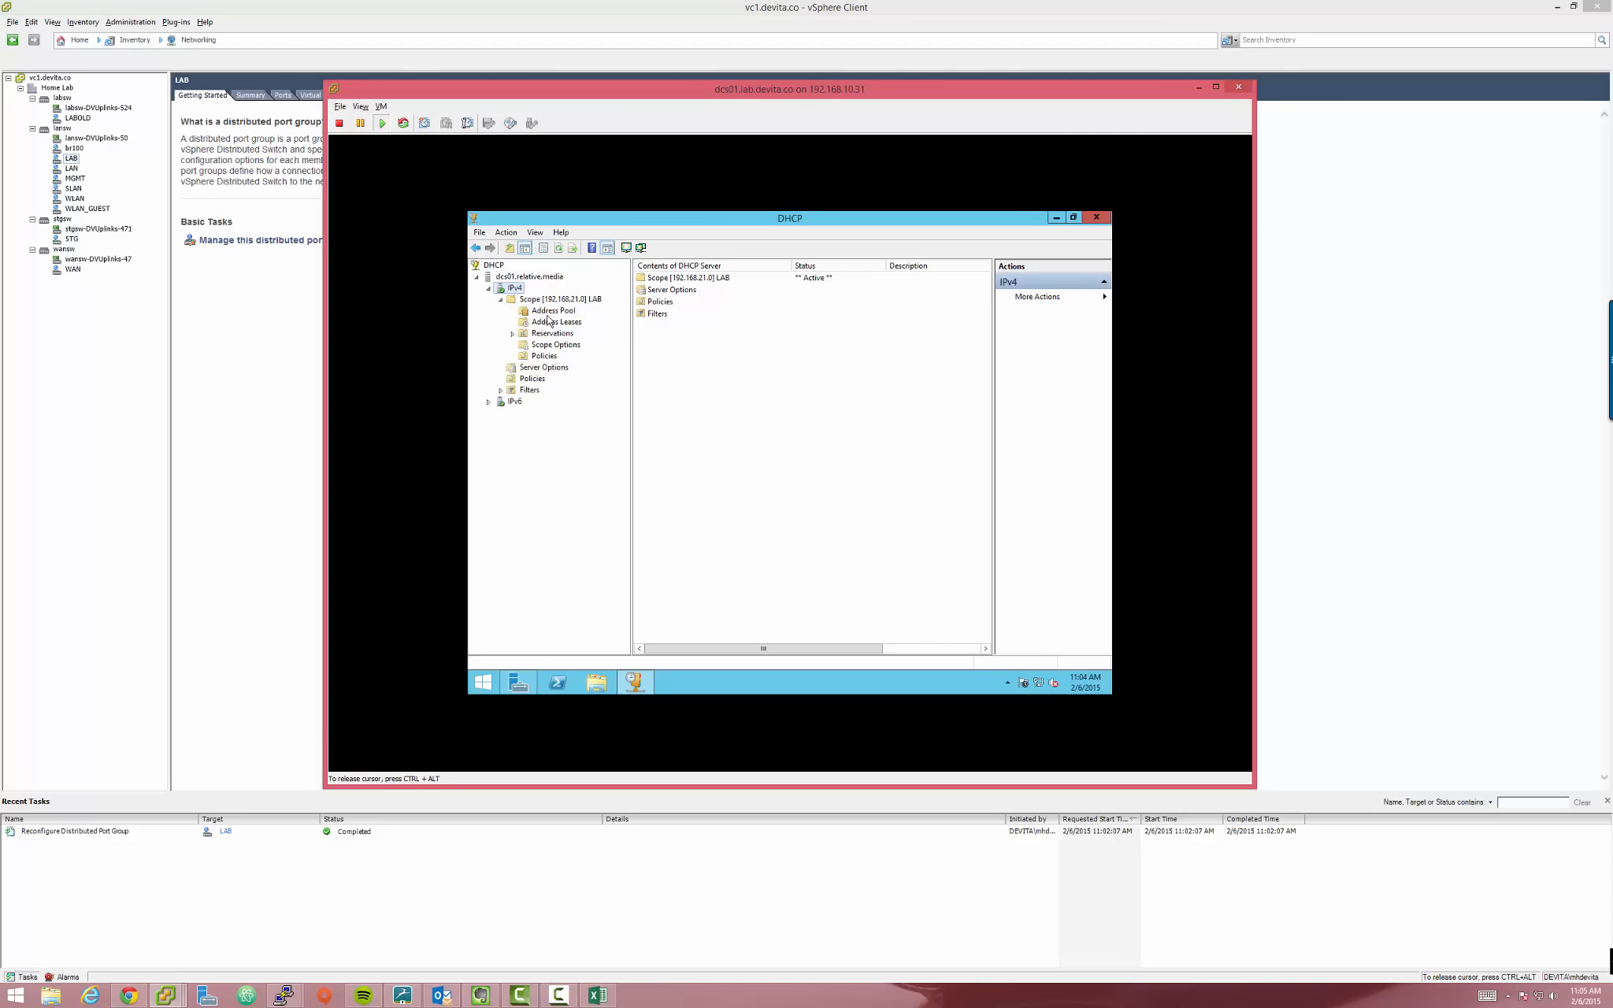
{"action": "left_click", "coordinate": [554, 322]}
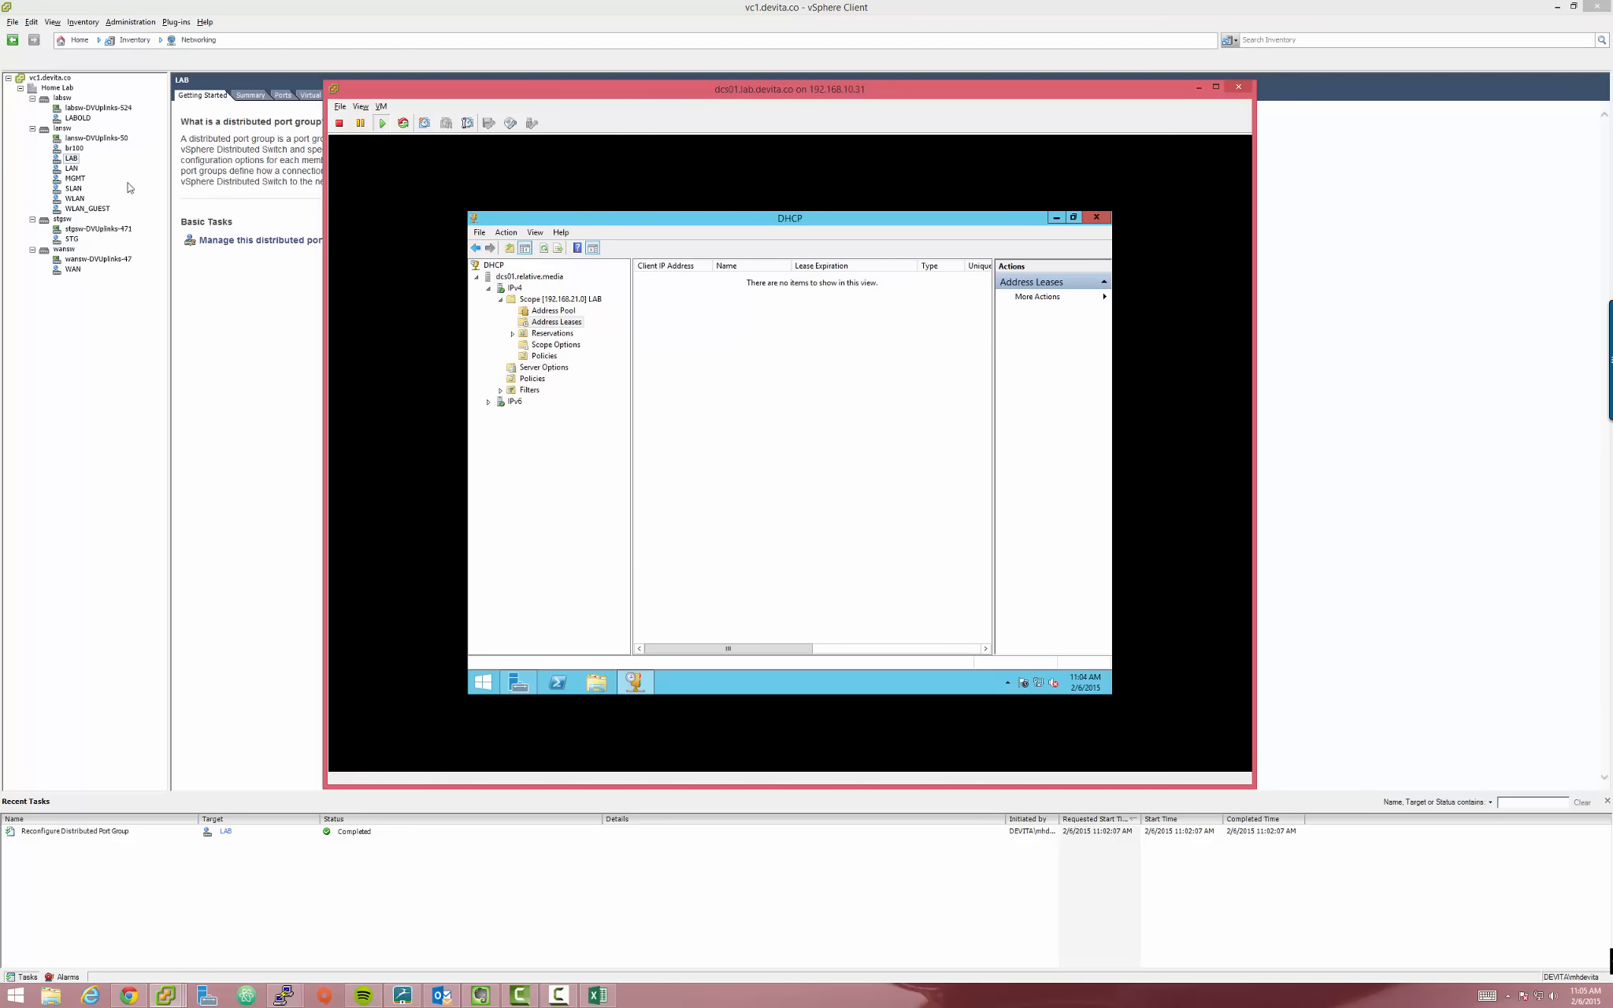
{"action": "left_click", "coordinate": [554, 324]}
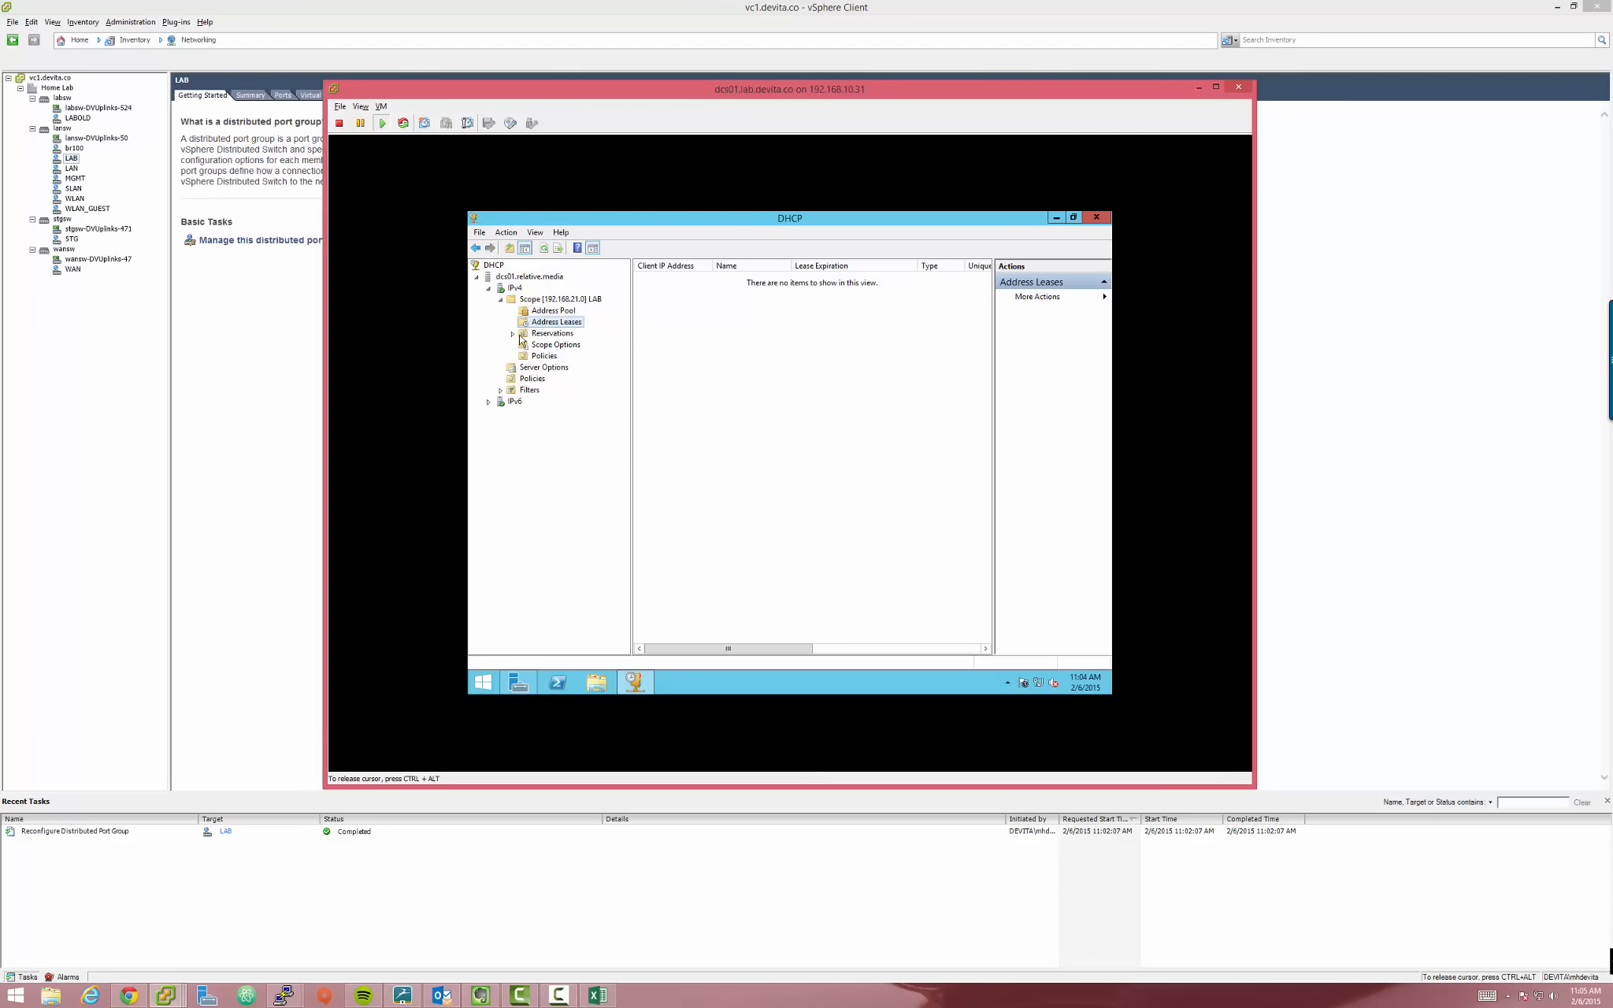
{"action": "left_click", "coordinate": [551, 335]}
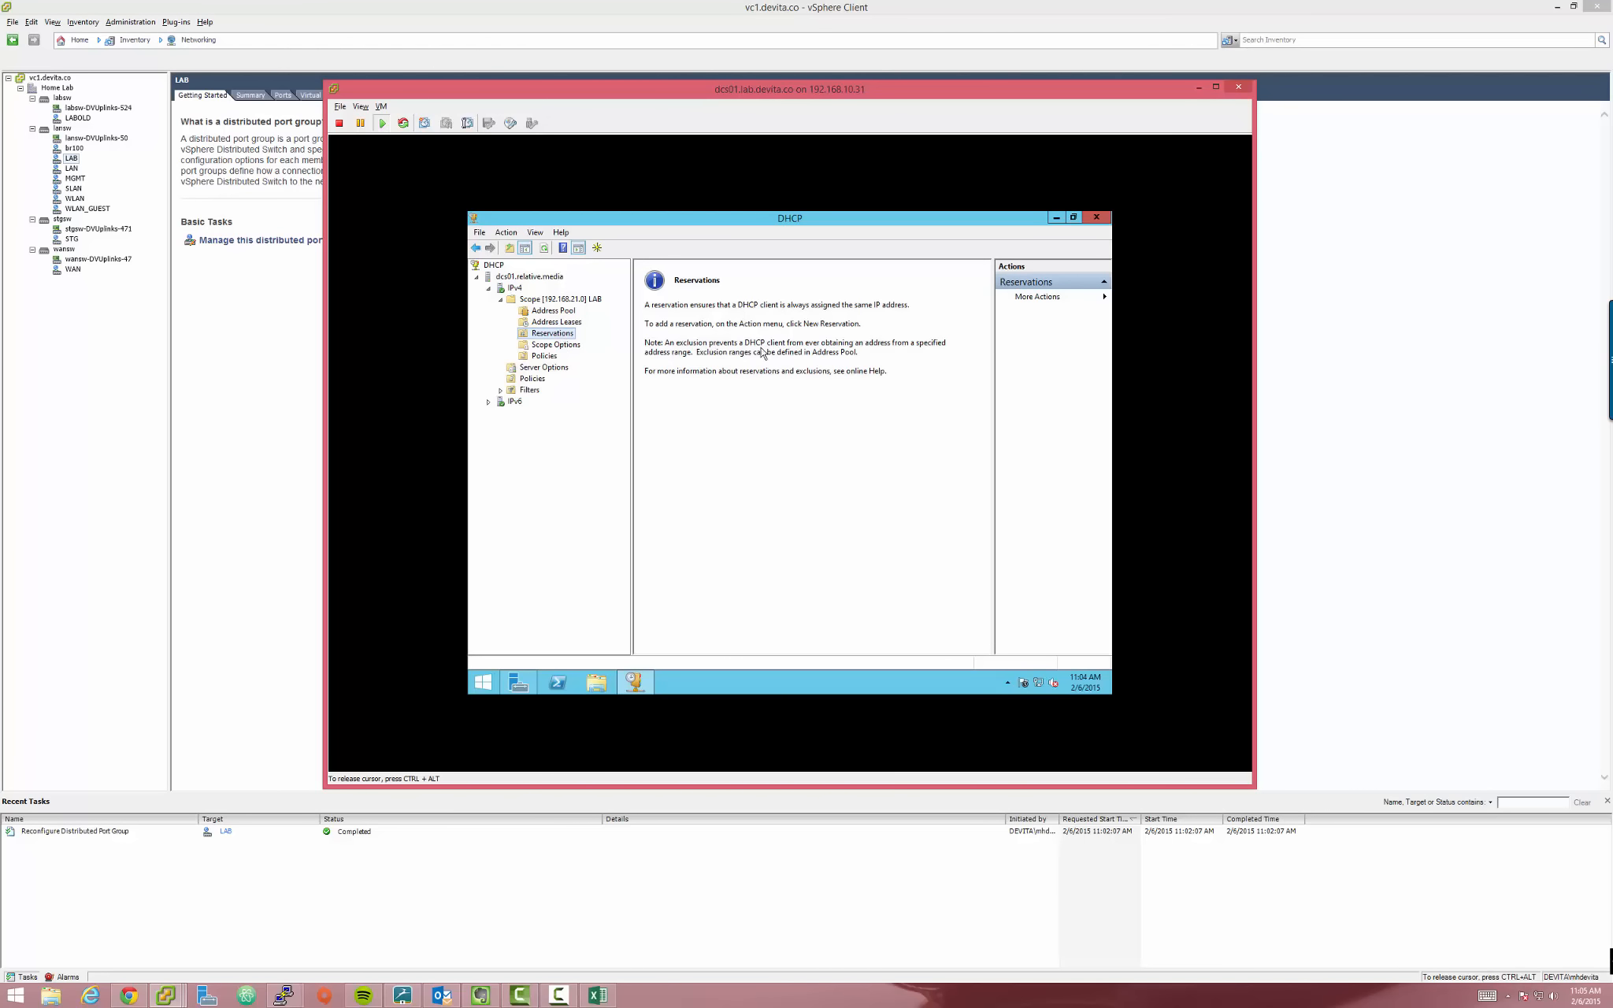
{"action": "left_click", "coordinate": [561, 322]}
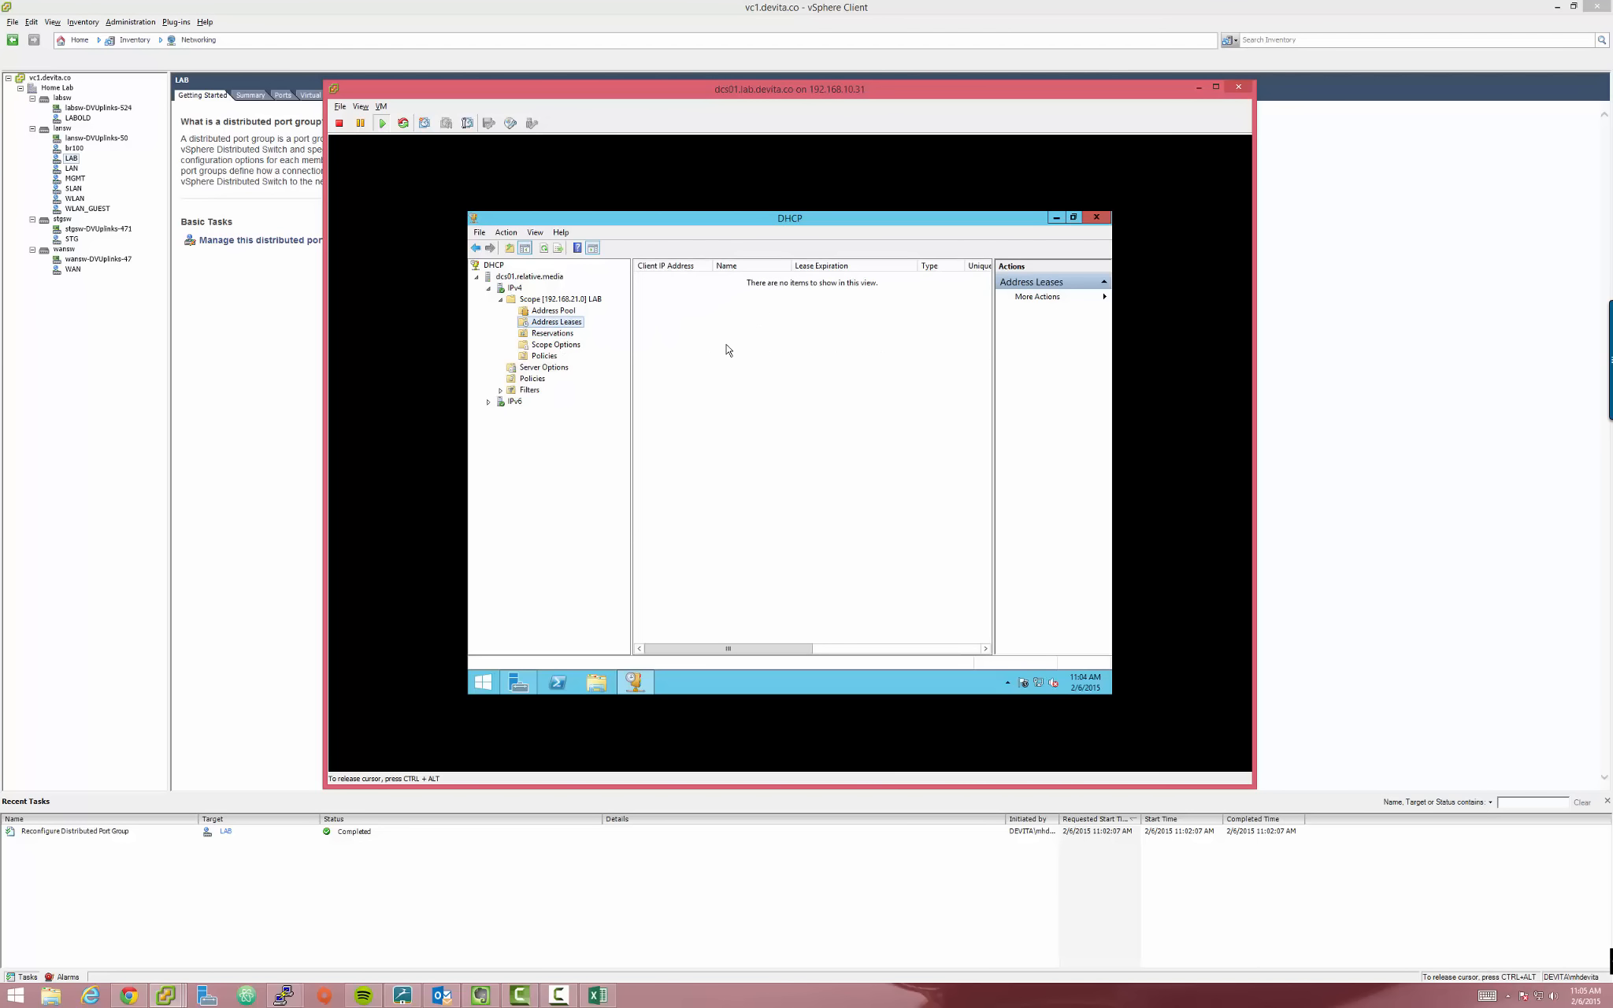
{"action": "left_click", "coordinate": [534, 335]}
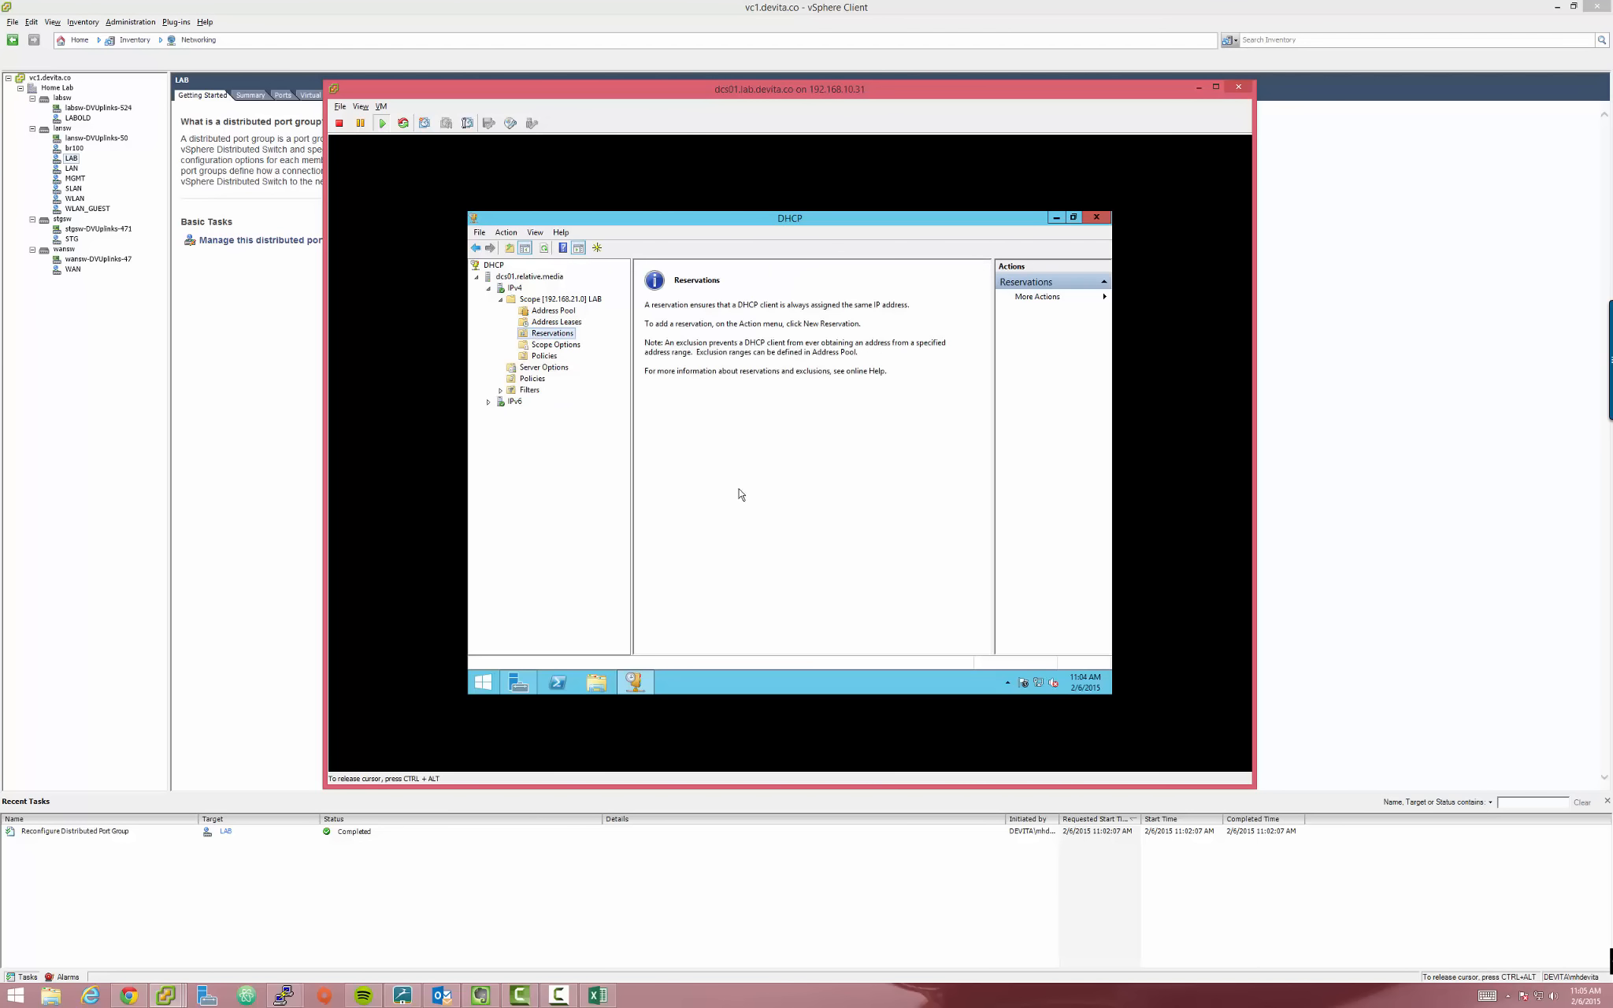
Release the console with Ctrl+Alt, move the VM console window up-left, and reselect Reservations
{"action": "key", "text": "ctrl+alt"}
{"action": "left_click_drag", "start_coordinate": [683, 93], "coordinate": [550, 123]}
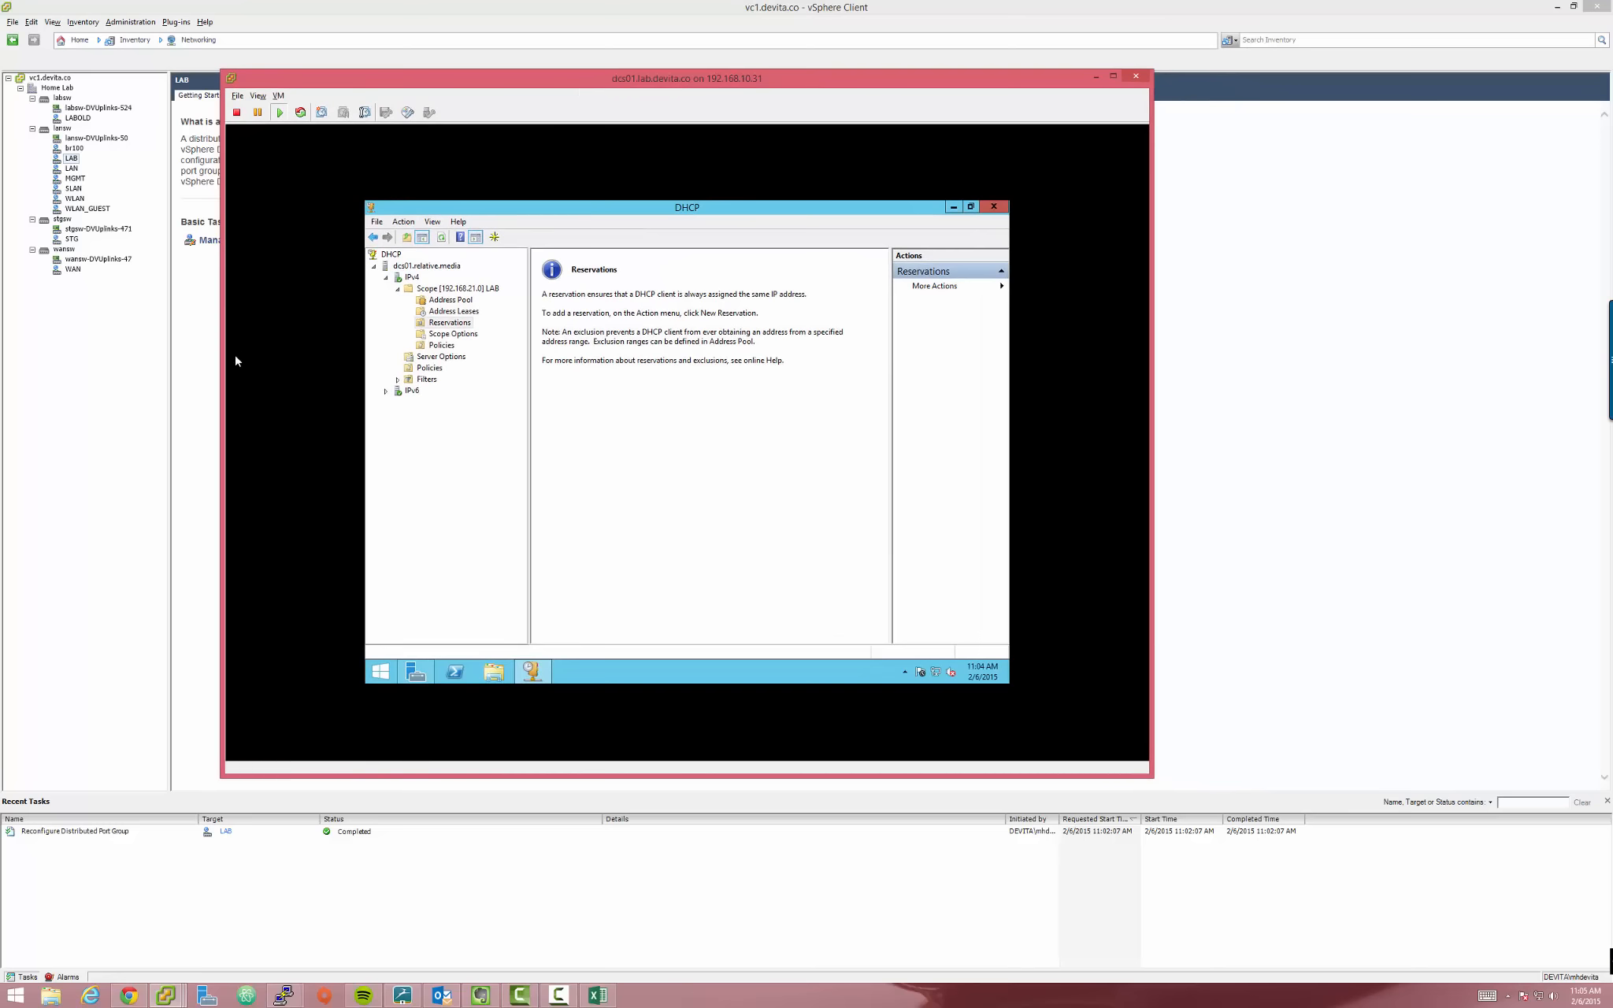
{"action": "left_click", "coordinate": [342, 337]}
{"action": "left_click", "coordinate": [462, 320]}
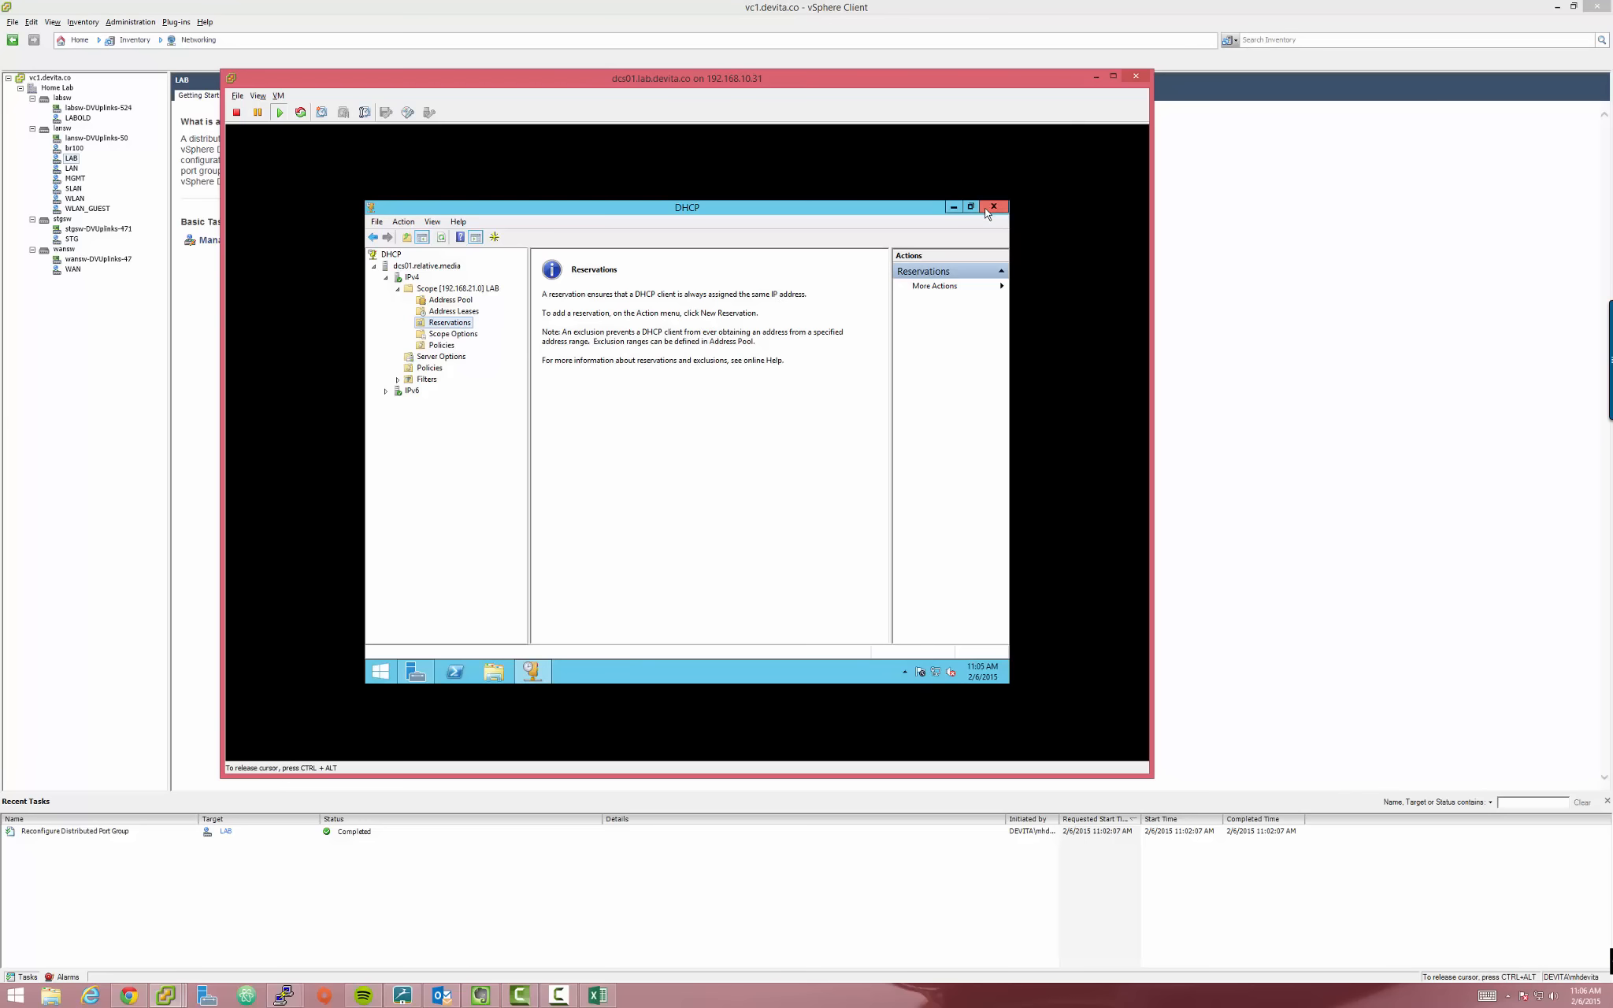
Minimize DHCP, maximize Server Manager and launch Active Directory Users and Computers from Tools
{"action": "left_click", "coordinate": [953, 207]}
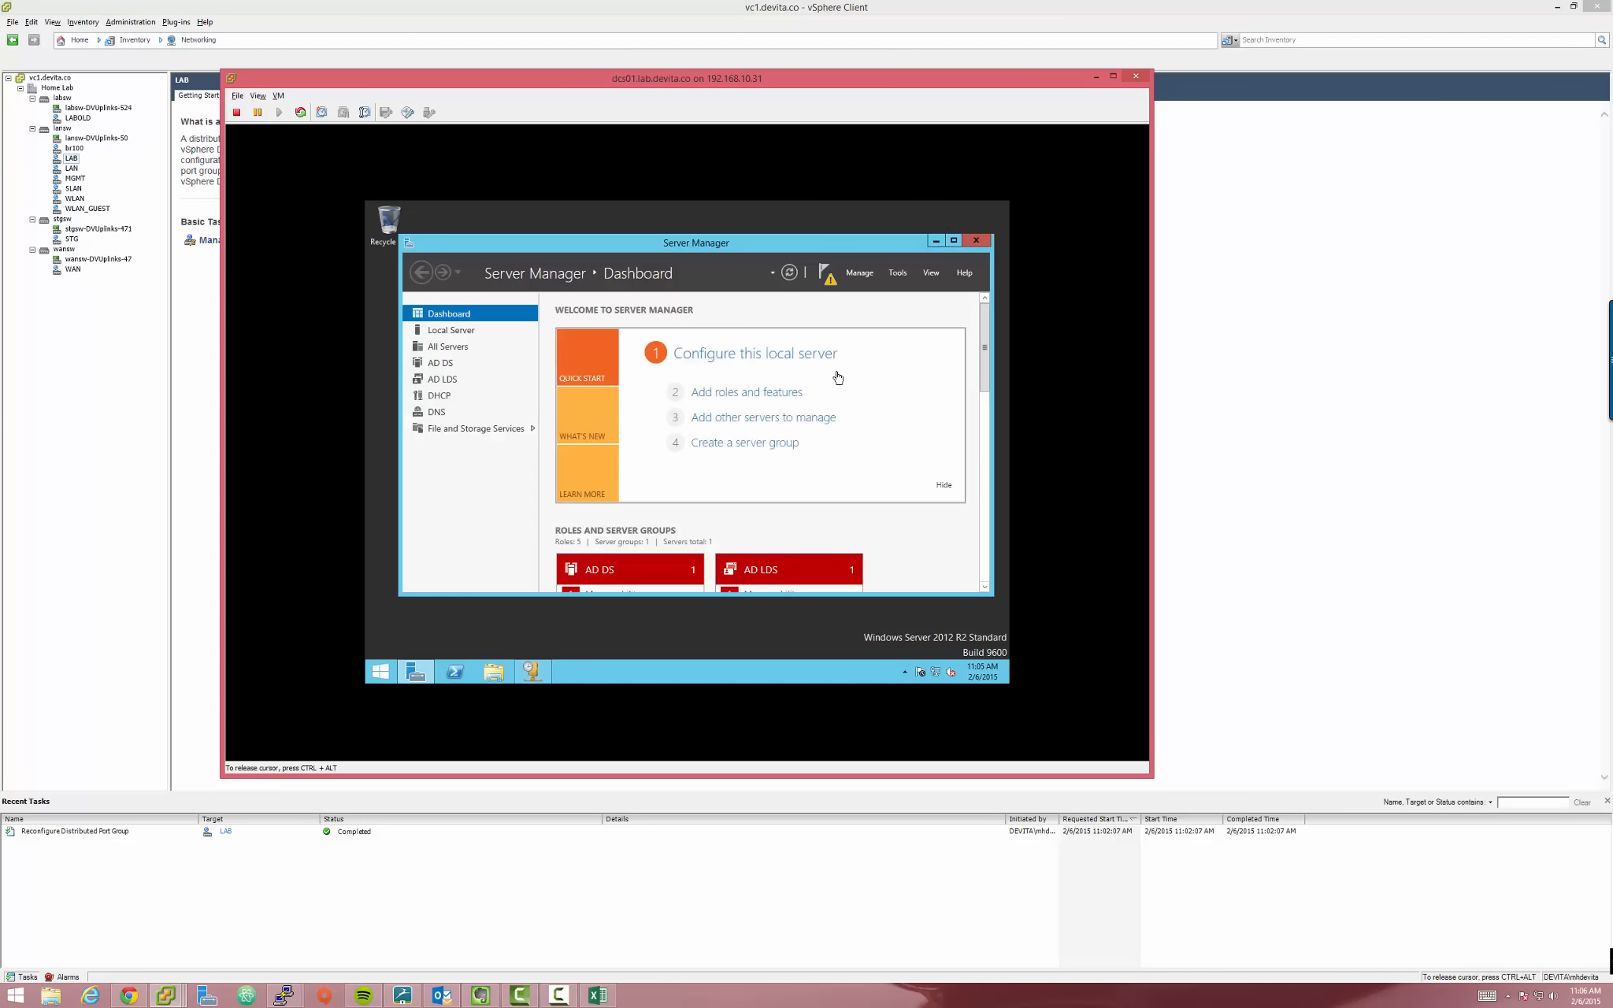
{"action": "double_click", "coordinate": [736, 244]}
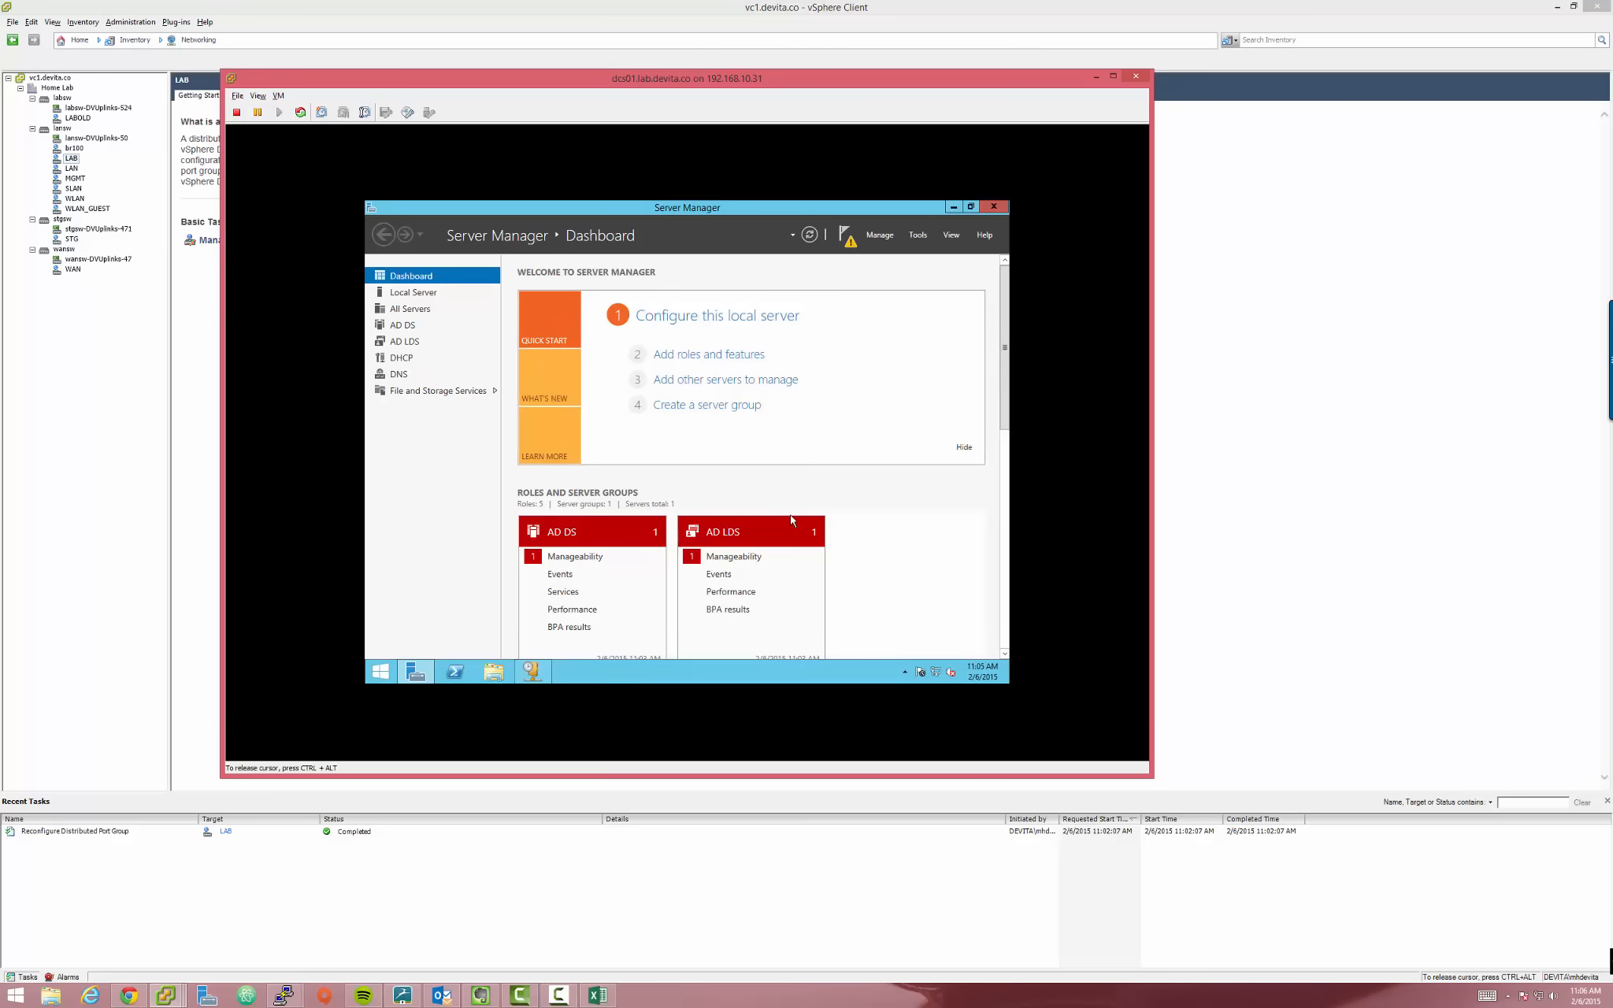
{"action": "left_click", "coordinate": [876, 236]}
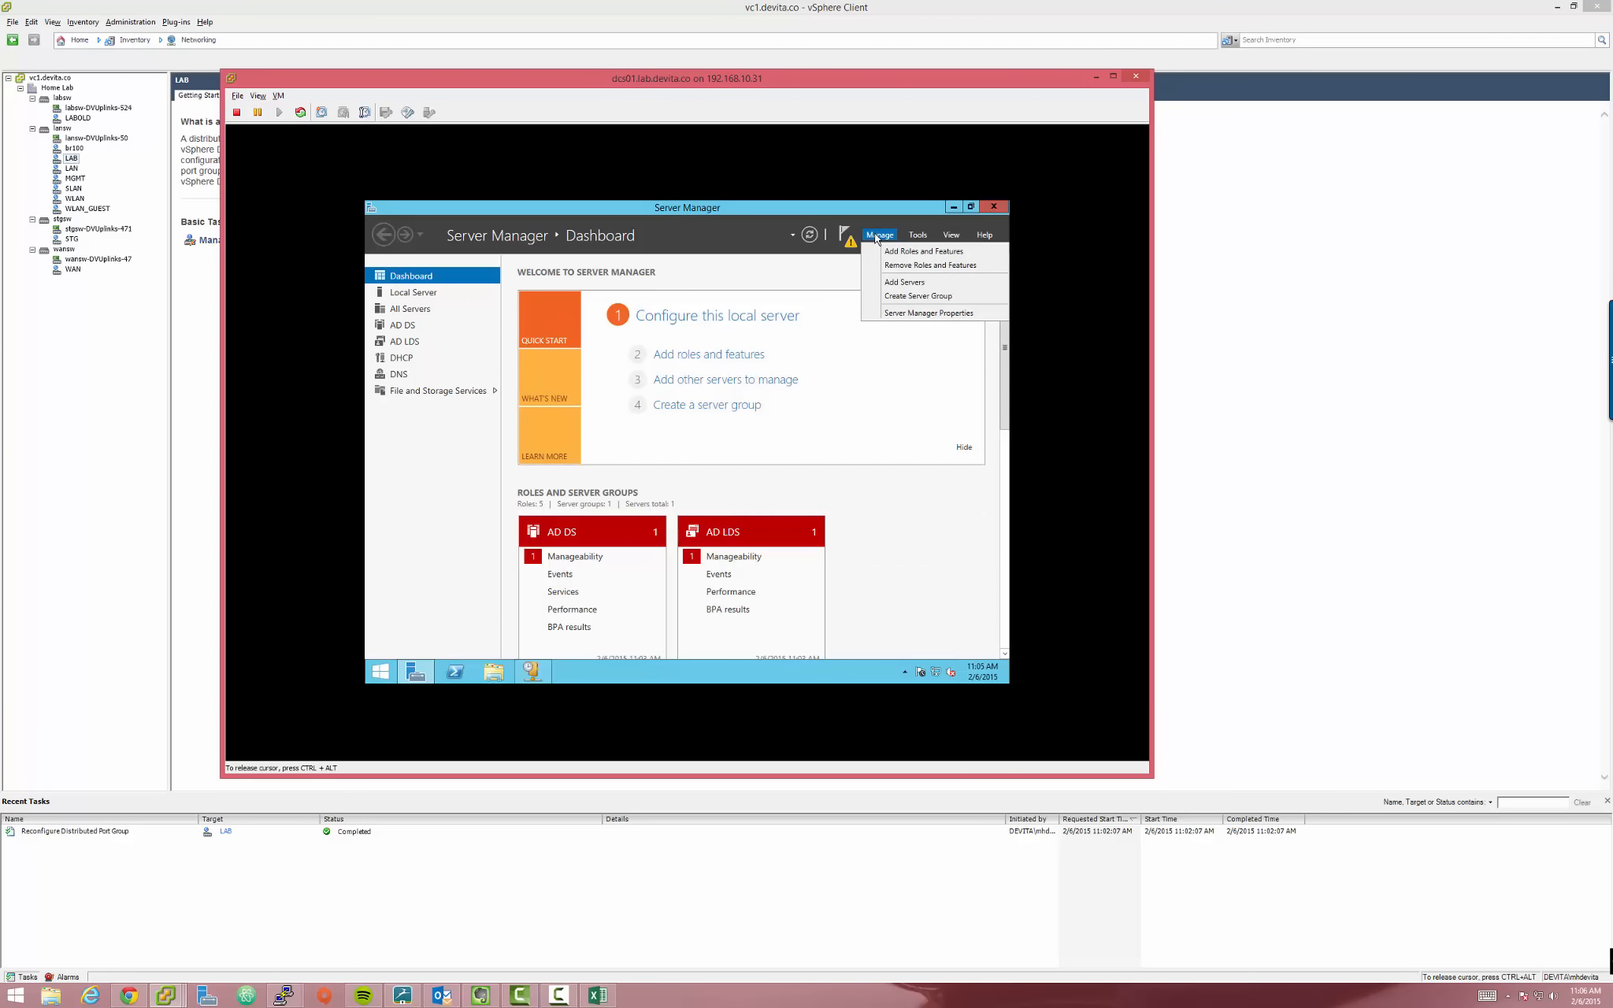
{"action": "left_click", "coordinate": [922, 236]}
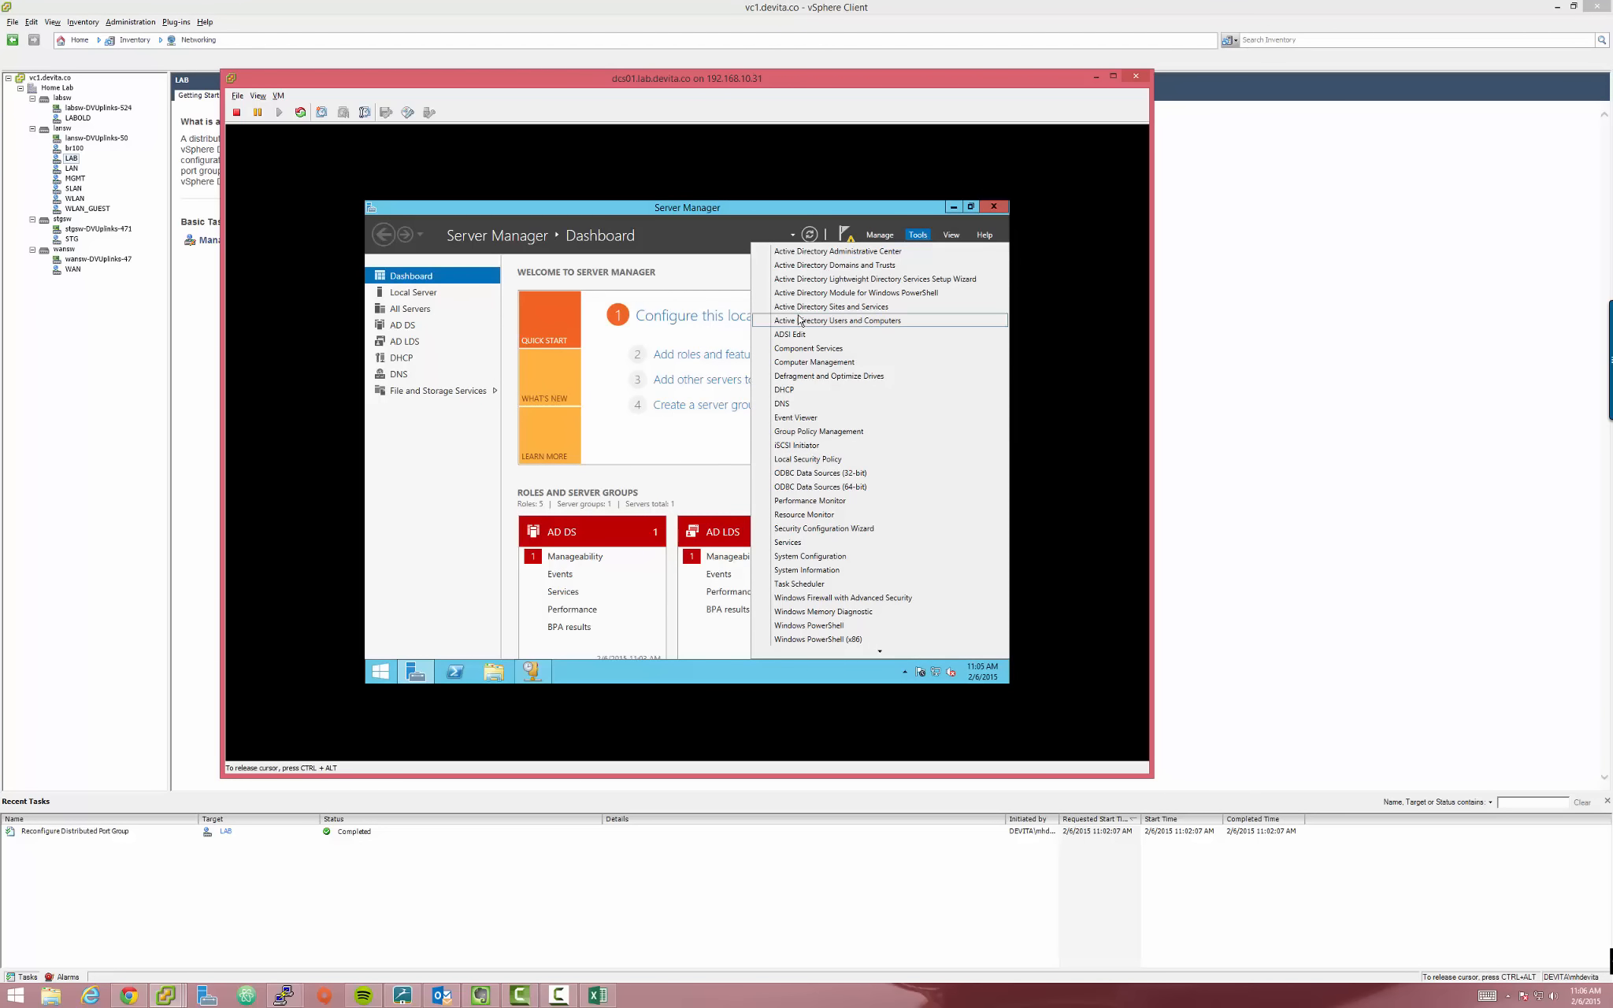
{"action": "left_click", "coordinate": [902, 322]}
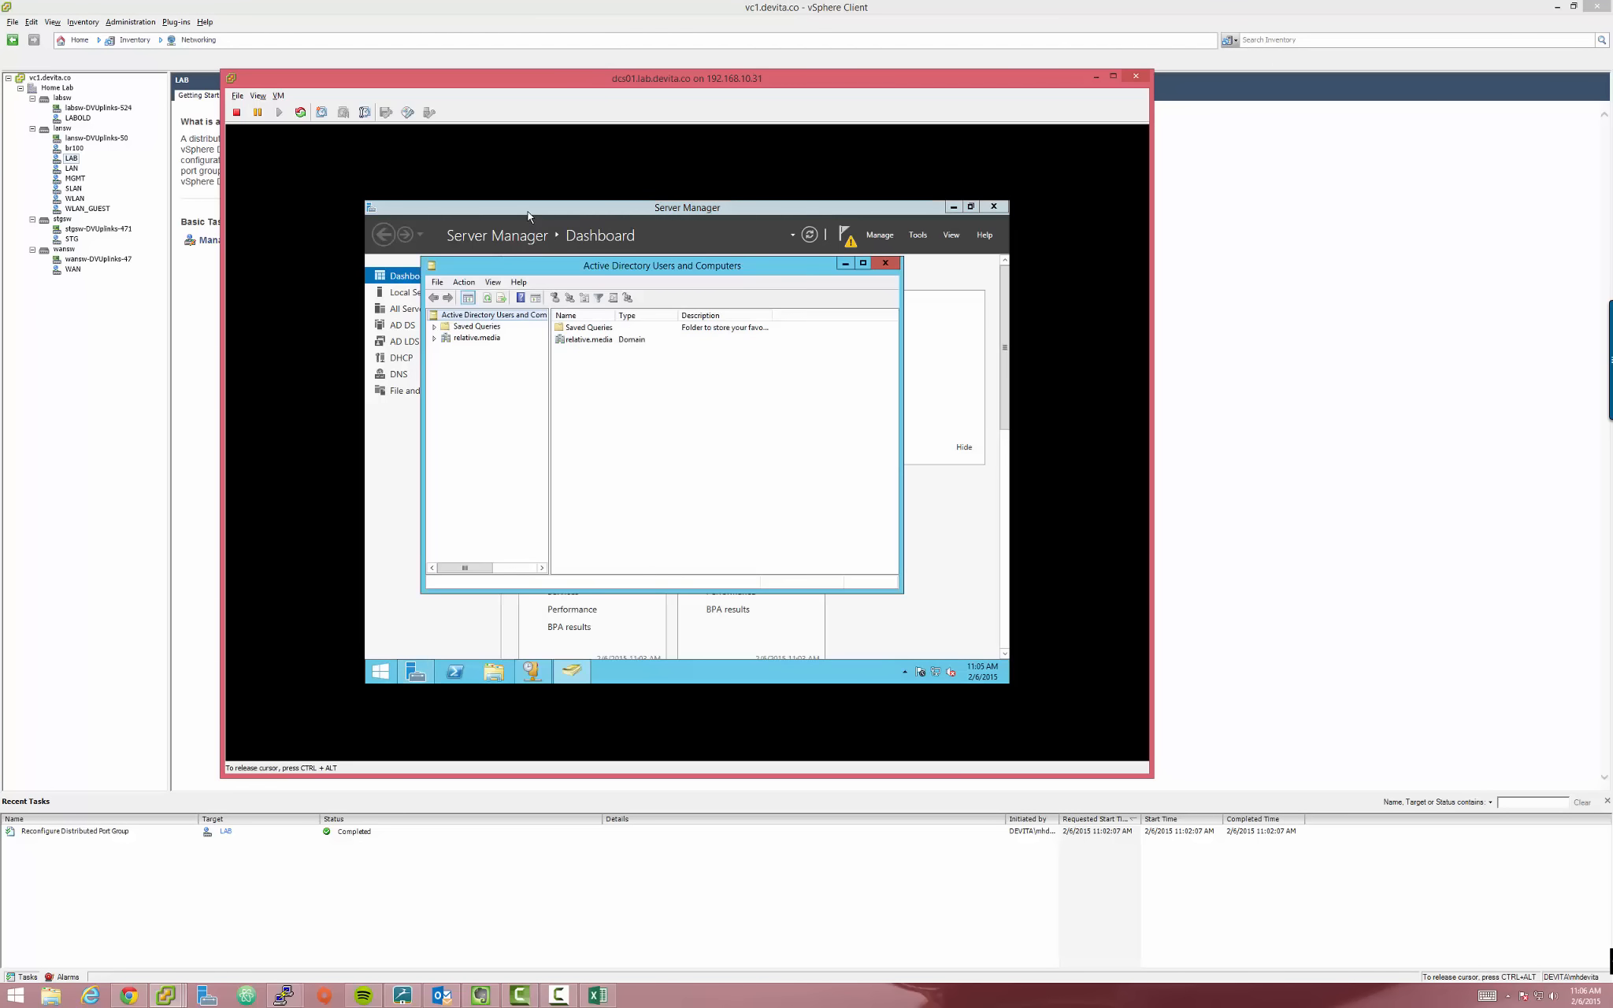
Expand relative.media, widen the tree pane, and select the Users container
{"action": "left_click", "coordinate": [434, 339]}
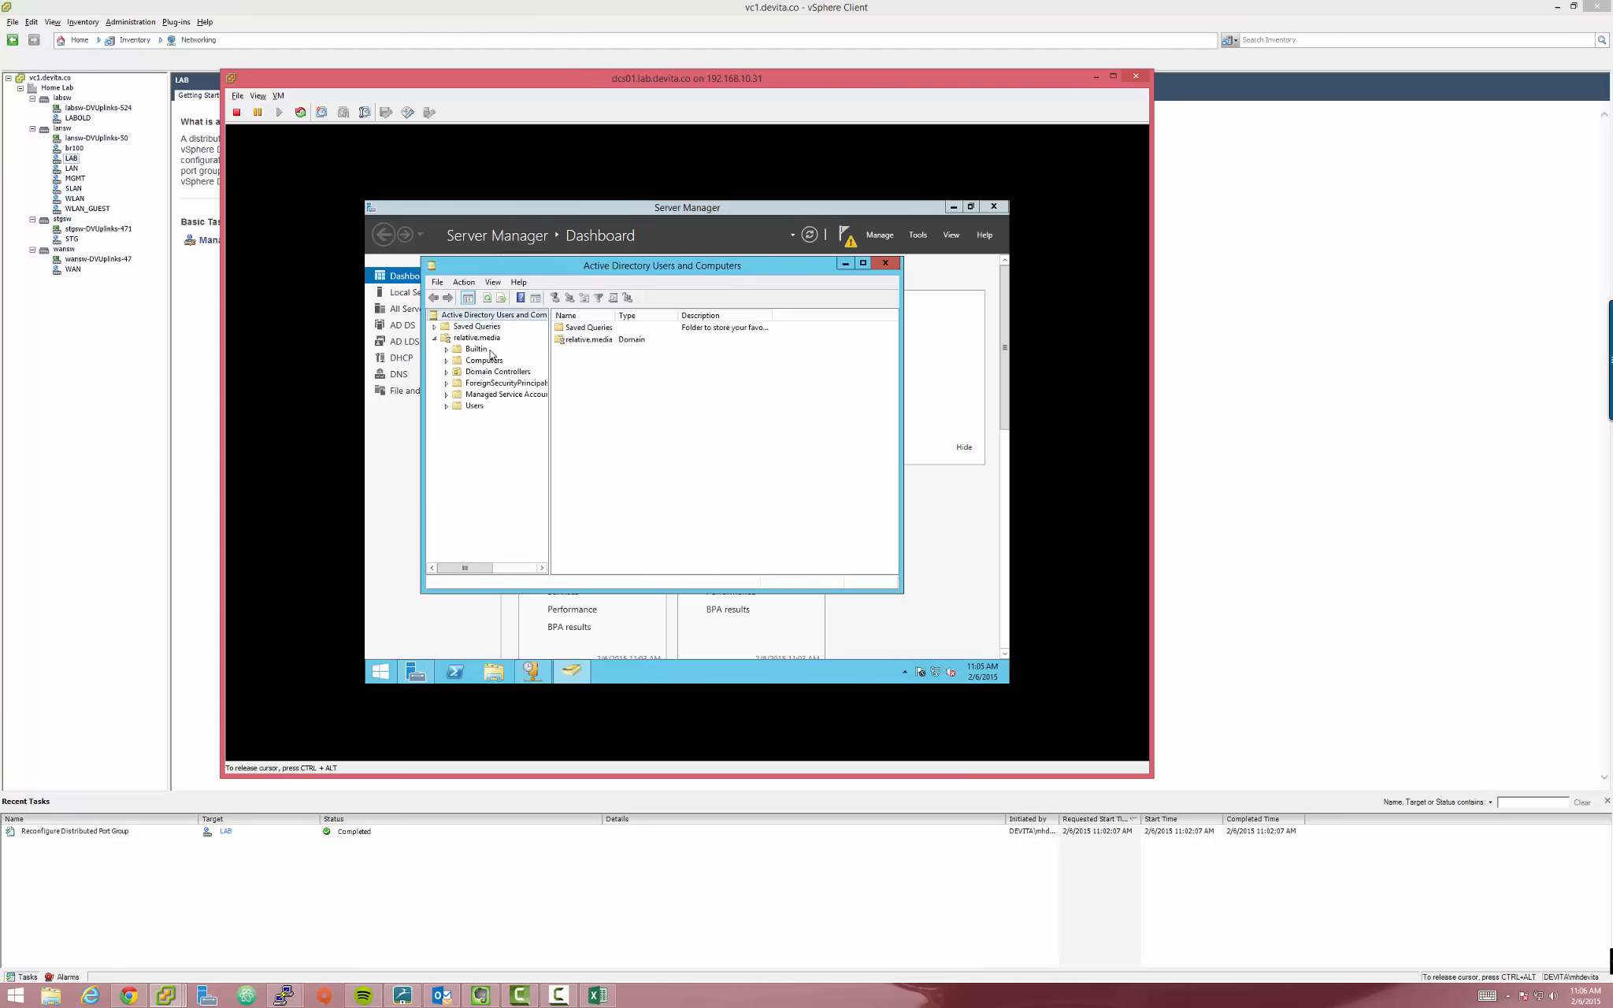
{"action": "left_click", "coordinate": [484, 360]}
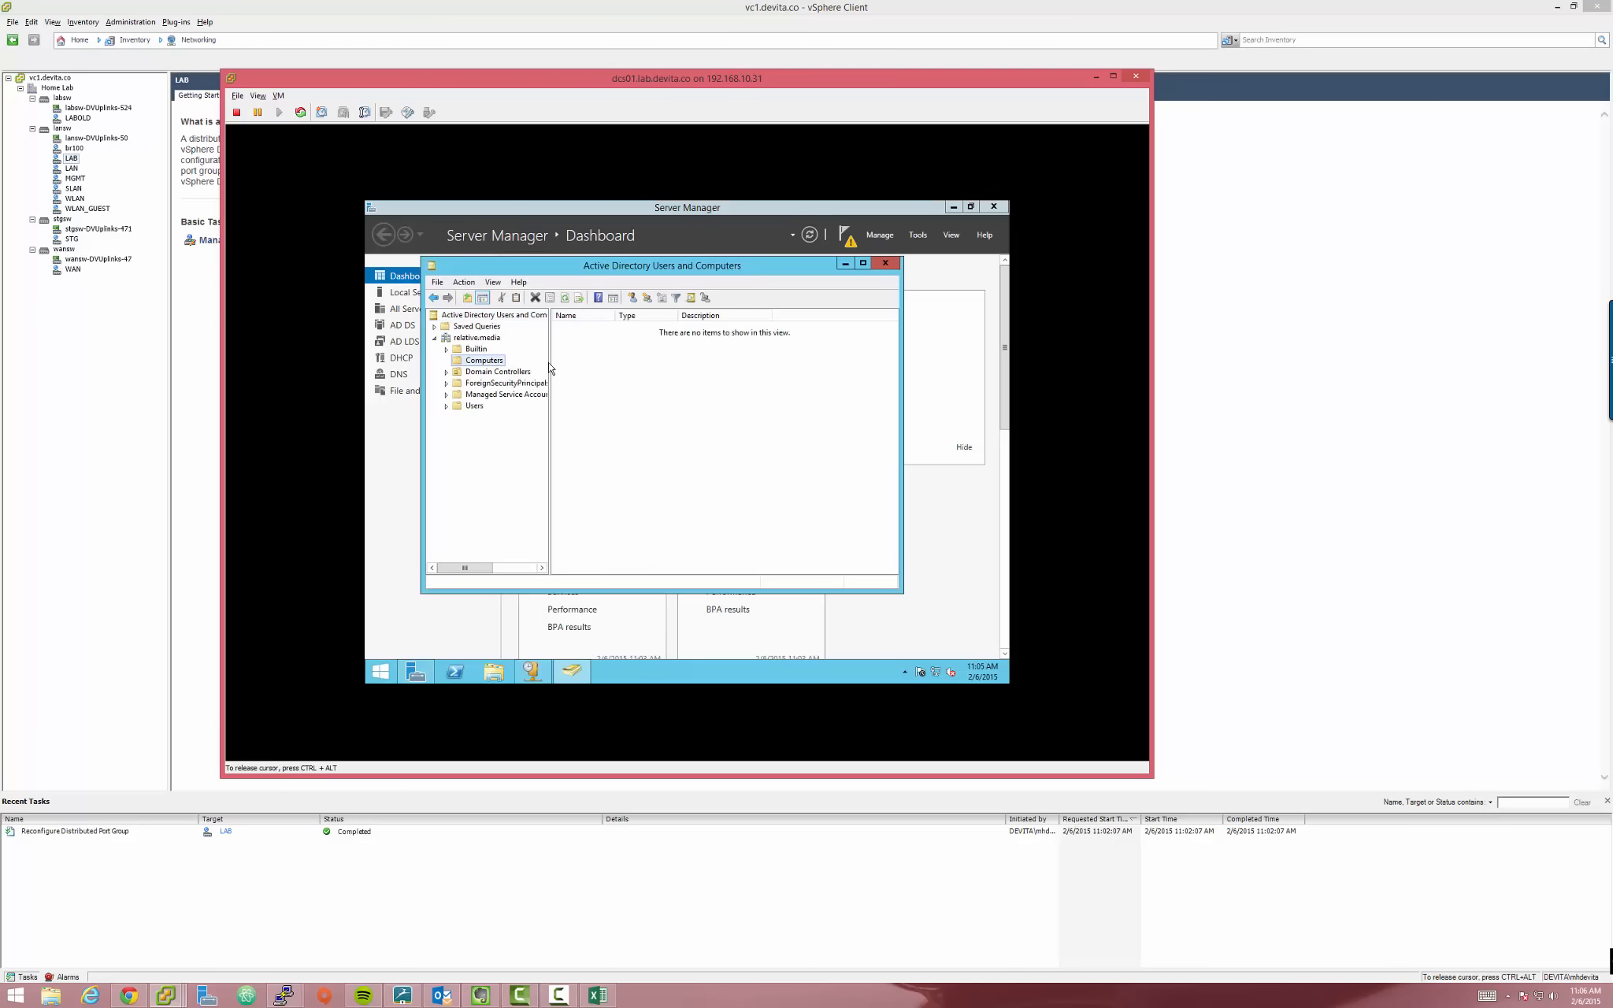
{"action": "left_click_drag", "start_coordinate": [551, 359], "coordinate": [593, 358]}
{"action": "left_click", "coordinate": [477, 338]}
{"action": "left_click", "coordinate": [469, 361]}
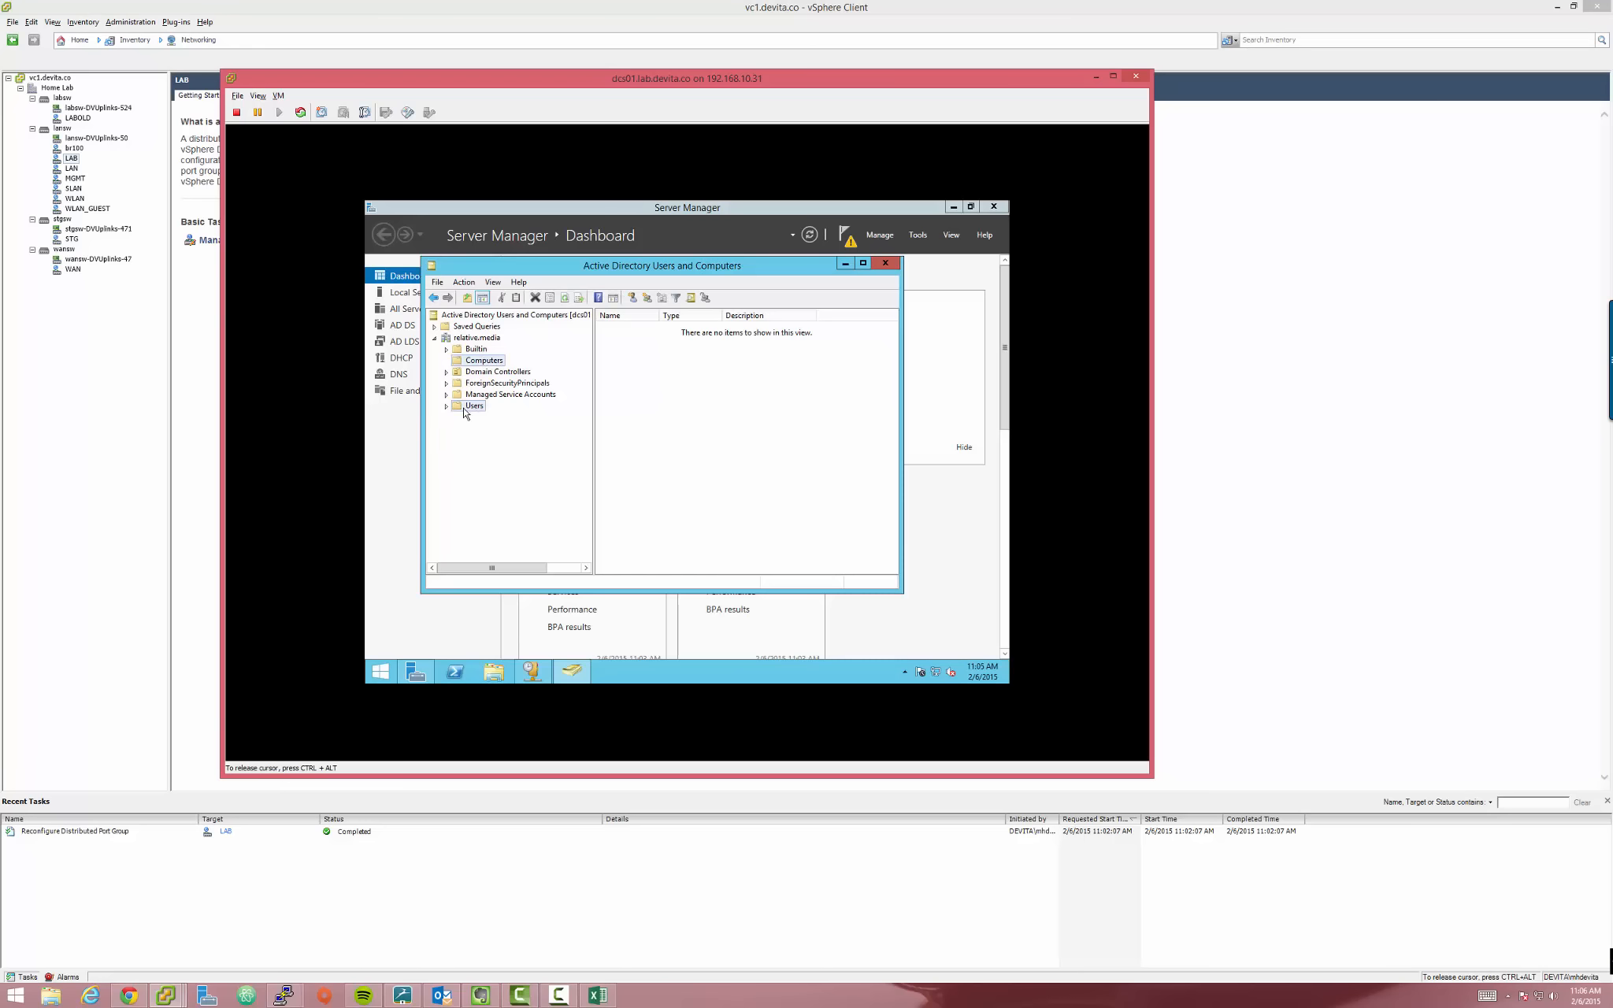
{"action": "left_click", "coordinate": [454, 408]}
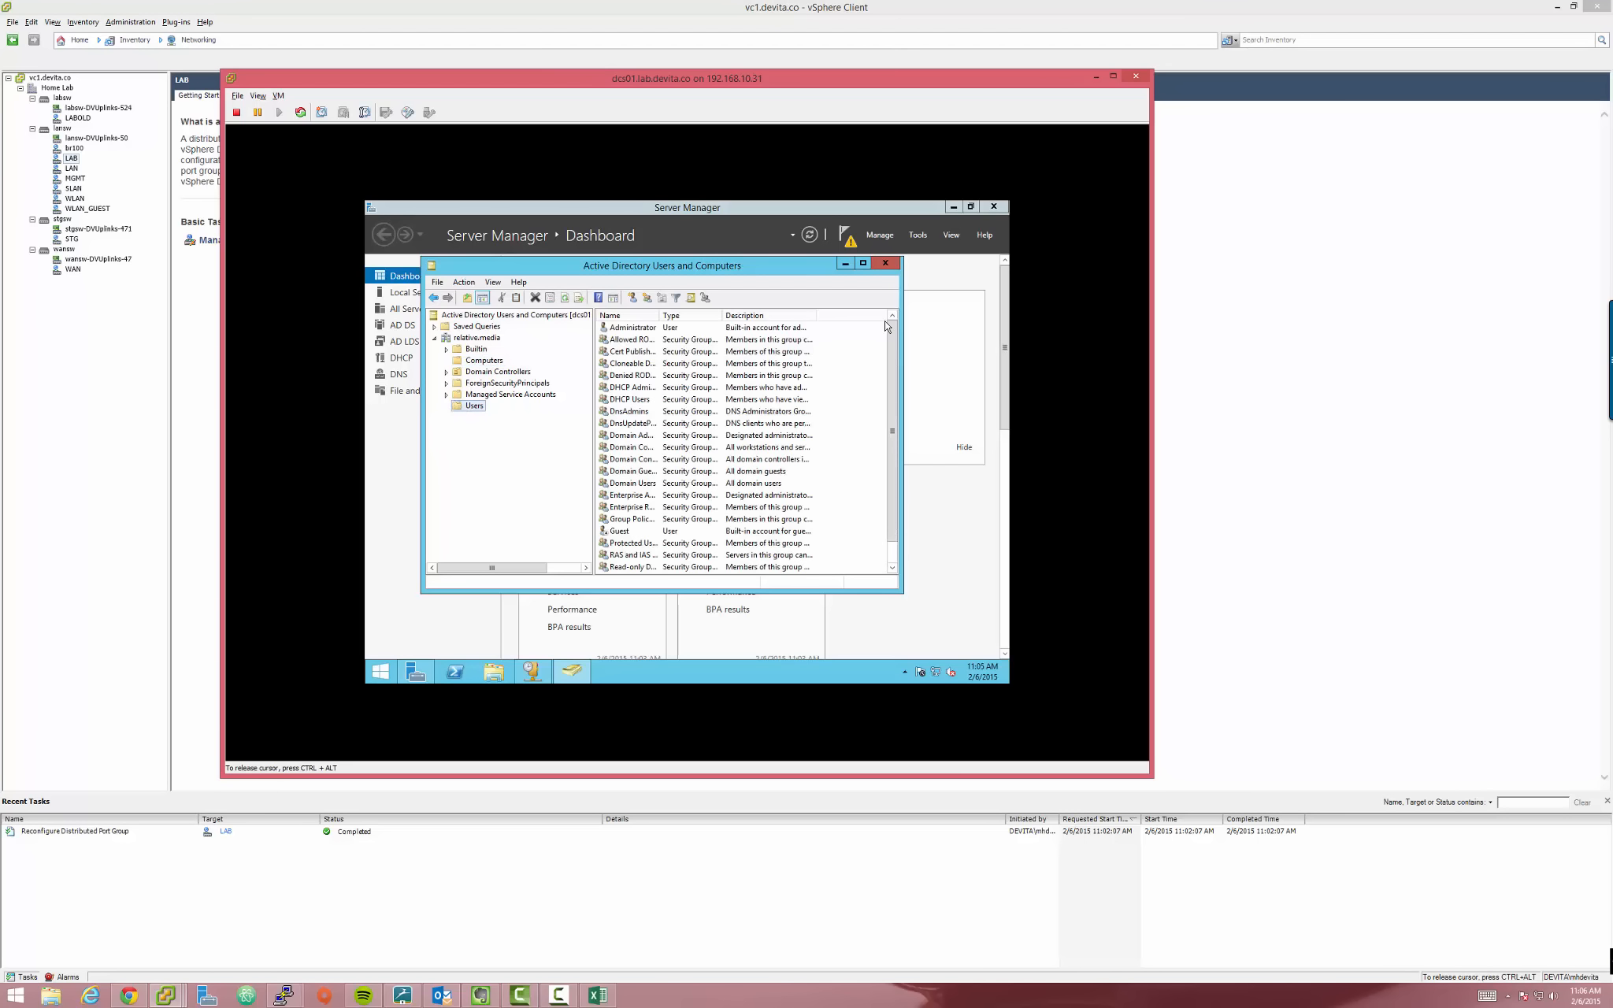
{"action": "left_click_drag", "start_coordinate": [894, 401], "coordinate": [967, 637]}
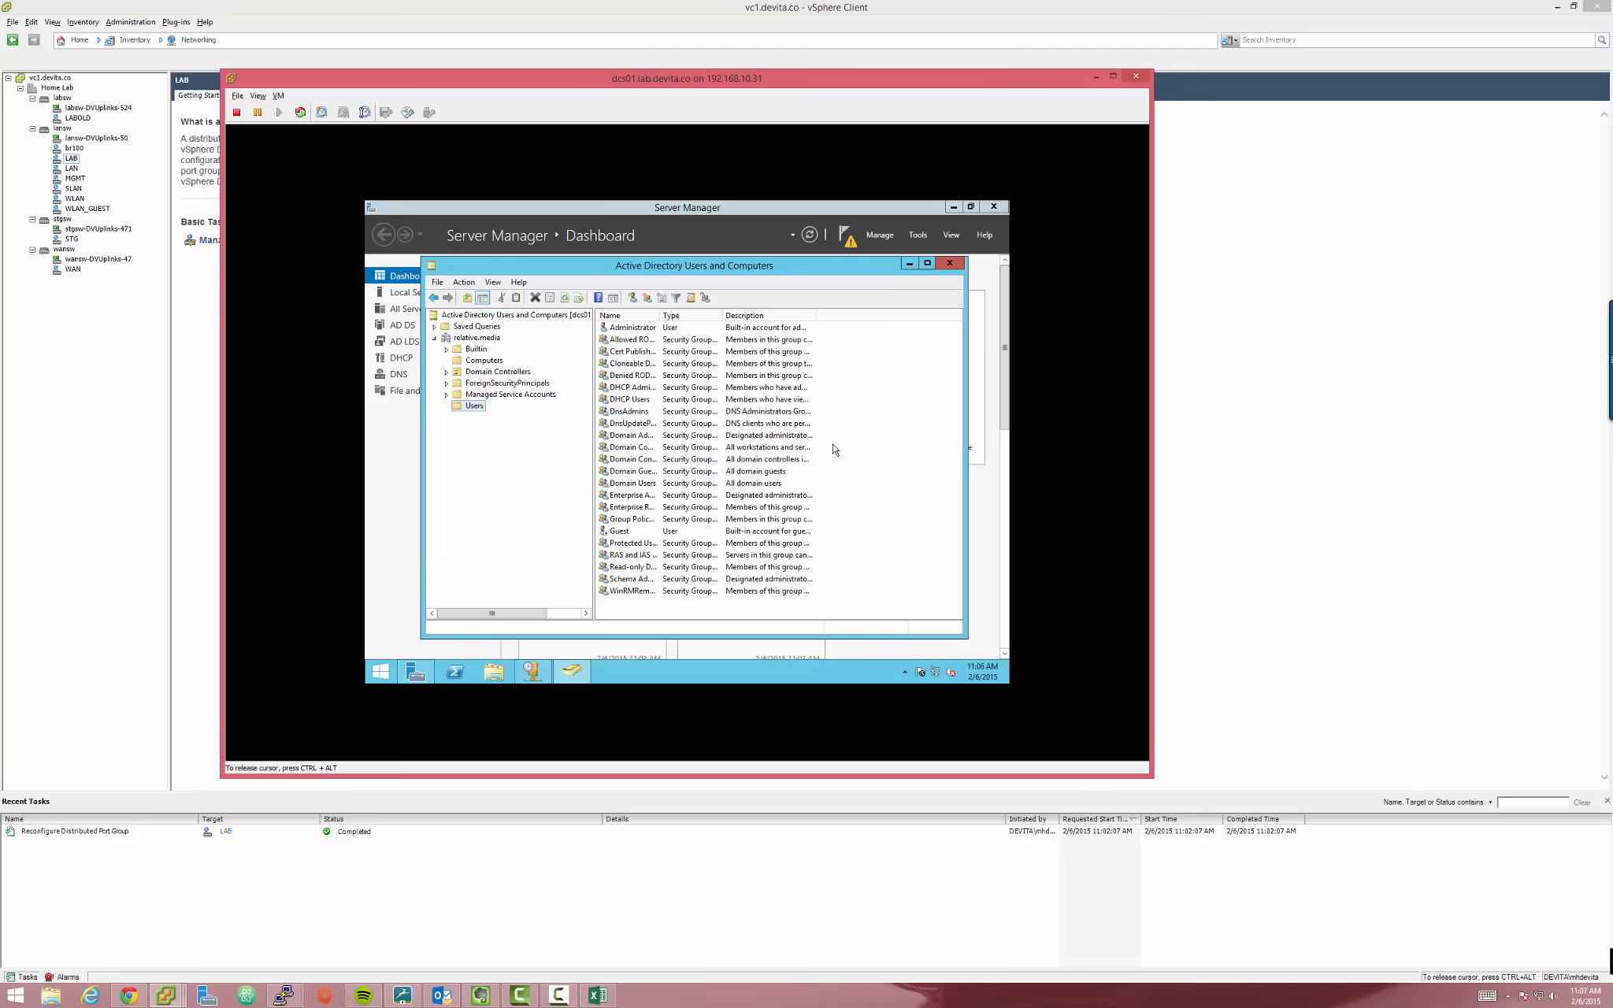
{"action": "right_click", "coordinate": [860, 365]}
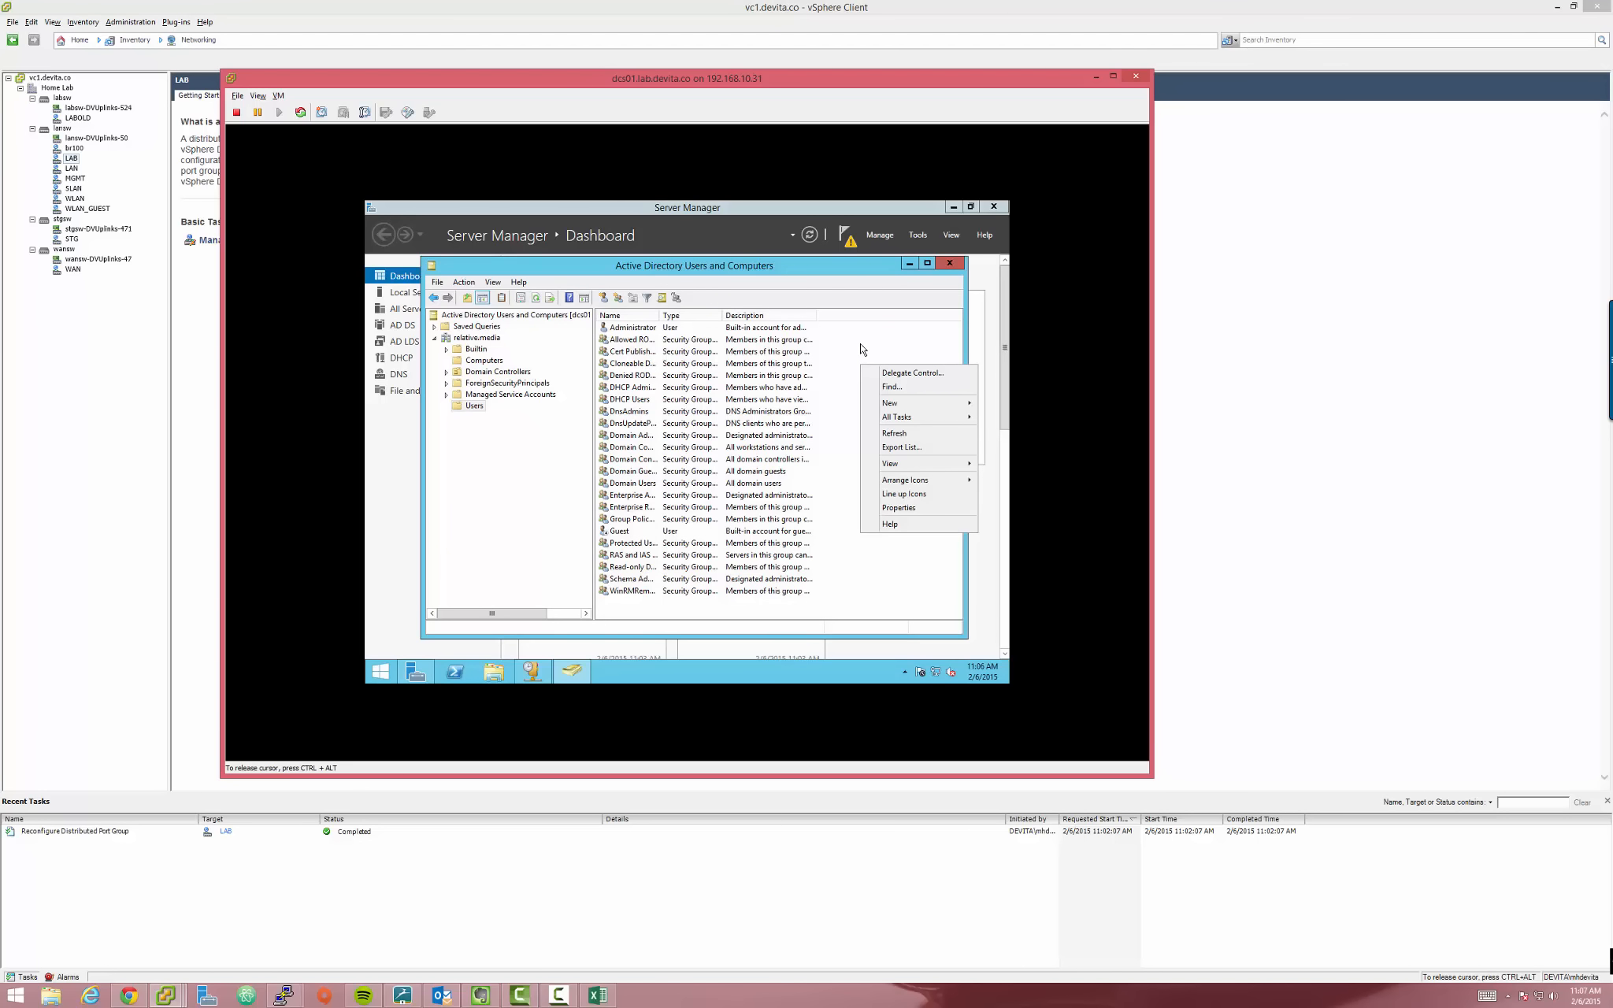
{"action": "left_click", "coordinate": [862, 349]}
{"action": "left_click", "coordinate": [475, 406]}
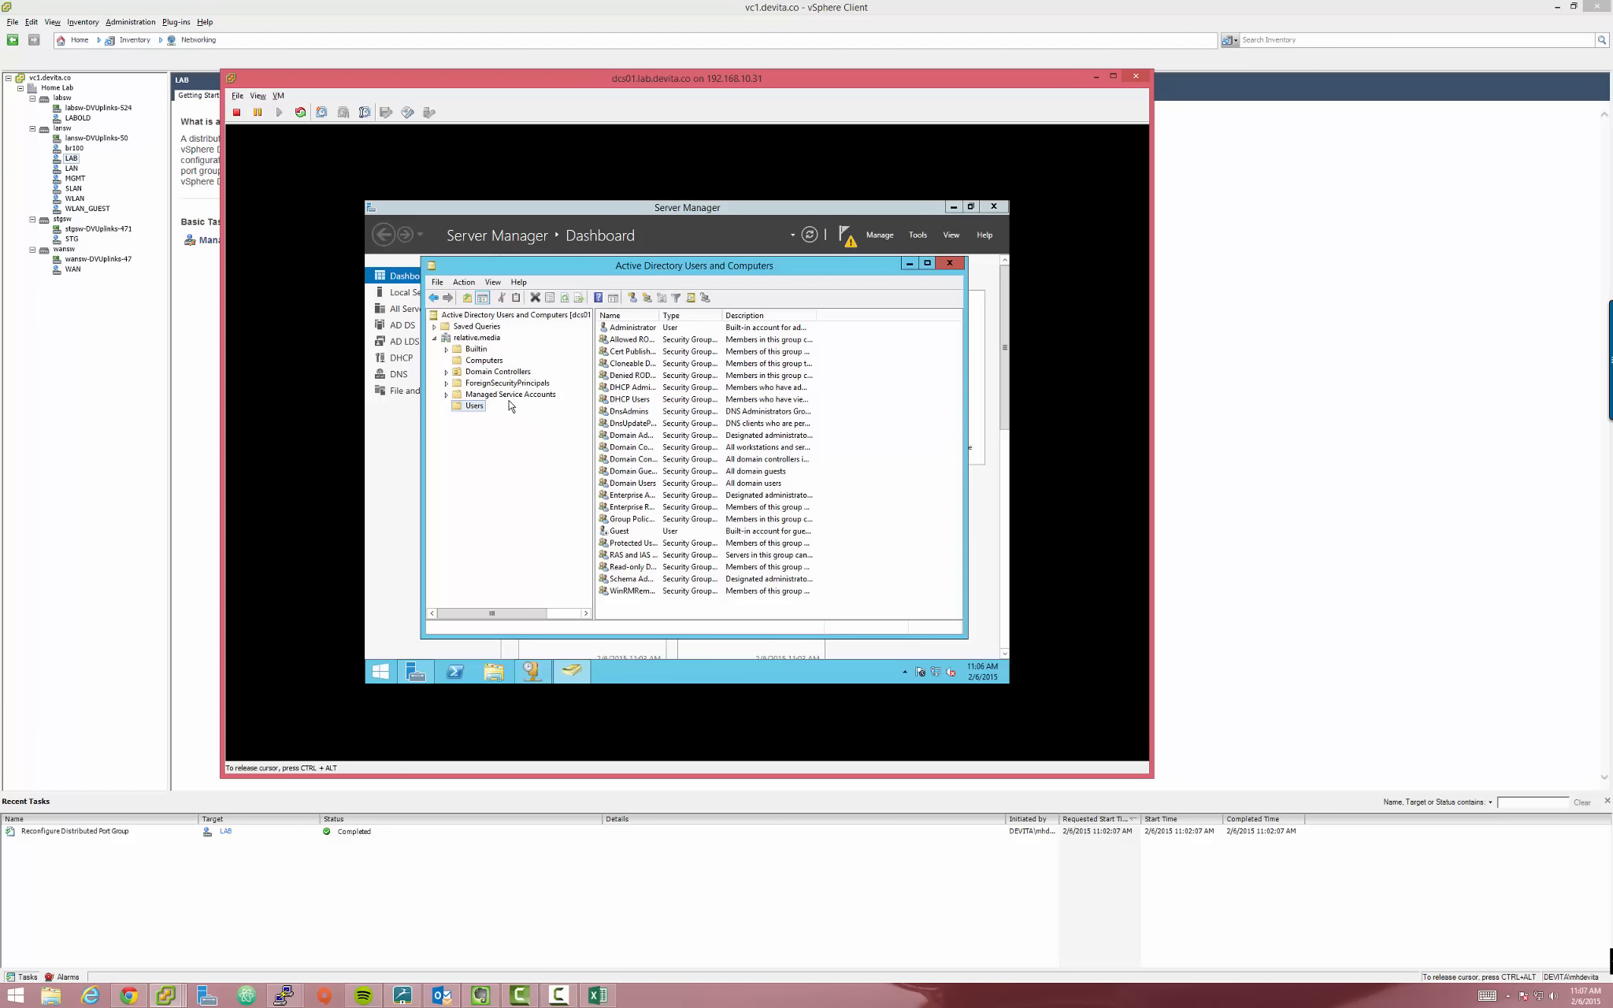
Start a new user in Users, entering the user's name and logon name
{"action": "left_click", "coordinate": [638, 298]}
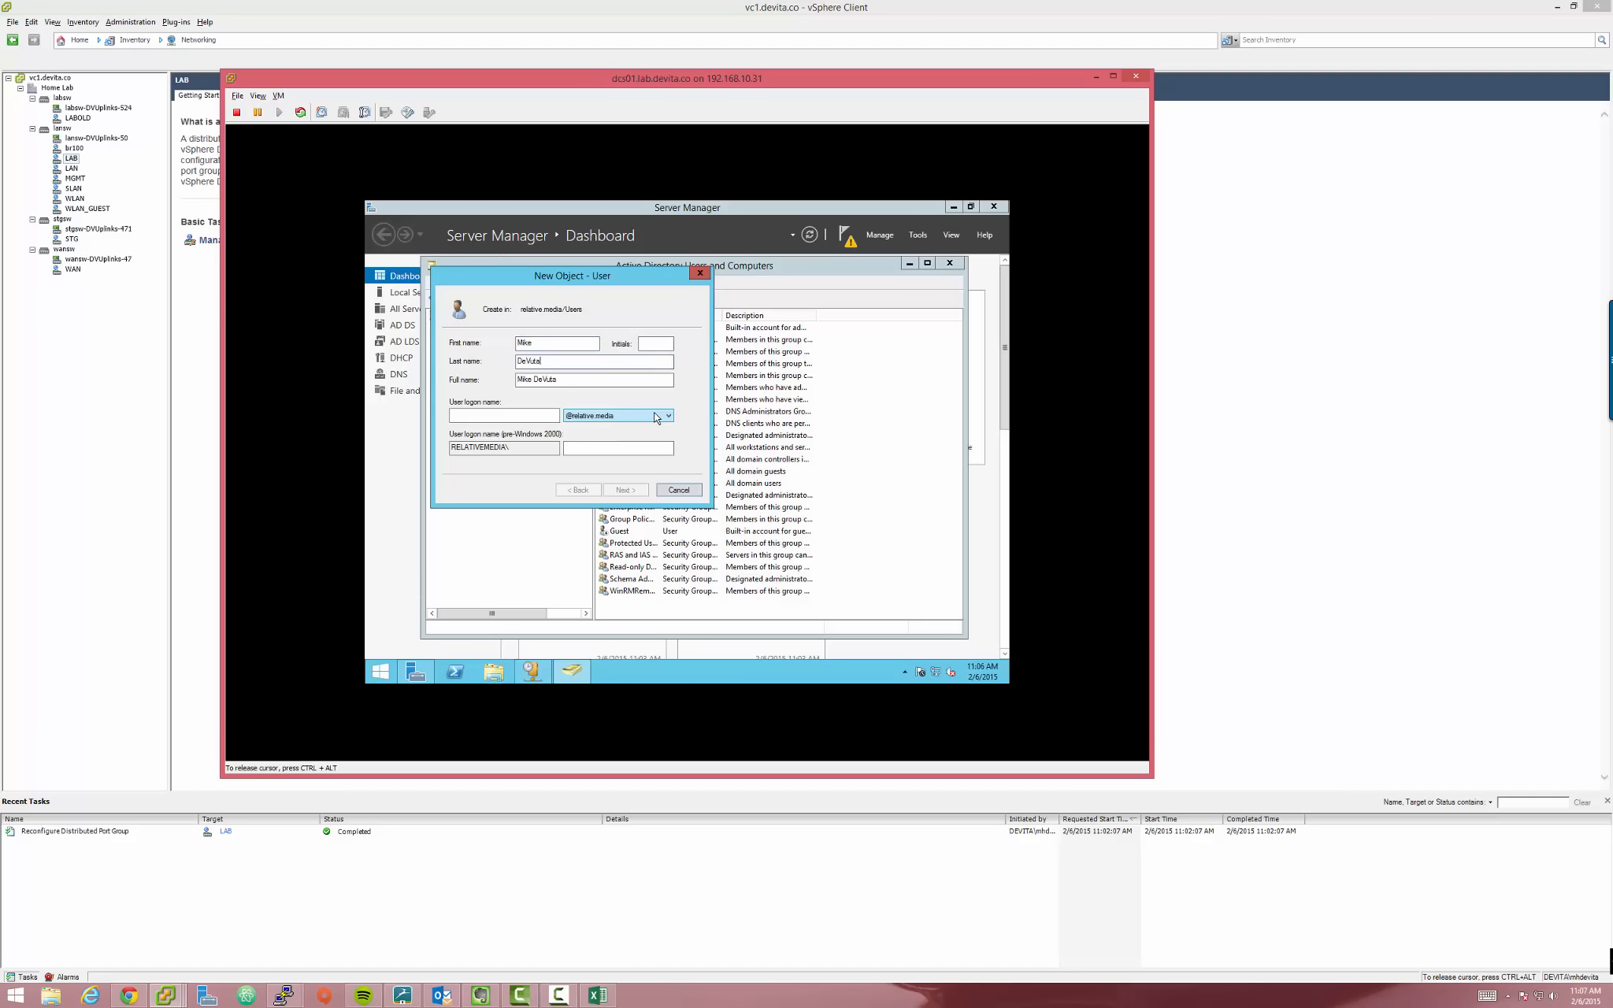
{"action": "type", "text": "DeVita"}
{"action": "key", "text": "Tab"}
{"action": "key", "text": "Tab"}
{"action": "type", "text": "ng"}
{"action": "left_click", "coordinate": [637, 495]}
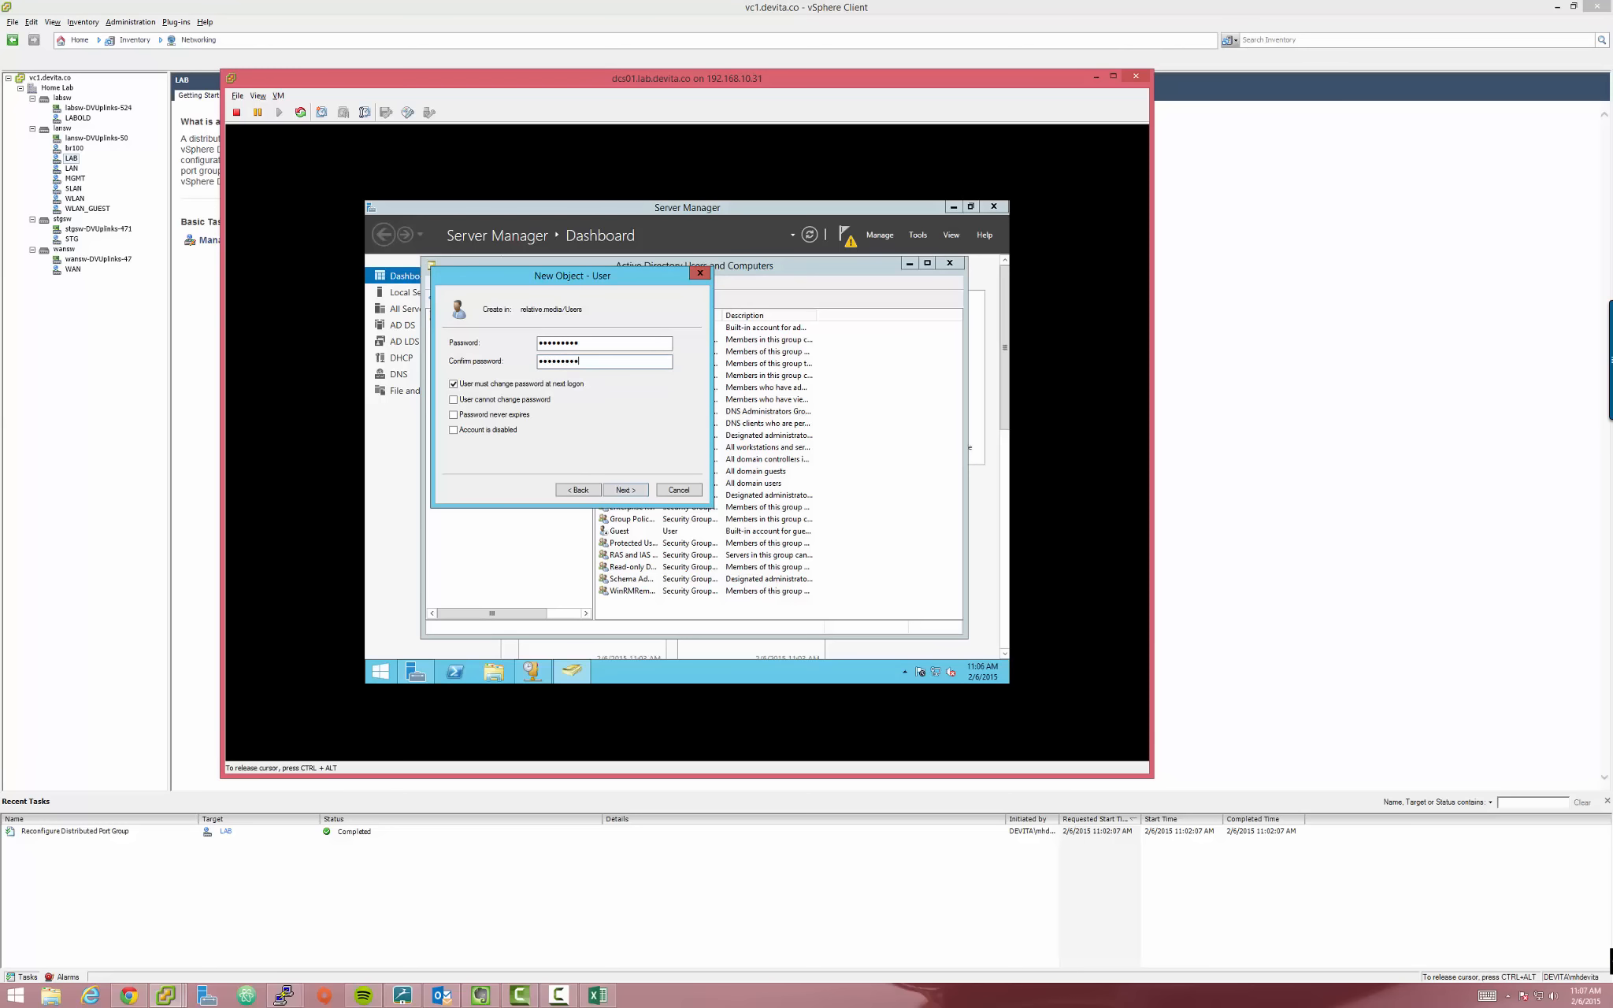
Set the password to never expire and not require a change at next logon, then finish
{"action": "left_click", "coordinate": [454, 385]}
{"action": "left_click_drag", "start_coordinate": [552, 275], "coordinate": [675, 289]}
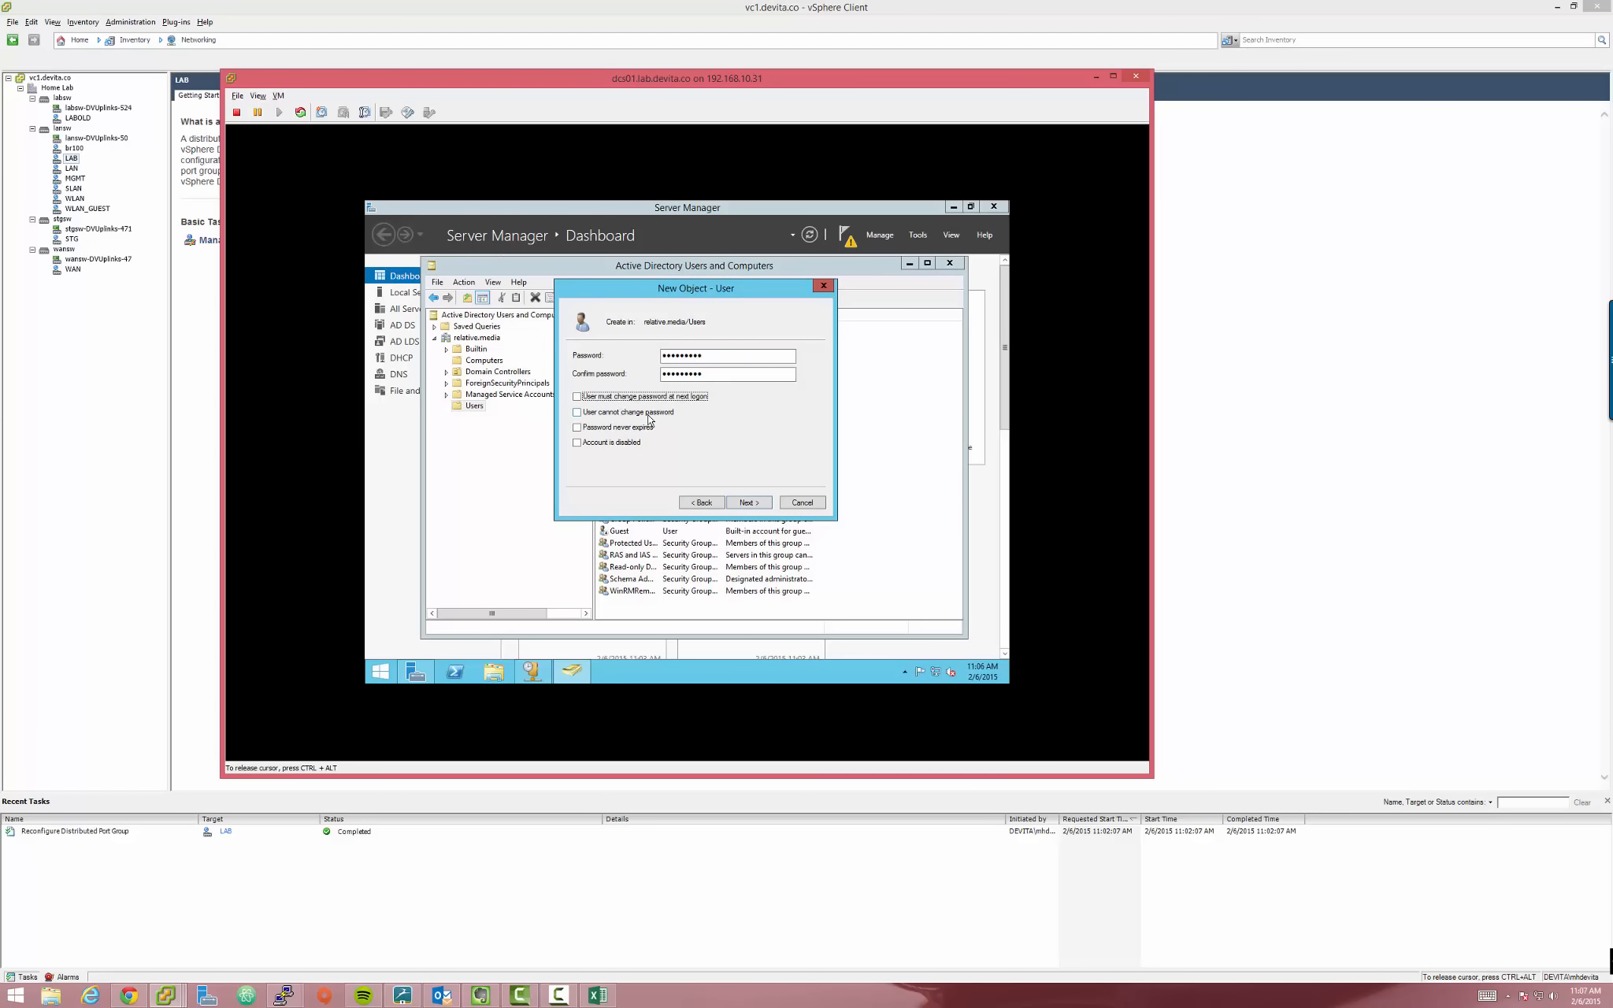
{"action": "left_click", "coordinate": [589, 430]}
{"action": "left_click", "coordinate": [752, 504]}
{"action": "left_click", "coordinate": [751, 509]}
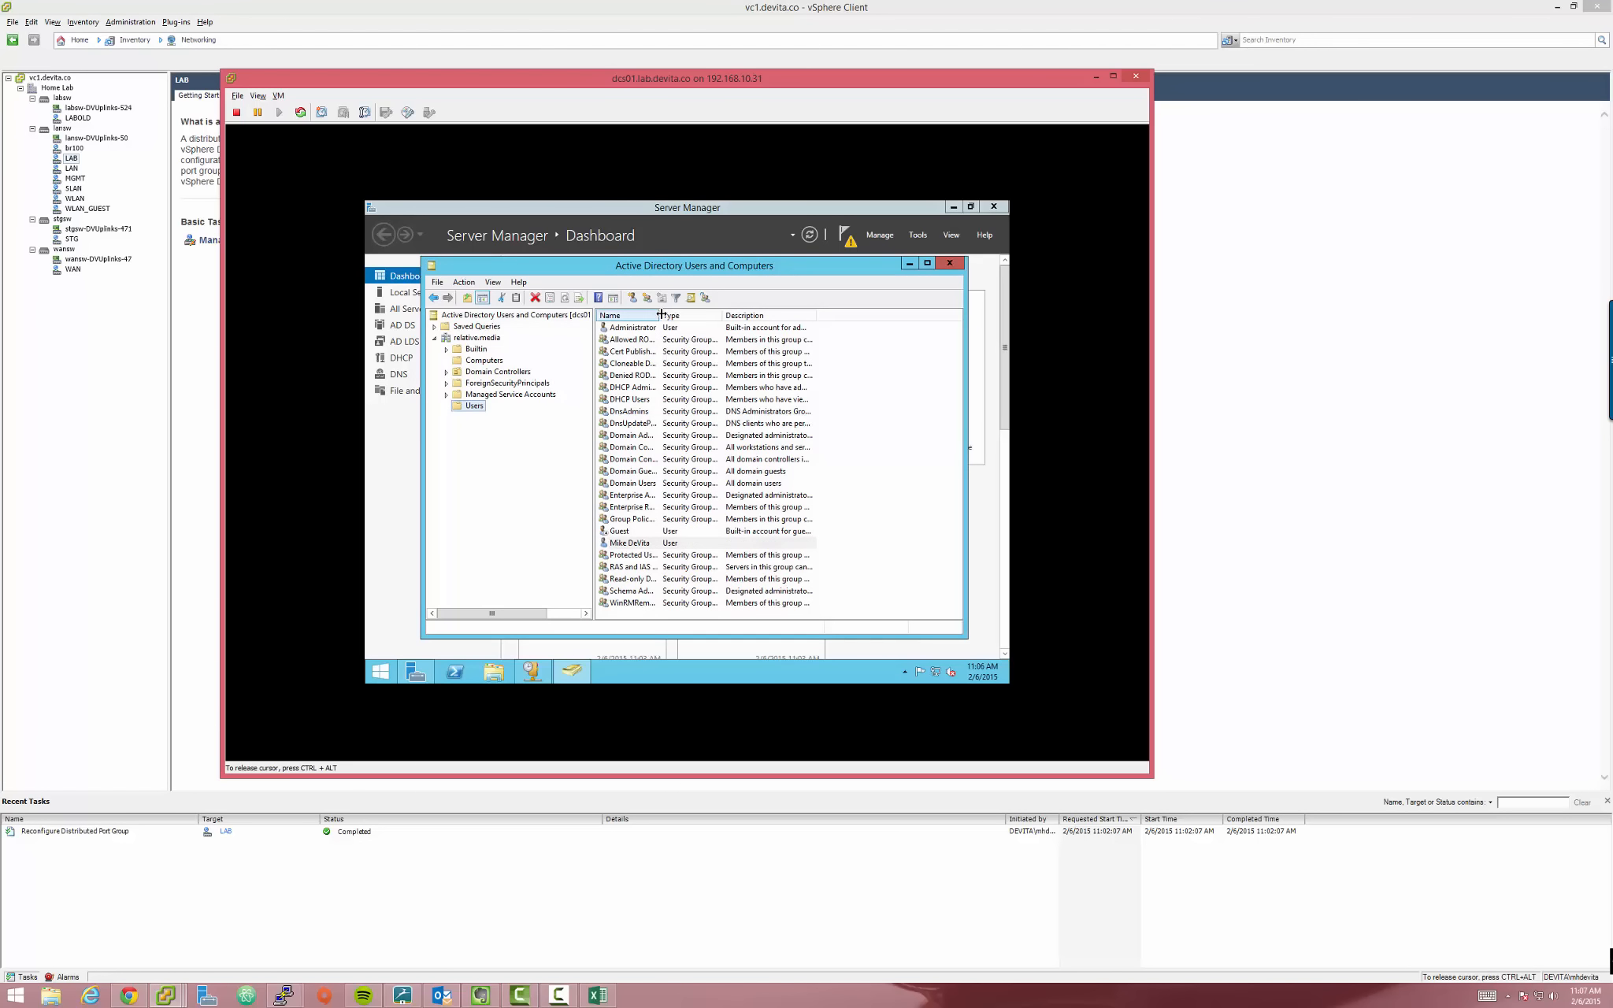
Widen the Name column, select the new user, and rearrange windows before switching to the browser
{"action": "left_click_drag", "start_coordinate": [660, 315], "coordinate": [778, 315]}
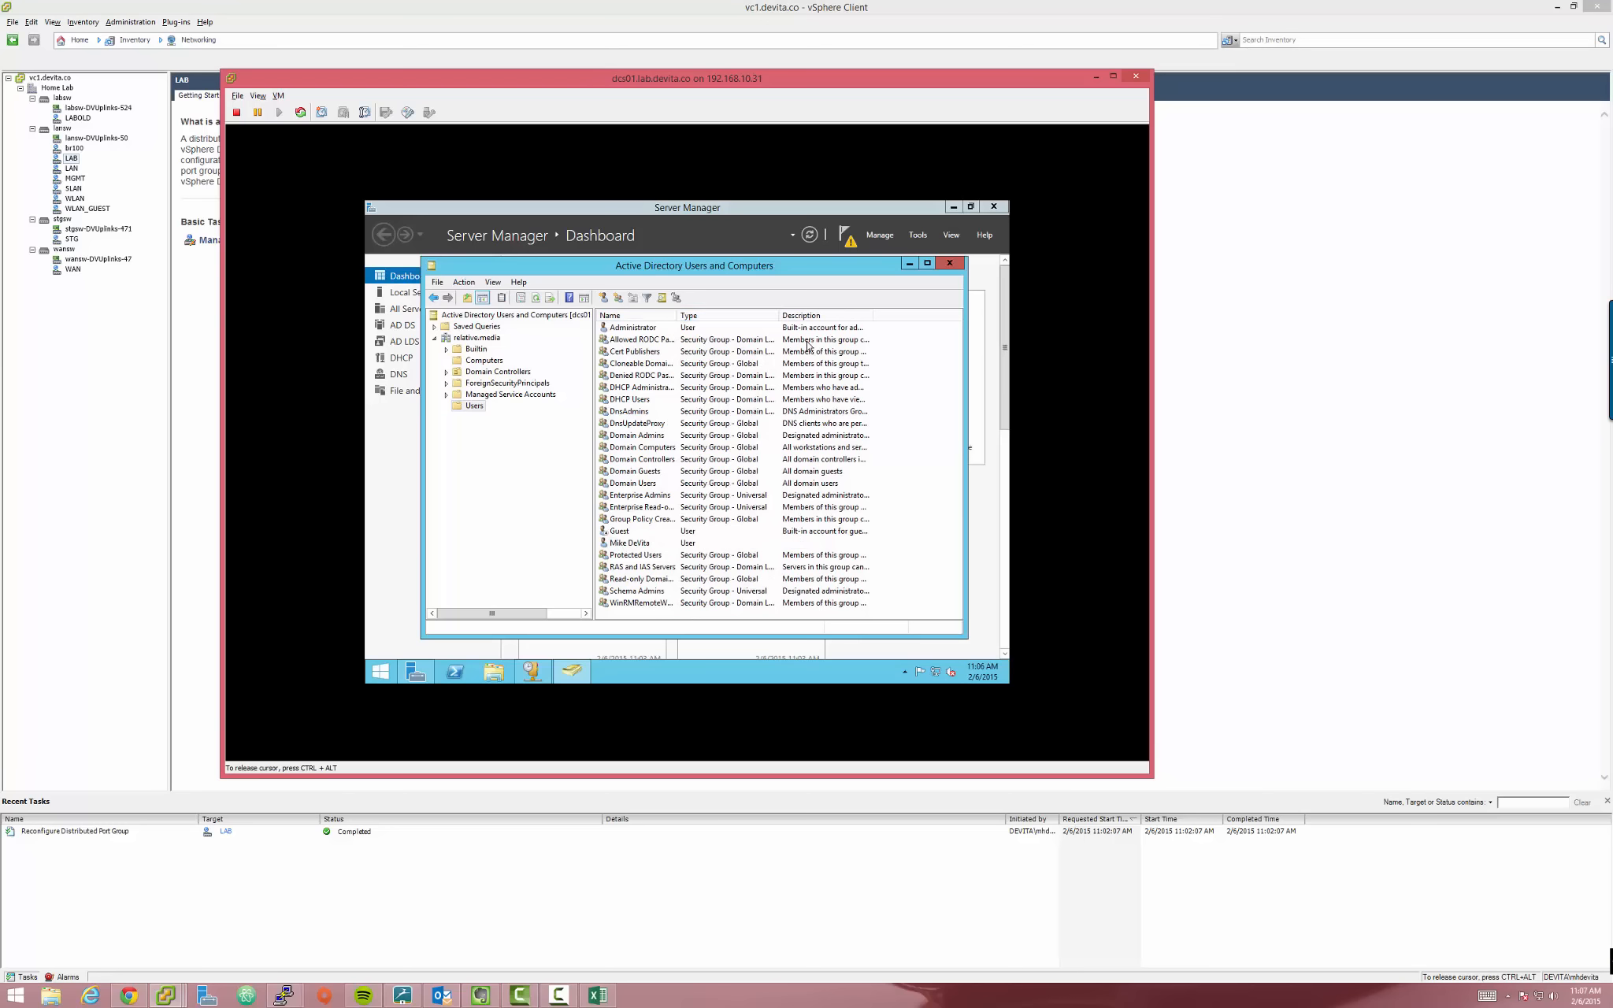
{"action": "left_click", "coordinate": [646, 543]}
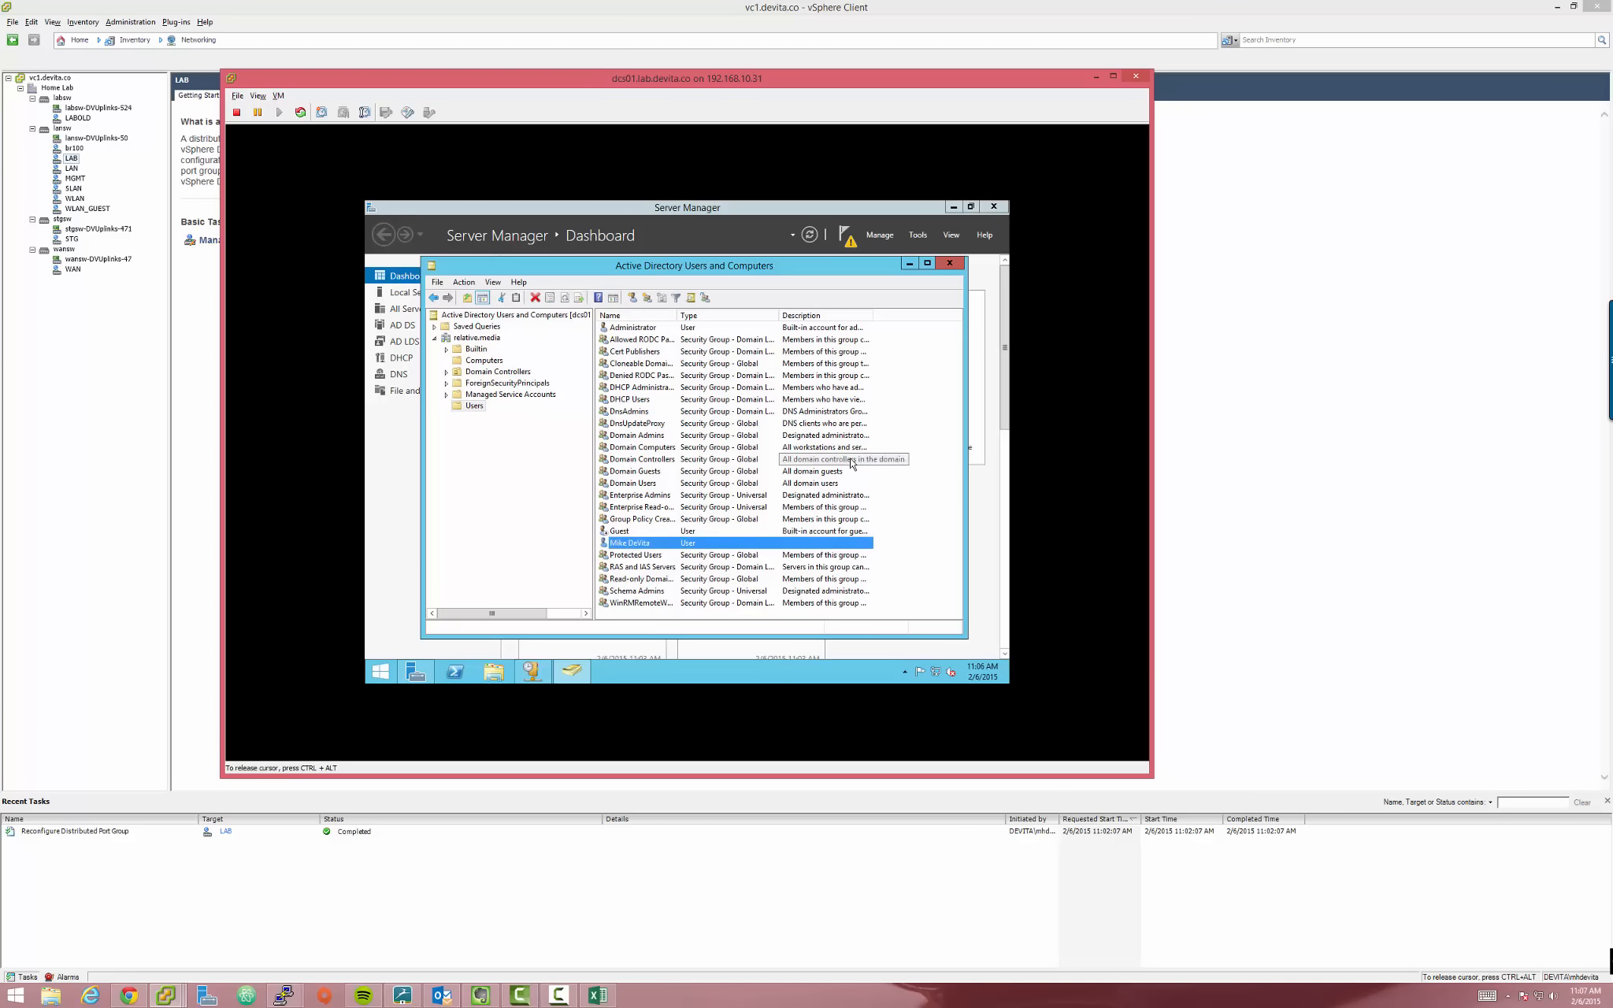
{"action": "left_click_drag", "start_coordinate": [807, 272], "coordinate": [843, 244]}
{"action": "left_click_drag", "start_coordinate": [577, 93], "coordinate": [773, 76]}
{"action": "left_click", "coordinate": [129, 995]}
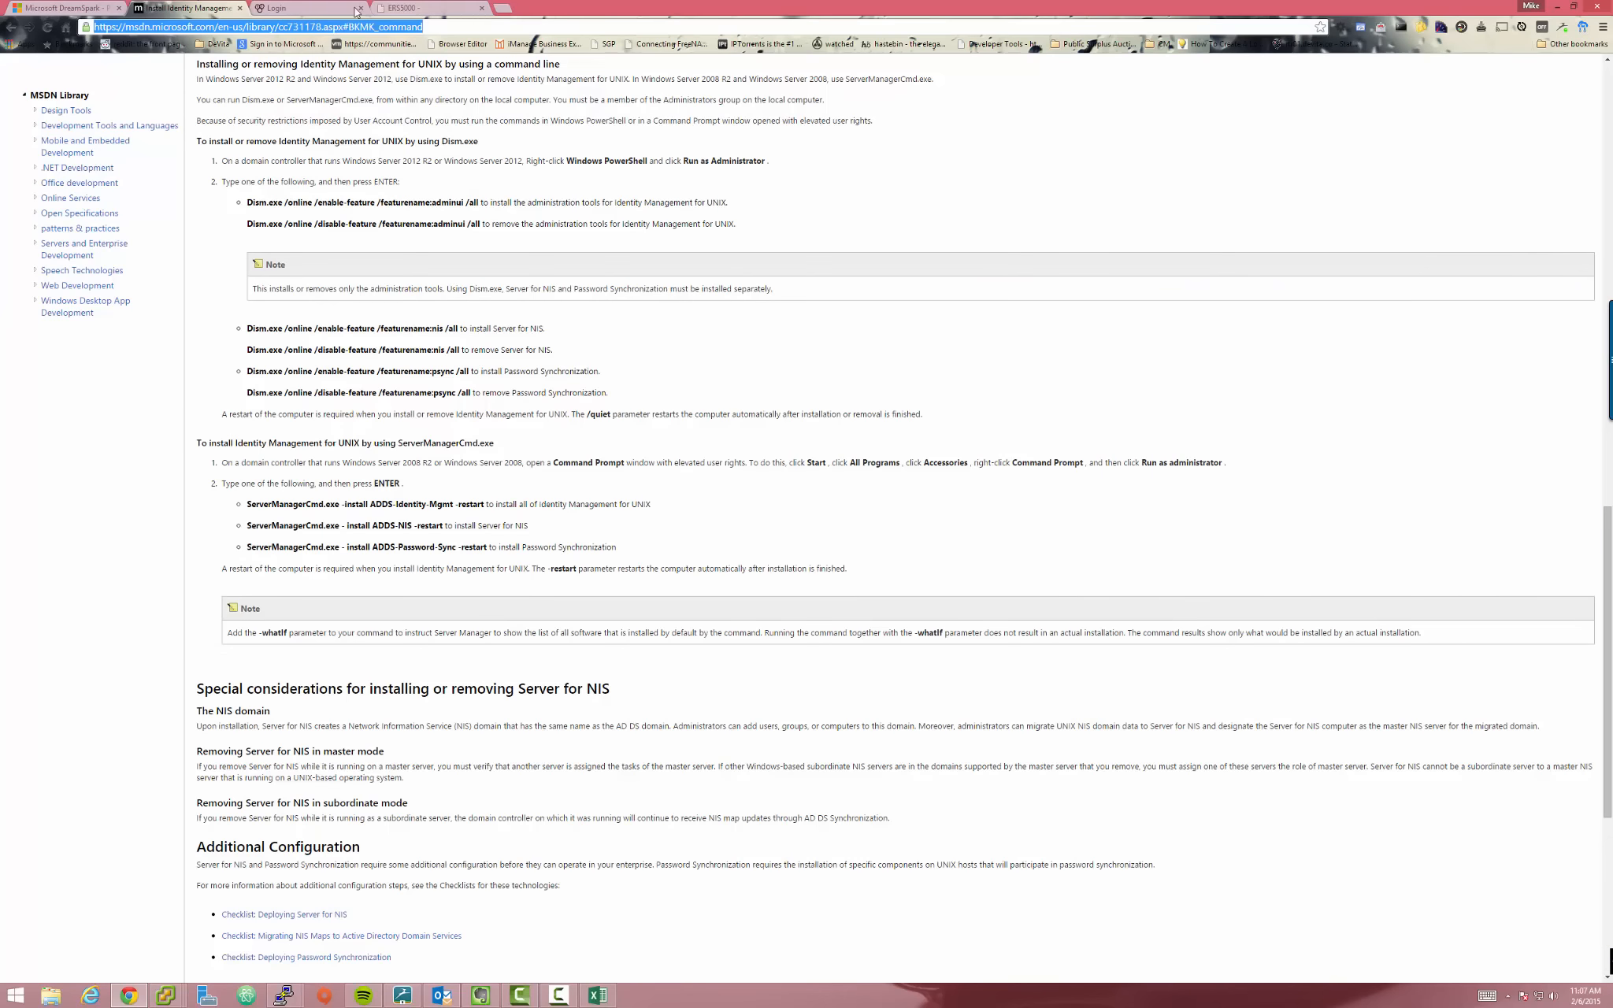
Close the Login and ERS5000 tabs and bring the documentation page back in front
{"action": "left_click", "coordinate": [353, 8]}
{"action": "left_click", "coordinate": [360, 8]}
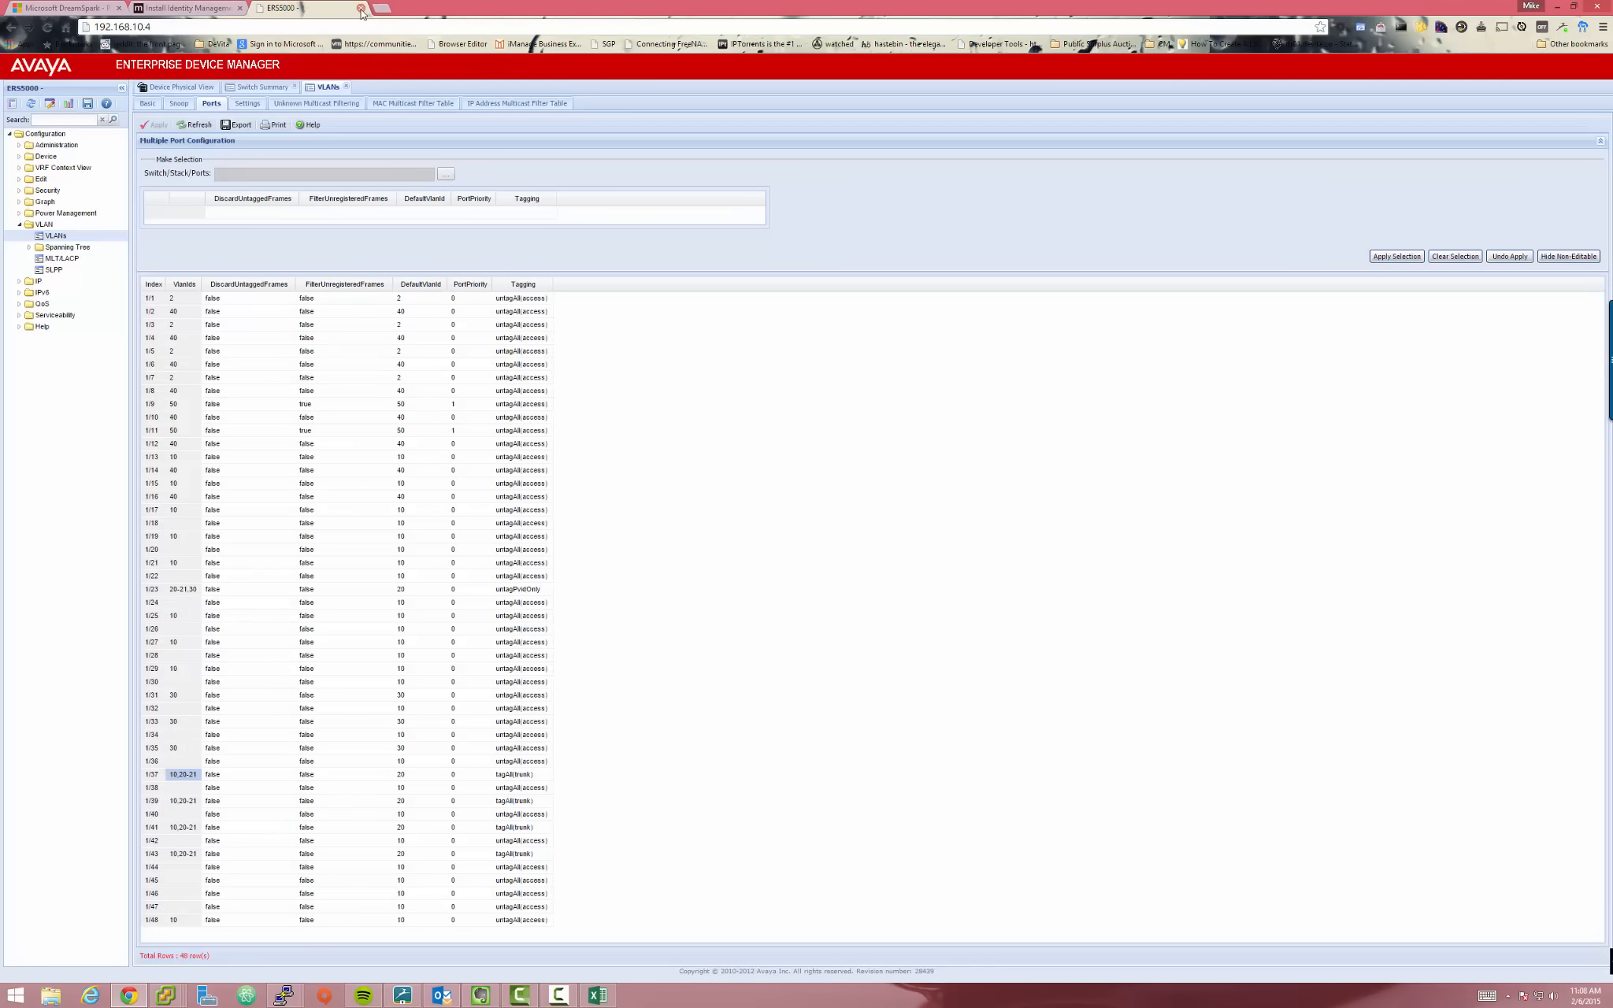
{"action": "left_click", "coordinate": [360, 8]}
{"action": "key", "text": "alt+Tab"}
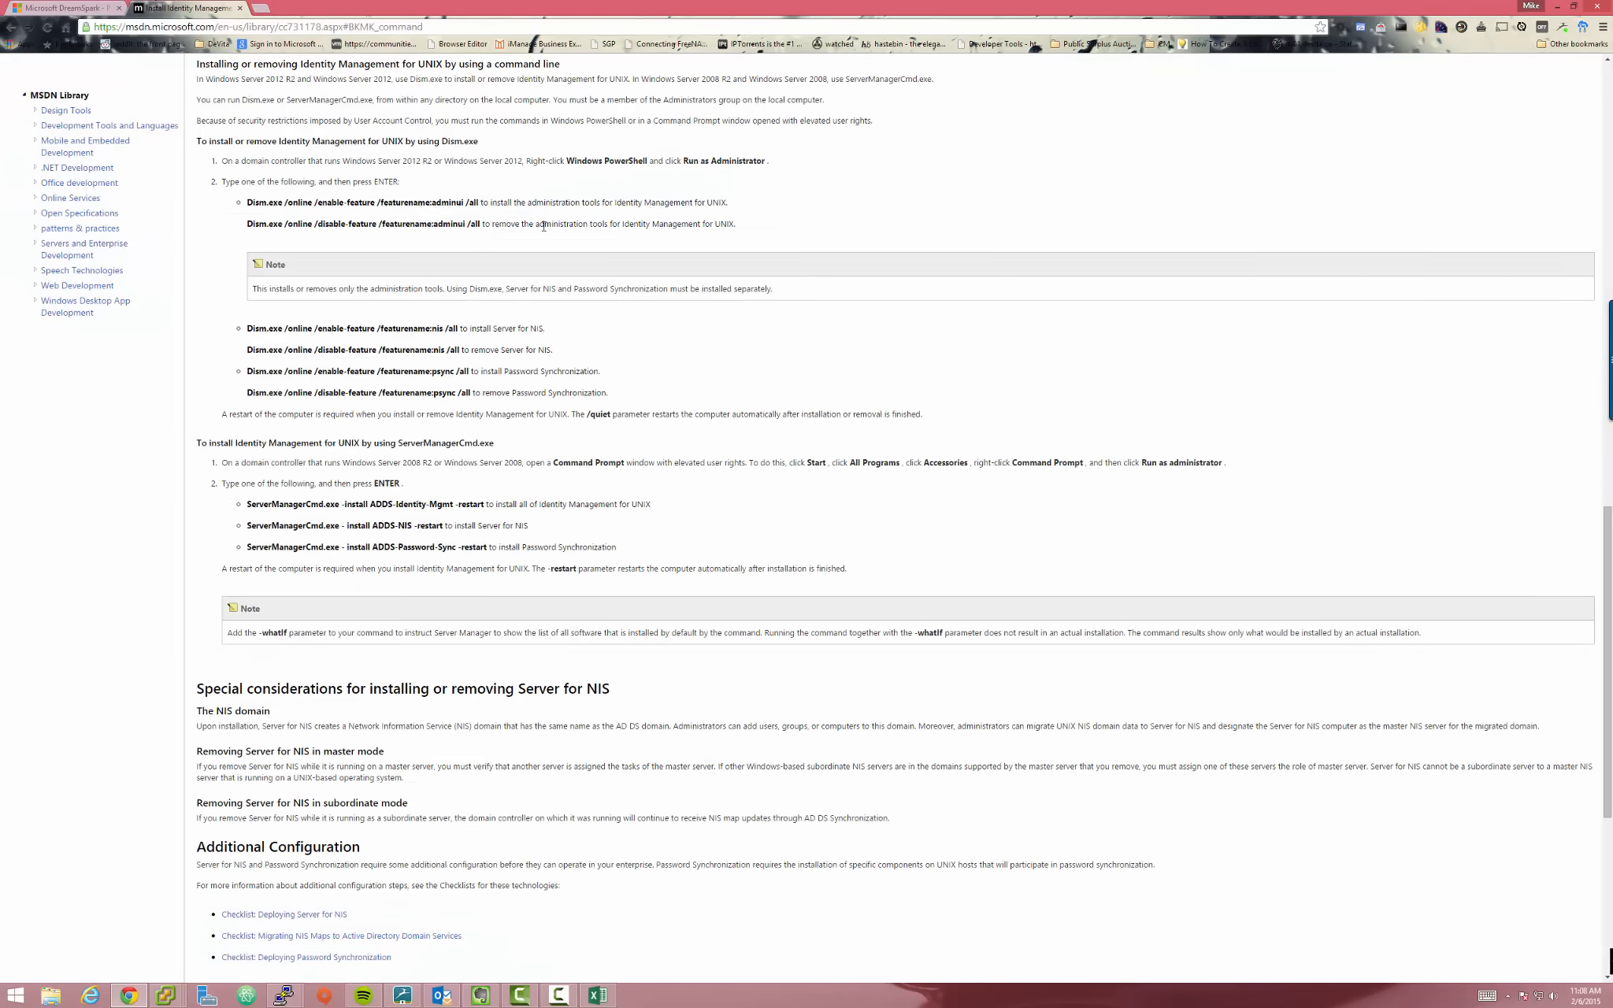
{"action": "left_click_drag", "start_coordinate": [669, 53], "coordinate": [838, 35]}
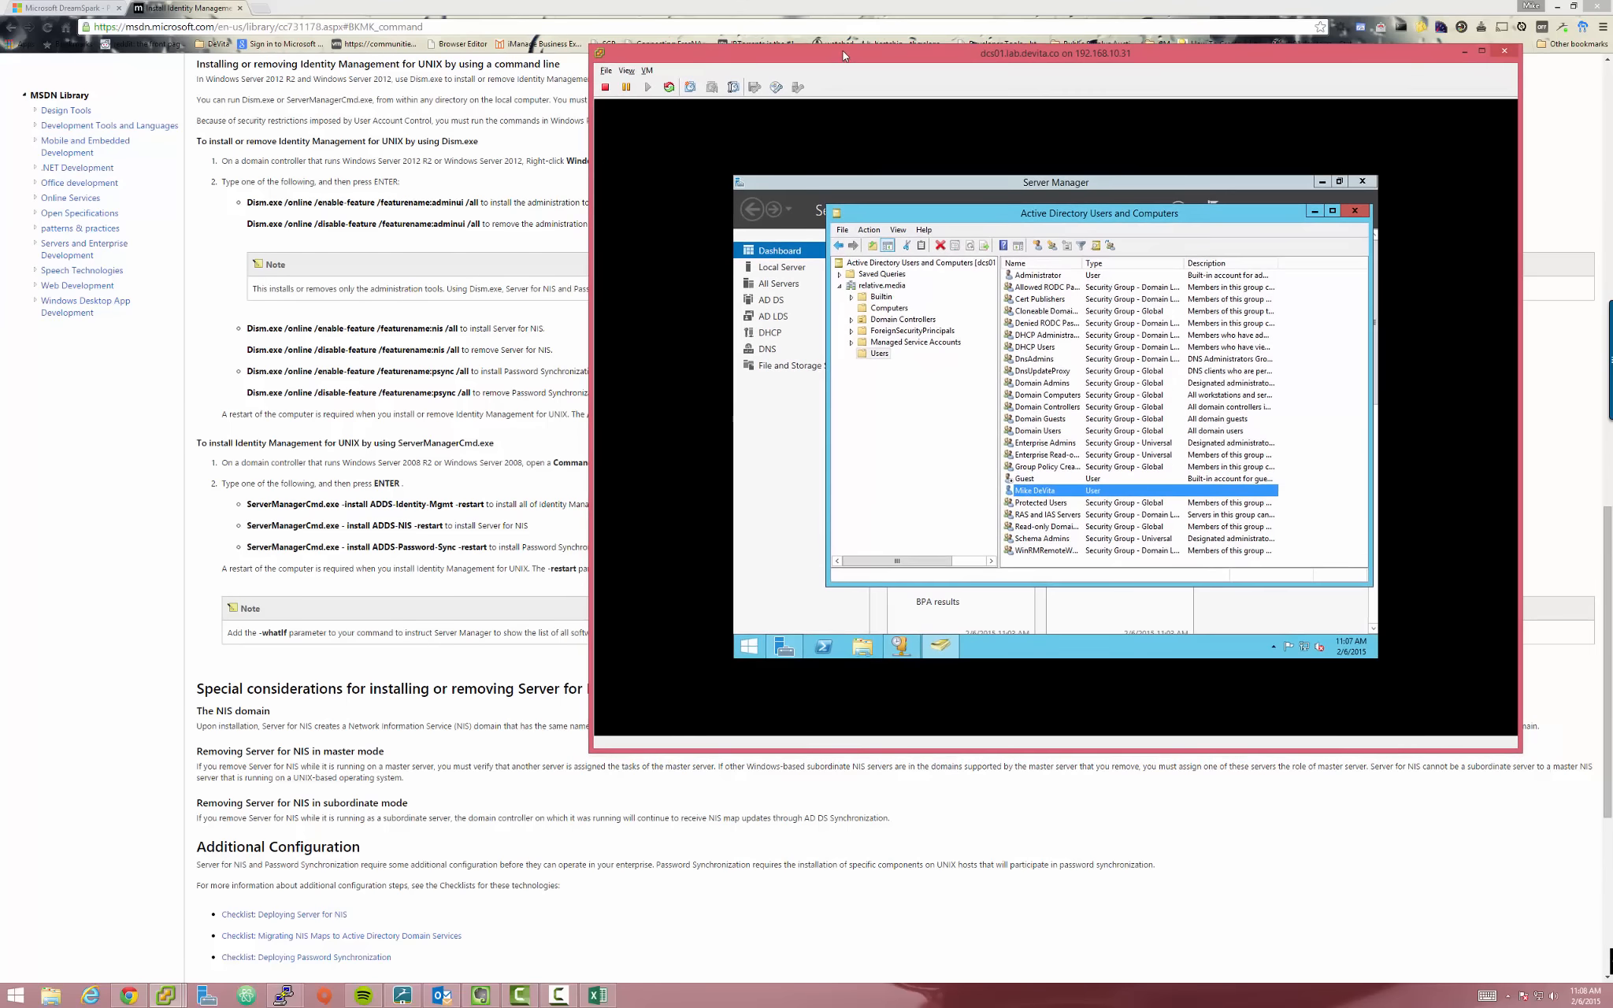
{"action": "left_click", "coordinate": [142, 512]}
{"action": "scroll", "coordinate": [414, 260], "scroll_direction": "up", "scroll_amount": 4}
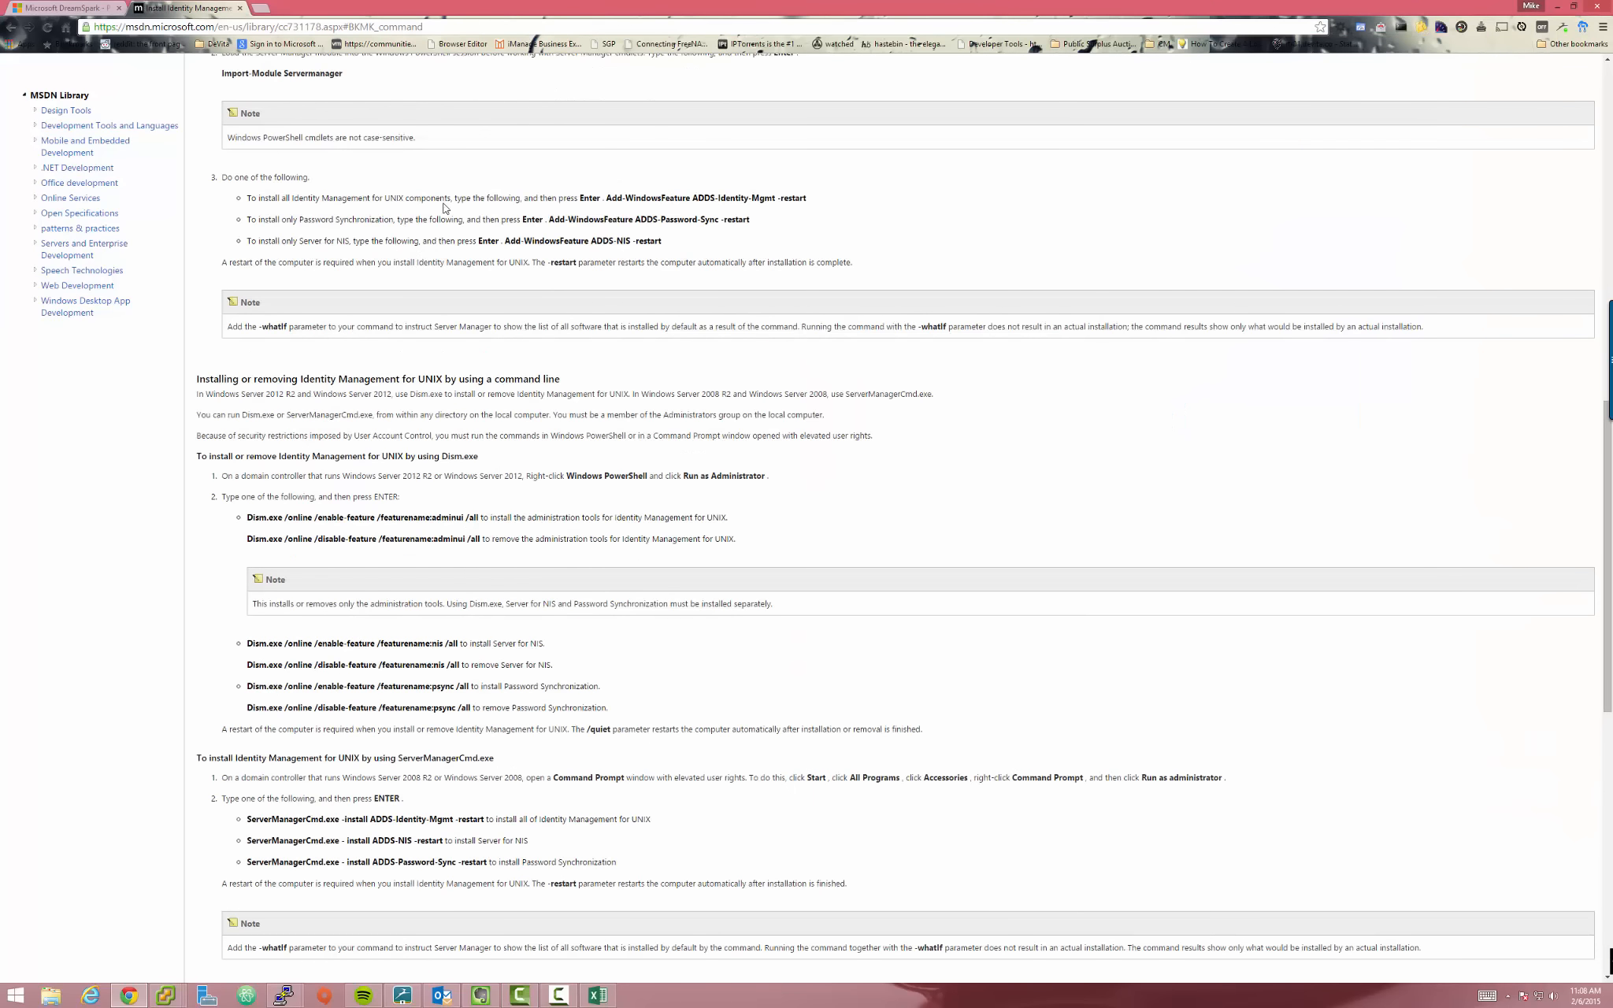
Open the Install Identity Management for UNIX Components article and jump to its command-line instructions
{"action": "left_click_drag", "start_coordinate": [412, 26], "coordinate": [93, 27]}
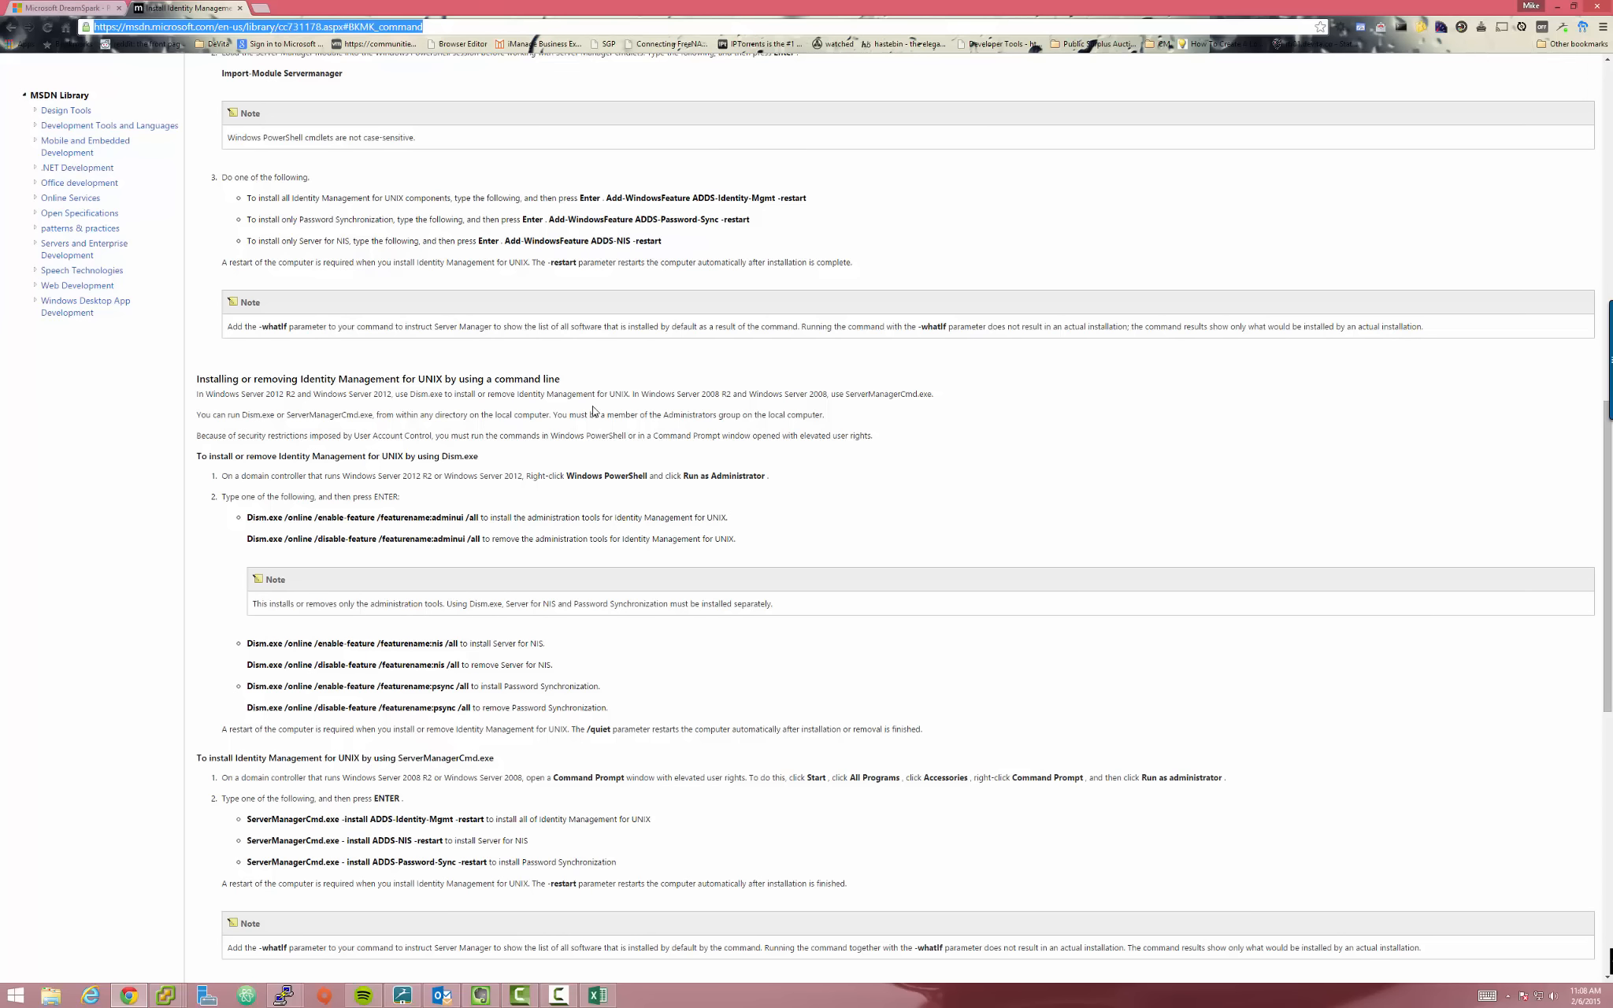
{"action": "left_click", "coordinate": [11, 27]}
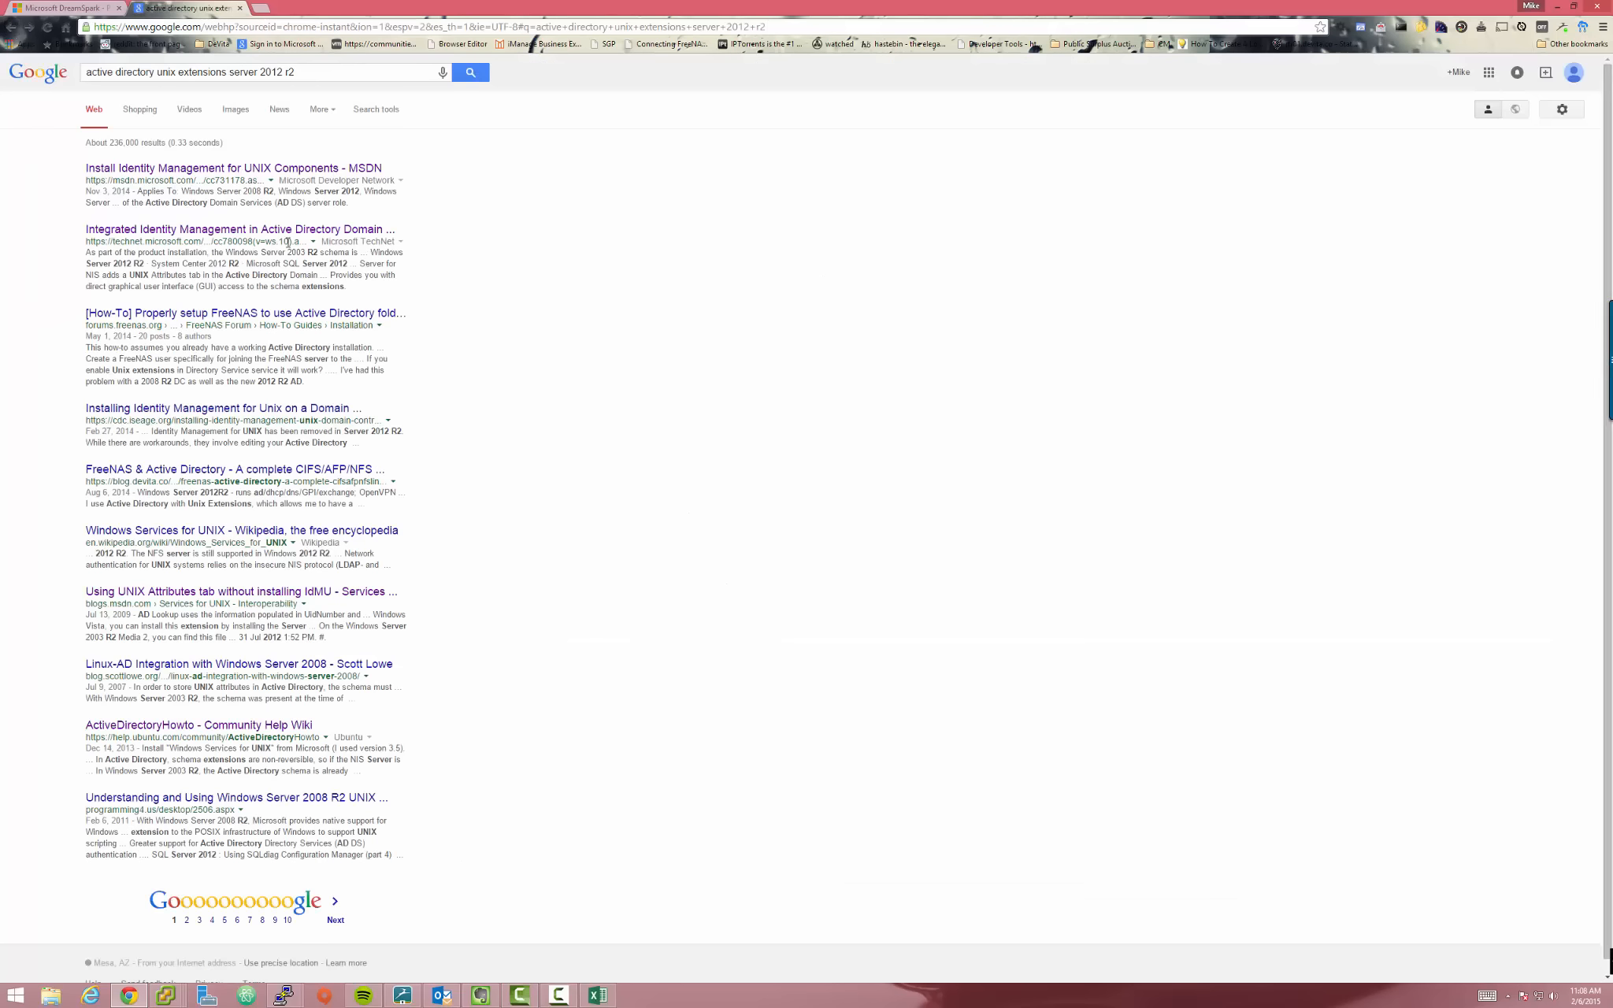
{"action": "left_click_drag", "start_coordinate": [86, 72], "coordinate": [315, 71]}
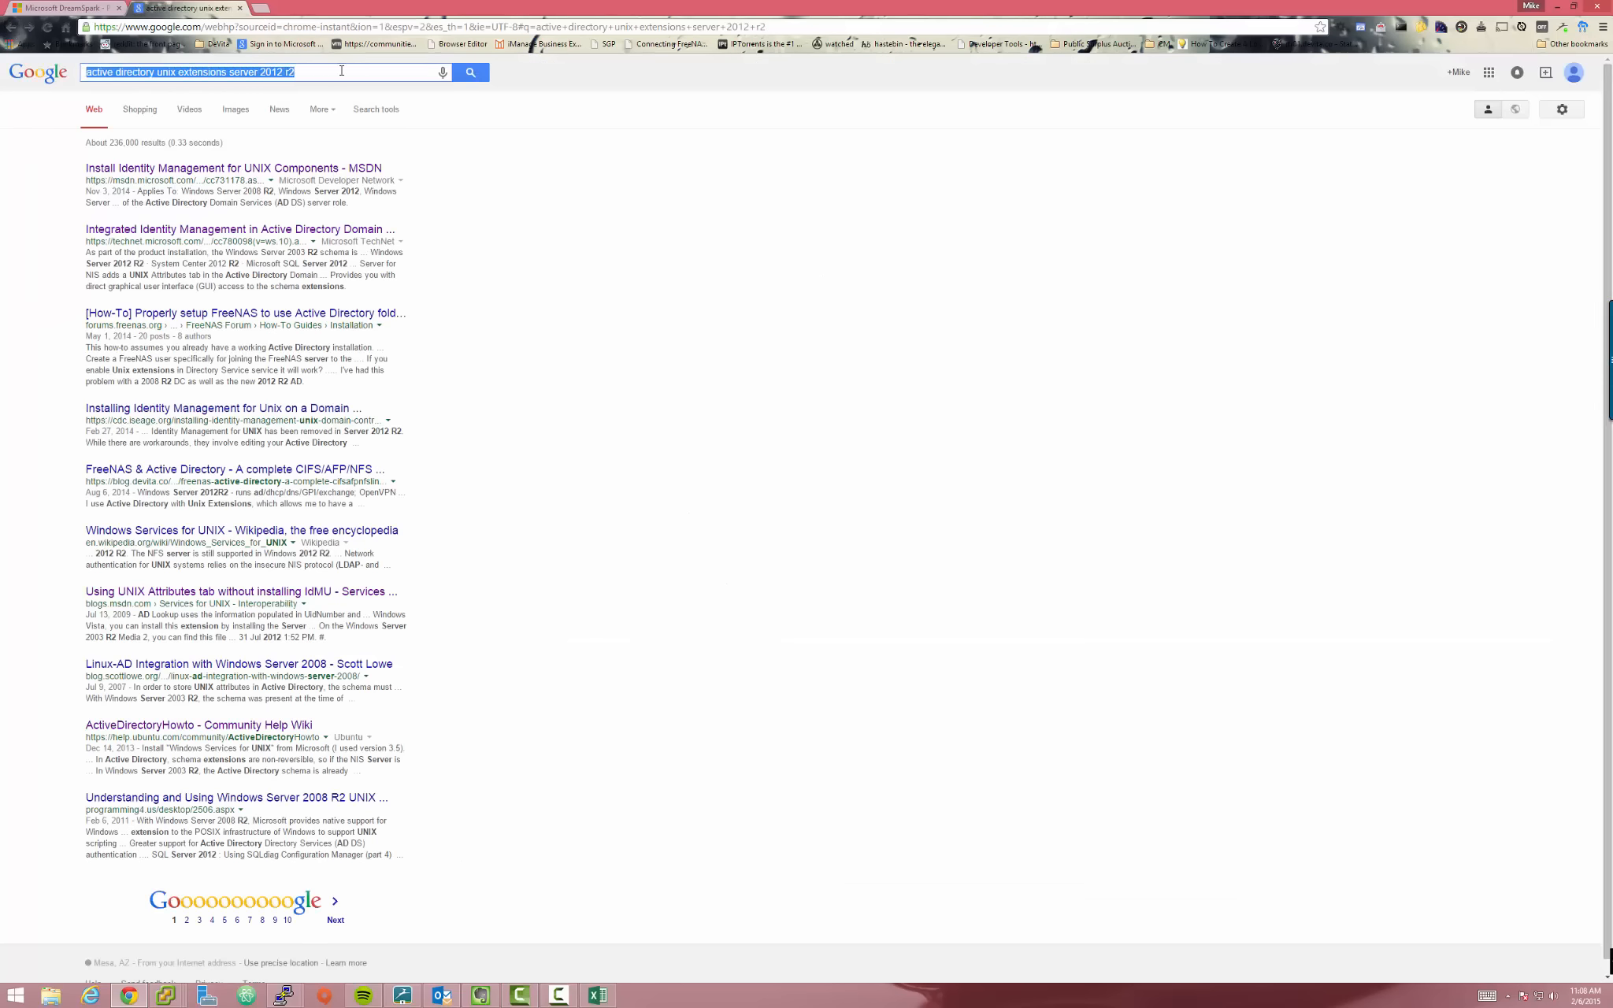
{"action": "left_click", "coordinate": [604, 299]}
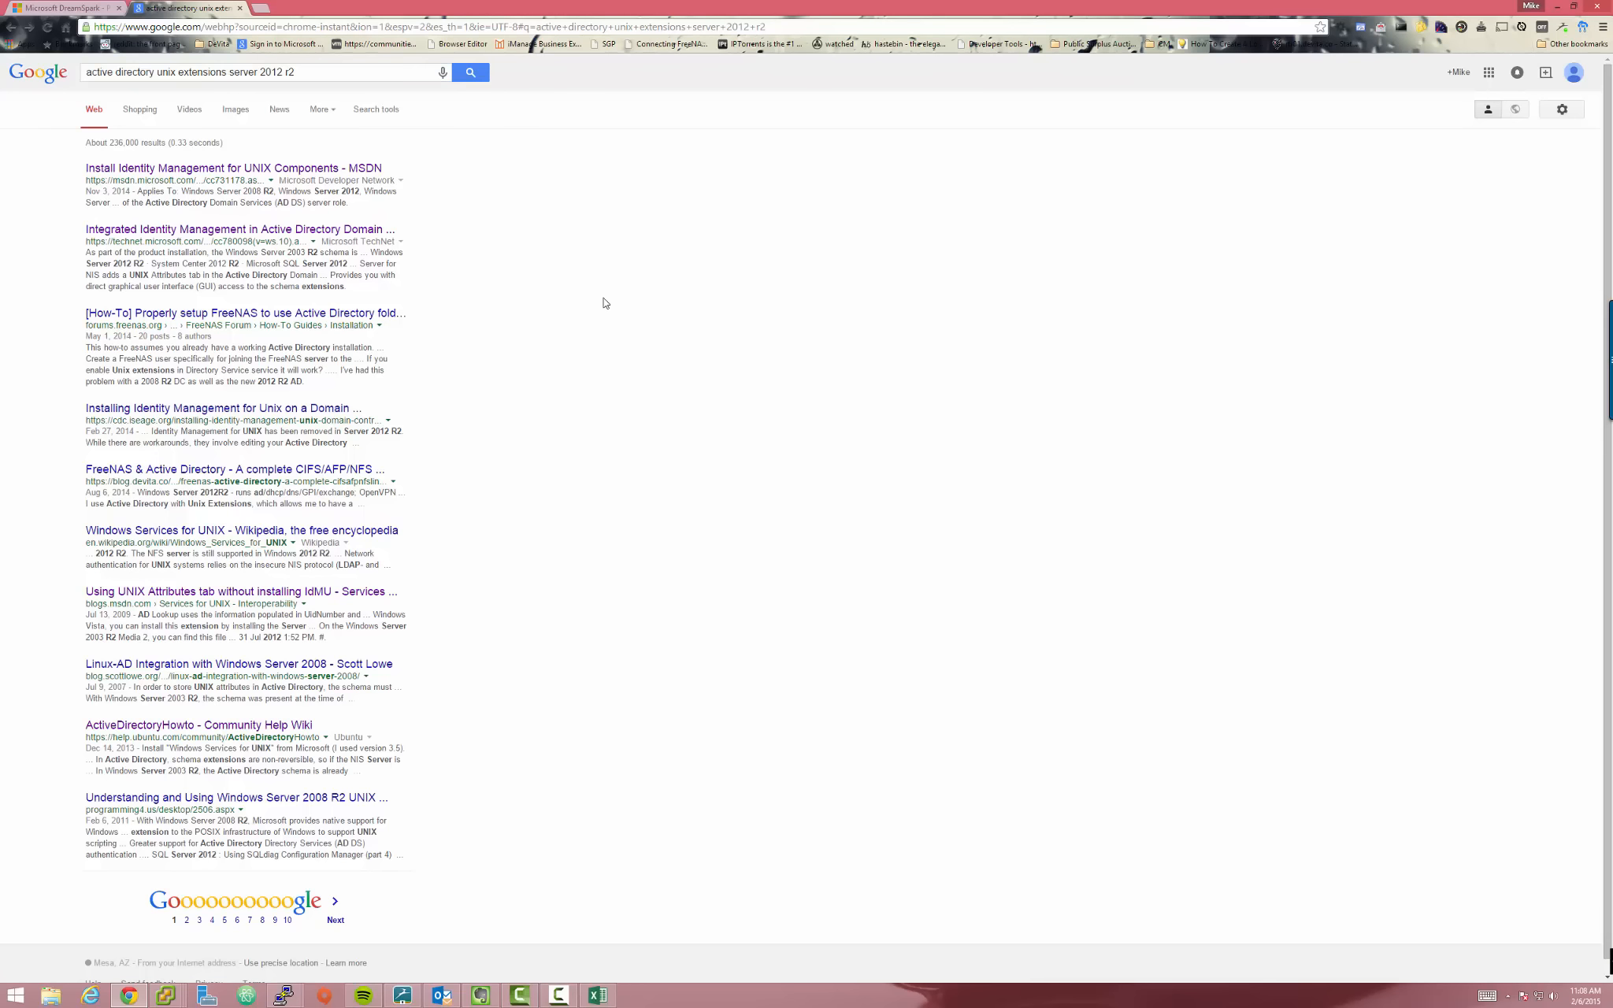
{"action": "left_click", "coordinate": [196, 170]}
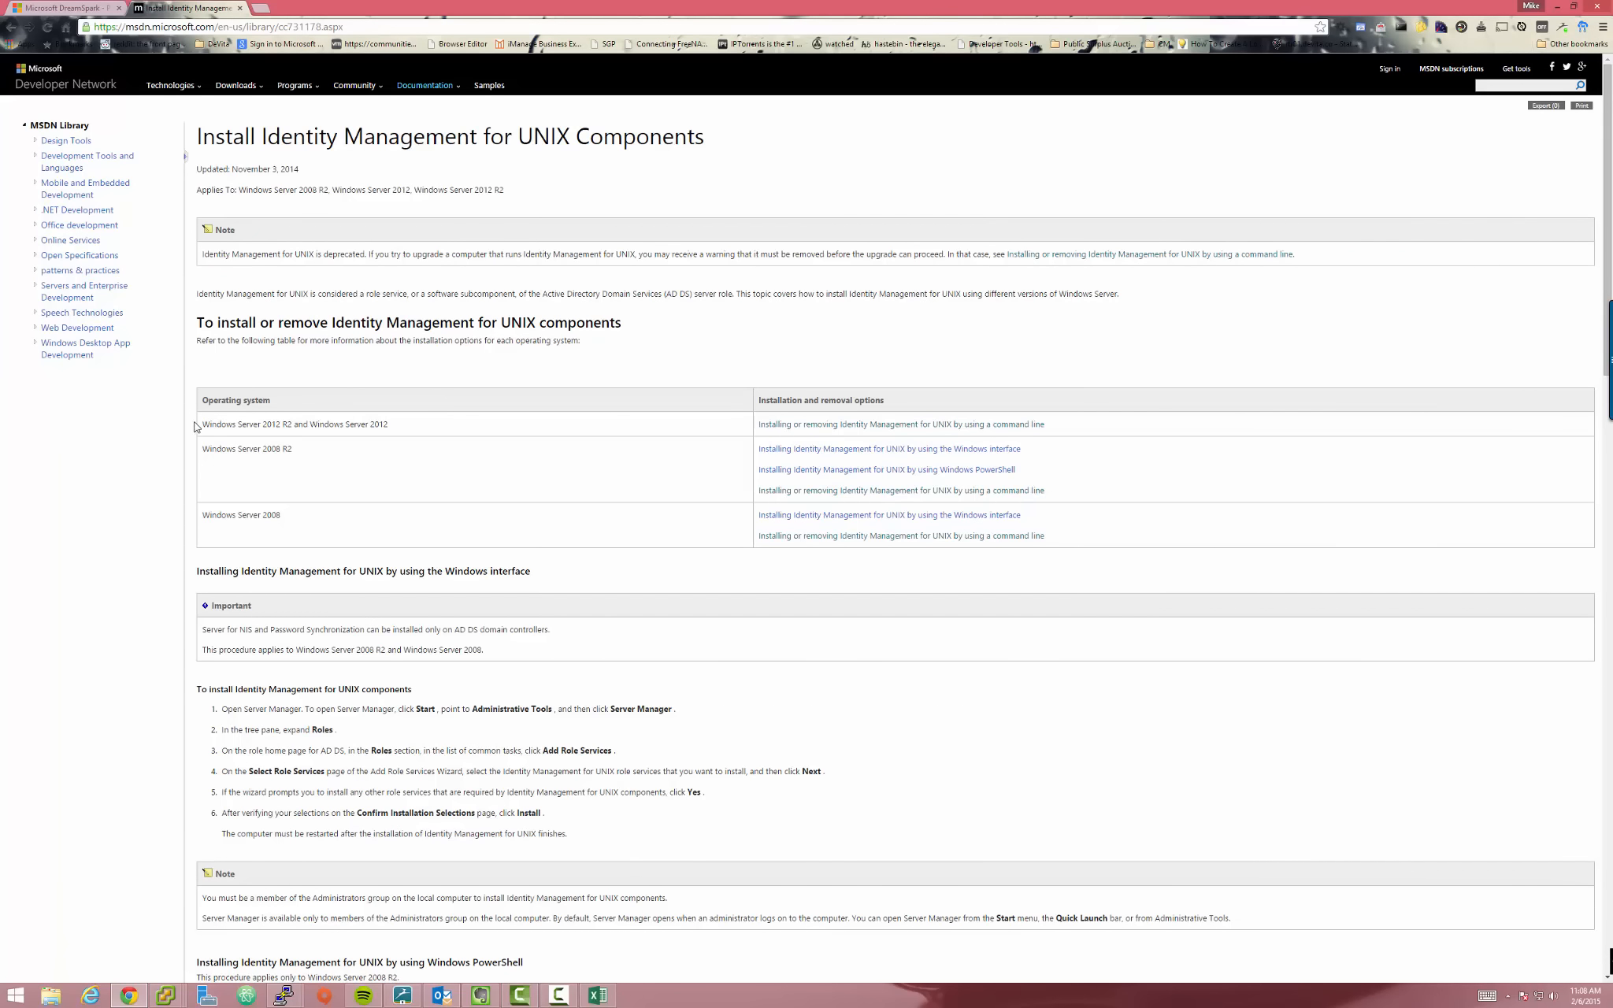
{"action": "left_click_drag", "start_coordinate": [196, 427], "coordinate": [391, 426]}
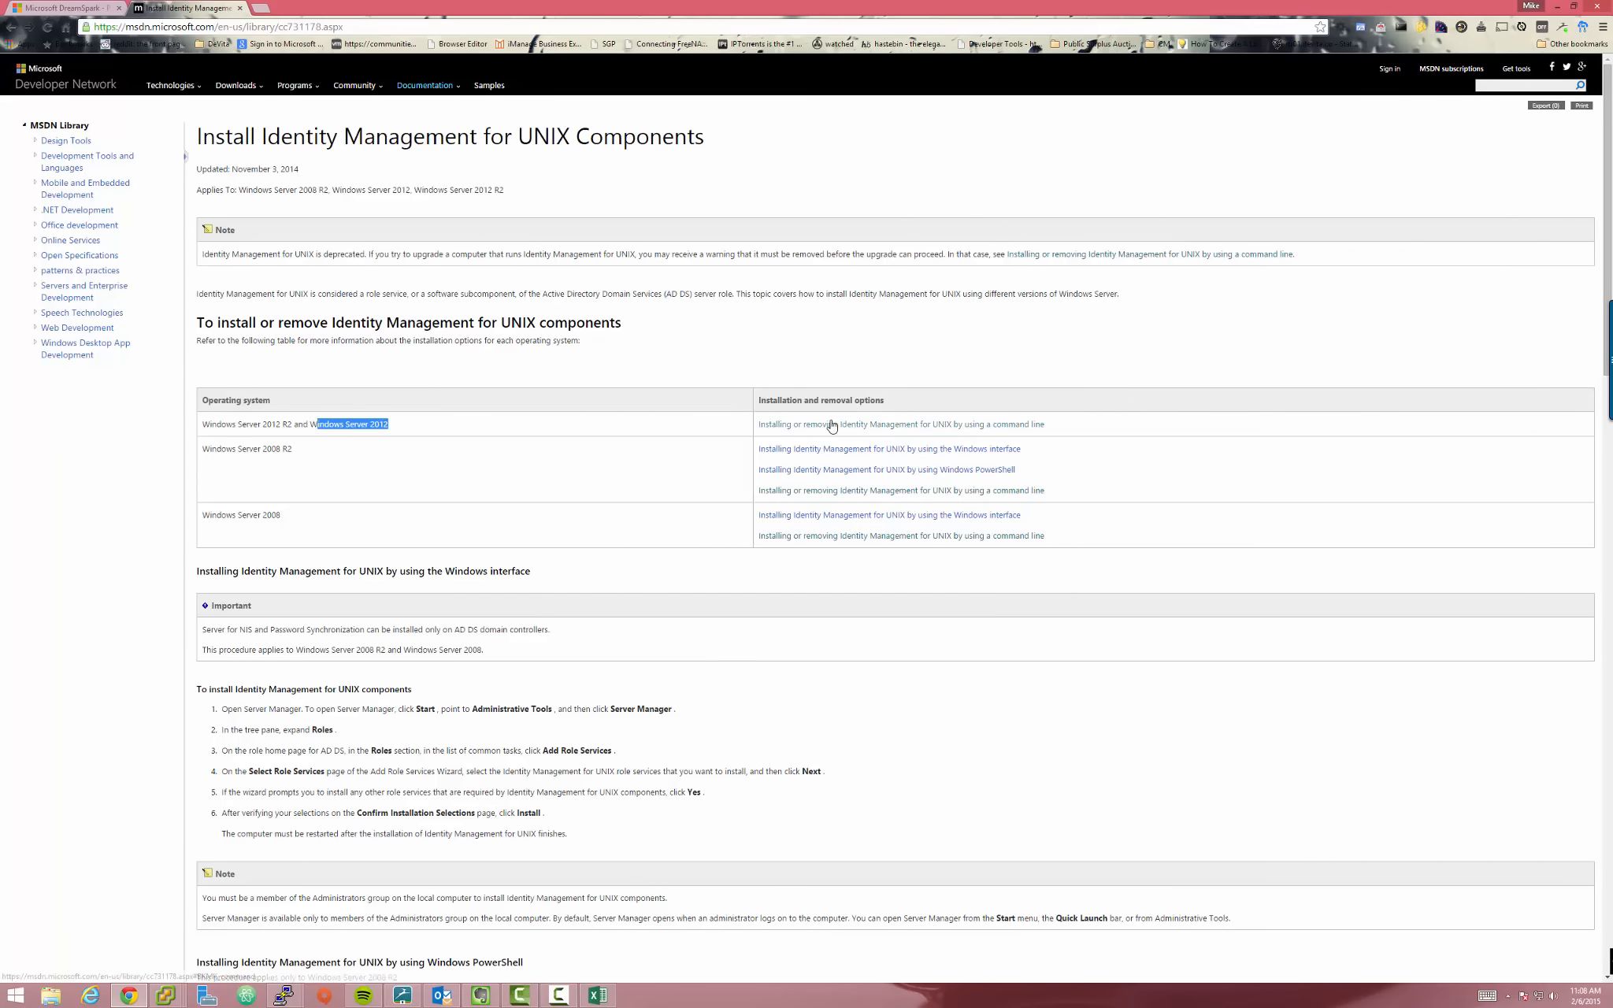
{"action": "left_click", "coordinate": [998, 428]}
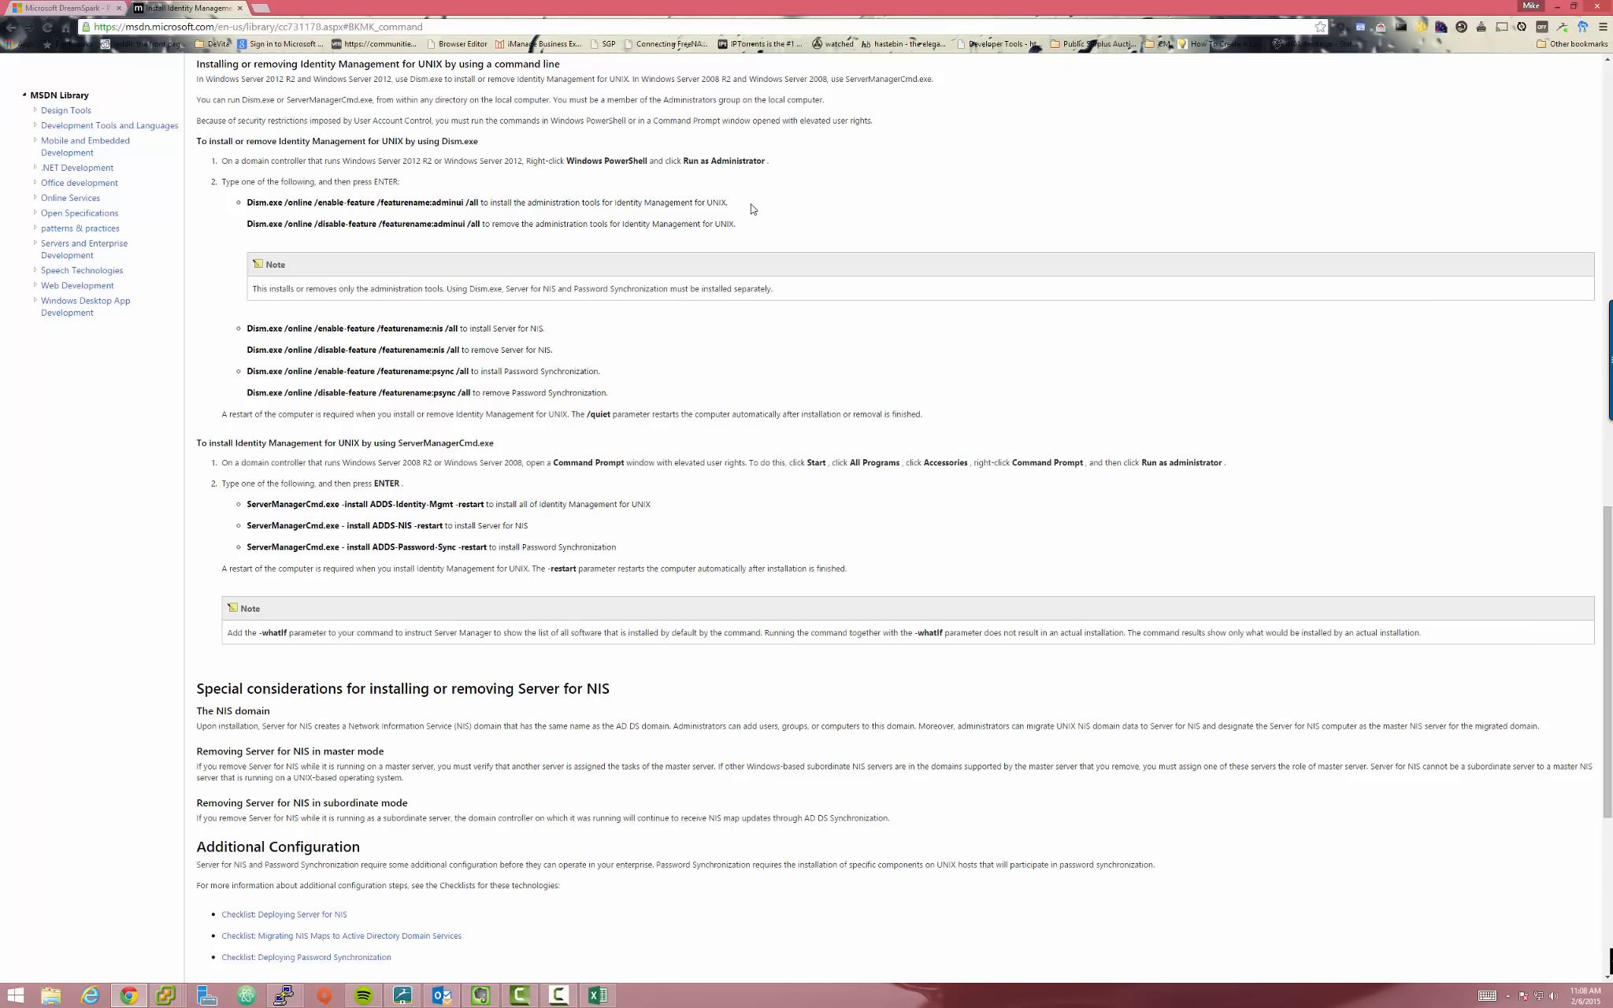
Select the Dism commands for admin tools, Server for NIS and password sync, then return to dcs01
{"action": "left_click_drag", "start_coordinate": [748, 206], "coordinate": [238, 203]}
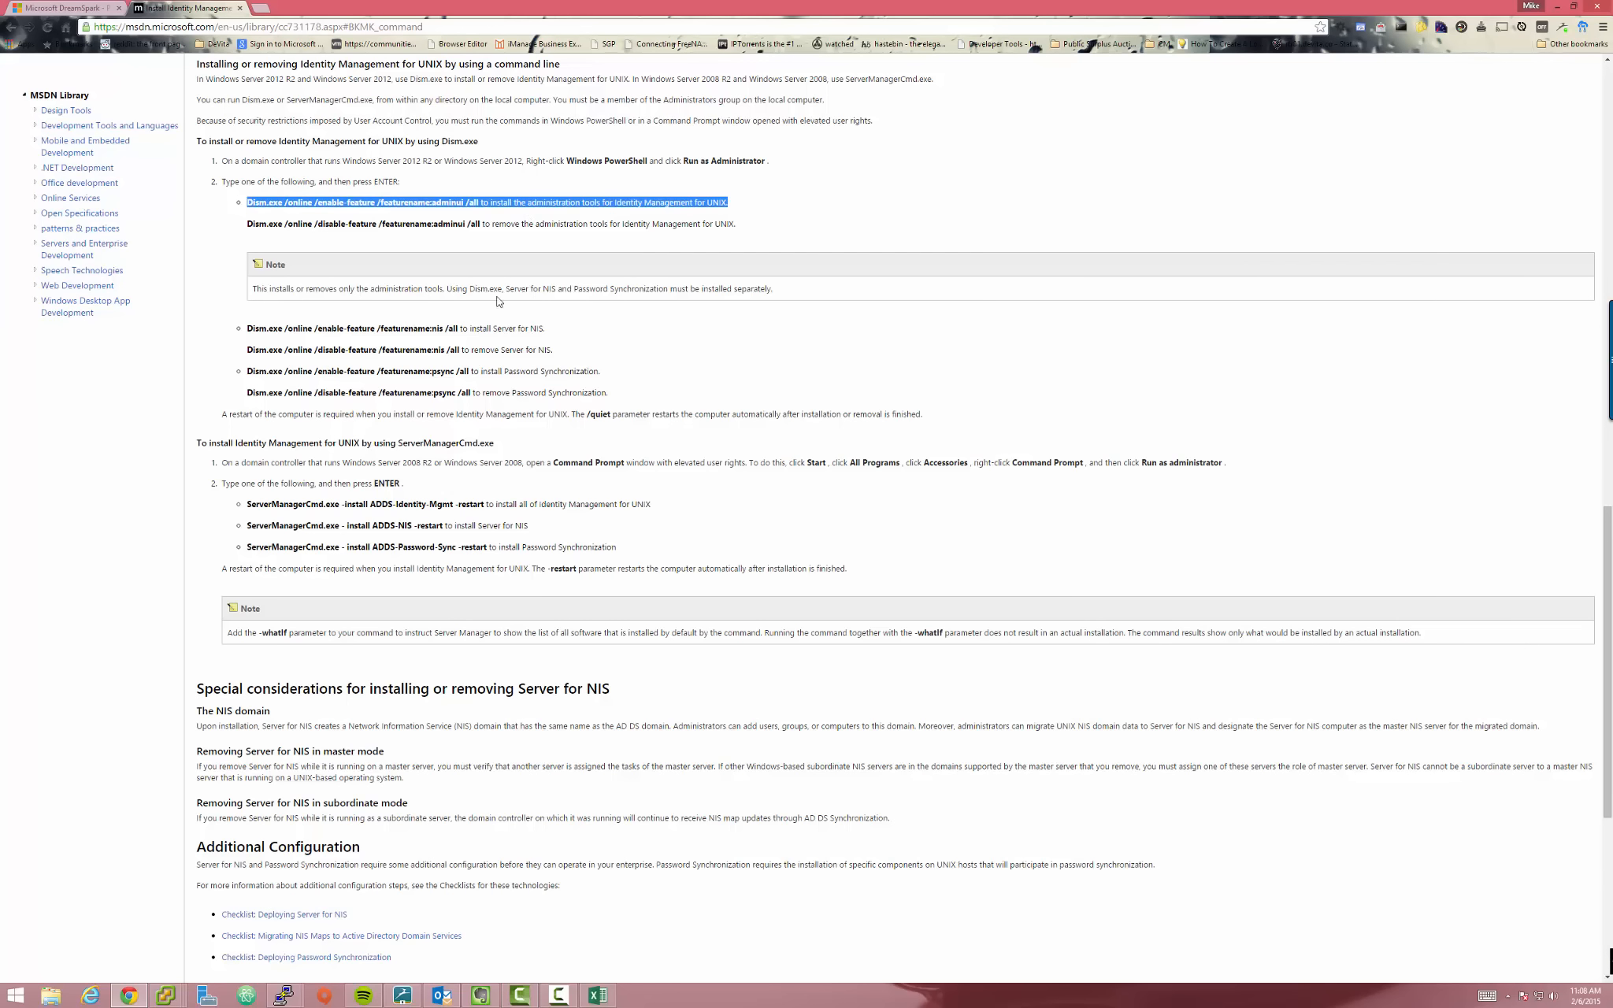
{"action": "left_click_drag", "start_coordinate": [458, 330], "coordinate": [301, 332]}
{"action": "left_click_drag", "start_coordinate": [479, 372], "coordinate": [245, 372]}
{"action": "left_click", "coordinate": [595, 368]}
{"action": "key", "text": "alt+Tab"}
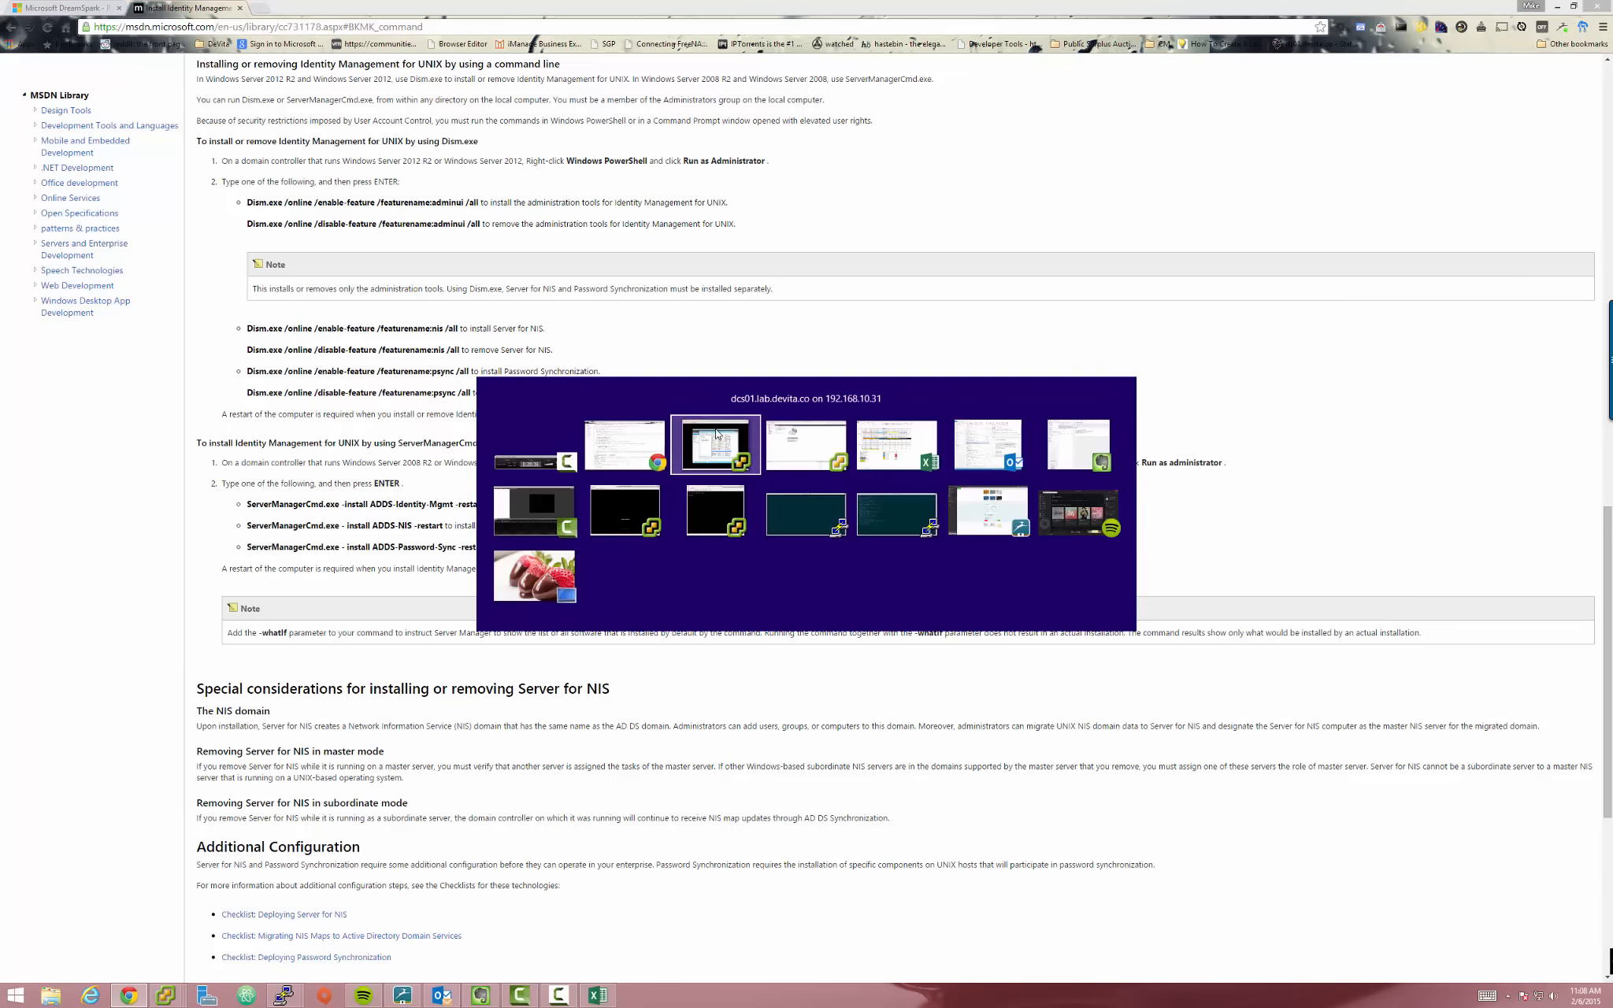
In PowerShell, run dism.exe to enable the adminui feature, declining the restart
{"action": "left_click", "coordinate": [819, 633]}
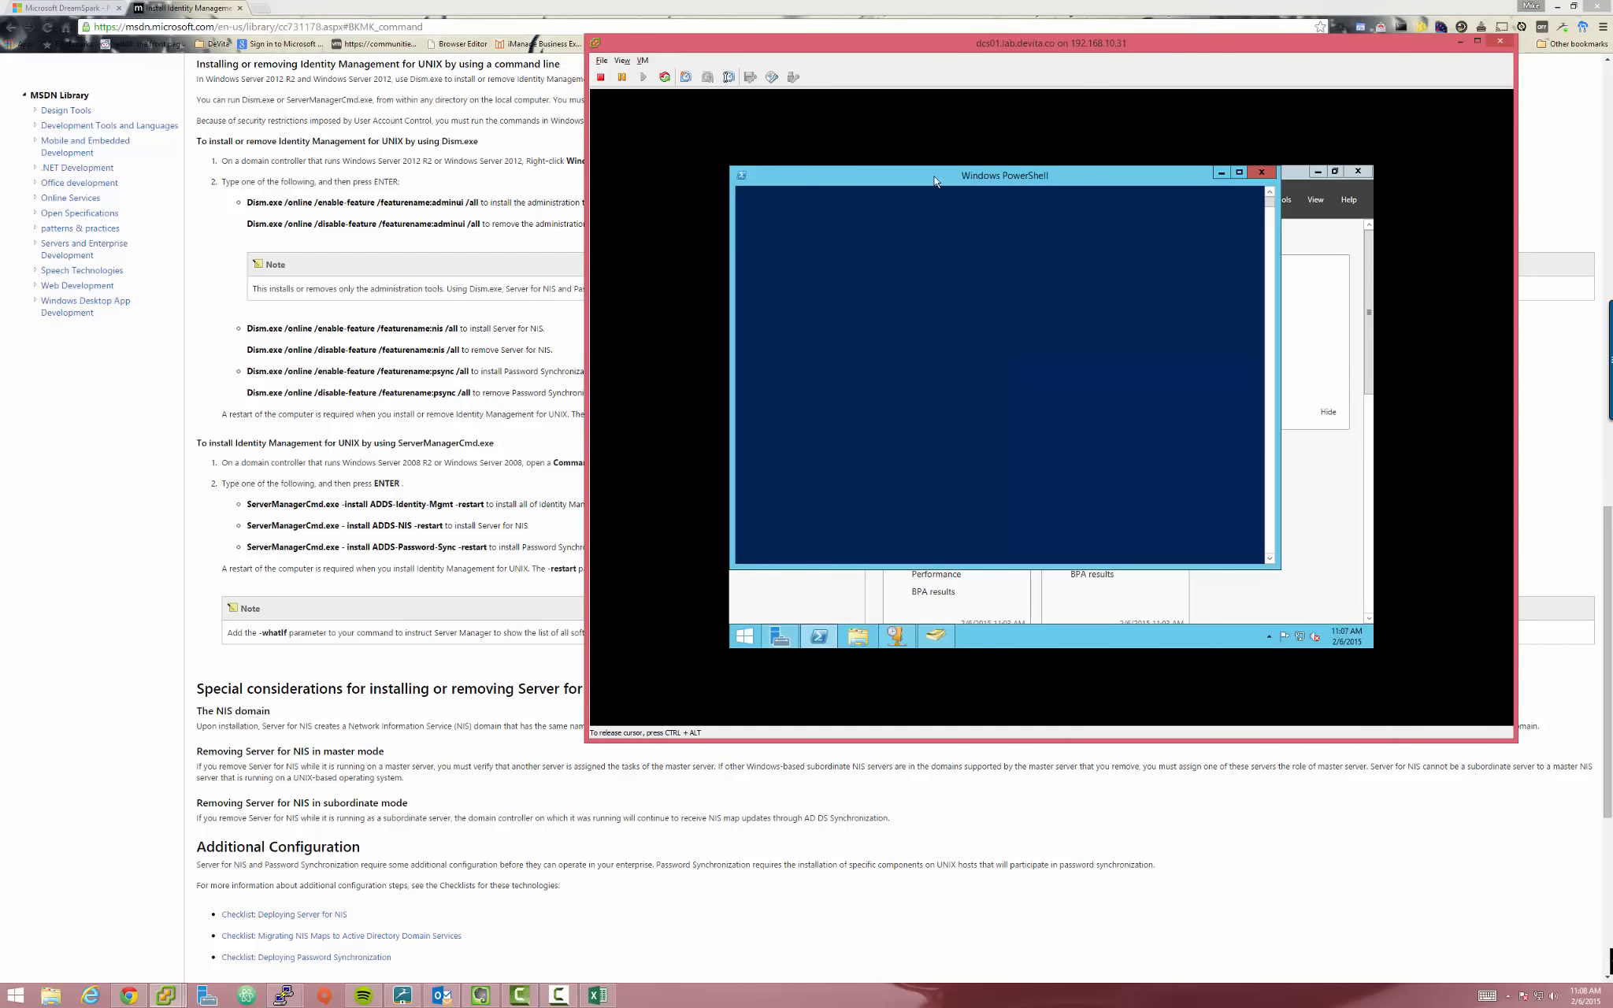
{"action": "left_click_drag", "start_coordinate": [838, 50], "coordinate": [799, 178]}
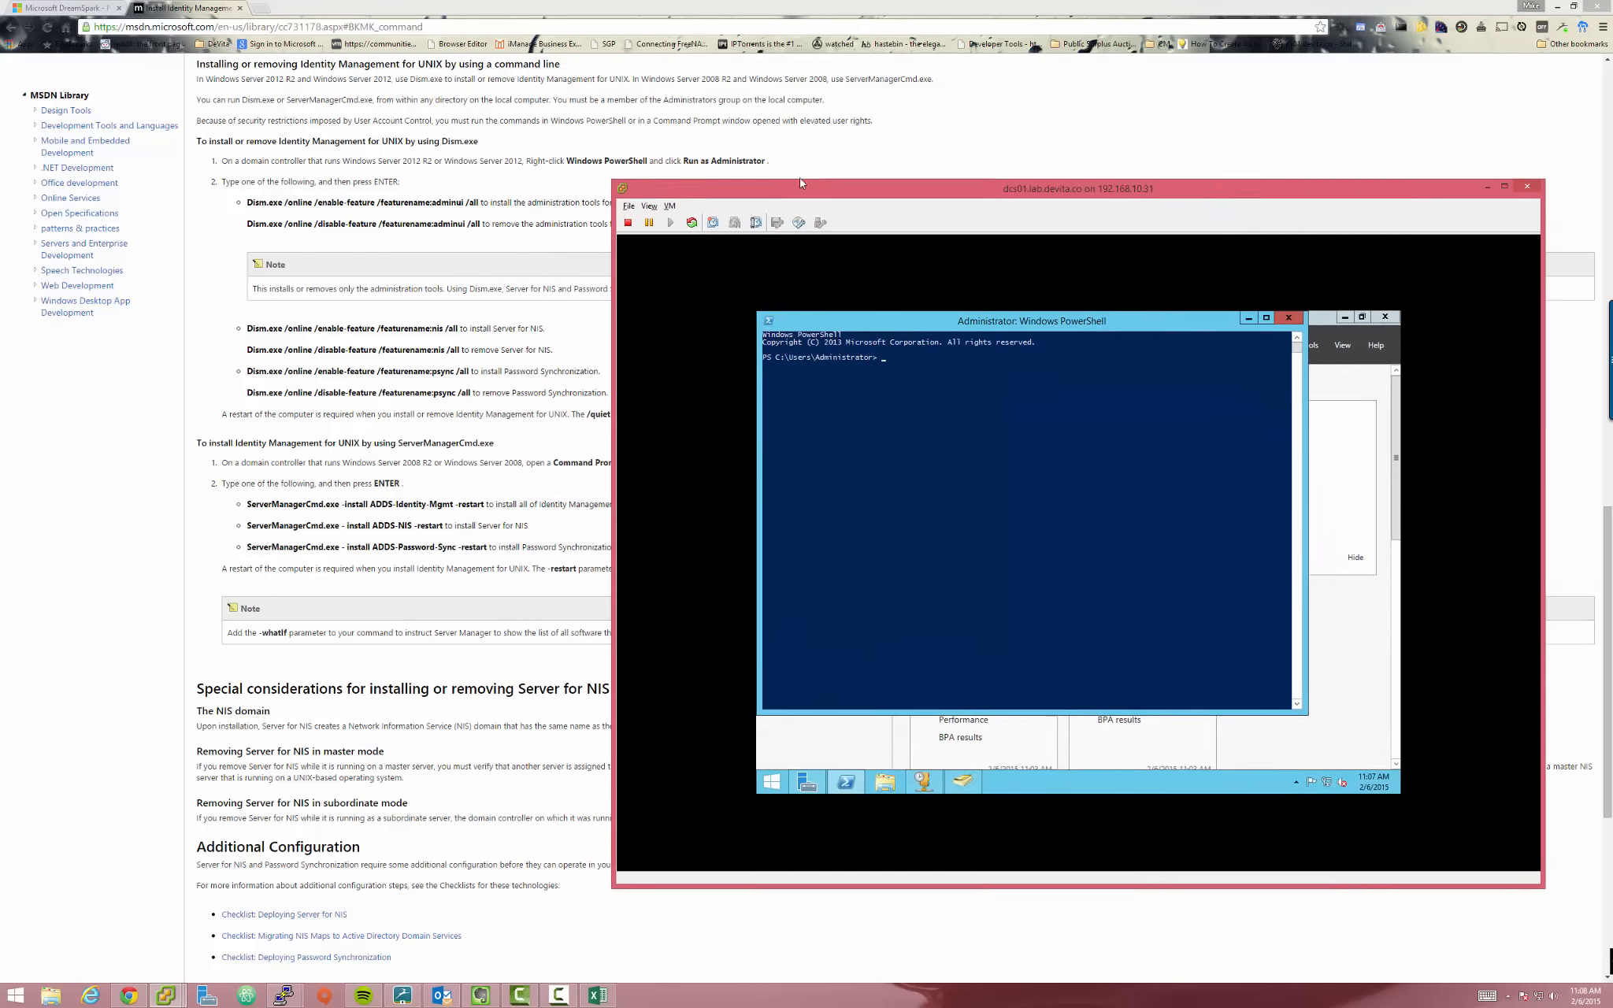
{"action": "left_click", "coordinate": [828, 433]}
{"action": "type", "text": "d"}
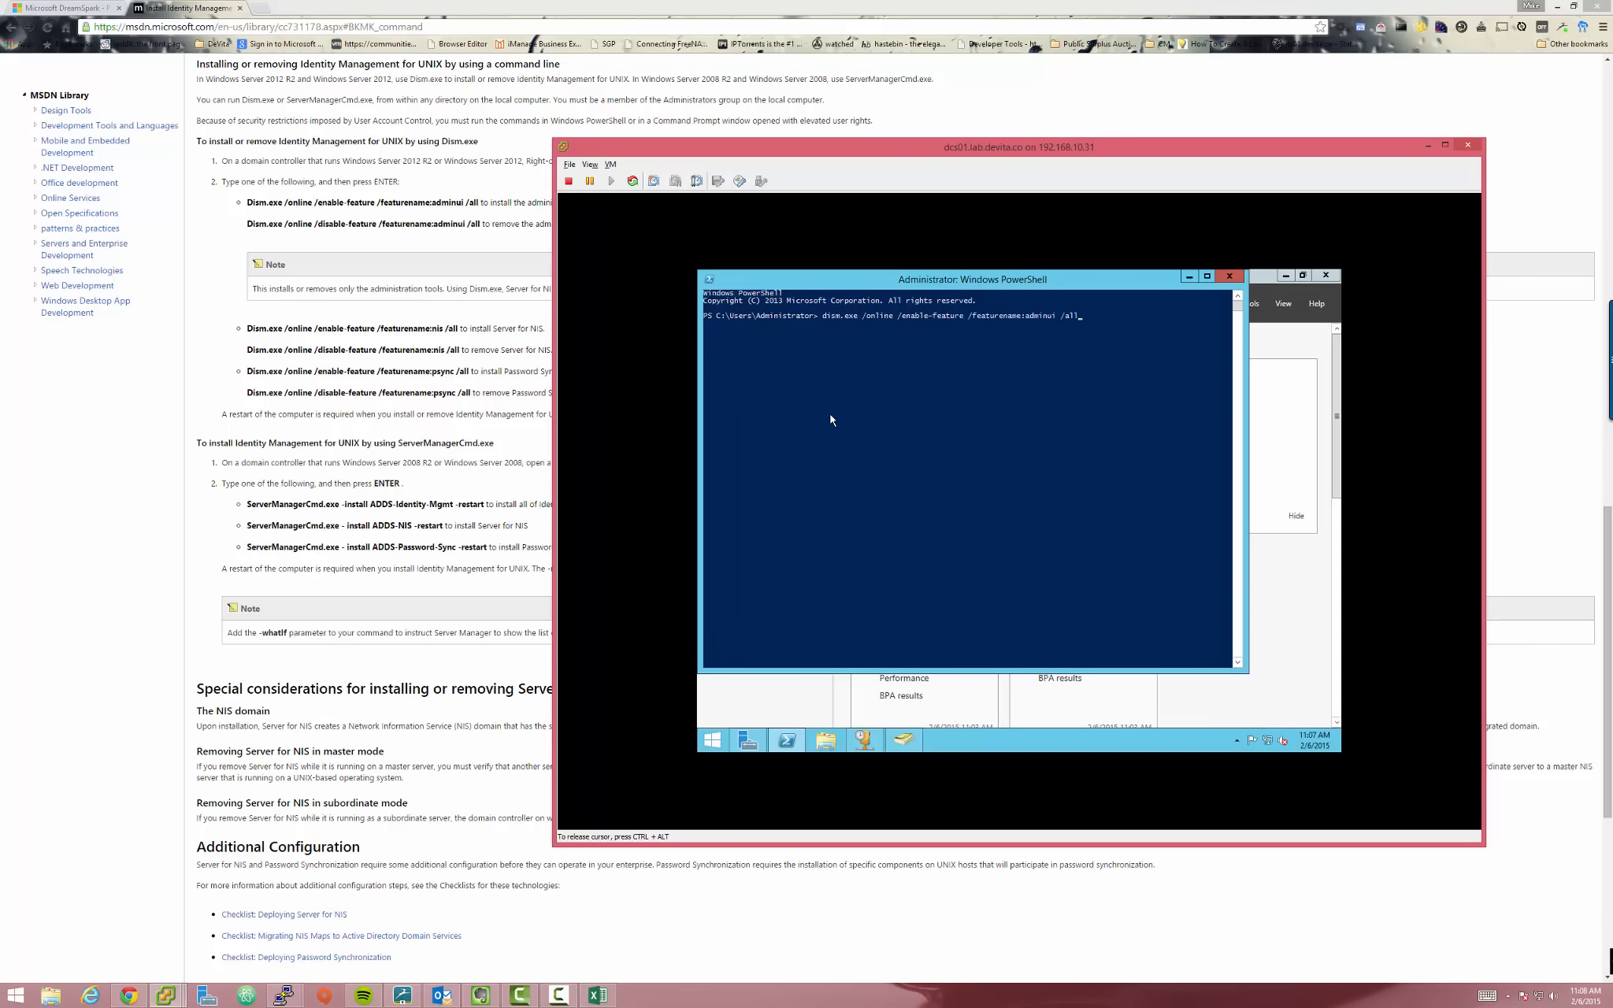
{"action": "key", "text": "Return"}
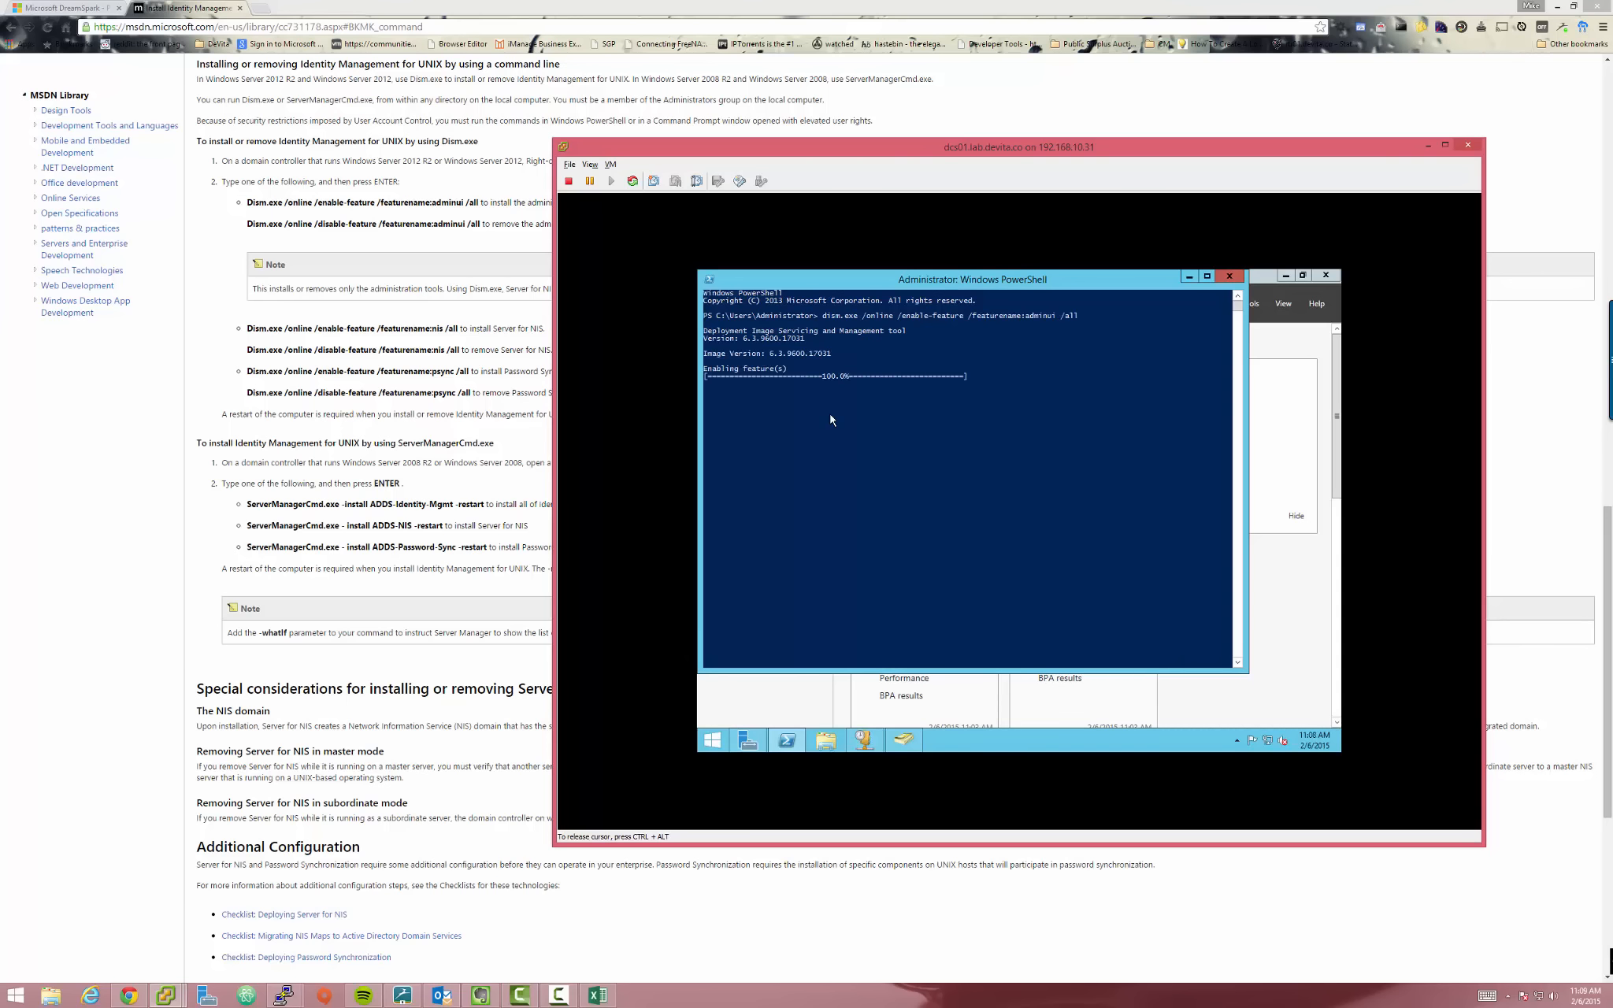
{"action": "type", "text": "n"}
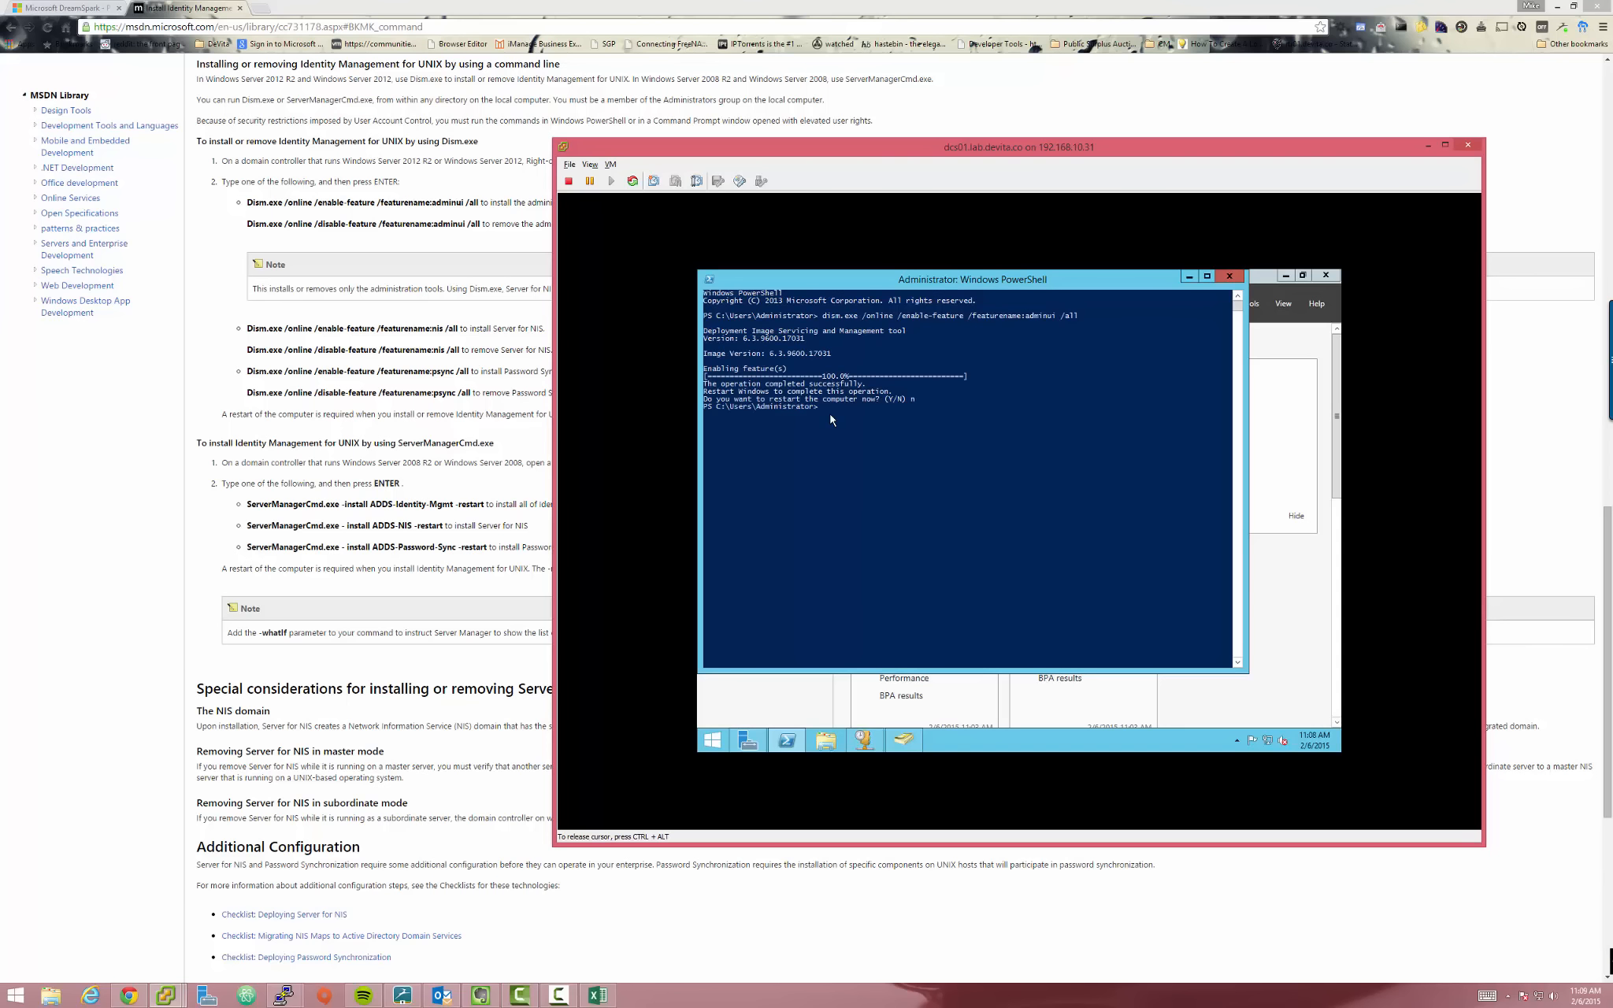
{"action": "key", "text": "Return"}
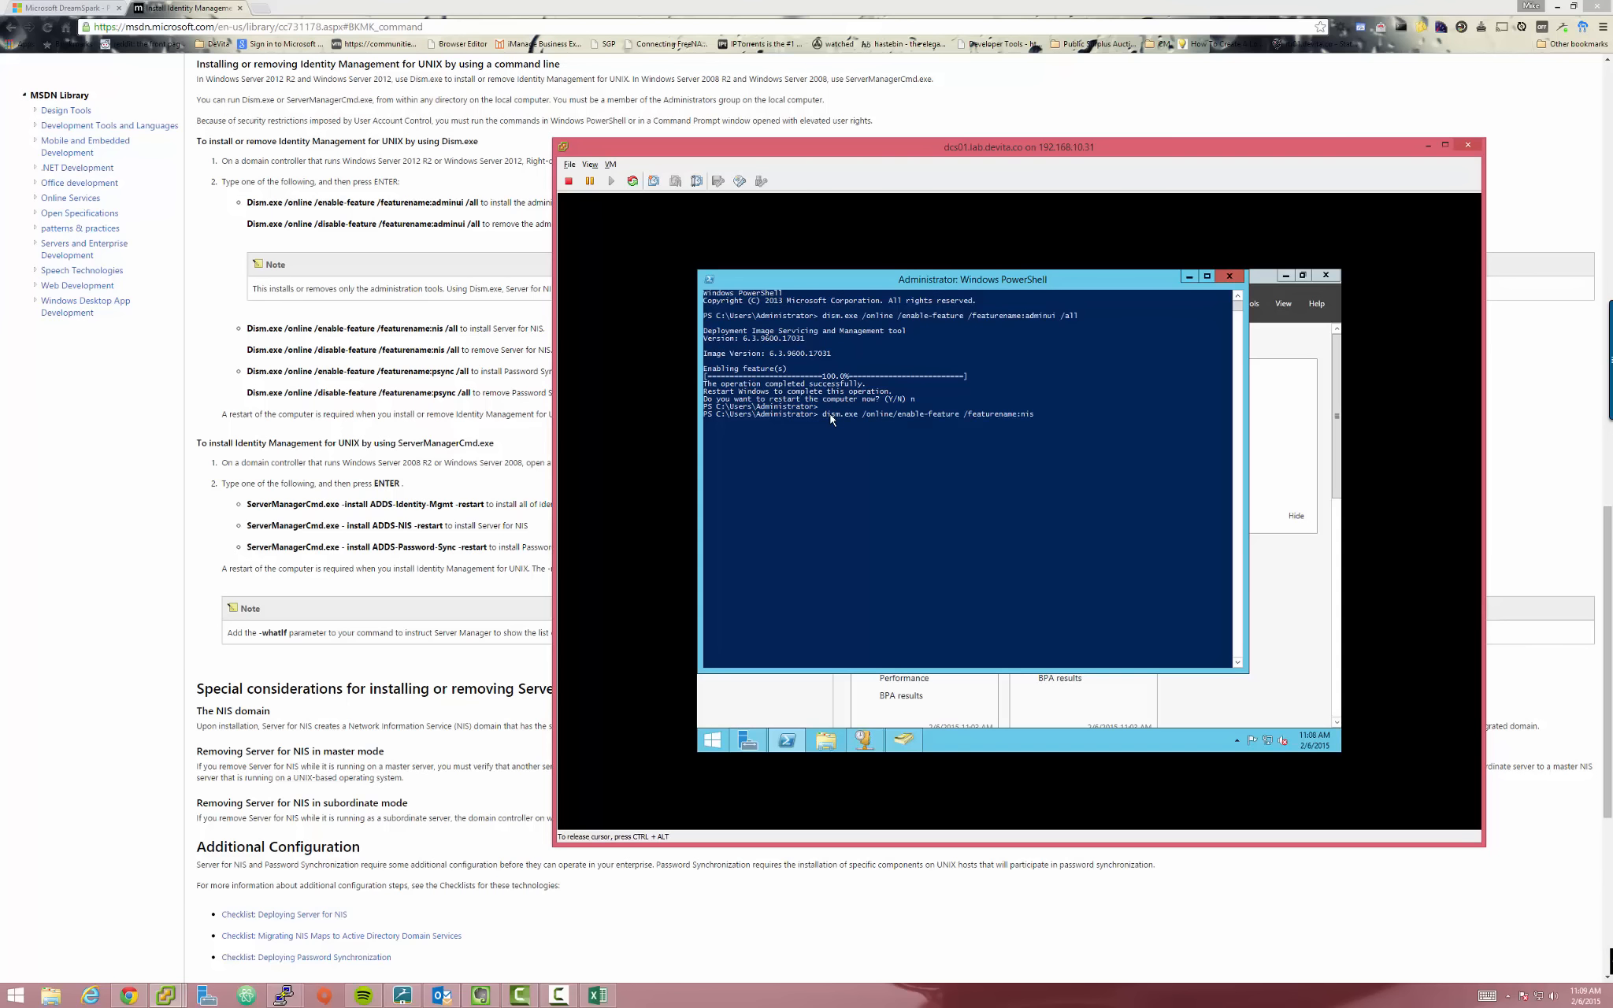
Enable the nis and psync features with dism.exe, answering y to restart the server
{"action": "type", "text": "ll"}
{"action": "key", "text": "Return"}
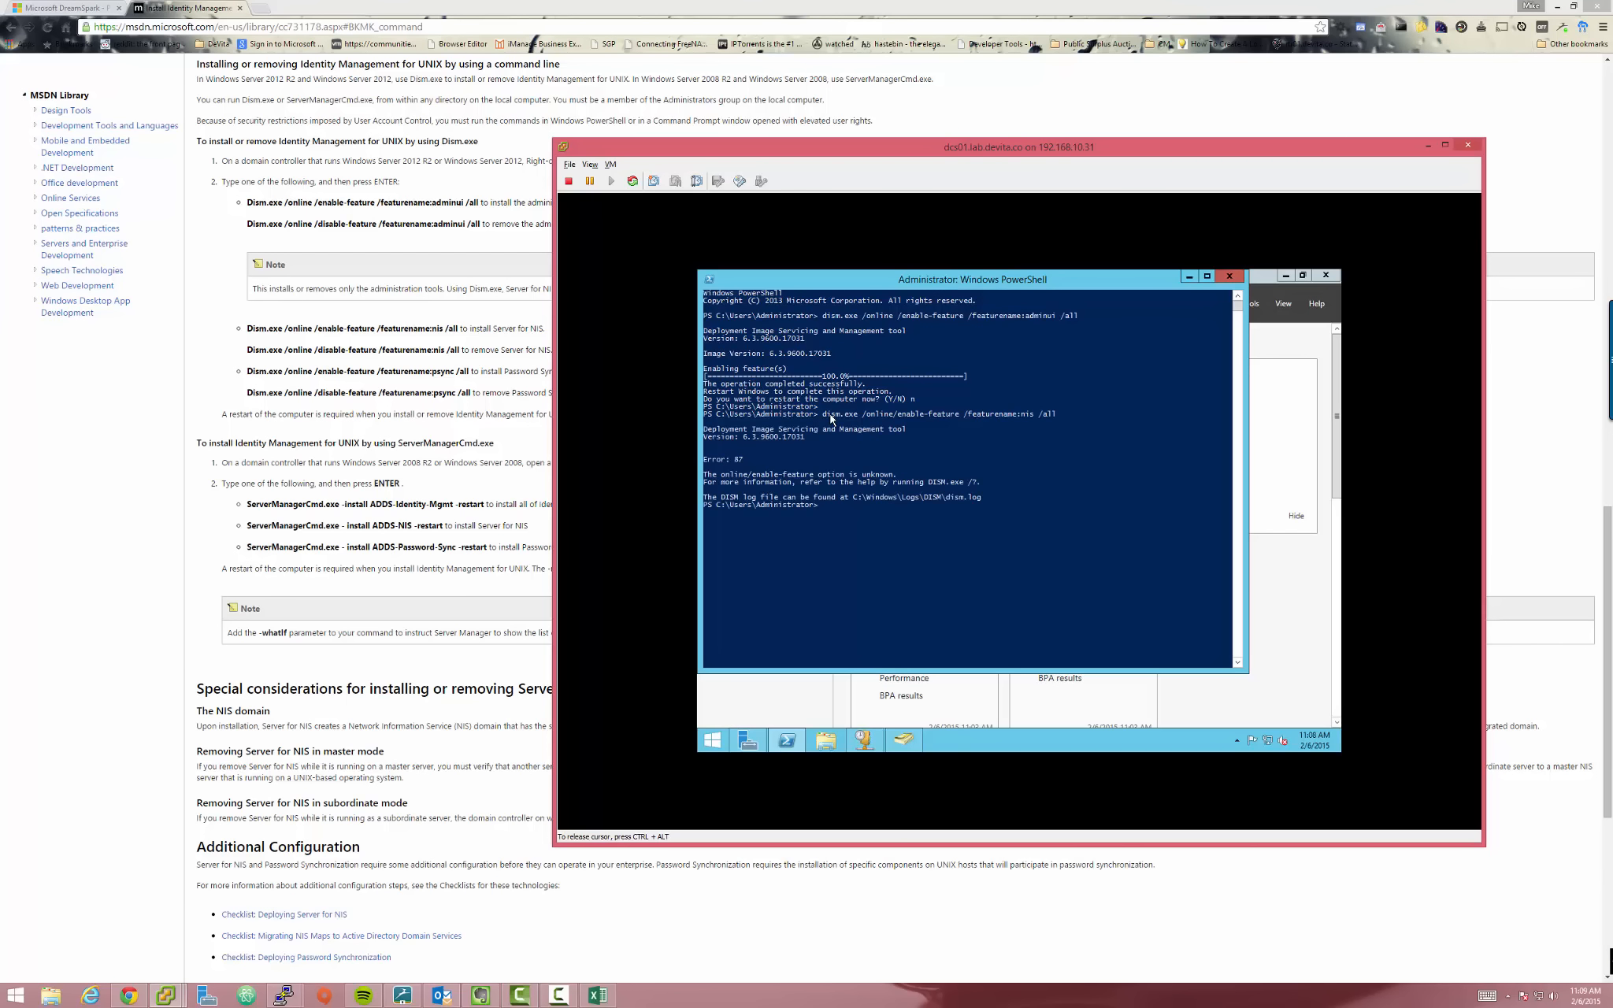
{"action": "key", "text": "Up"}
{"action": "key", "text": "Return"}
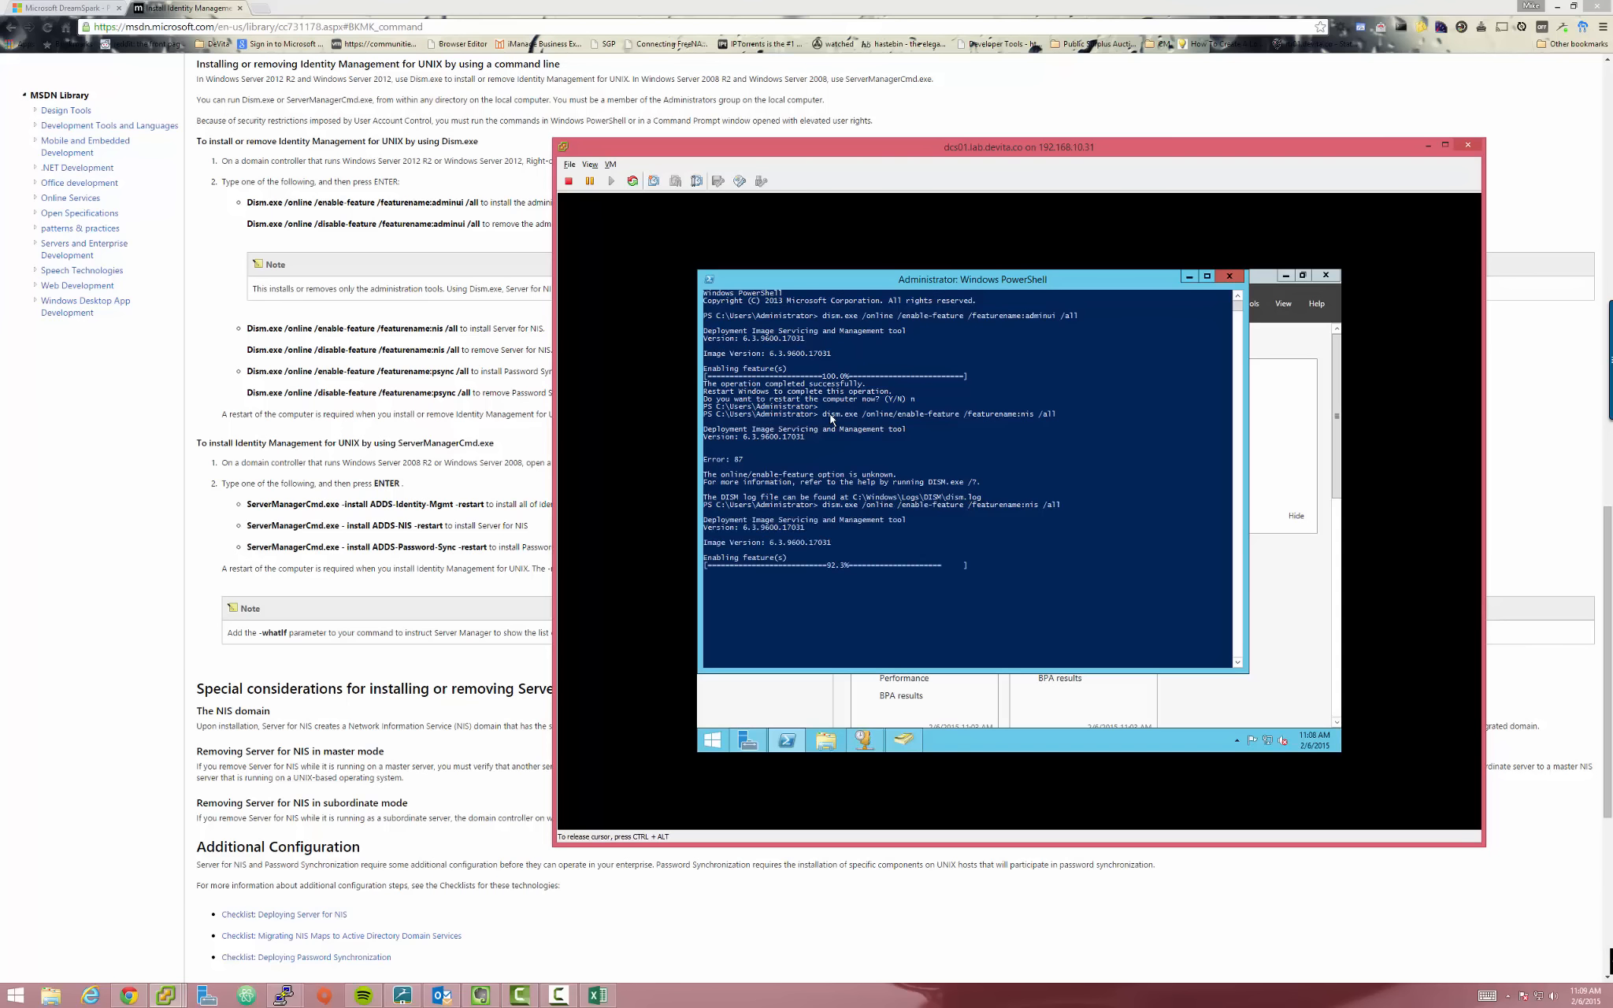
{"action": "key", "text": "n"}
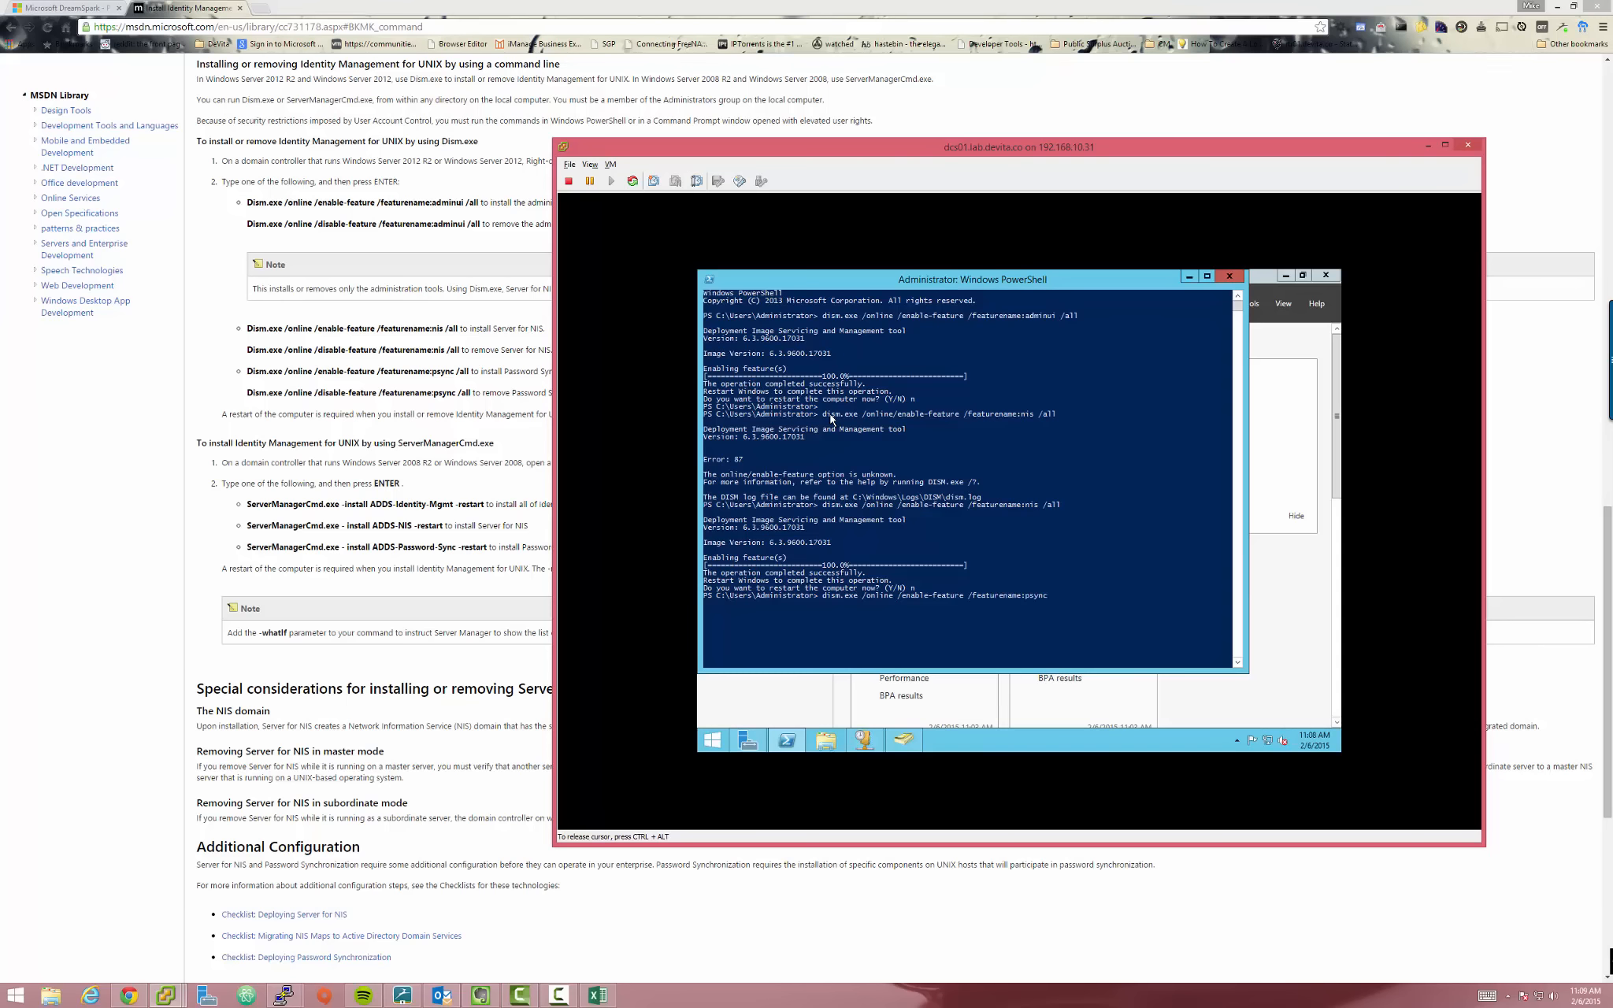
{"action": "key", "text": "Return"}
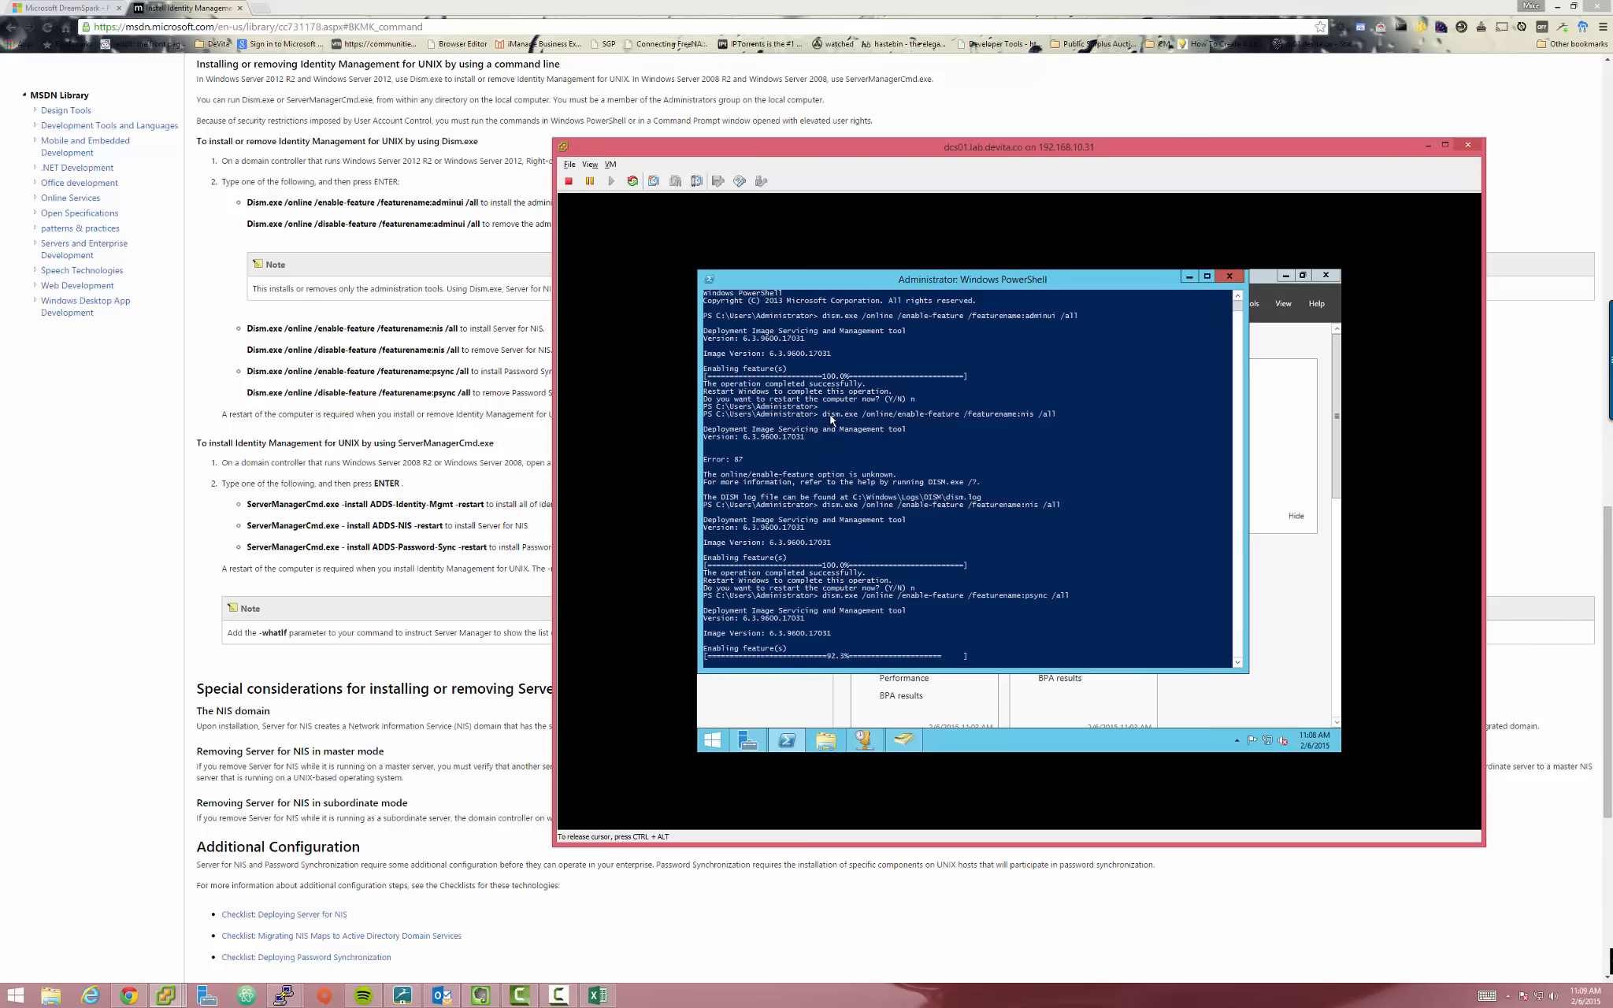
{"action": "type", "text": "y"}
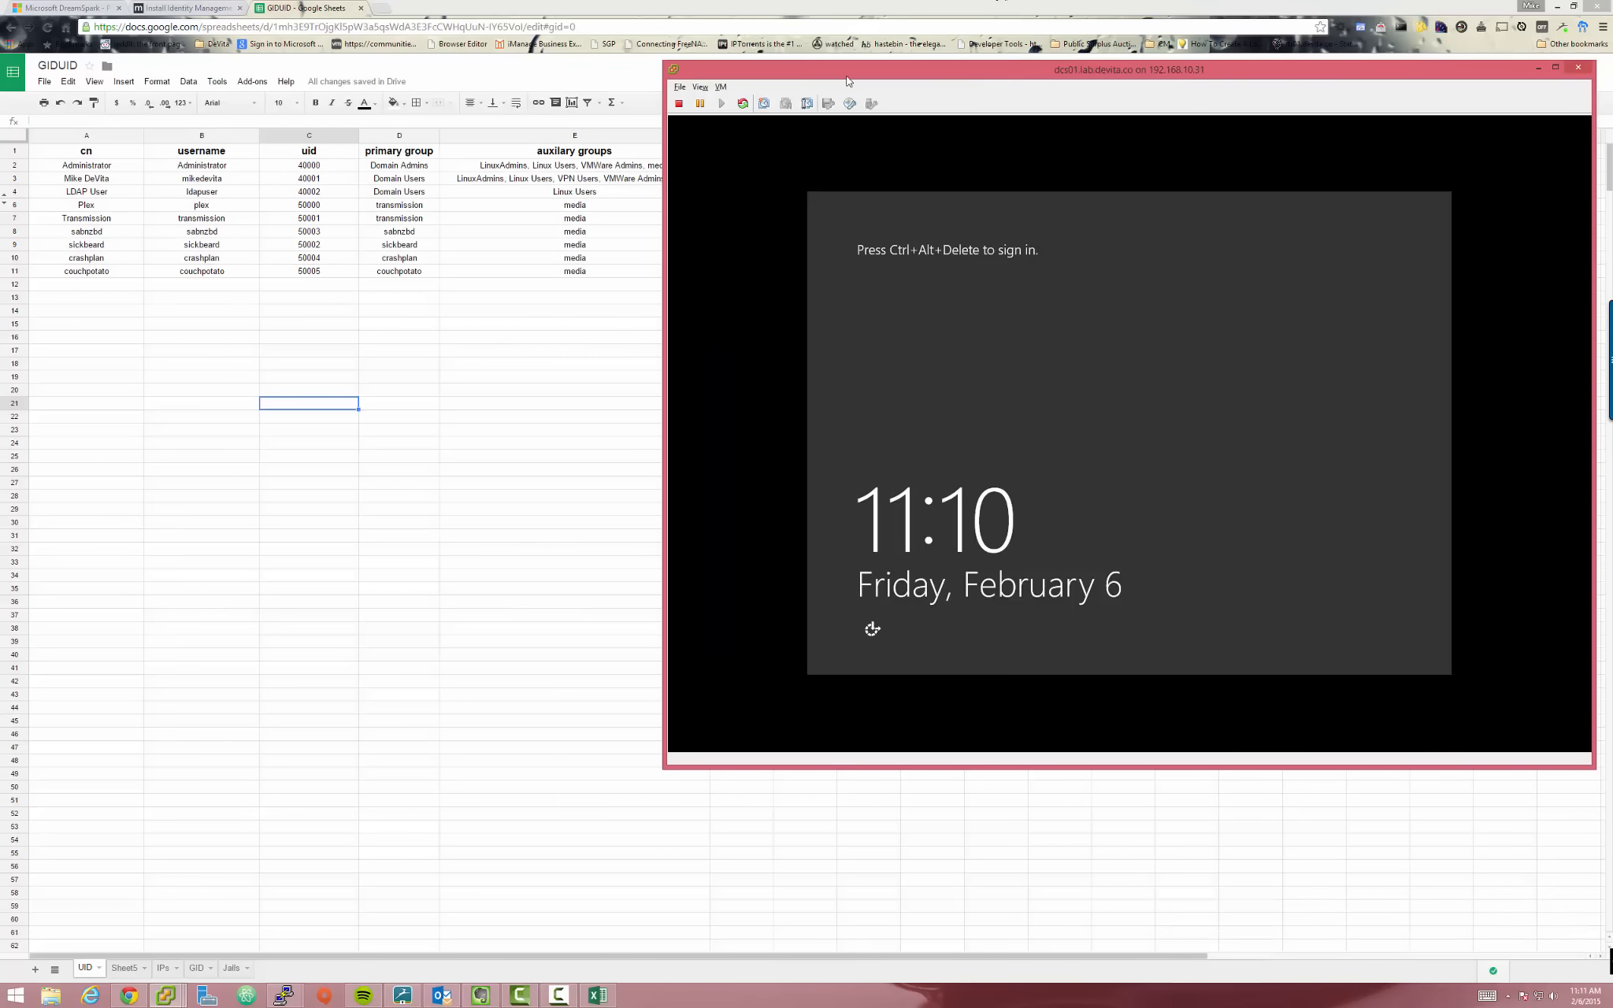
Move the console aside while dcs01 restarts, then bring up the GIDUID spreadsheet
{"action": "left_click_drag", "start_coordinate": [848, 82], "coordinate": [809, 197]}
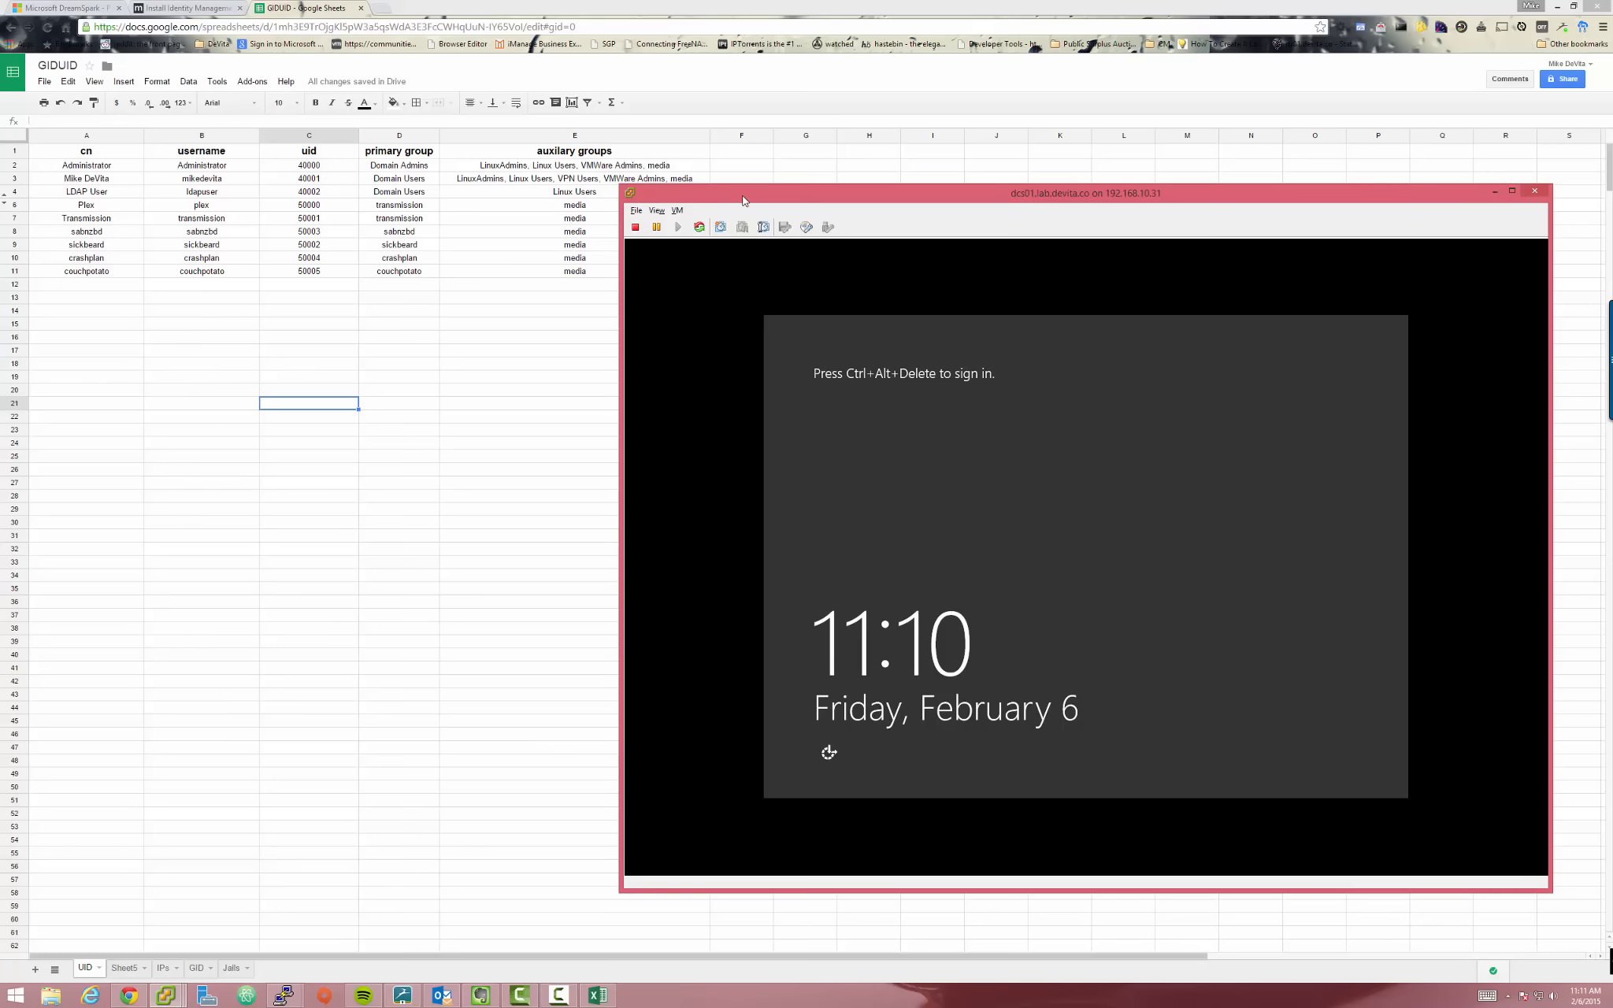
{"action": "left_click_drag", "start_coordinate": [743, 201], "coordinate": [644, 190]}
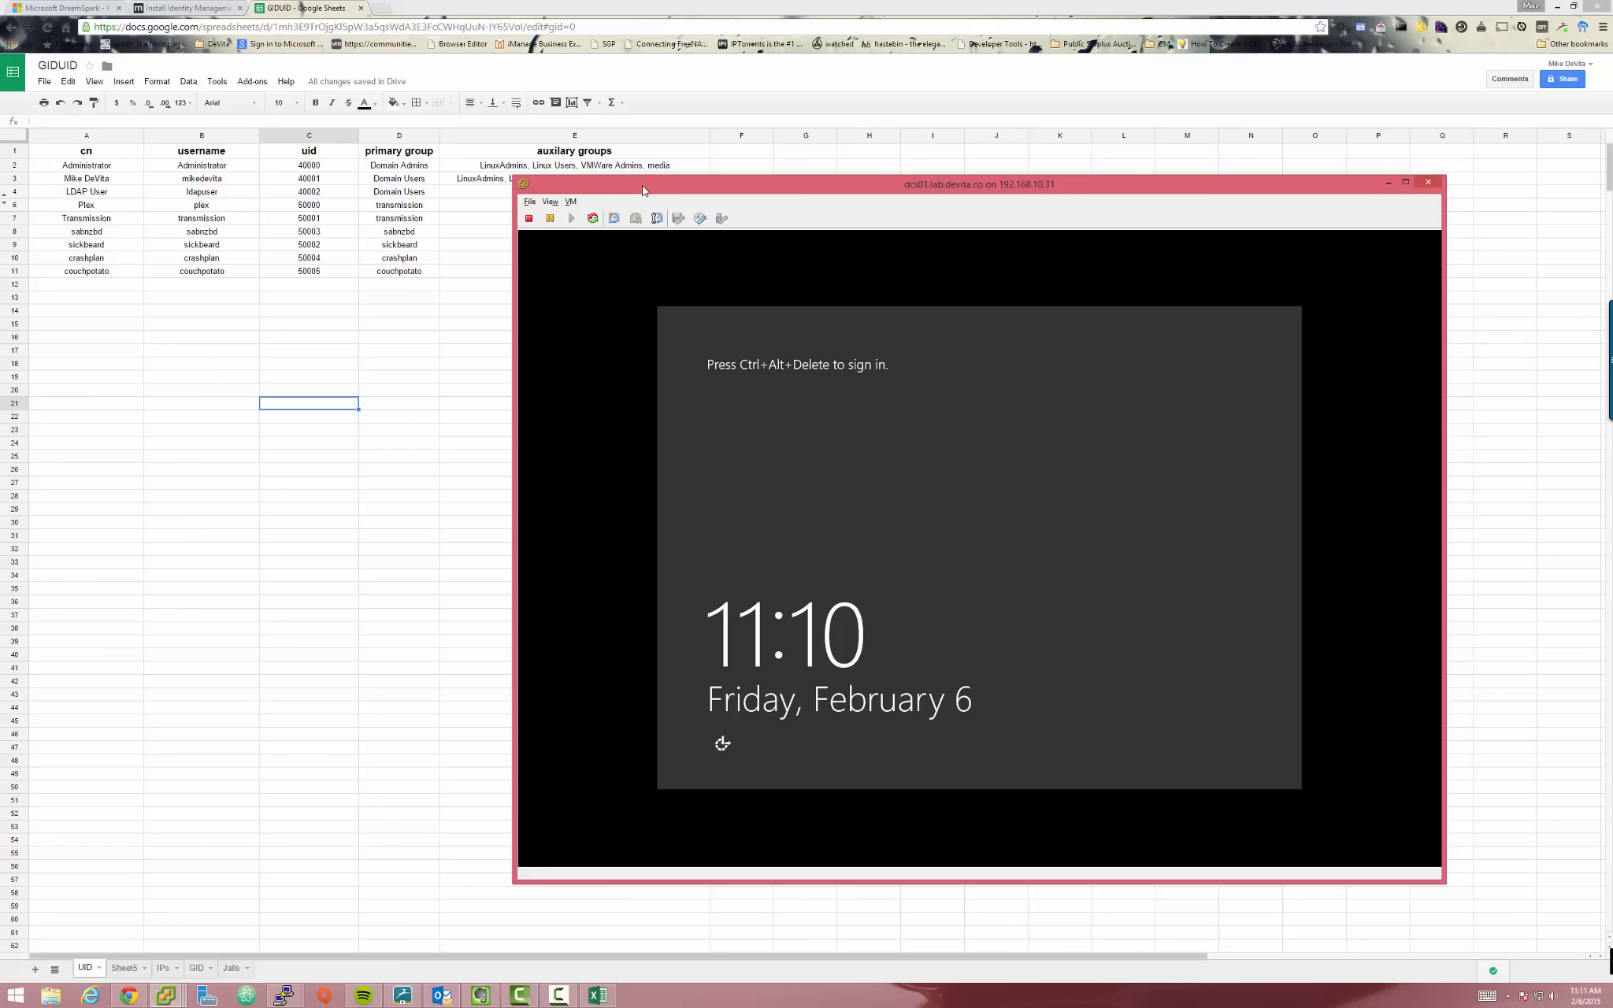
{"action": "left_click", "coordinate": [355, 246]}
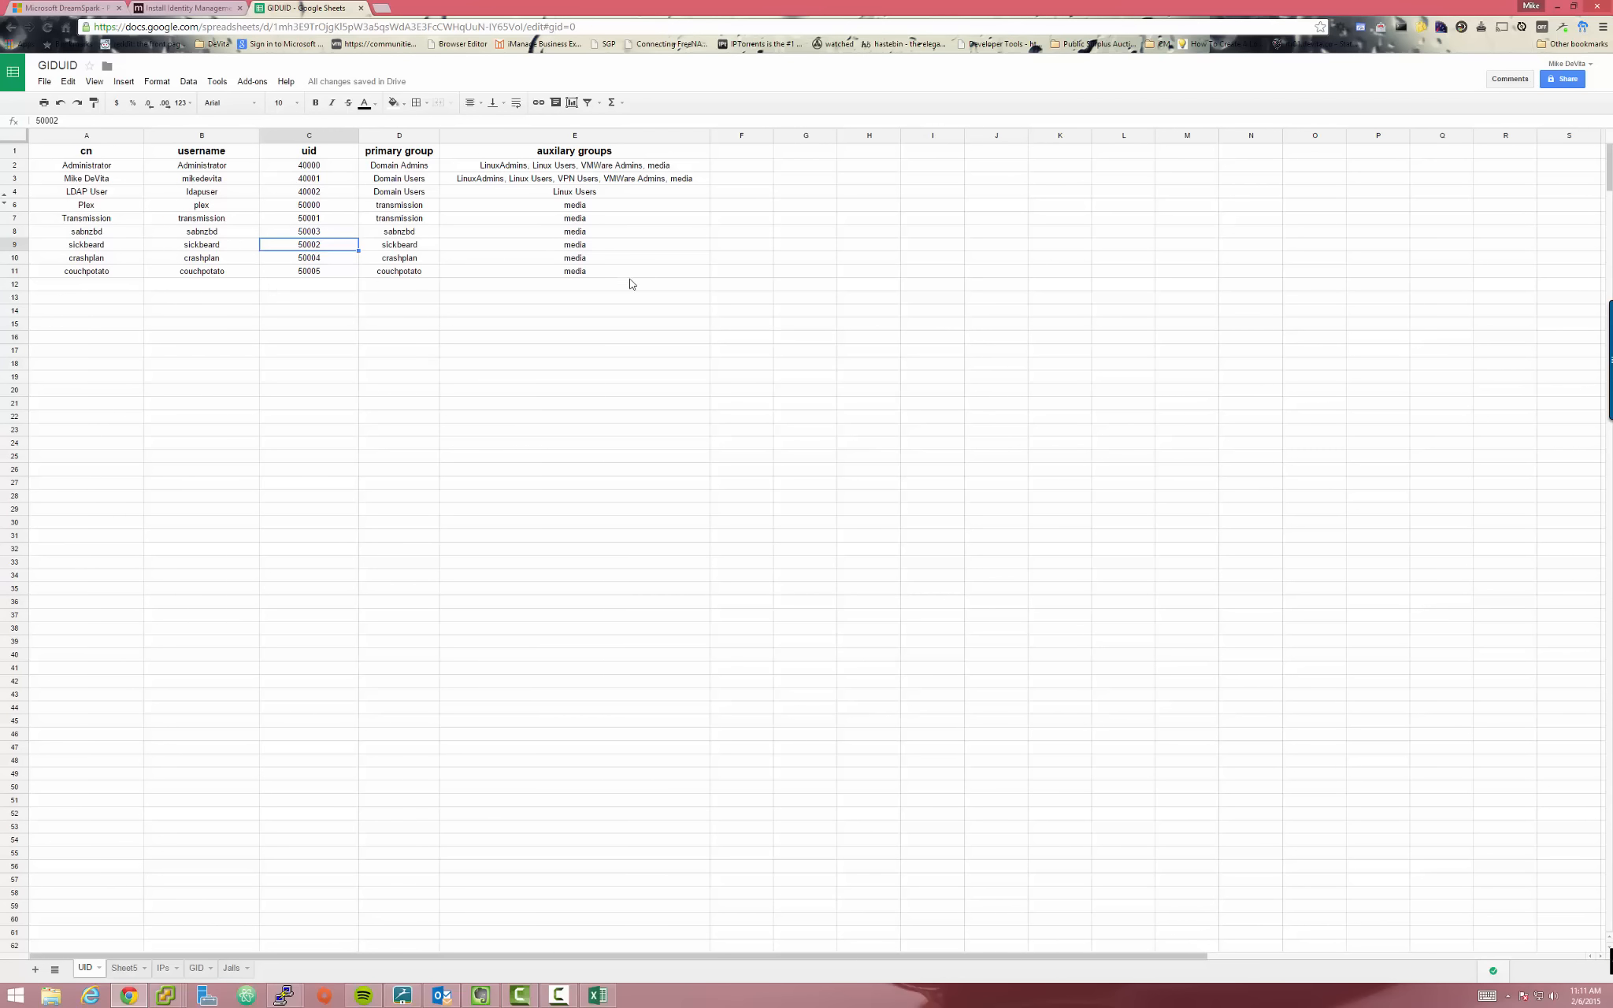
{"action": "left_click", "coordinate": [594, 473]}
{"action": "left_click", "coordinate": [447, 361]}
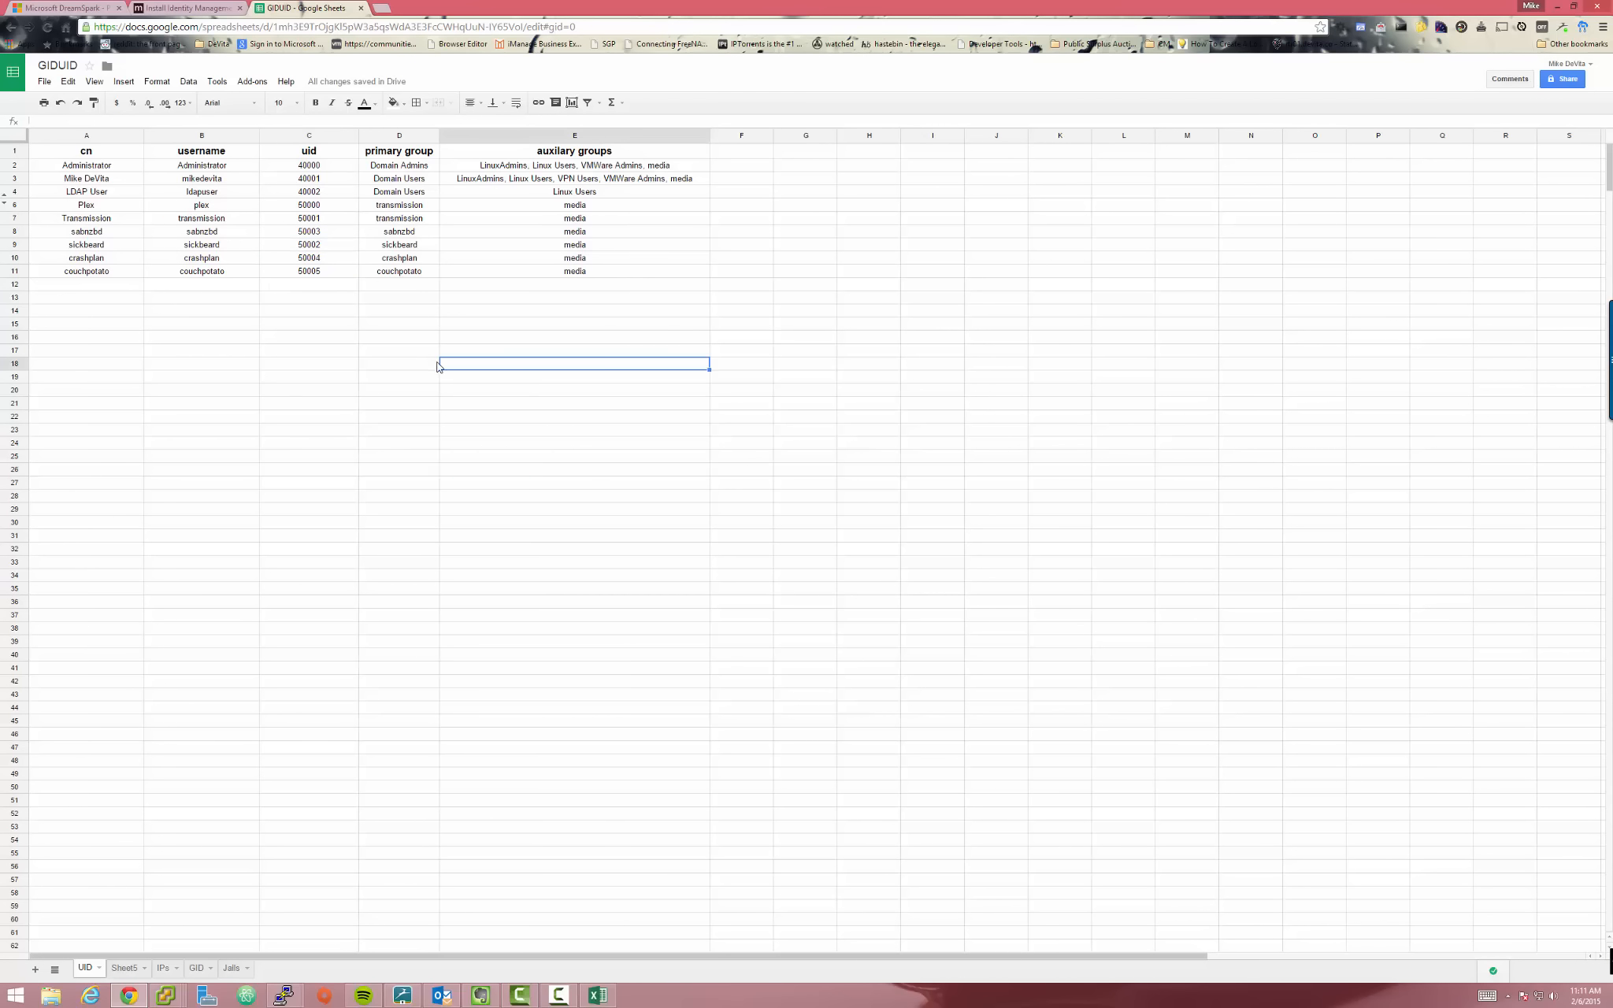
{"action": "key", "text": "Down"}
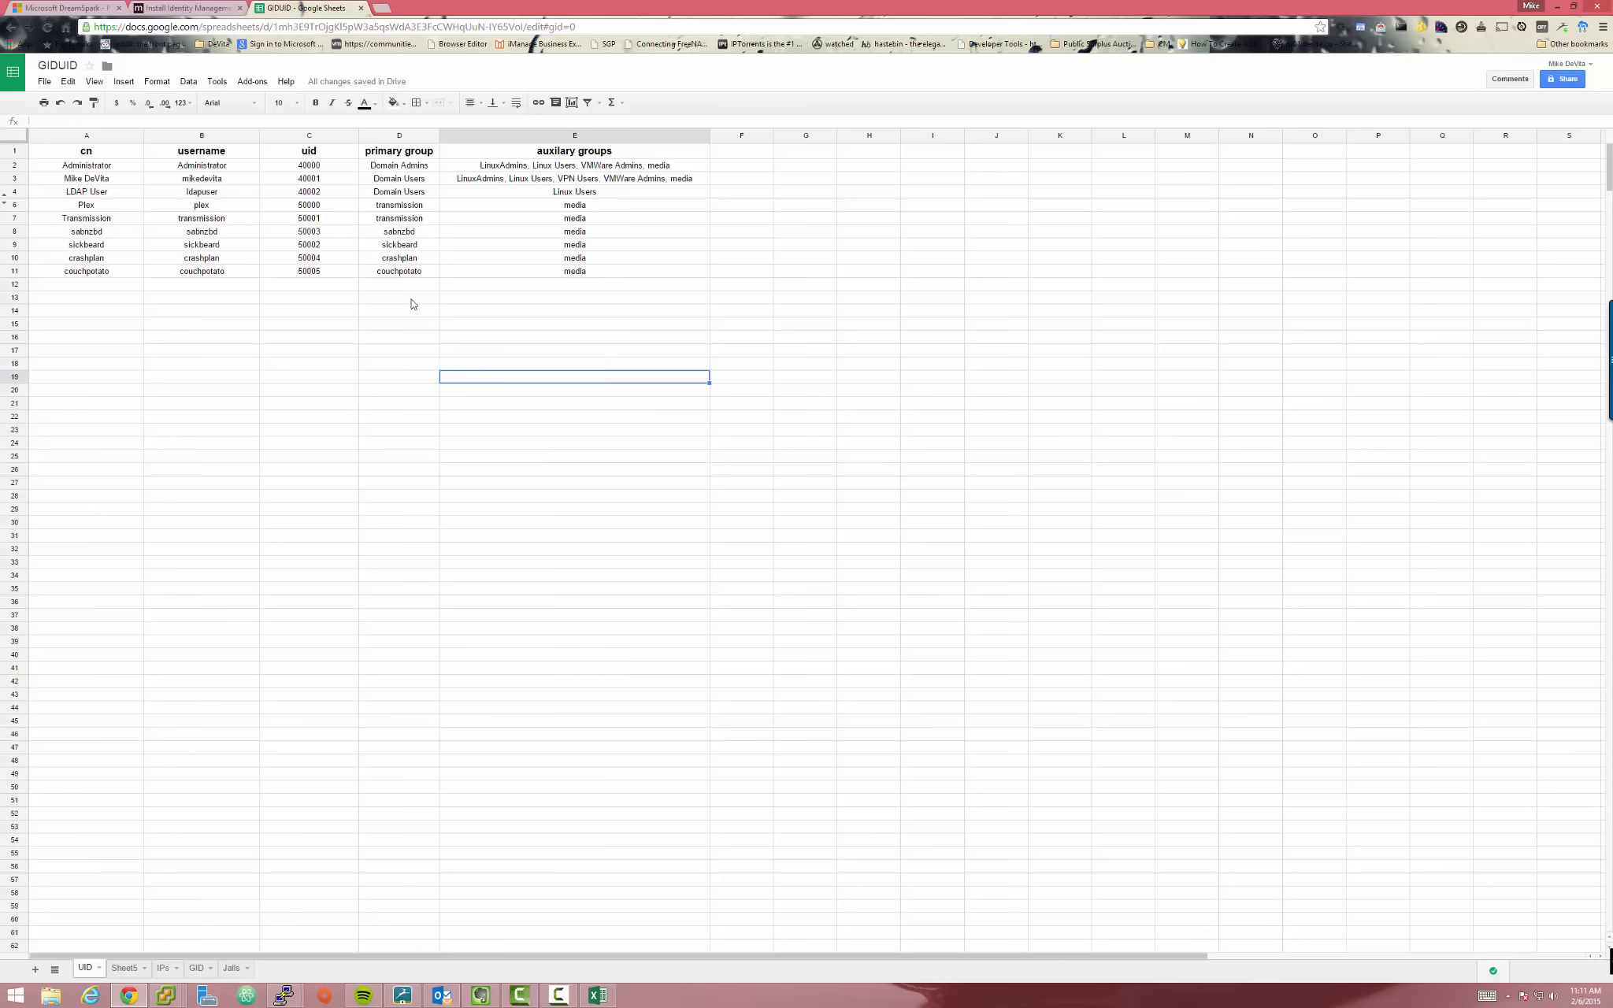
{"action": "left_click", "coordinate": [335, 138]}
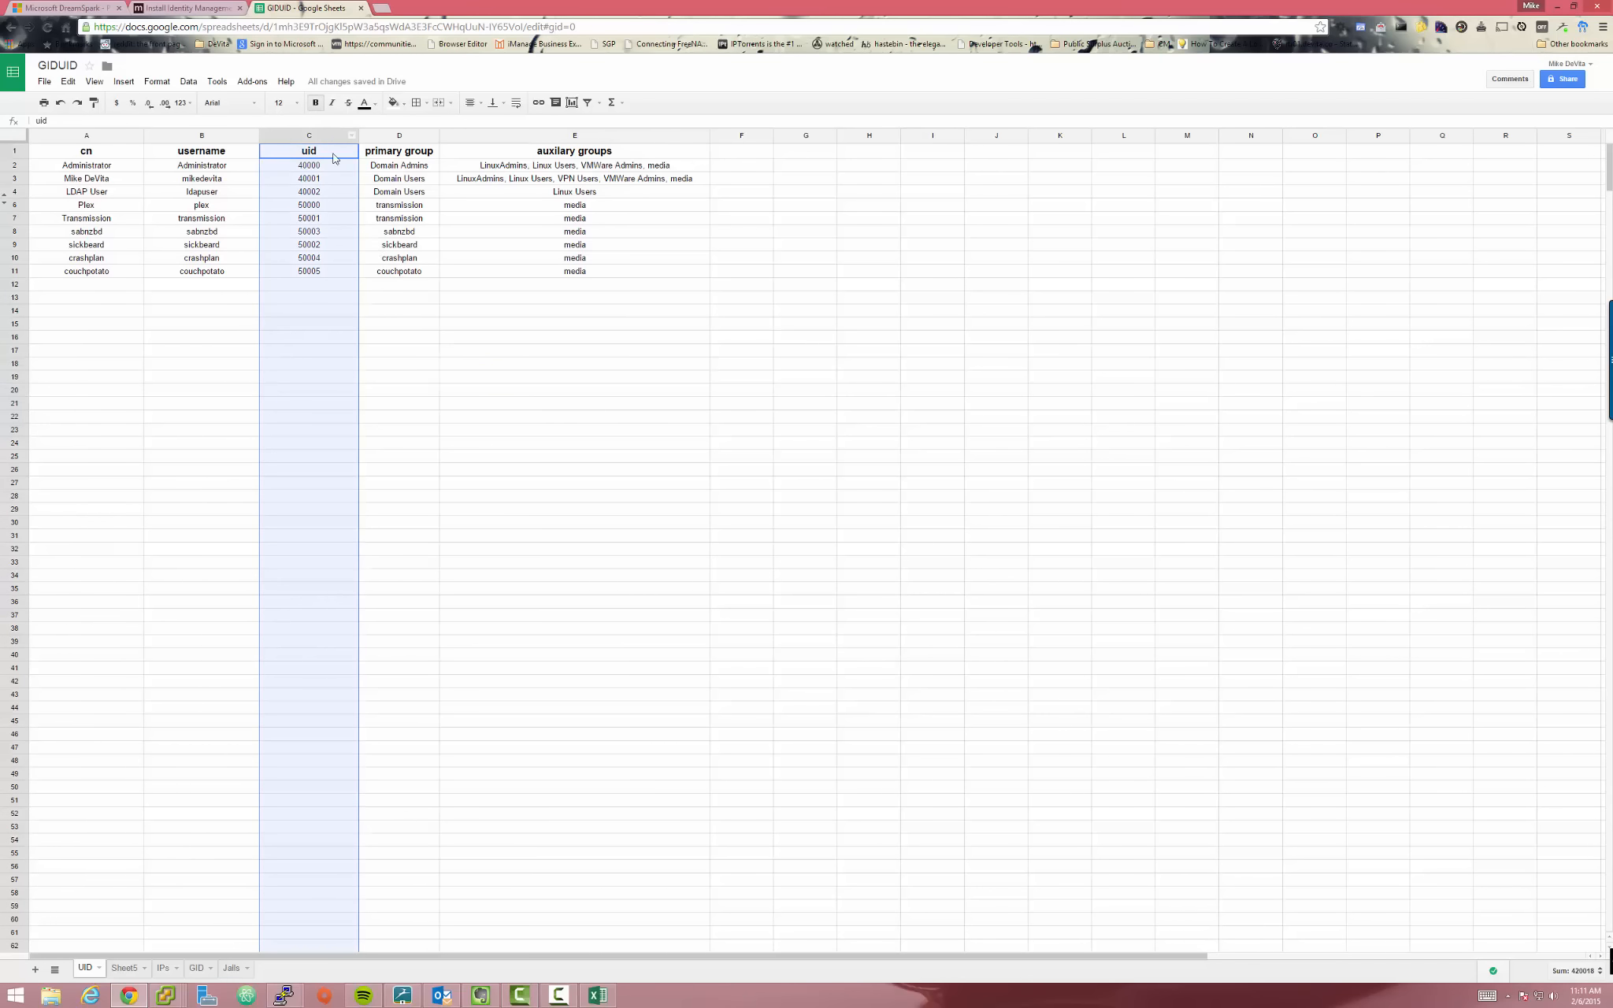
{"action": "key", "text": "alt+Tab"}
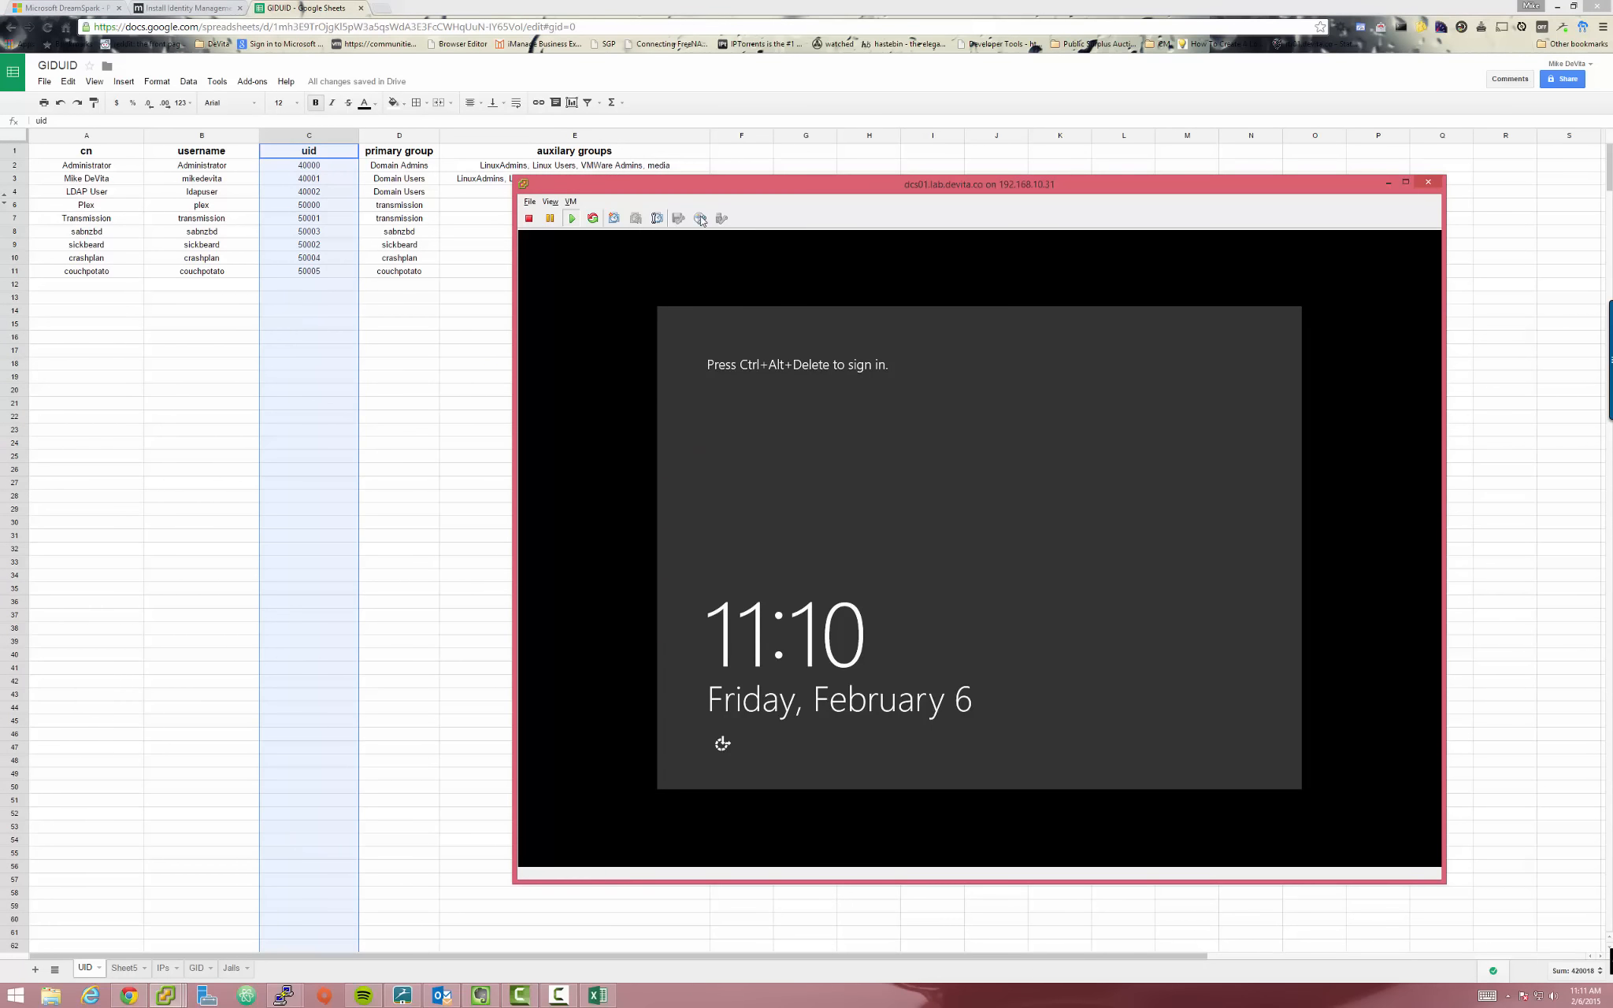
{"action": "left_click_drag", "start_coordinate": [701, 191], "coordinate": [679, 208]}
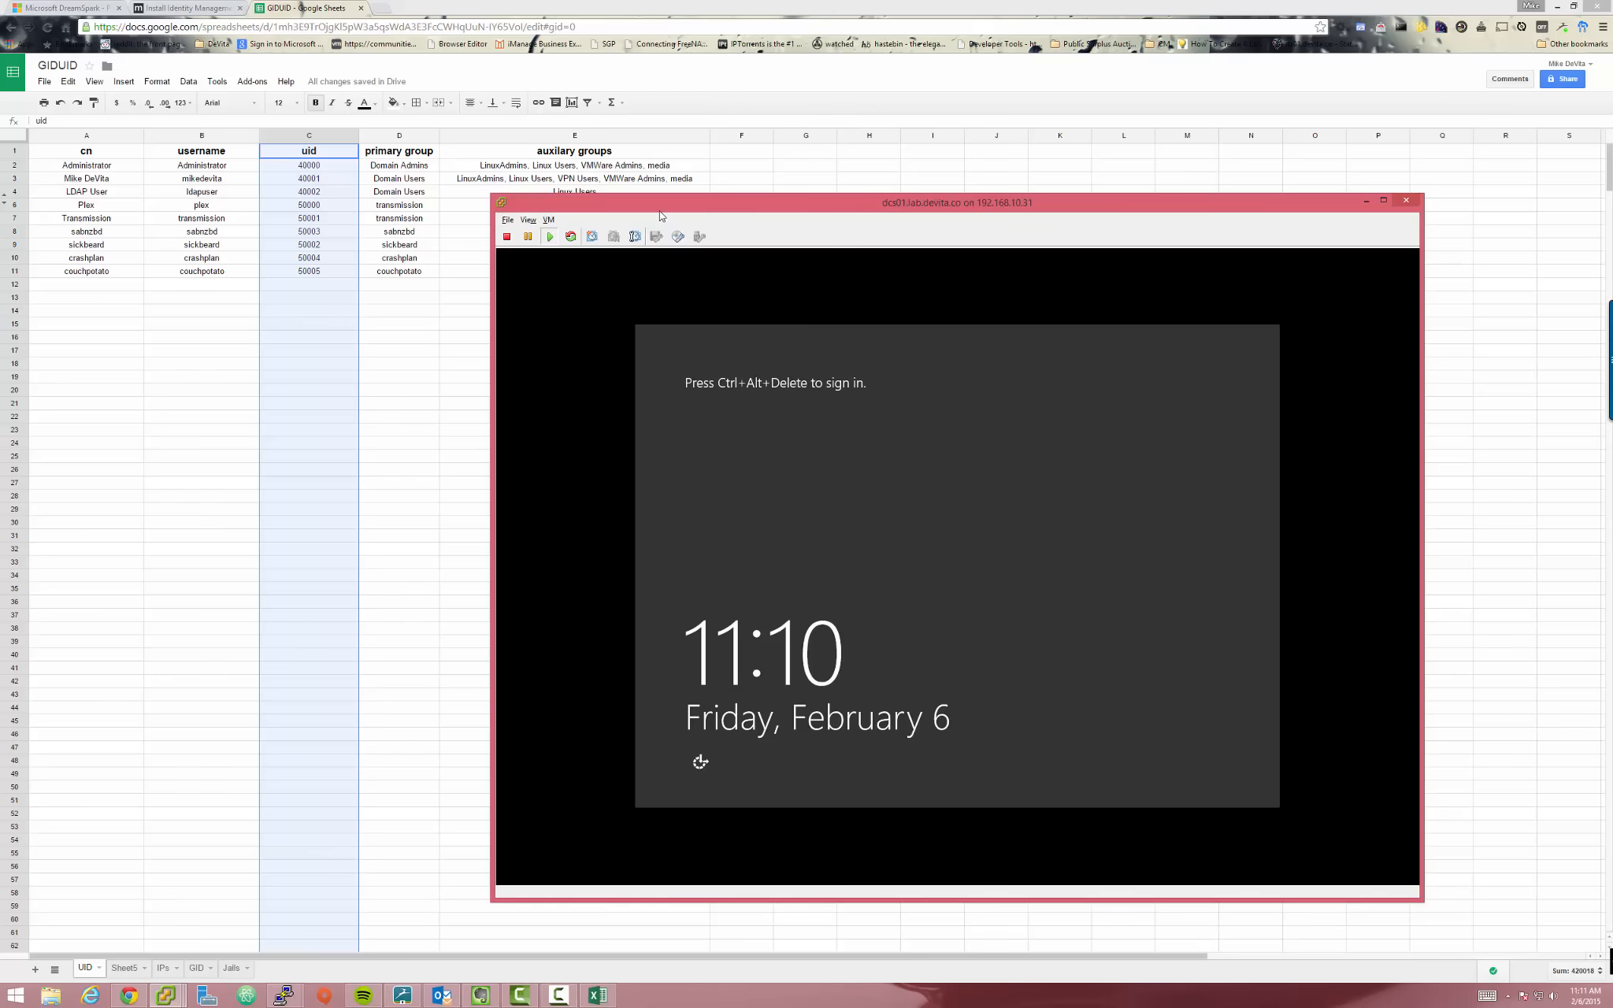
{"action": "left_click_drag", "start_coordinate": [661, 209], "coordinate": [727, 178]}
{"action": "left_click", "coordinate": [661, 307]}
{"action": "key", "text": "ctrl+alt"}
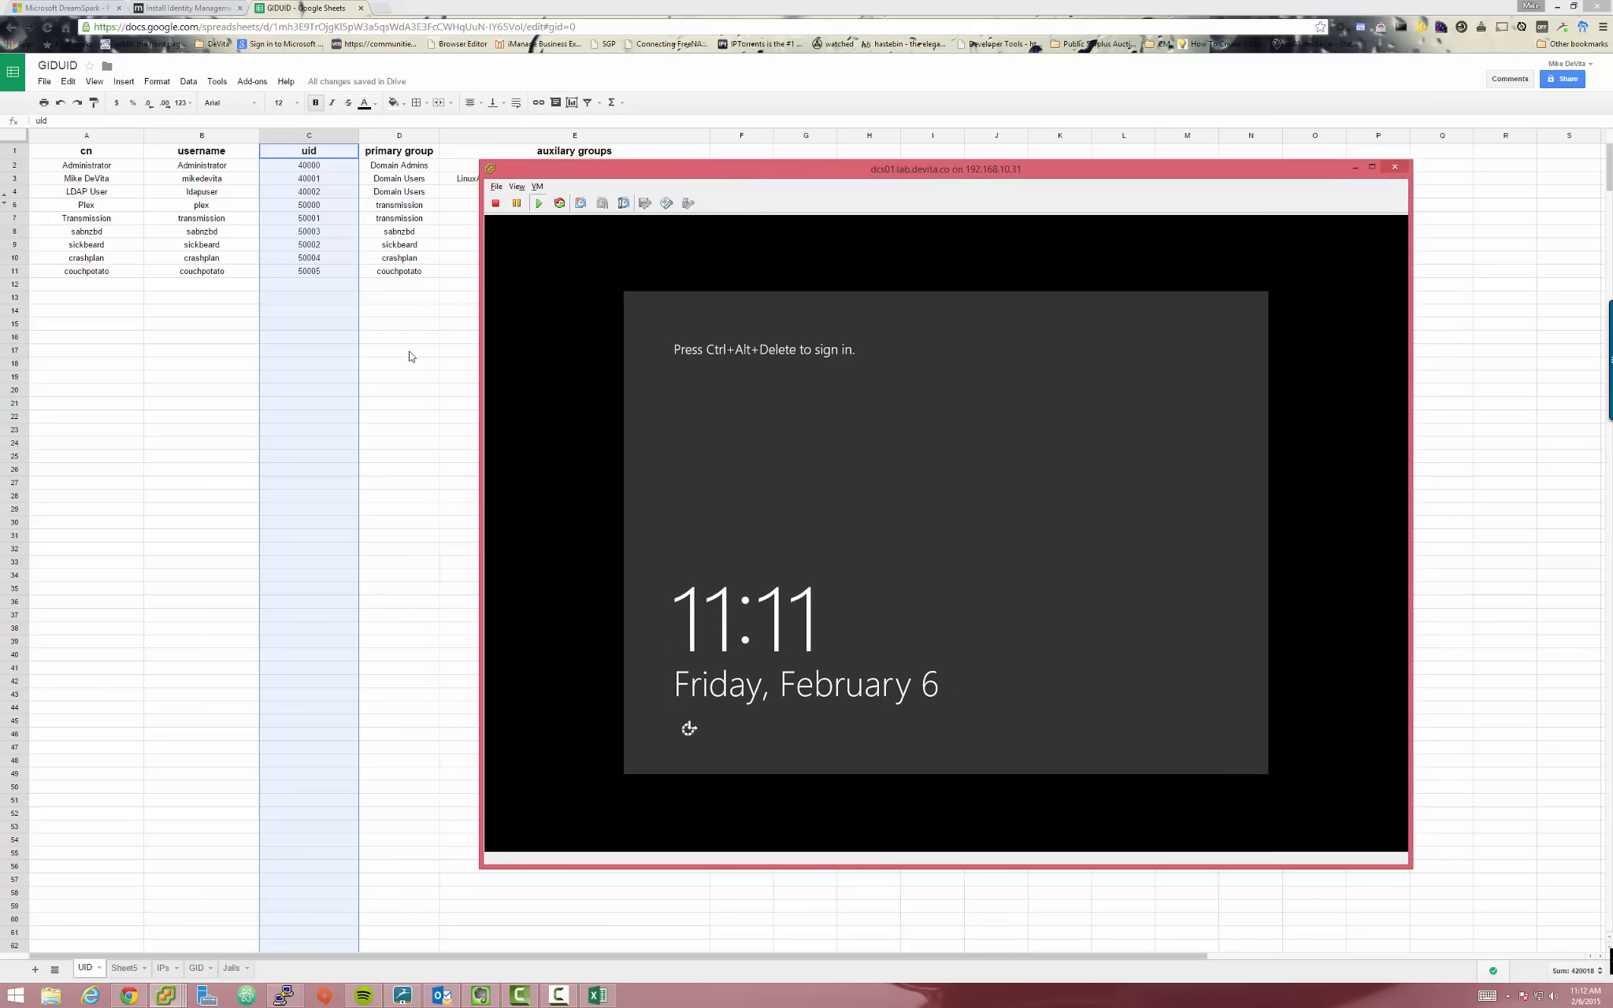
{"action": "left_click", "coordinate": [409, 384]}
{"action": "left_click", "coordinate": [323, 167]}
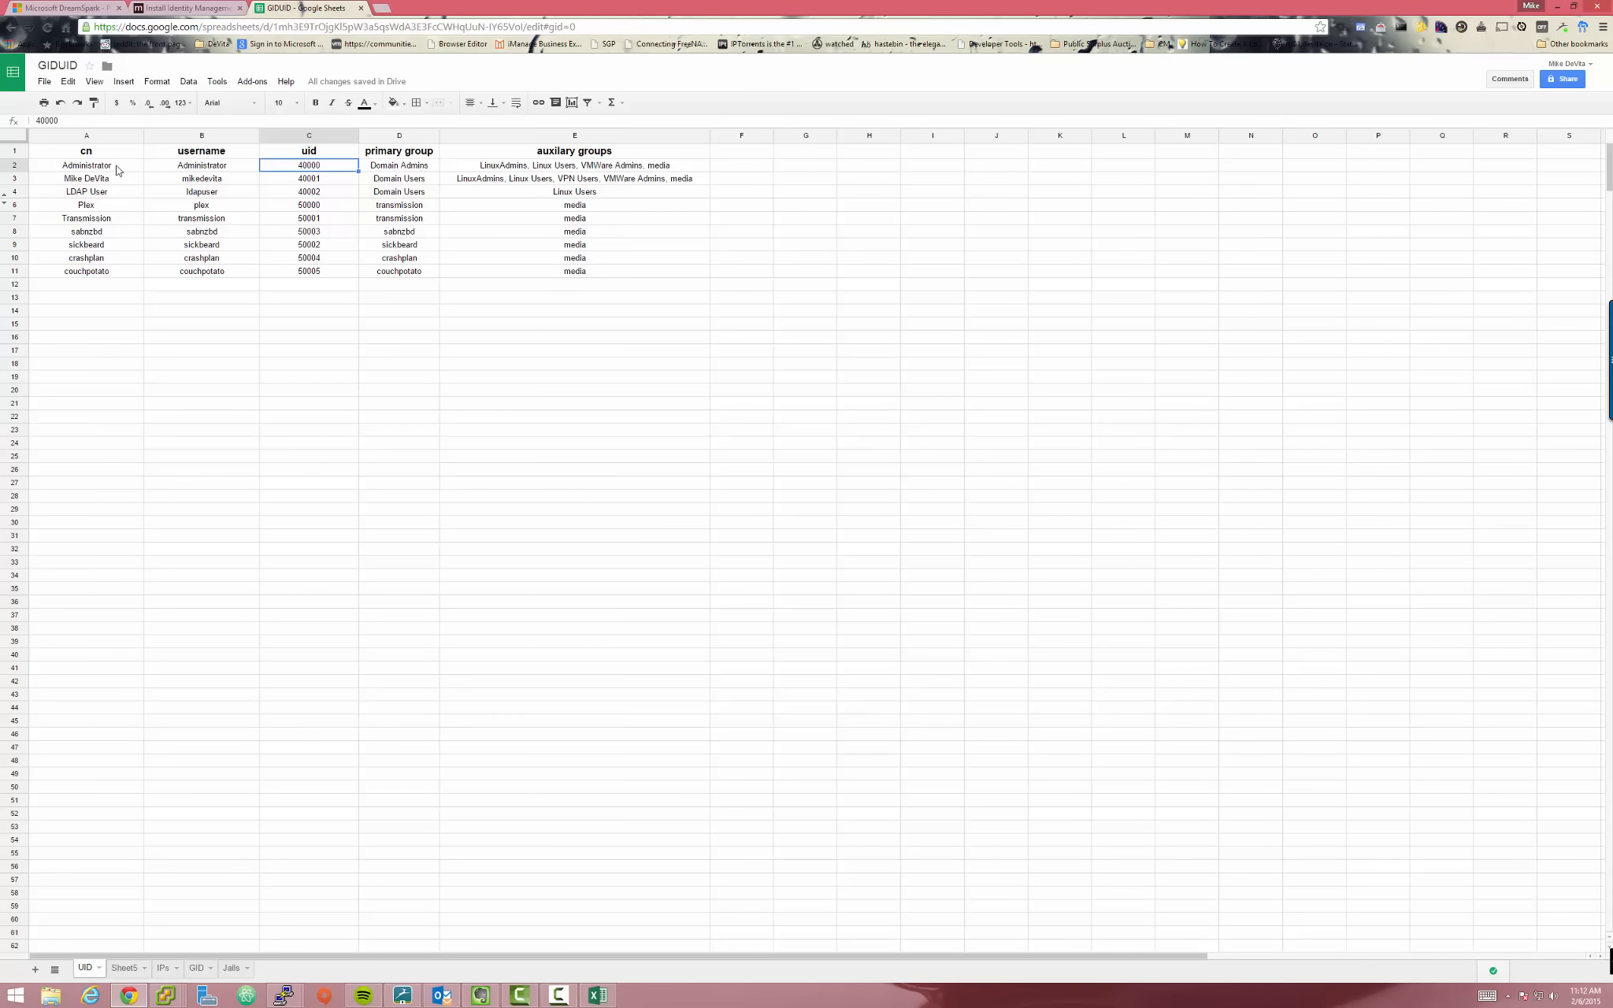
{"action": "left_click_drag", "start_coordinate": [119, 168], "coordinate": [319, 196]}
{"action": "left_click", "coordinate": [296, 180]}
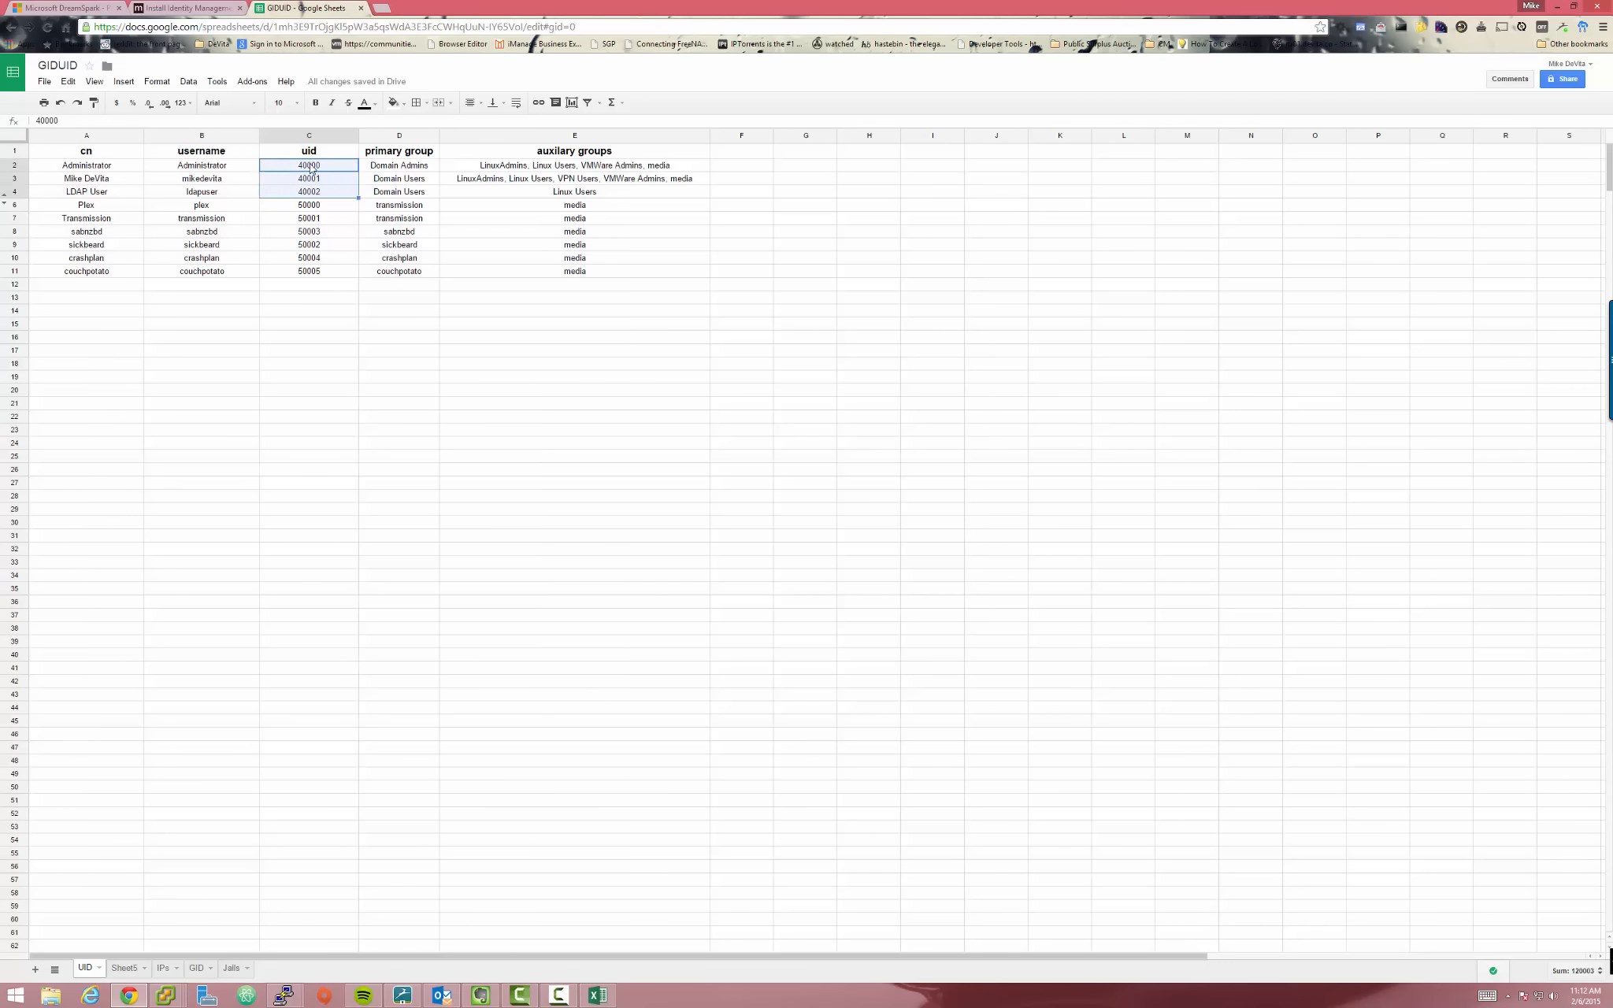
{"action": "left_click", "coordinate": [415, 205]}
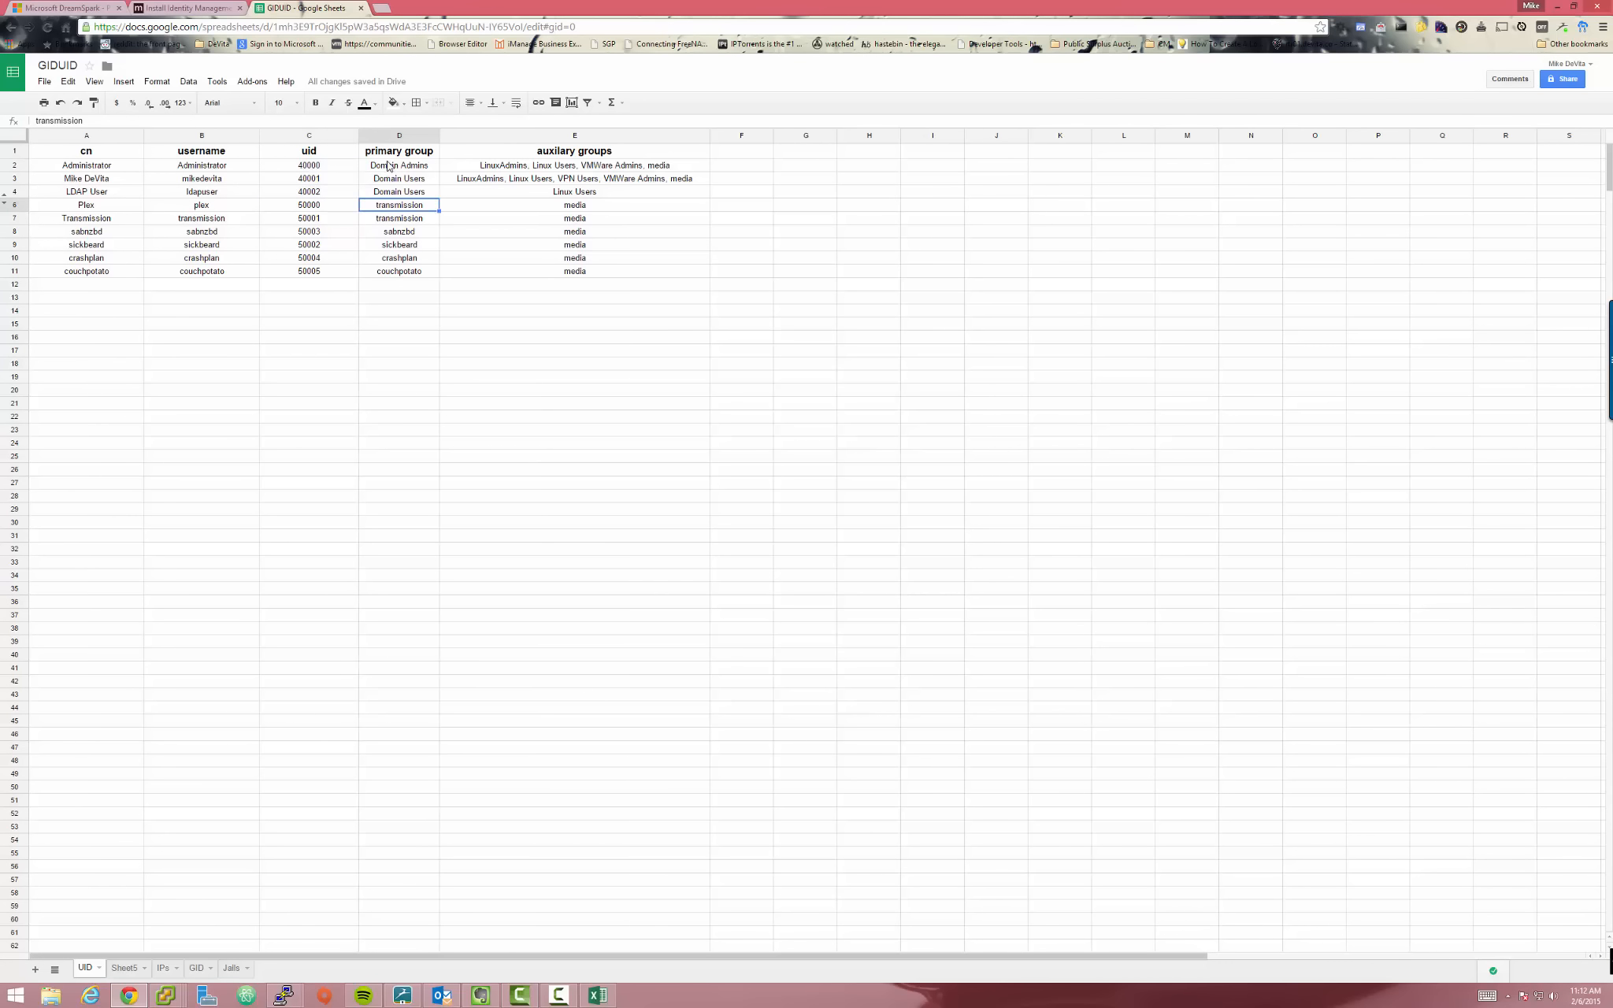
{"action": "left_click", "coordinate": [322, 168]}
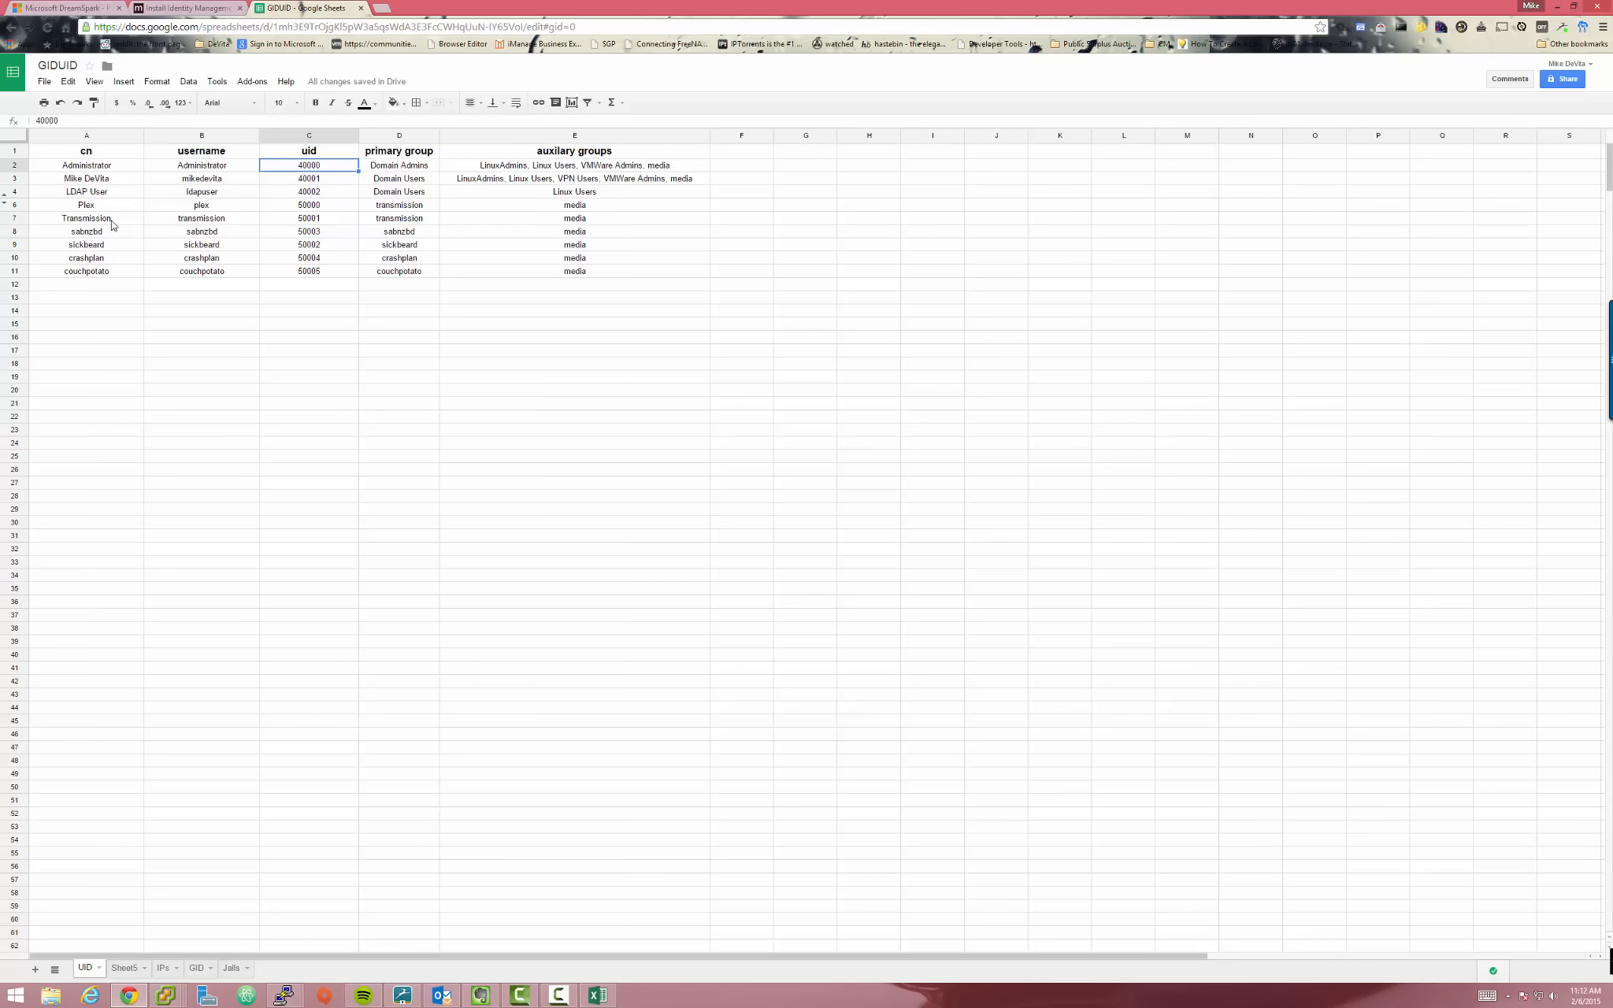
{"action": "left_click_drag", "start_coordinate": [296, 206], "coordinate": [331, 272]}
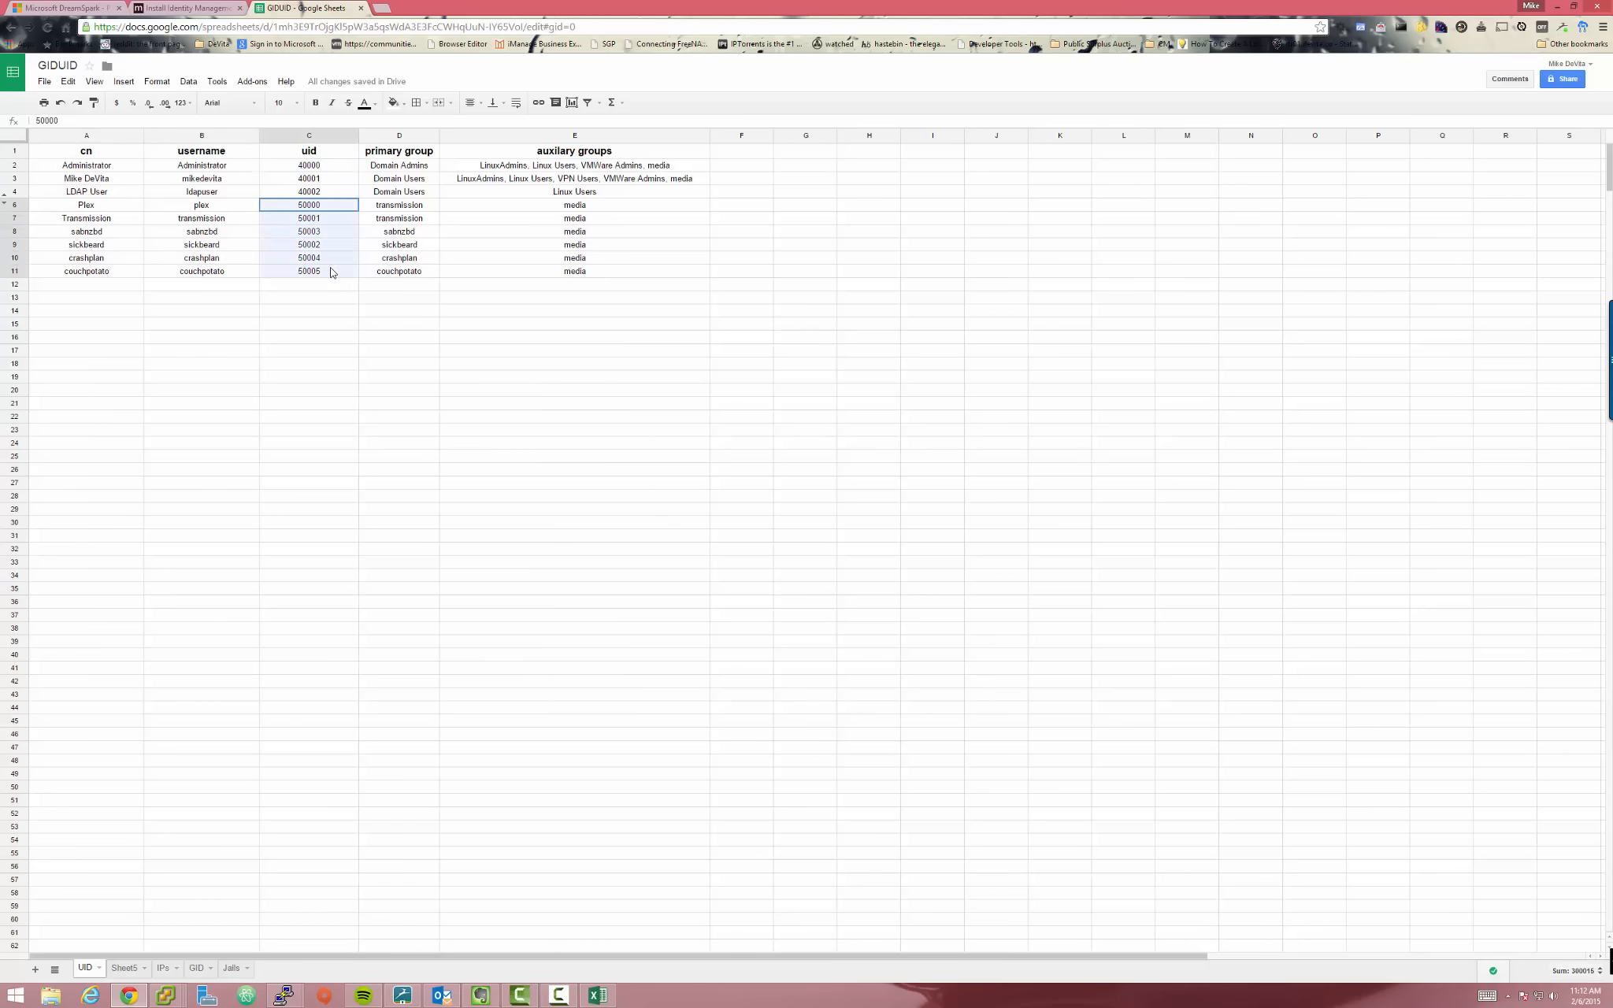
{"action": "left_click", "coordinate": [374, 337]}
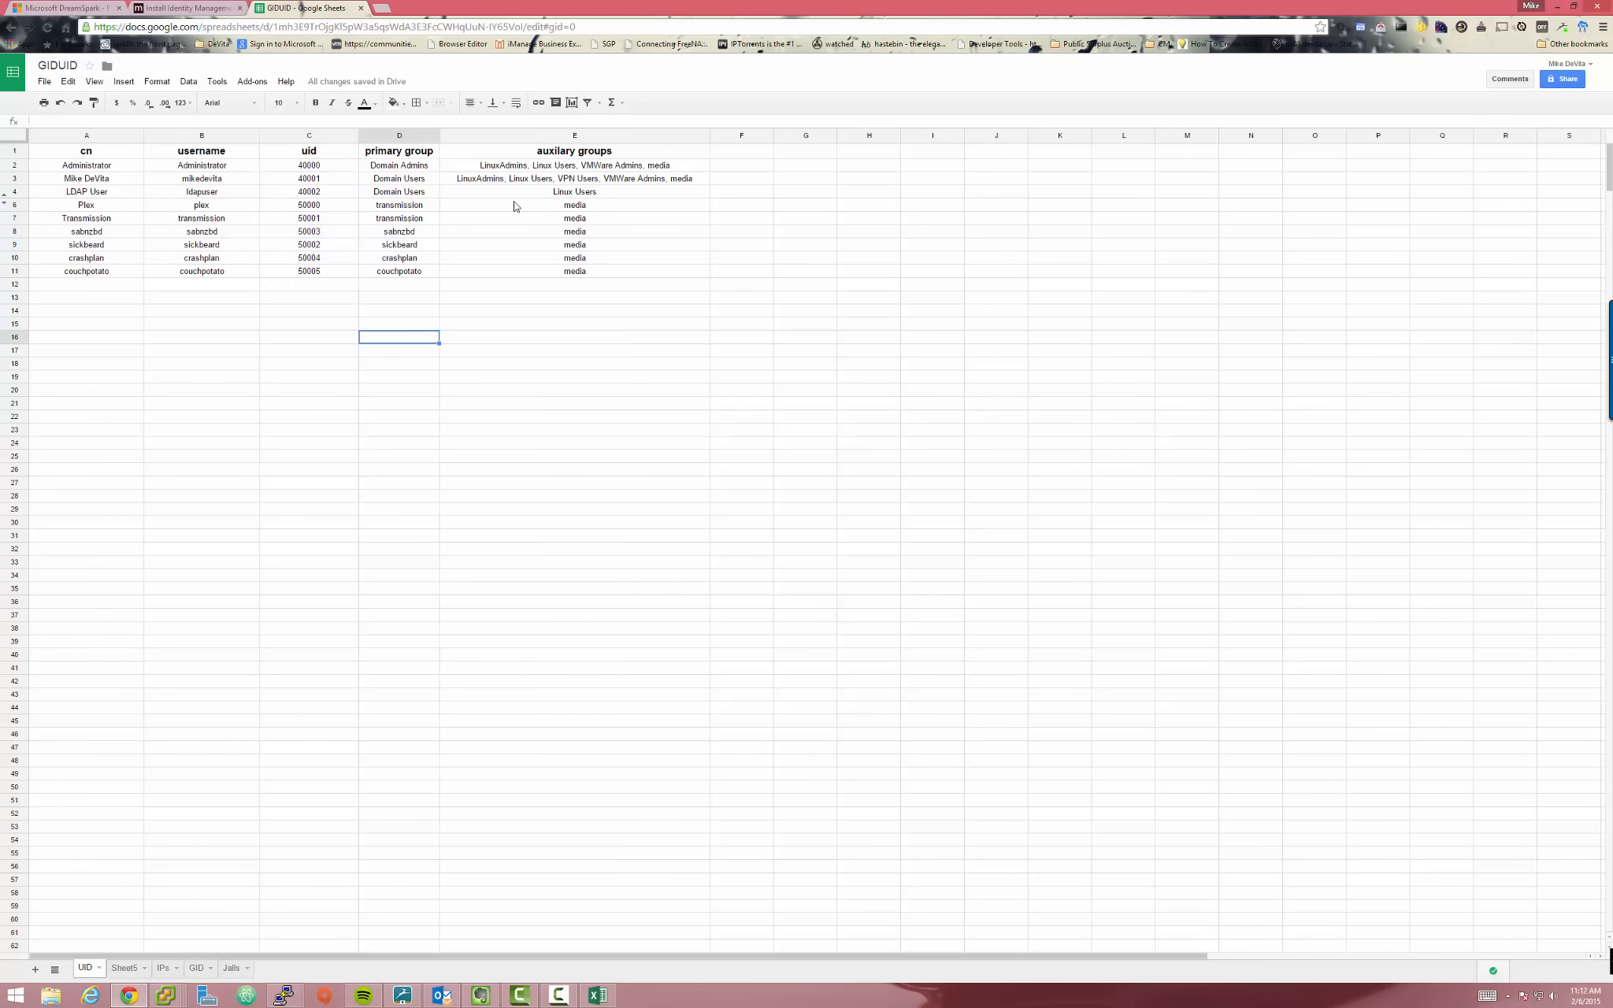
{"action": "left_click", "coordinate": [408, 167]}
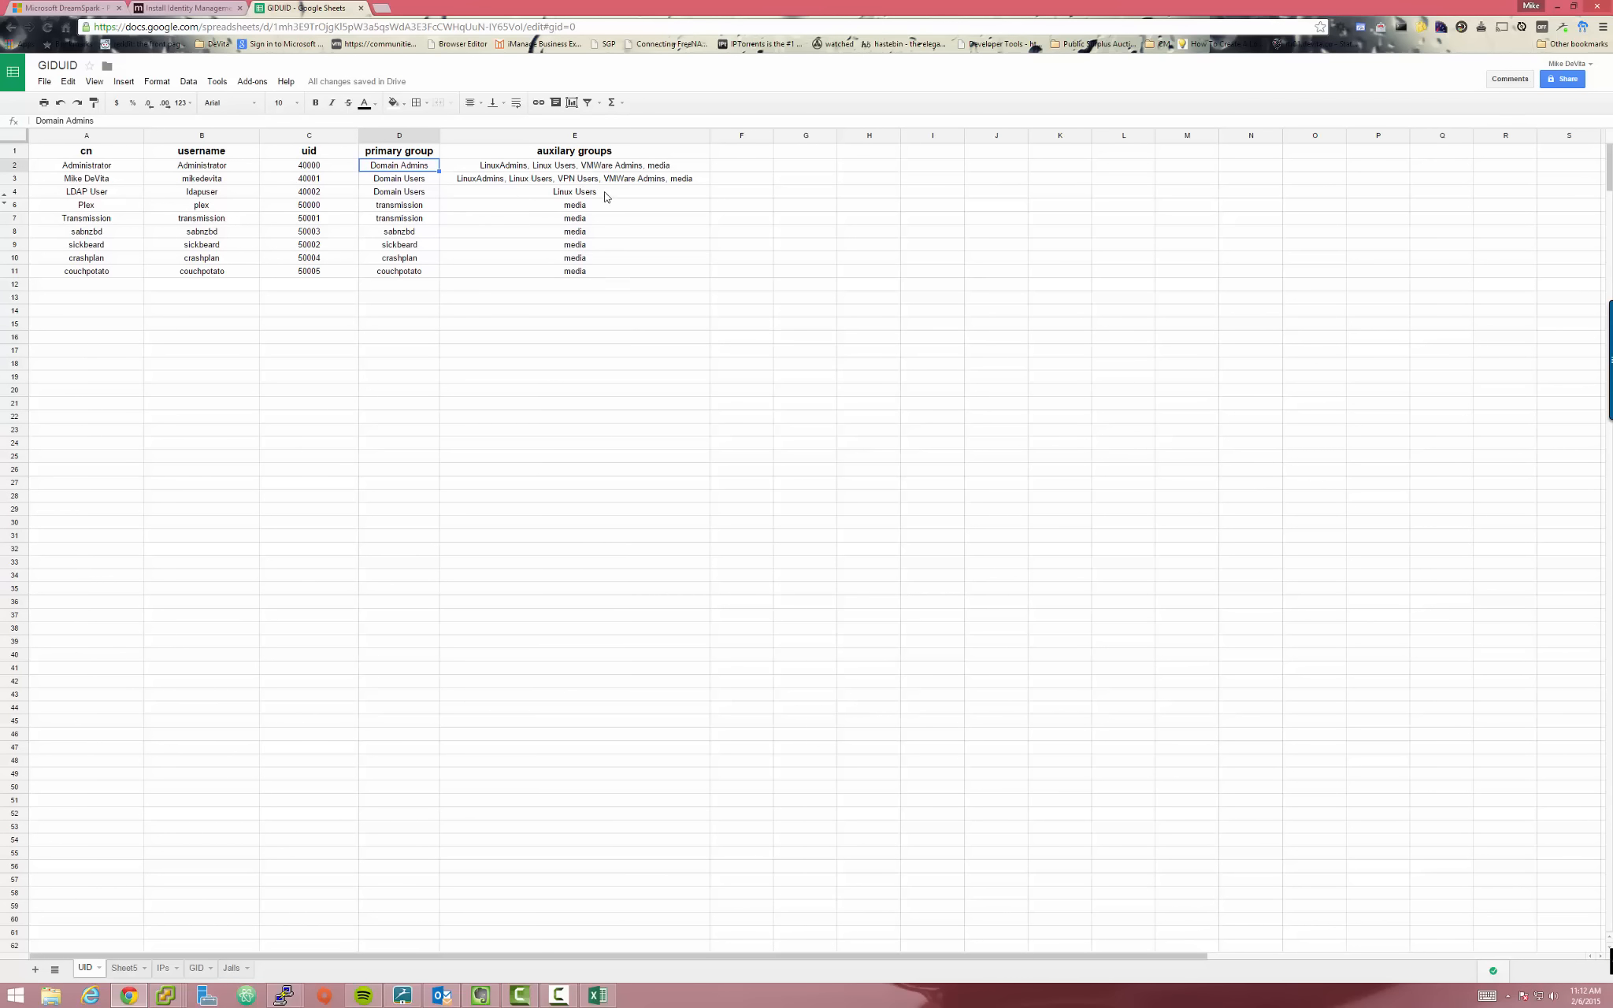
{"action": "left_click_drag", "start_coordinate": [606, 196], "coordinate": [87, 196]}
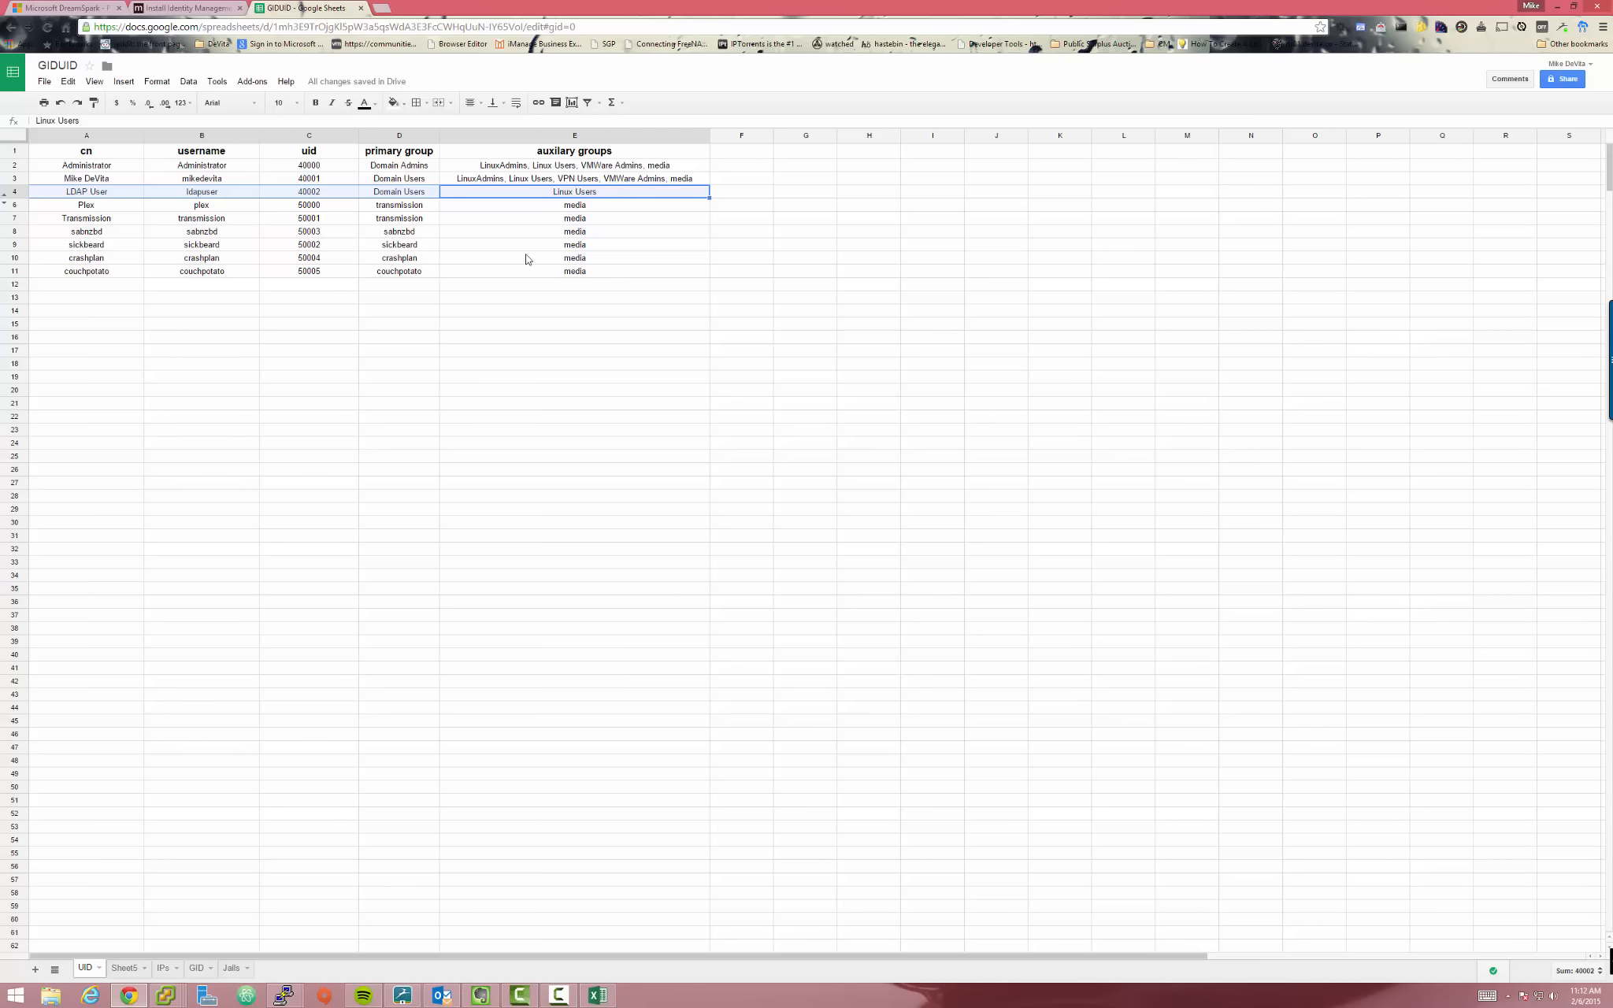
{"action": "left_click", "coordinate": [730, 185]}
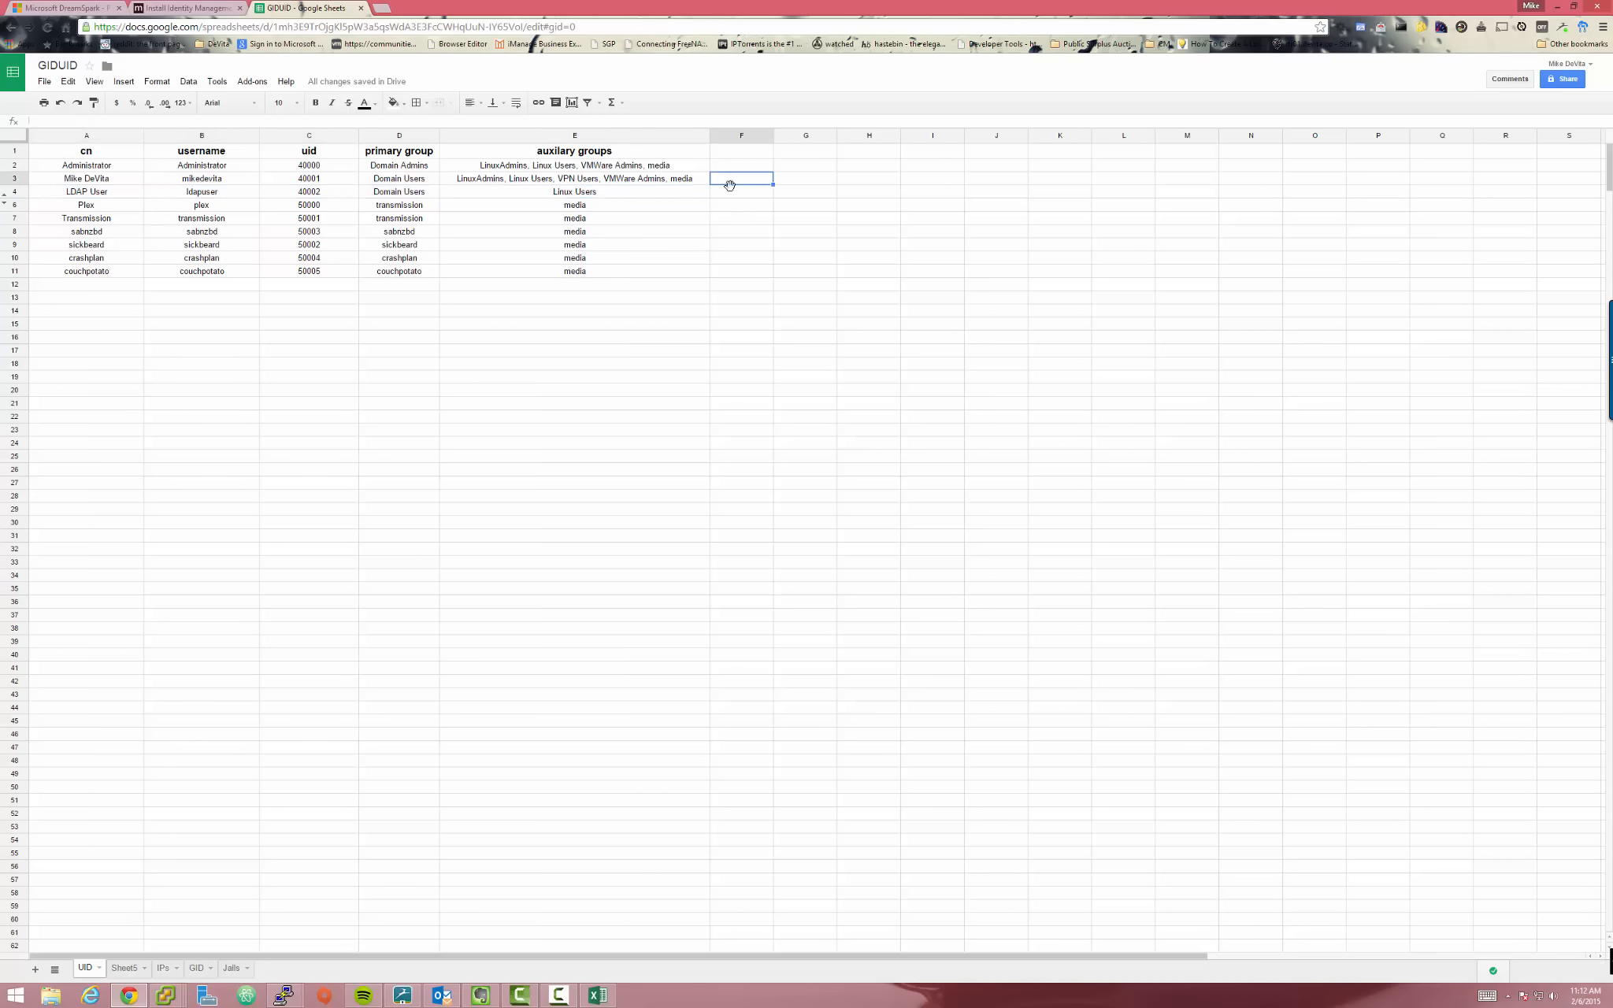
{"action": "left_click", "coordinate": [664, 183]}
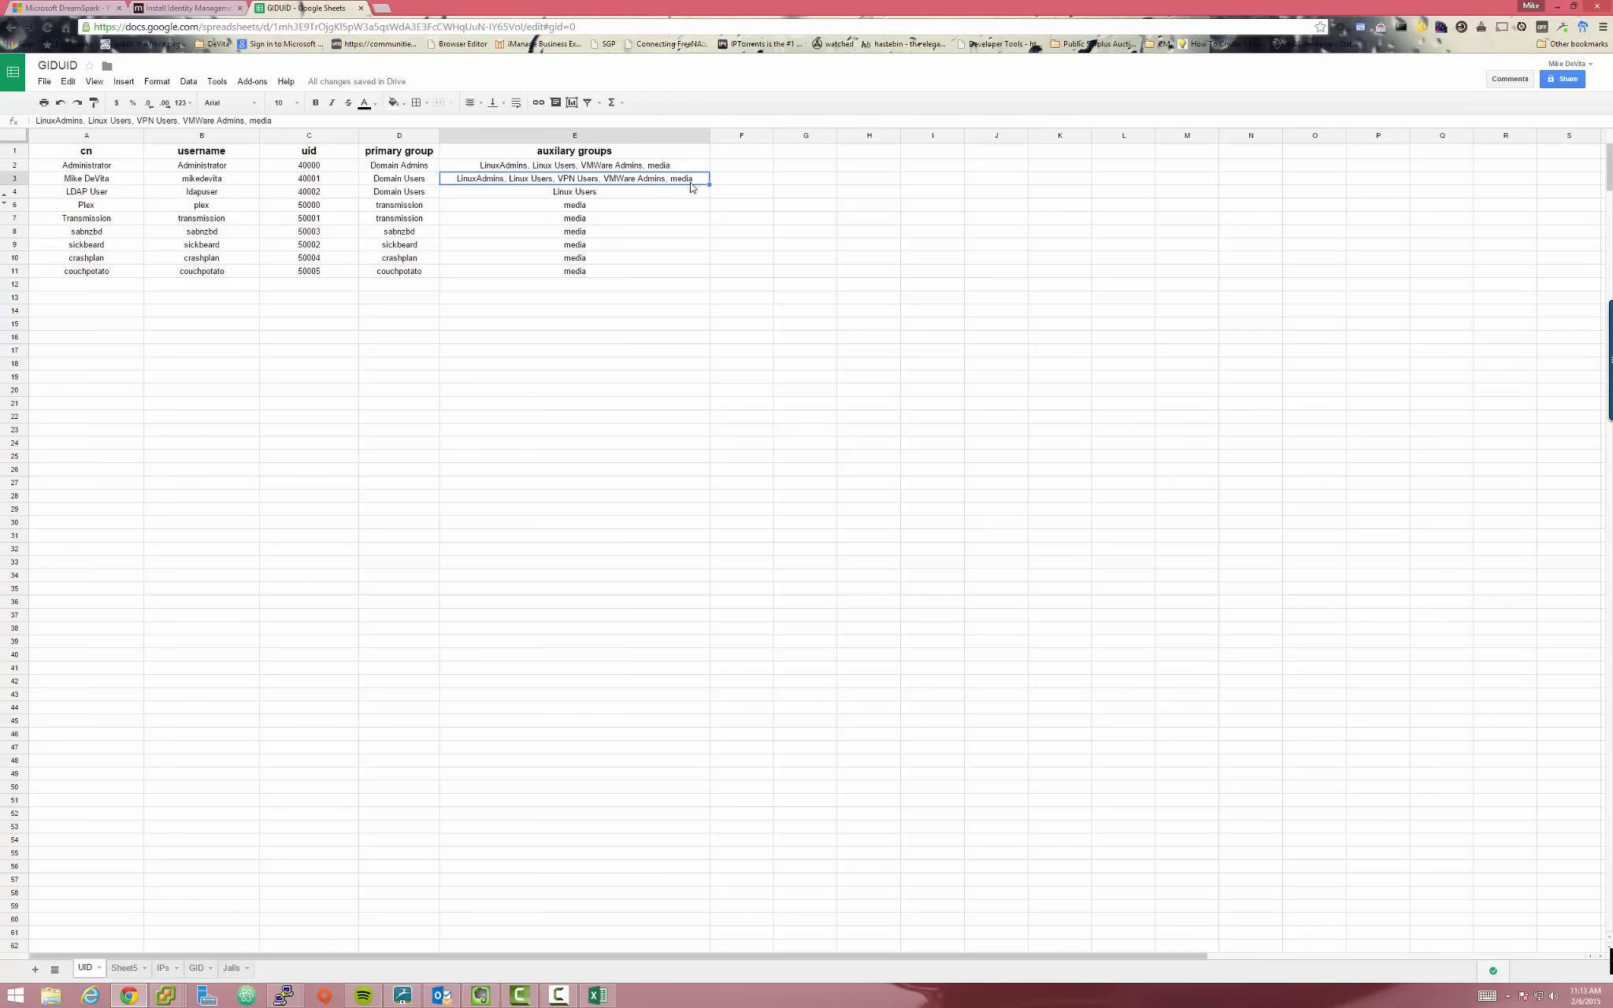
{"action": "left_click", "coordinate": [639, 207]}
{"action": "left_click", "coordinate": [697, 167]}
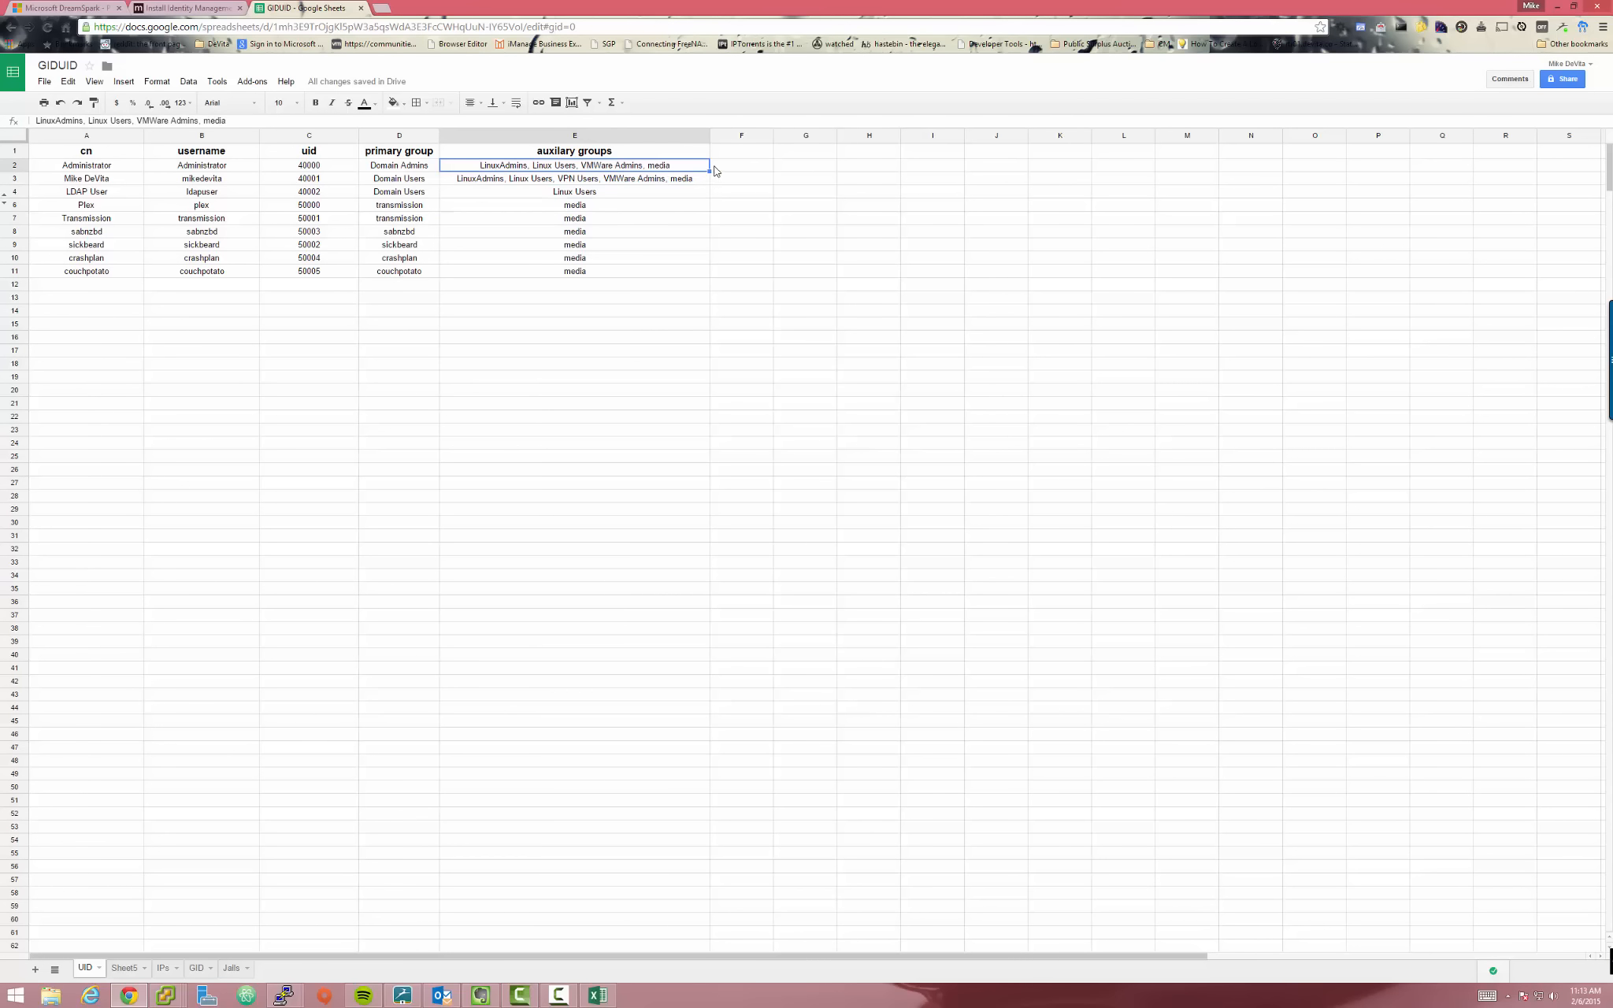
{"action": "left_click_drag", "start_coordinate": [716, 167], "coordinate": [710, 271]}
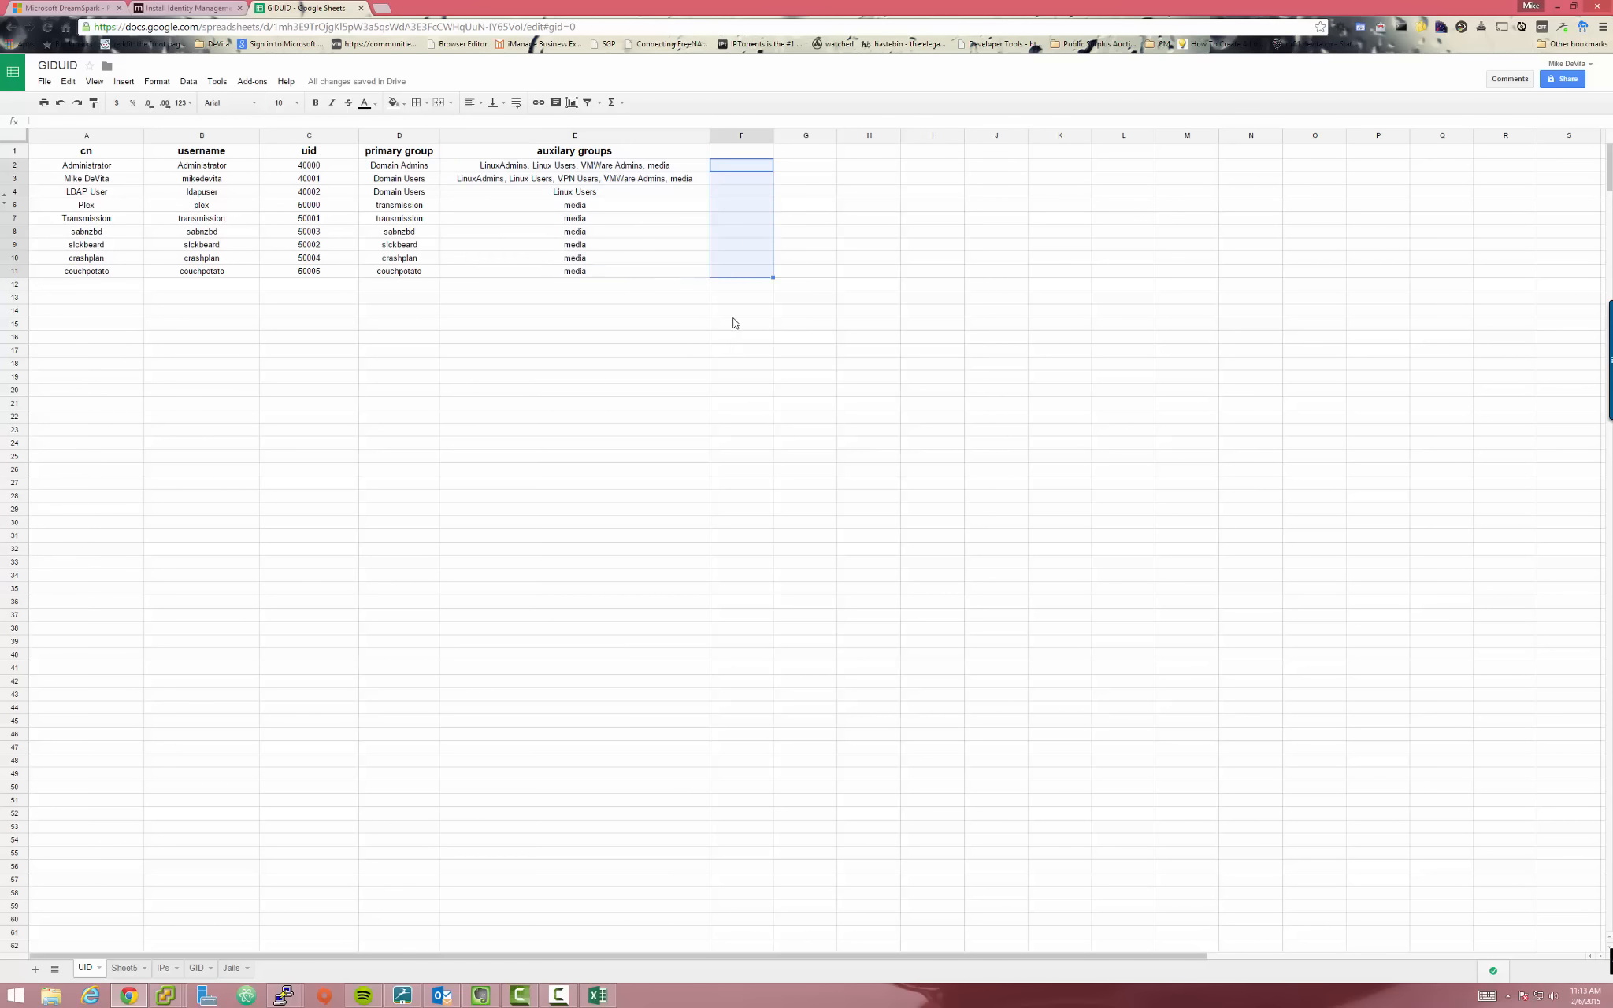
{"action": "left_click", "coordinate": [736, 382]}
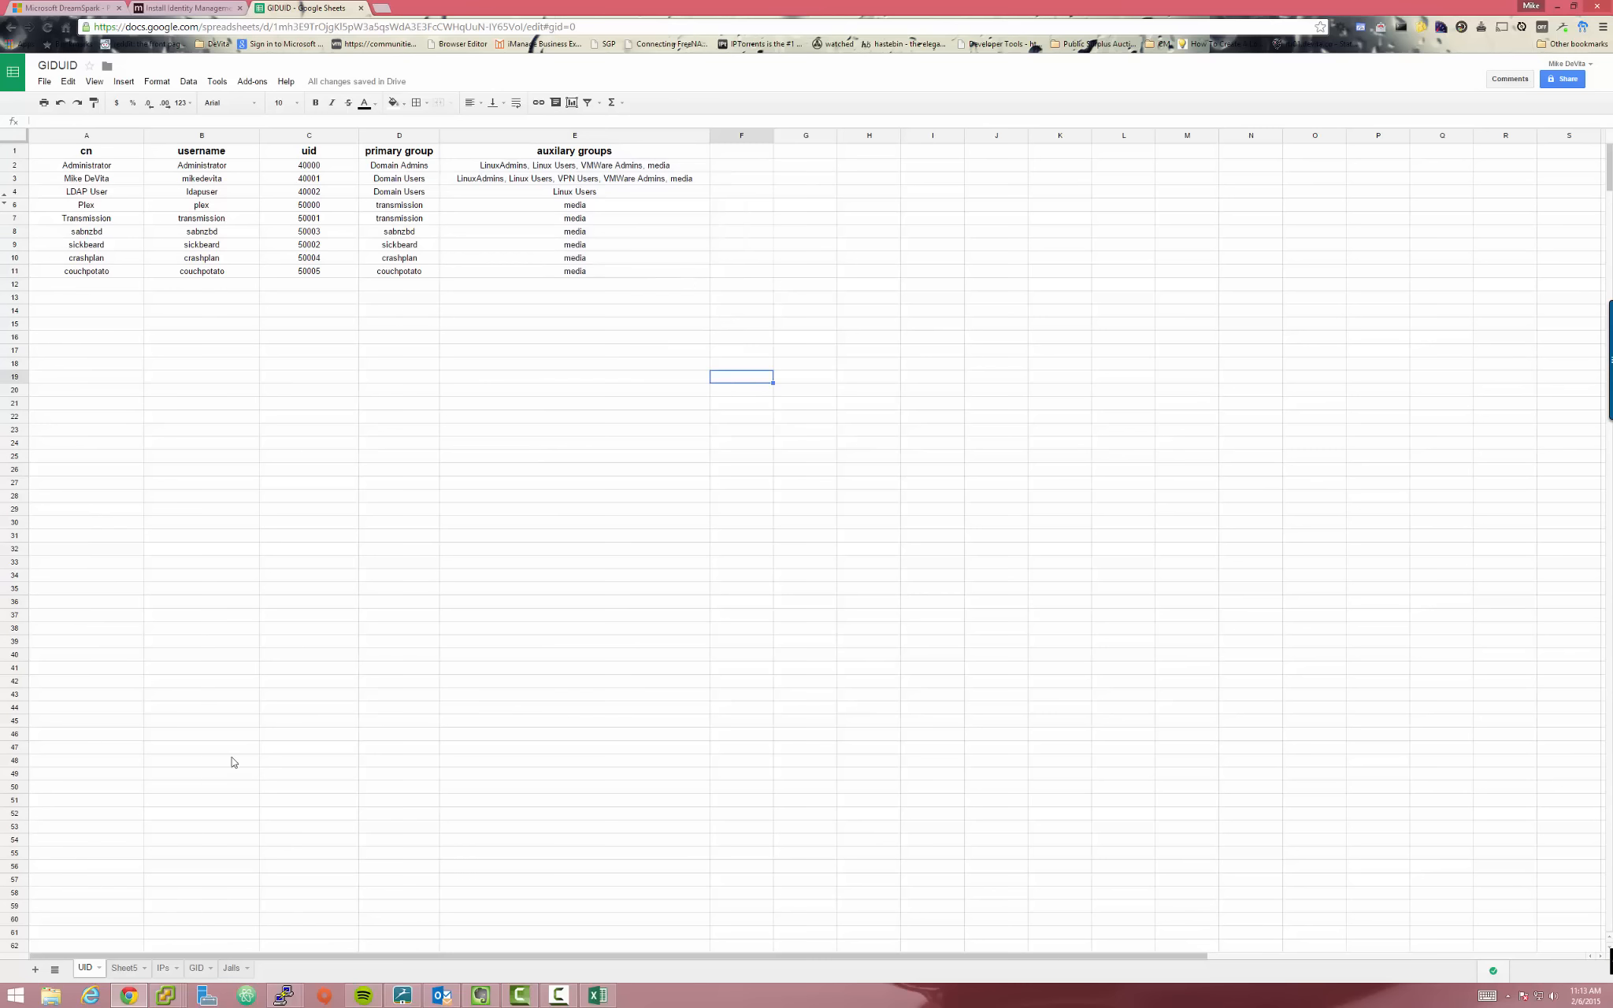
{"action": "left_click", "coordinate": [230, 737]}
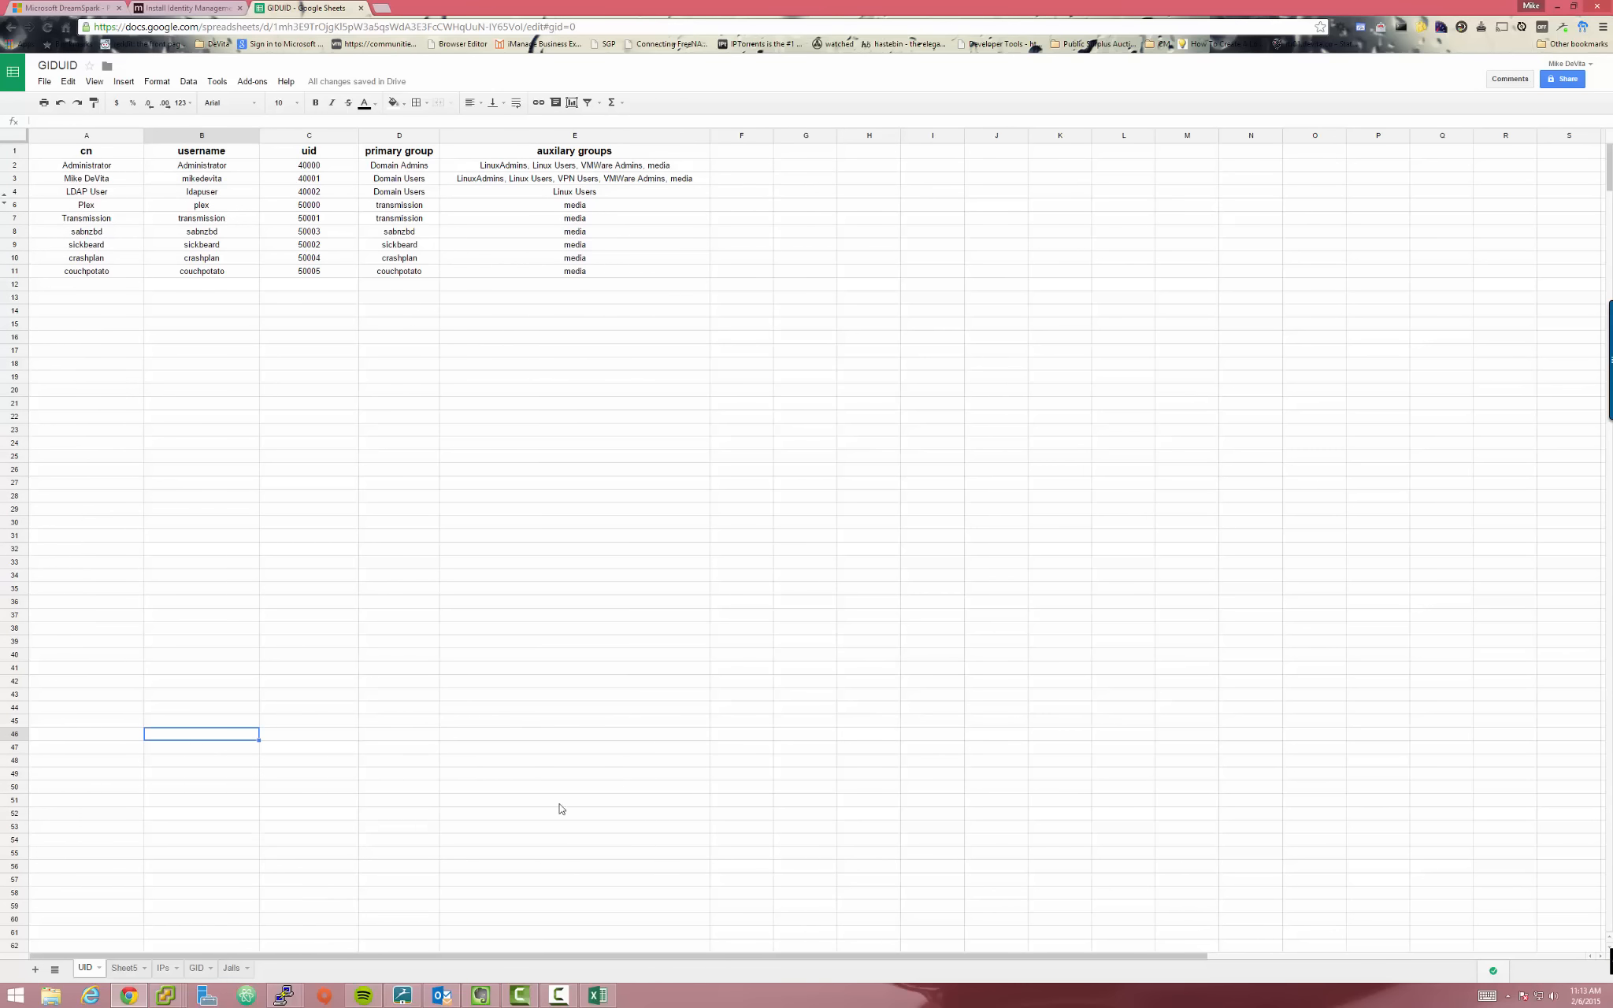
{"action": "left_click", "coordinate": [344, 656]}
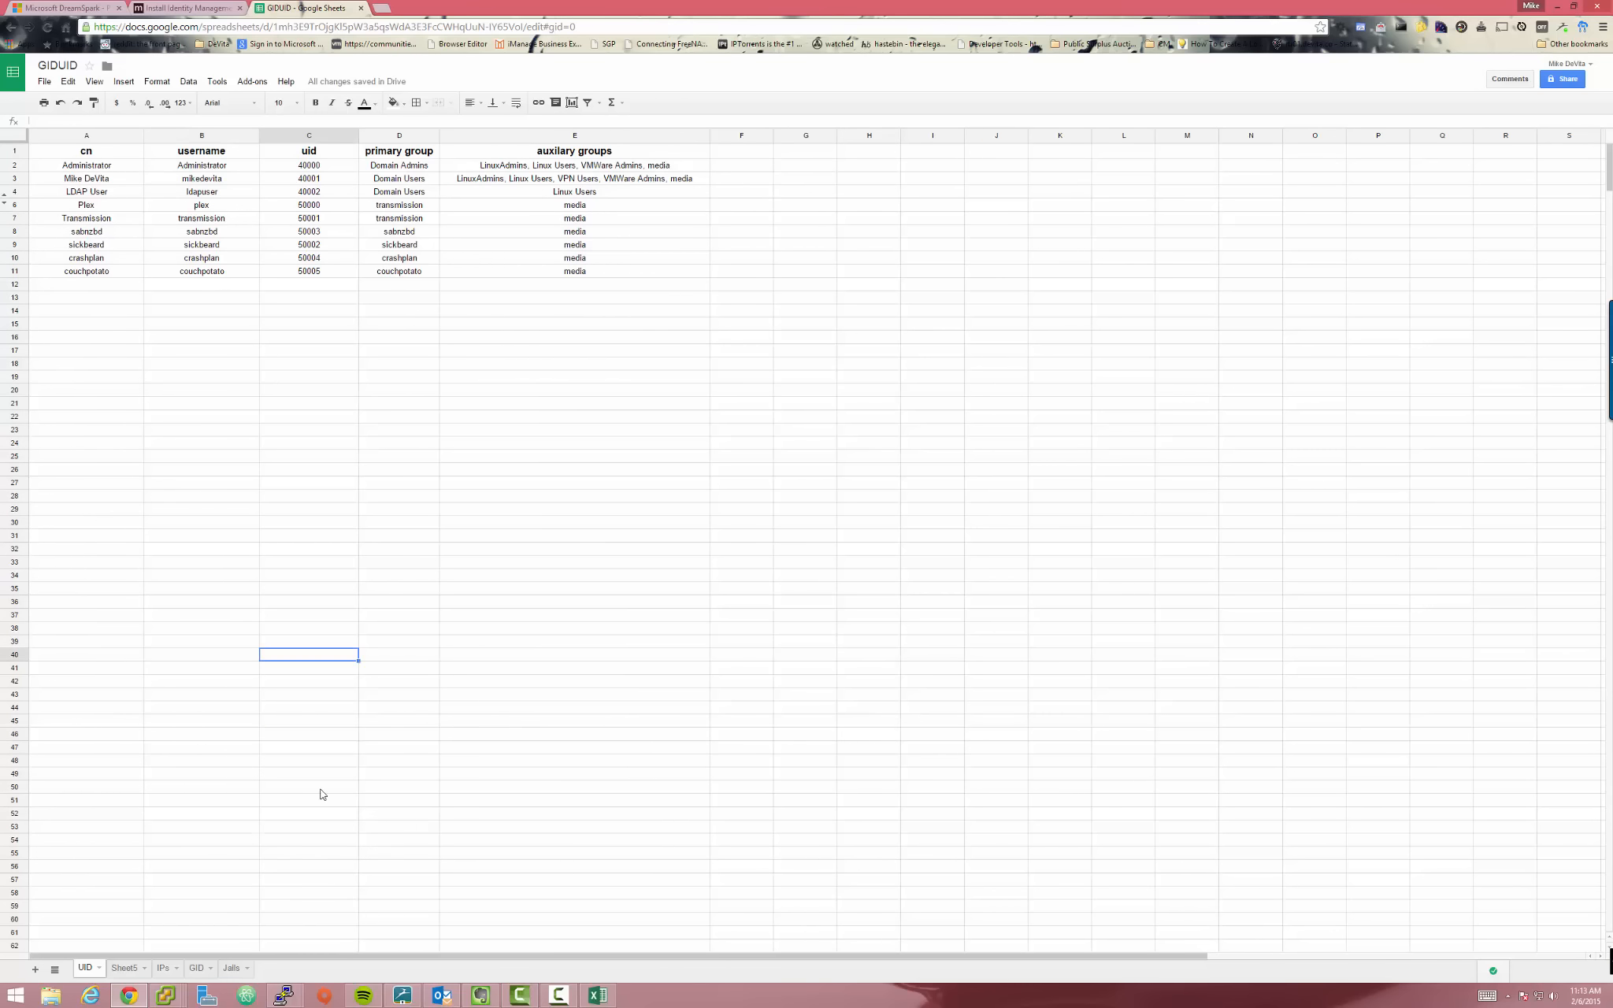
On the GID sheet, review the 300xx and 500xx group IDs, including Linux Admins 30006
{"action": "left_click", "coordinate": [200, 970]}
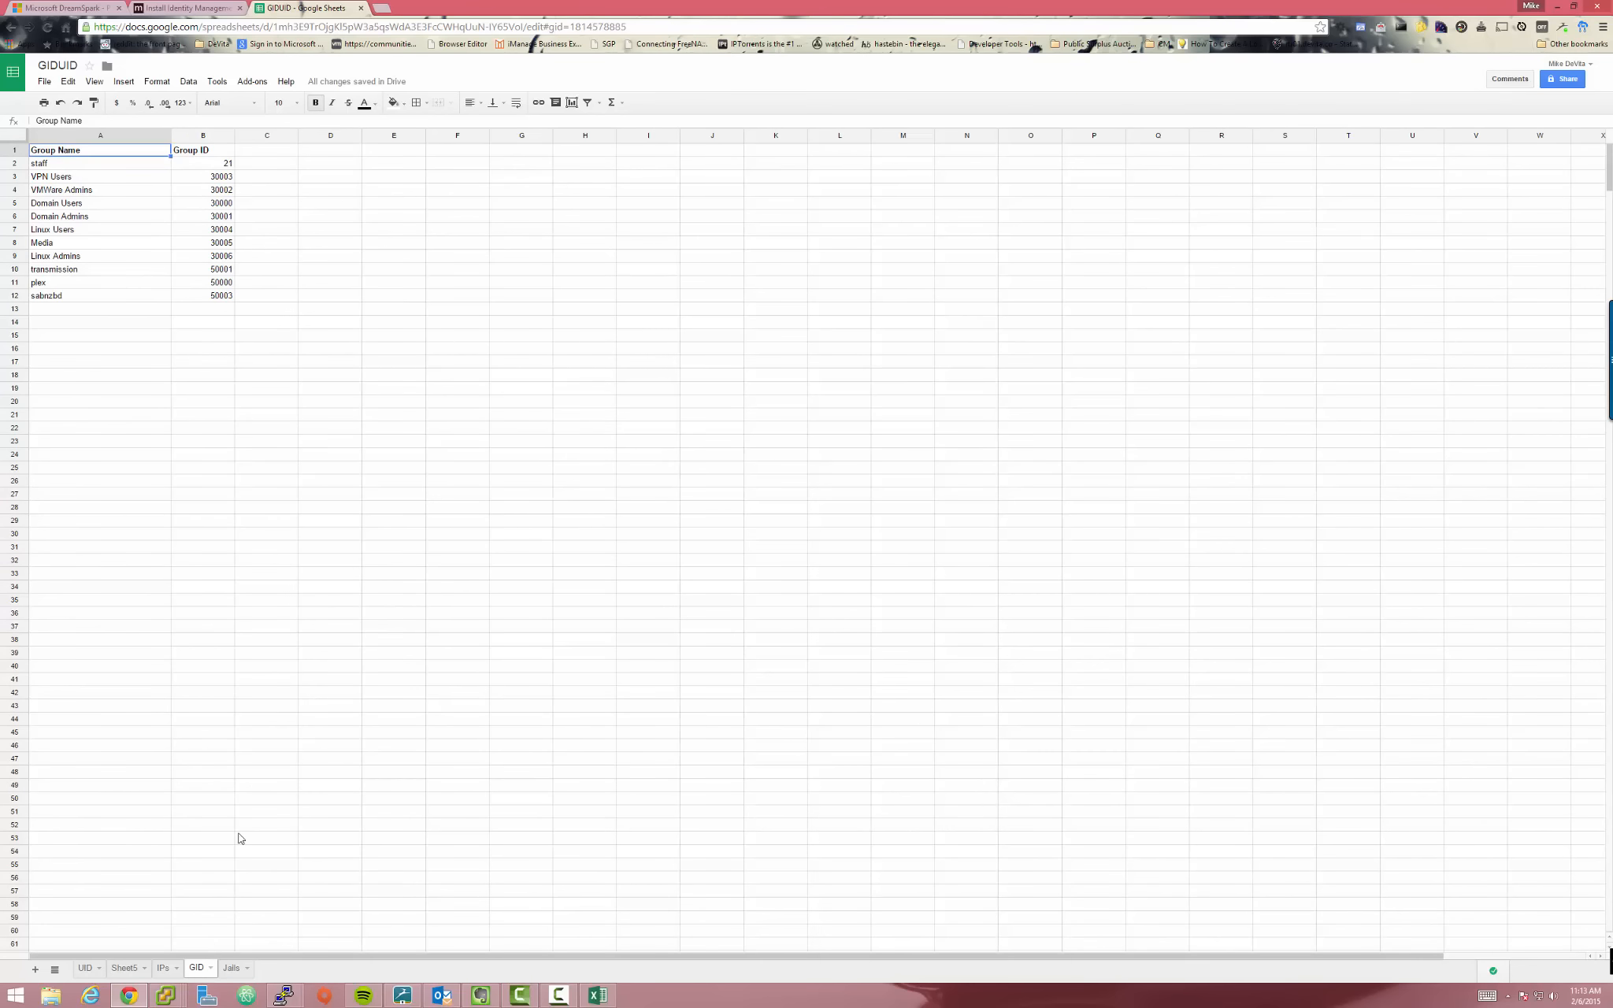
{"action": "left_click", "coordinate": [203, 474]}
{"action": "left_click", "coordinate": [230, 283]}
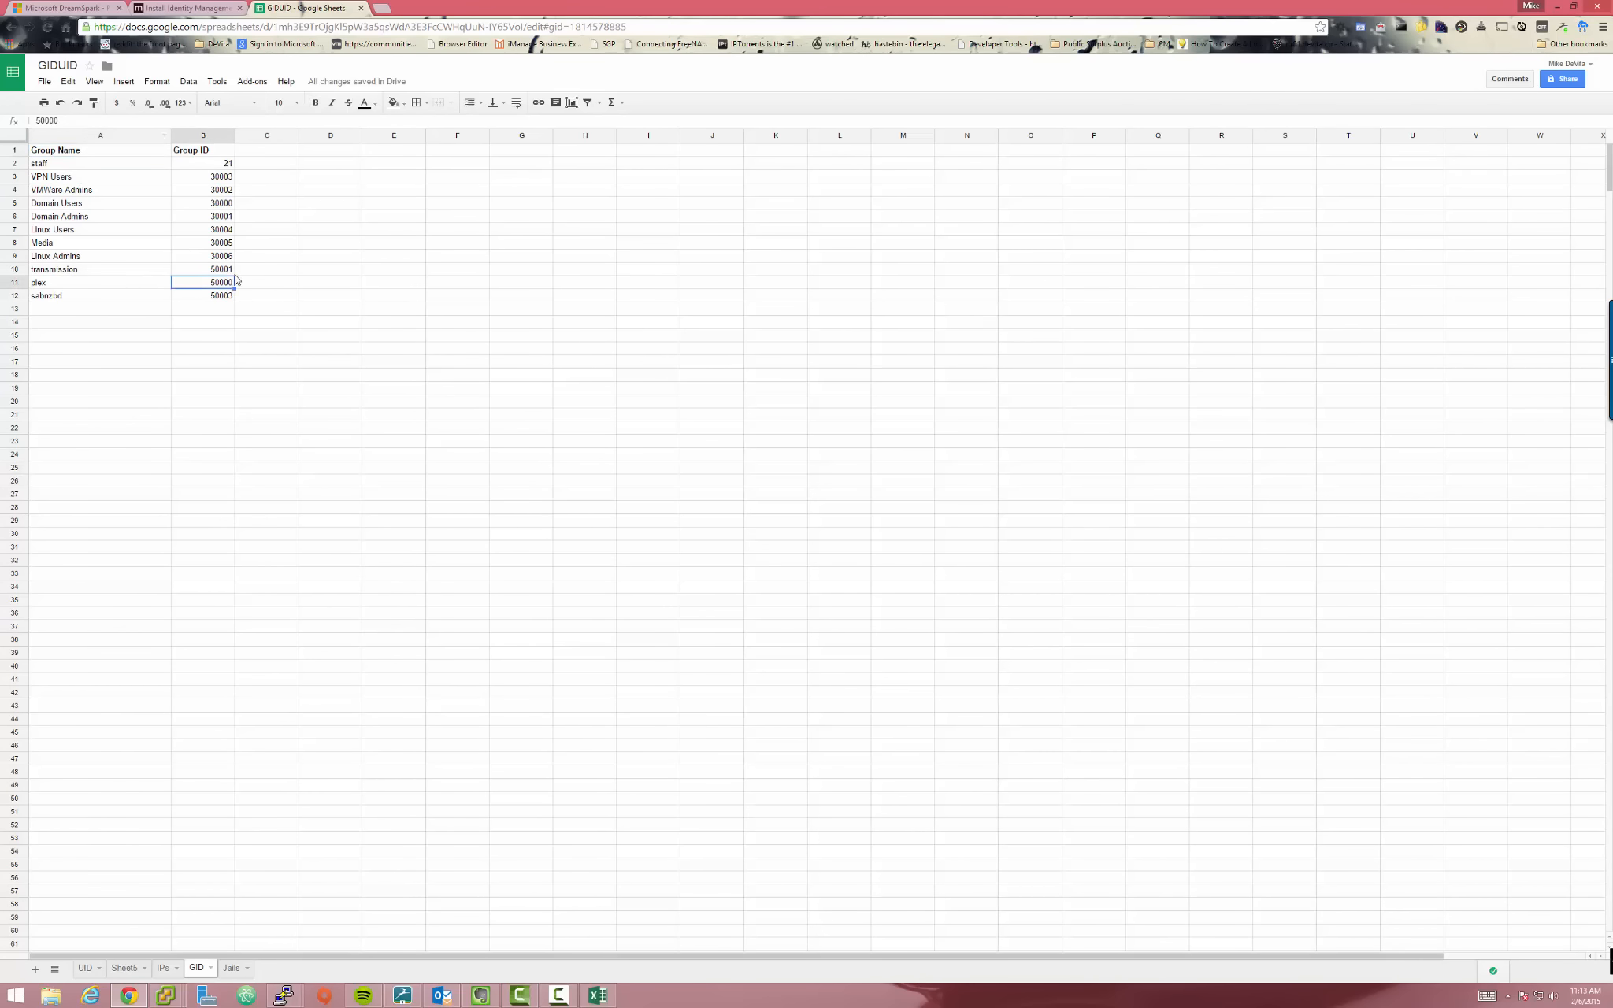
{"action": "left_click_drag", "start_coordinate": [224, 296], "coordinate": [94, 276]}
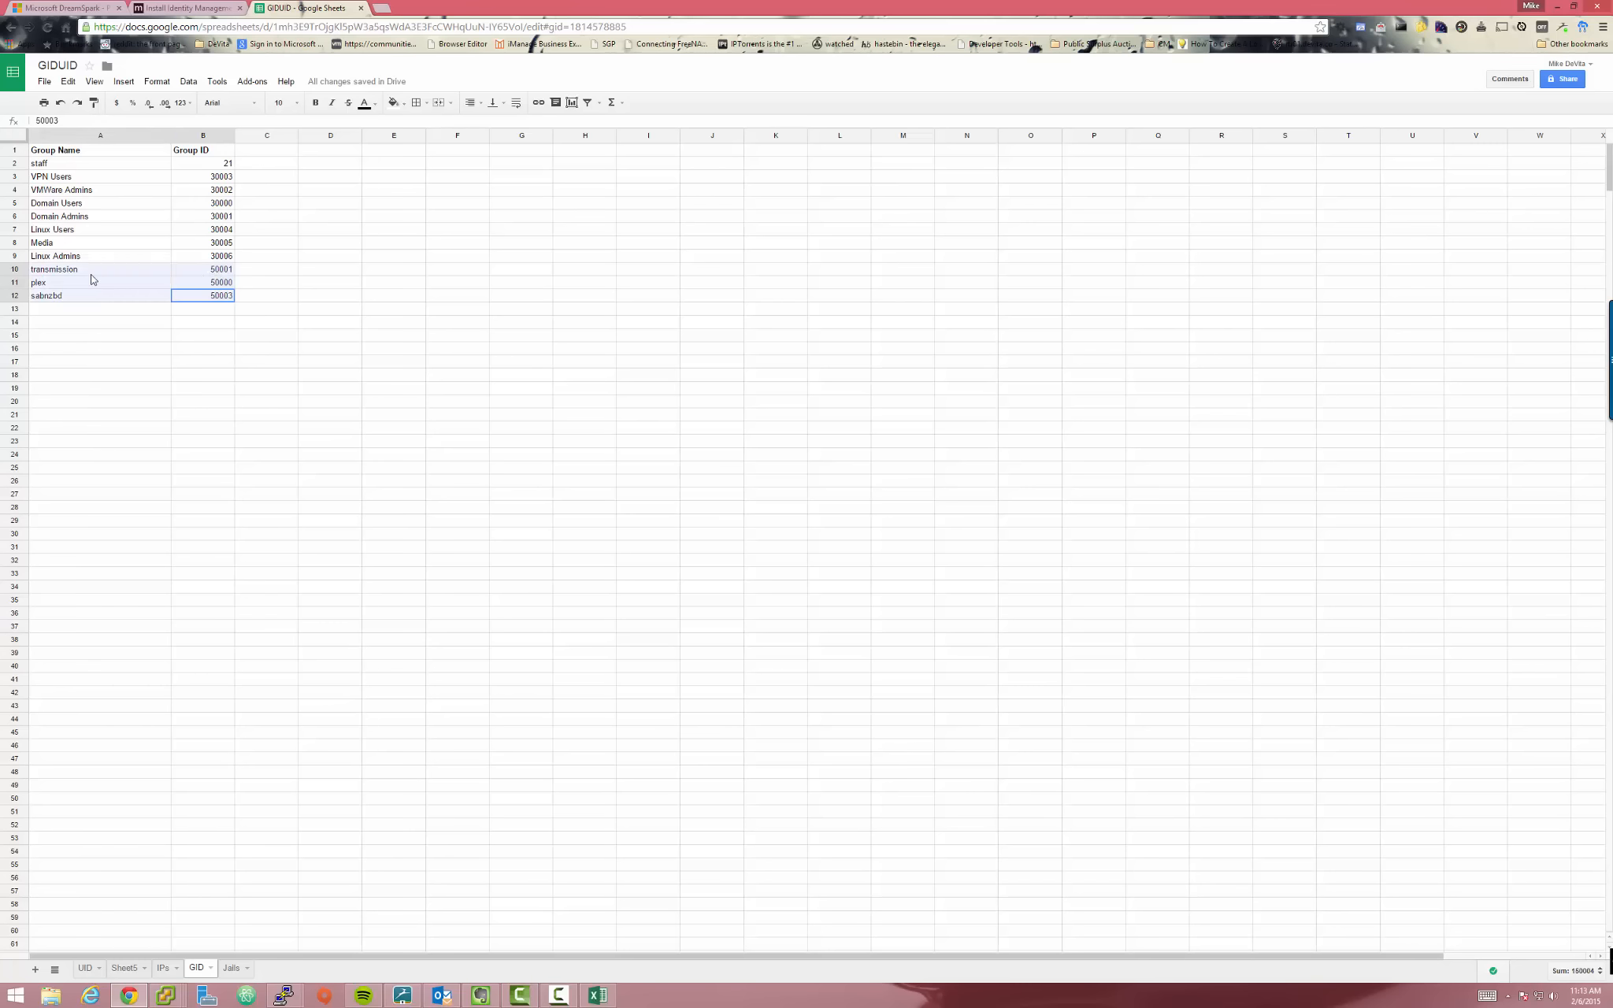
{"action": "left_click", "coordinate": [313, 299]}
{"action": "left_click", "coordinate": [221, 257]}
{"action": "left_click_drag", "start_coordinate": [202, 247], "coordinate": [223, 192]}
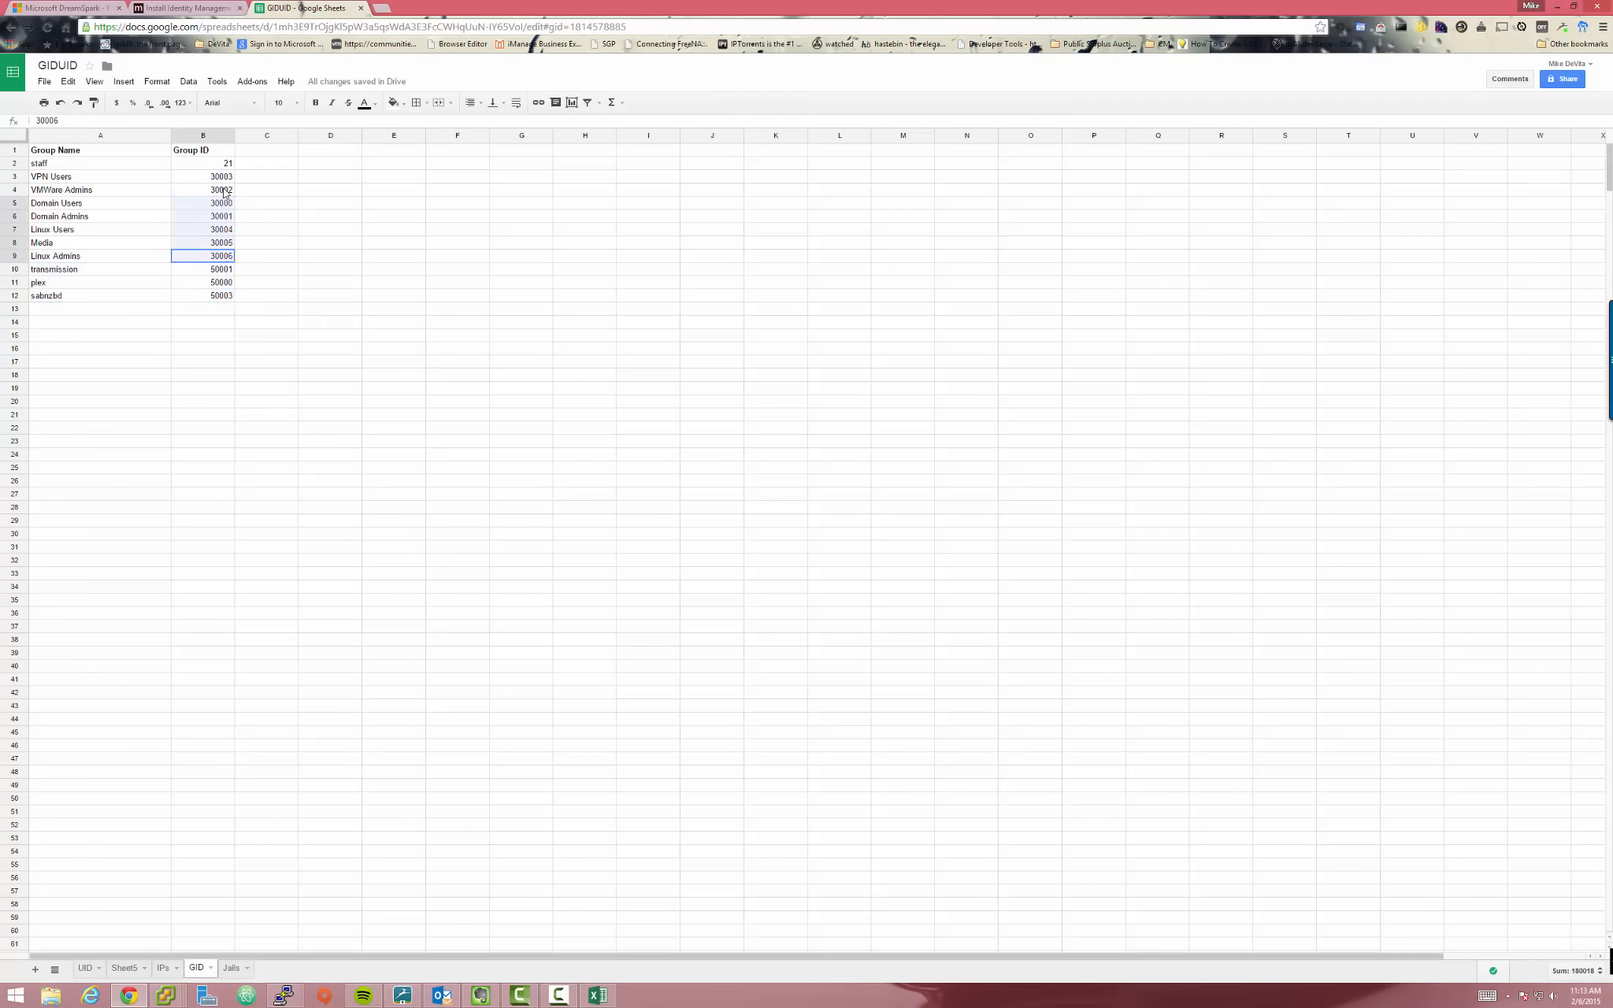
{"action": "left_click", "coordinate": [369, 231]}
{"action": "left_click", "coordinate": [81, 181]}
{"action": "left_click_drag", "start_coordinate": [231, 182], "coordinate": [230, 263]}
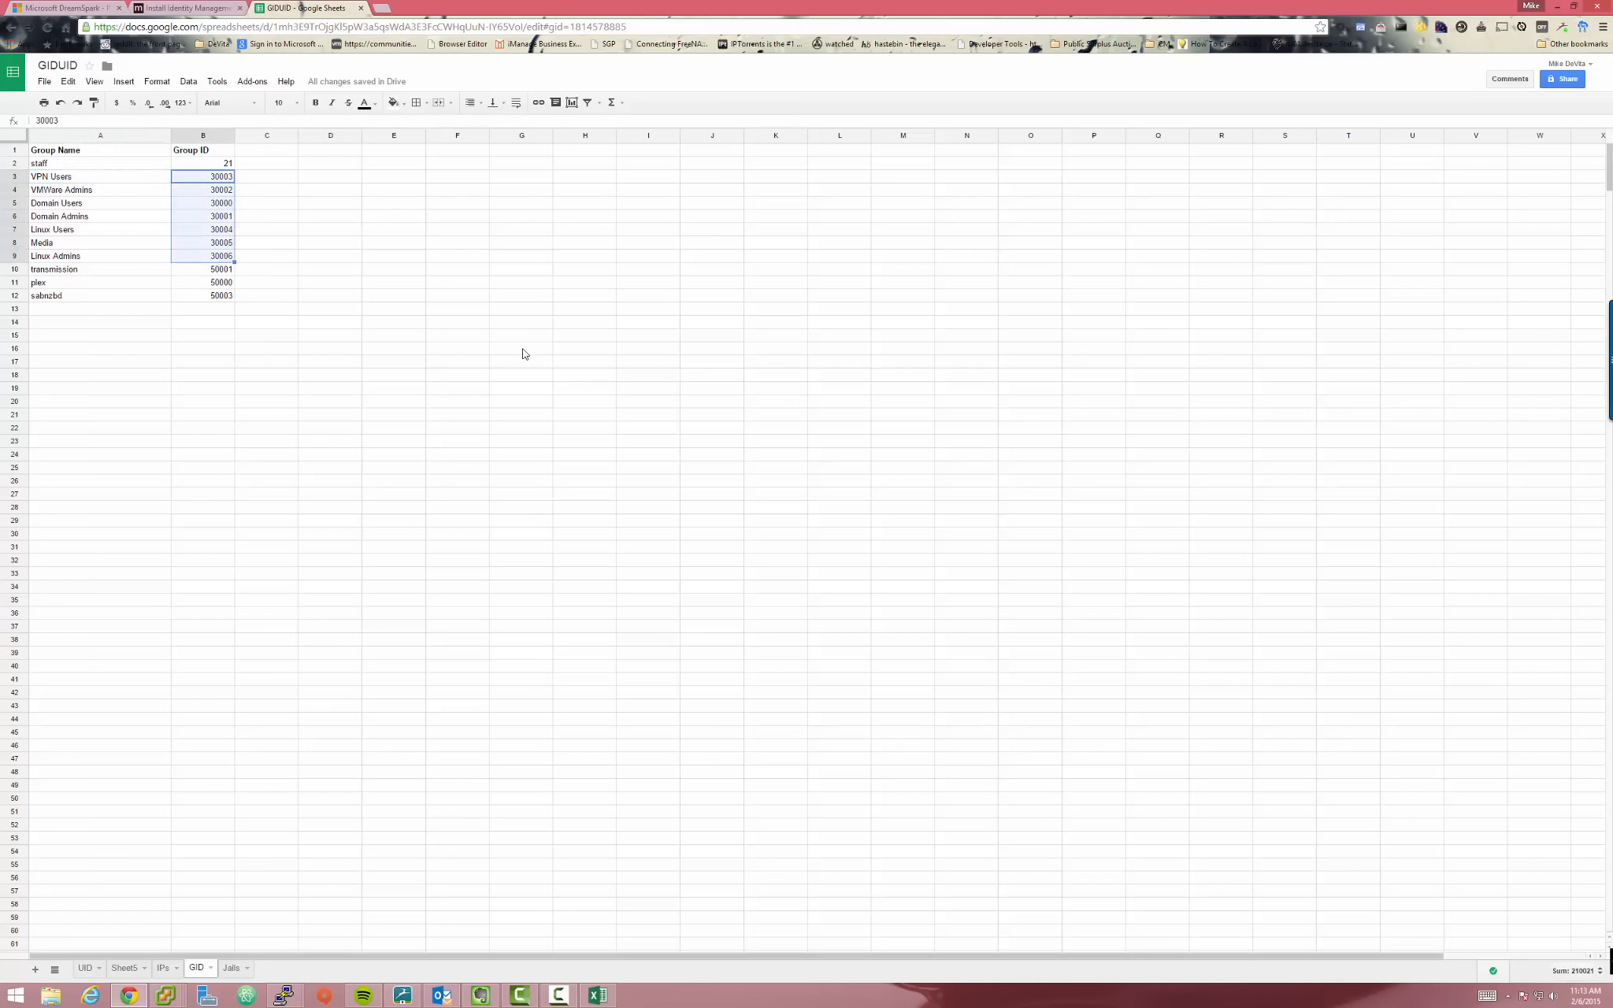
{"action": "left_click", "coordinate": [447, 295]}
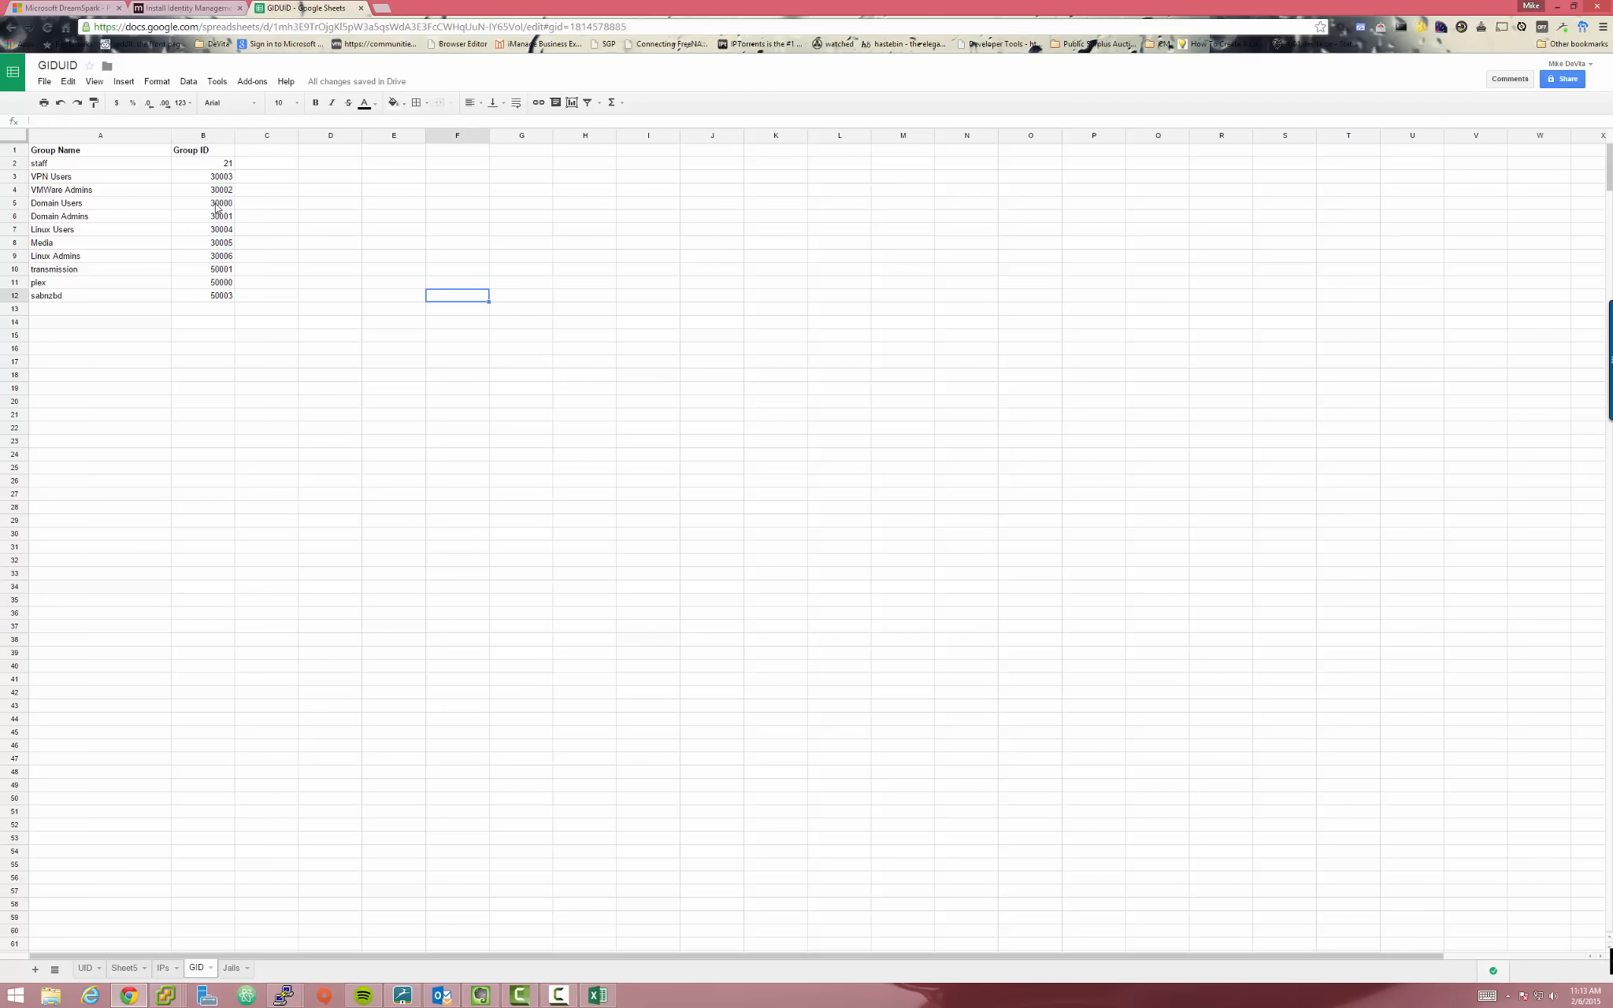
{"action": "left_click_drag", "start_coordinate": [224, 181], "coordinate": [224, 256]}
{"action": "left_click", "coordinate": [372, 232]}
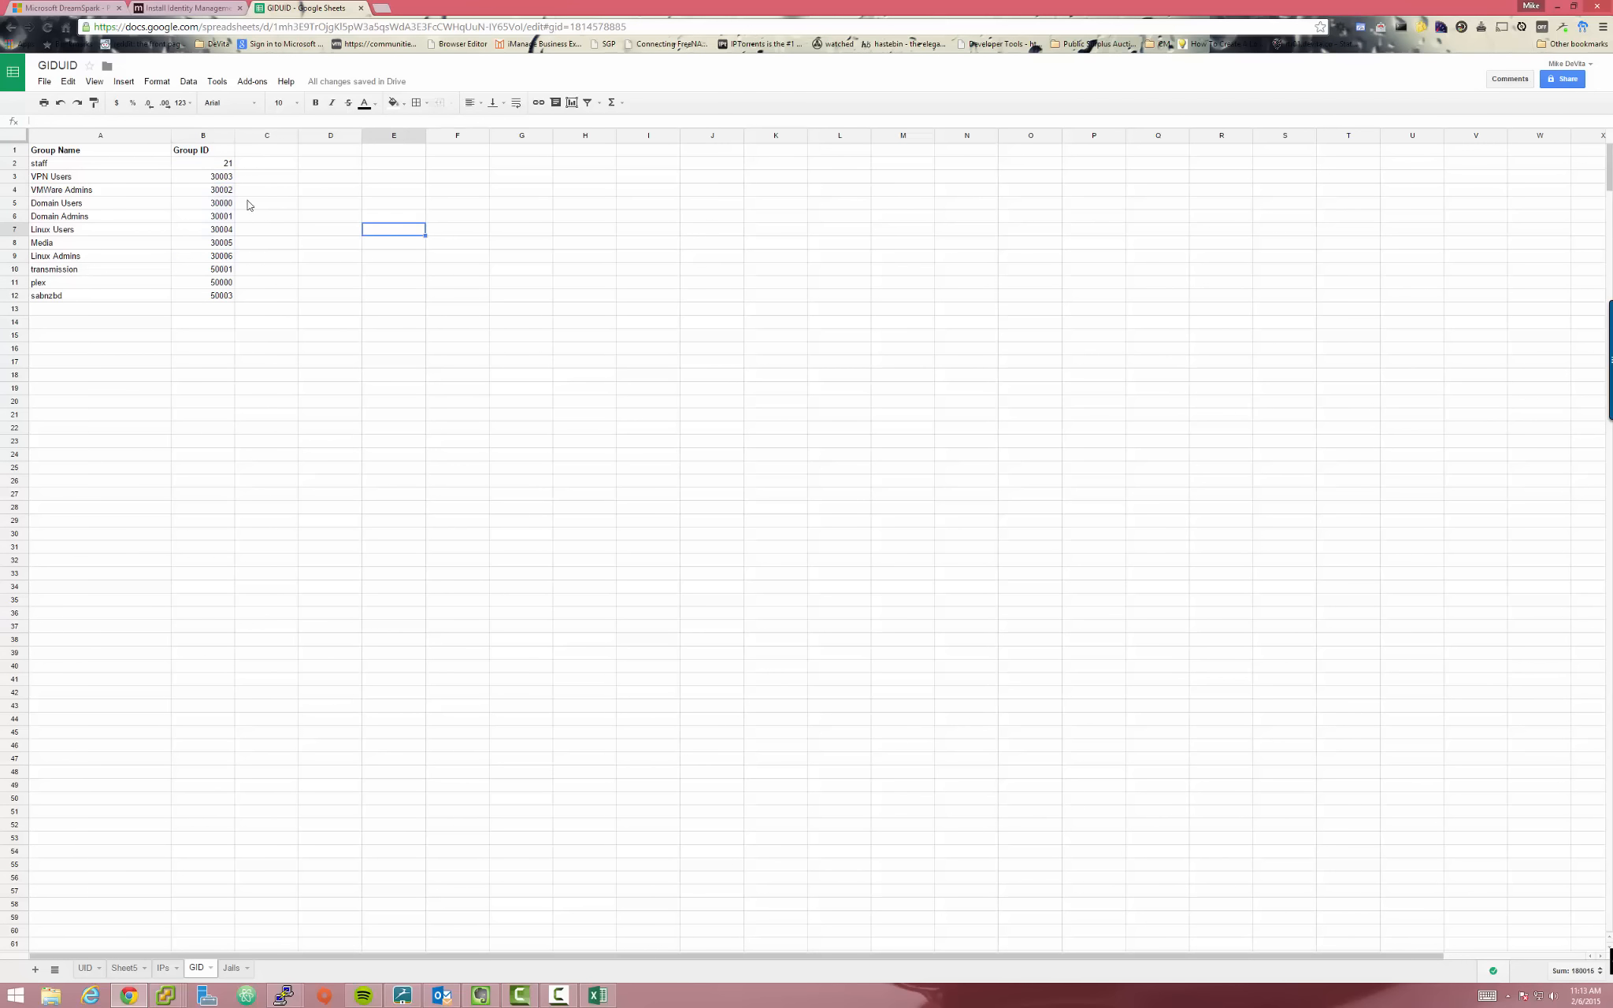
{"action": "left_click_drag", "start_coordinate": [213, 176], "coordinate": [225, 260]}
{"action": "left_click", "coordinate": [342, 313]}
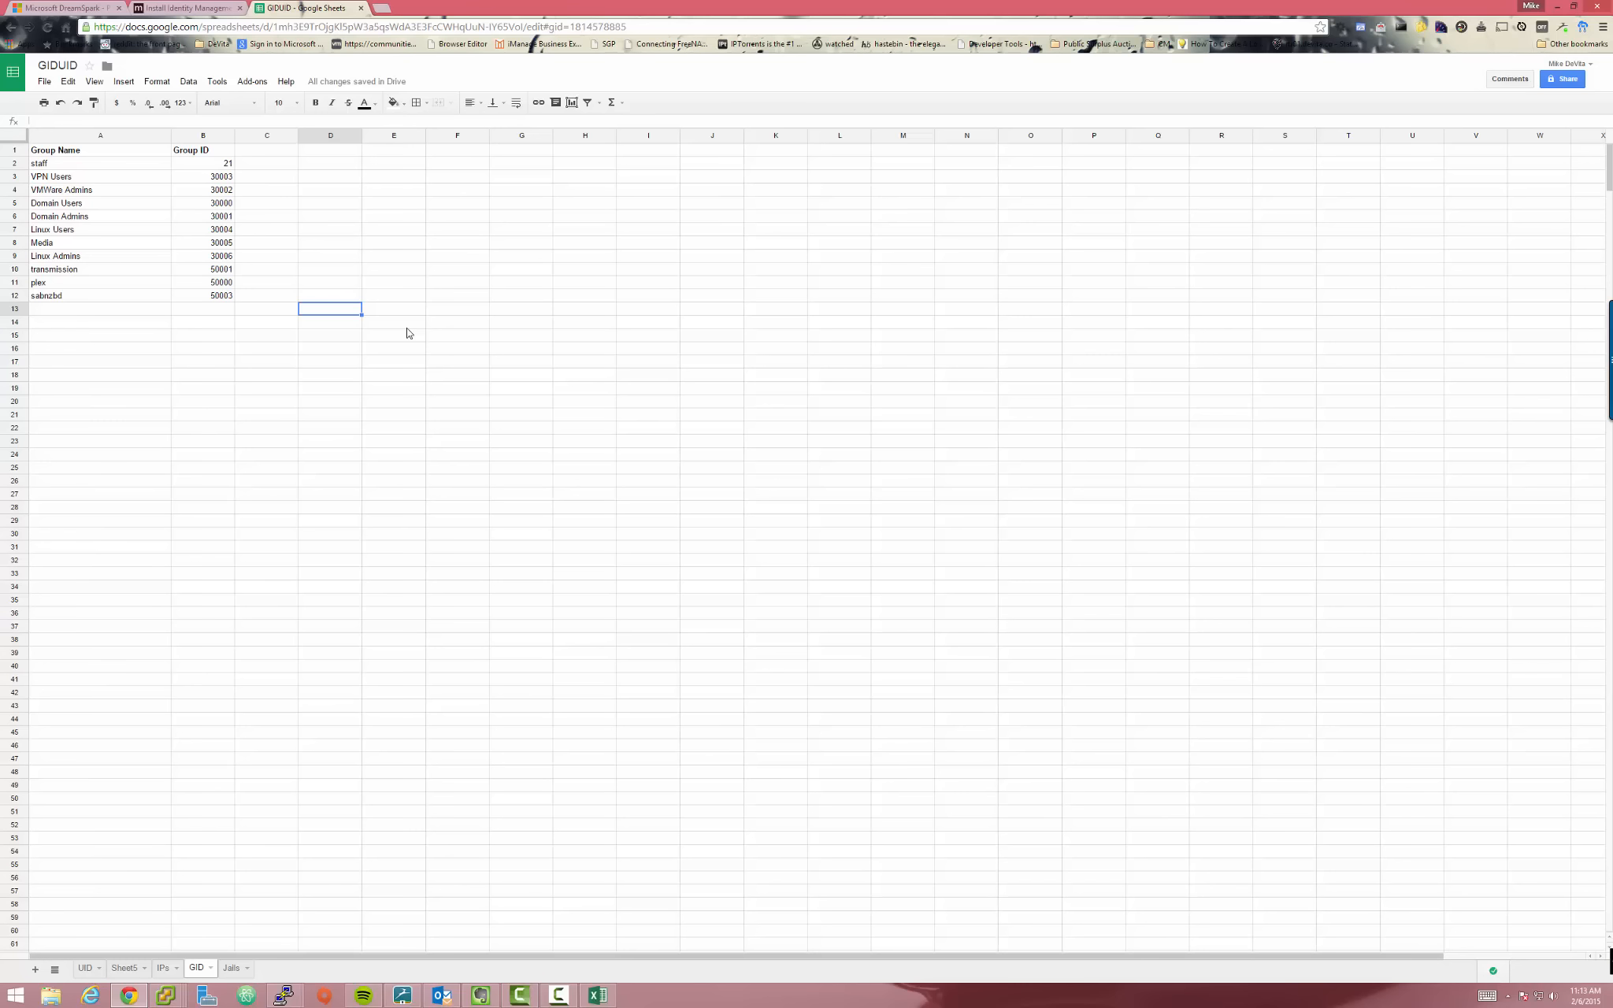
Select group names and IDs A3:B9, then switch to the dcs01 console
{"action": "left_click", "coordinate": [340, 662]}
{"action": "left_click", "coordinate": [324, 322]}
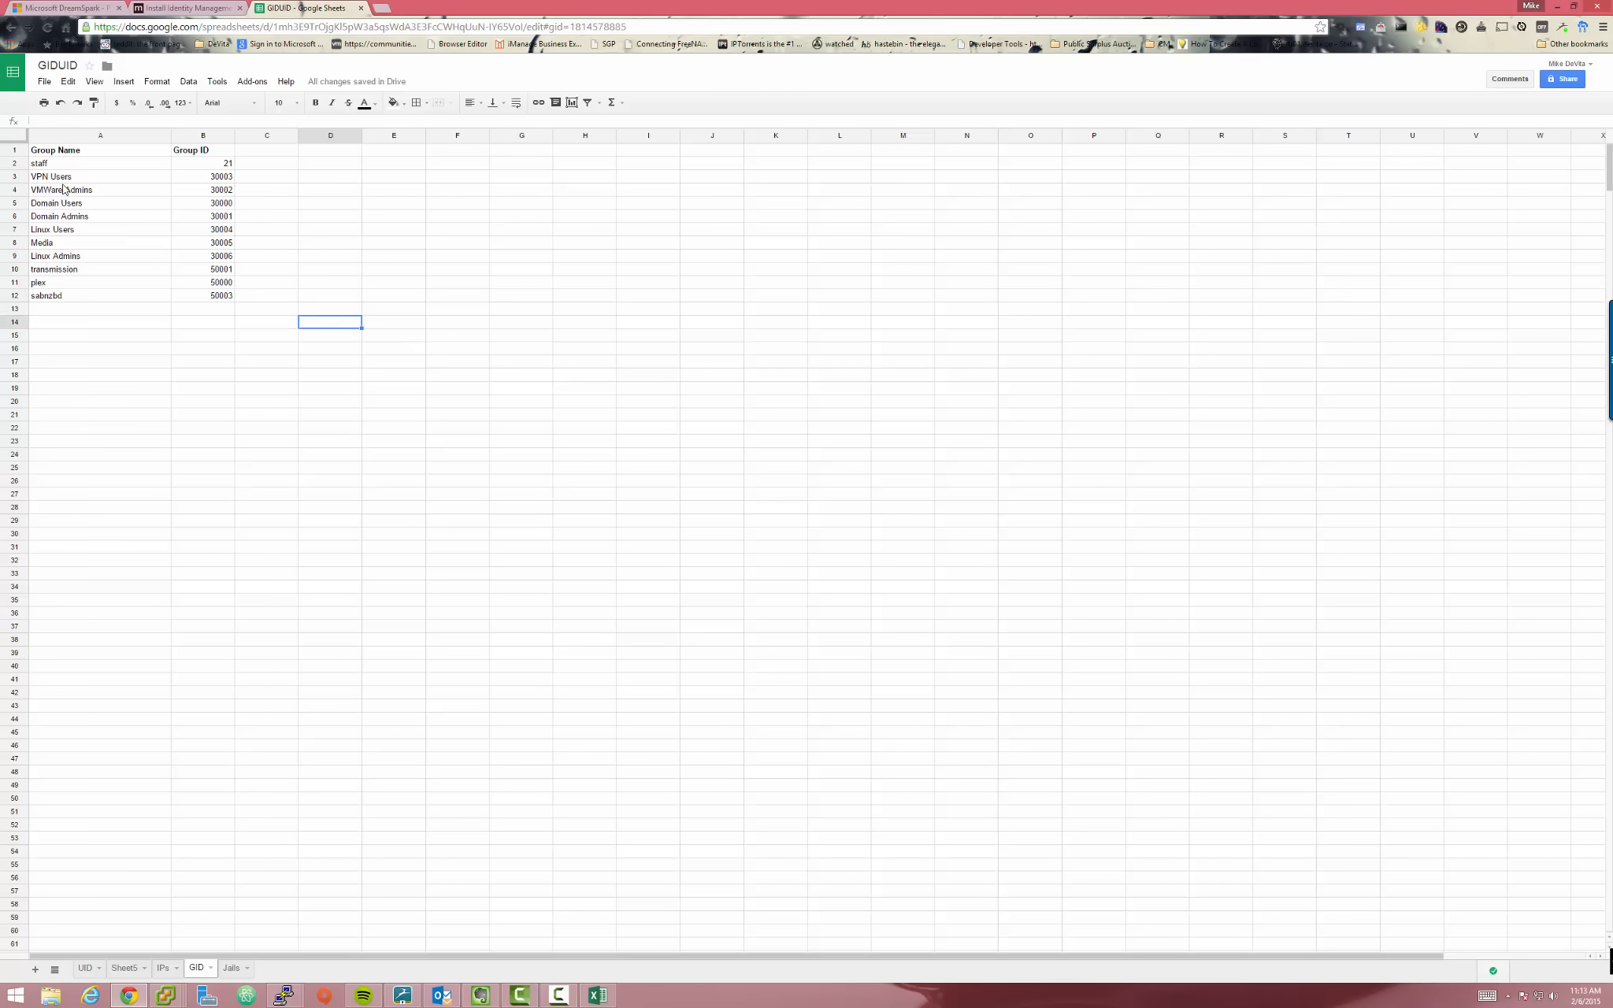
{"action": "left_click_drag", "start_coordinate": [65, 179], "coordinate": [209, 258]}
{"action": "left_click", "coordinate": [432, 281]}
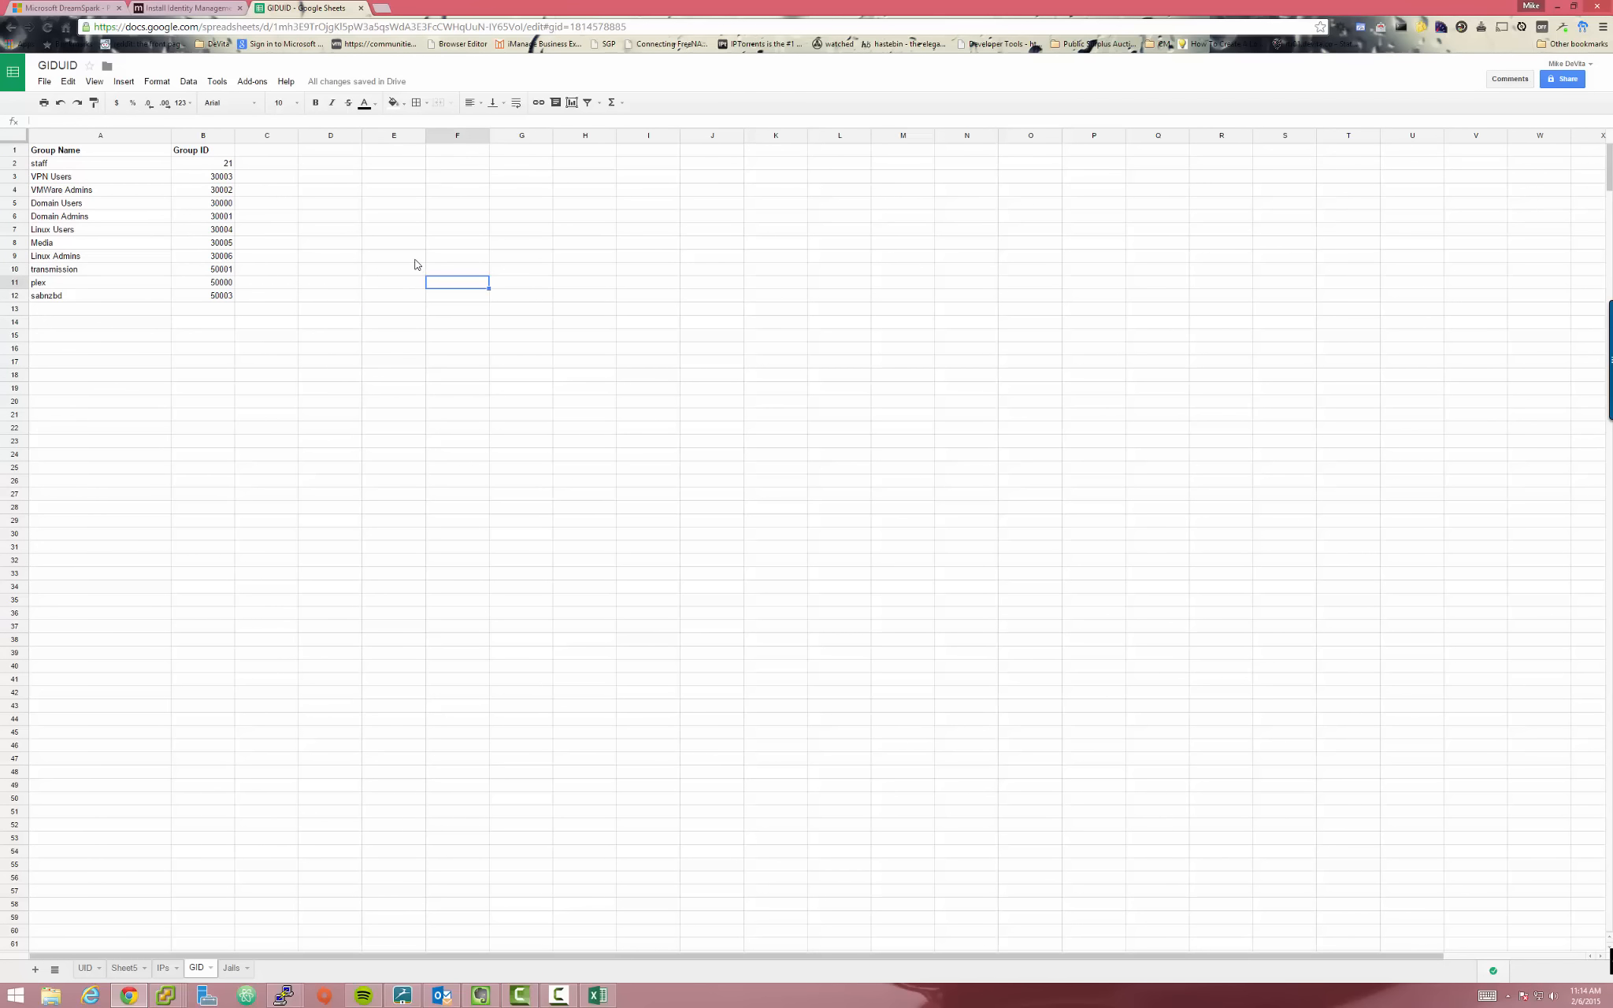
{"action": "left_click", "coordinate": [407, 229]}
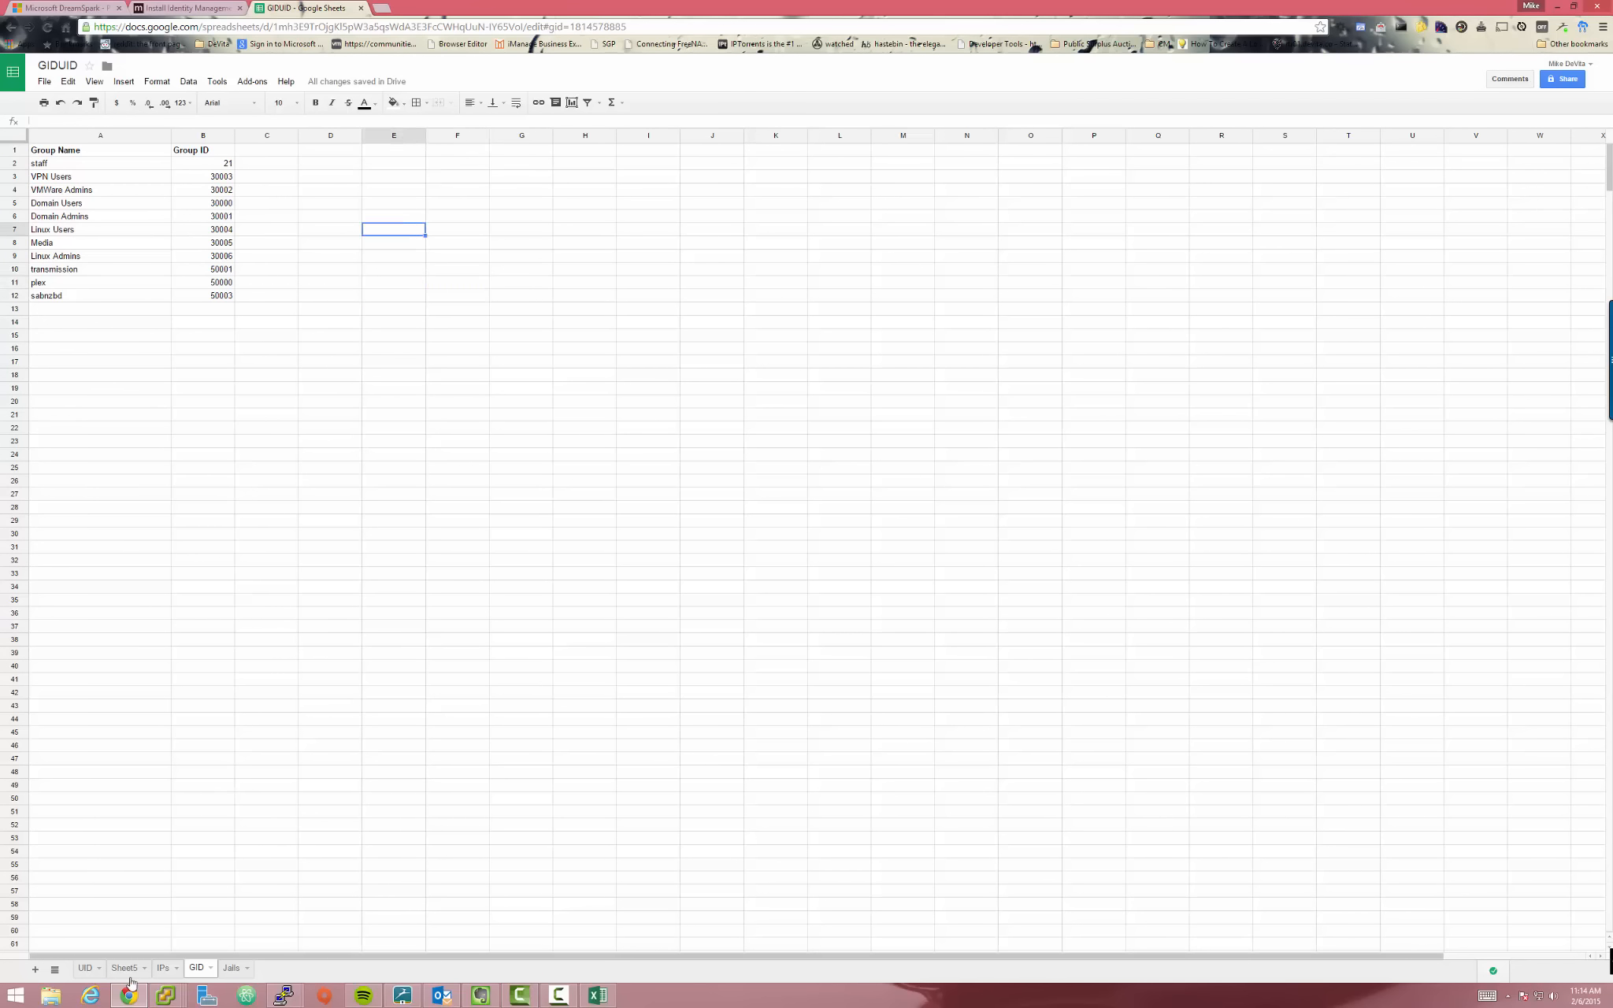
{"action": "left_click", "coordinate": [446, 351]}
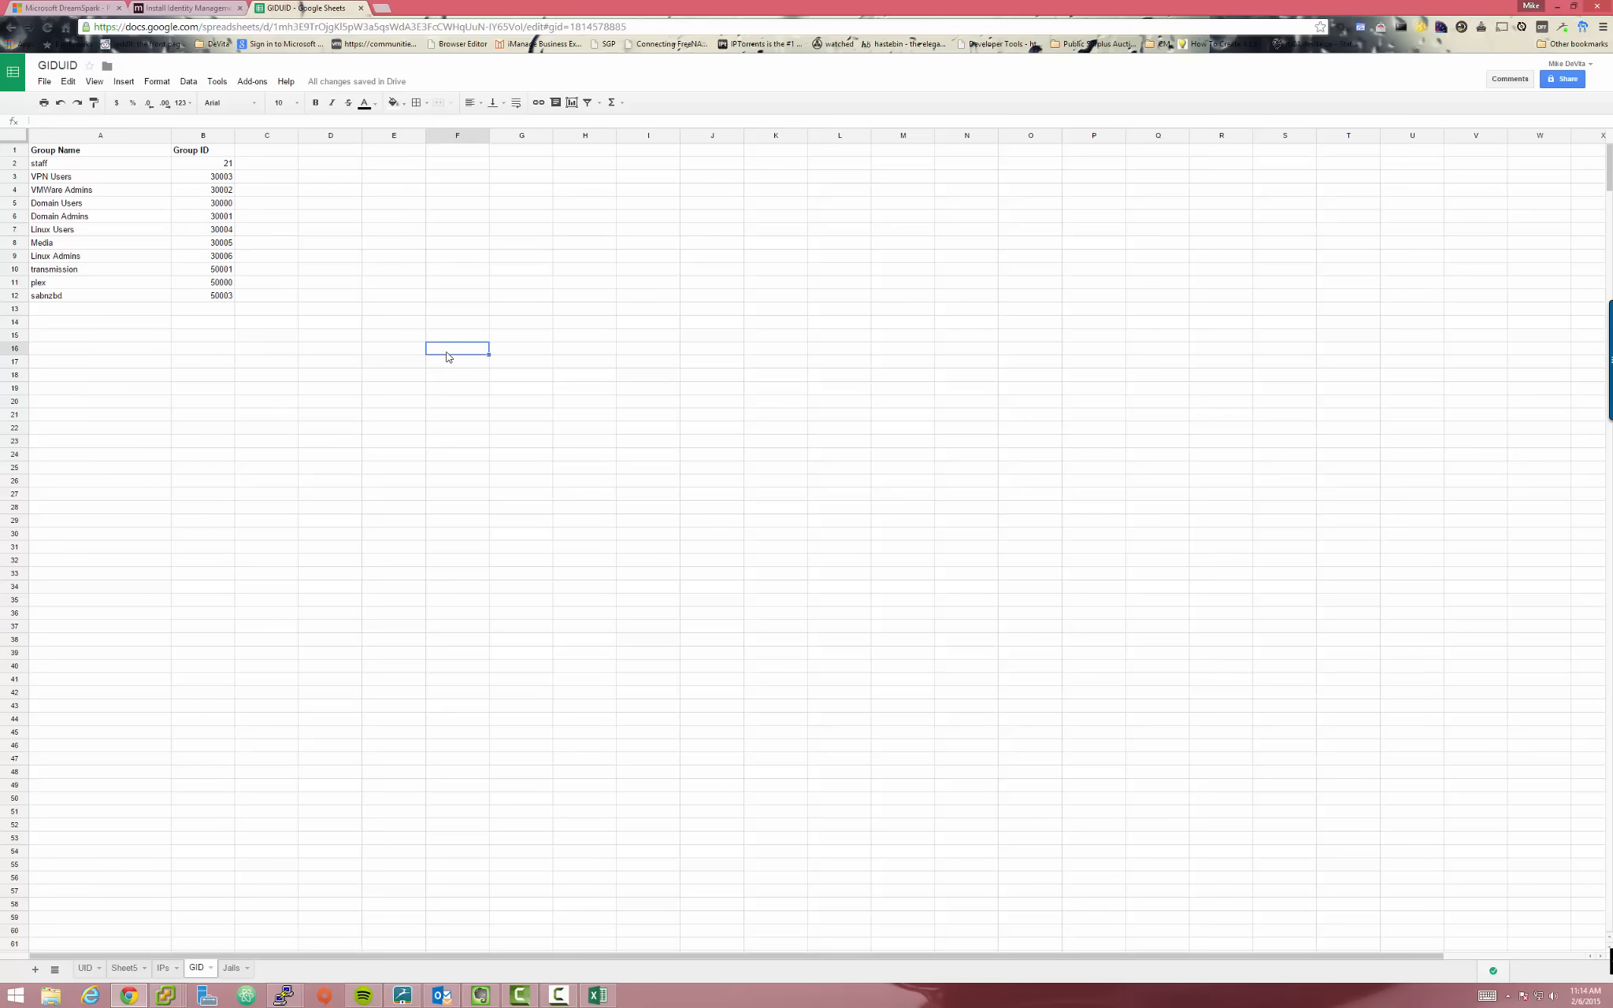
{"action": "key", "text": "alt+Tab"}
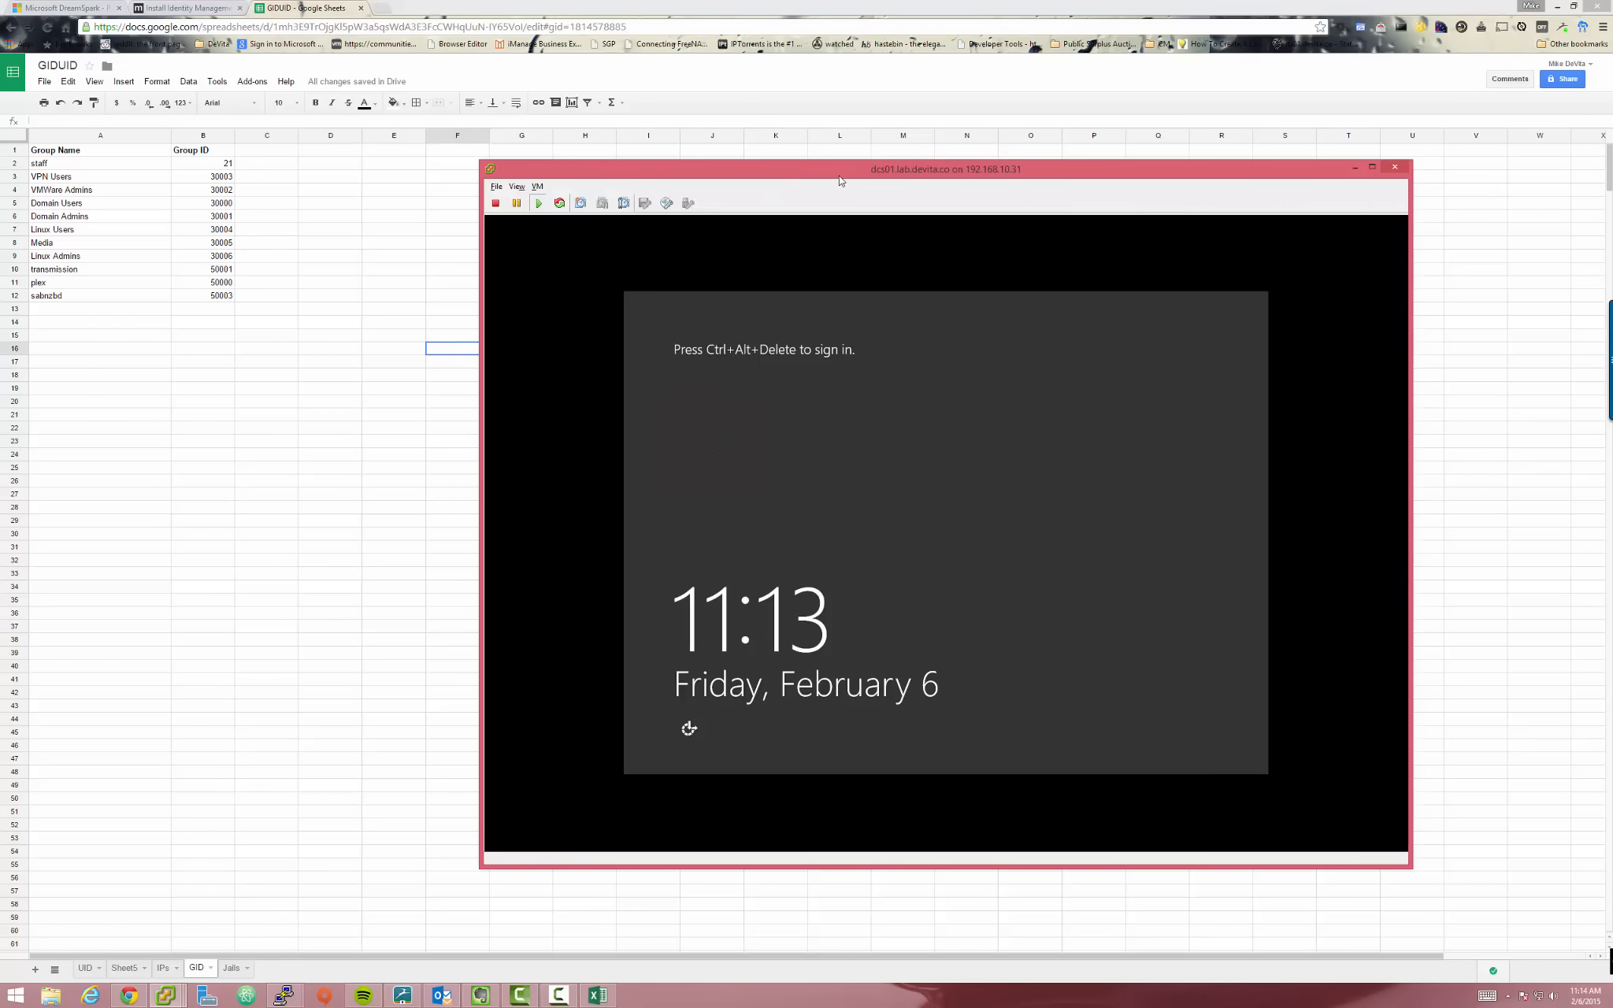
Send Ctrl+Alt+Delete and sign in to dcs01 as Administrator with the account password
{"action": "left_click", "coordinate": [766, 424]}
{"action": "key", "text": "ctrl+alt+Insert"}
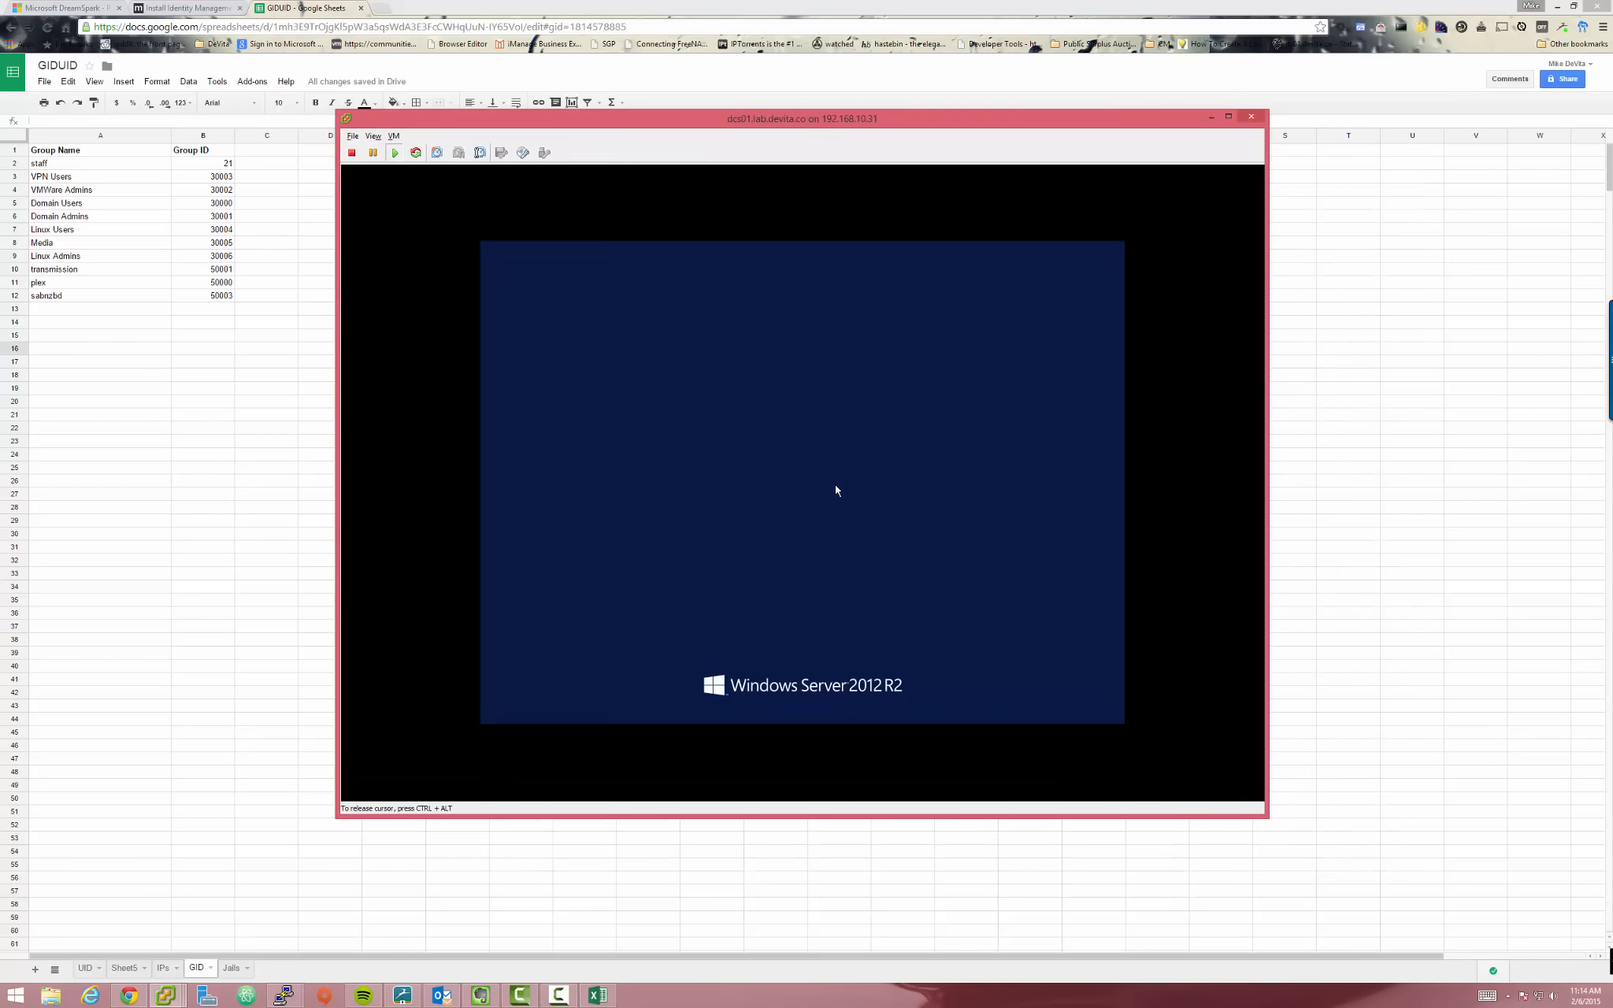
{"action": "type", "text": "•••"}
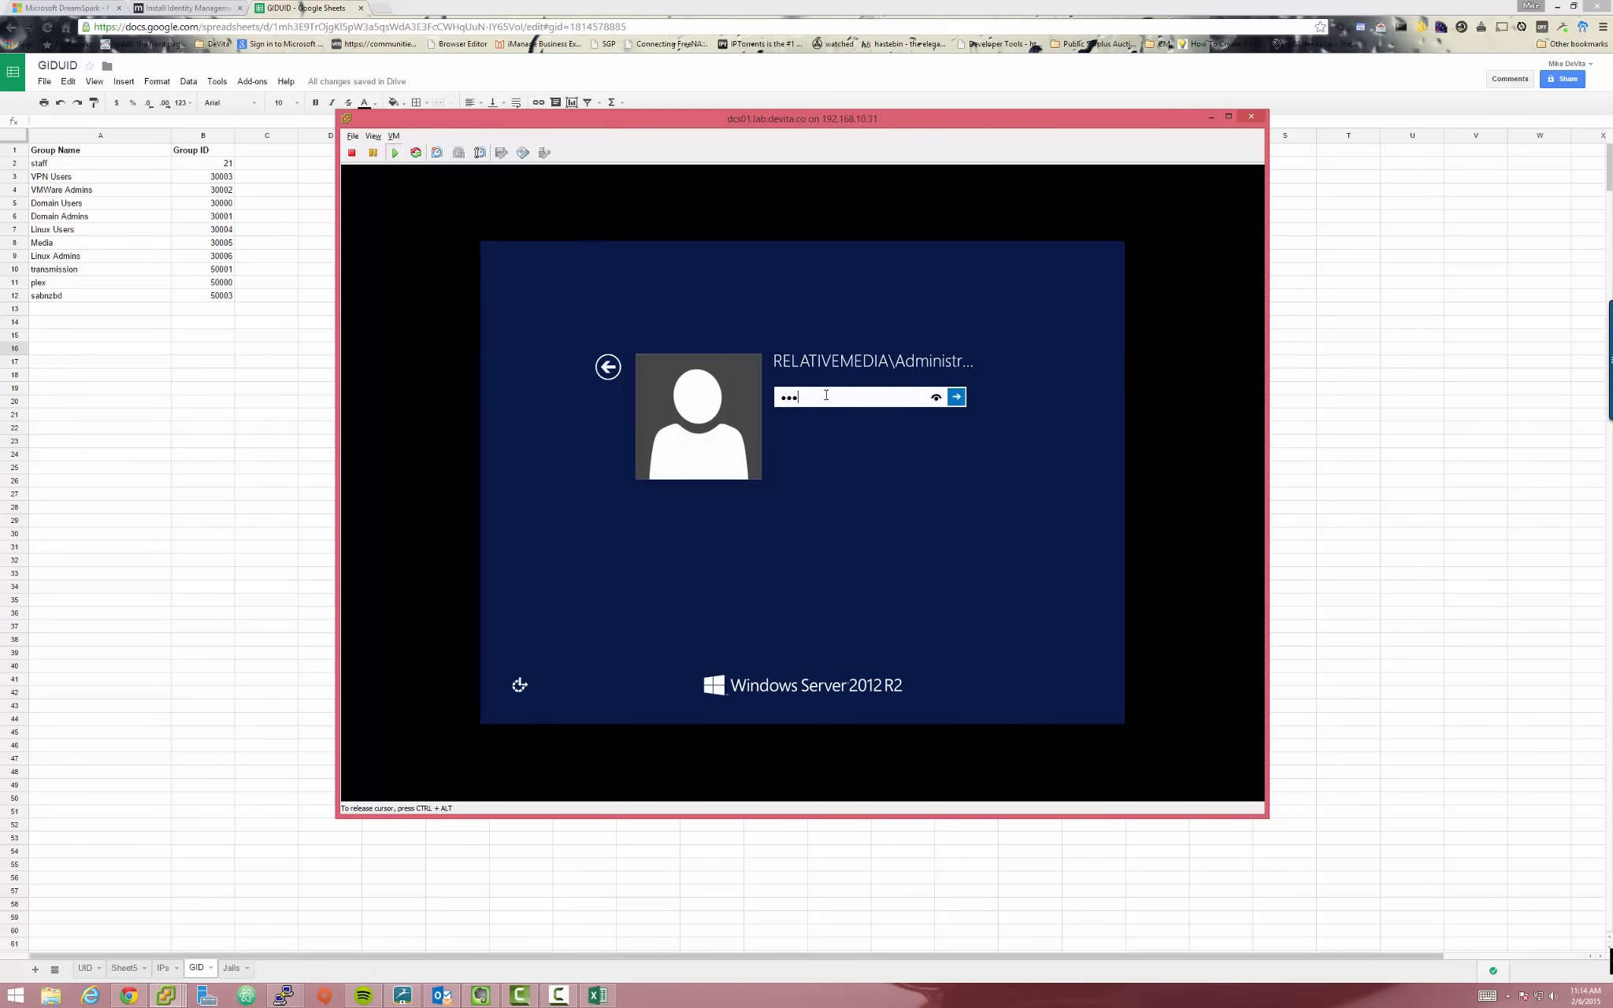
{"action": "key", "text": "Return"}
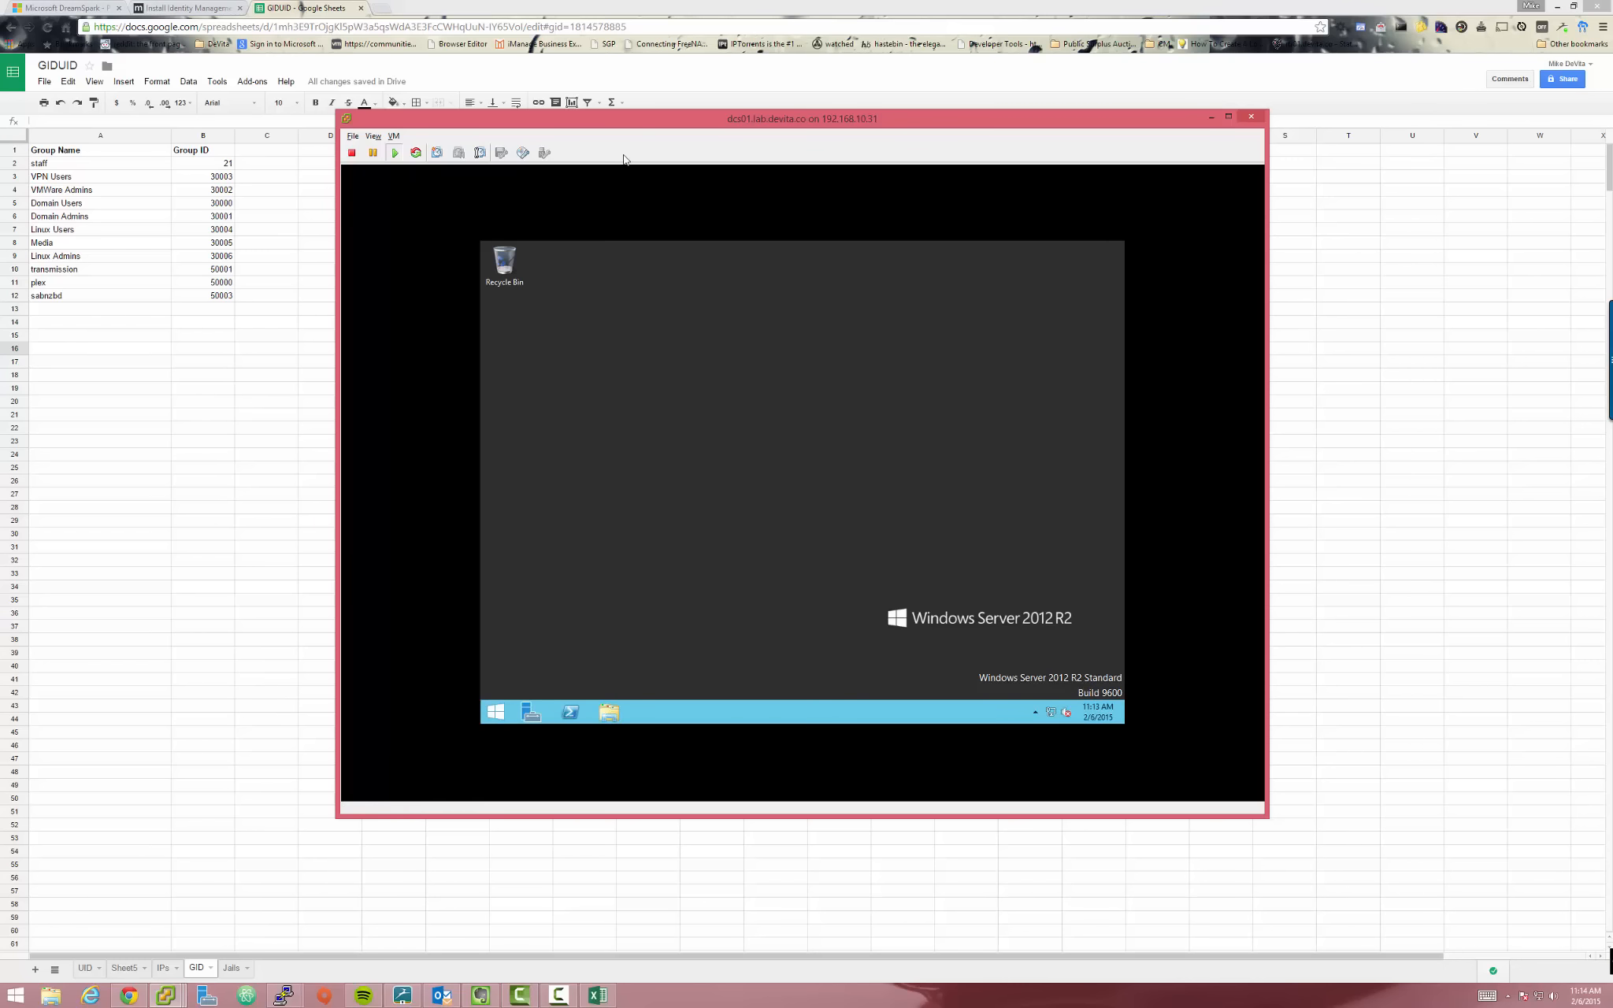
Reposition the console window and bring up Server Manager's management options
{"action": "mouse_move", "coordinate": [662, 142]}
{"action": "left_mouse_down"}
{"action": "mouse_move", "coordinate": [599, 190]}
{"action": "mouse_move", "coordinate": [578, 187]}
{"action": "mouse_move", "coordinate": [689, 161]}
{"action": "left_mouse_up"}
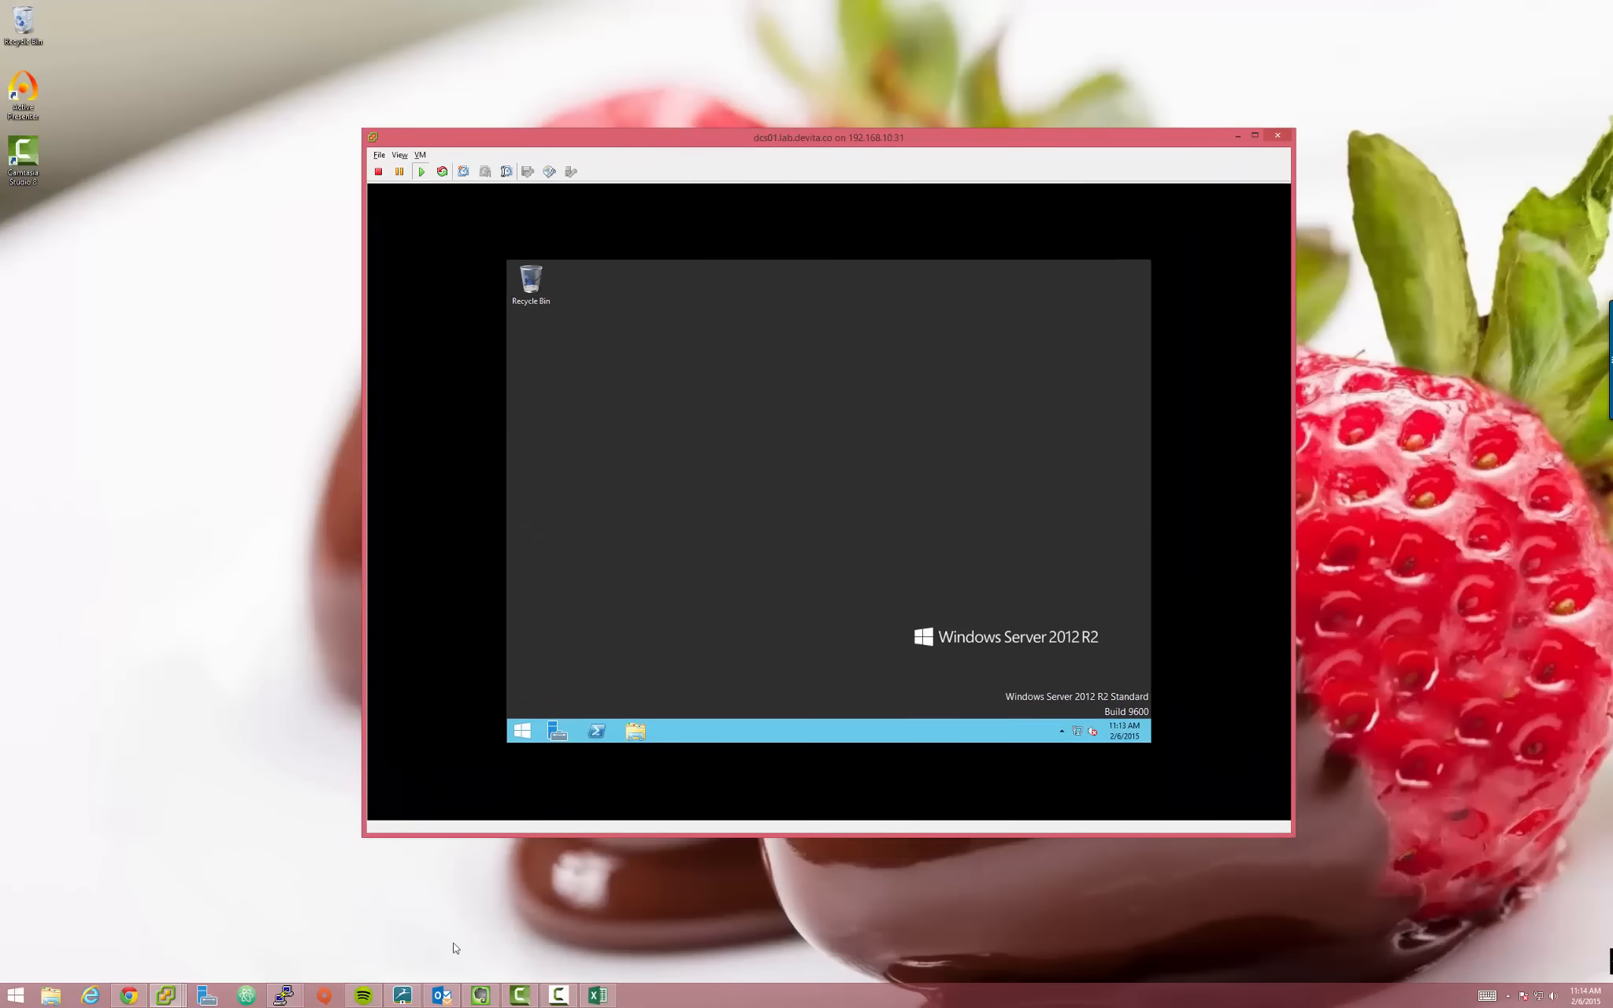
{"action": "left_click", "coordinate": [128, 996]}
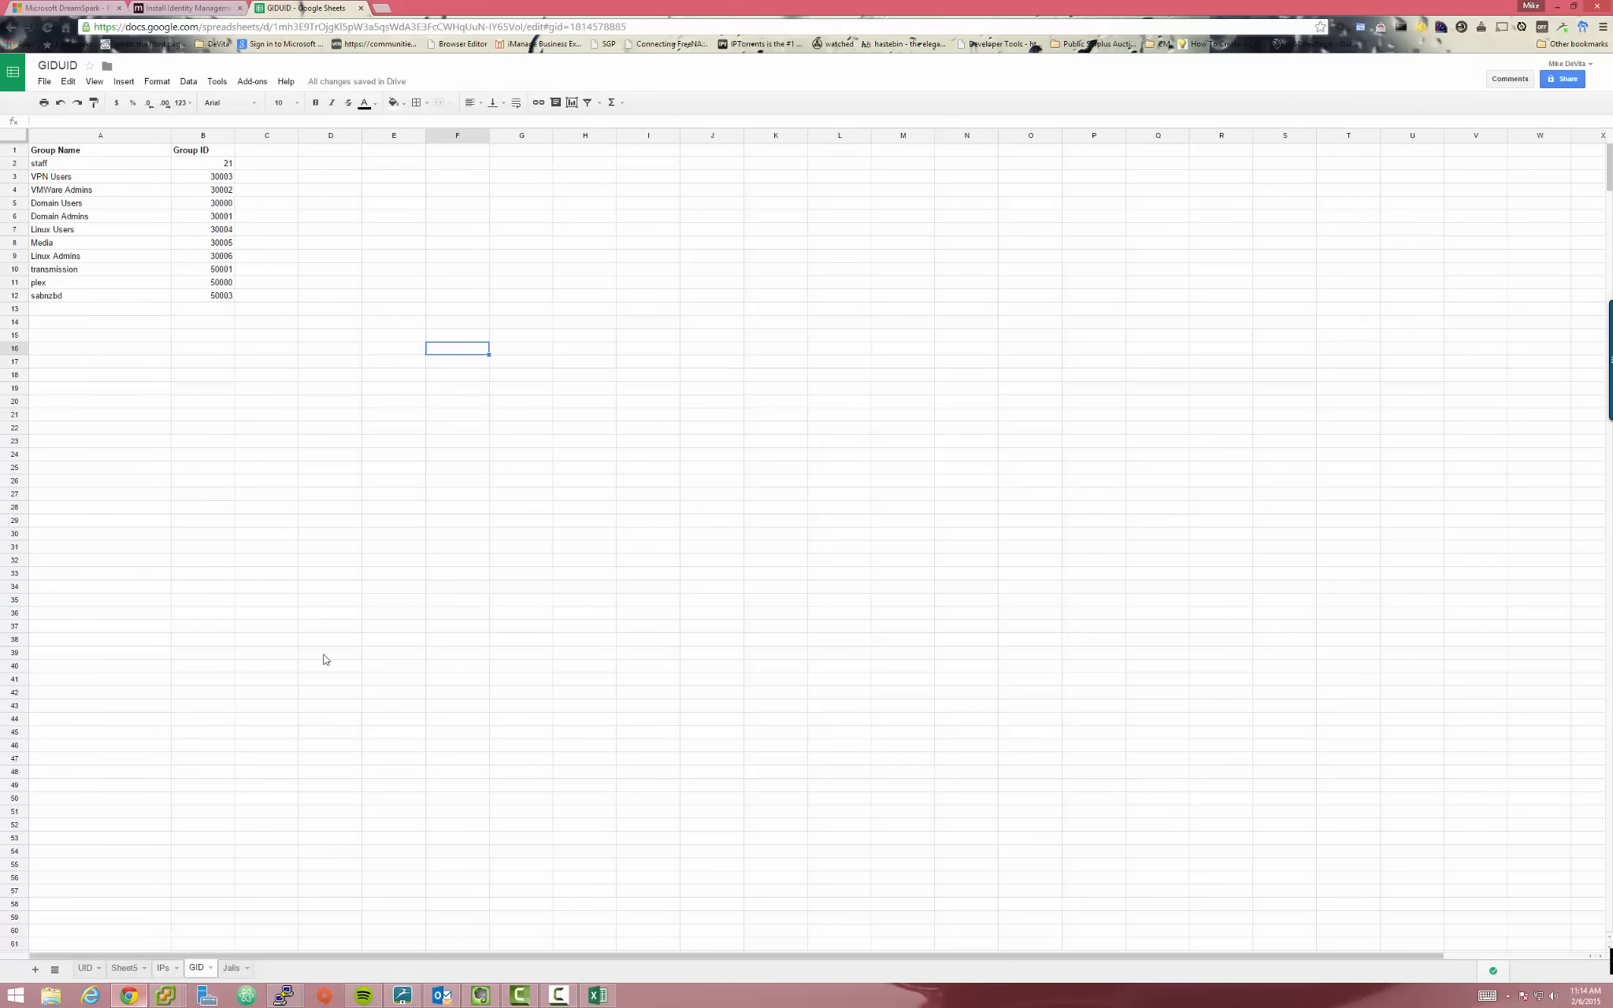
{"action": "key", "text": "alt+Tab"}
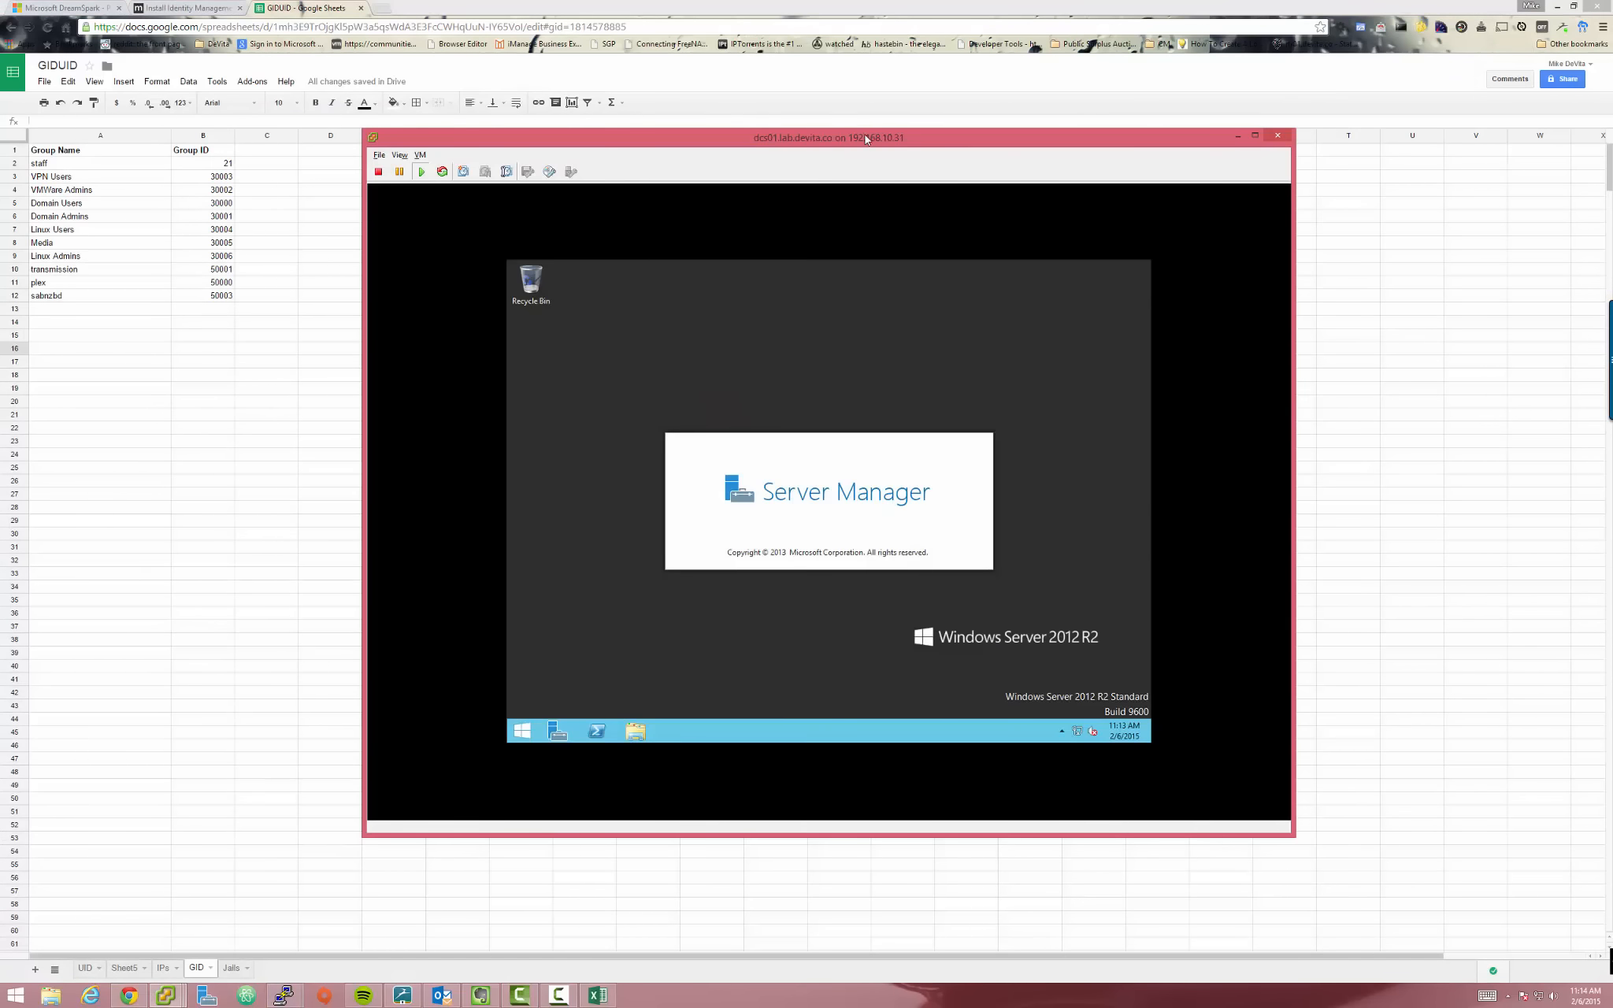
{"action": "left_click_drag", "start_coordinate": [866, 139], "coordinate": [890, 72]}
{"action": "left_click", "coordinate": [899, 119]}
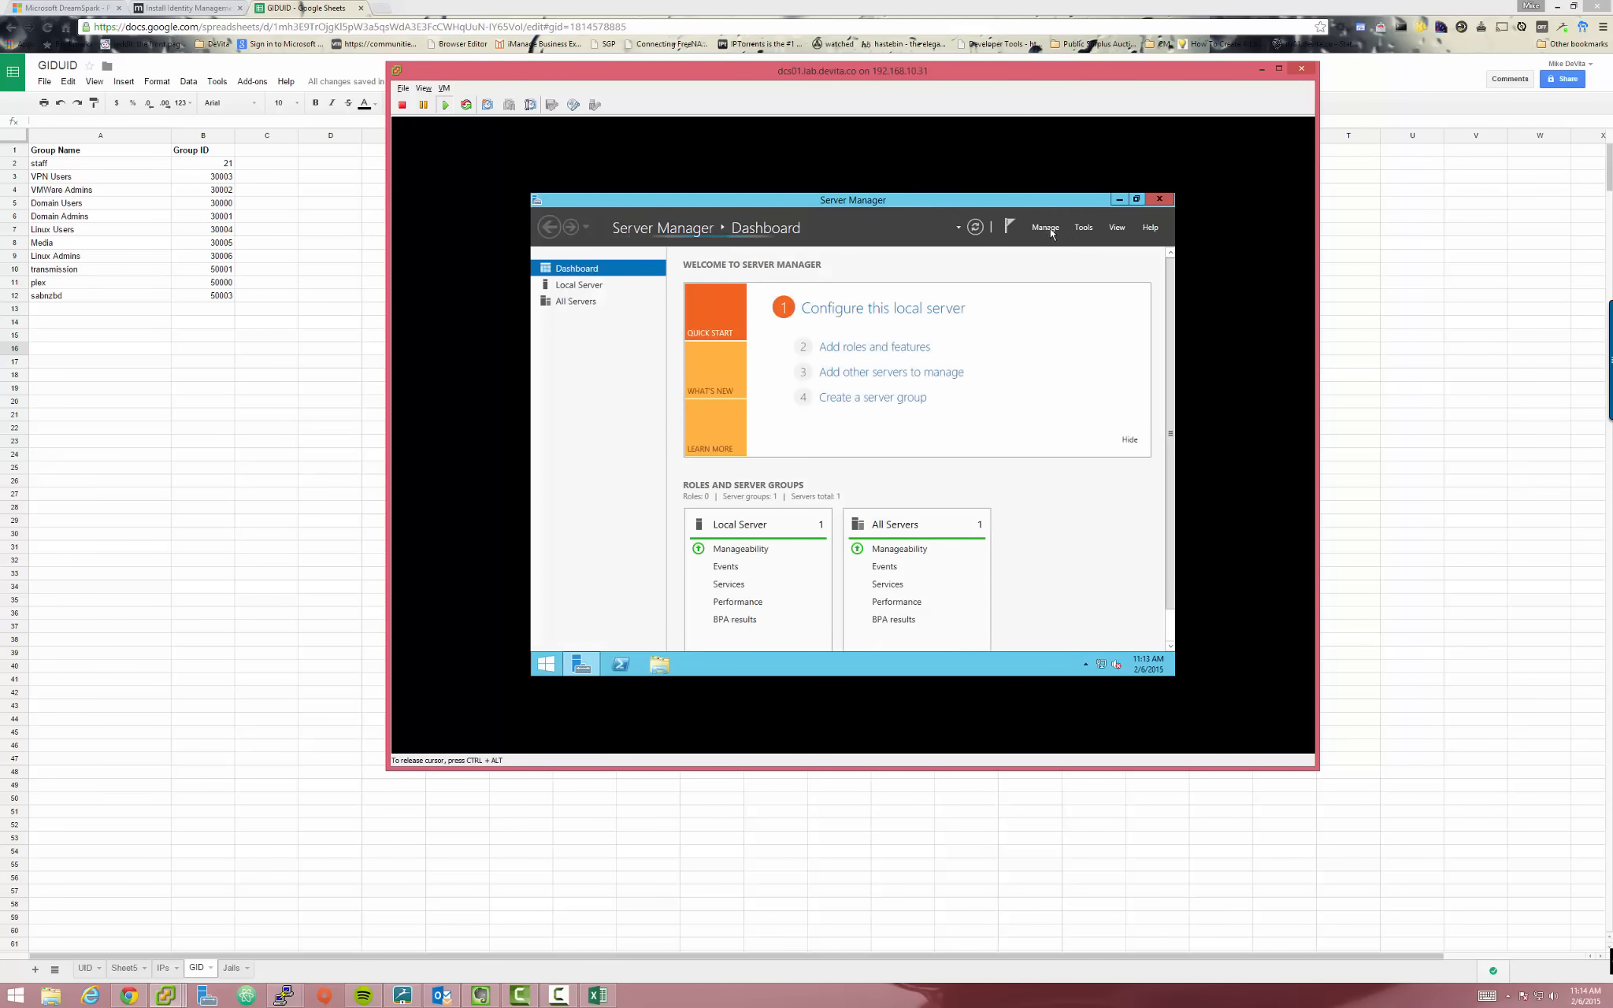
{"action": "left_click", "coordinate": [1052, 231]}
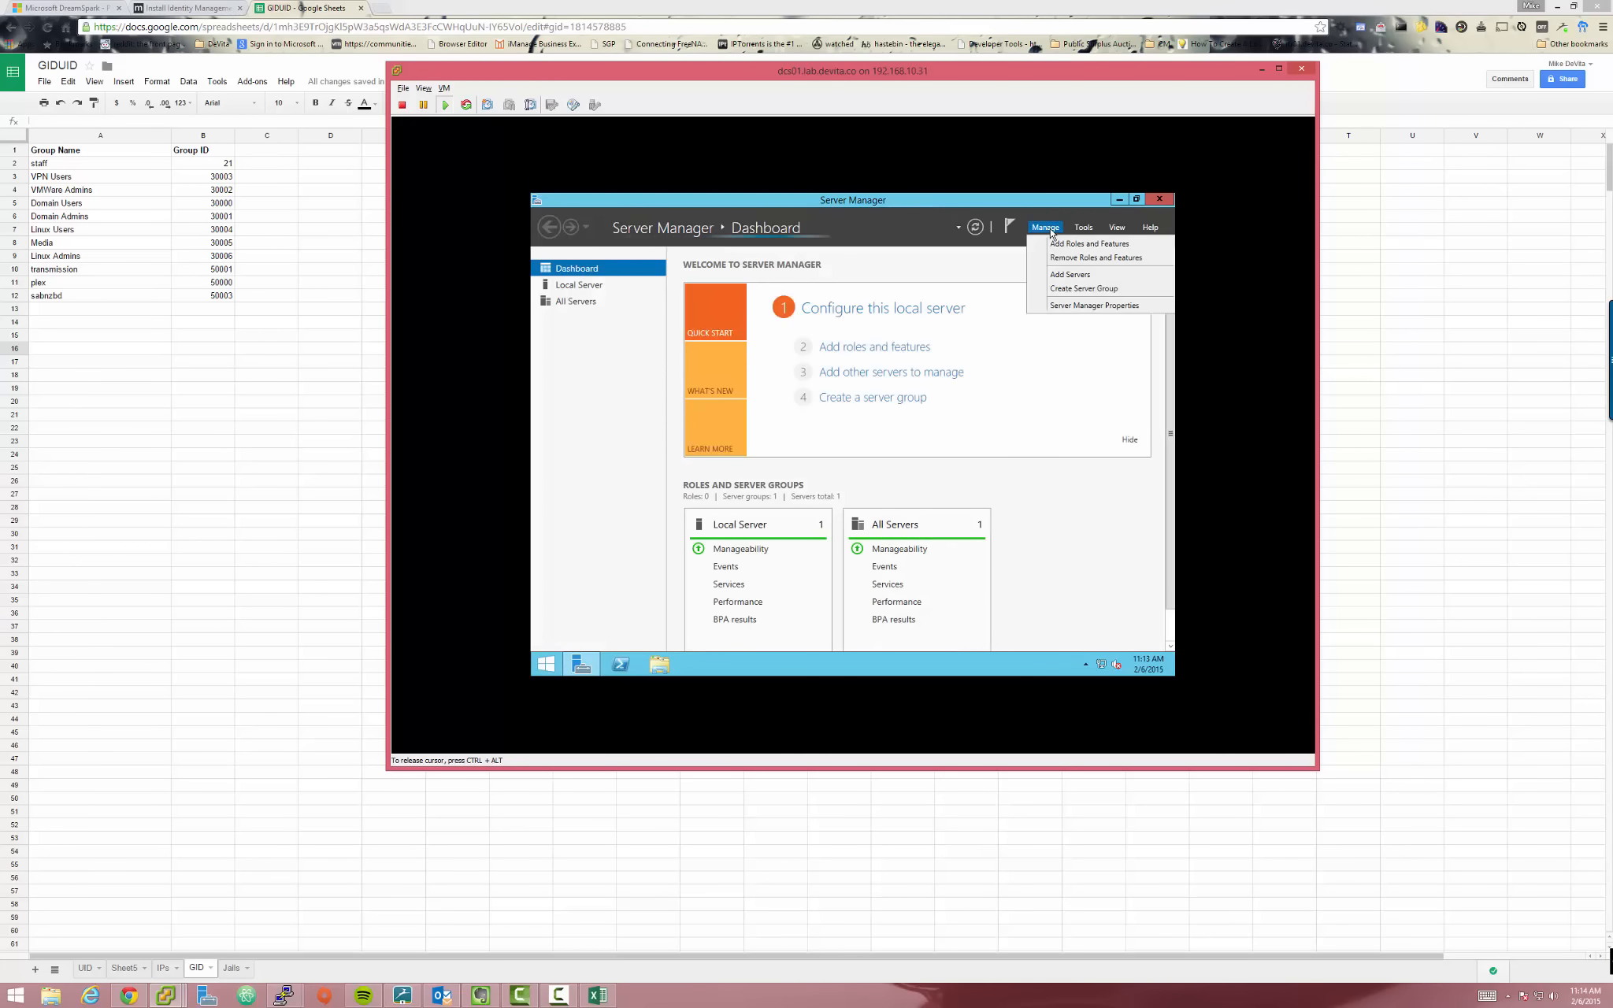
Launch Active Directory Users and Computers and show the relative.media Users container
{"action": "left_click", "coordinate": [1092, 231]}
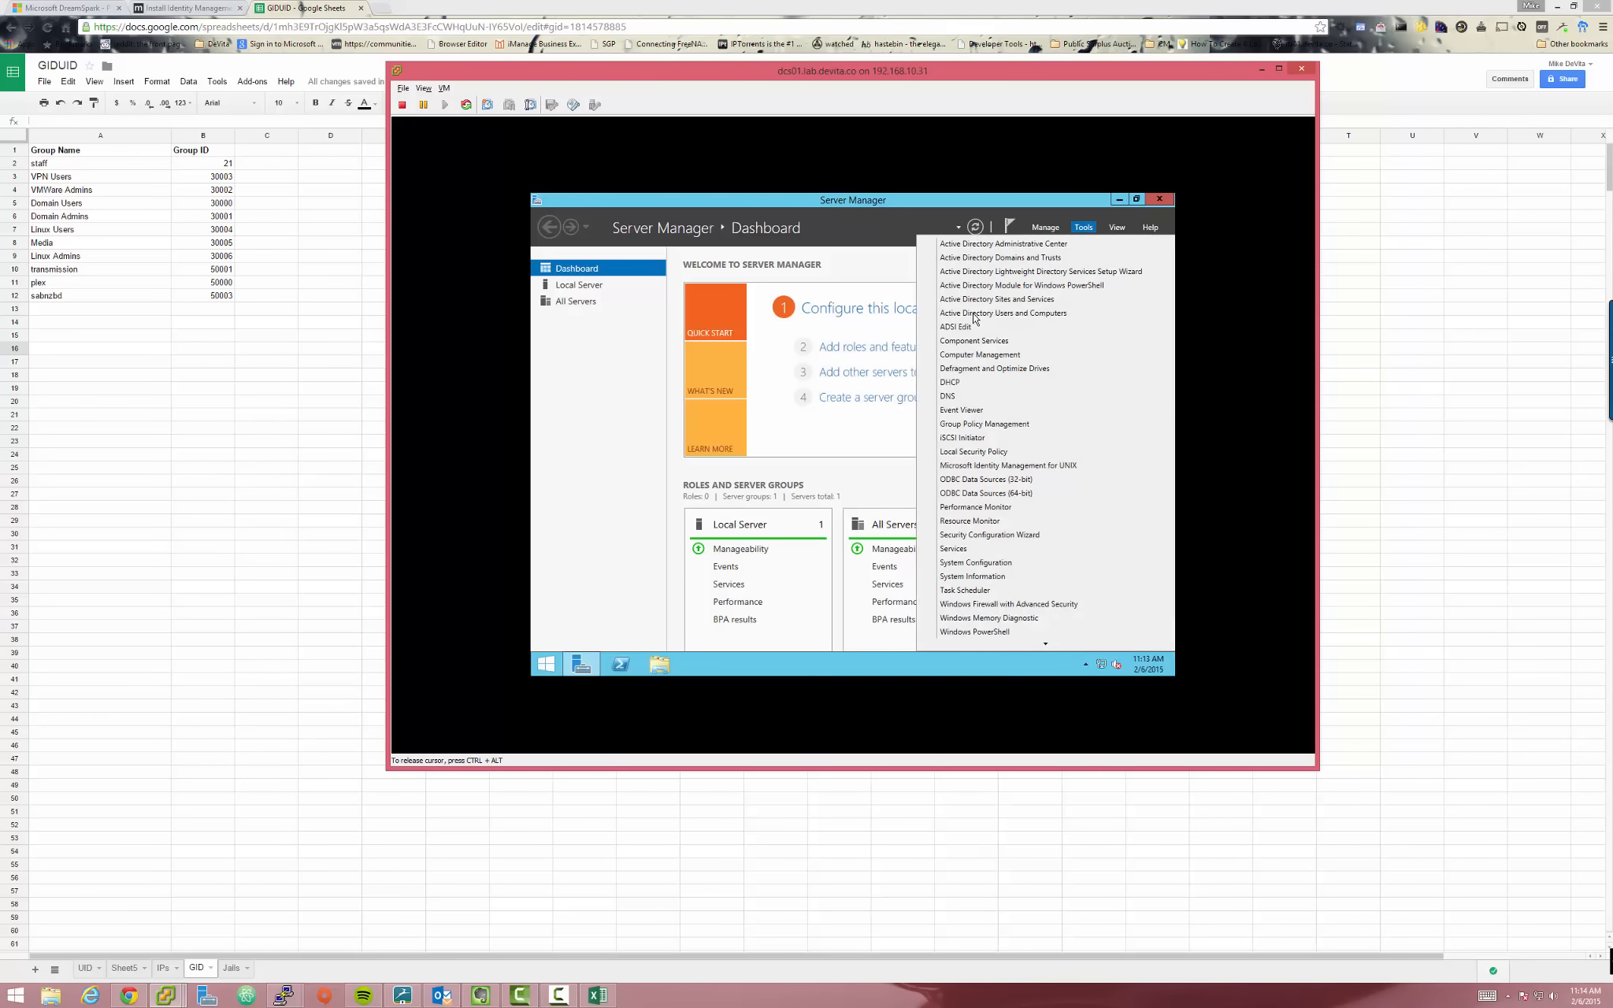
{"action": "left_click", "coordinate": [974, 313]}
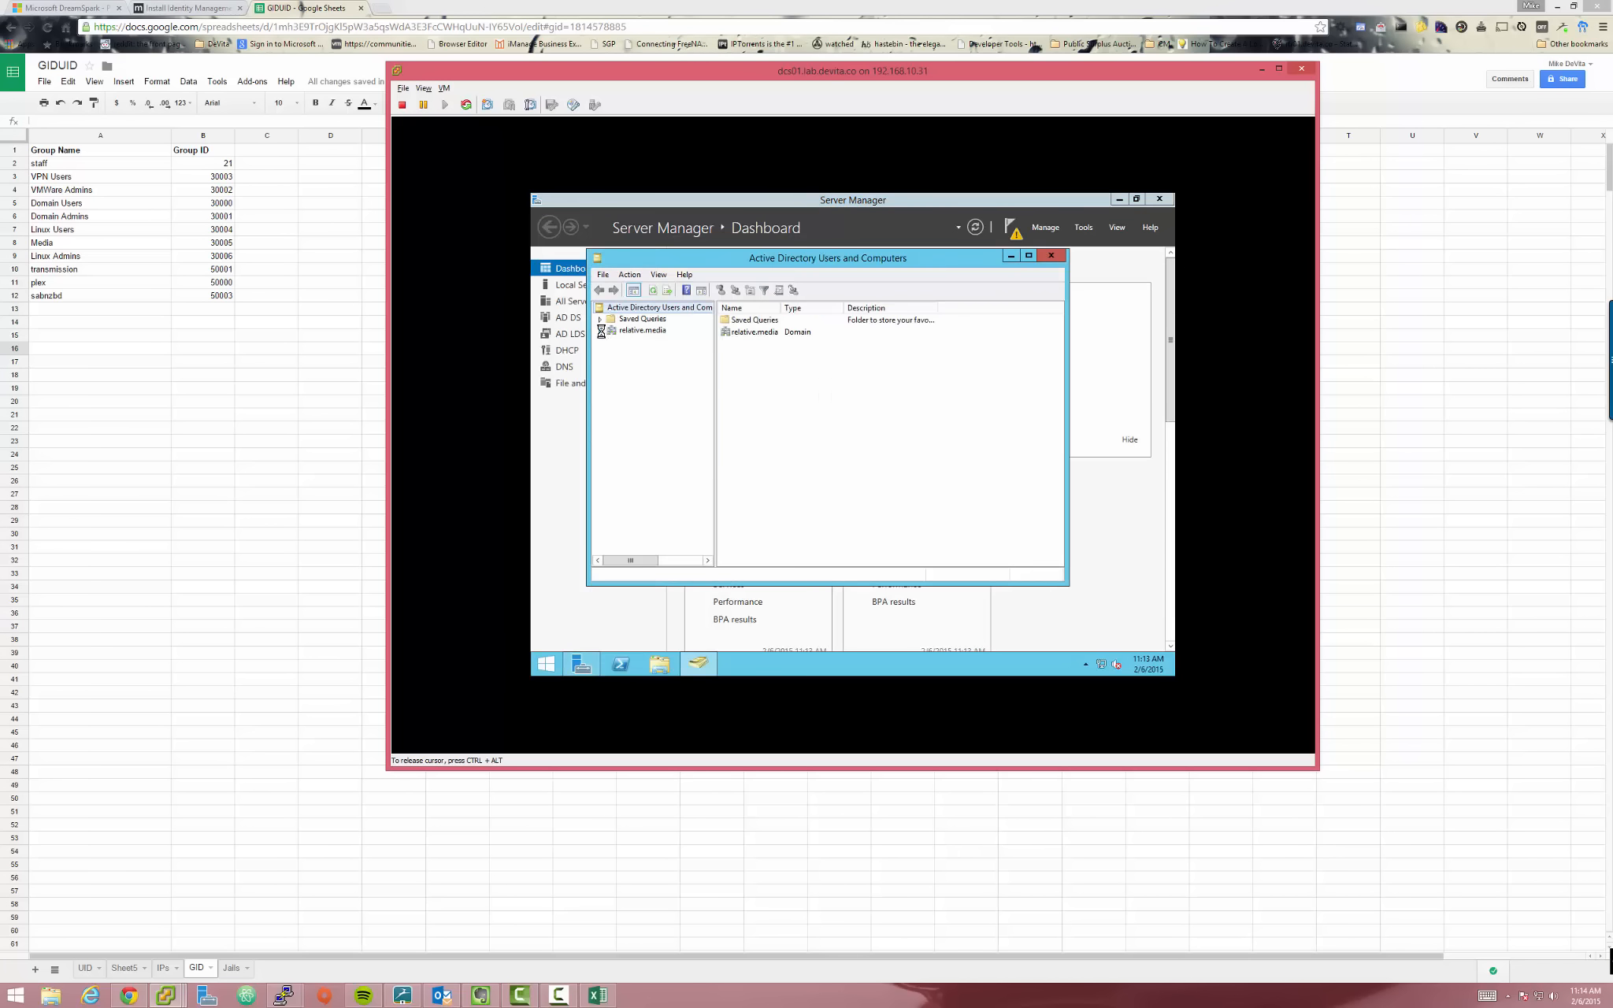
{"action": "left_click", "coordinate": [601, 330]}
{"action": "left_click", "coordinate": [640, 399]}
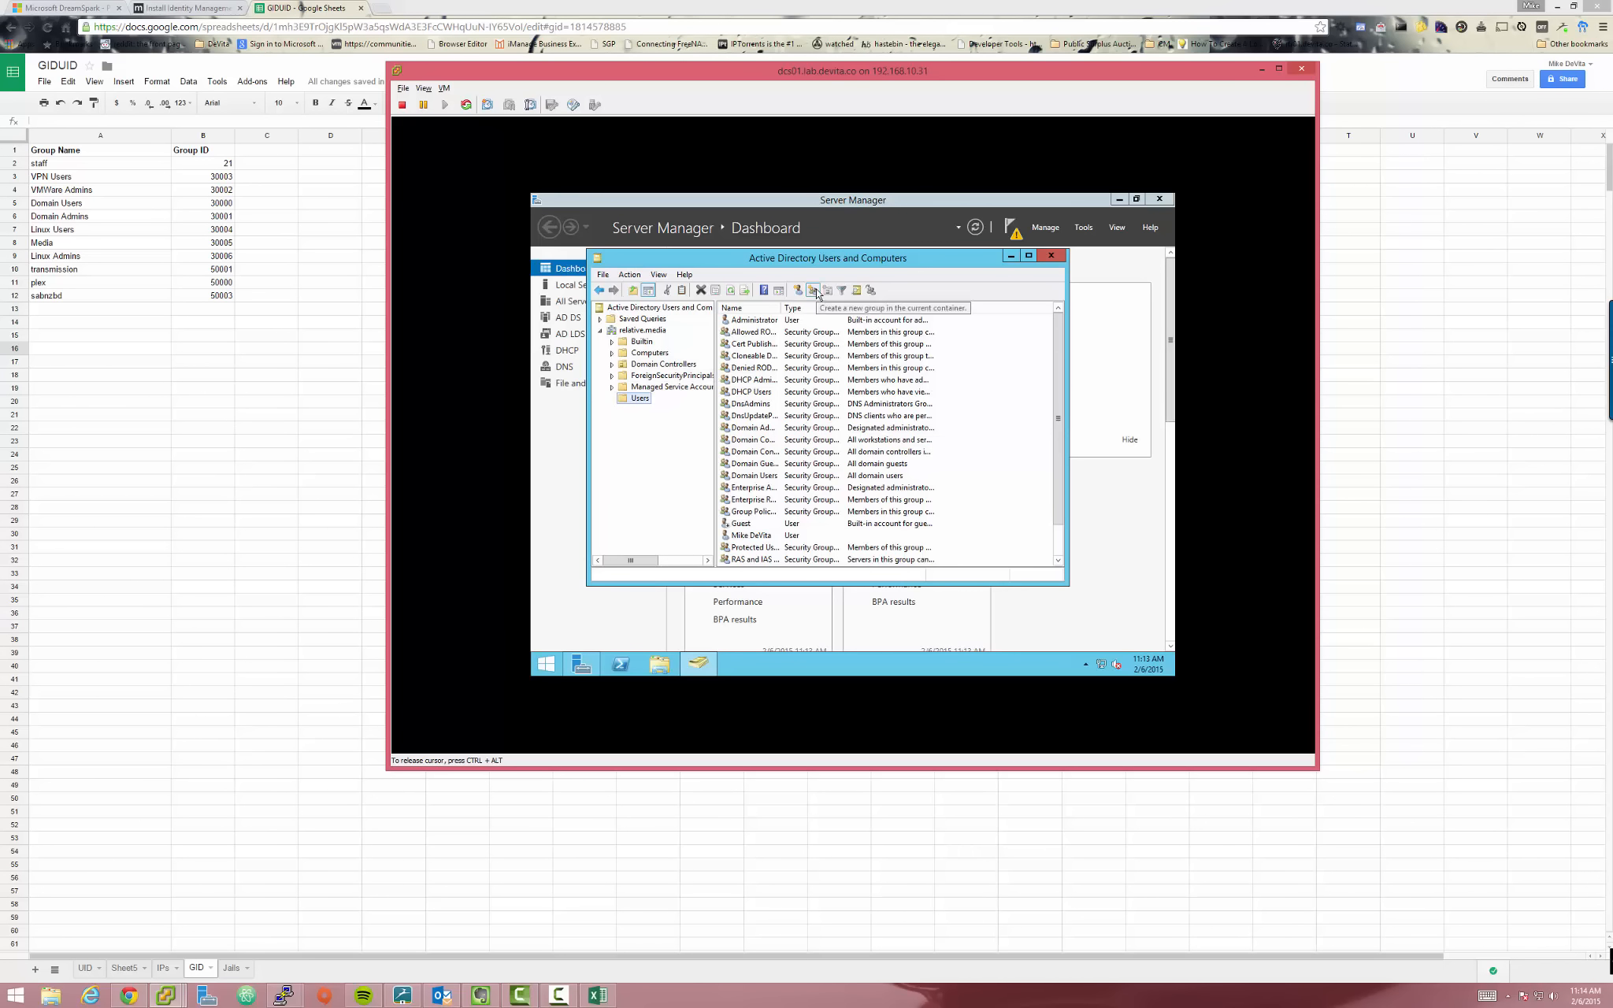
Create the groups Linux Users, Linux Admins and Media with New Group
{"action": "left_click", "coordinate": [814, 291]}
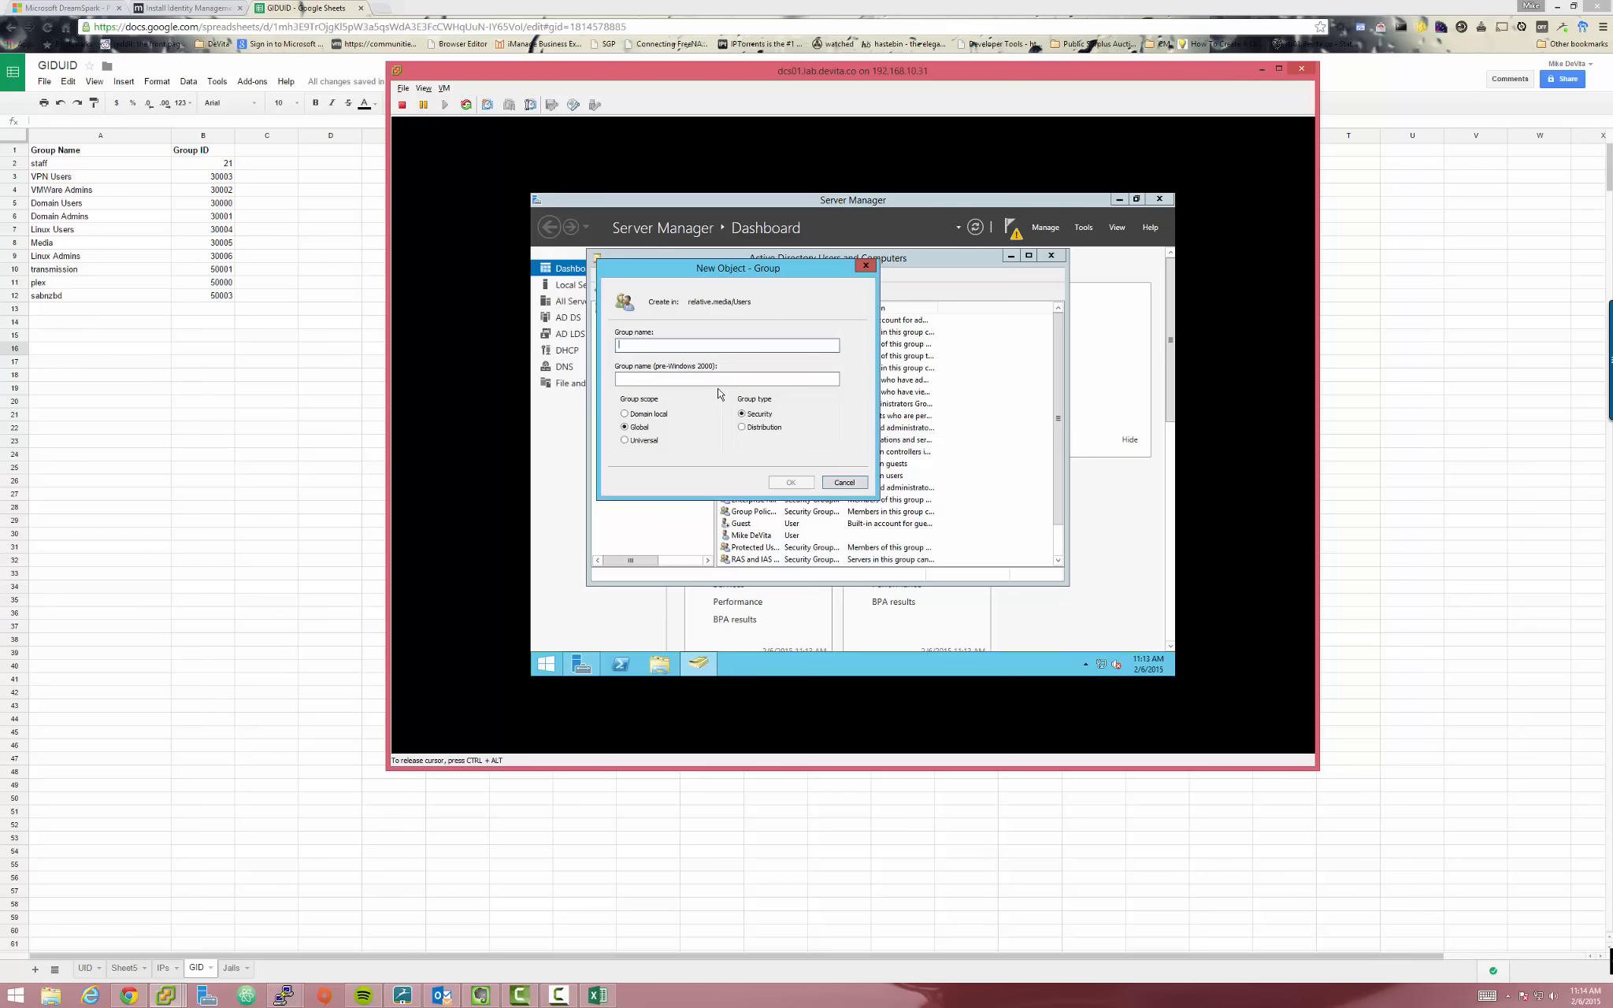
{"action": "type", "text": "Linux Users"}
{"action": "key", "text": "Return"}
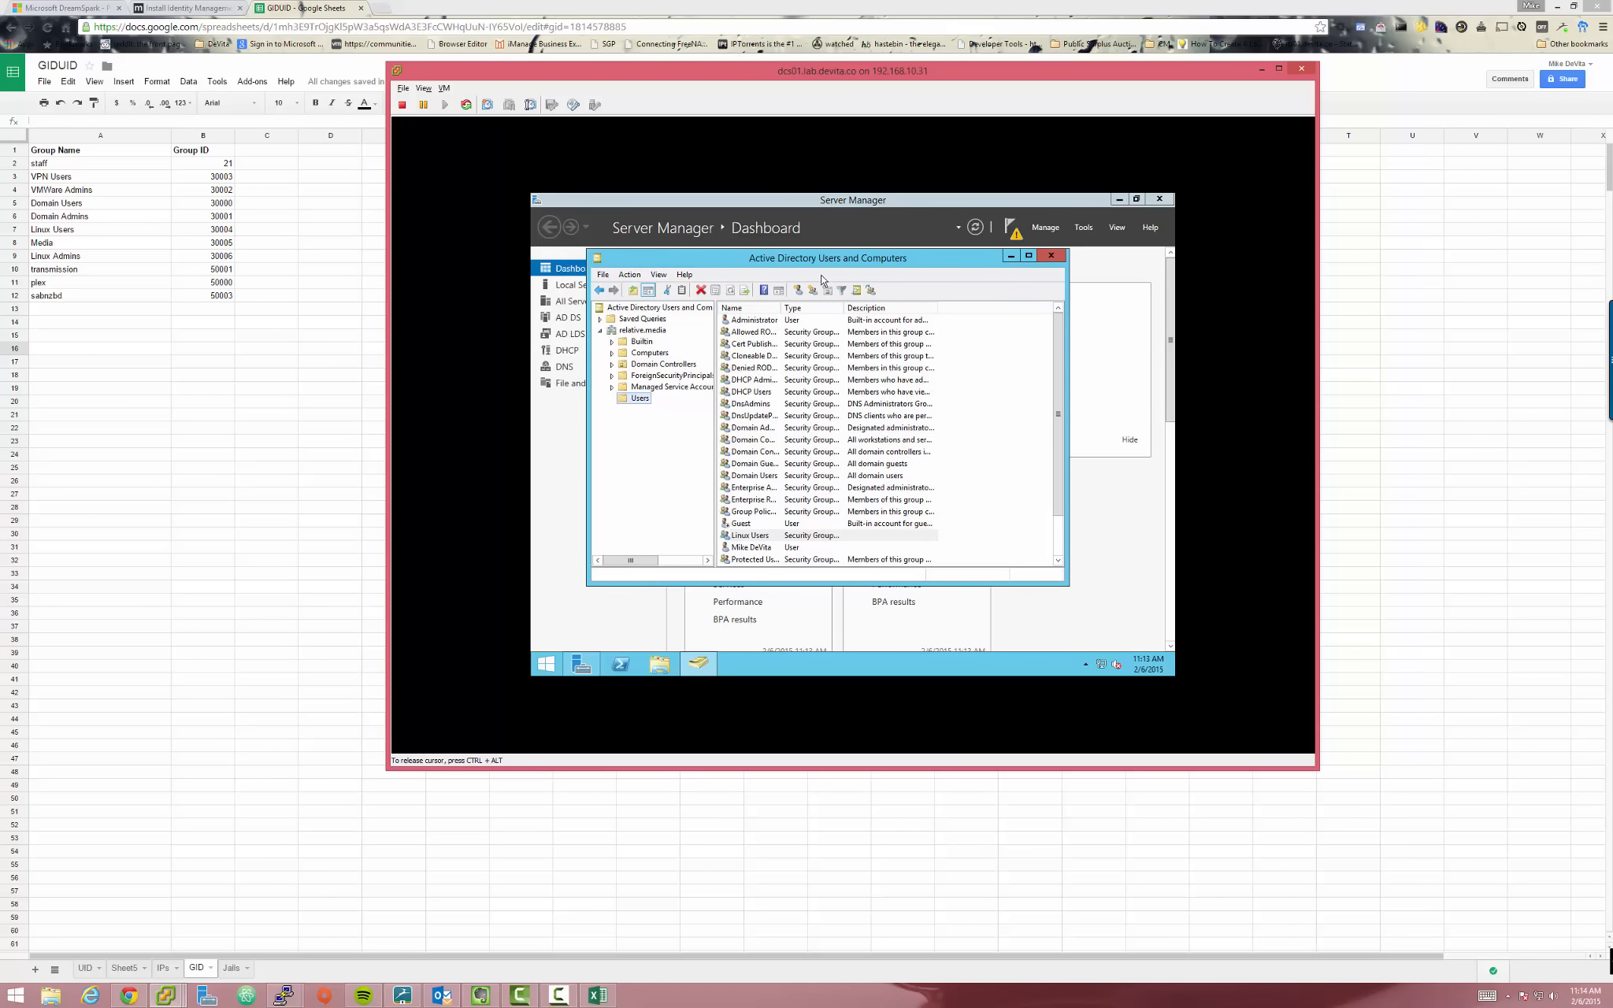
{"action": "left_click", "coordinate": [812, 290]}
{"action": "type", "text": "Linux Admins"}
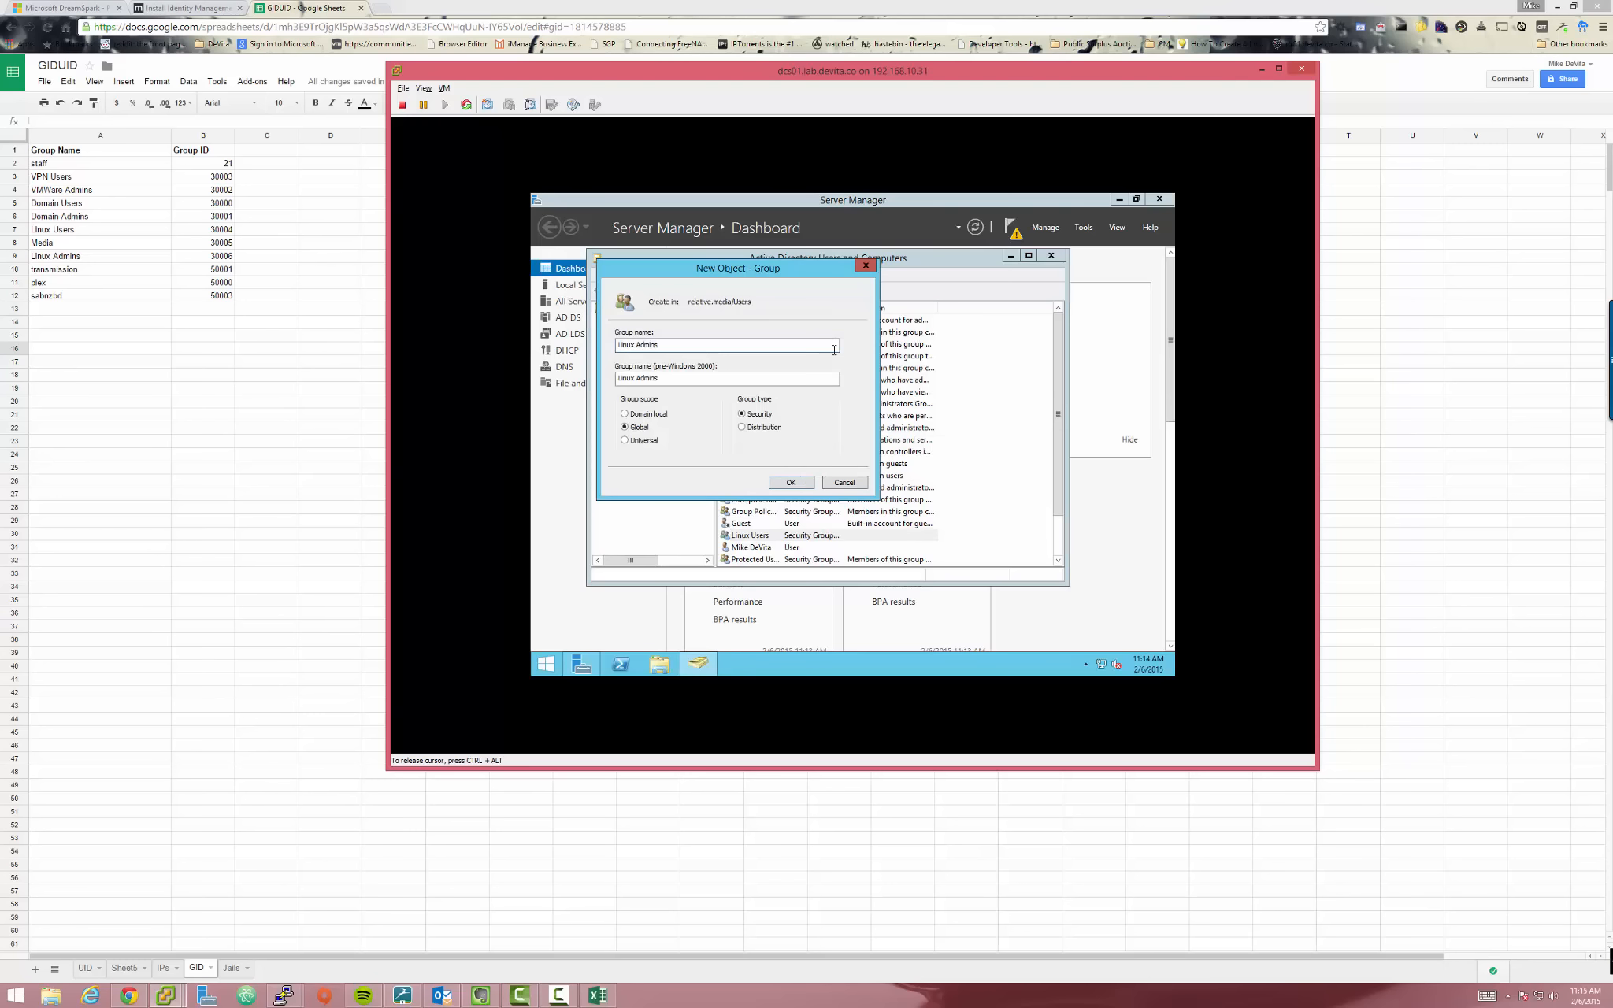
{"action": "key", "text": "Return"}
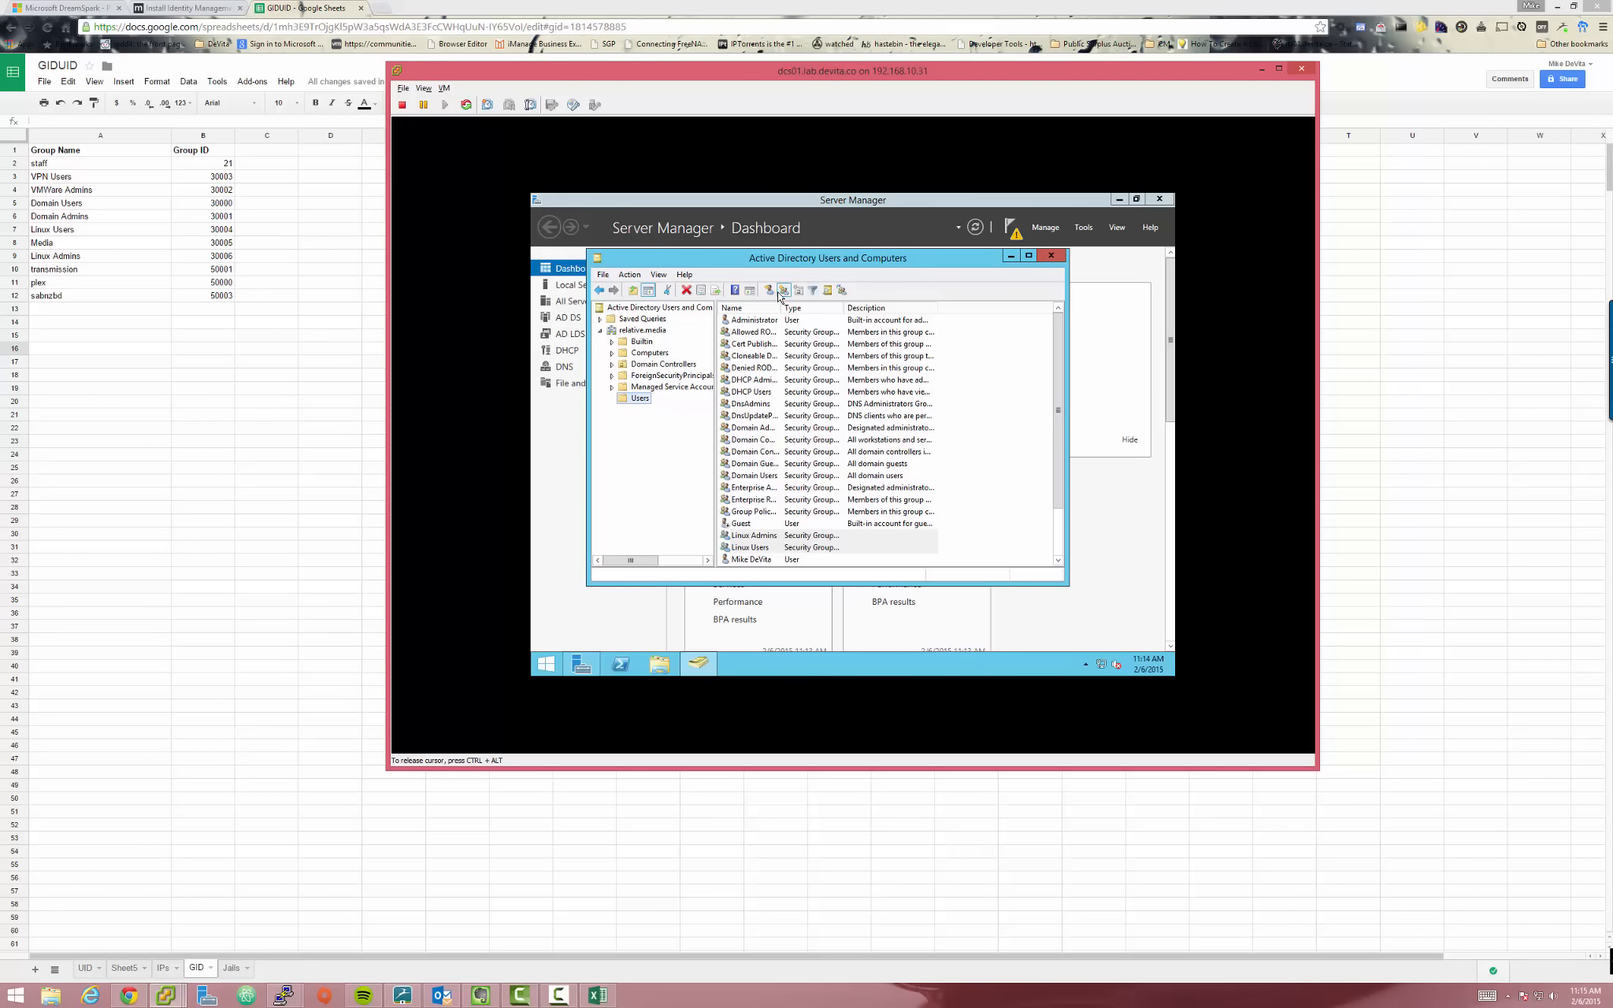
{"action": "left_click", "coordinate": [784, 291]}
{"action": "type", "text": "Media"}
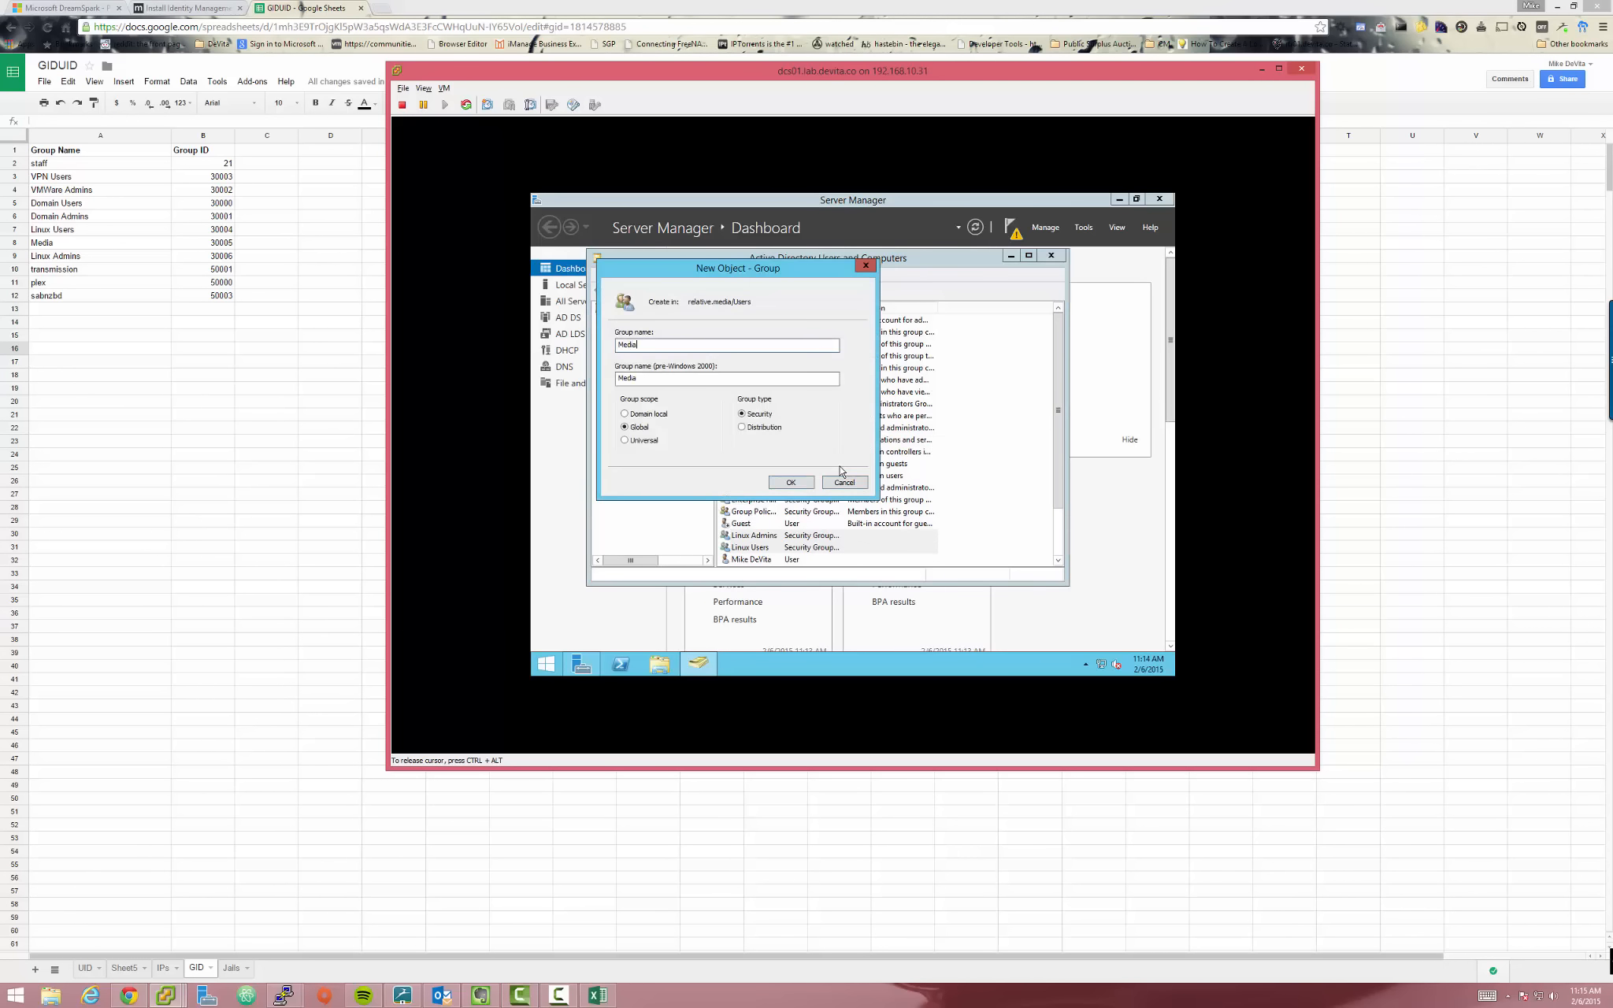
{"action": "key", "text": "Return"}
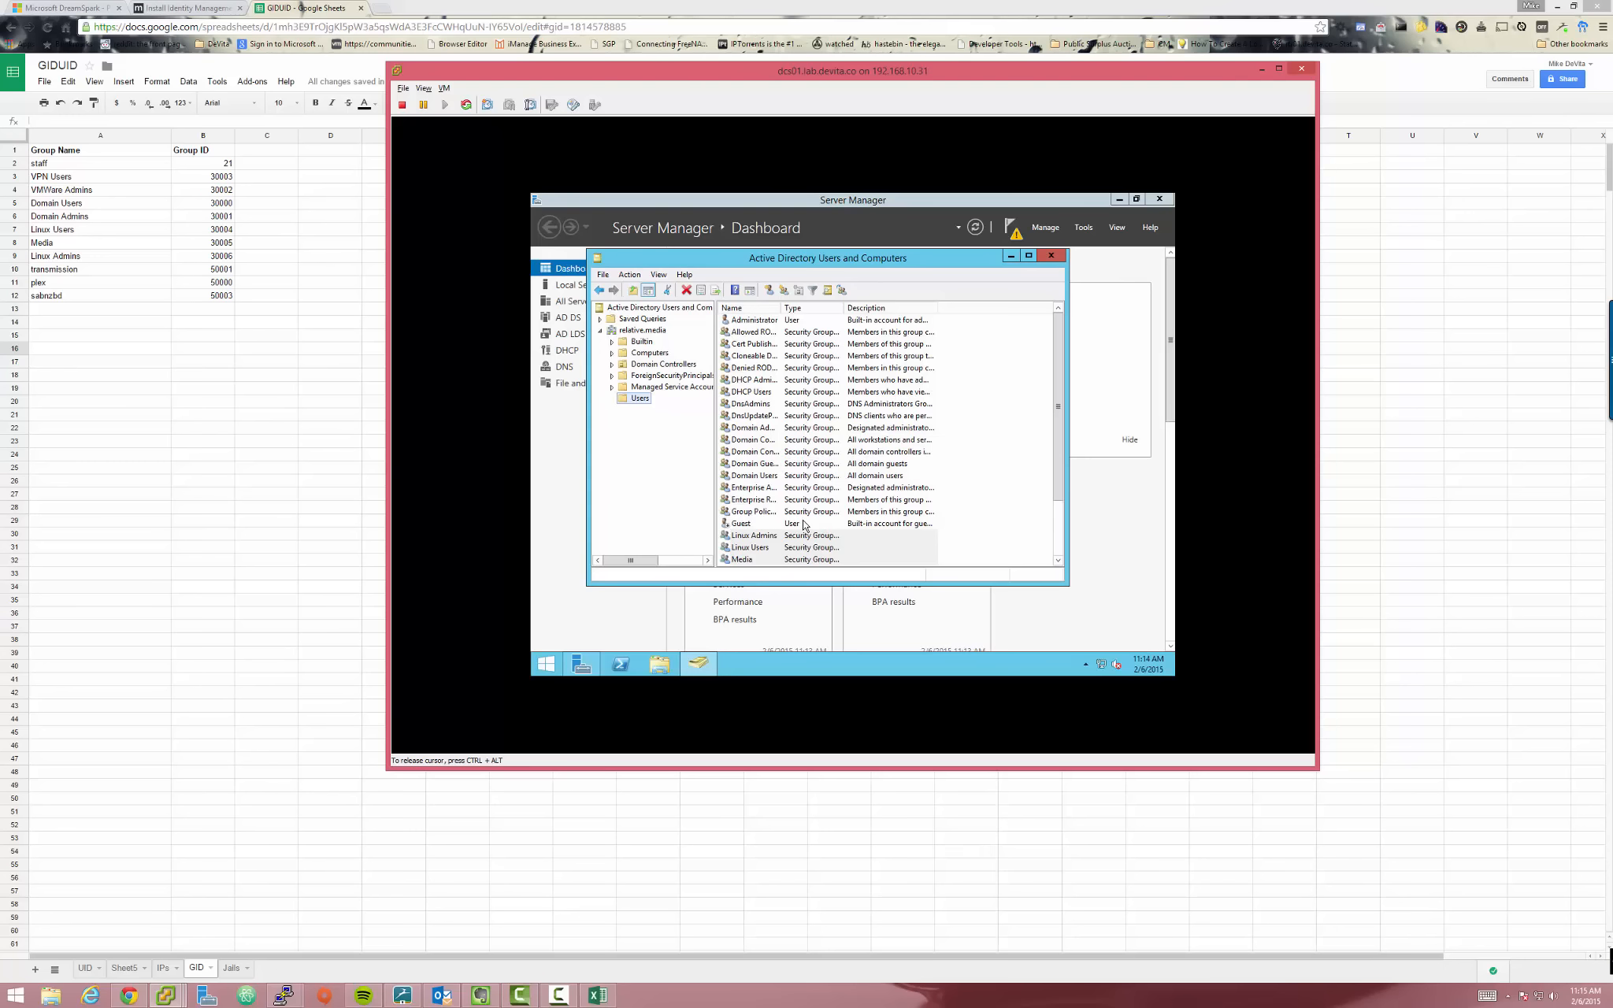
{"action": "left_click", "coordinate": [992, 470]}
Set Linux Admins' UNIX attributes to NIS domain relative and GID 30006, applying and saving
{"action": "scroll", "coordinate": [946, 465], "scroll_direction": "down", "scroll_amount": 2}
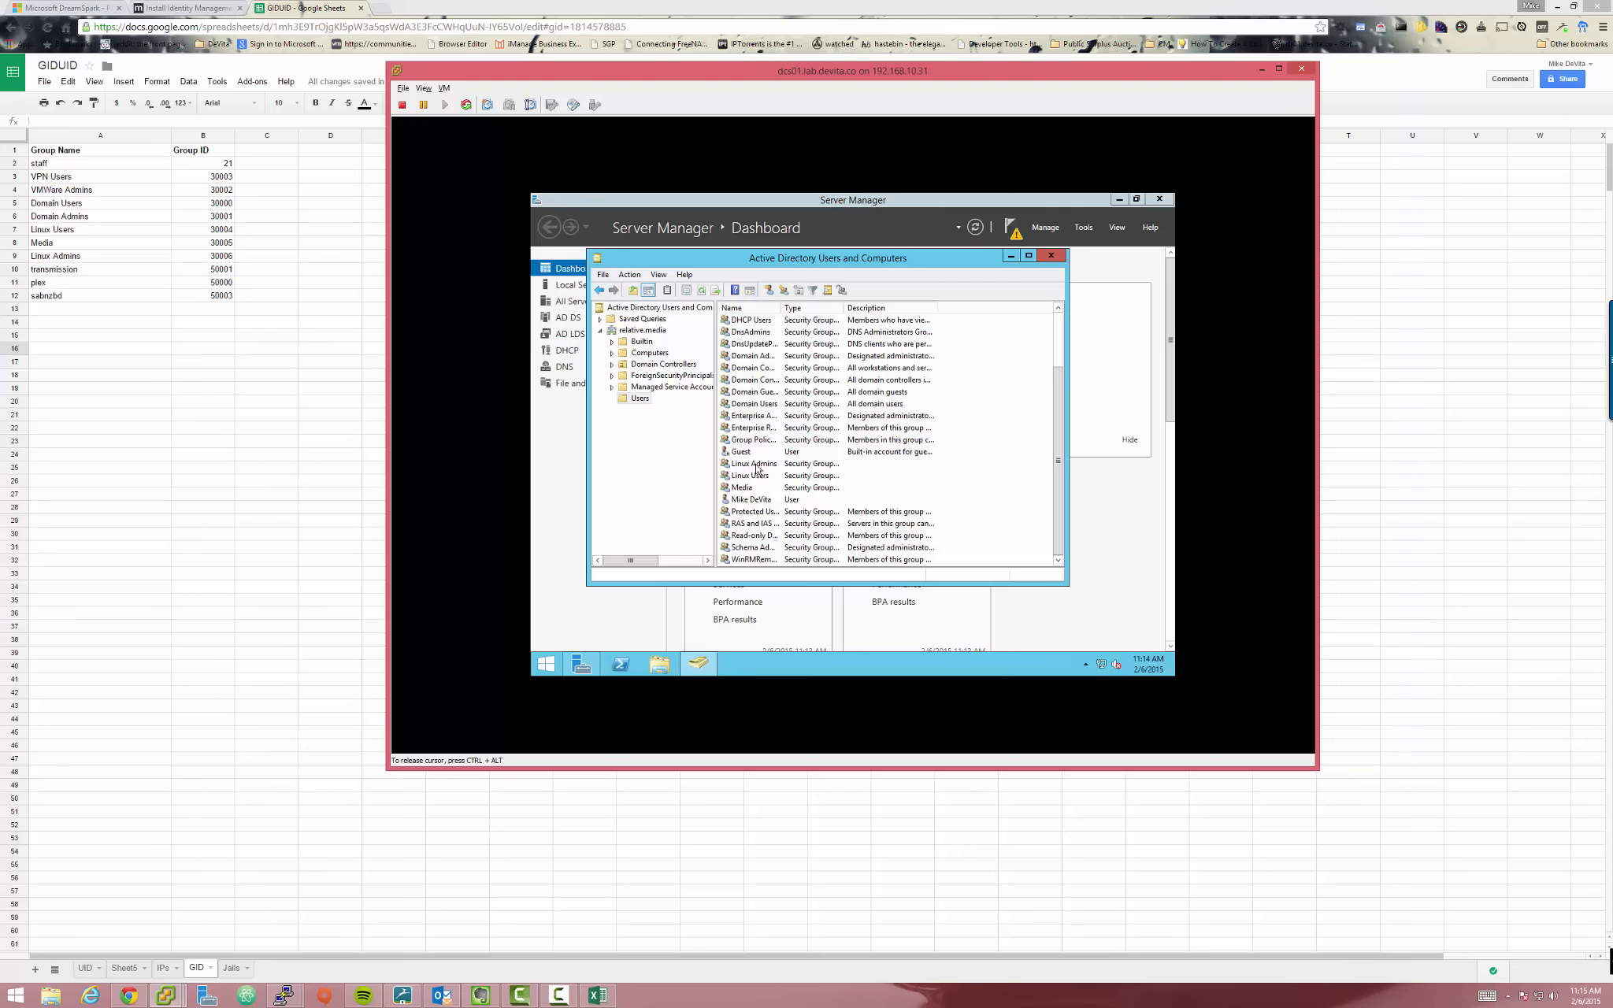
{"action": "double_click", "coordinate": [754, 464]}
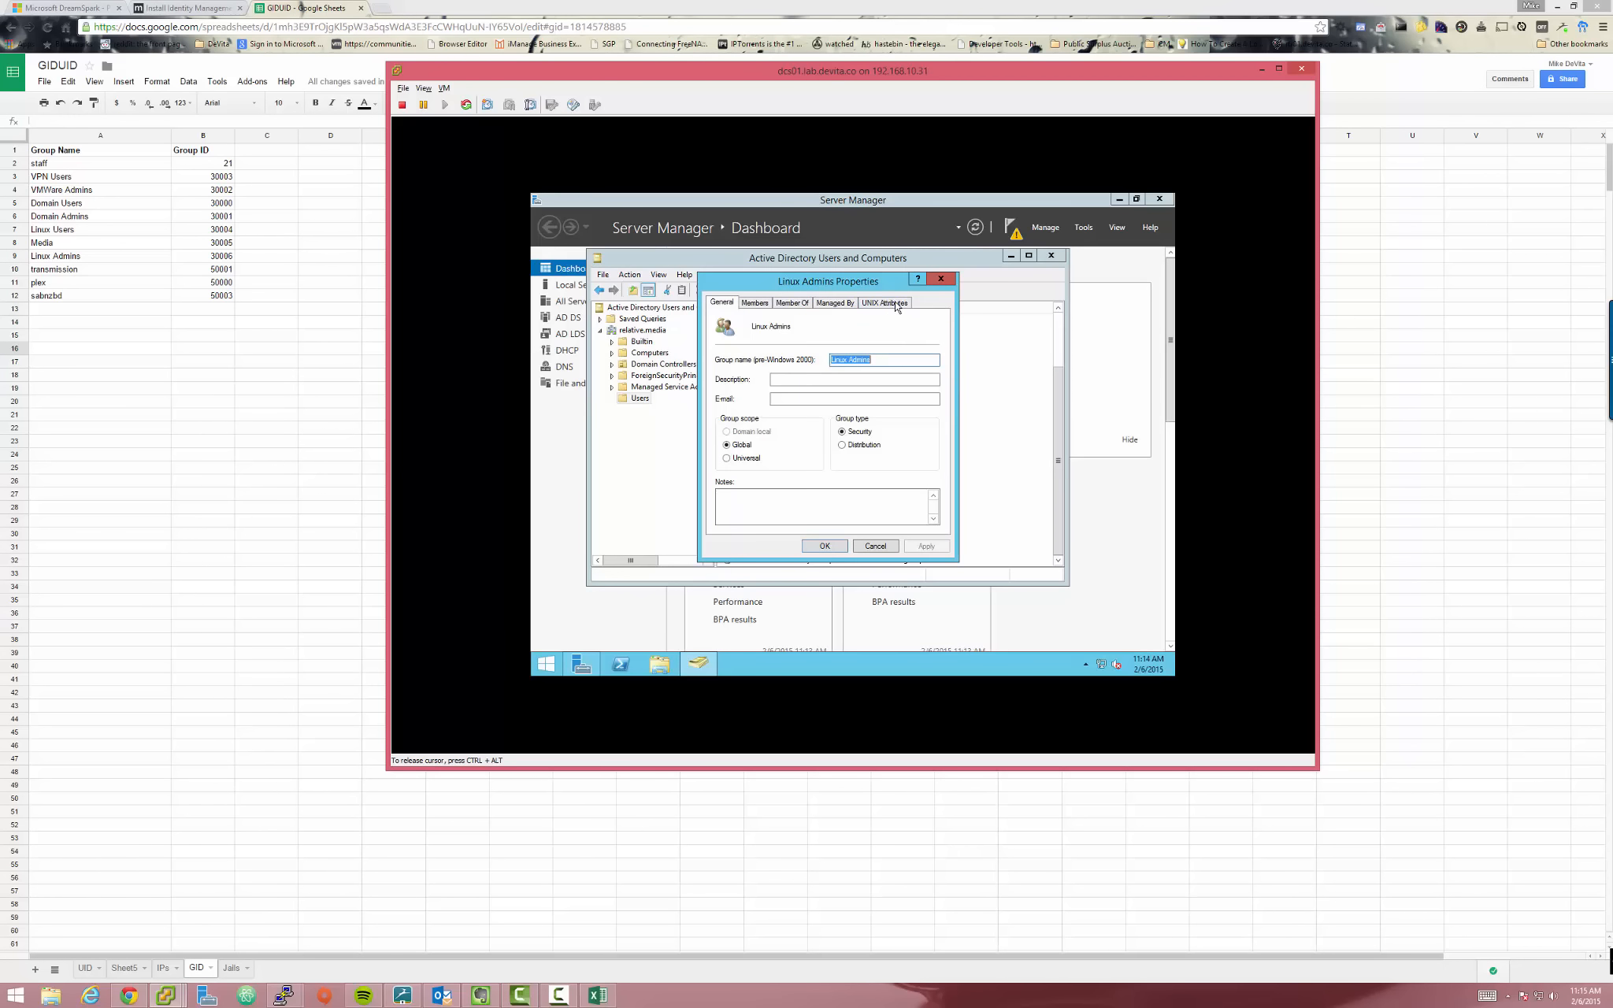
{"action": "left_click", "coordinate": [885, 307]}
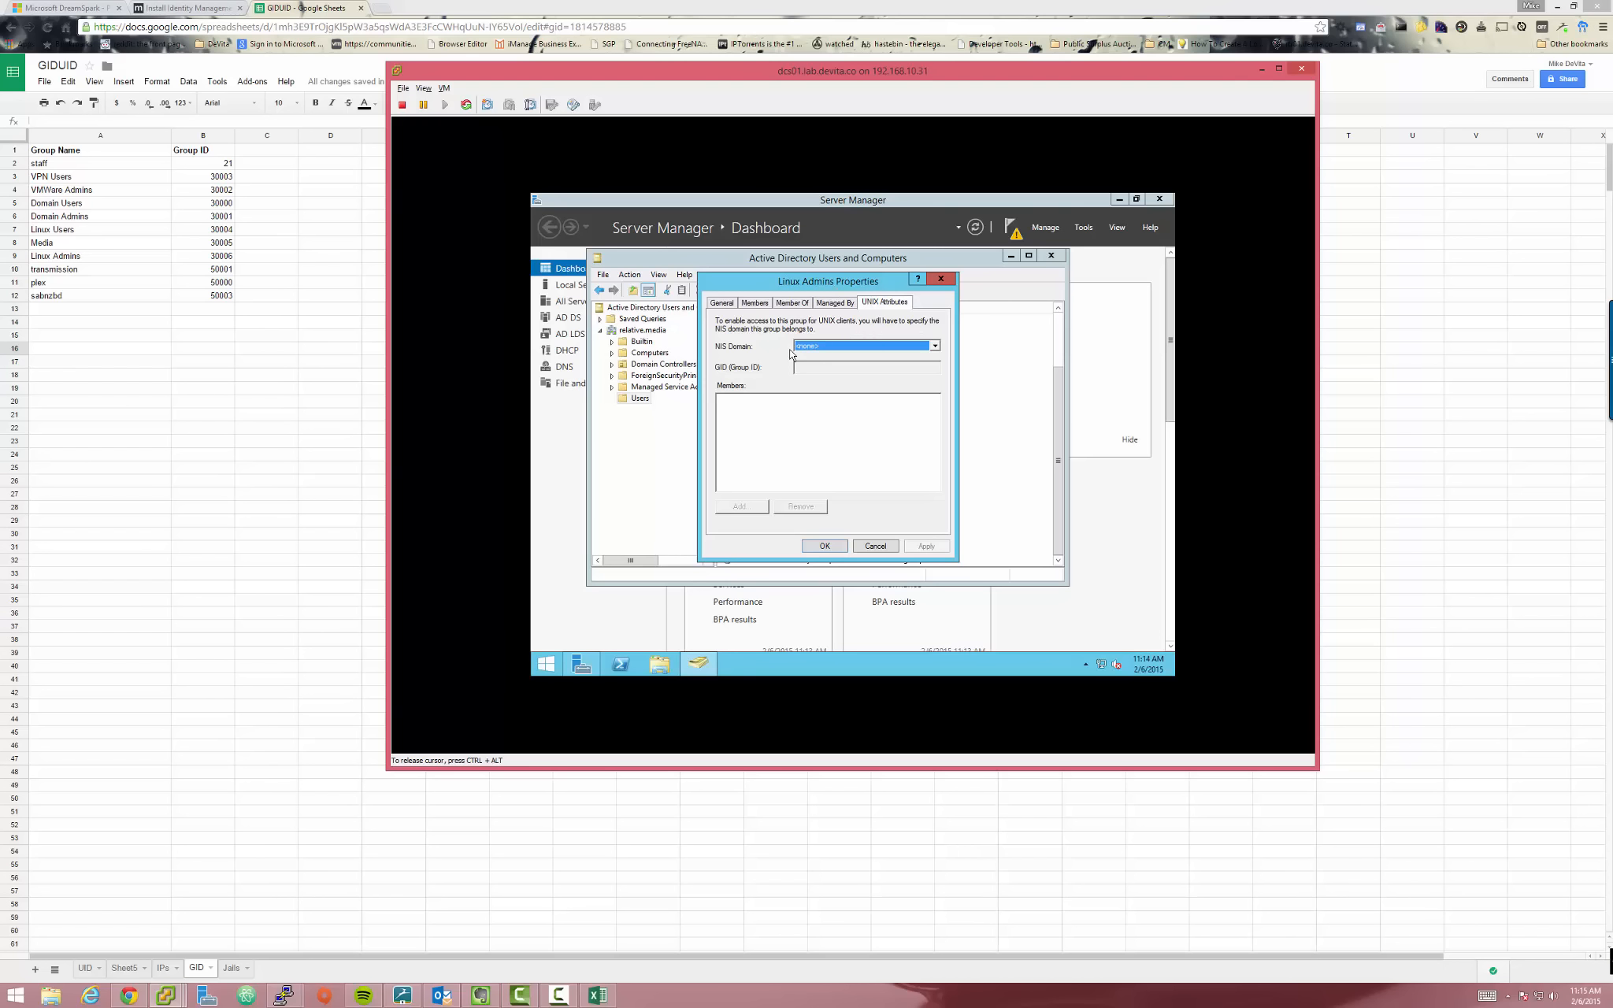
{"action": "left_click", "coordinate": [863, 350]}
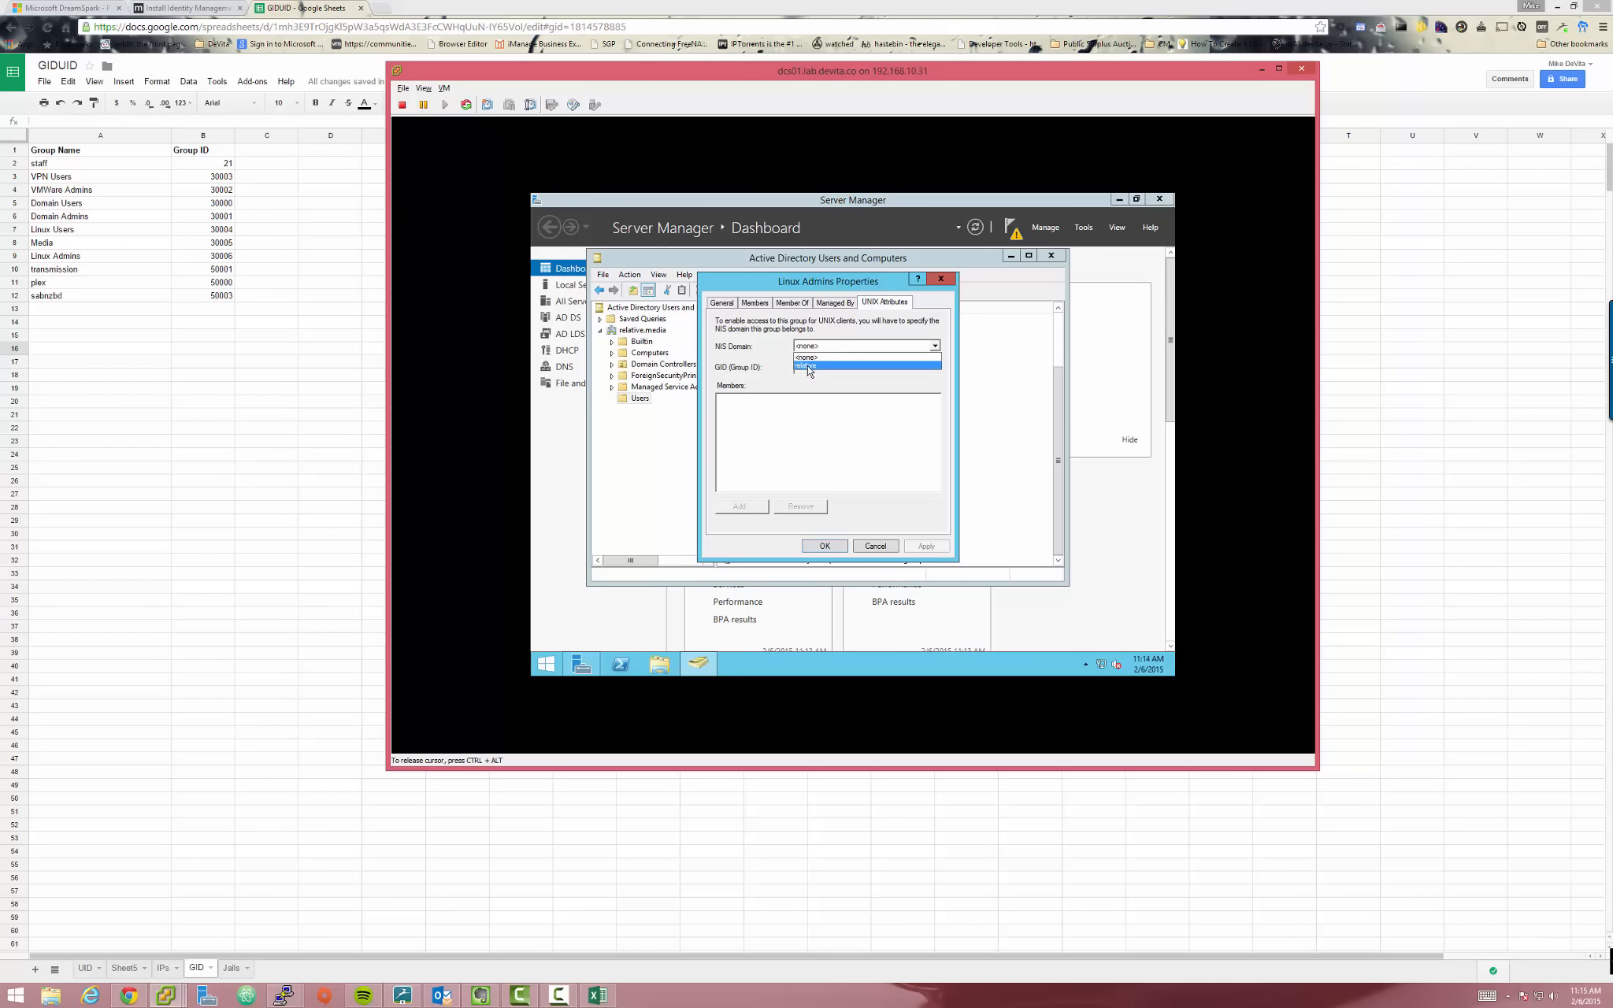
{"action": "left_click", "coordinate": [859, 365]}
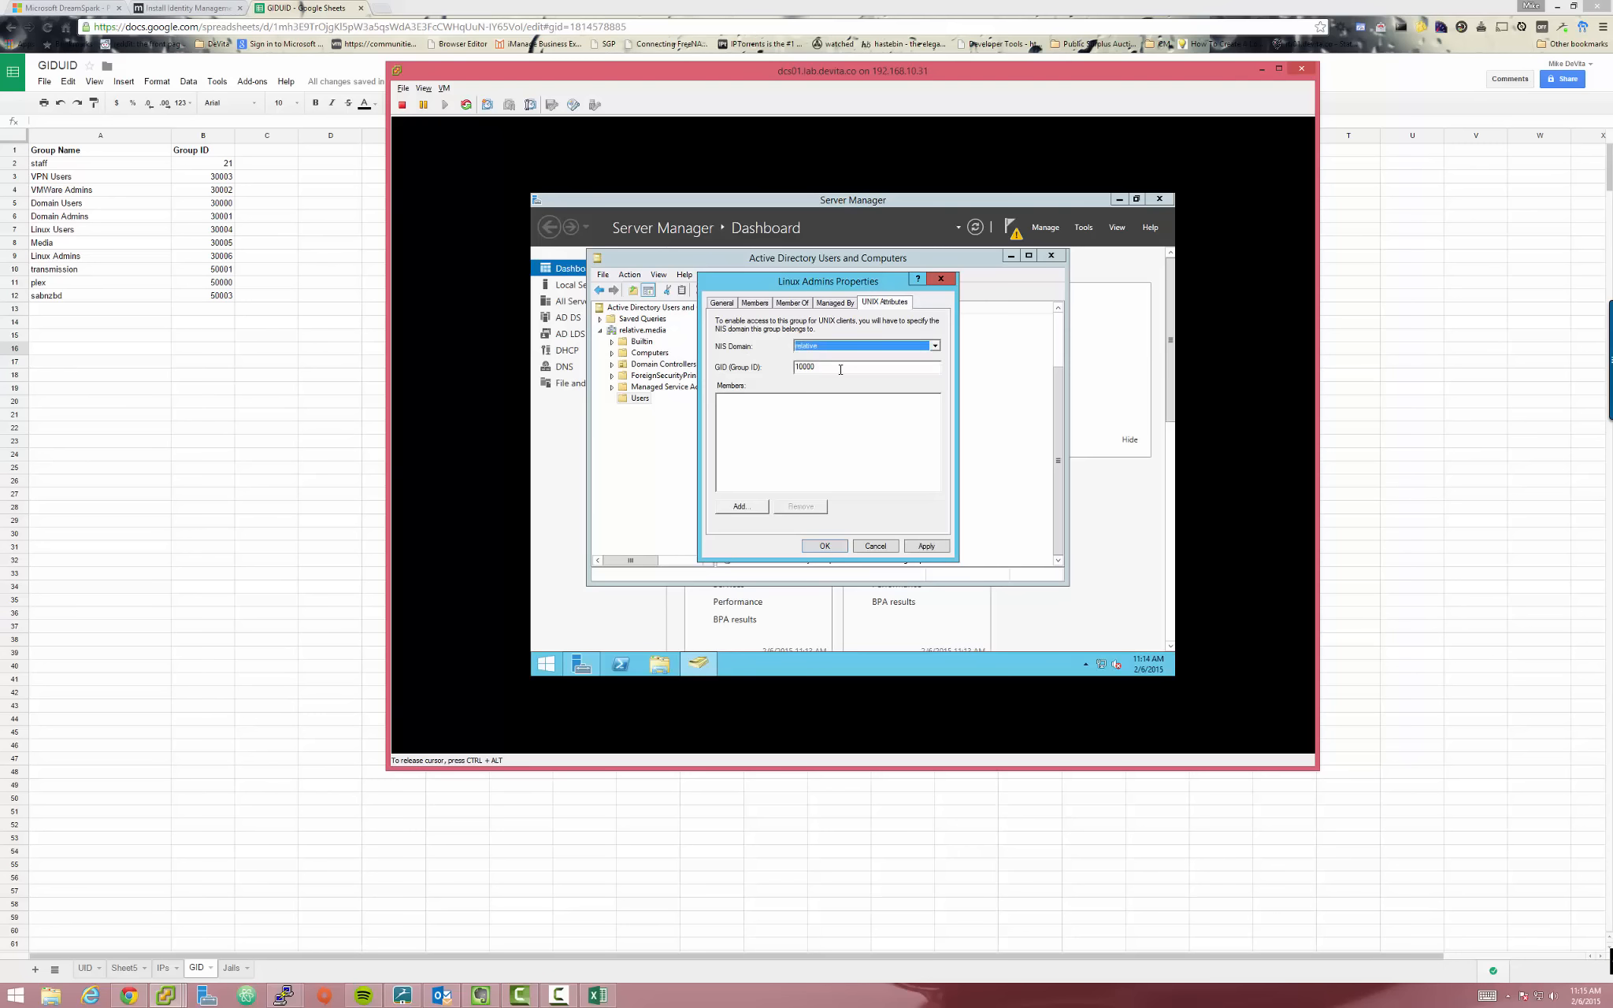
{"action": "left_click_drag", "start_coordinate": [854, 285], "coordinate": [818, 284]}
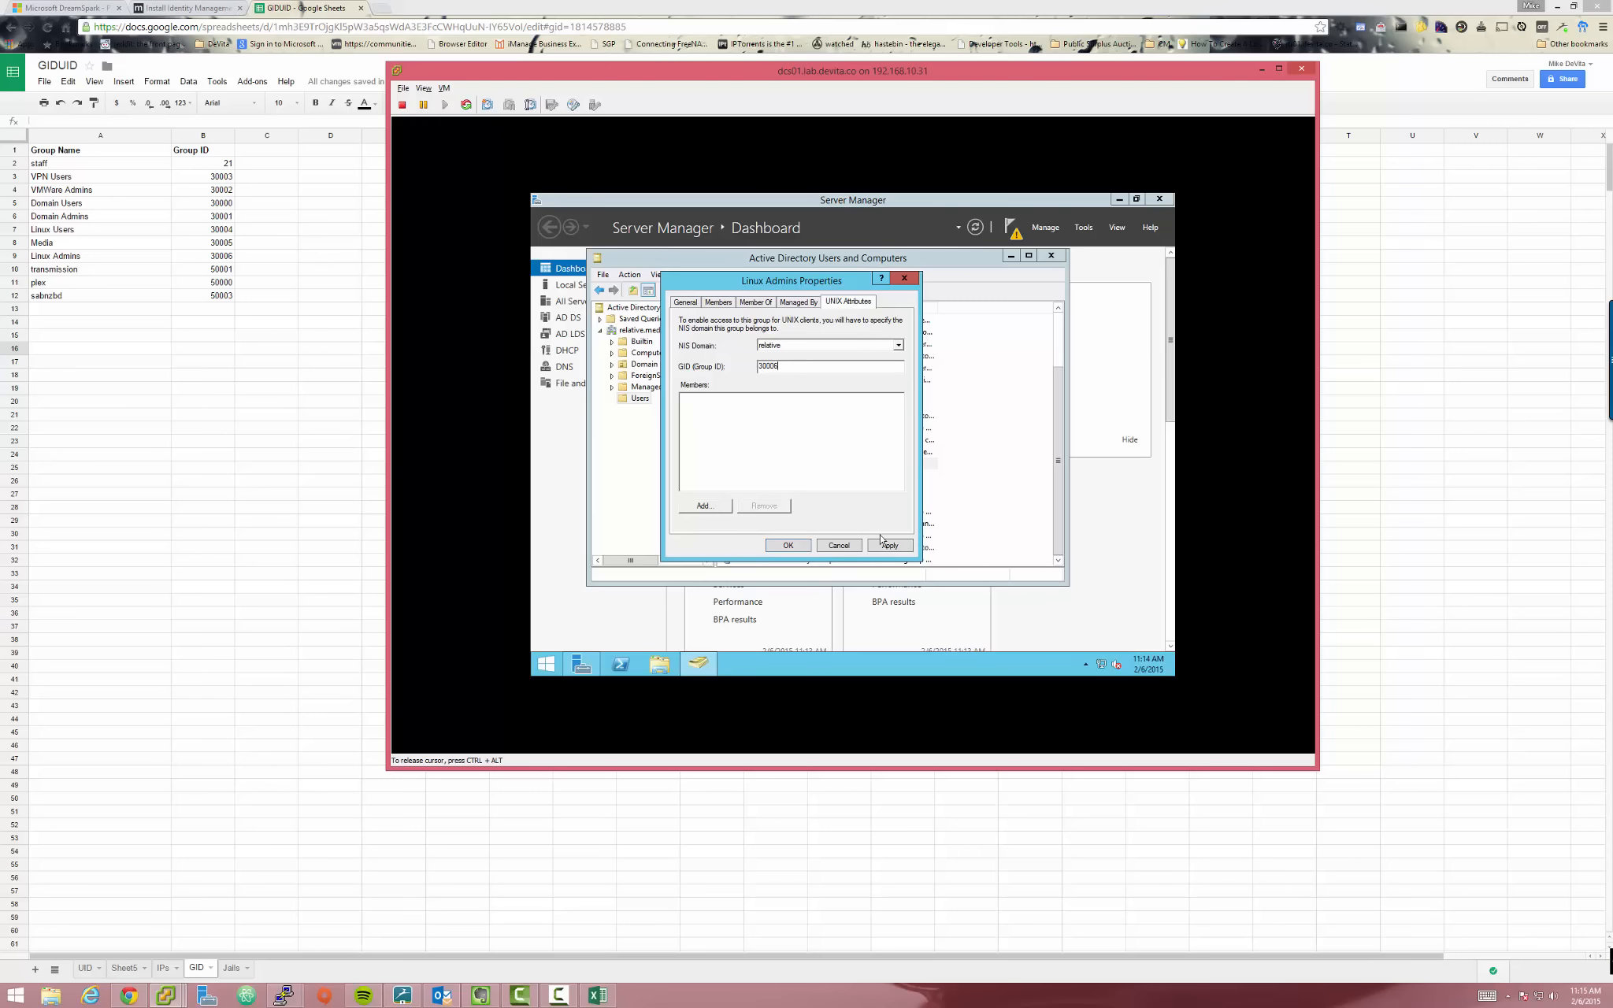
{"action": "left_click", "coordinate": [888, 547]}
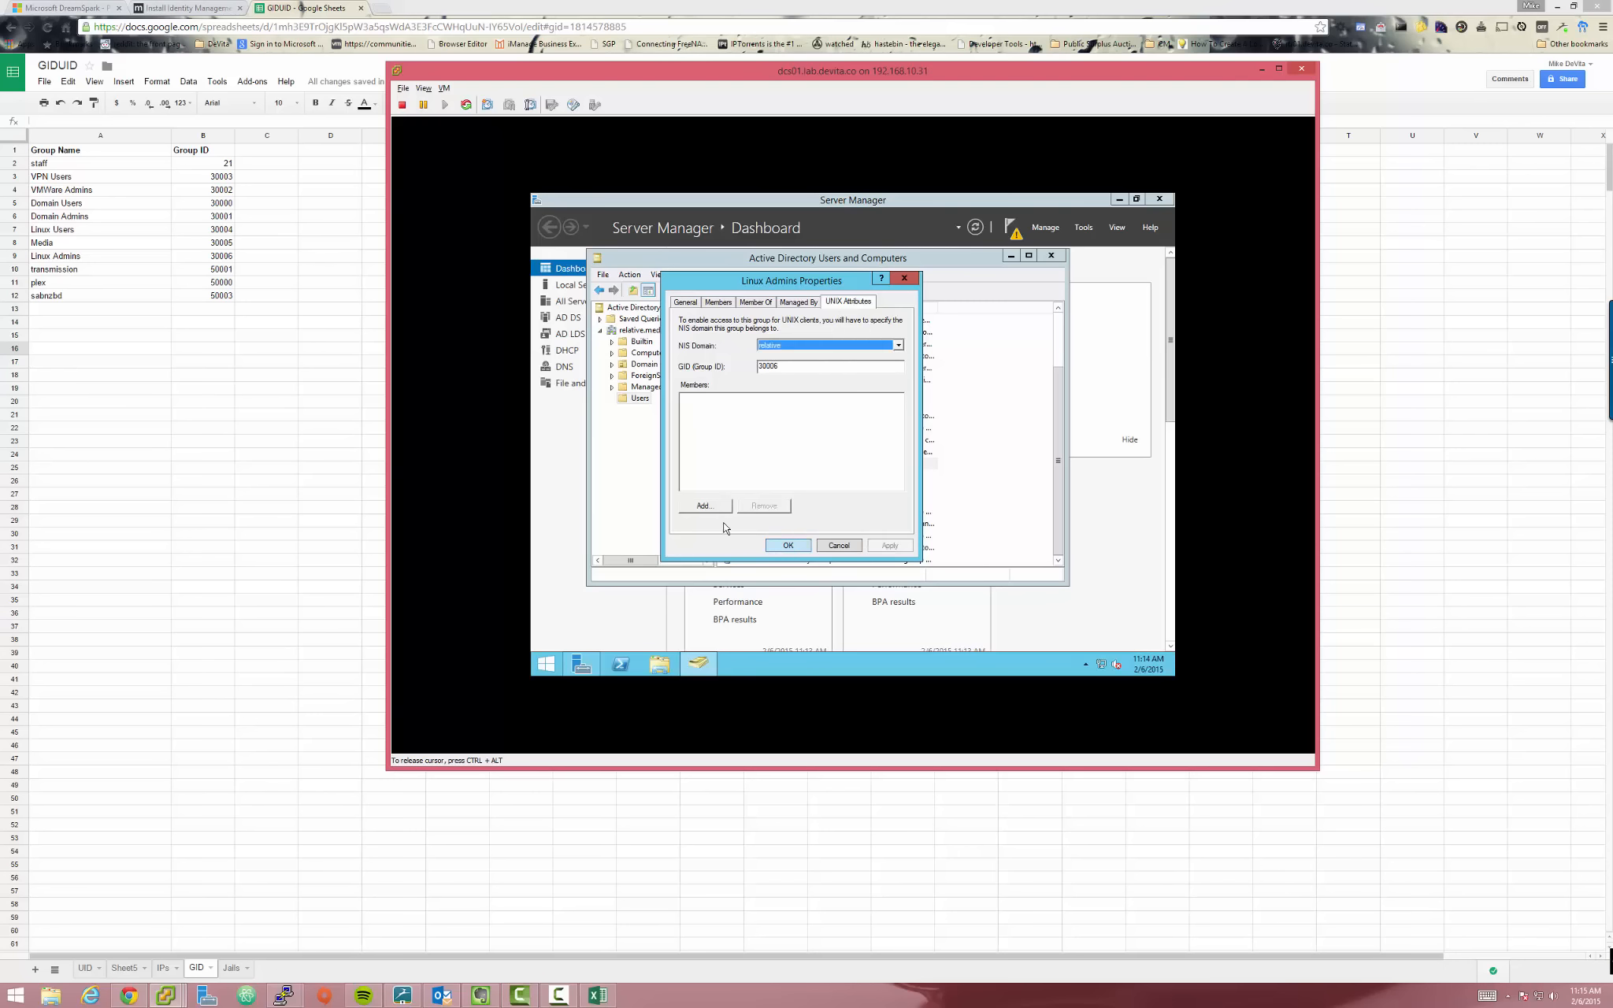
{"action": "left_click", "coordinate": [788, 546]}
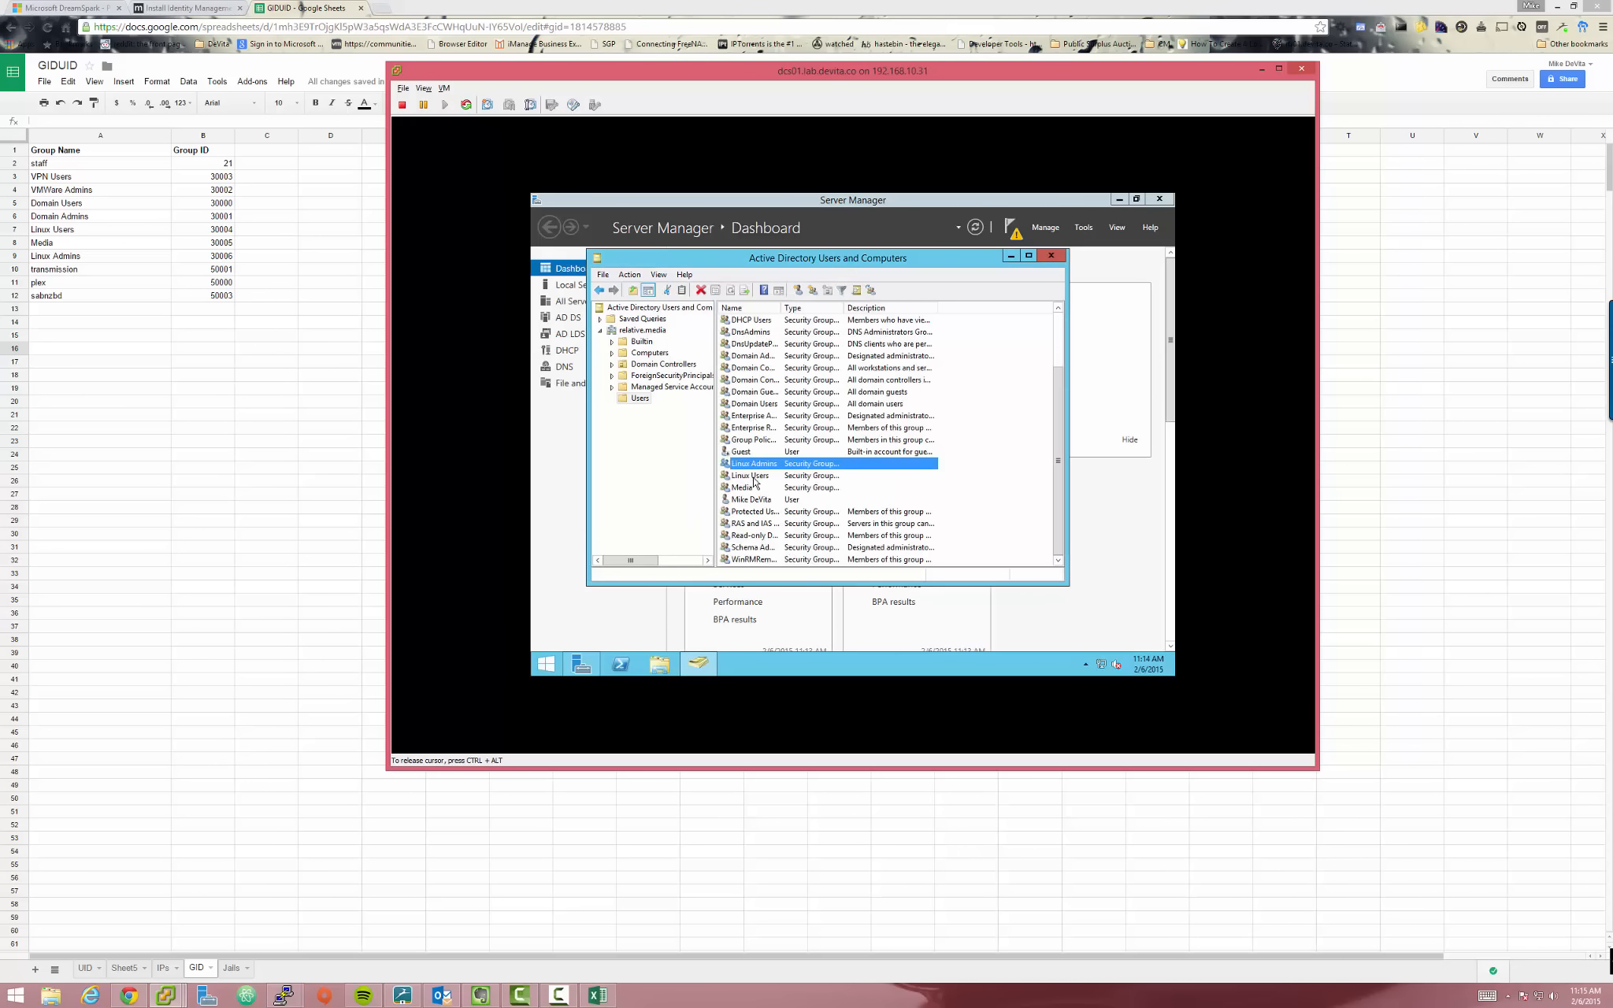
Give Linux Users UNIX attributes in the relative NIS domain with its GID and save
{"action": "double_click", "coordinate": [750, 476]}
{"action": "left_click", "coordinate": [846, 302]}
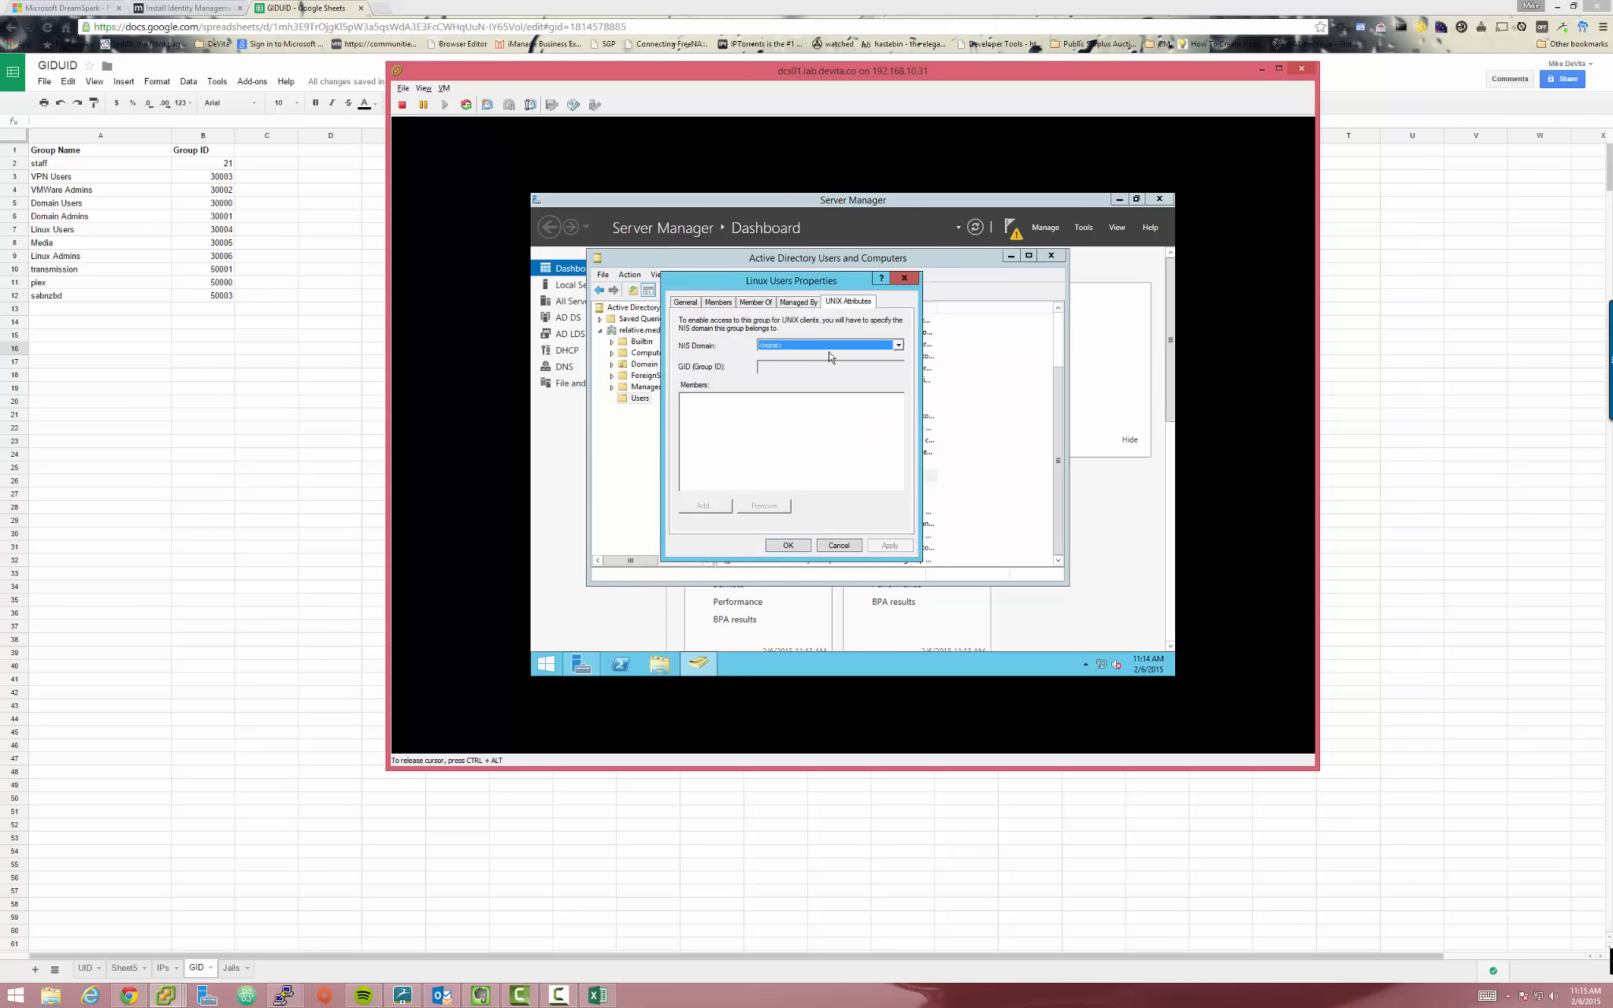
{"action": "left_click", "coordinate": [805, 345]}
{"action": "left_click", "coordinate": [798, 366]}
{"action": "left_click_drag", "start_coordinate": [798, 365], "coordinate": [741, 364]}
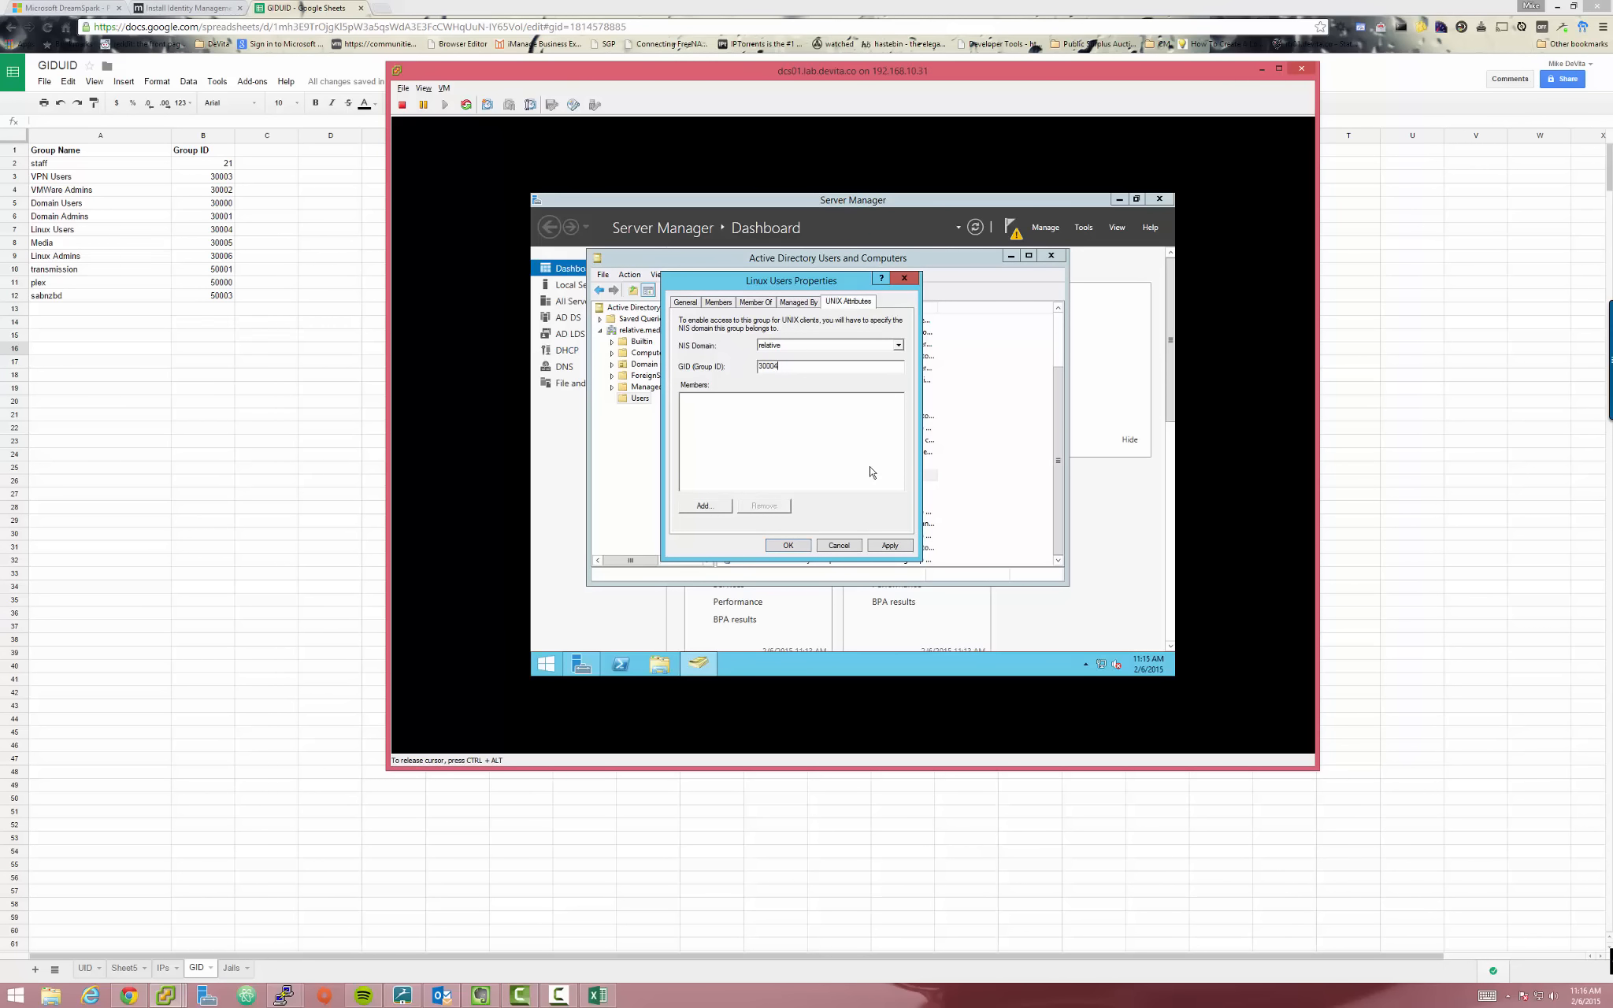
{"action": "left_click", "coordinate": [890, 546]}
{"action": "left_click", "coordinate": [786, 545]}
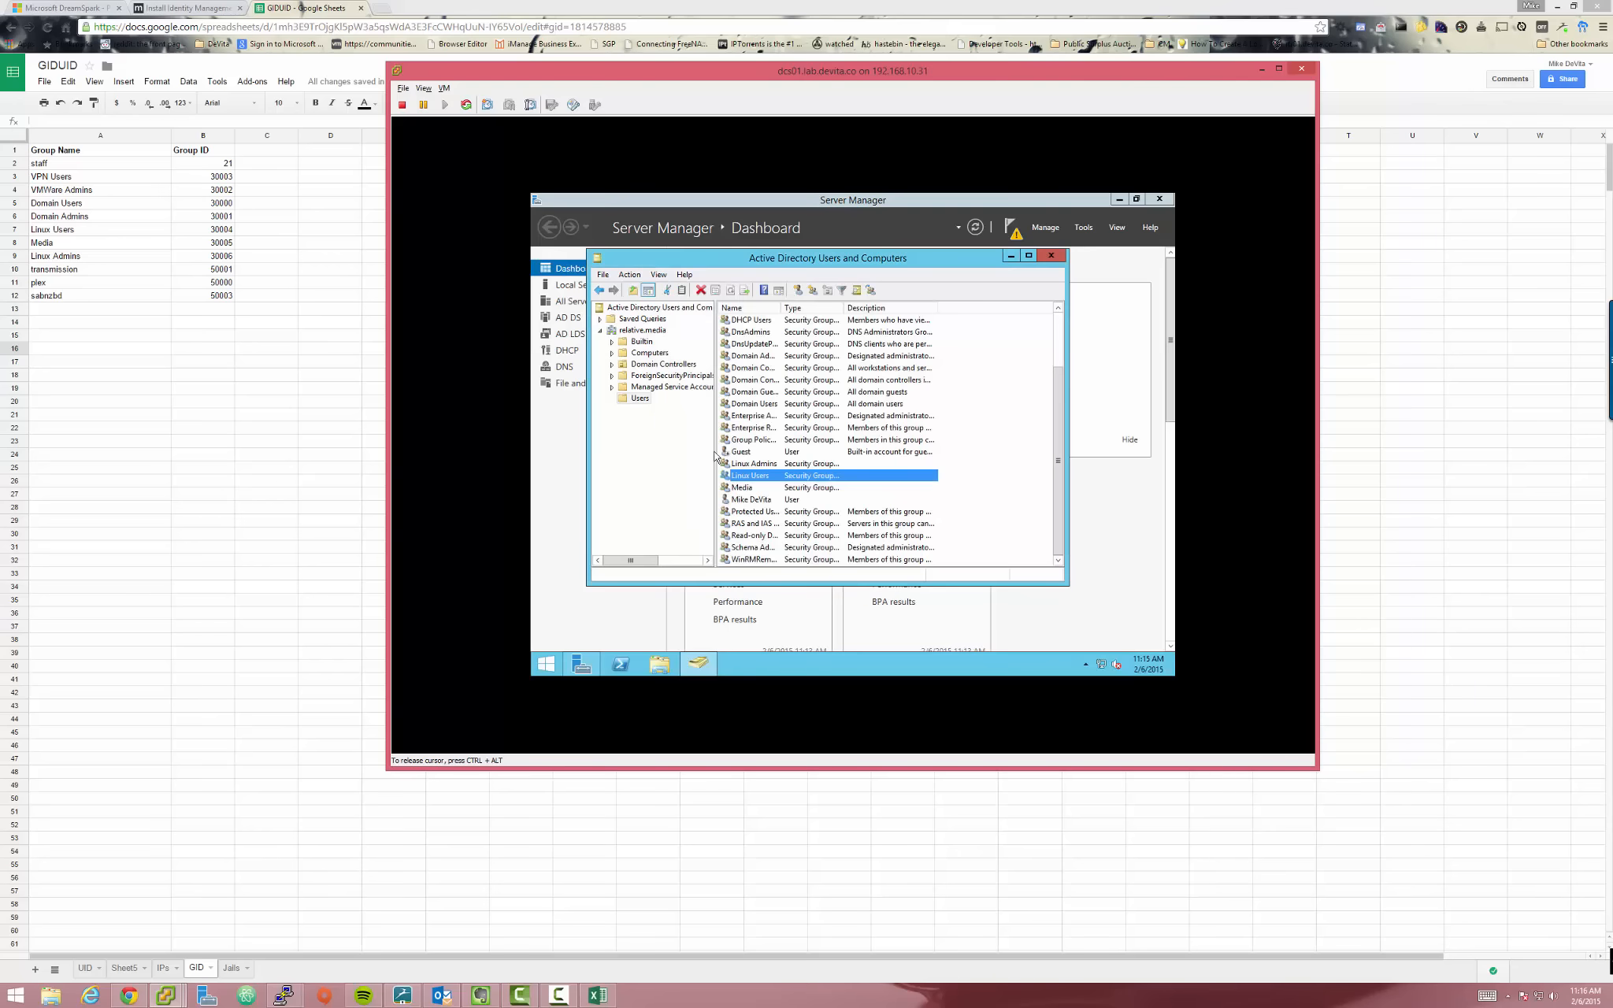
Set Domain Admins' UNIX attributes to NIS domain relative with its GID and save
{"action": "left_click_drag", "start_coordinate": [785, 307], "coordinate": [810, 308]}
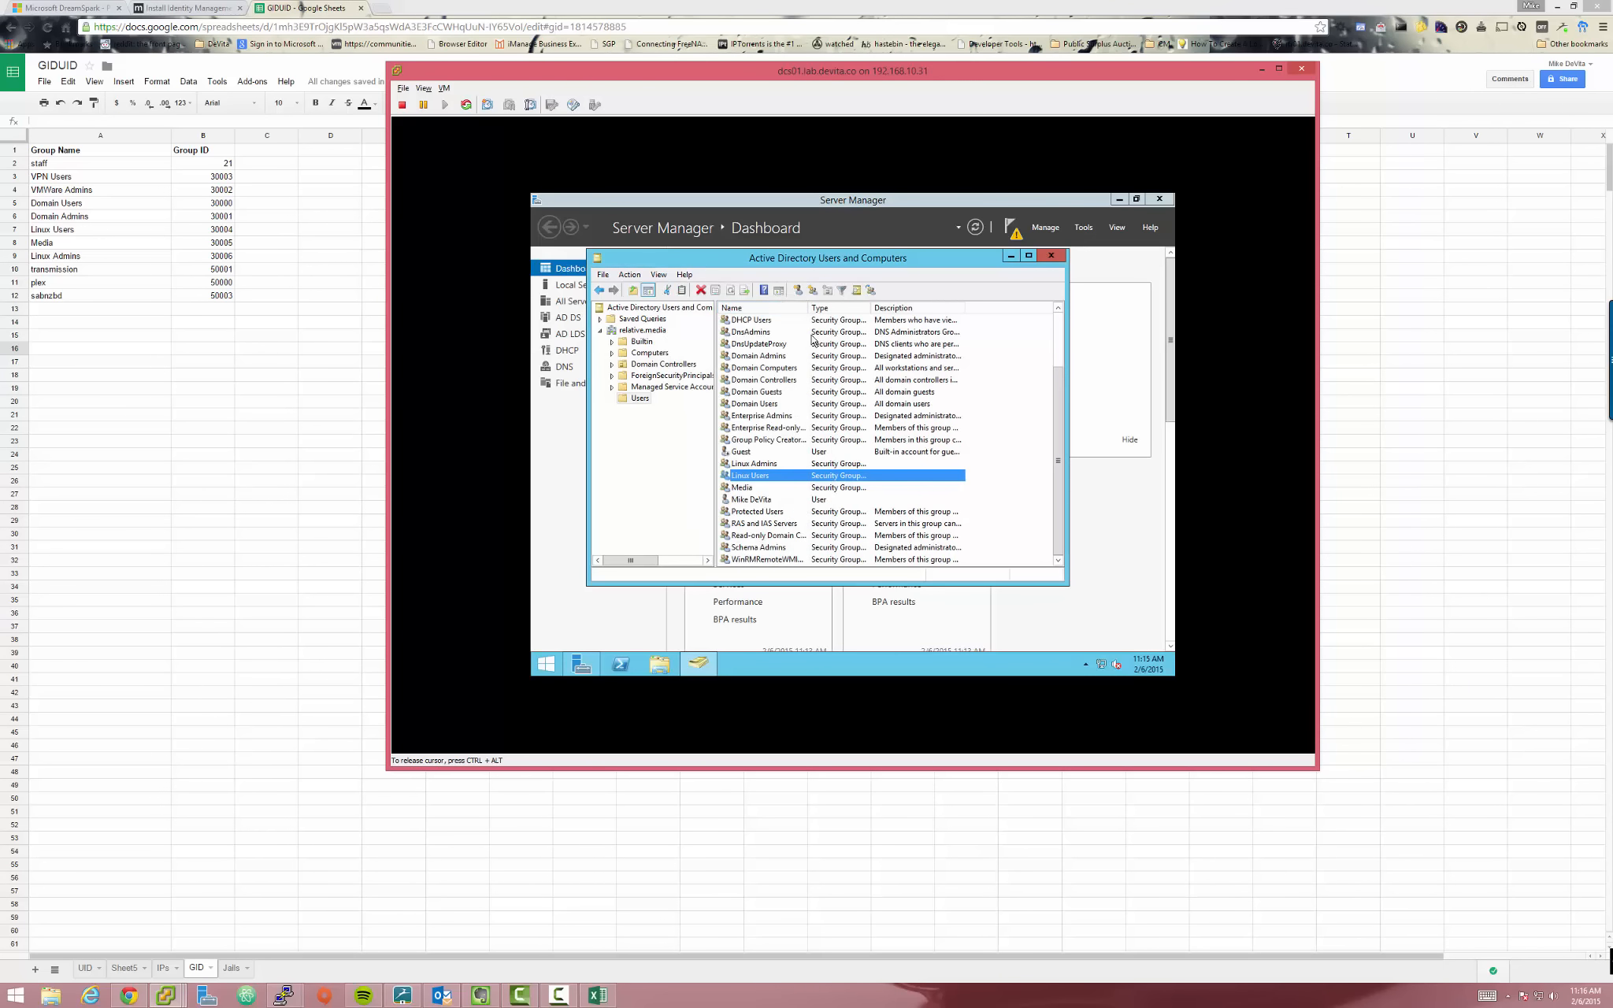
{"action": "double_click", "coordinate": [757, 359]}
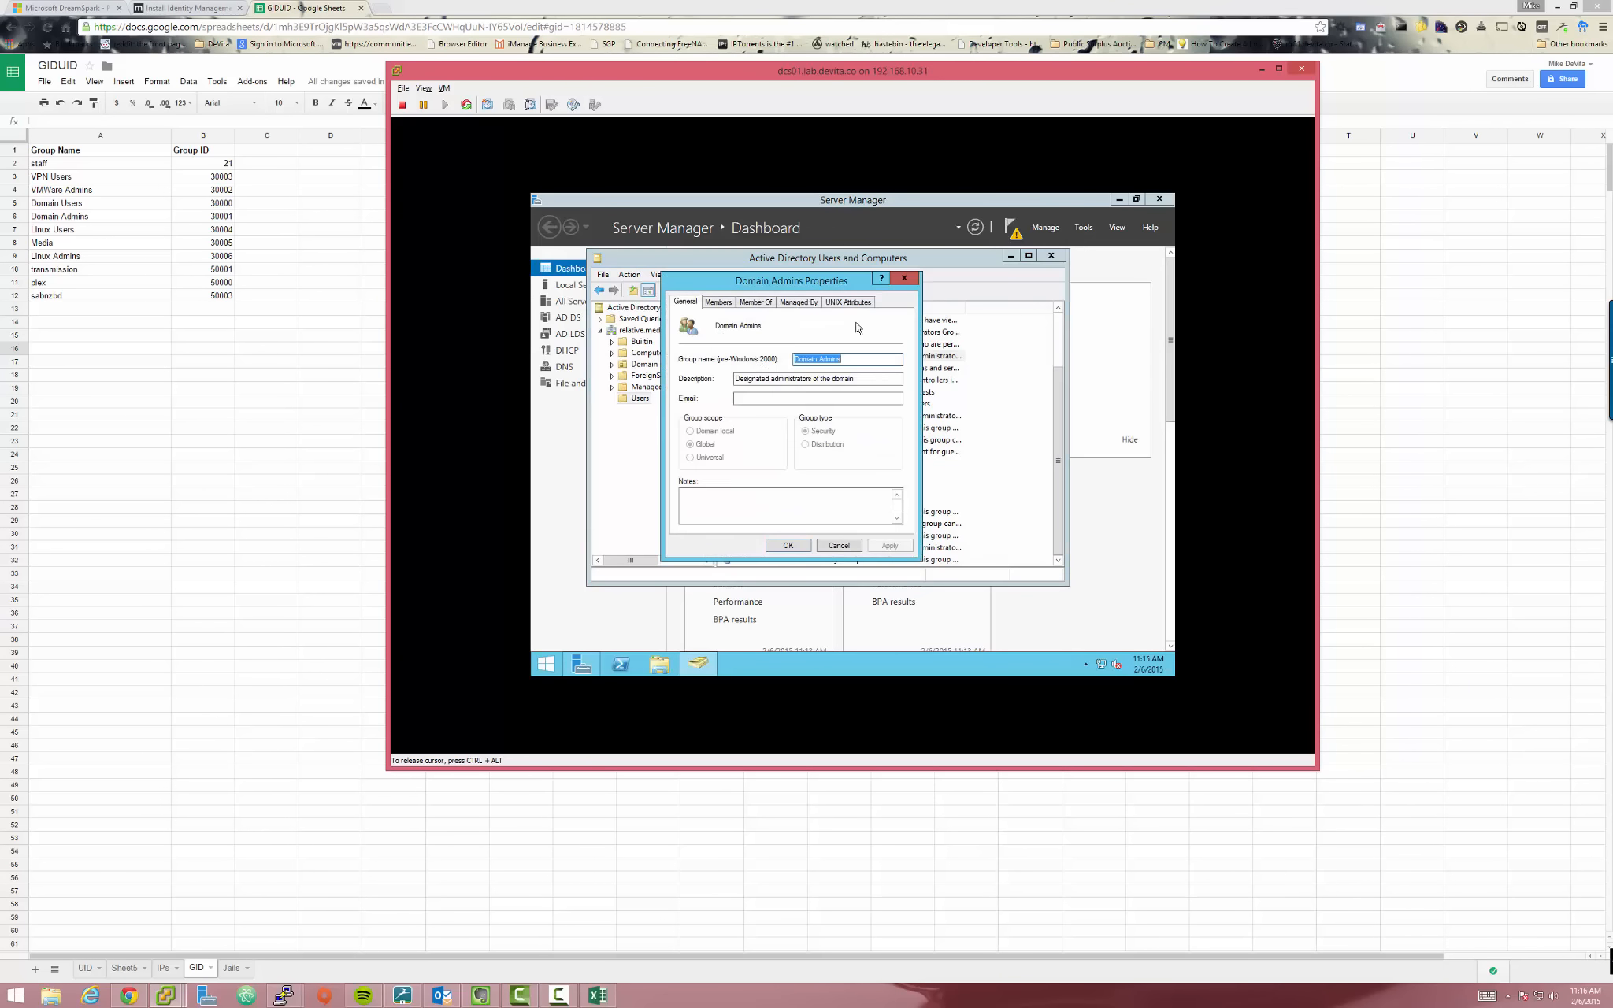
{"action": "left_click", "coordinate": [848, 302]}
{"action": "key", "text": "Down"}
{"action": "key", "text": "ctrl+alt"}
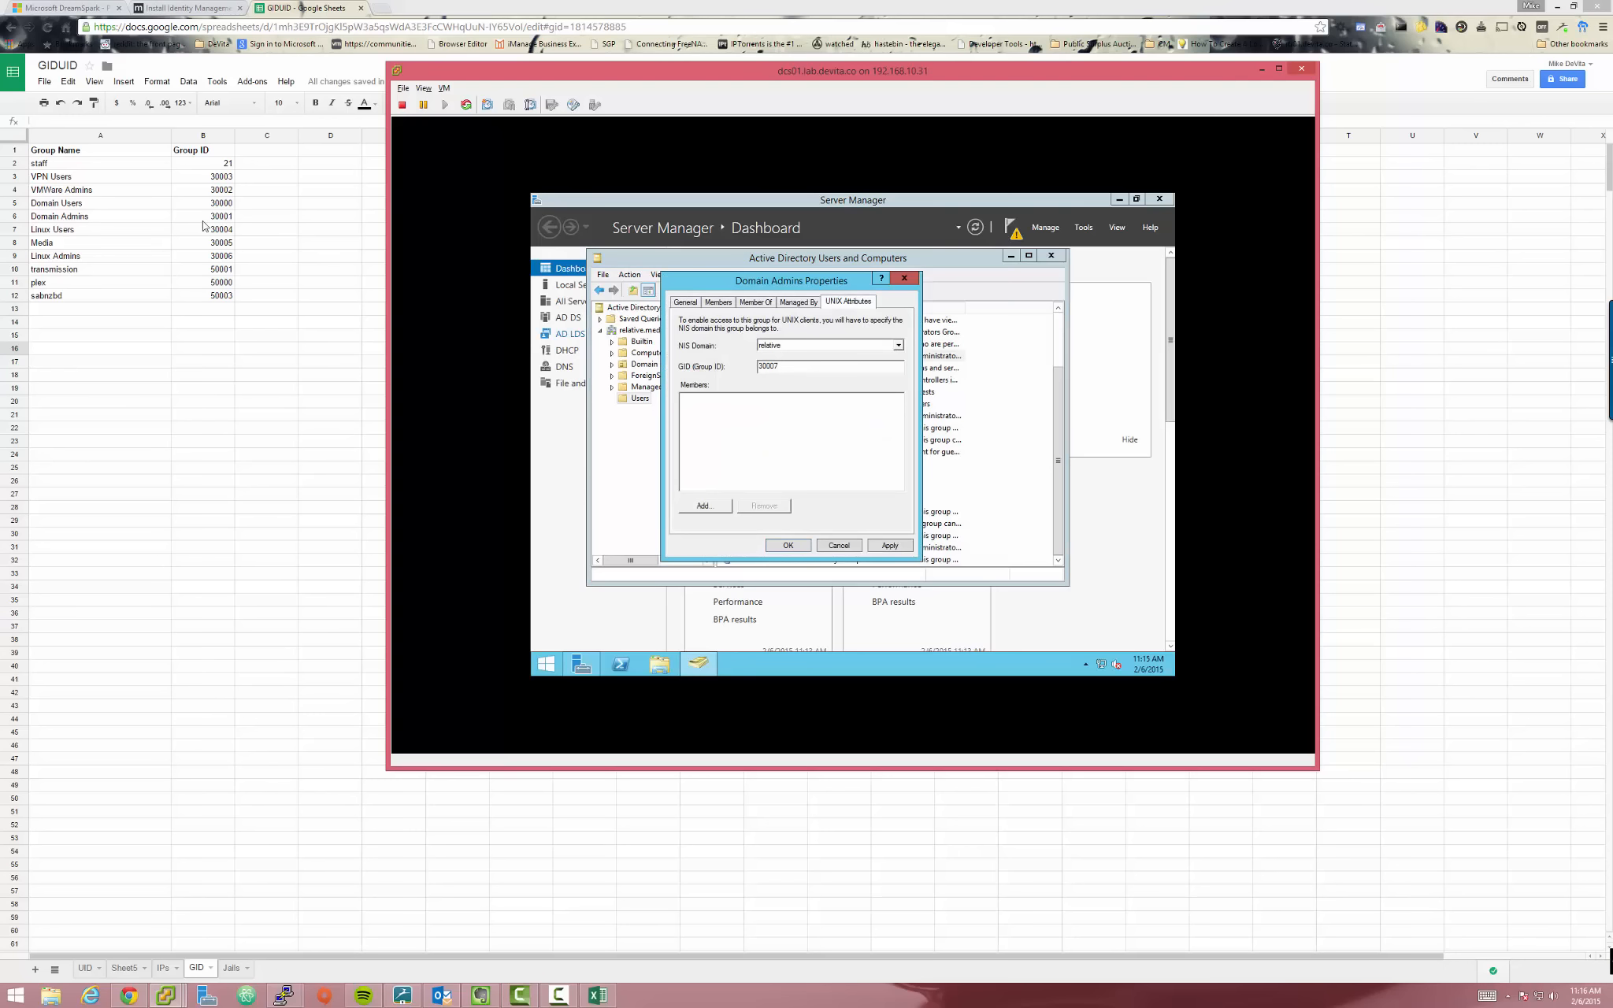
{"action": "left_click", "coordinate": [796, 363]}
{"action": "left_click", "coordinate": [787, 547]}
Give Domain Users the relative NIS domain and its GID, then apply and close
{"action": "double_click", "coordinate": [771, 405]}
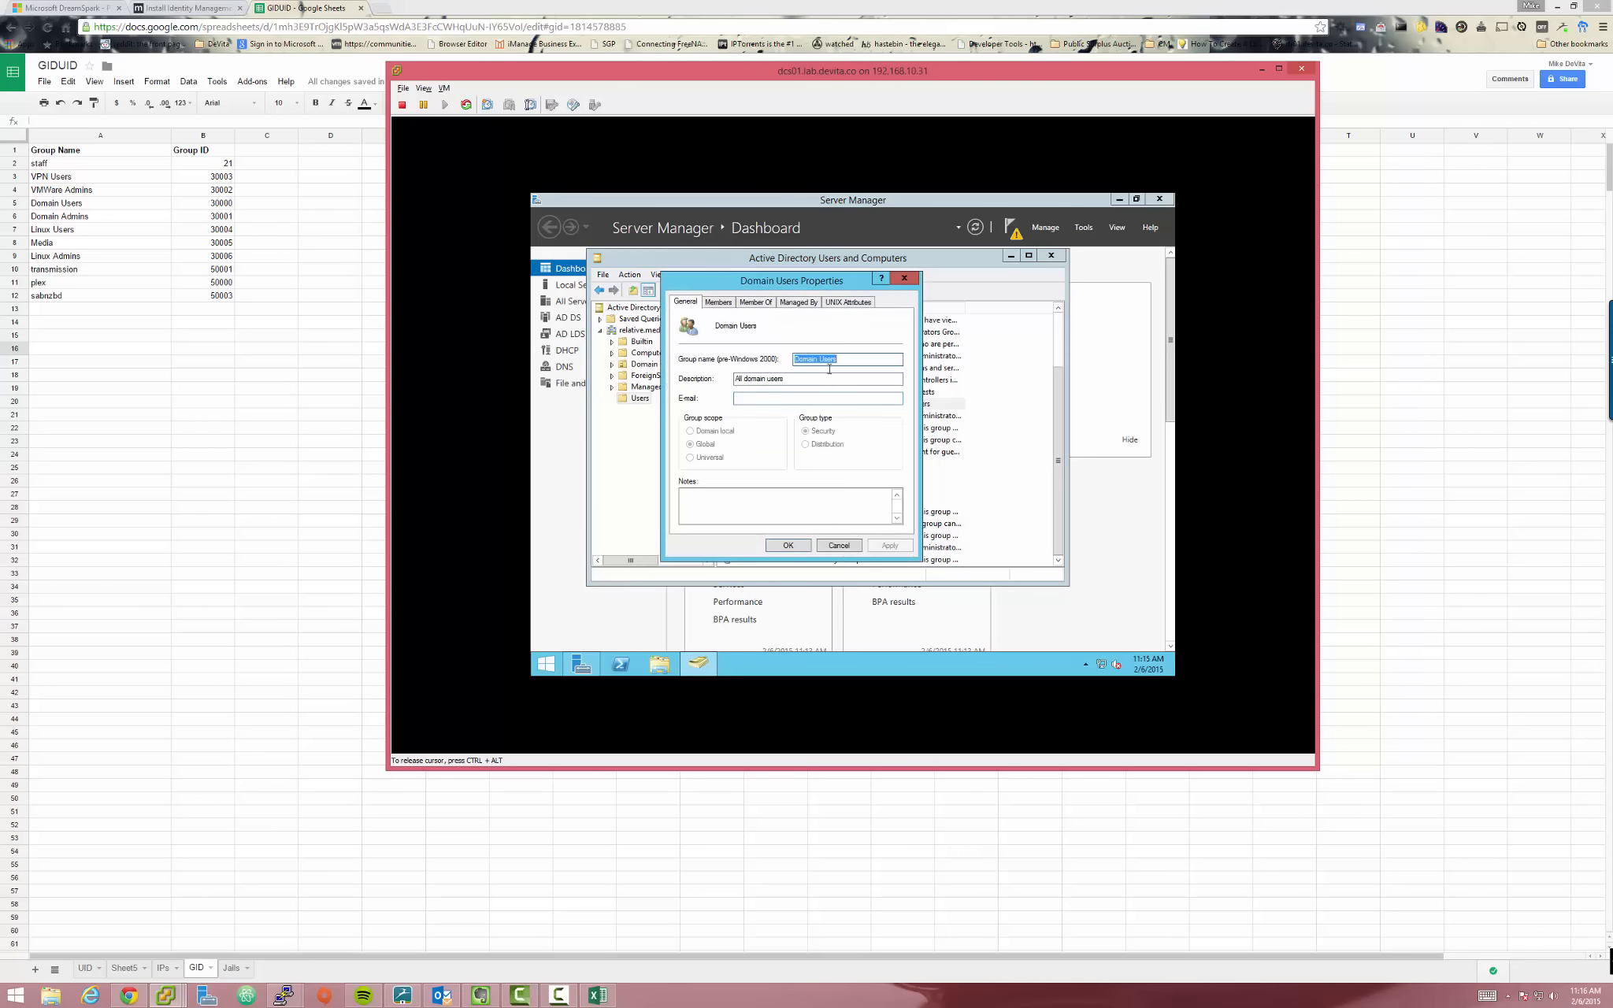
{"action": "left_click", "coordinate": [864, 304]}
{"action": "left_click", "coordinate": [796, 346]}
{"action": "left_click", "coordinate": [798, 353]}
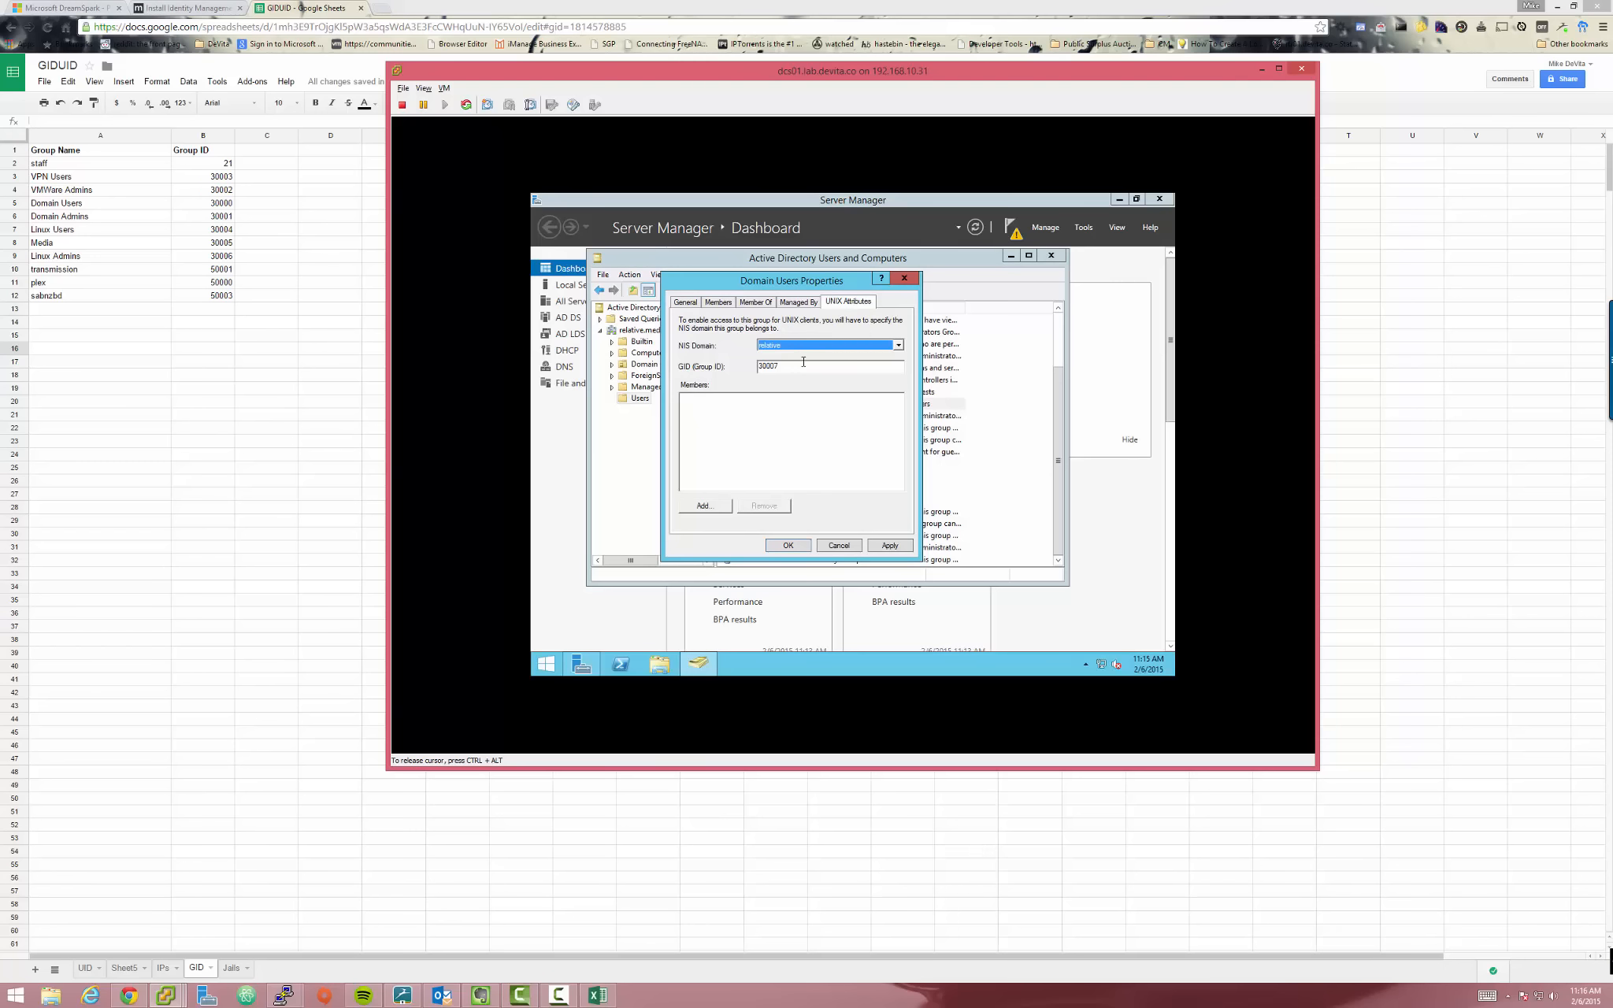
{"action": "key", "text": "ctrl+alt"}
{"action": "left_click", "coordinate": [886, 548]}
{"action": "left_click", "coordinate": [804, 545]}
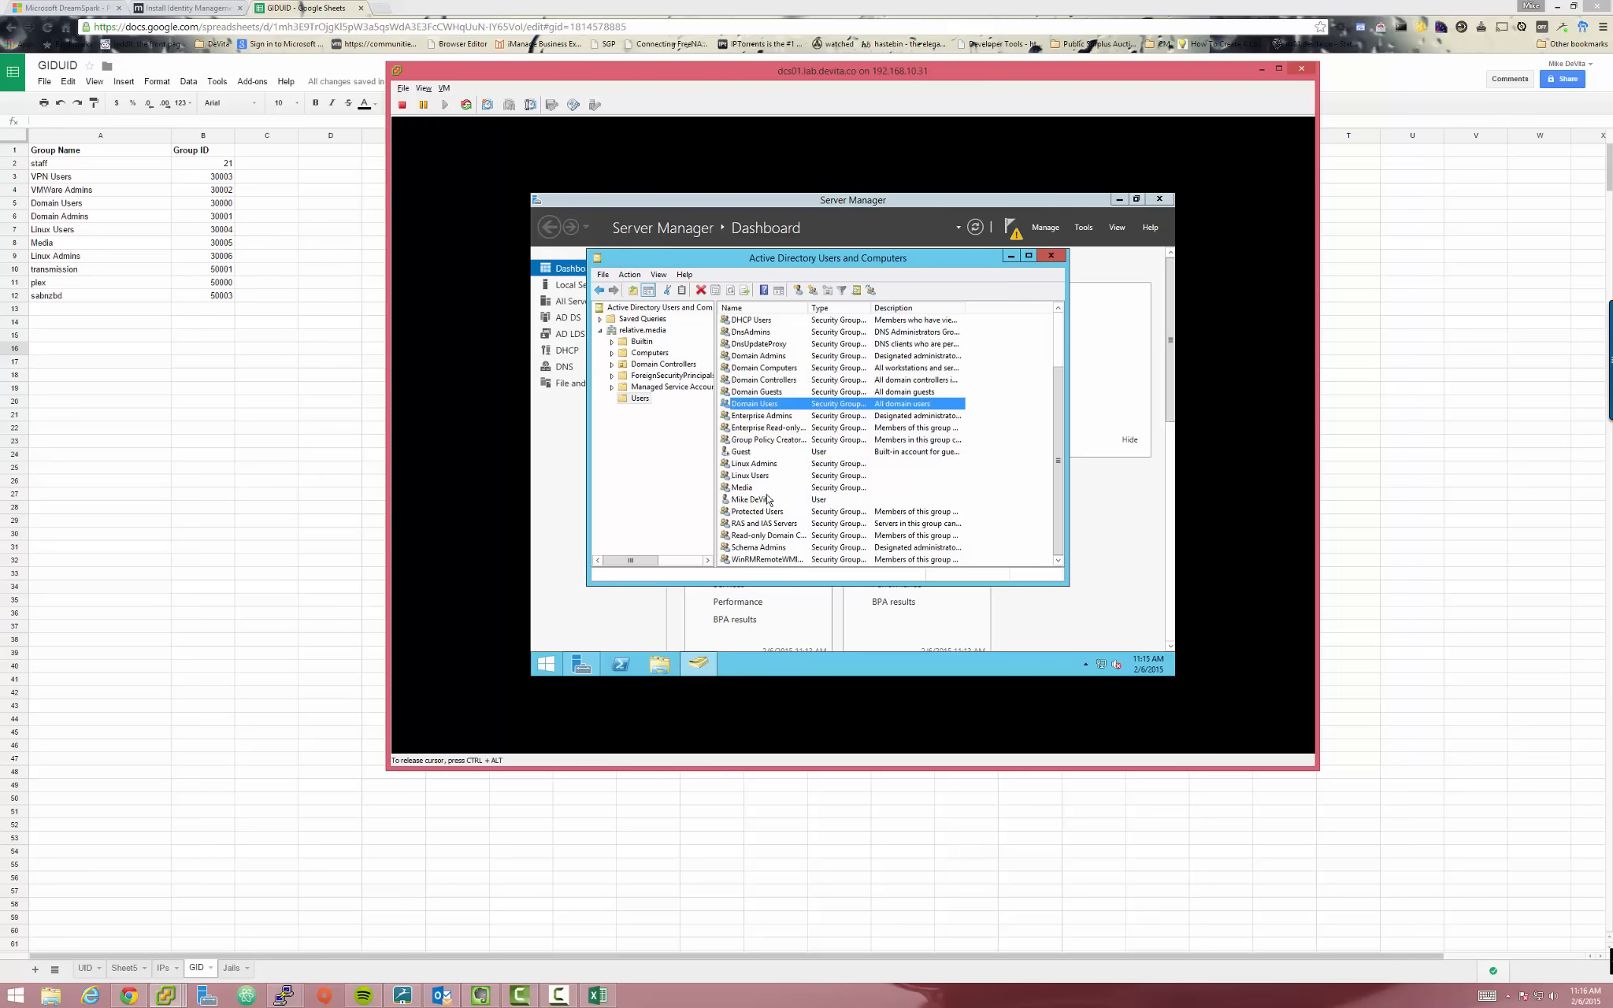
Set the Media group's UNIX attributes to NIS domain relative with GID 30005
{"action": "double_click", "coordinate": [762, 487]}
{"action": "left_click", "coordinate": [849, 302]}
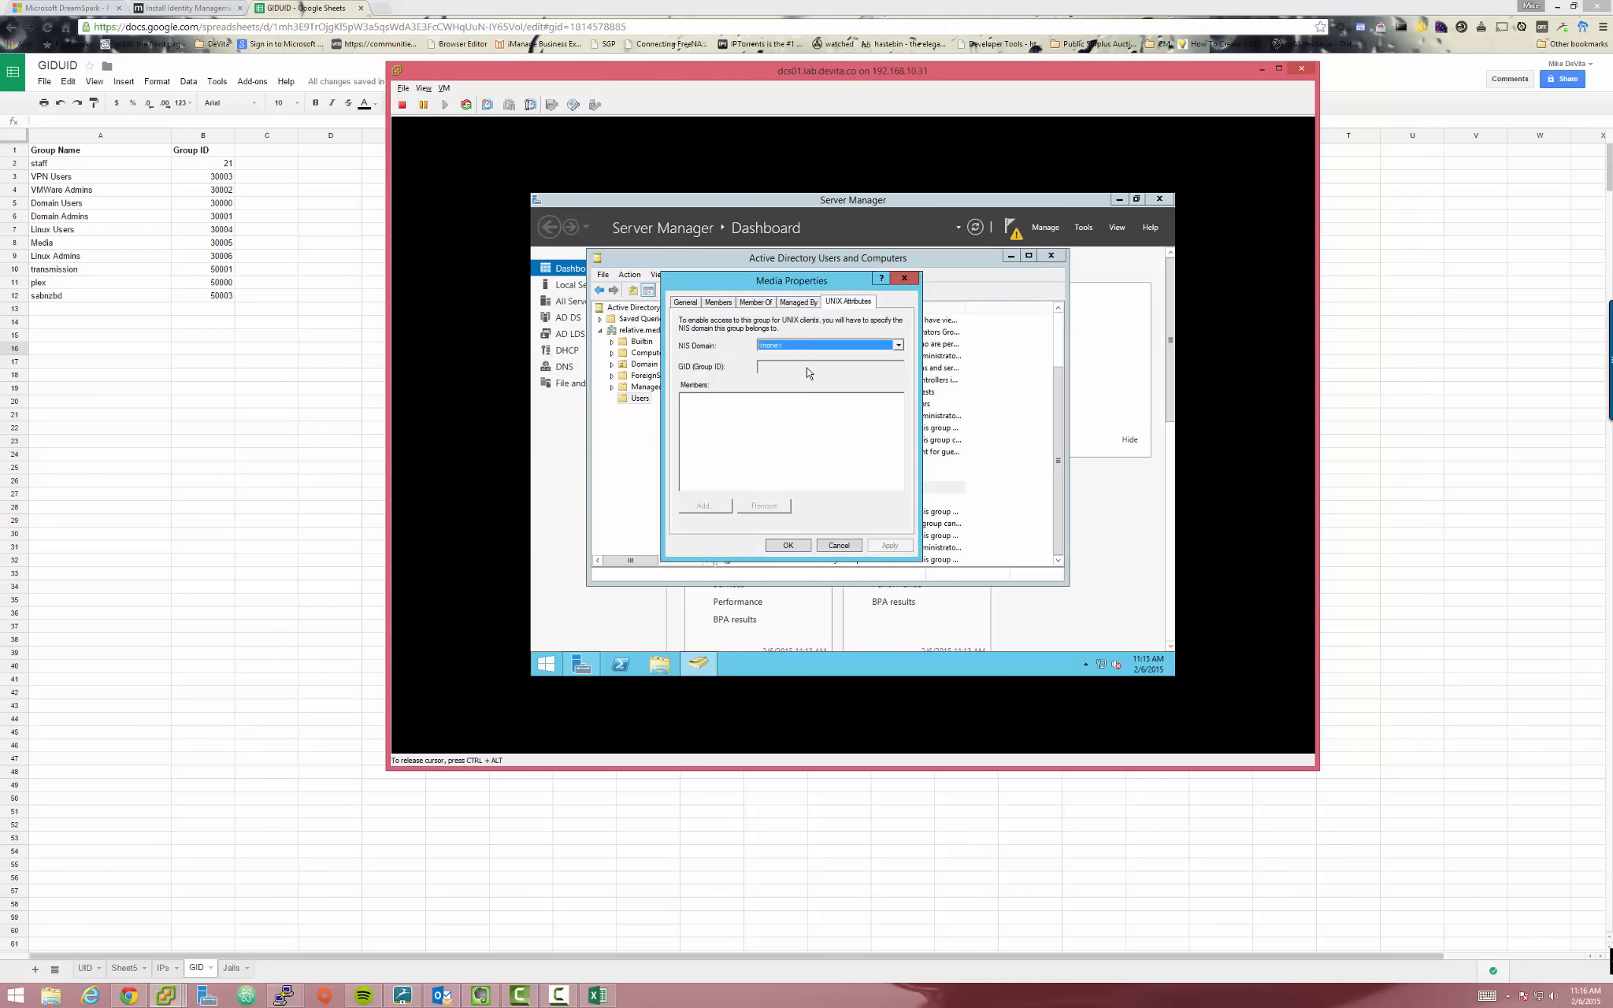
{"action": "key", "text": "Down"}
{"action": "left_click", "coordinate": [801, 366]}
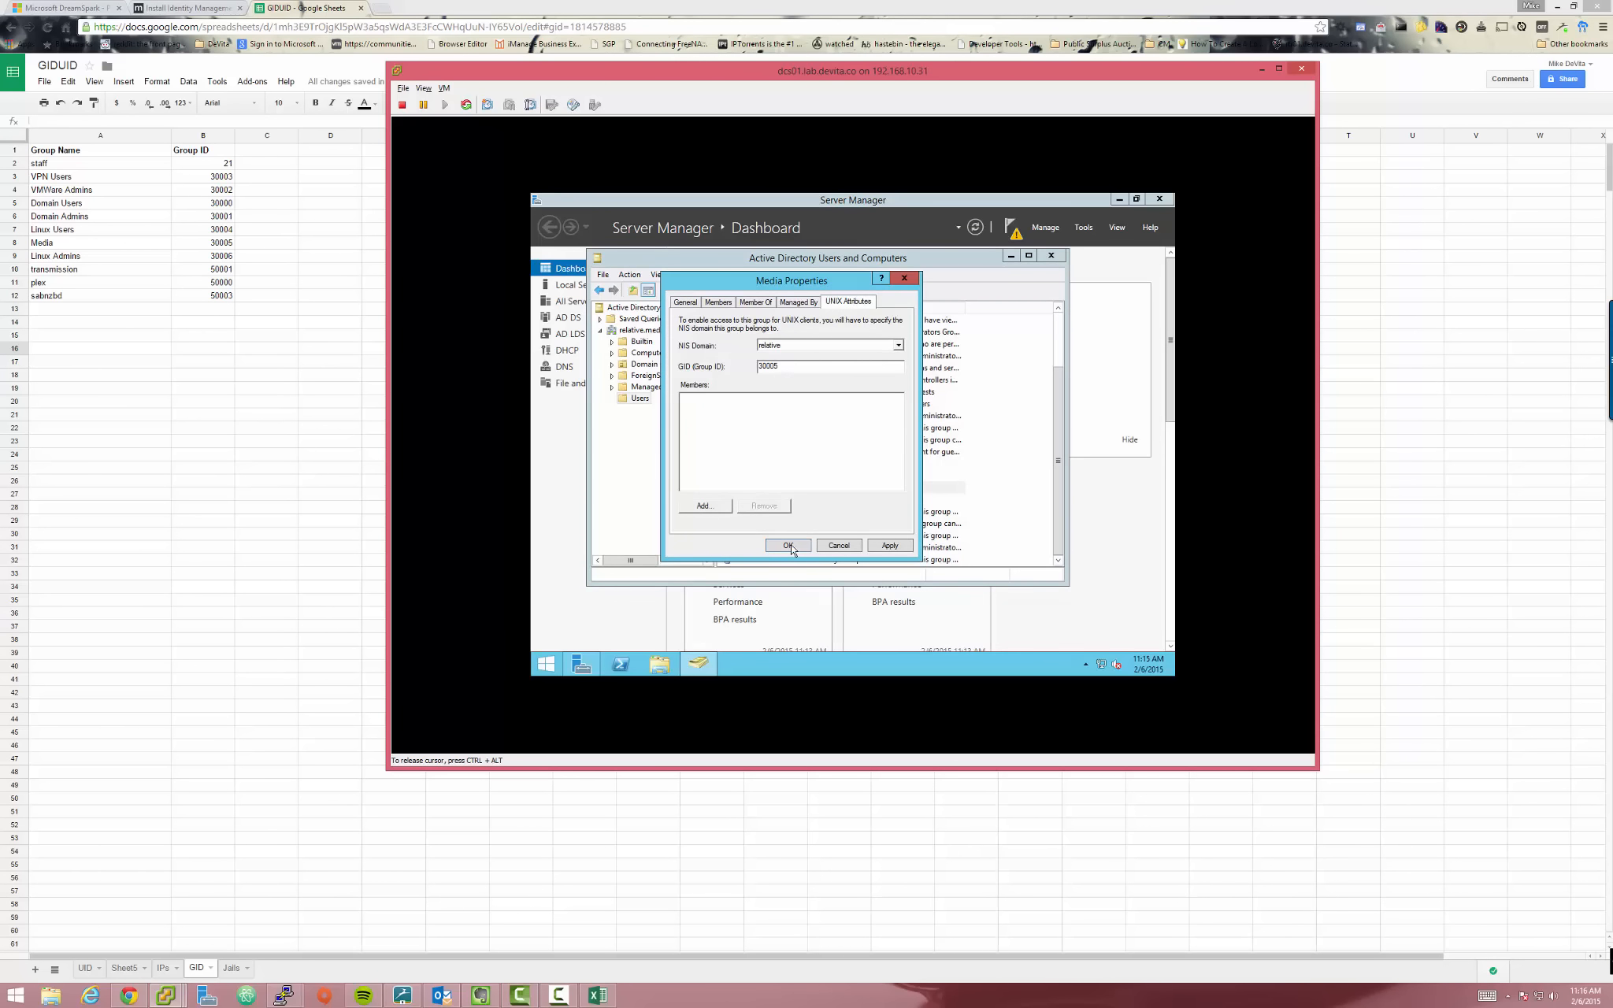
{"action": "left_click", "coordinate": [788, 545]}
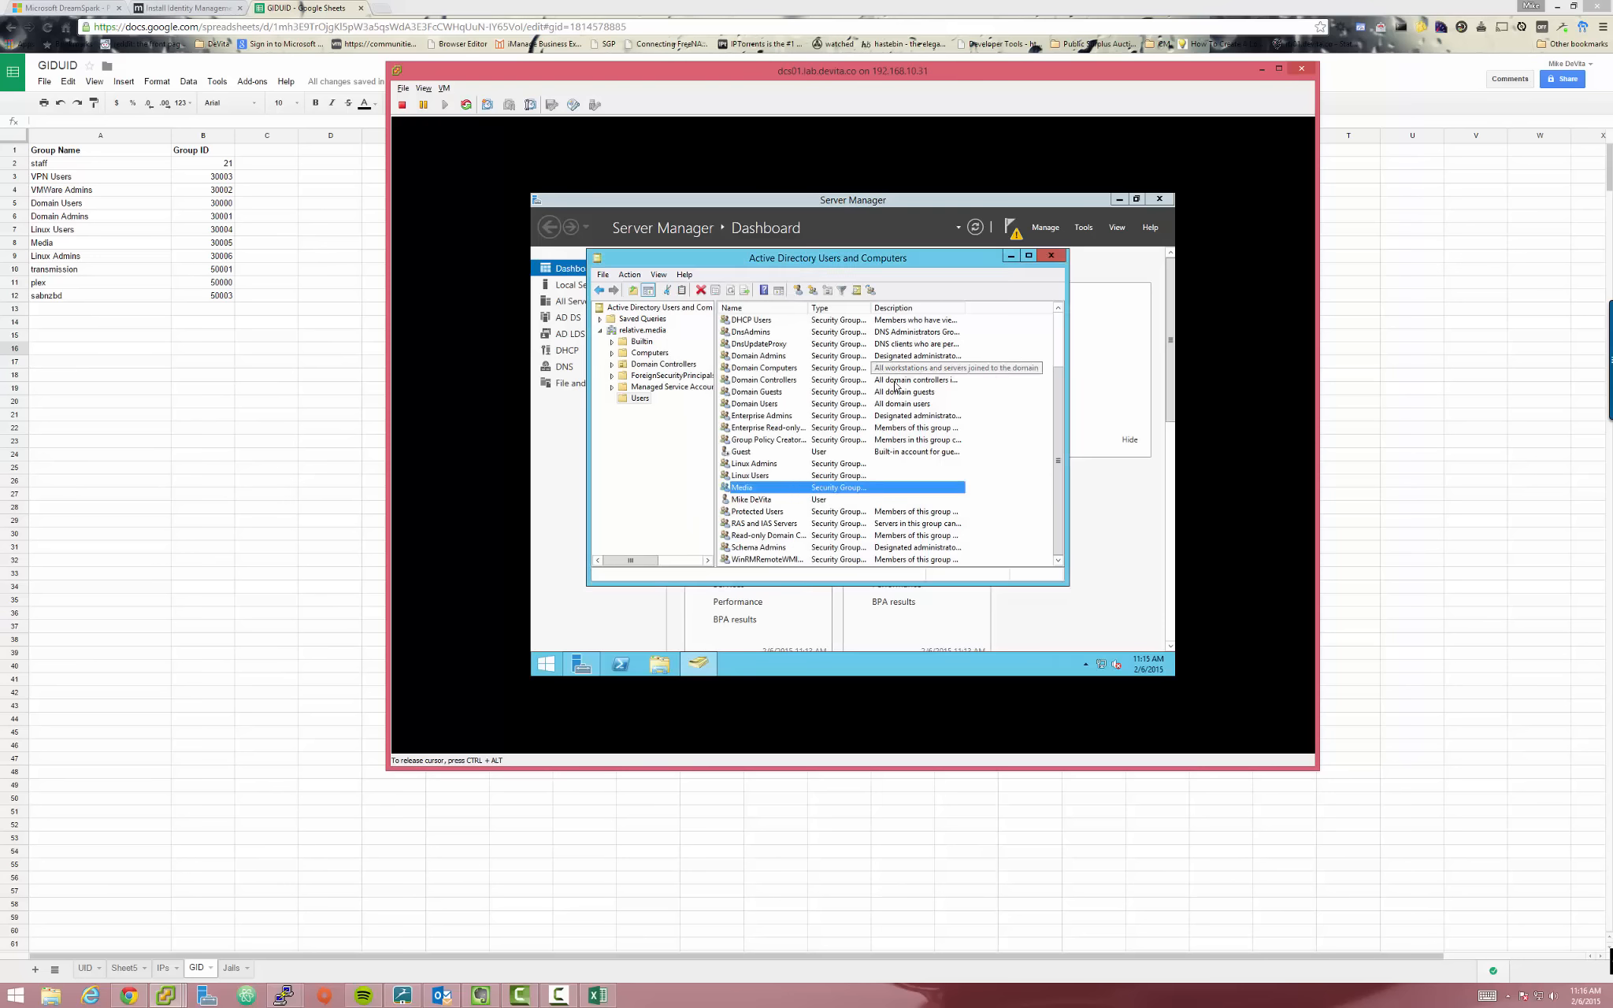
{"action": "scroll", "coordinate": [1049, 387], "scroll_direction": "up", "scroll_amount": 2}
{"action": "scroll", "coordinate": [1050, 387], "scroll_direction": "down", "scroll_amount": 1}
{"action": "scroll", "coordinate": [1049, 387], "scroll_direction": "down", "scroll_amount": 1}
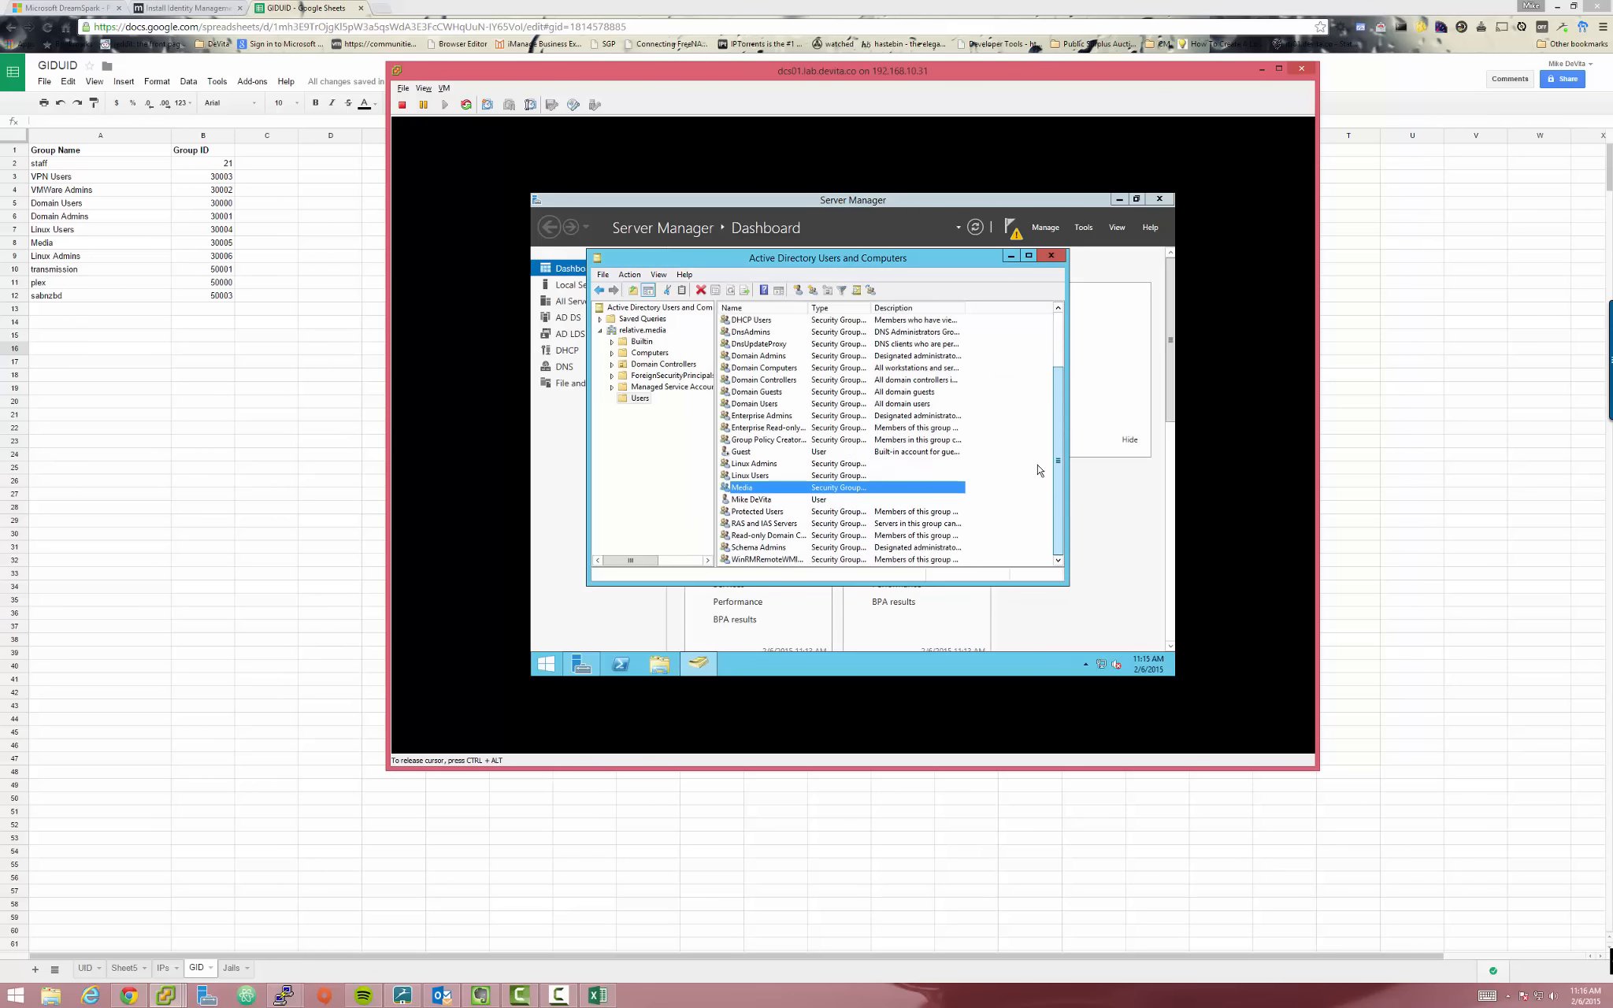
{"action": "scroll", "coordinate": [1042, 468], "scroll_direction": "up", "scroll_amount": 2}
{"action": "scroll", "coordinate": [1095, 423], "scroll_direction": "down", "scroll_amount": 2}
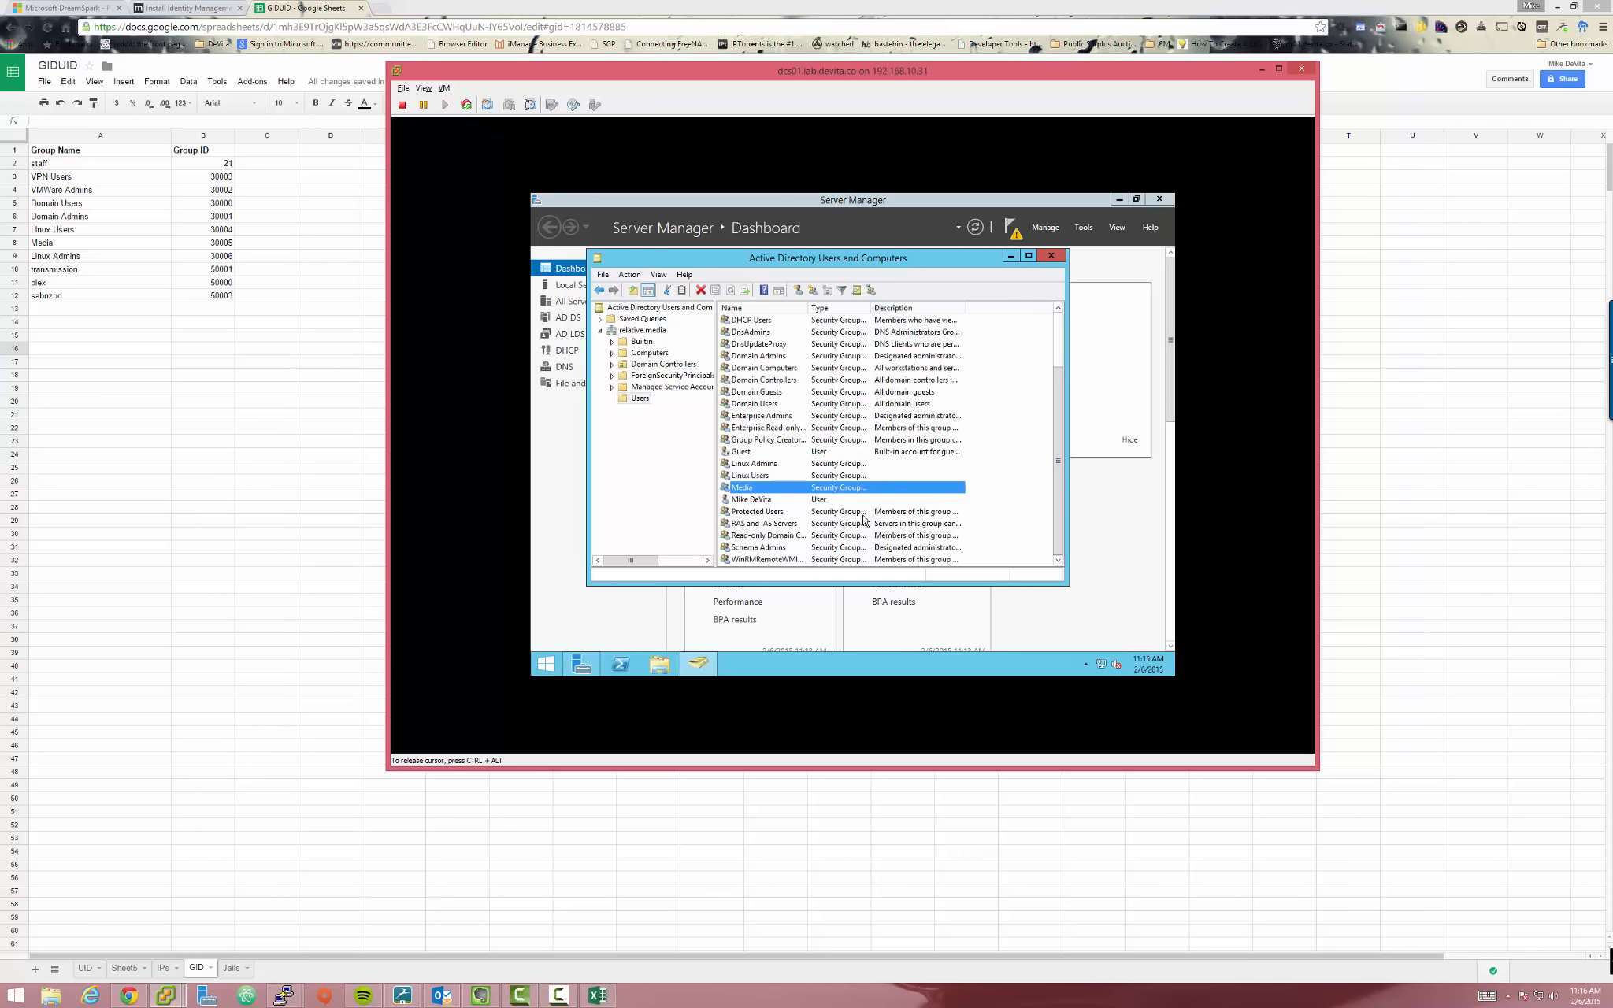
Open the personal user account's properties and check its ID on the spreadsheet's UID sheet
{"action": "double_click", "coordinate": [743, 501]}
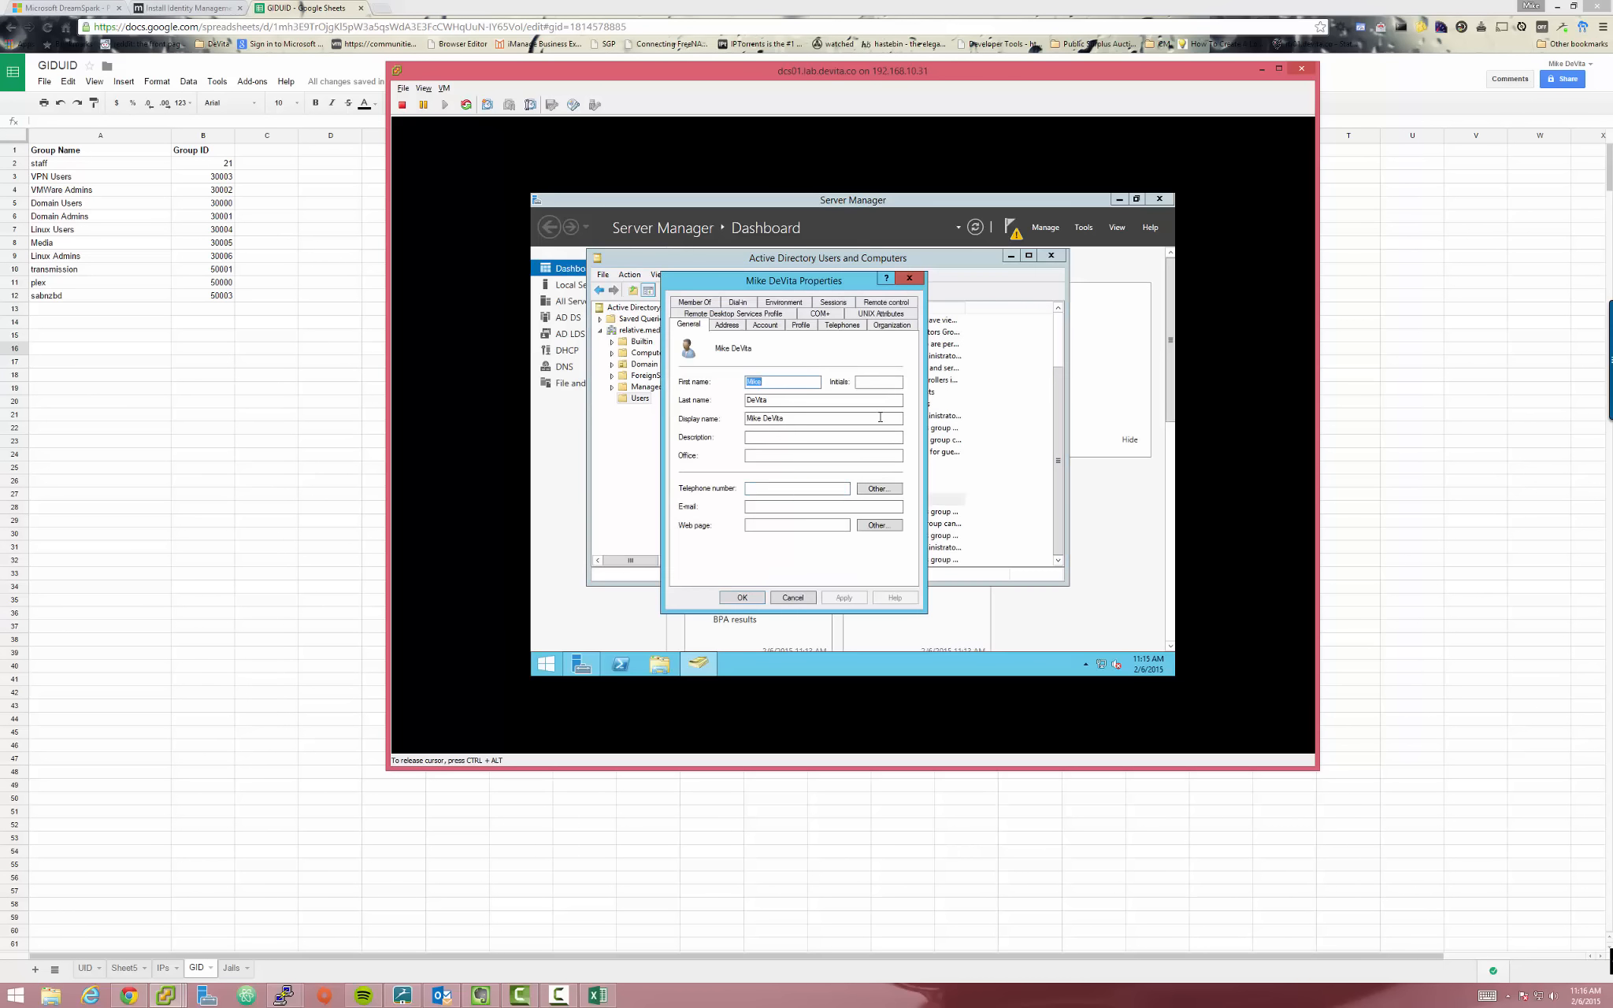
{"action": "left_click", "coordinate": [154, 870]}
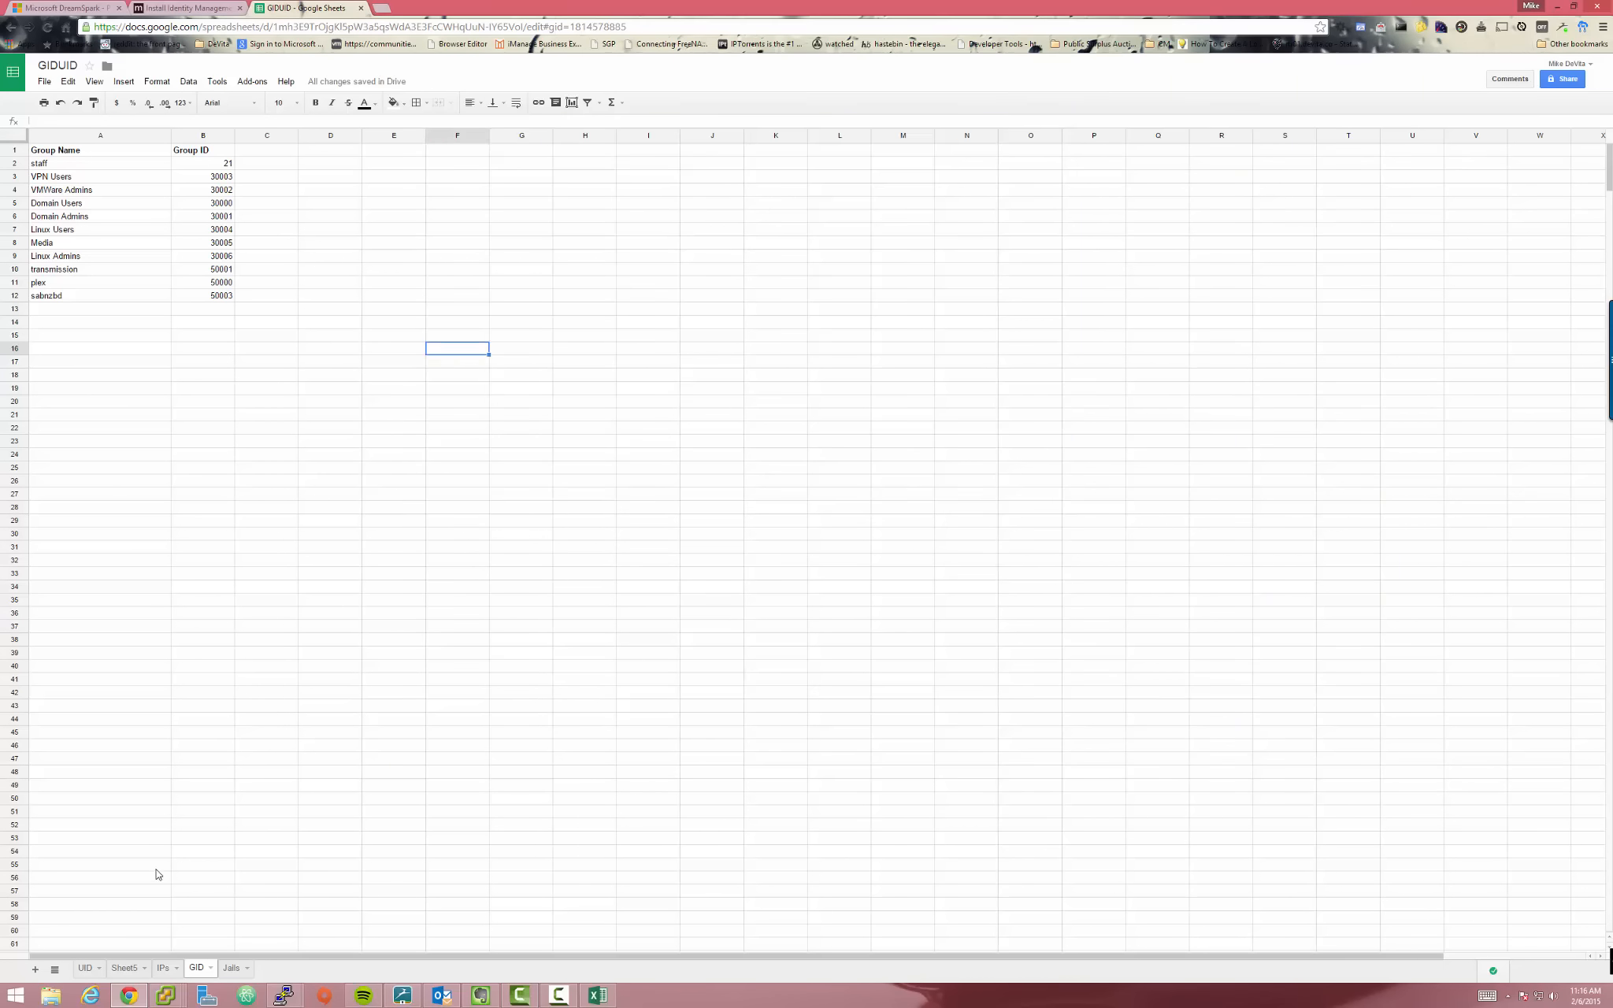
{"action": "left_click", "coordinate": [85, 968]}
{"action": "key", "text": "alt+Tab"}
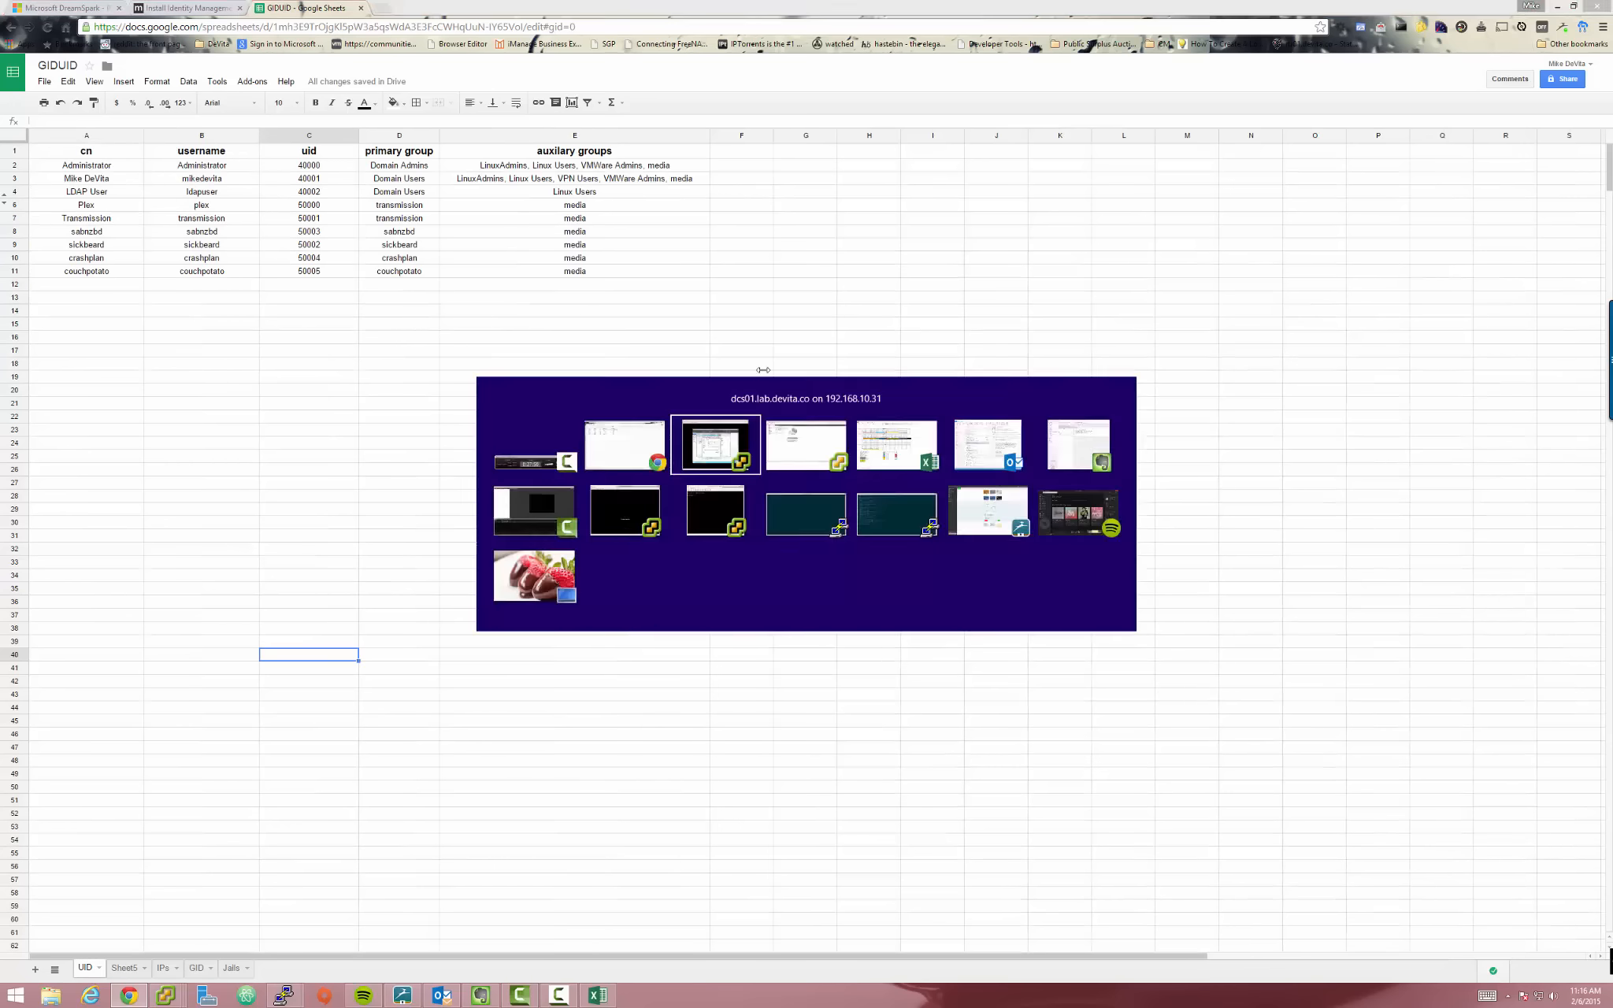
{"action": "left_click_drag", "start_coordinate": [807, 71], "coordinate": [917, 97]}
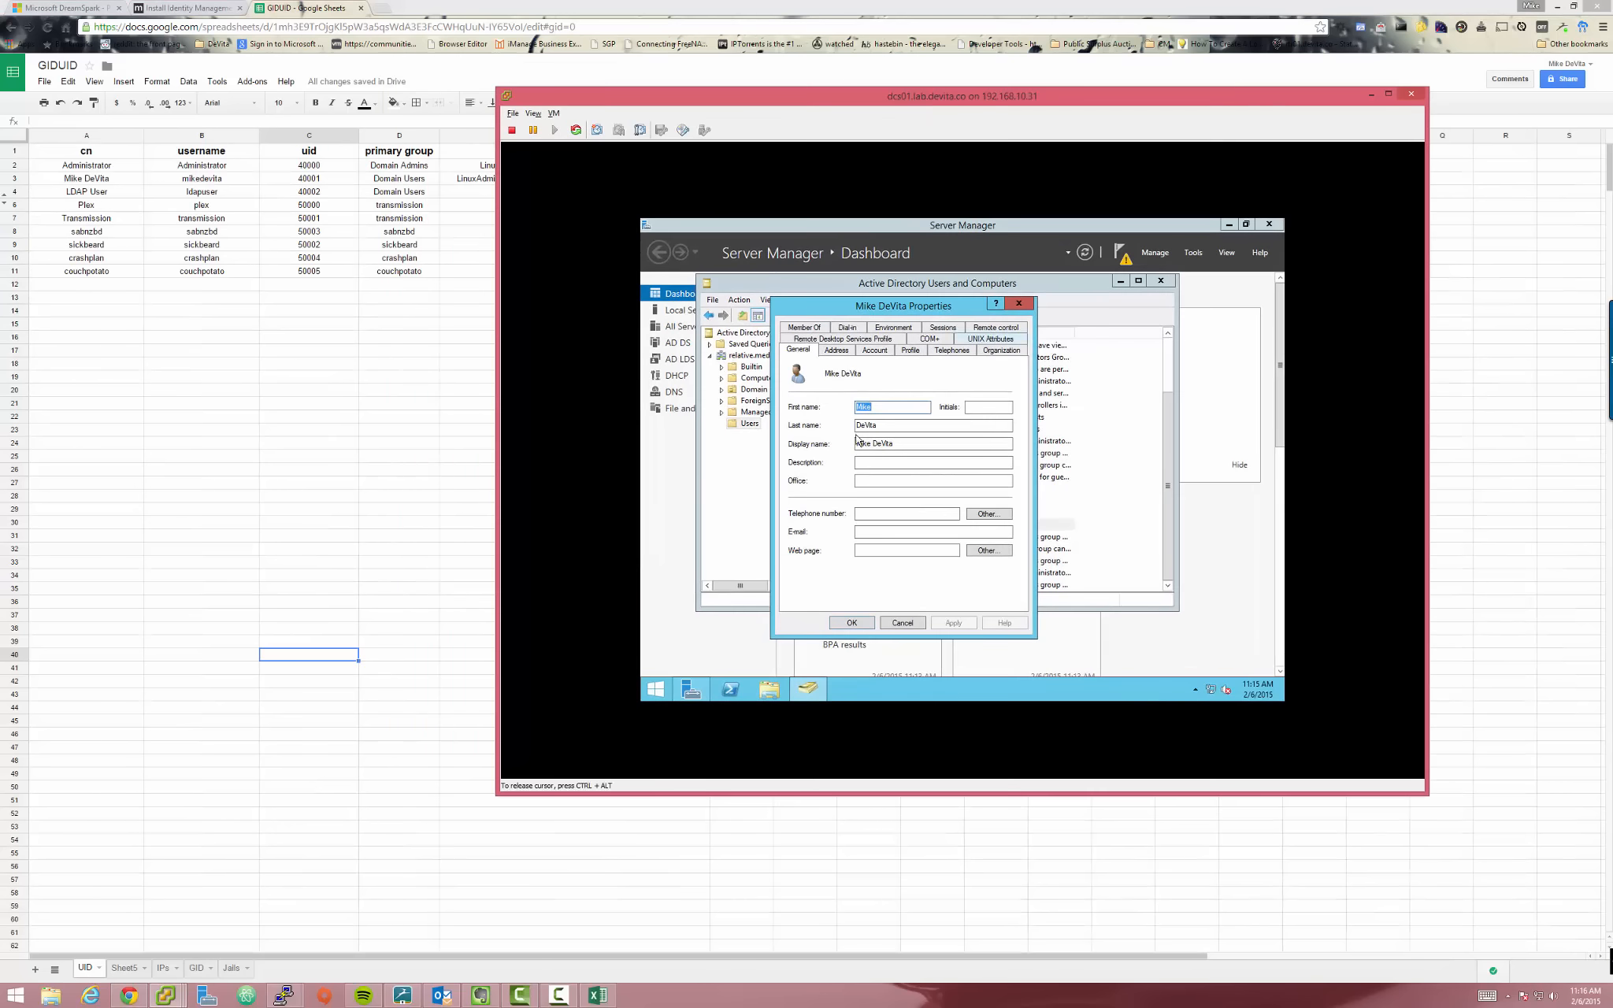
{"action": "left_click_drag", "start_coordinate": [897, 309], "coordinate": [990, 323]}
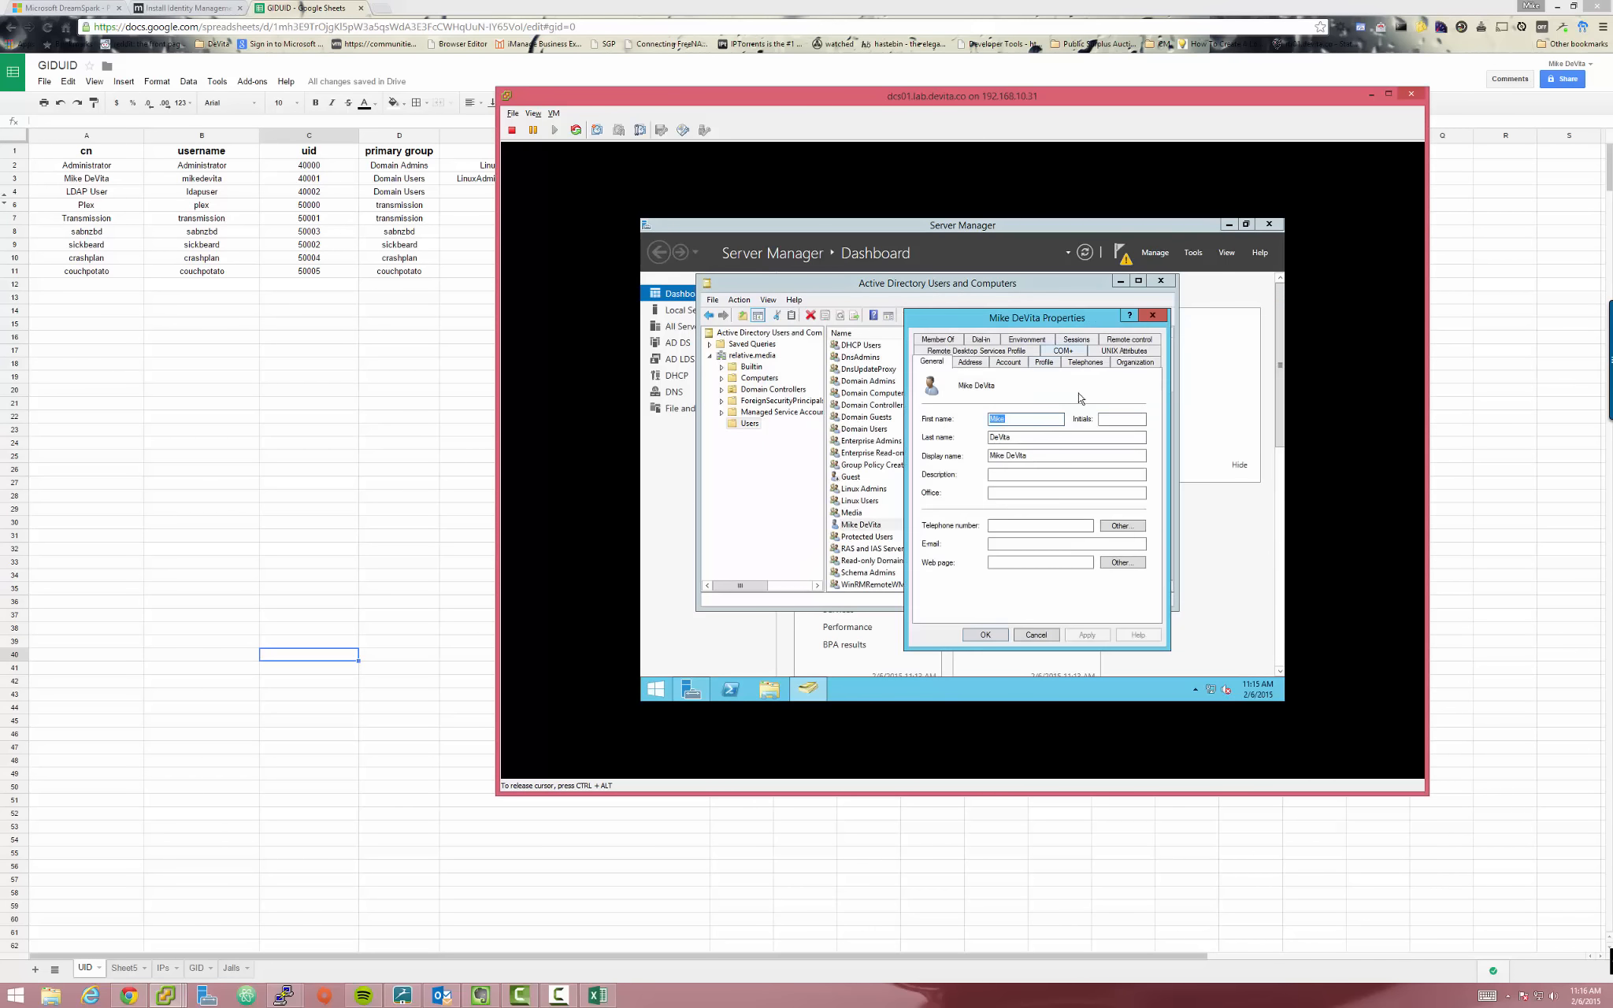
Keep NIS domain relative, set UID 40001 and login shell /bin/bash
{"action": "left_click", "coordinate": [1131, 352]}
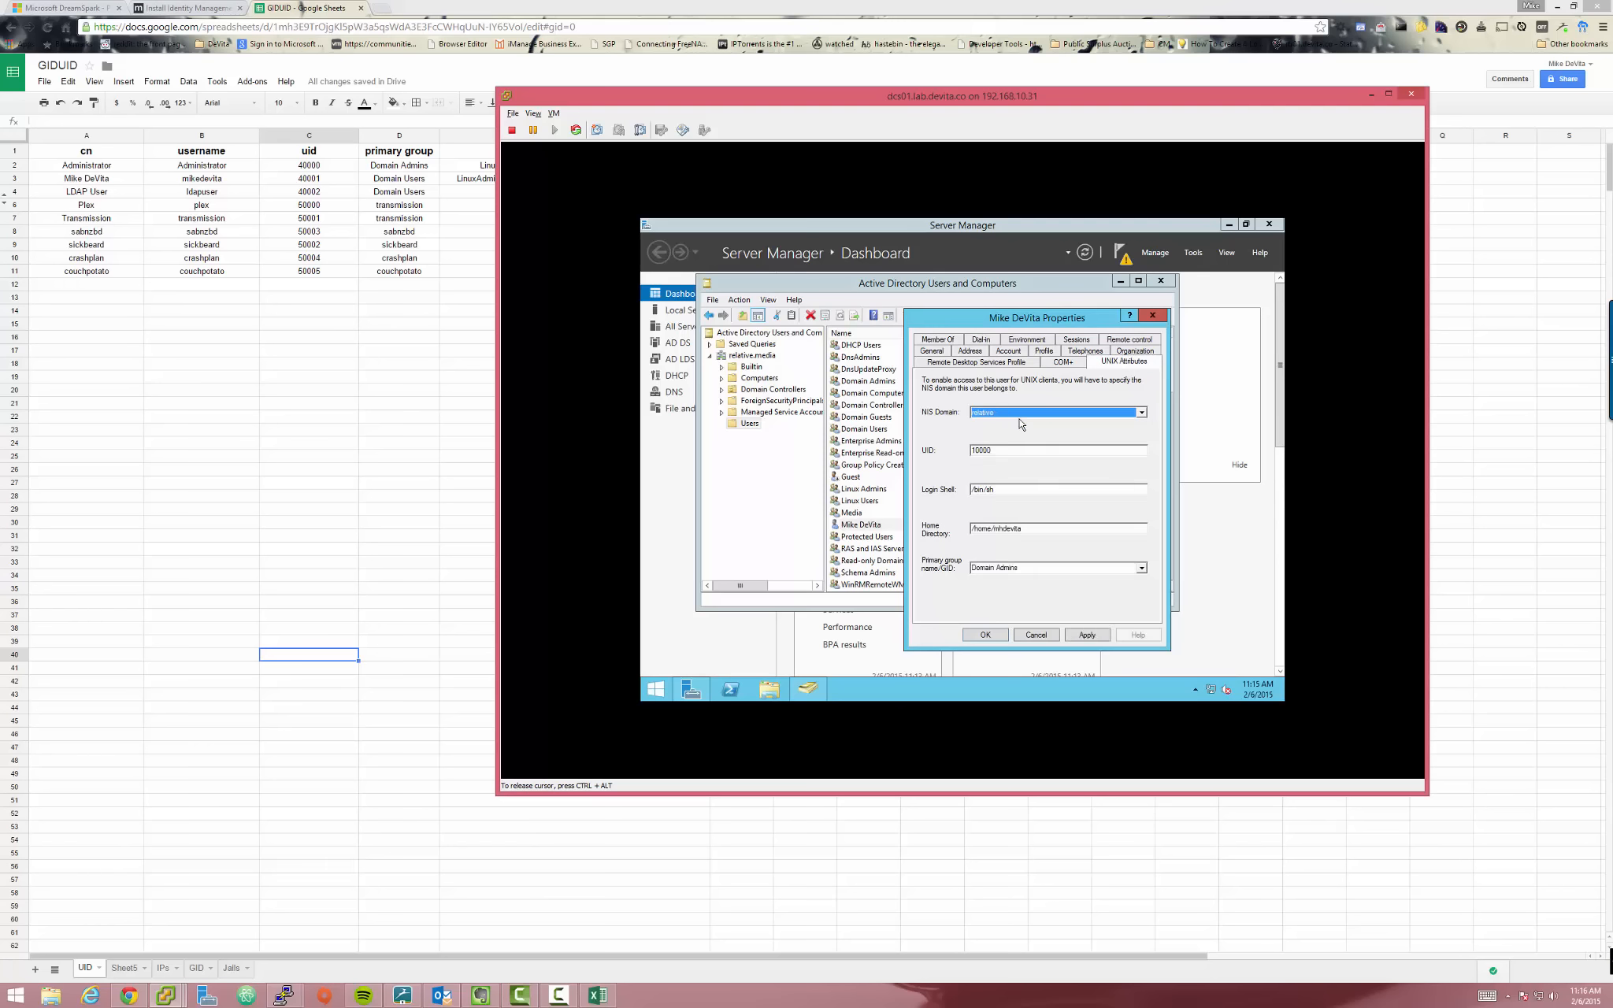
{"action": "left_click", "coordinate": [1003, 414]}
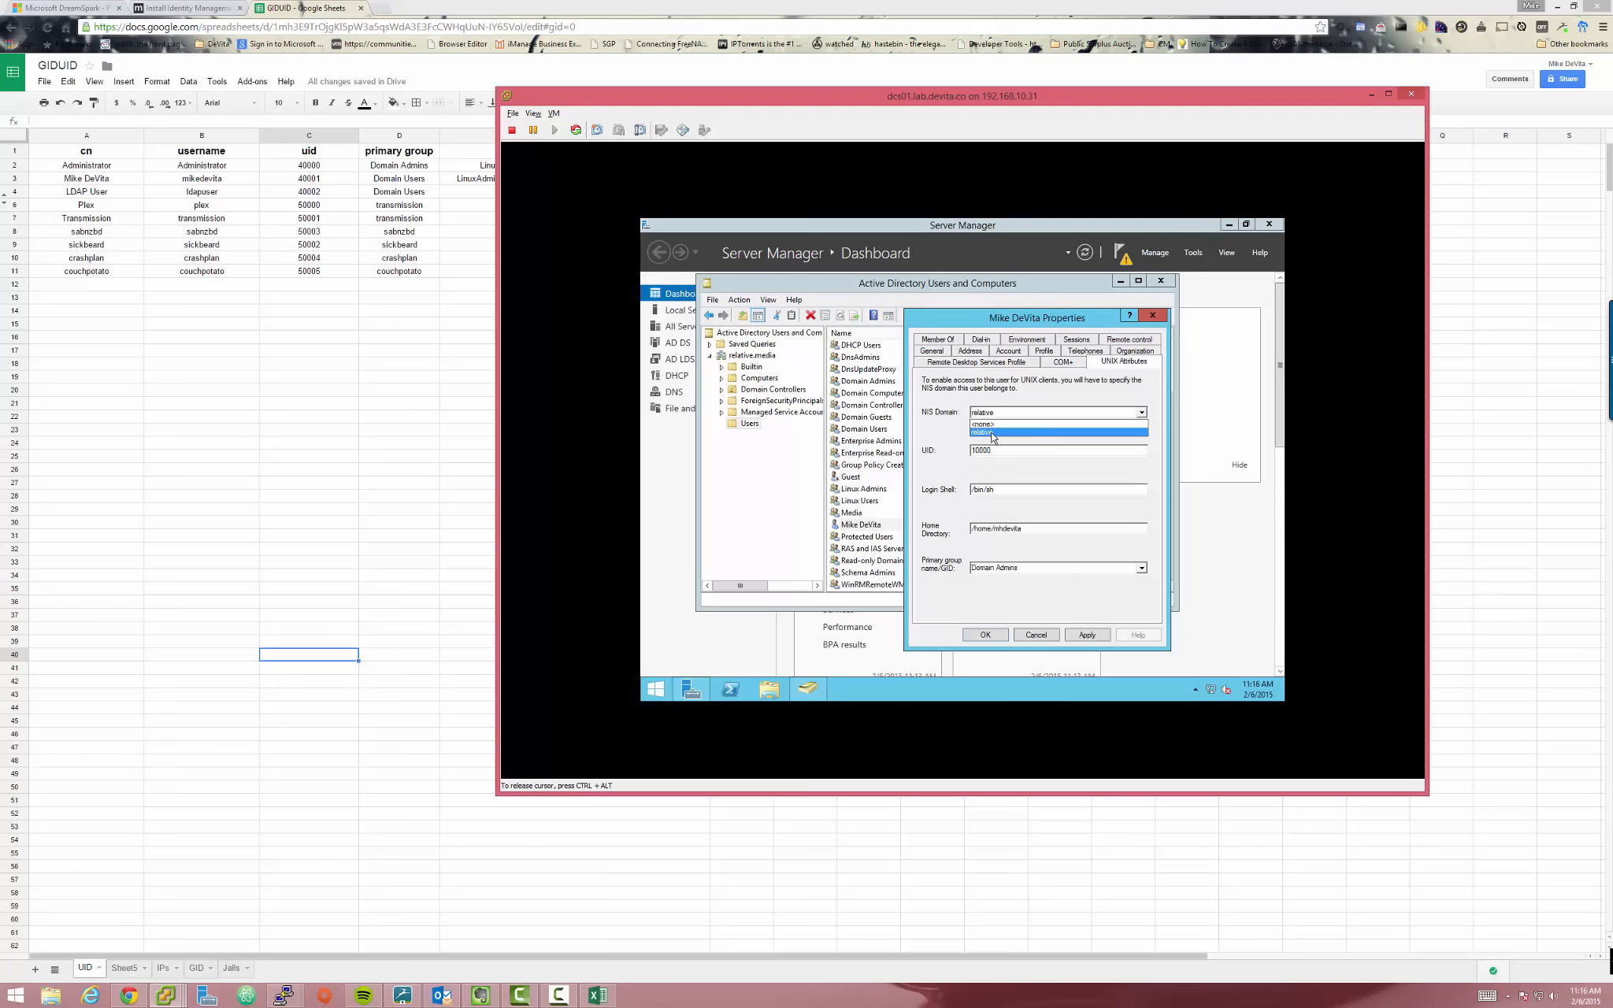
{"action": "left_click", "coordinate": [996, 431]}
{"action": "double_click", "coordinate": [1010, 449]}
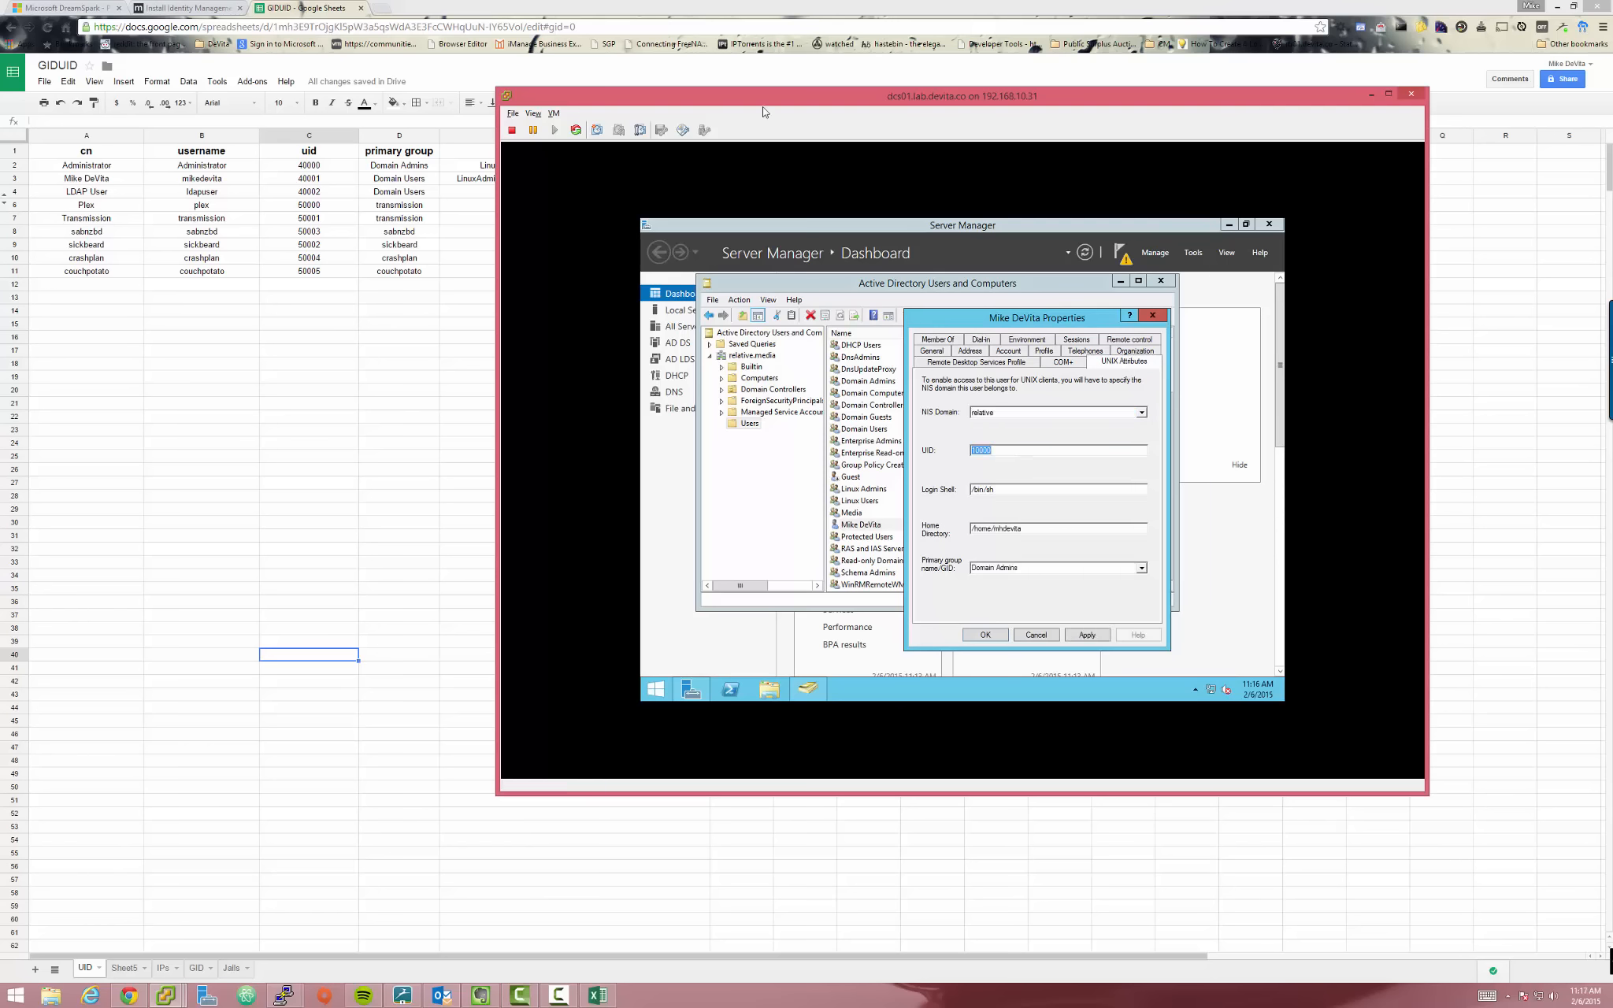
{"action": "left_click_drag", "start_coordinate": [762, 103], "coordinate": [427, 205]}
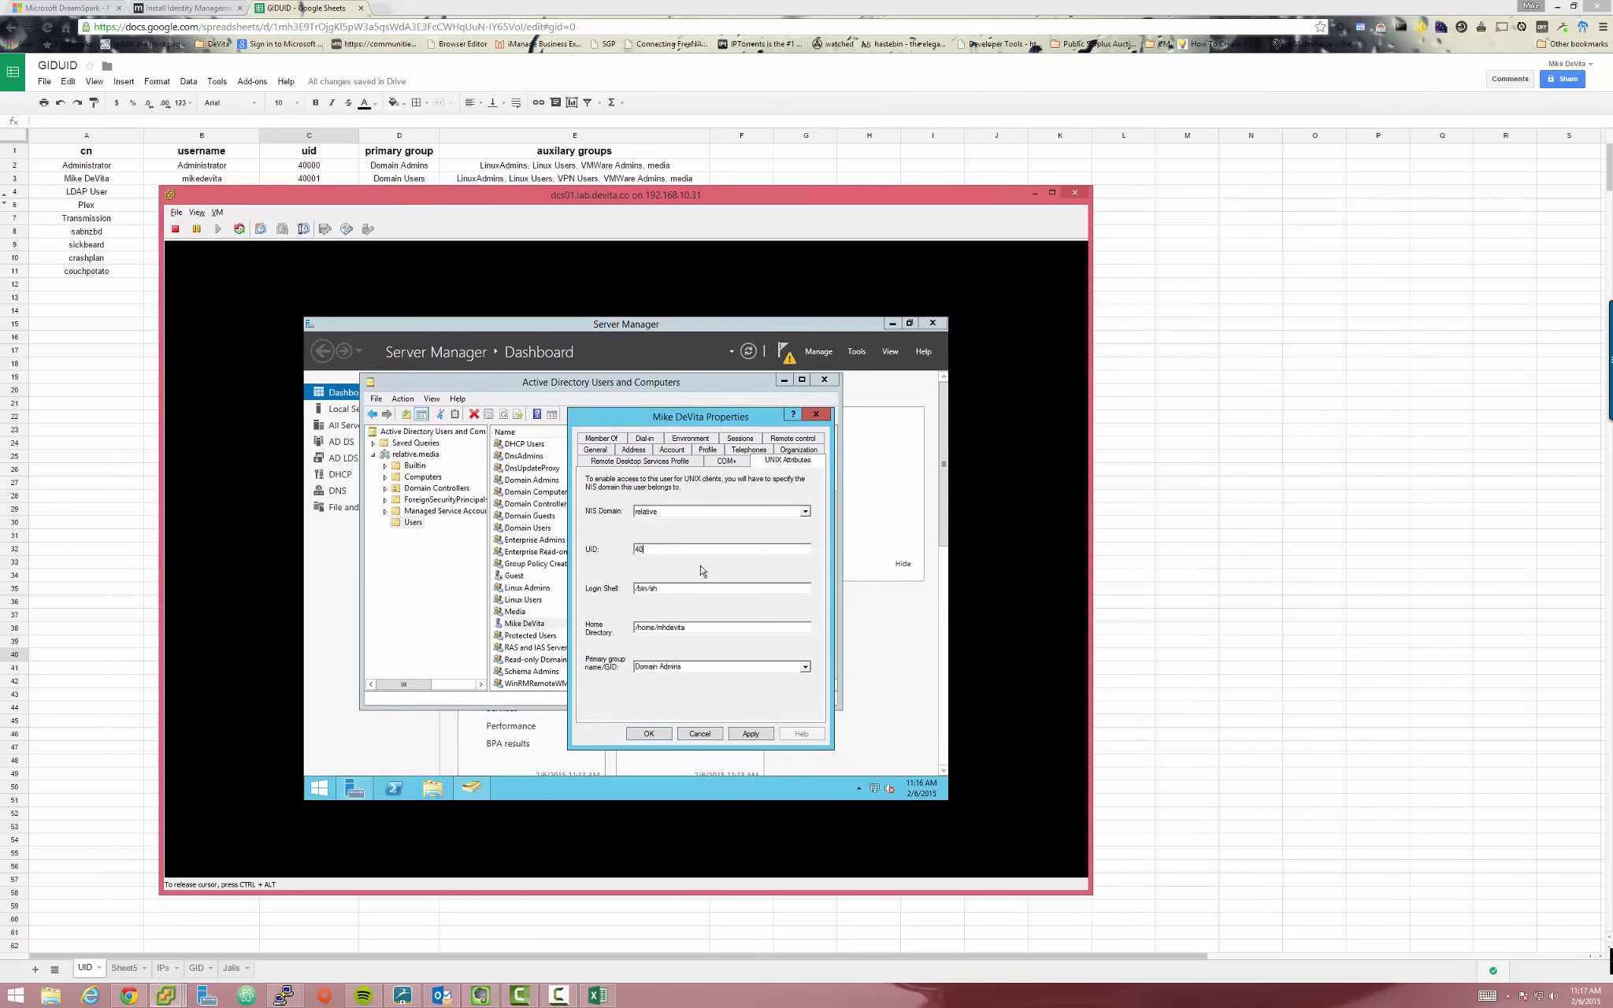
{"action": "type", "text": "40001"}
{"action": "key", "text": "Tab"}
{"action": "left_click_drag", "start_coordinate": [591, 202], "coordinate": [627, 200]}
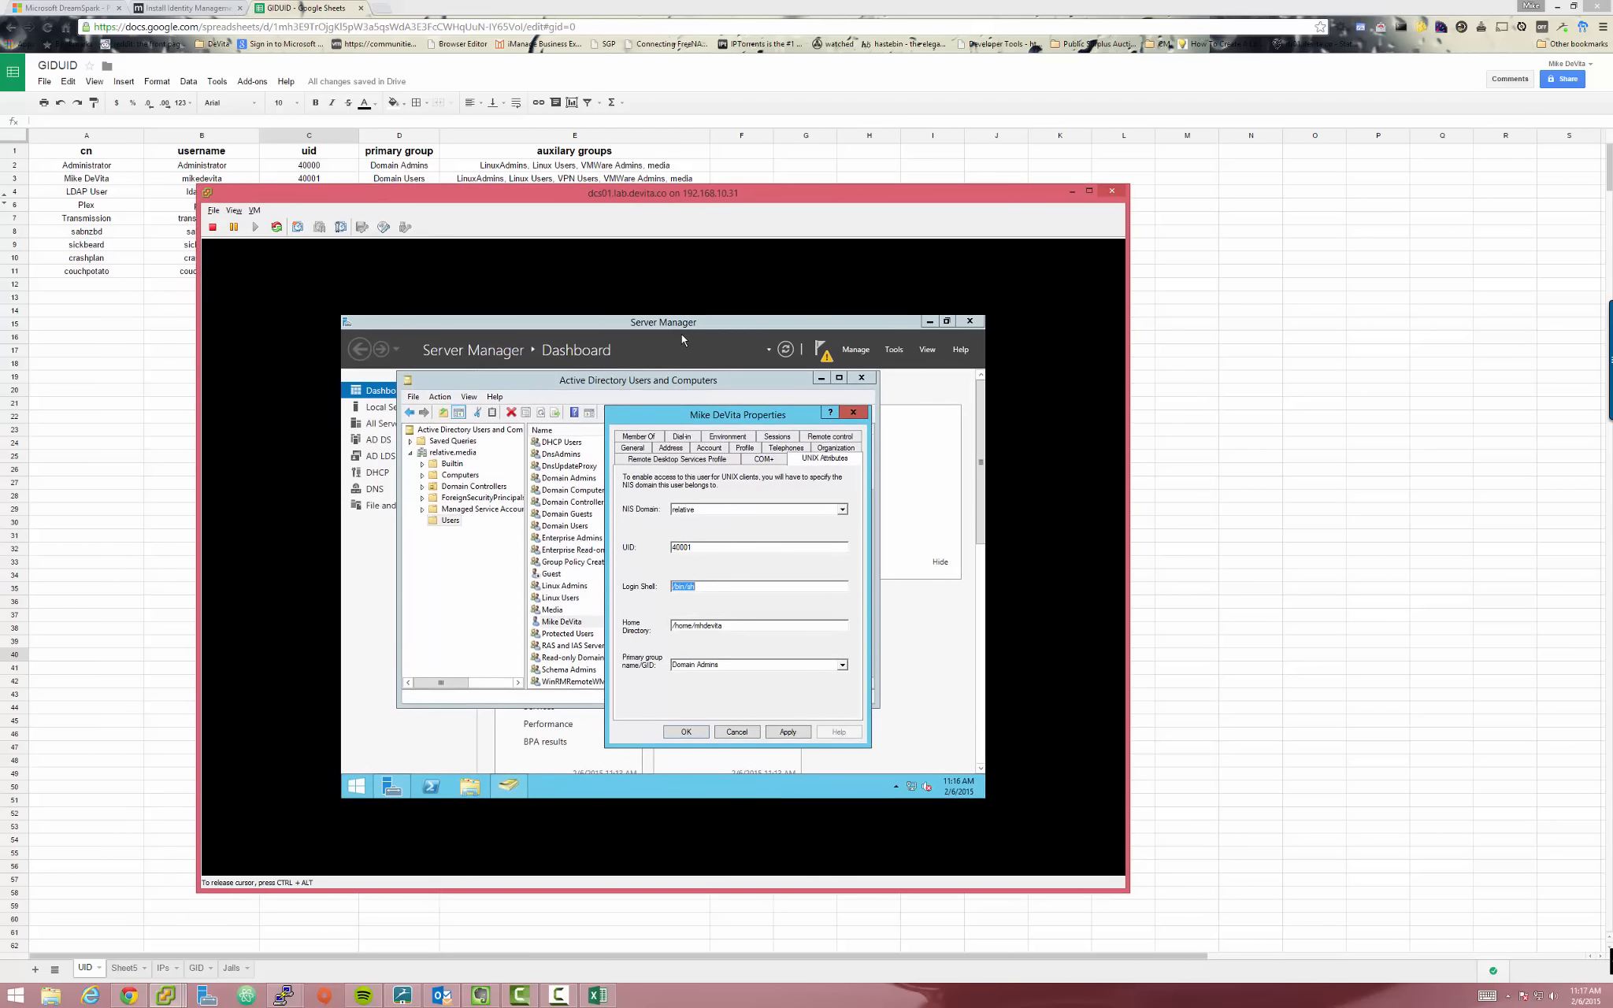
{"action": "type", "text": "/"}
{"action": "left_click_drag", "start_coordinate": [696, 202], "coordinate": [917, 117]}
{"action": "left_click", "coordinate": [1015, 553]}
Change the home directory path to /exports/home/ followed by the user's name
{"action": "left_click_drag", "start_coordinate": [950, 545], "coordinate": [896, 540]}
{"action": "left_click", "coordinate": [901, 542]}
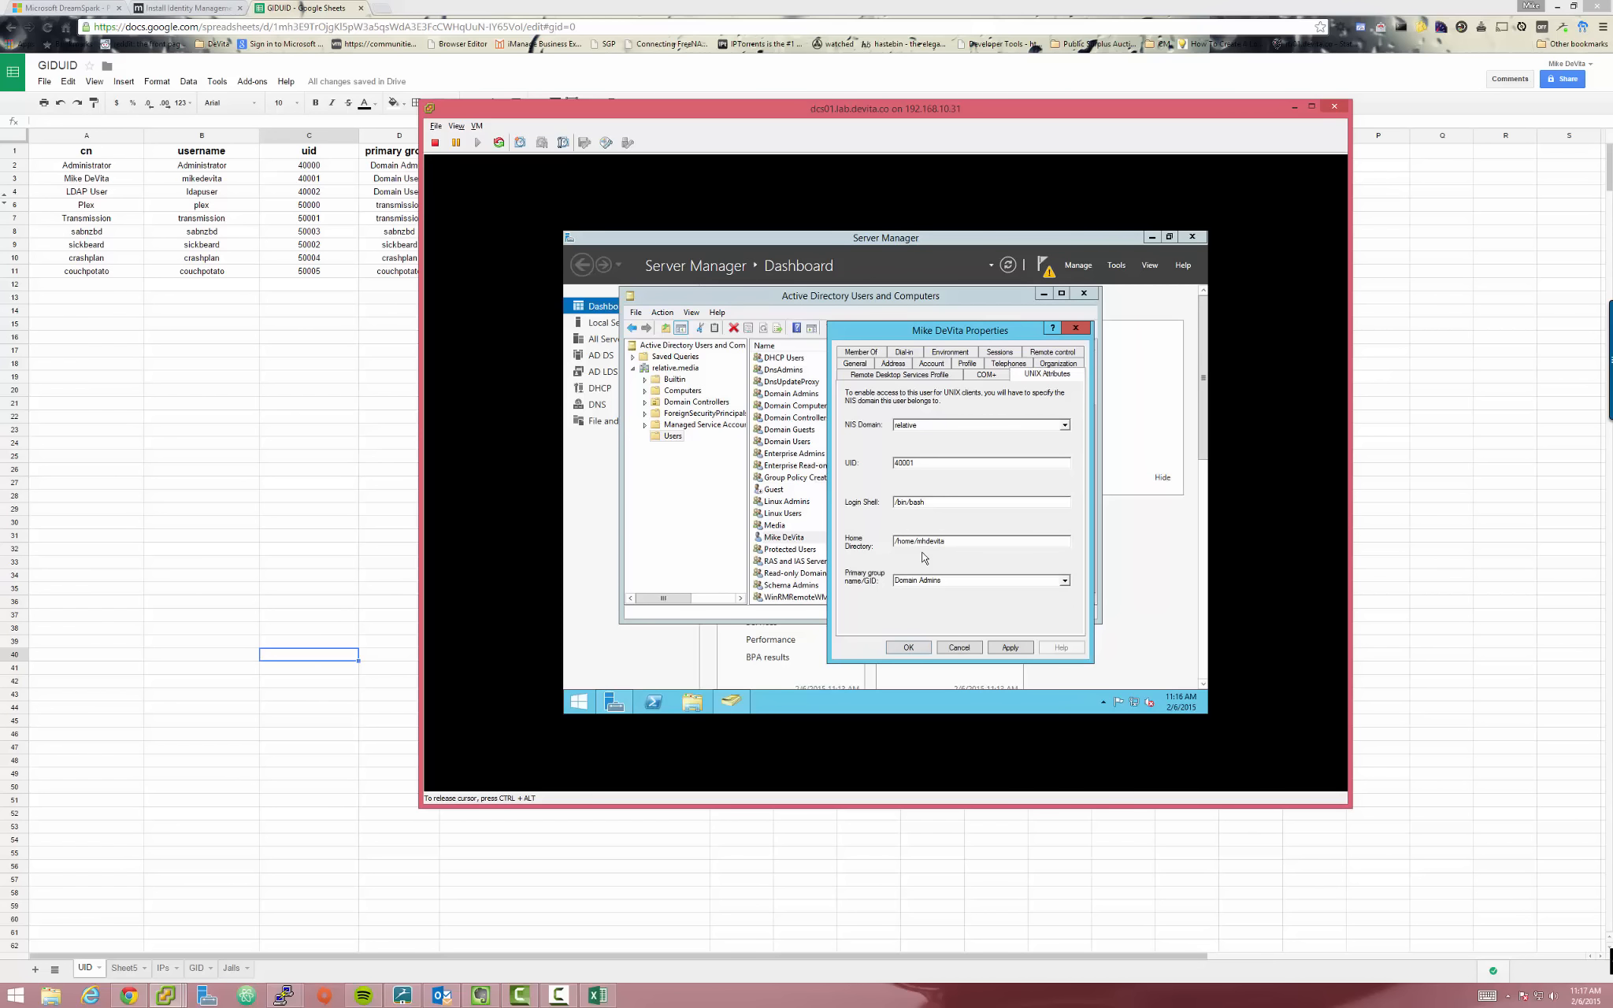
{"action": "type", "text": "export/"}
{"action": "key", "text": "BackSpace"}
{"action": "type", "text": "s/"}
{"action": "double_click", "coordinate": [993, 545]}
{"action": "left_click", "coordinate": [967, 544]}
{"action": "left_click_drag", "start_coordinate": [942, 542], "coordinate": [873, 534]}
{"action": "left_click_drag", "start_coordinate": [973, 542], "coordinate": [882, 543]}
{"action": "left_click", "coordinate": [983, 539]}
{"action": "left_click_drag", "start_coordinate": [925, 337], "coordinate": [795, 314]}
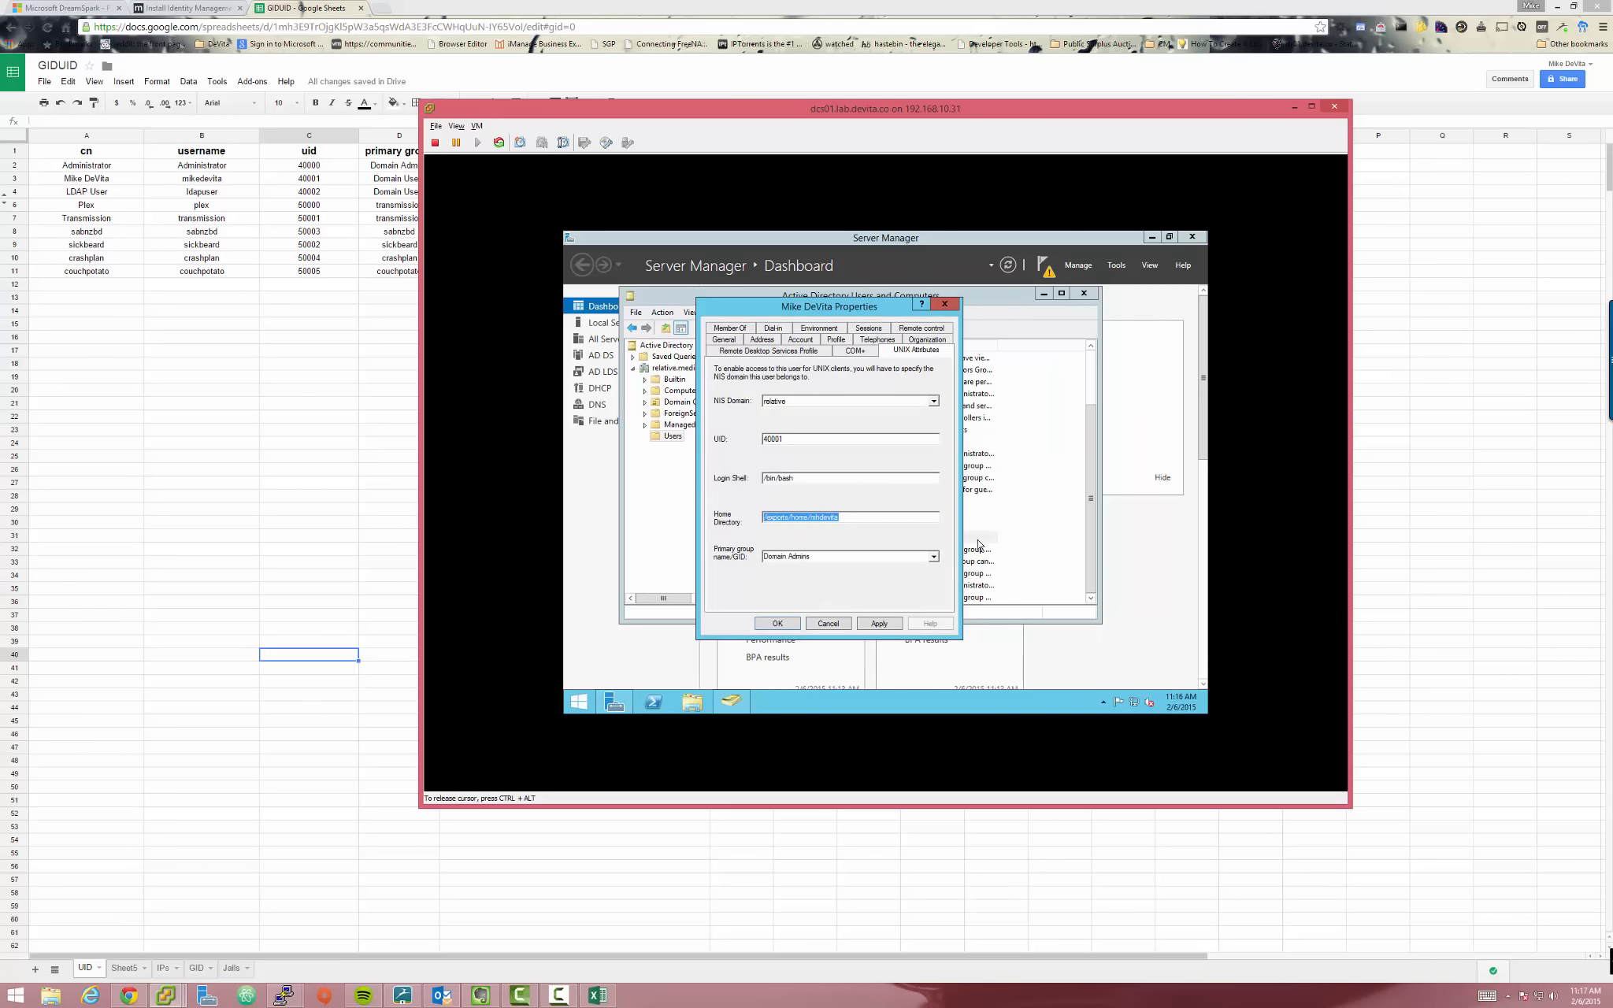
Make Linux Users the primary group, then apply and save the user's properties
{"action": "key", "text": "Tab"}
{"action": "left_click", "coordinate": [937, 559]}
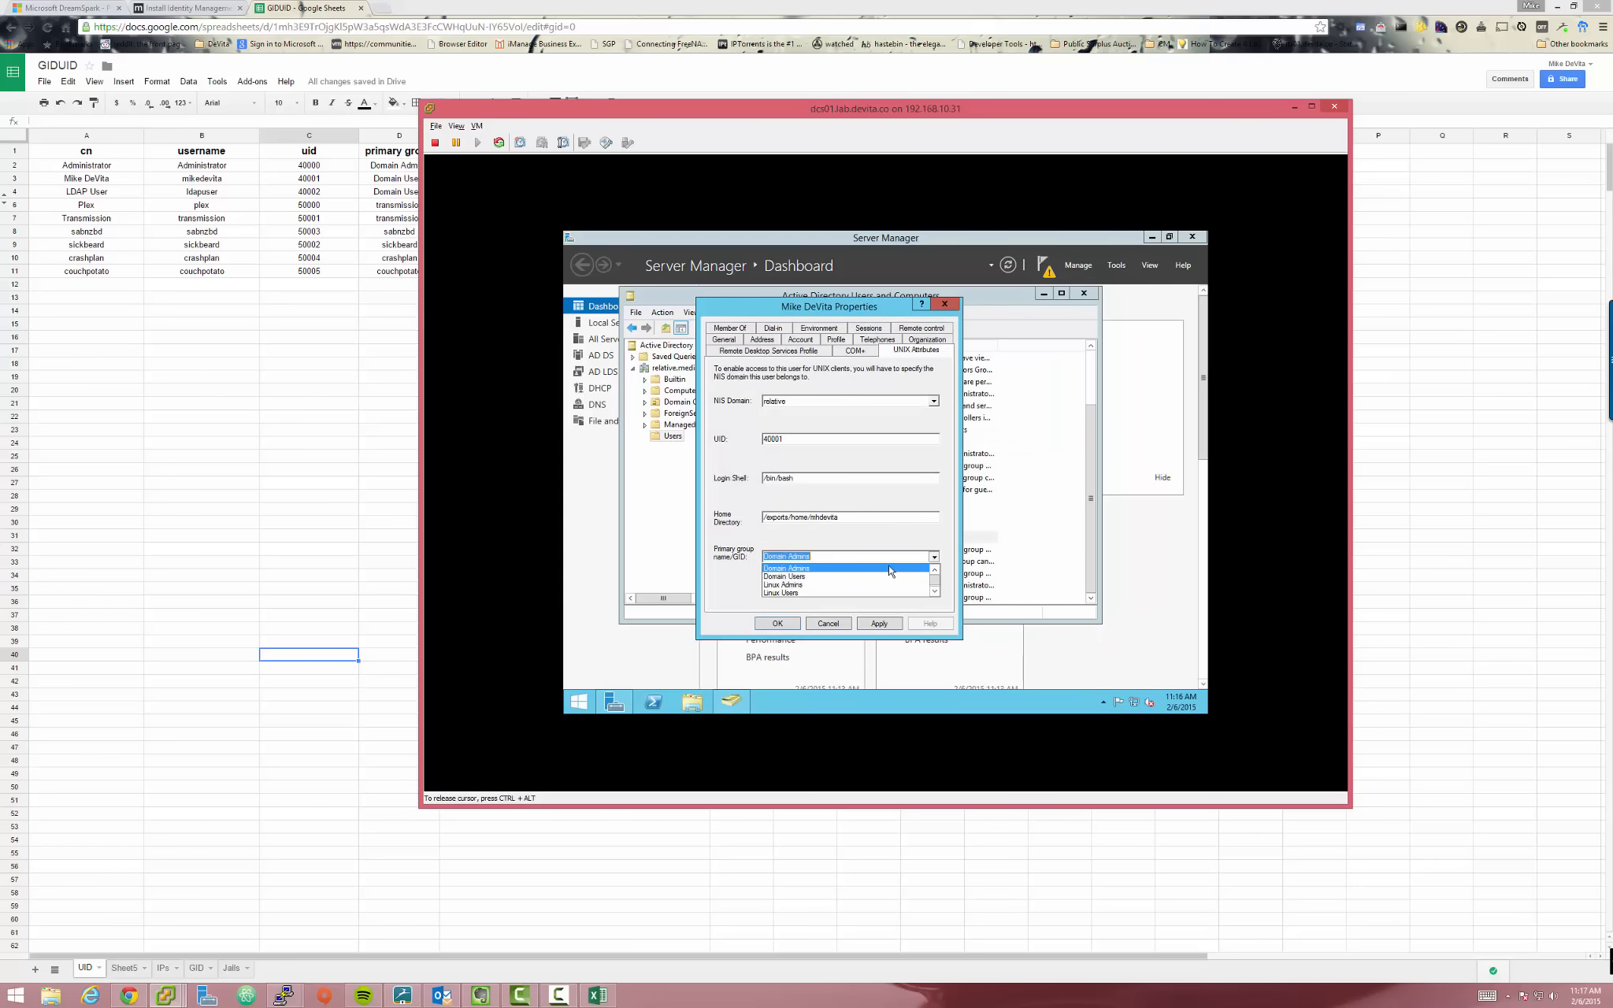
{"action": "left_click", "coordinate": [791, 593]}
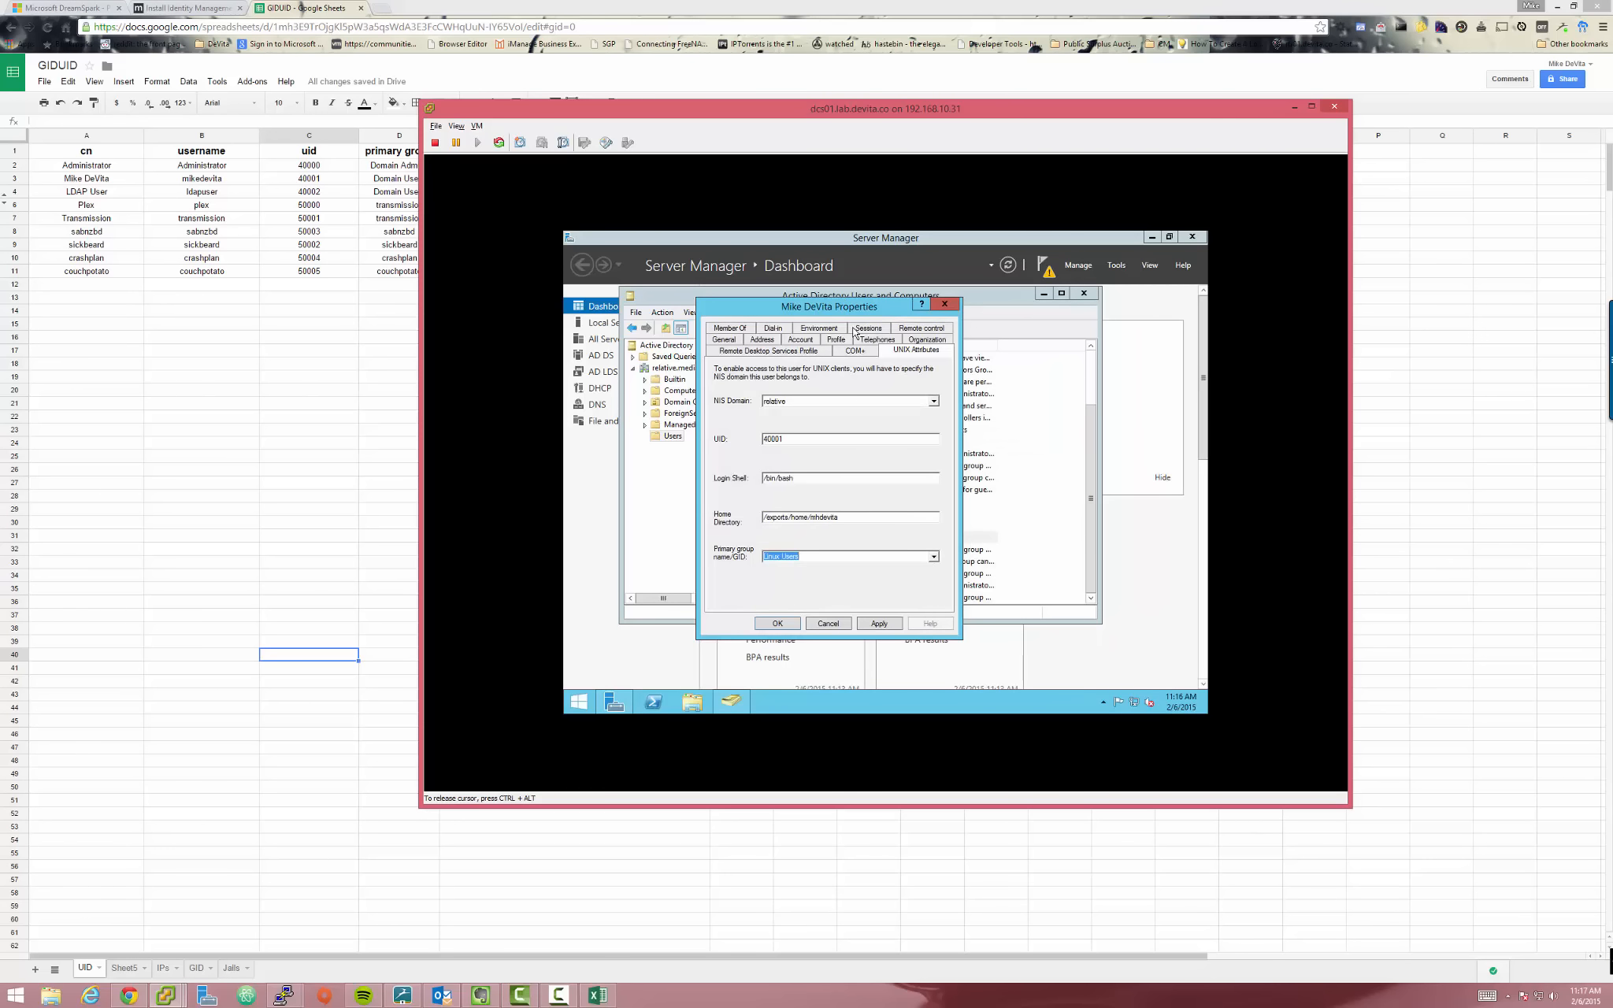
{"action": "left_click_drag", "start_coordinate": [841, 320], "coordinate": [966, 326]}
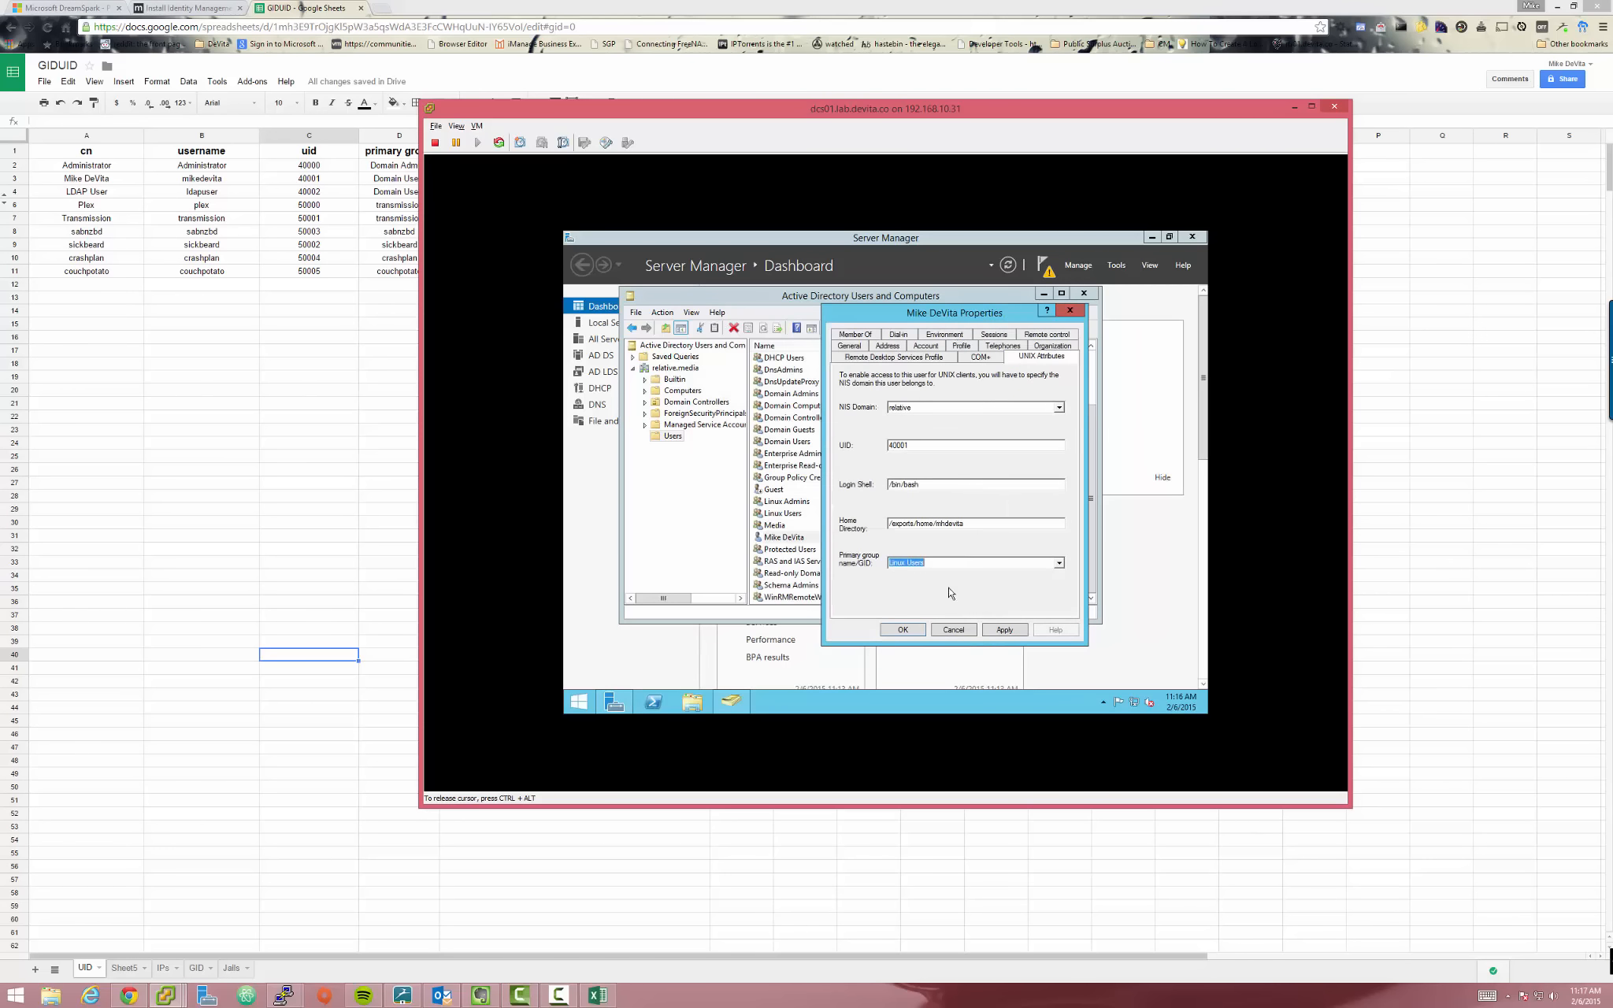
{"action": "left_click", "coordinate": [1059, 563]}
{"action": "left_click", "coordinate": [1060, 576]}
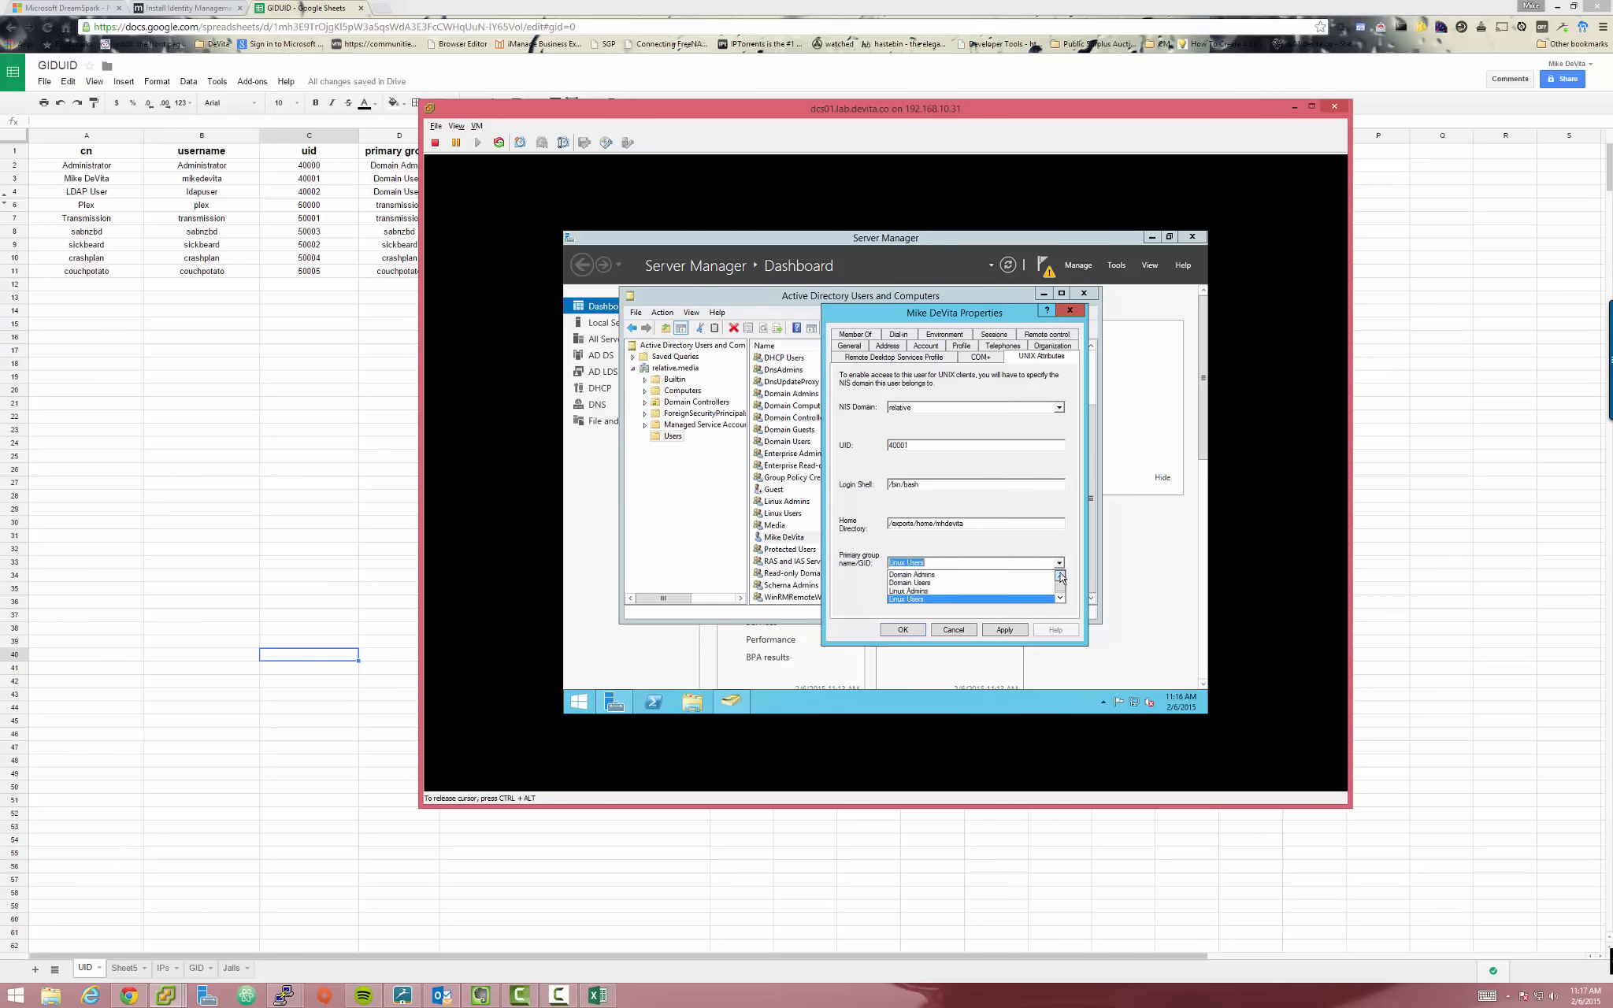
{"action": "left_click", "coordinate": [952, 314]}
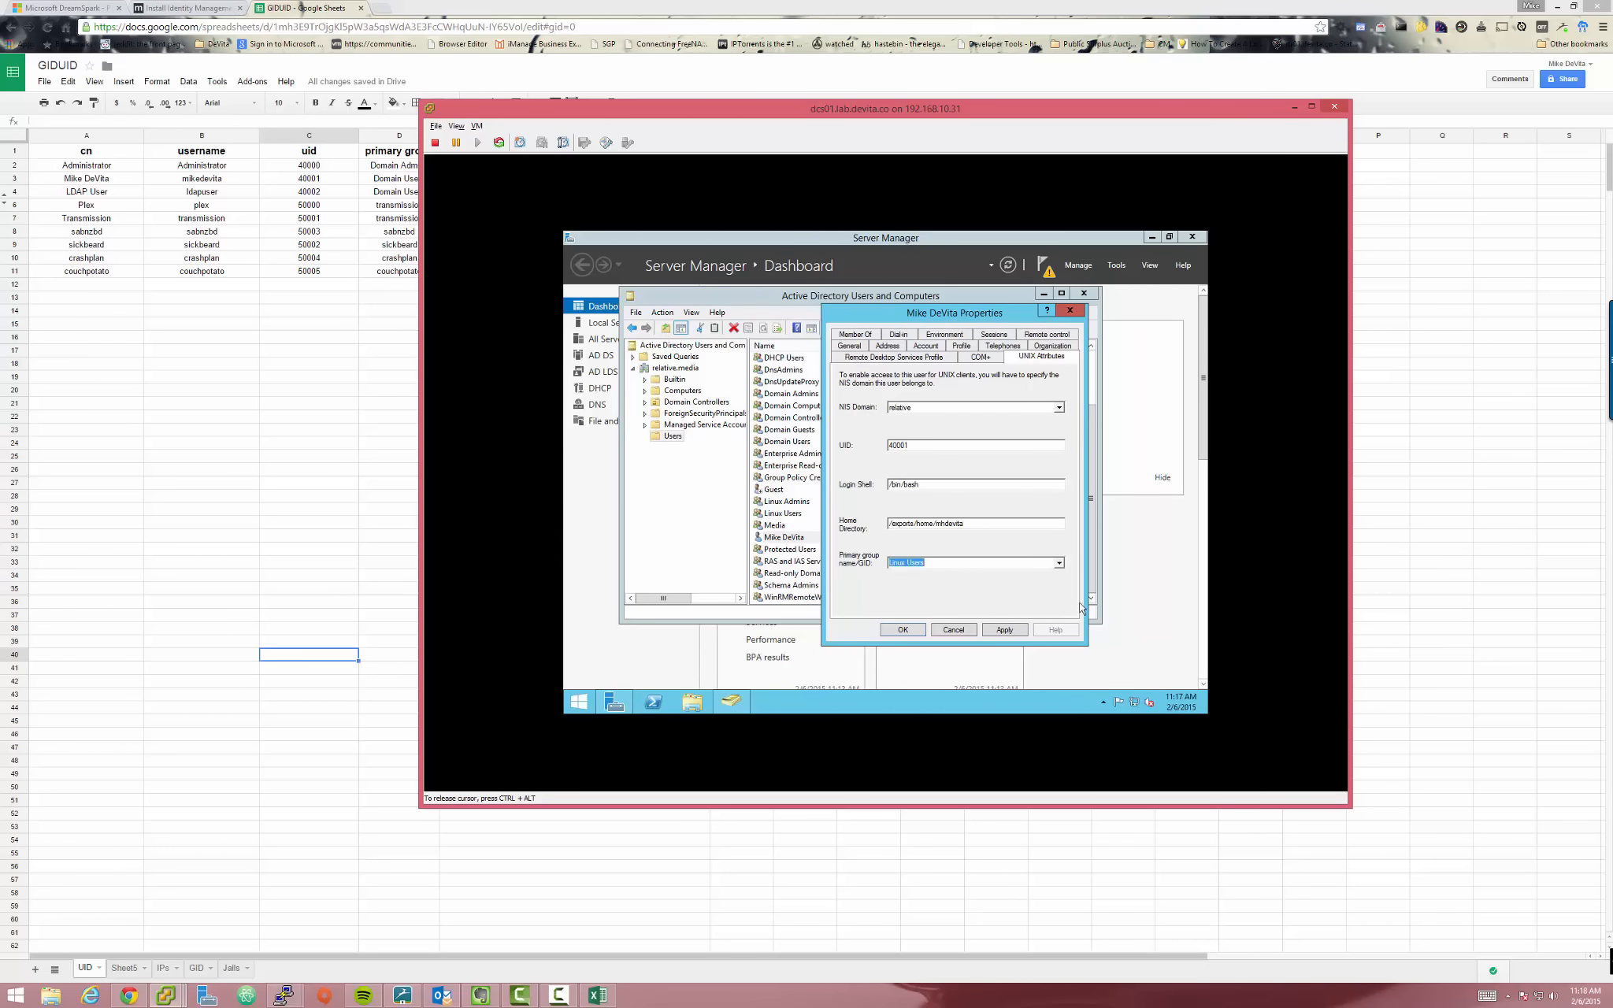
{"action": "left_click_drag", "start_coordinate": [986, 315], "coordinate": [799, 333]}
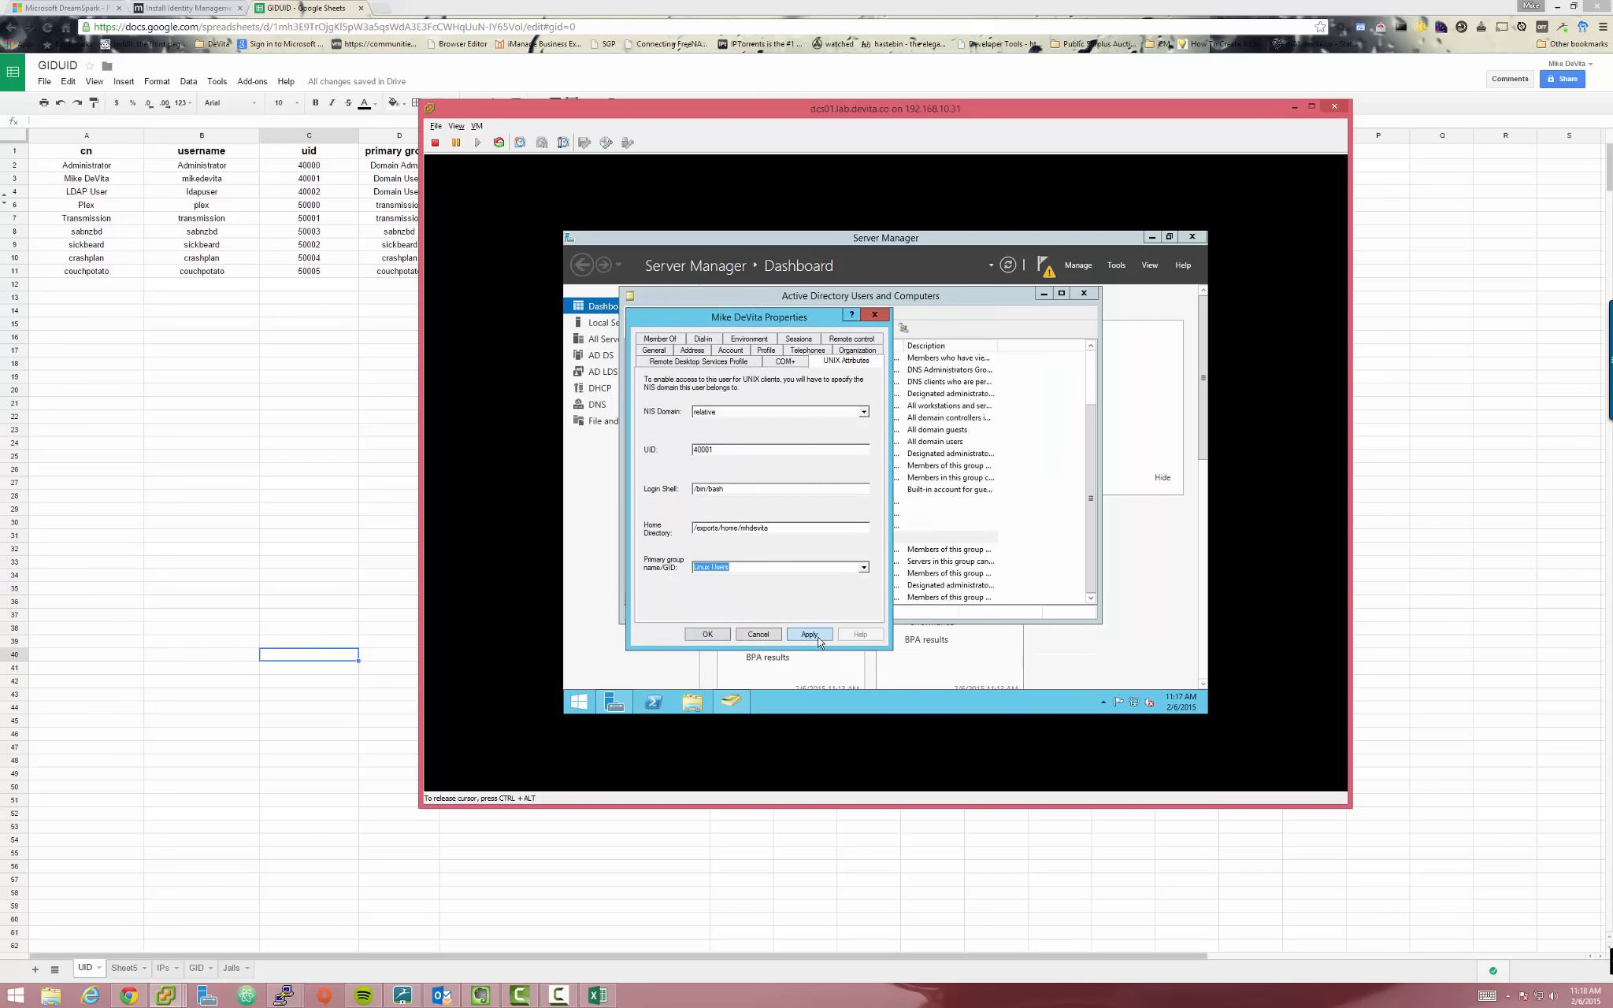
{"action": "left_click", "coordinate": [818, 640]}
{"action": "left_click", "coordinate": [718, 638]}
{"action": "left_click", "coordinate": [708, 635]}
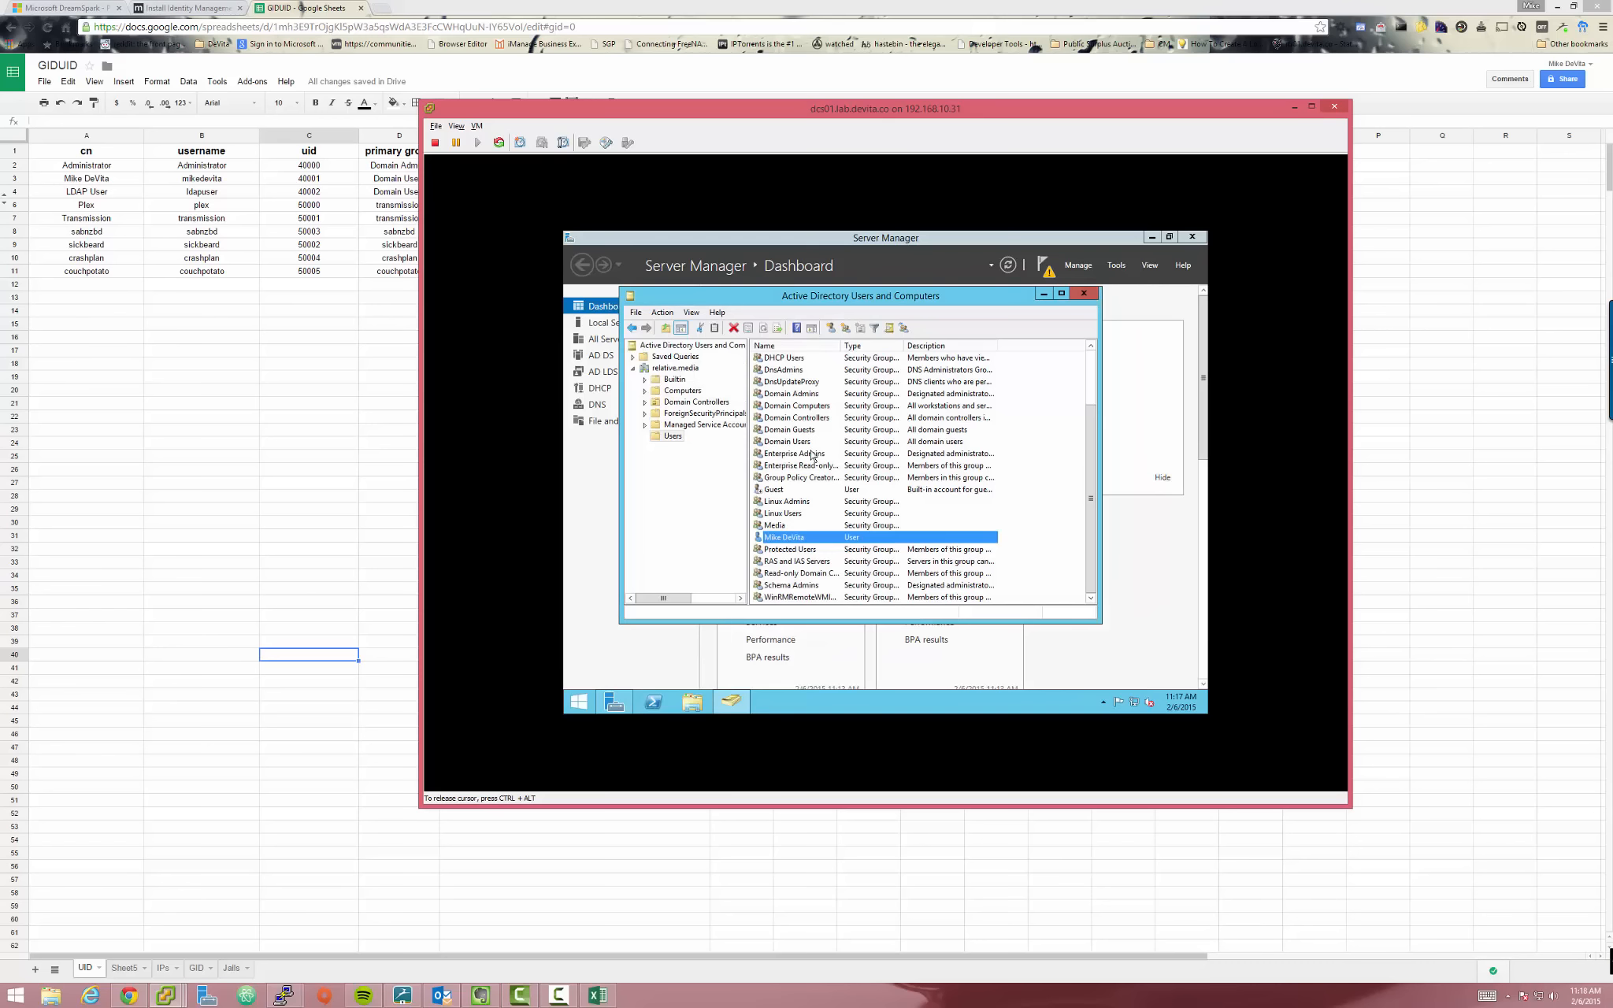
Enter UID 40000, /bin/bash, /exports/home/Administrator and Linux Users group for Administrator, then save
{"action": "scroll", "coordinate": [835, 443], "scroll_direction": "up", "scroll_amount": 2}
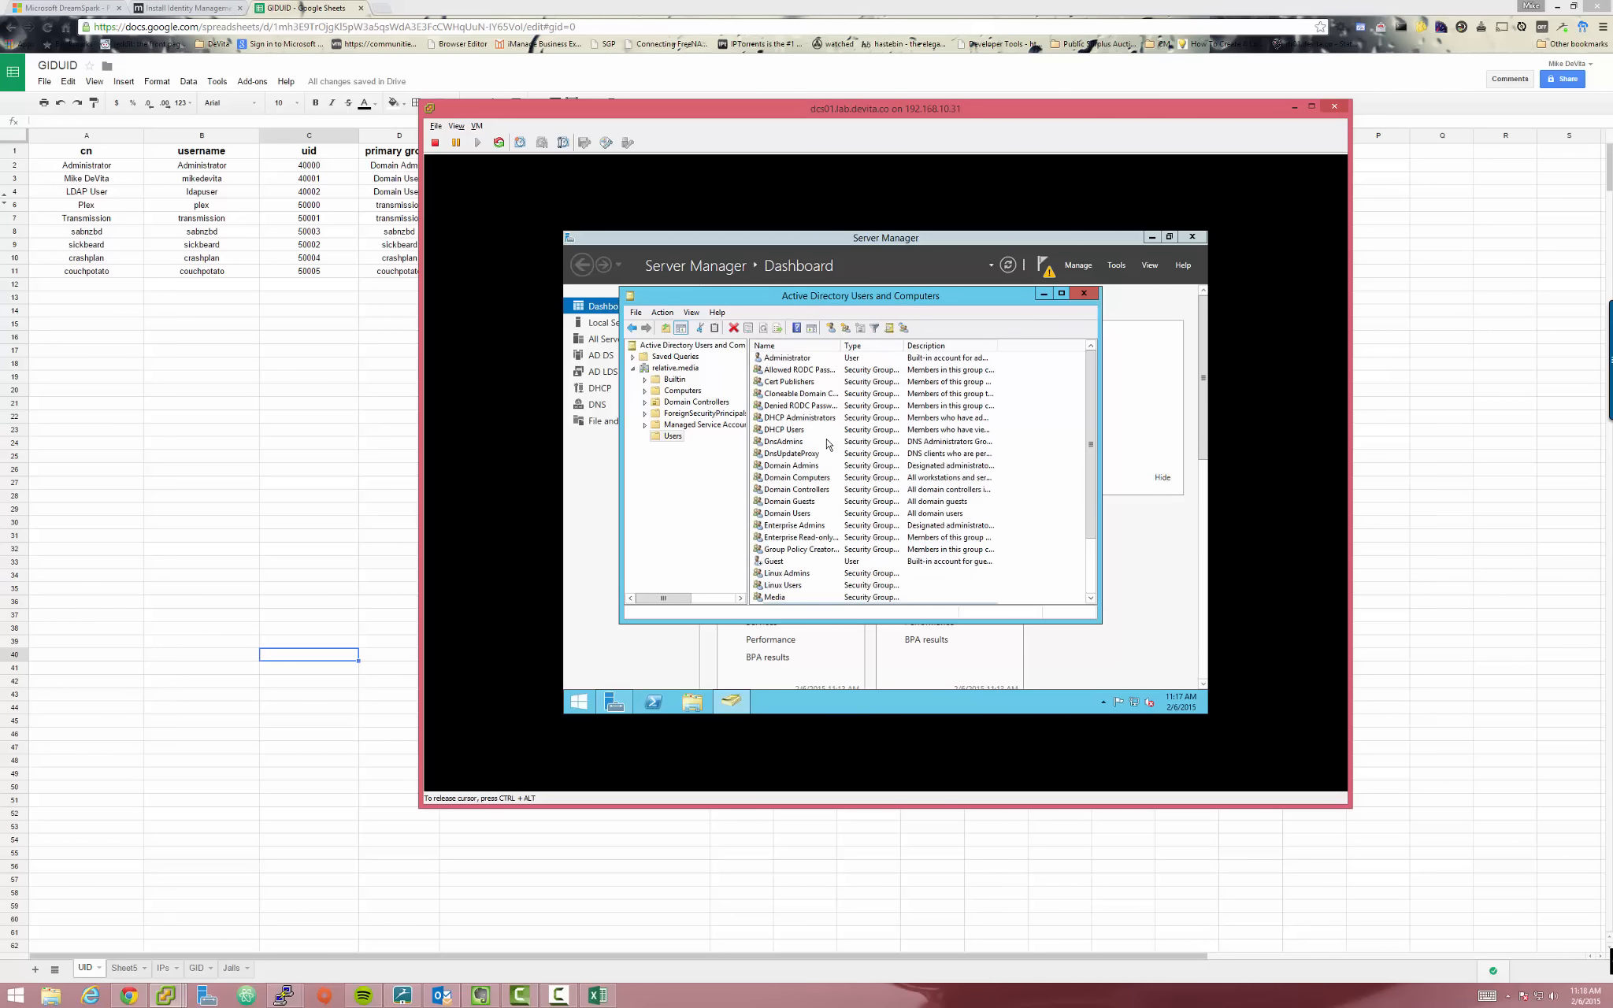
{"action": "double_click", "coordinate": [792, 362]}
{"action": "left_click", "coordinate": [847, 350]}
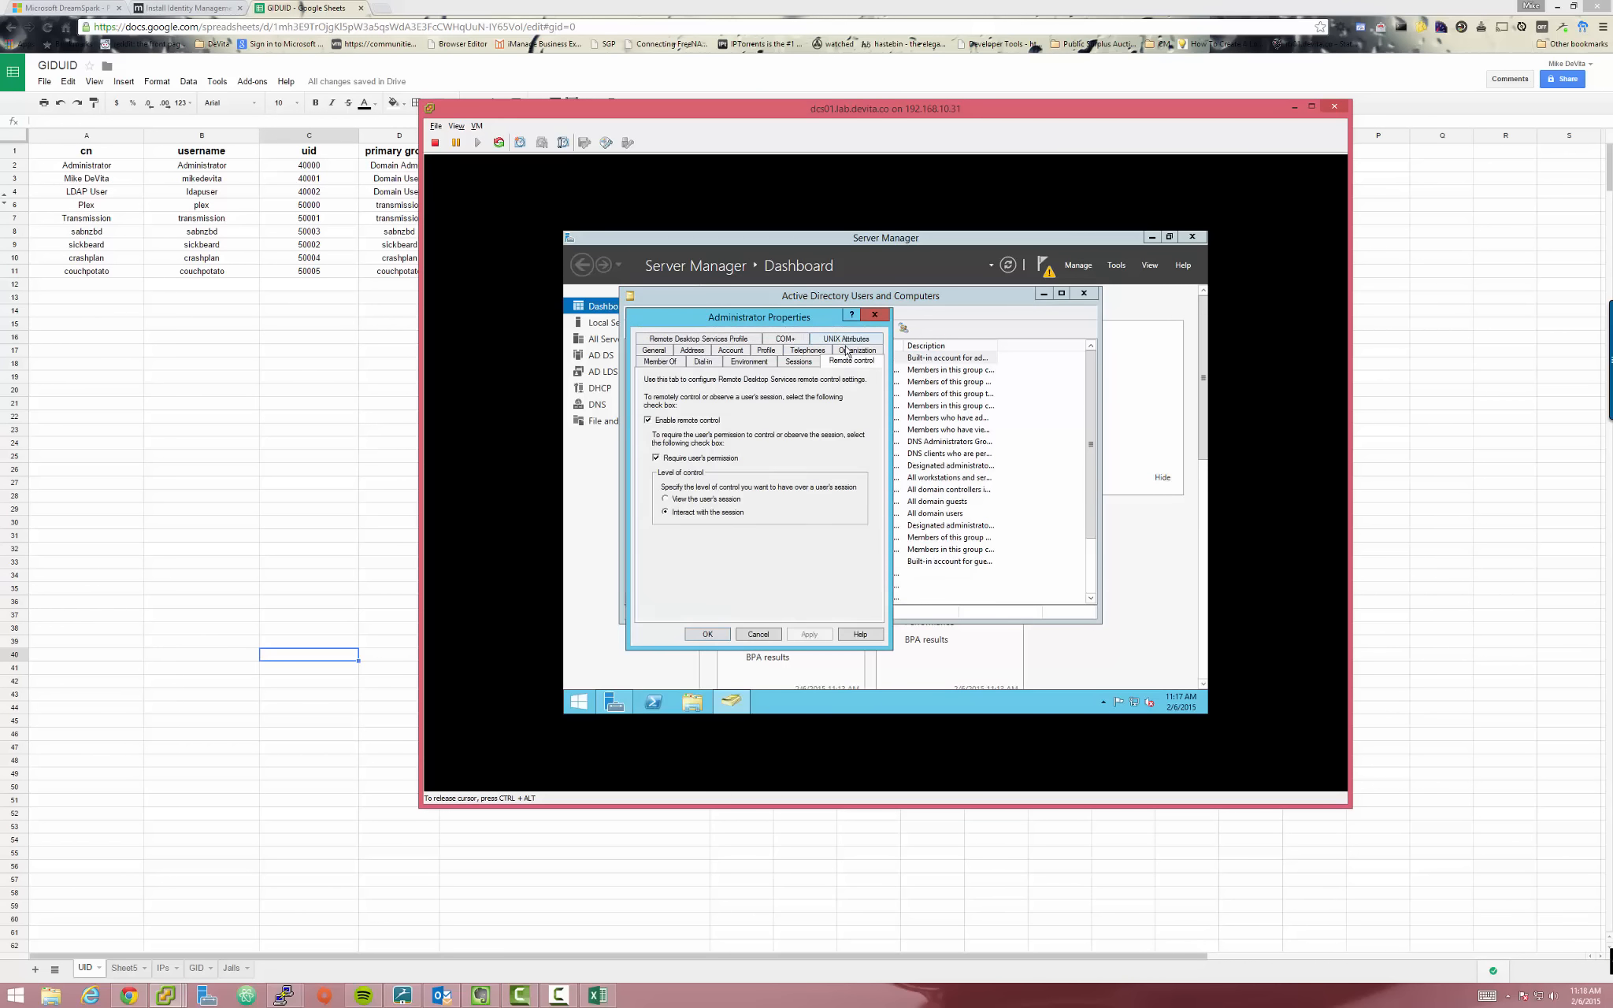
{"action": "left_click", "coordinate": [846, 340]}
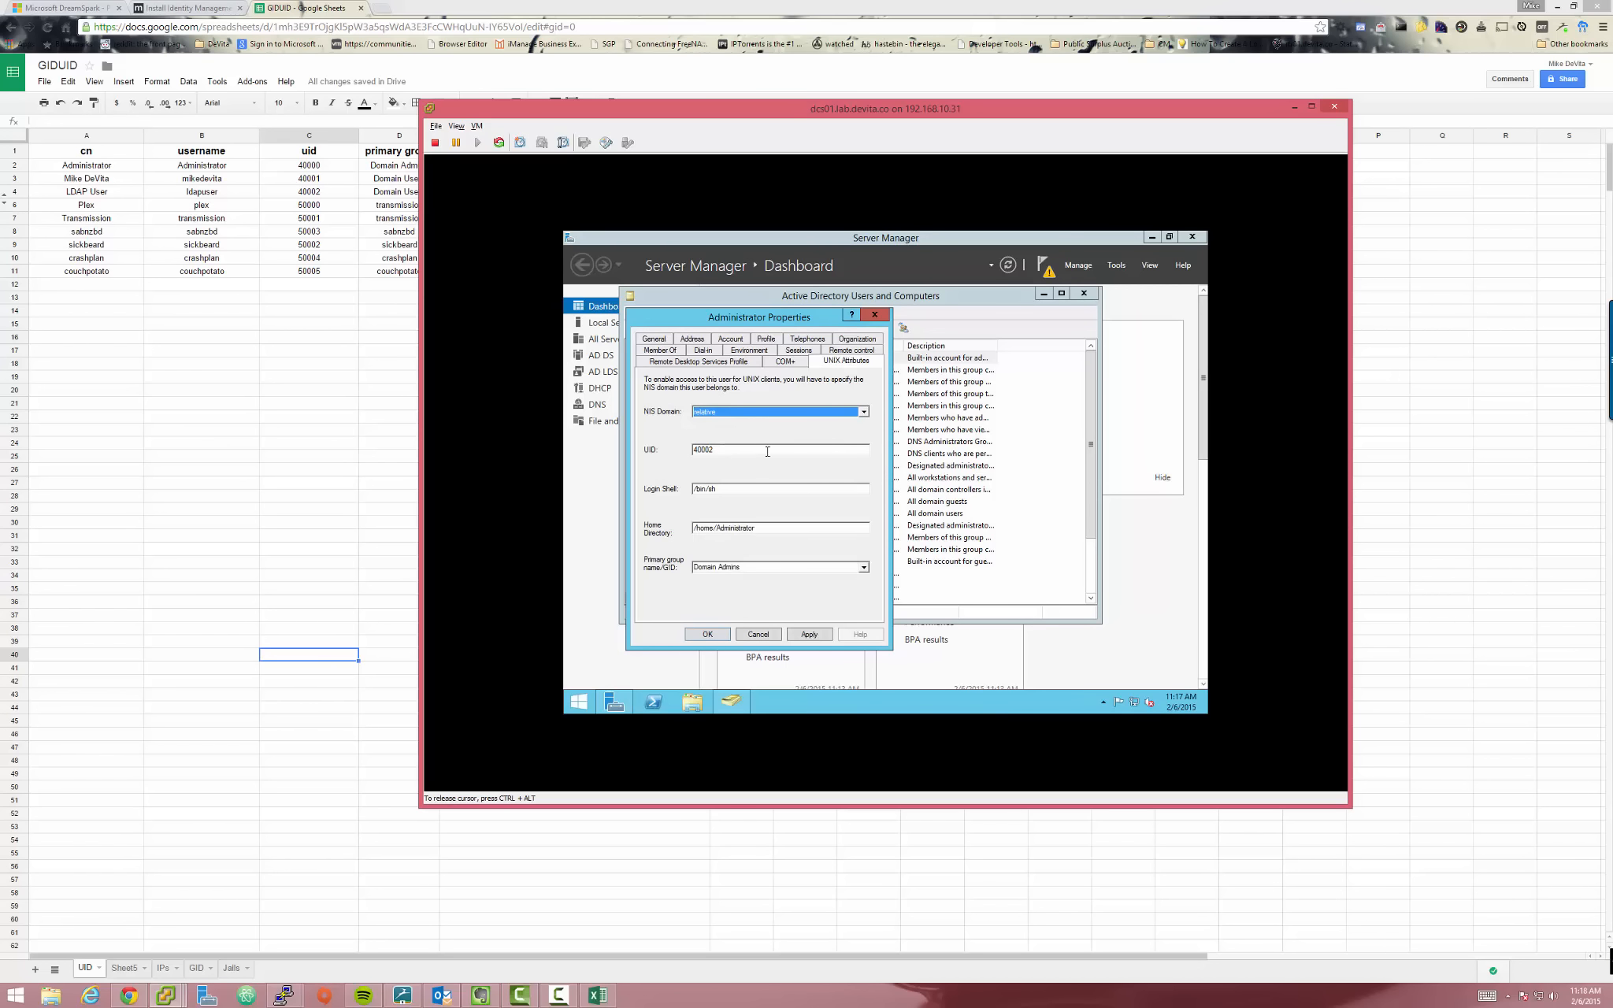
{"action": "left_click", "coordinate": [733, 447]}
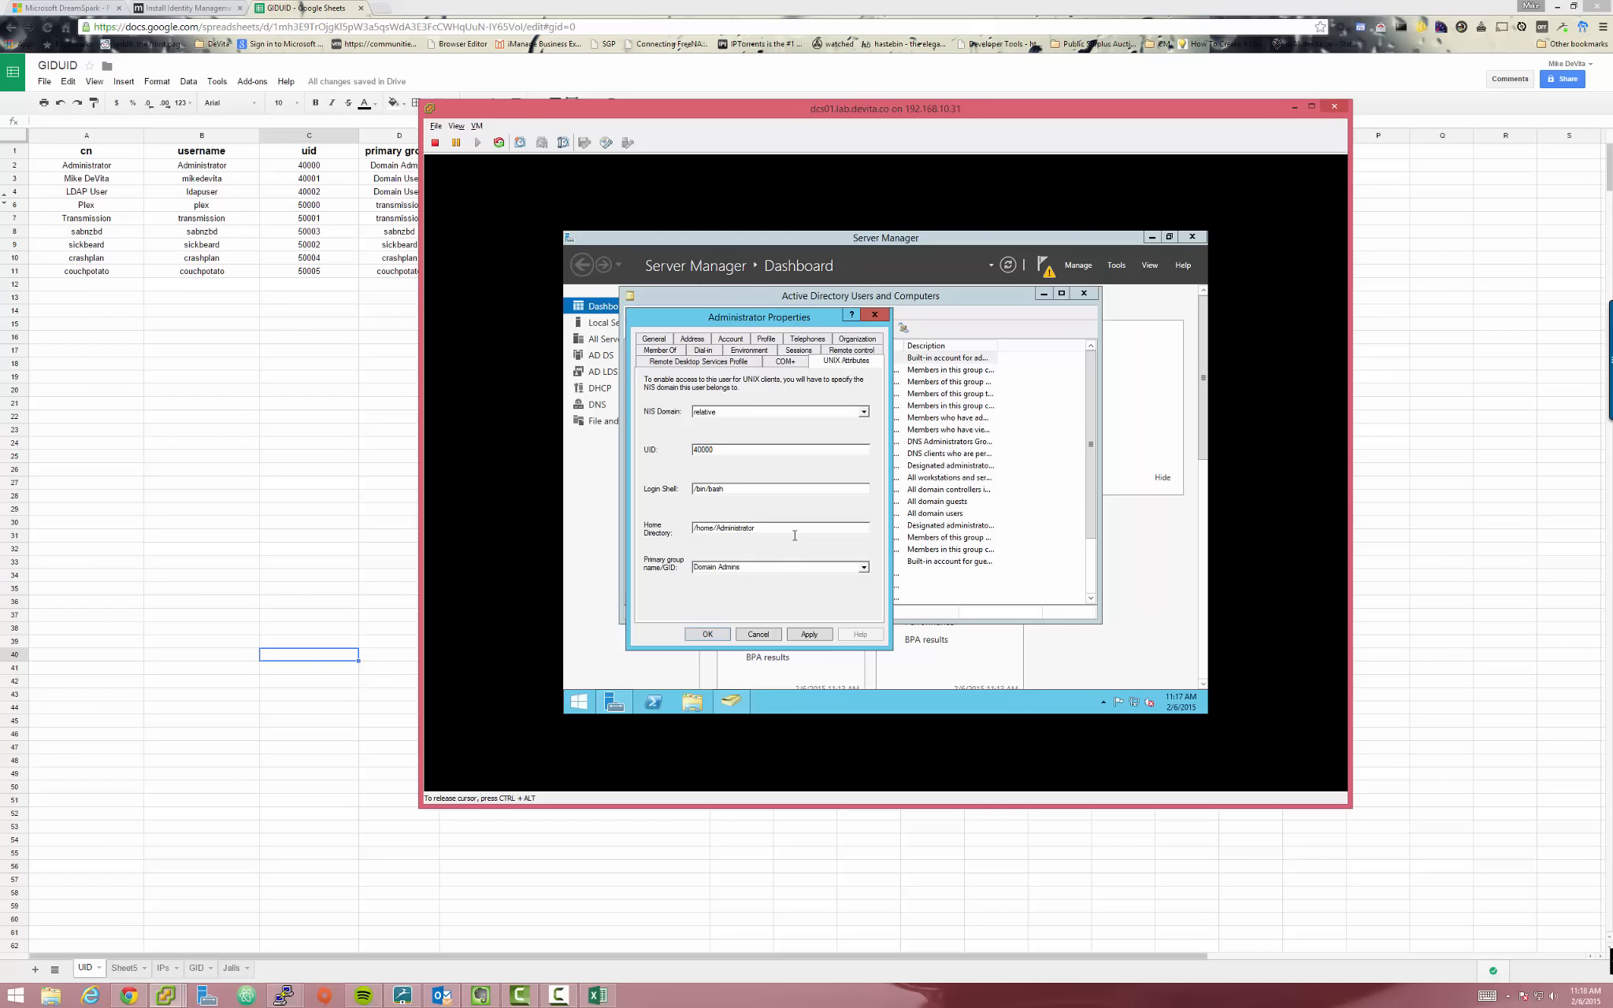
{"action": "type", "text": "/exports"}
{"action": "left_click", "coordinate": [864, 568]}
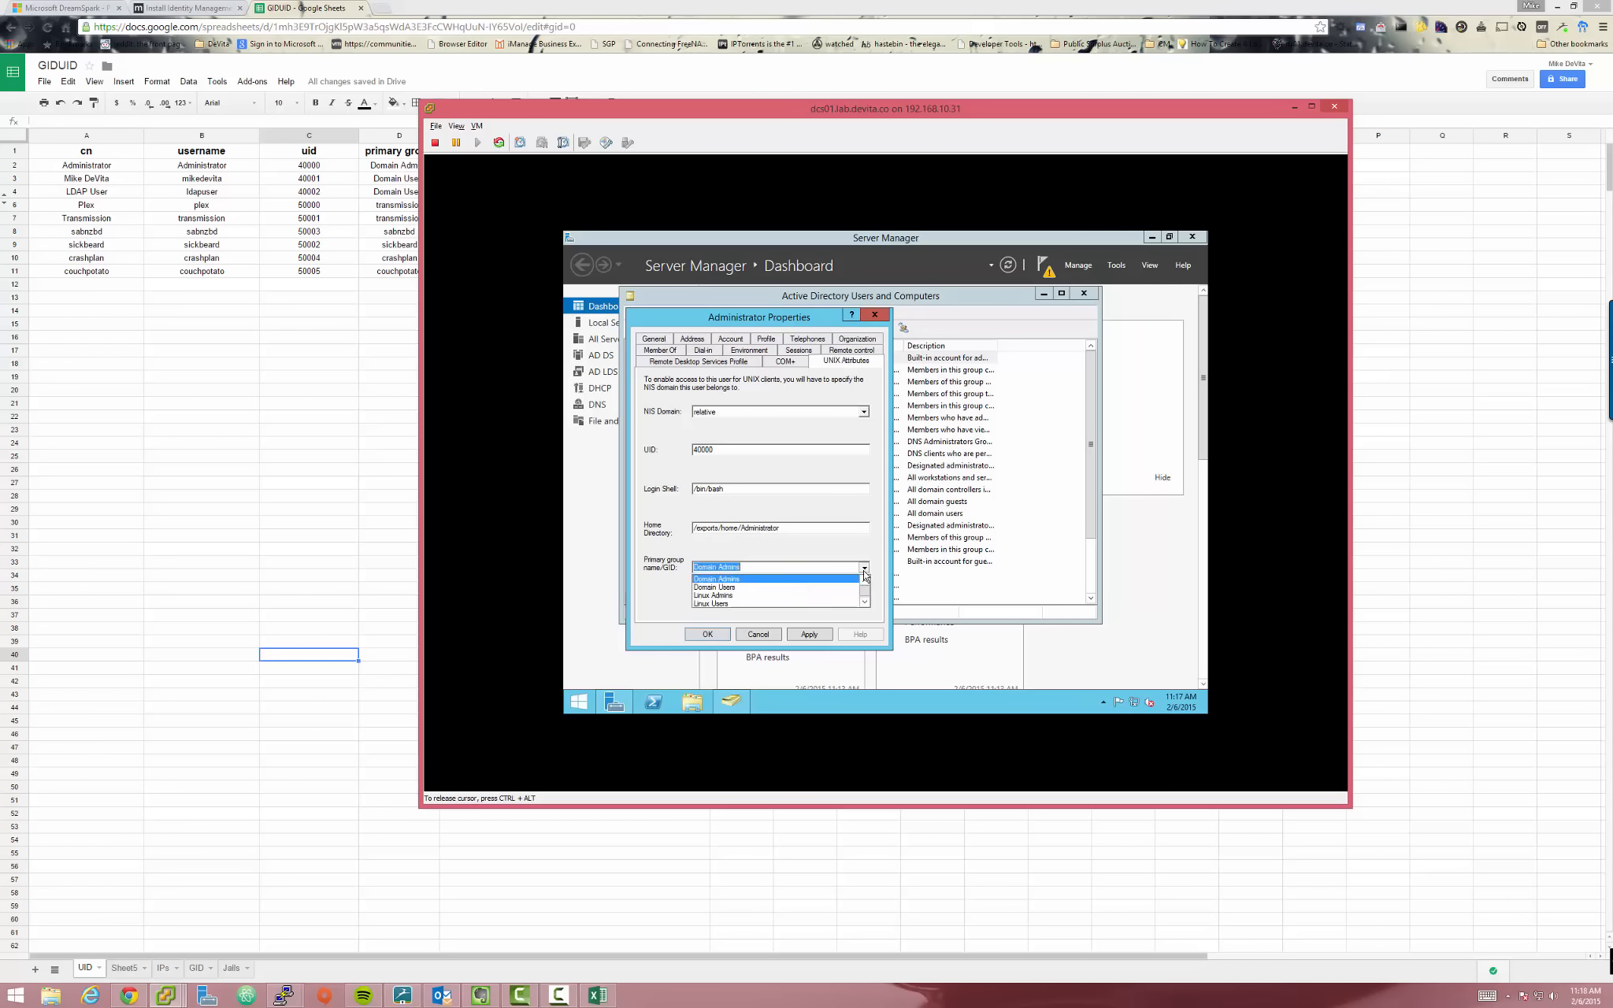
{"action": "left_click", "coordinate": [763, 624]}
{"action": "left_click", "coordinate": [811, 637]}
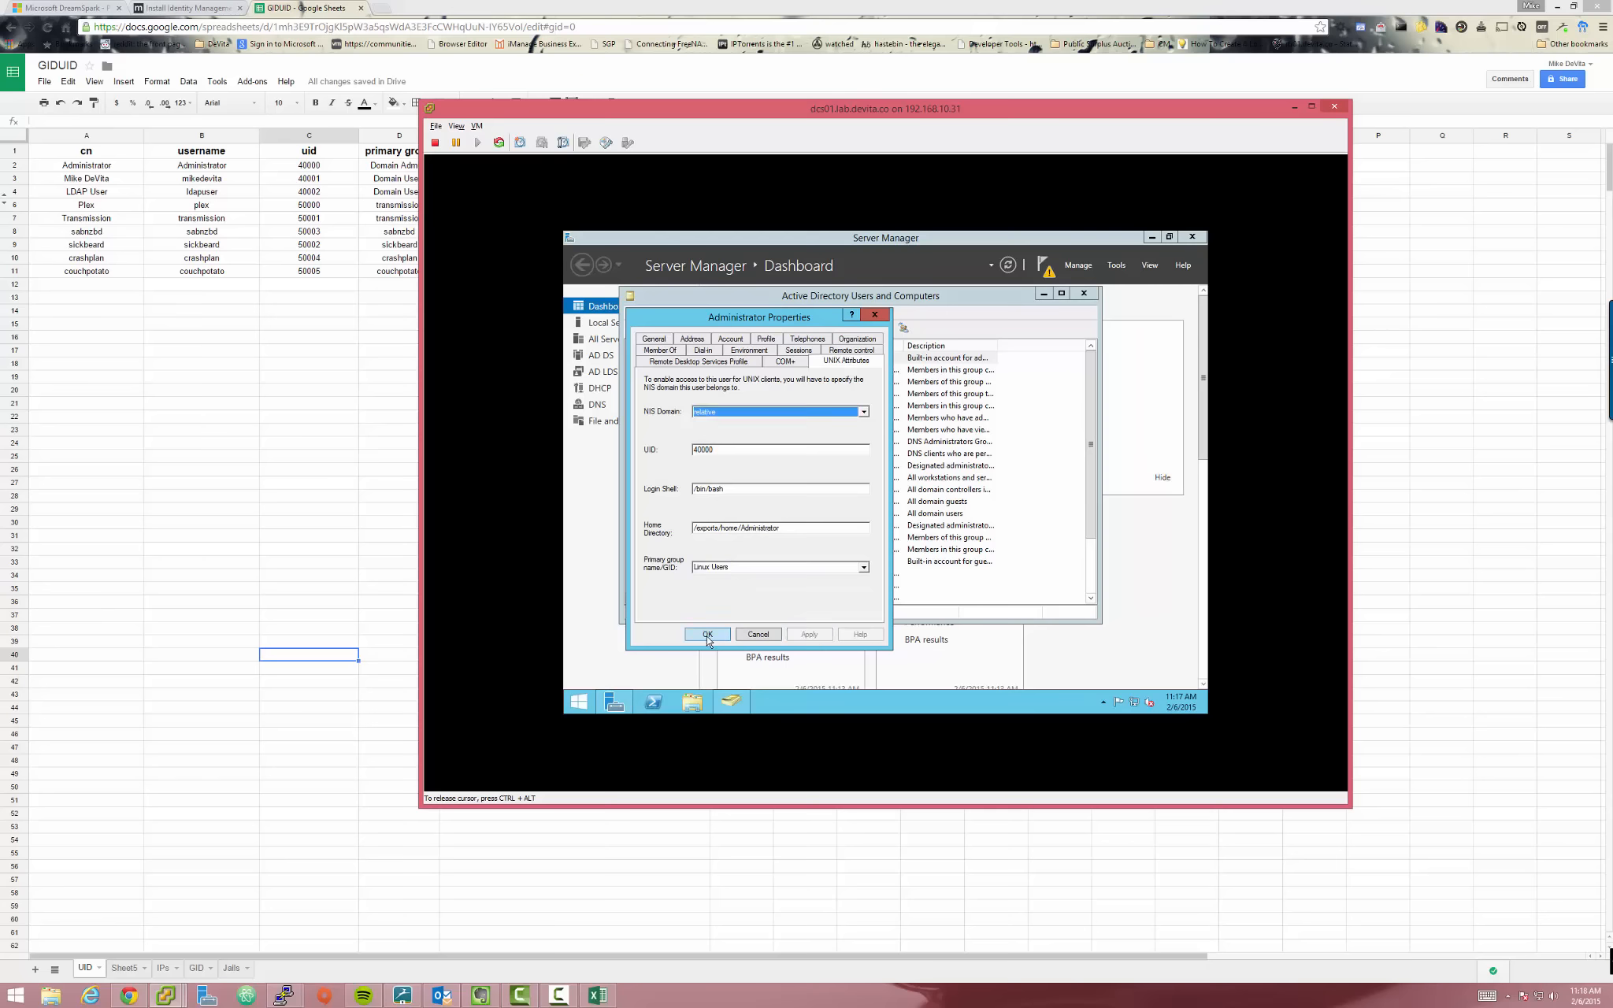
{"action": "left_click", "coordinate": [708, 636]}
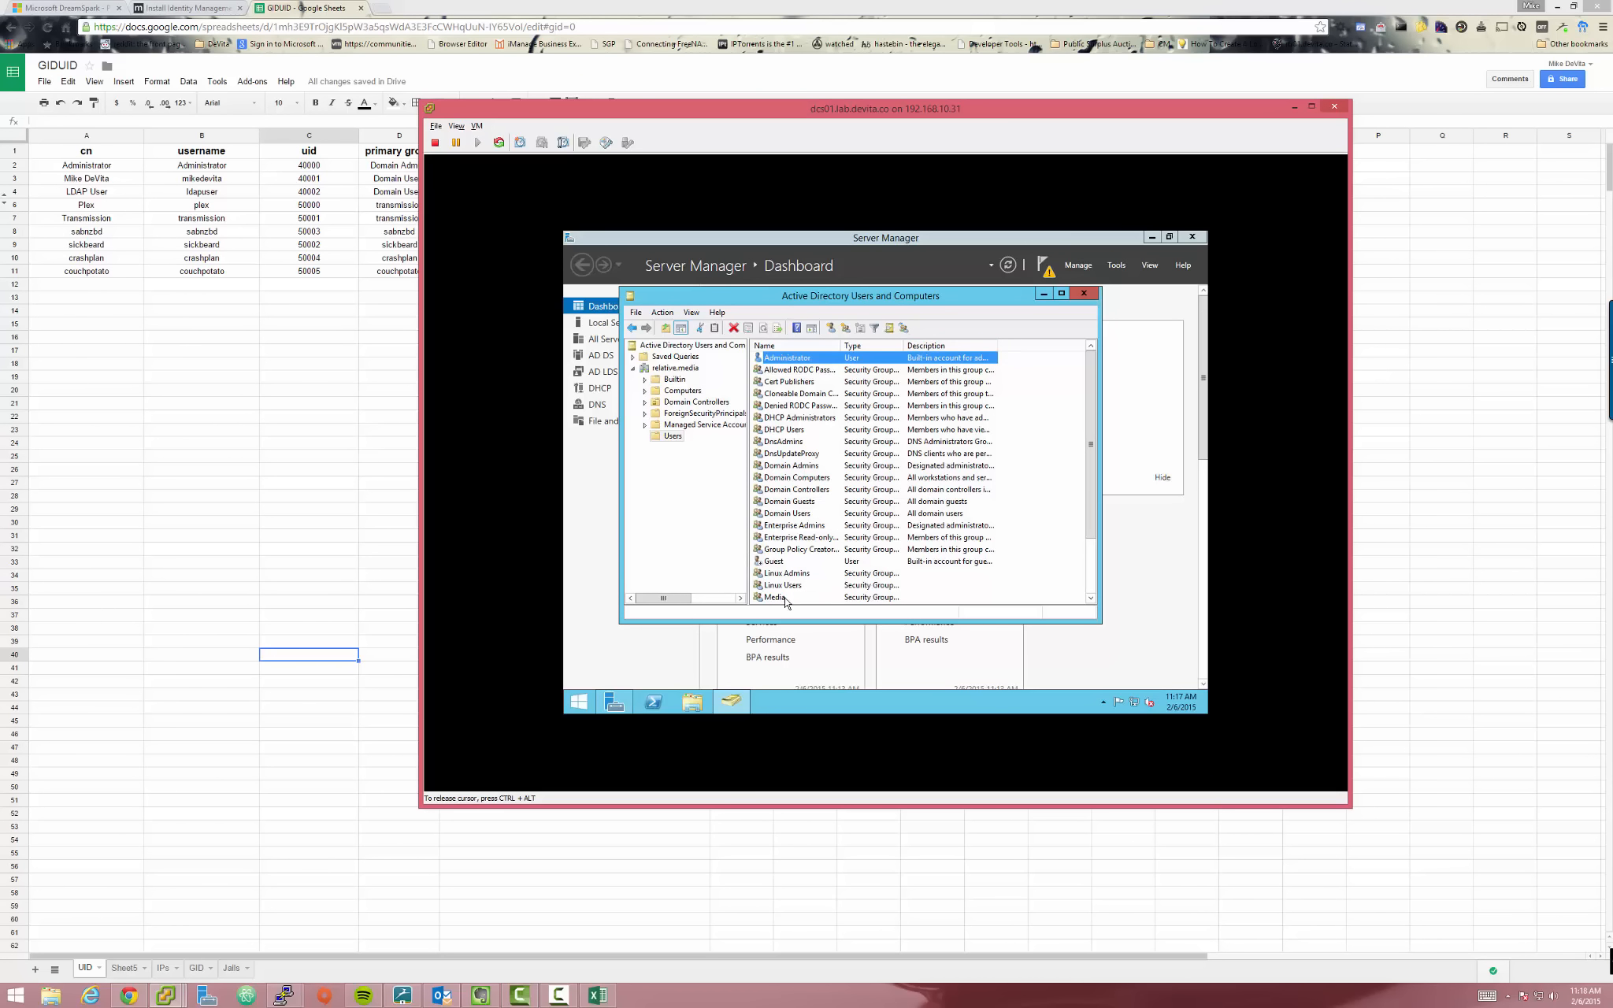
Close the user's properties unchanged and open the Media group's UNIX attributes
{"action": "left_click_drag", "start_coordinate": [1090, 392], "coordinate": [1077, 479]}
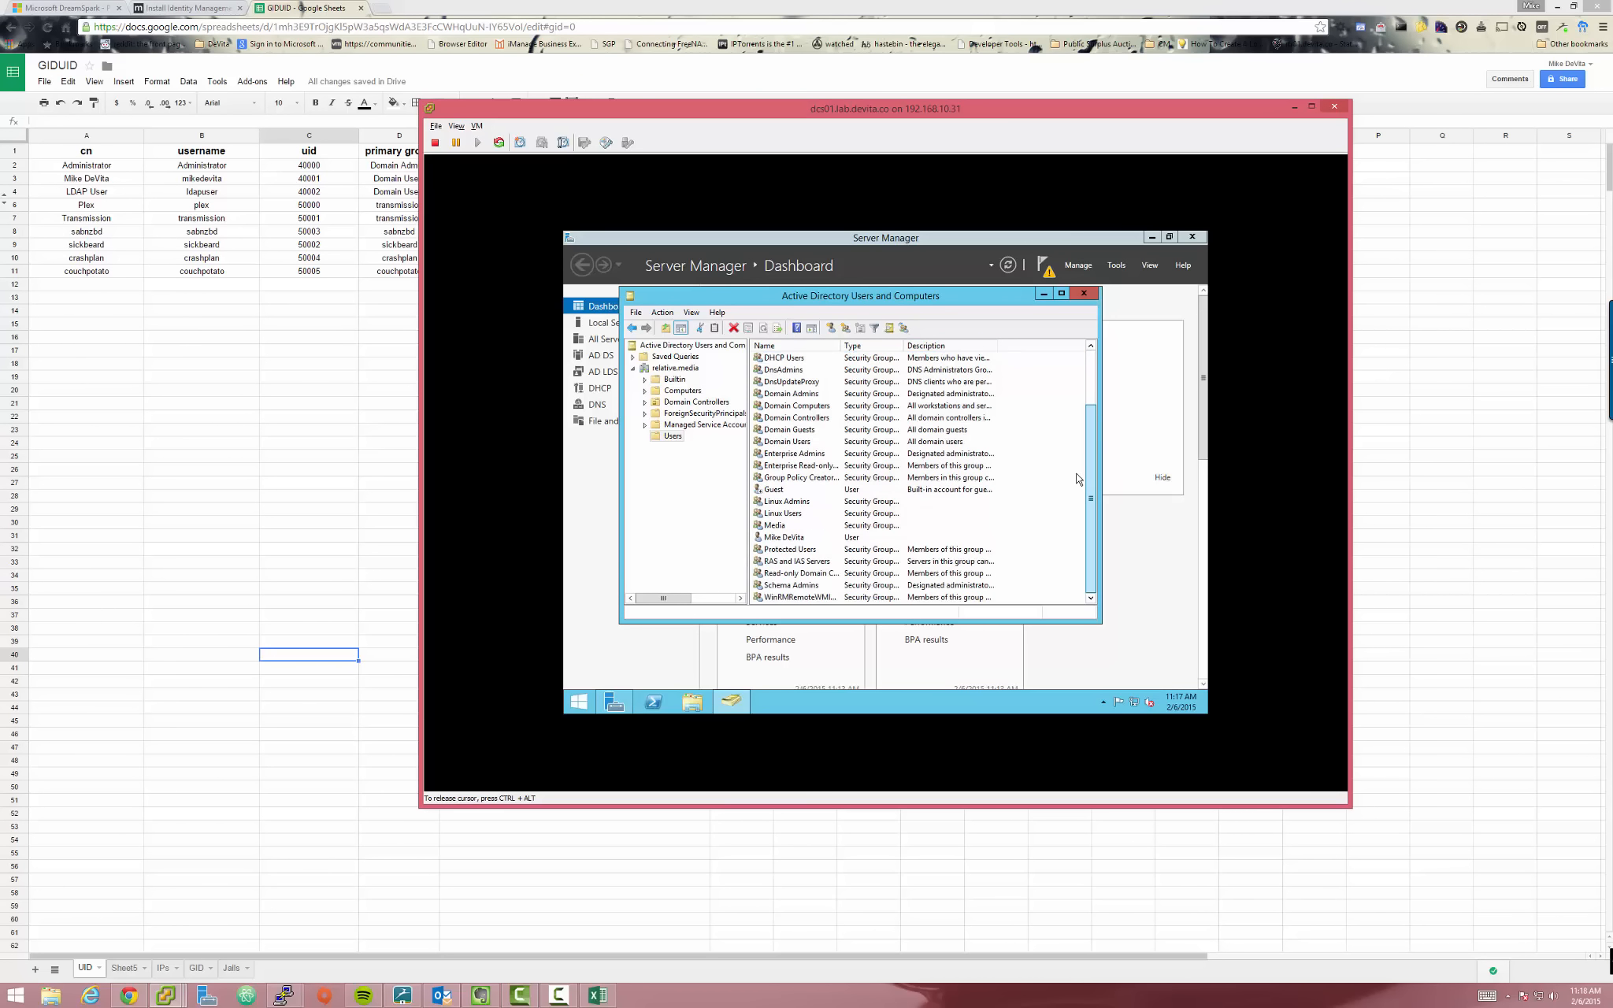
{"action": "double_click", "coordinate": [829, 542]}
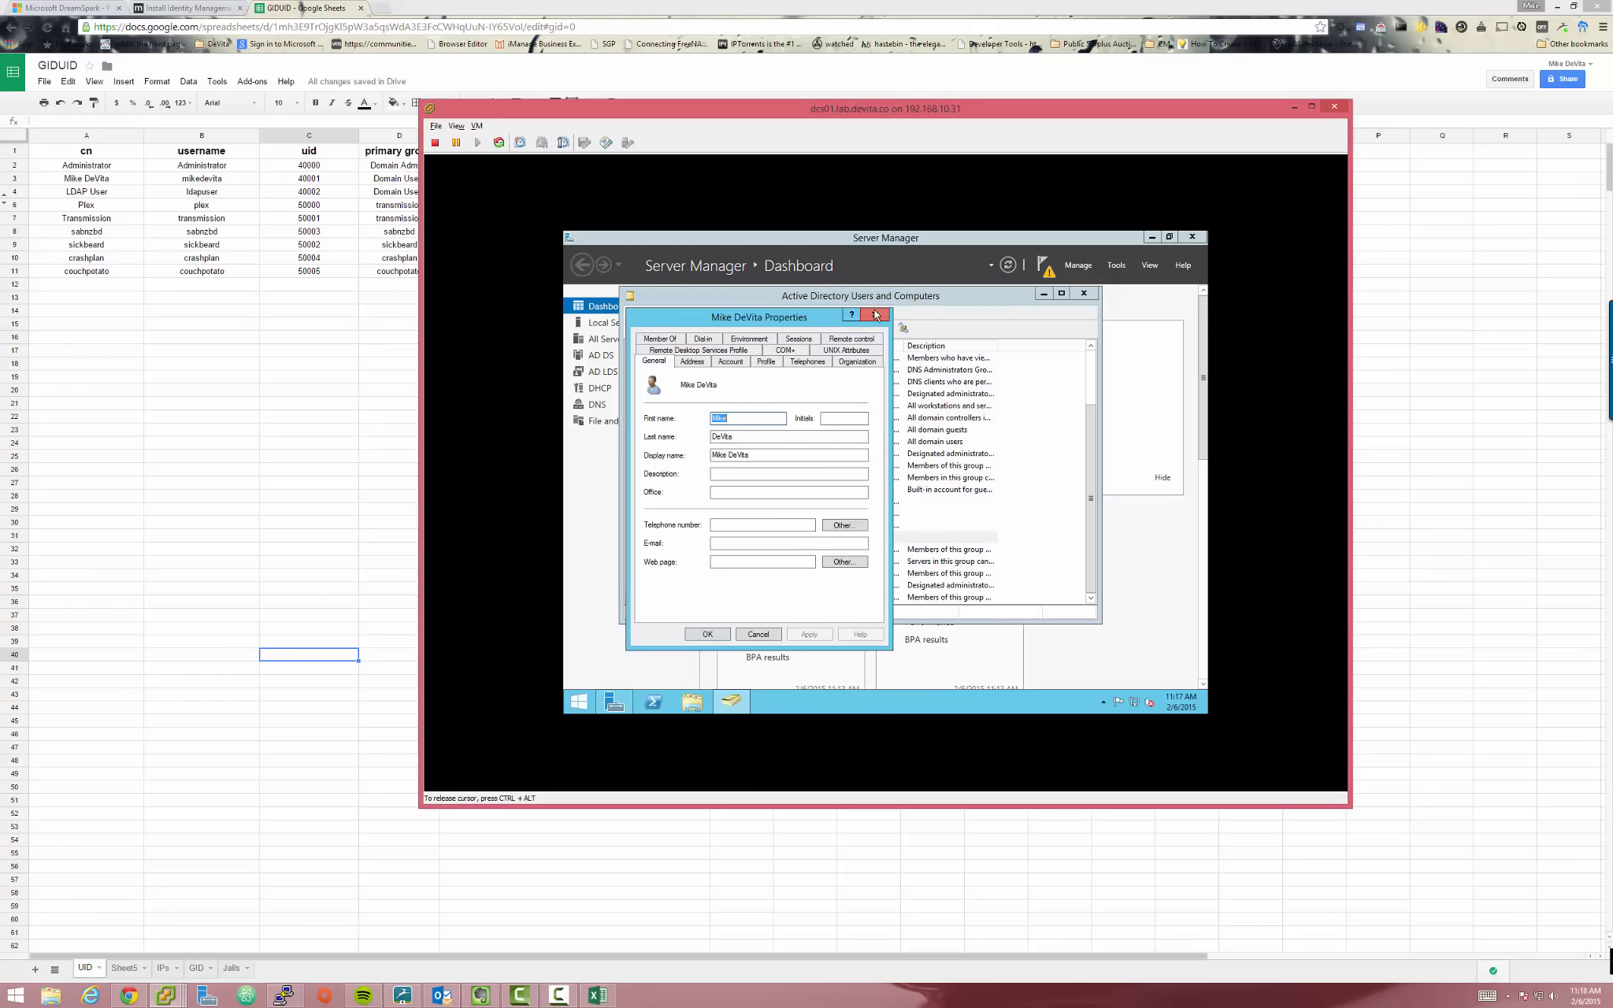
{"action": "left_click", "coordinate": [874, 314]}
{"action": "left_click", "coordinate": [784, 526]}
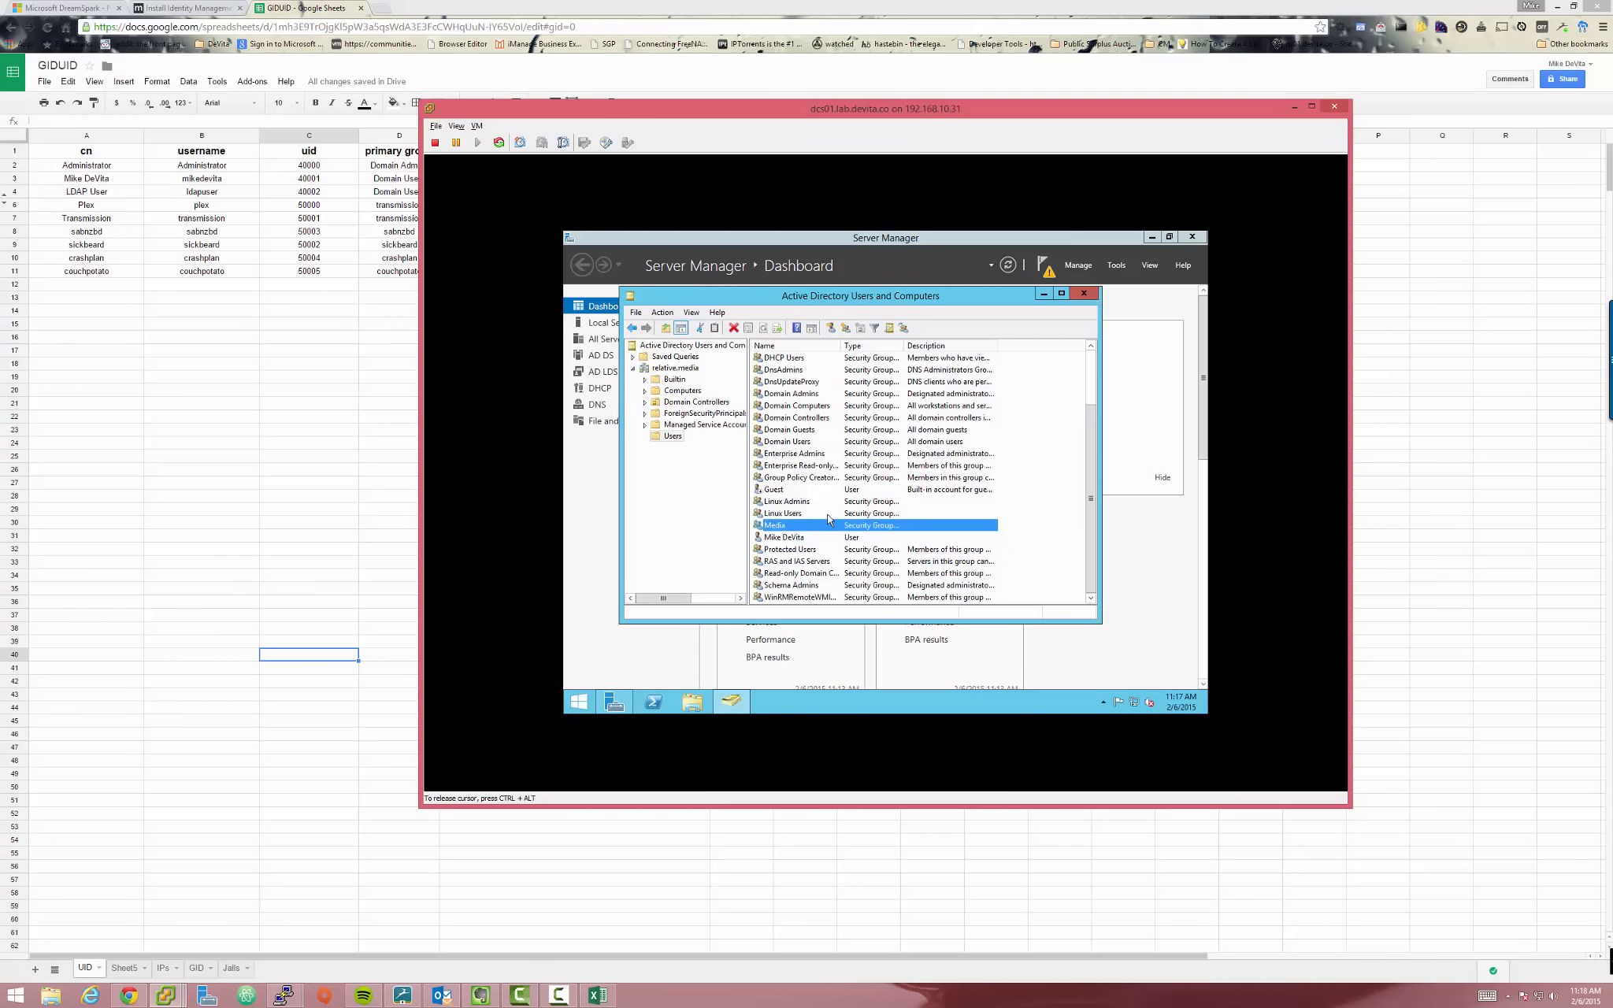
{"action": "double_click", "coordinate": [788, 529]}
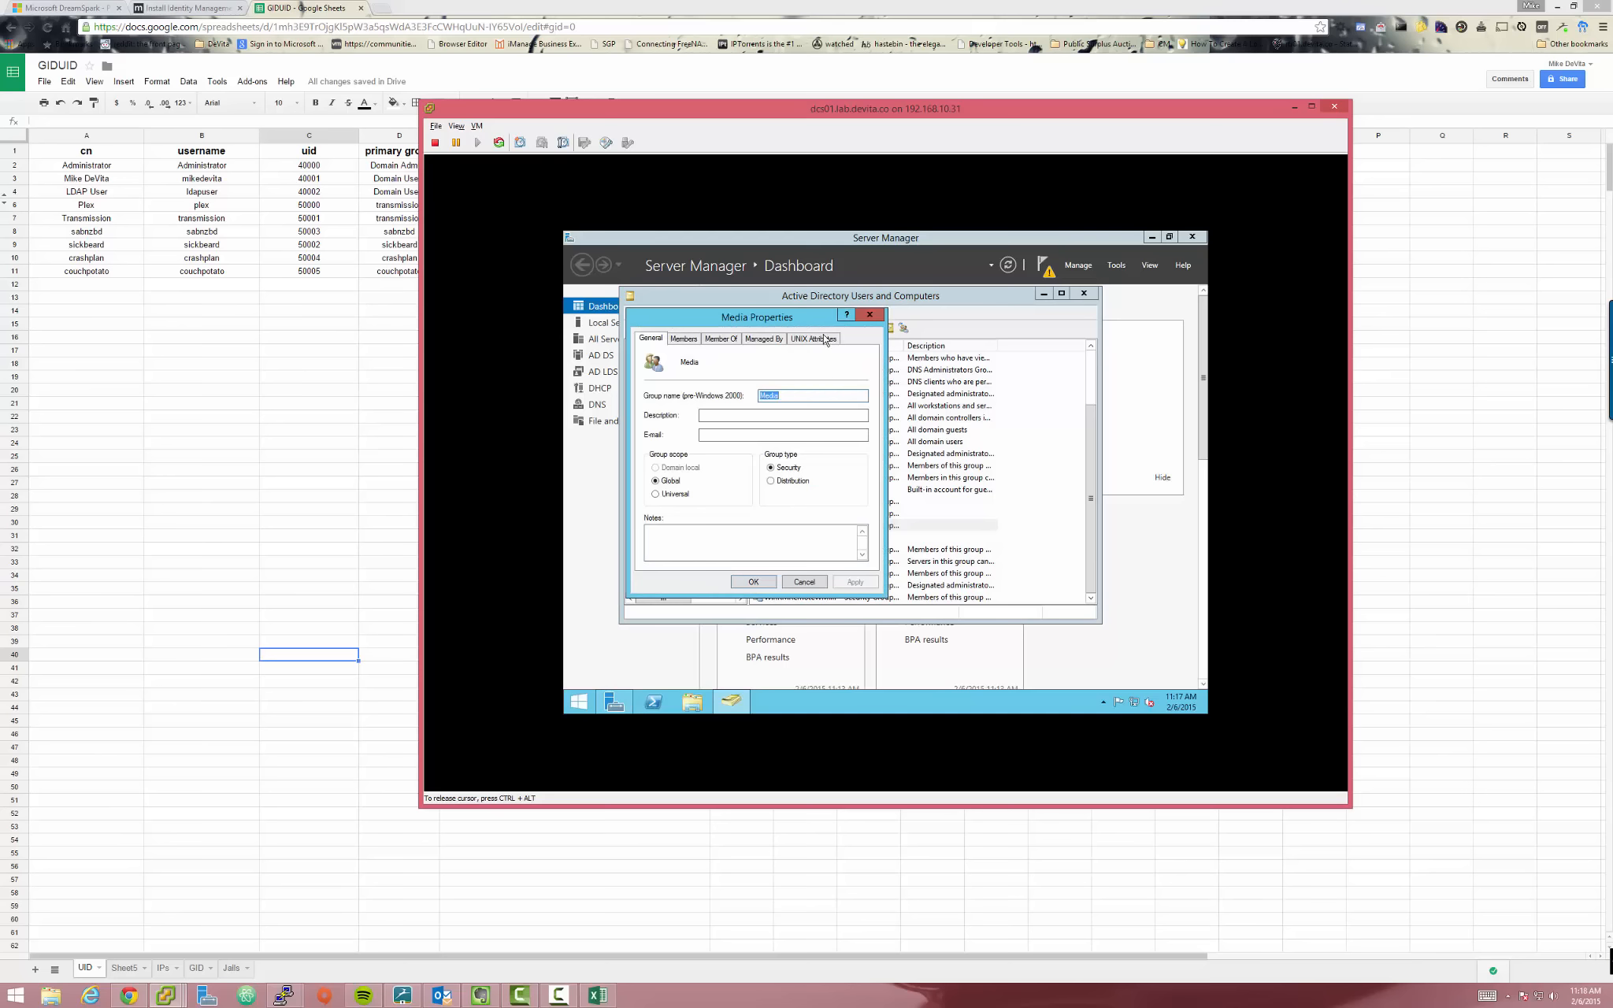
{"action": "left_click", "coordinate": [819, 340]}
{"action": "left_click_drag", "start_coordinate": [725, 319], "coordinate": [846, 321]}
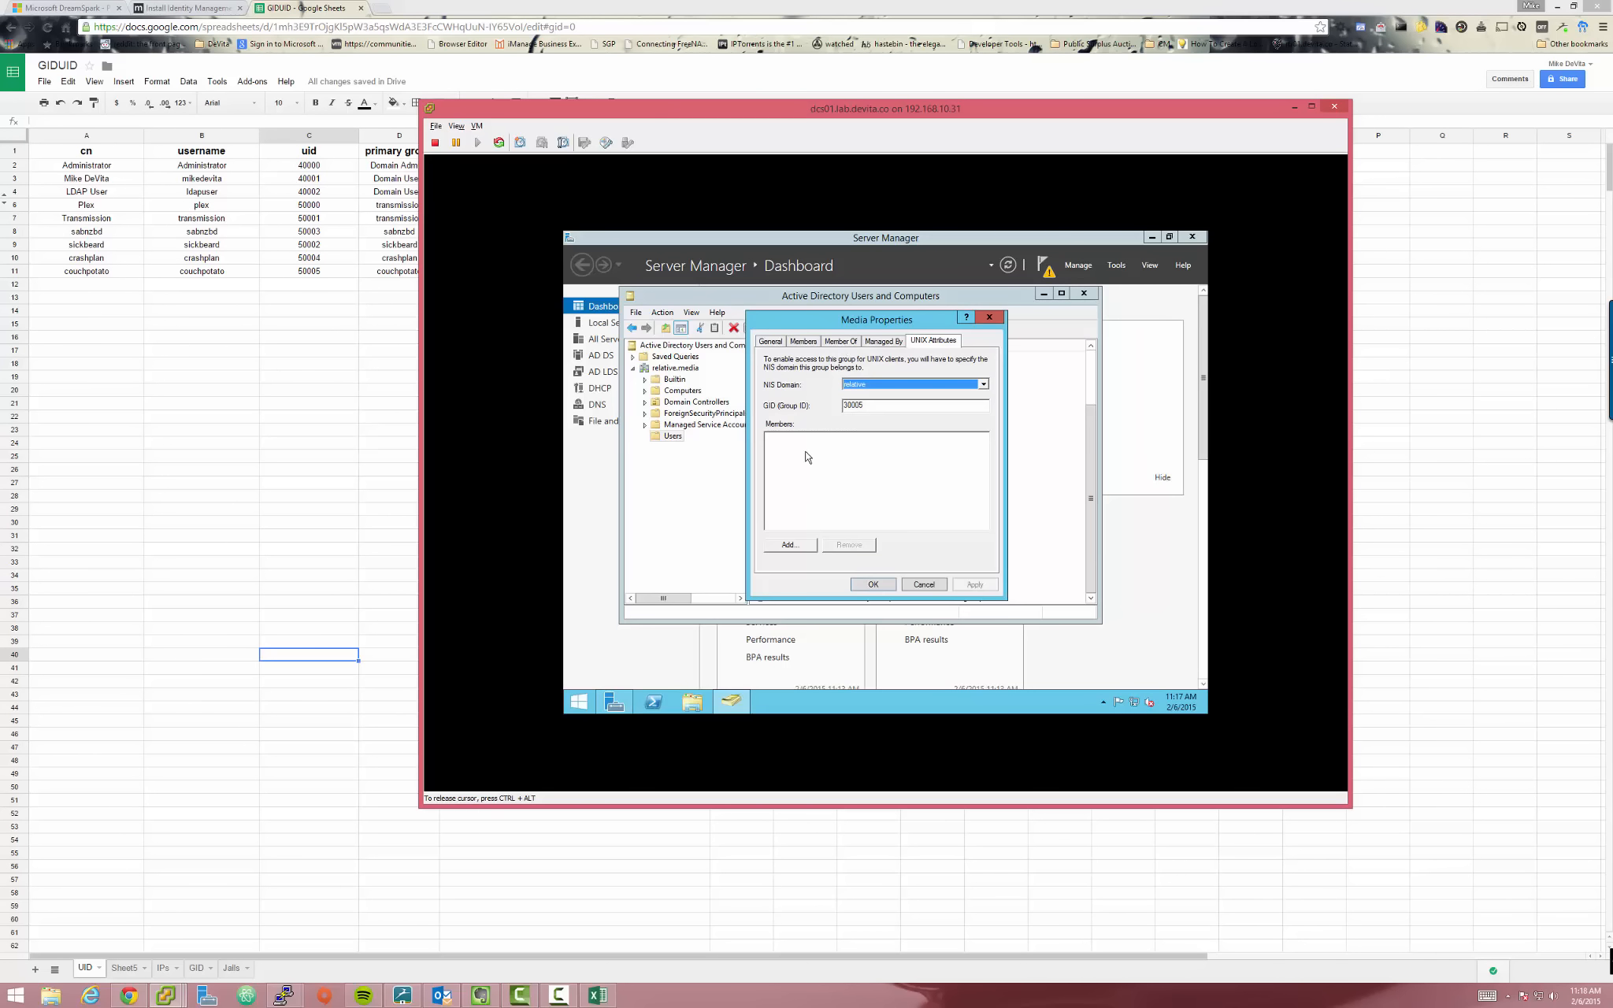
Add Administrator and the personal user account as Media's NIS members and apply
{"action": "left_click", "coordinate": [798, 546]}
{"action": "left_click", "coordinate": [776, 385]}
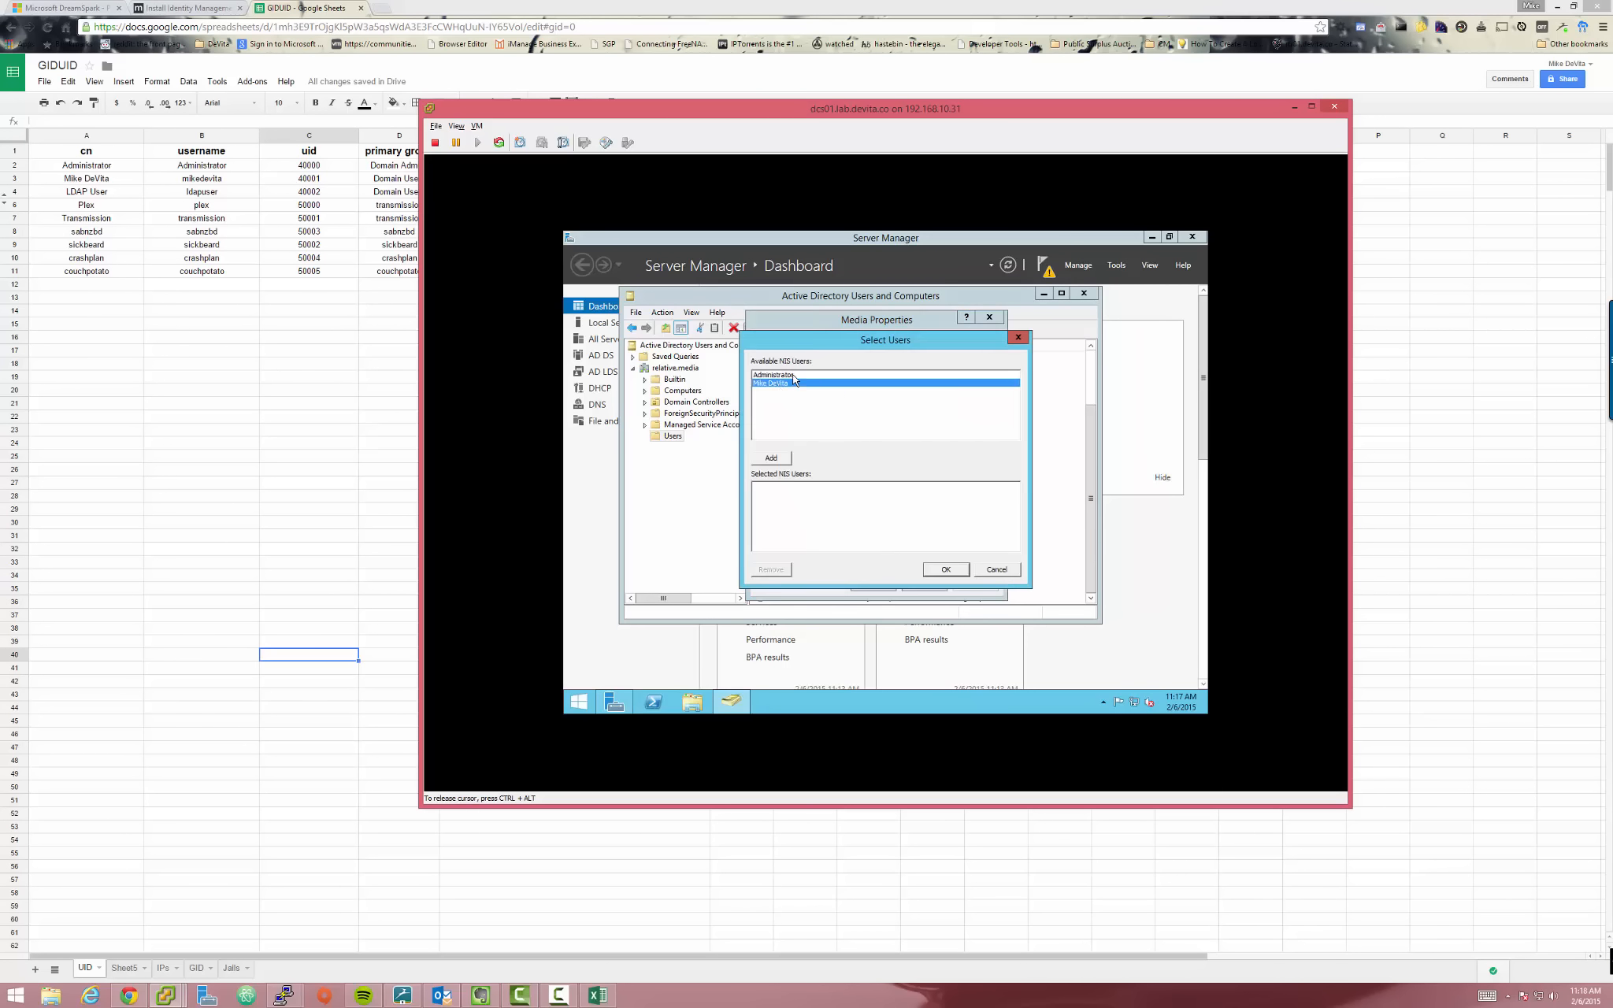
{"action": "left_click", "coordinate": [795, 375], "text": "ctrl"}
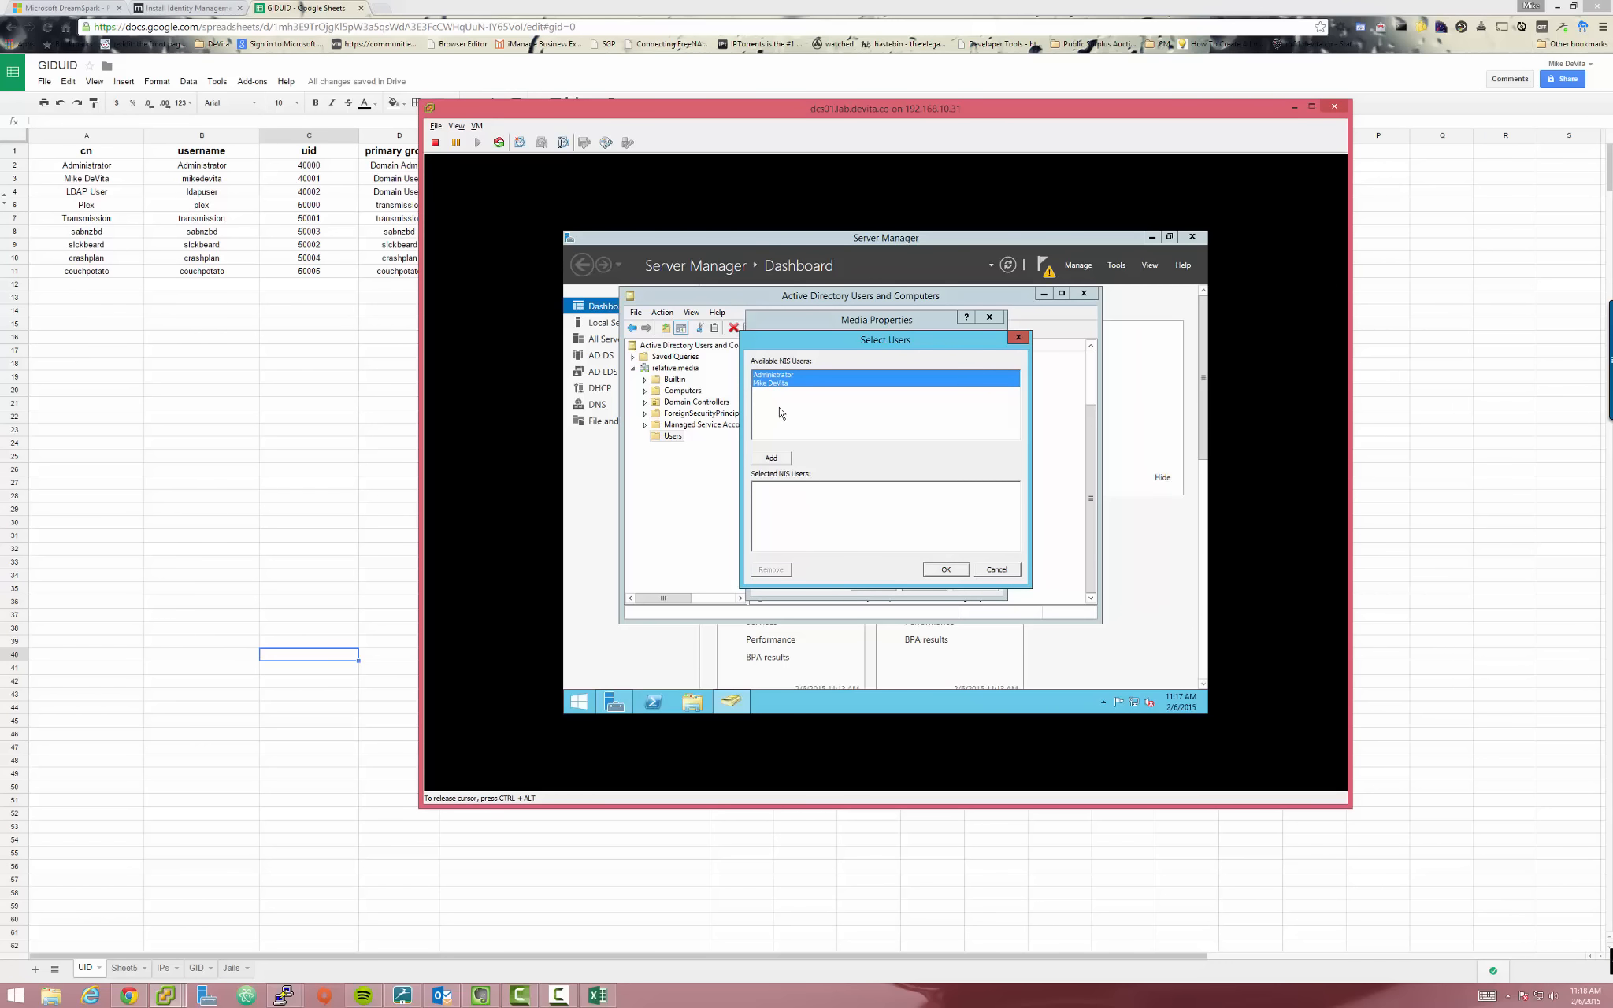
{"action": "left_click", "coordinate": [773, 459]}
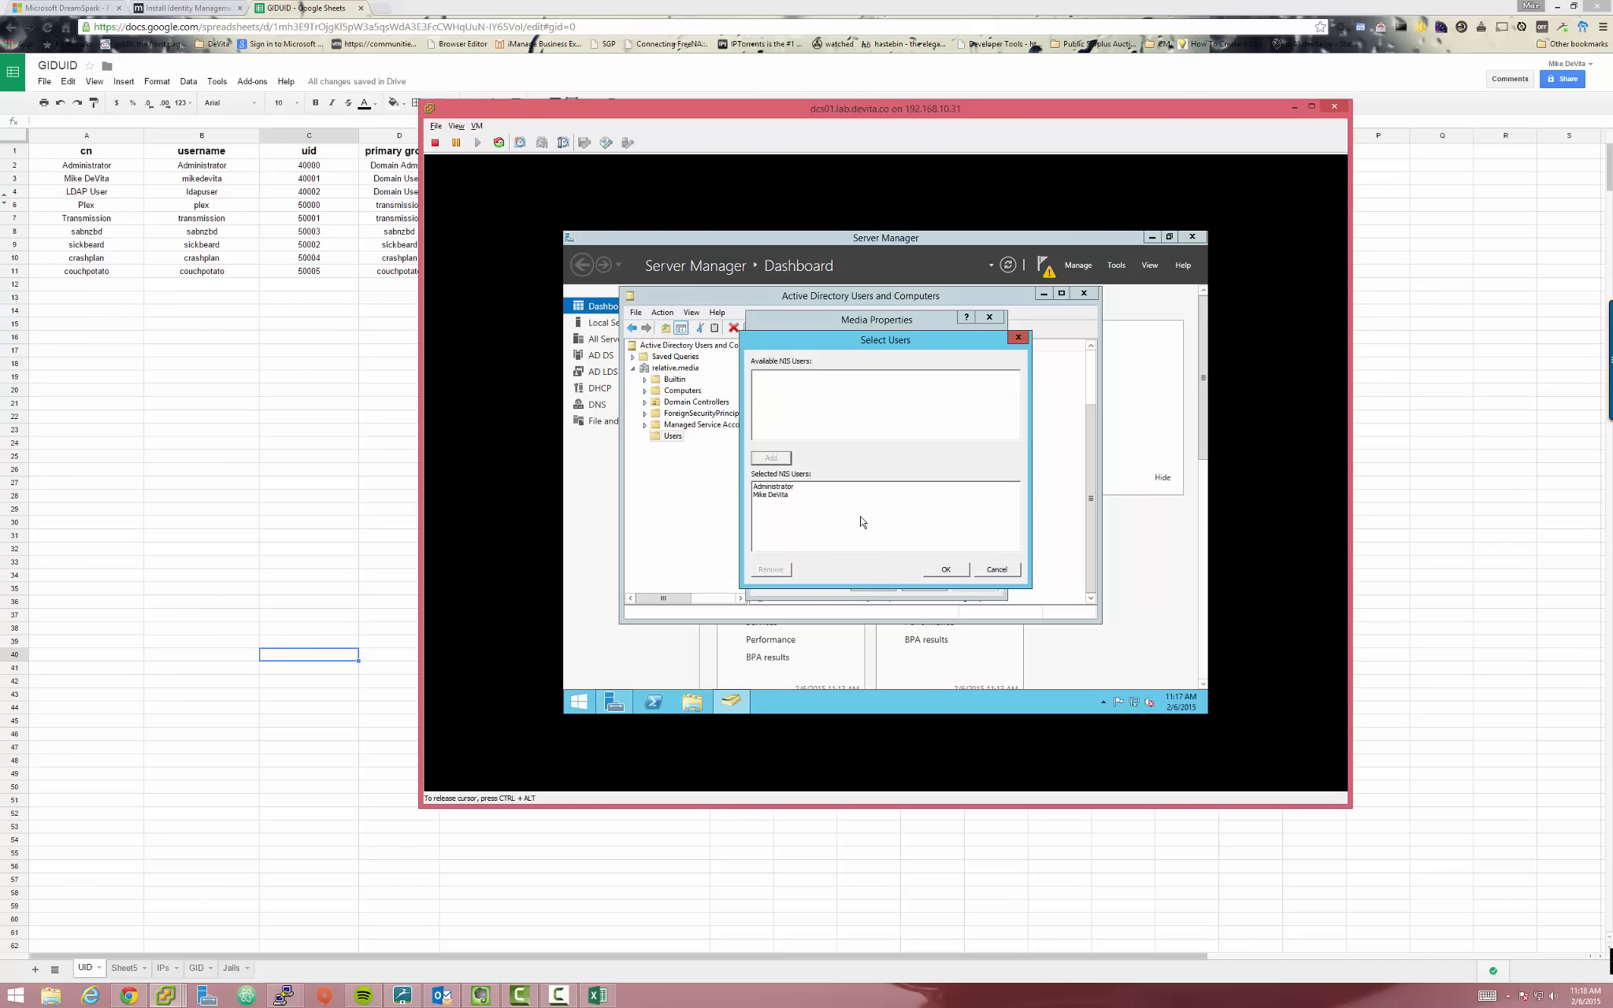
{"action": "left_click", "coordinate": [945, 569]}
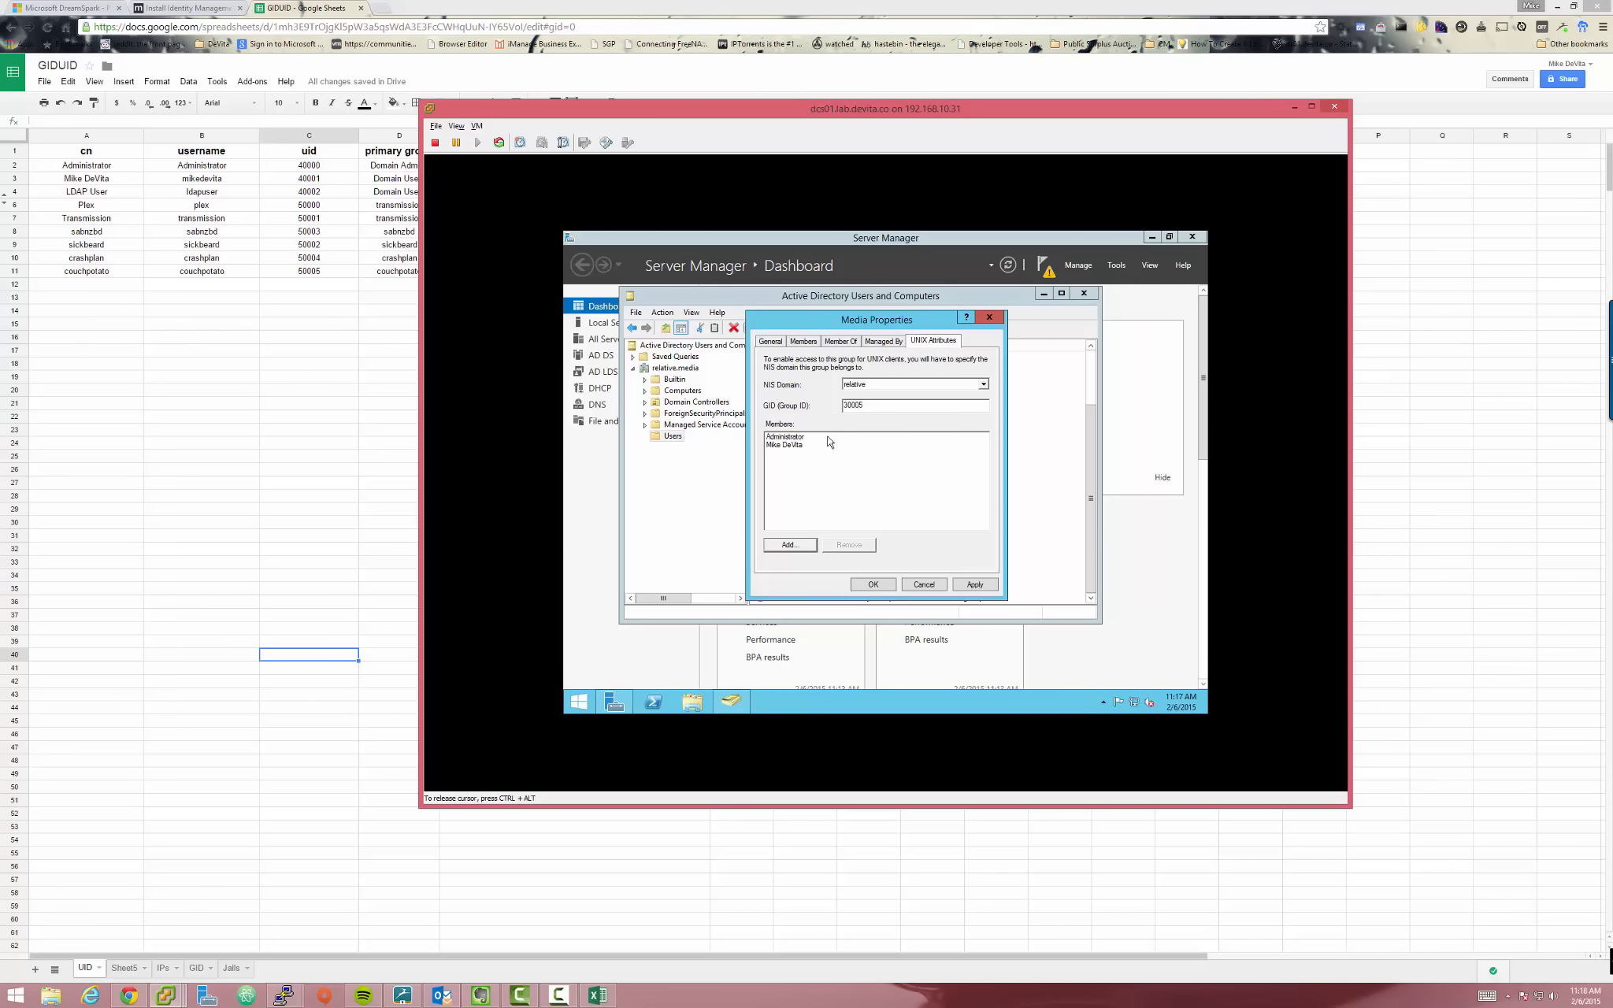
{"action": "left_click", "coordinate": [977, 585]}
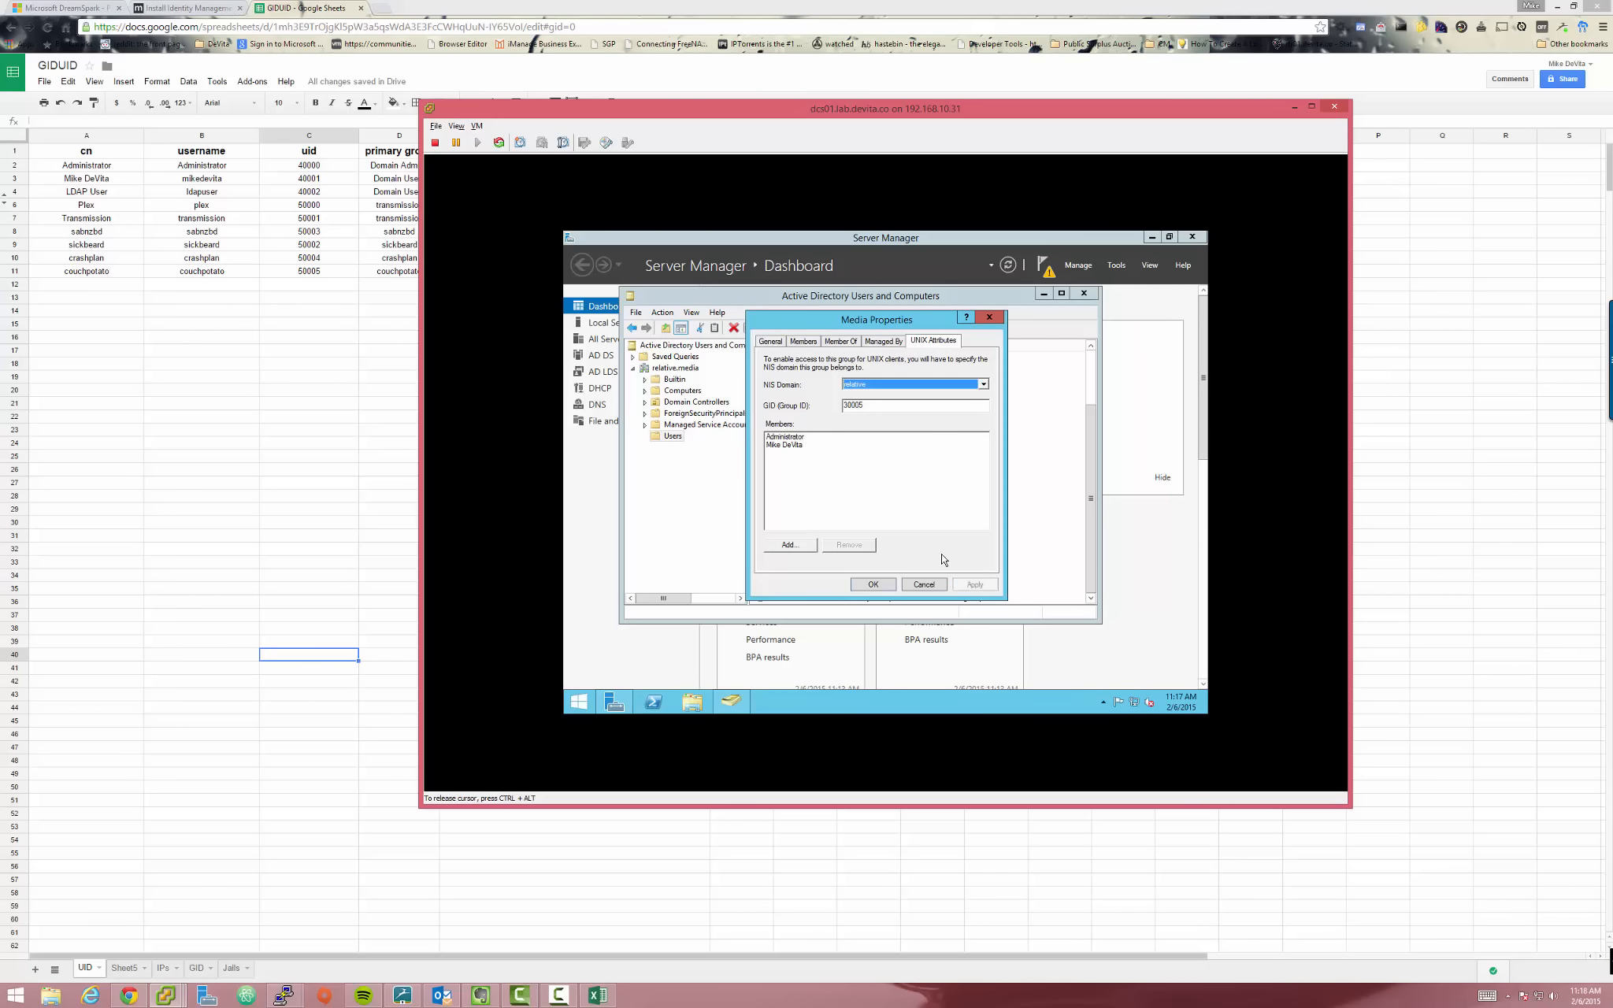
Add Administrator and the personal user account on Media's Members tab, then save the group
{"action": "left_click_drag", "start_coordinate": [827, 319], "coordinate": [892, 315]}
{"action": "left_click", "coordinate": [869, 337]}
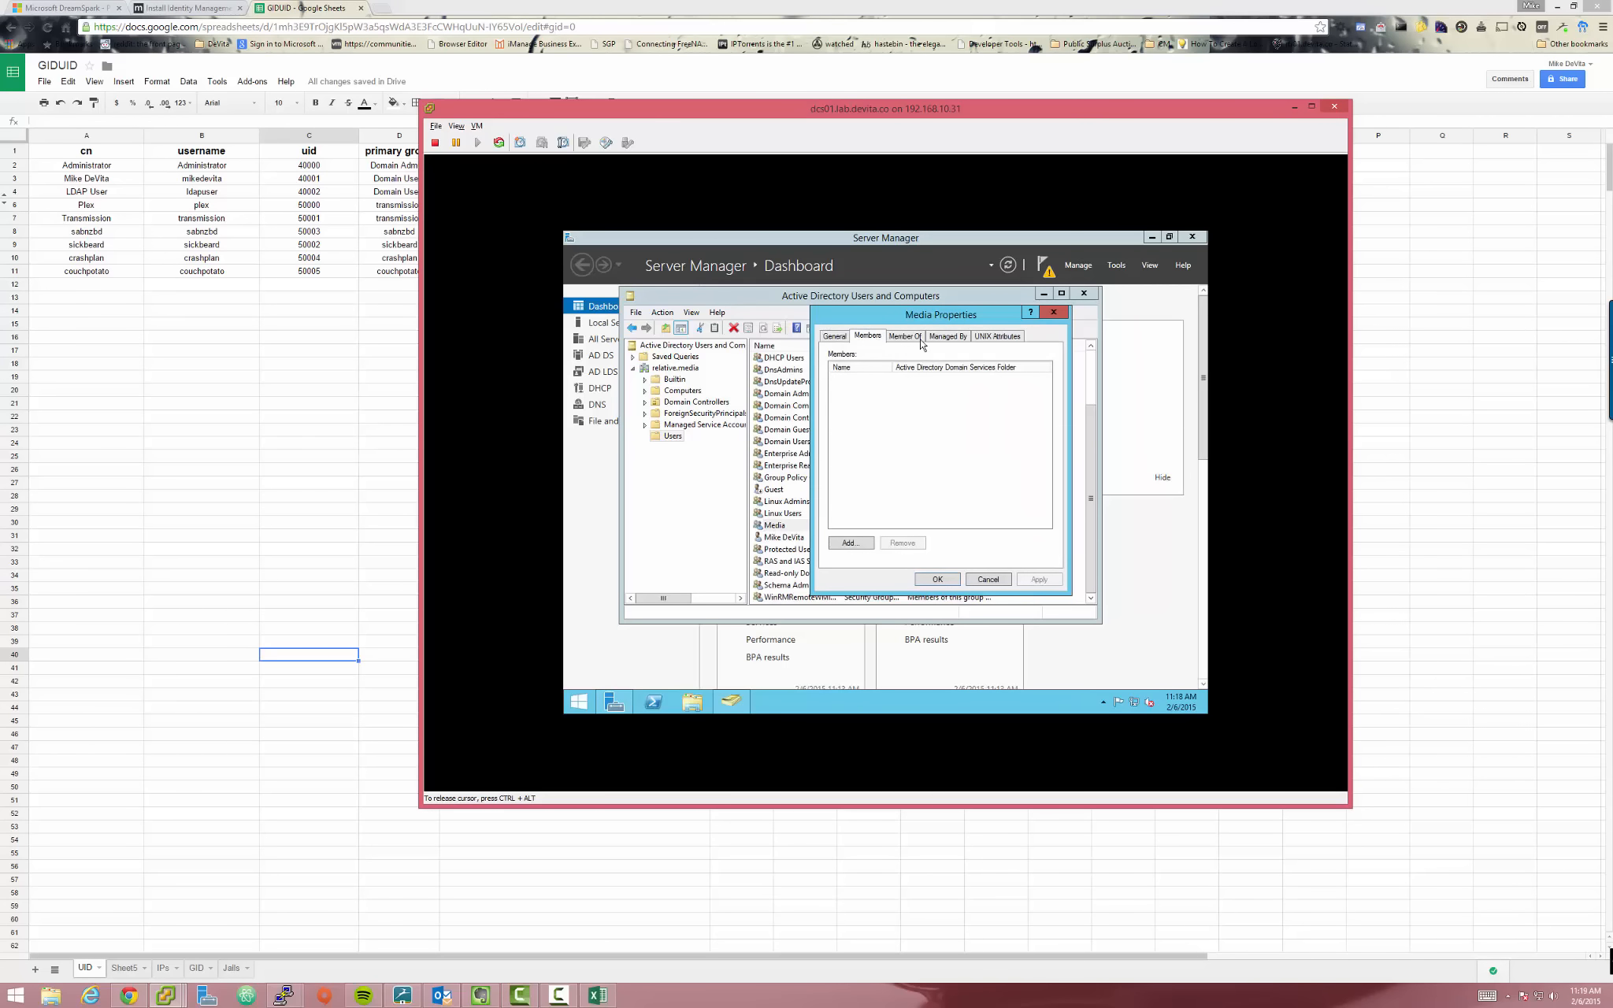
{"action": "left_click", "coordinate": [851, 544]}
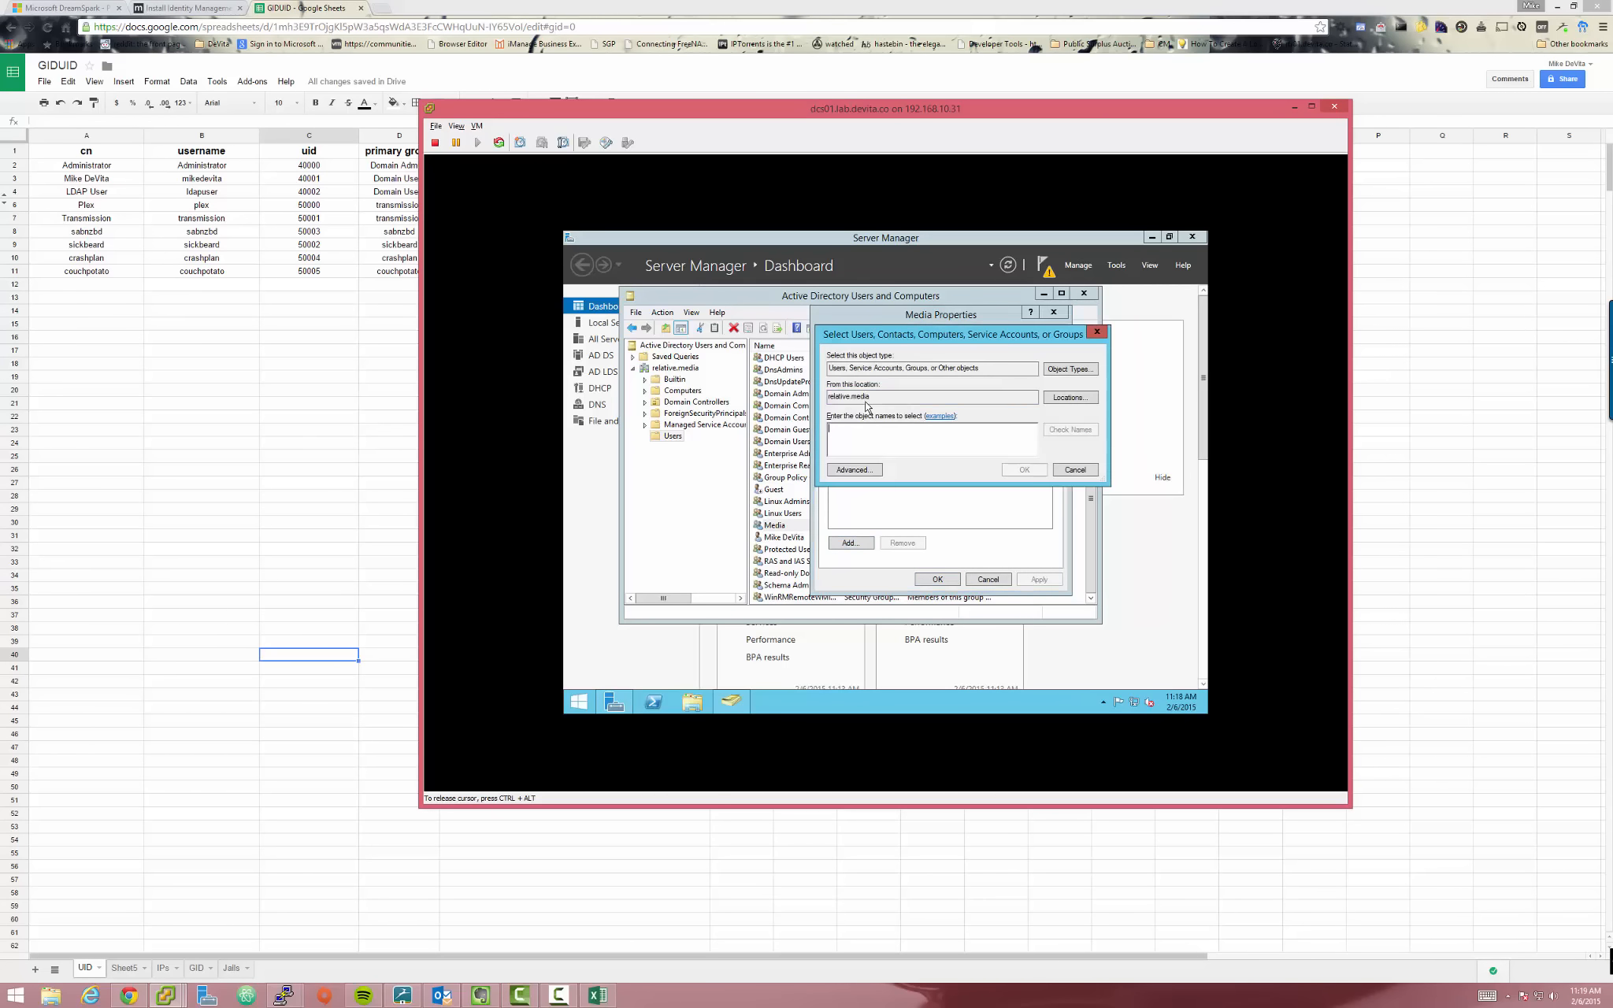
{"action": "type", "text": "a"}
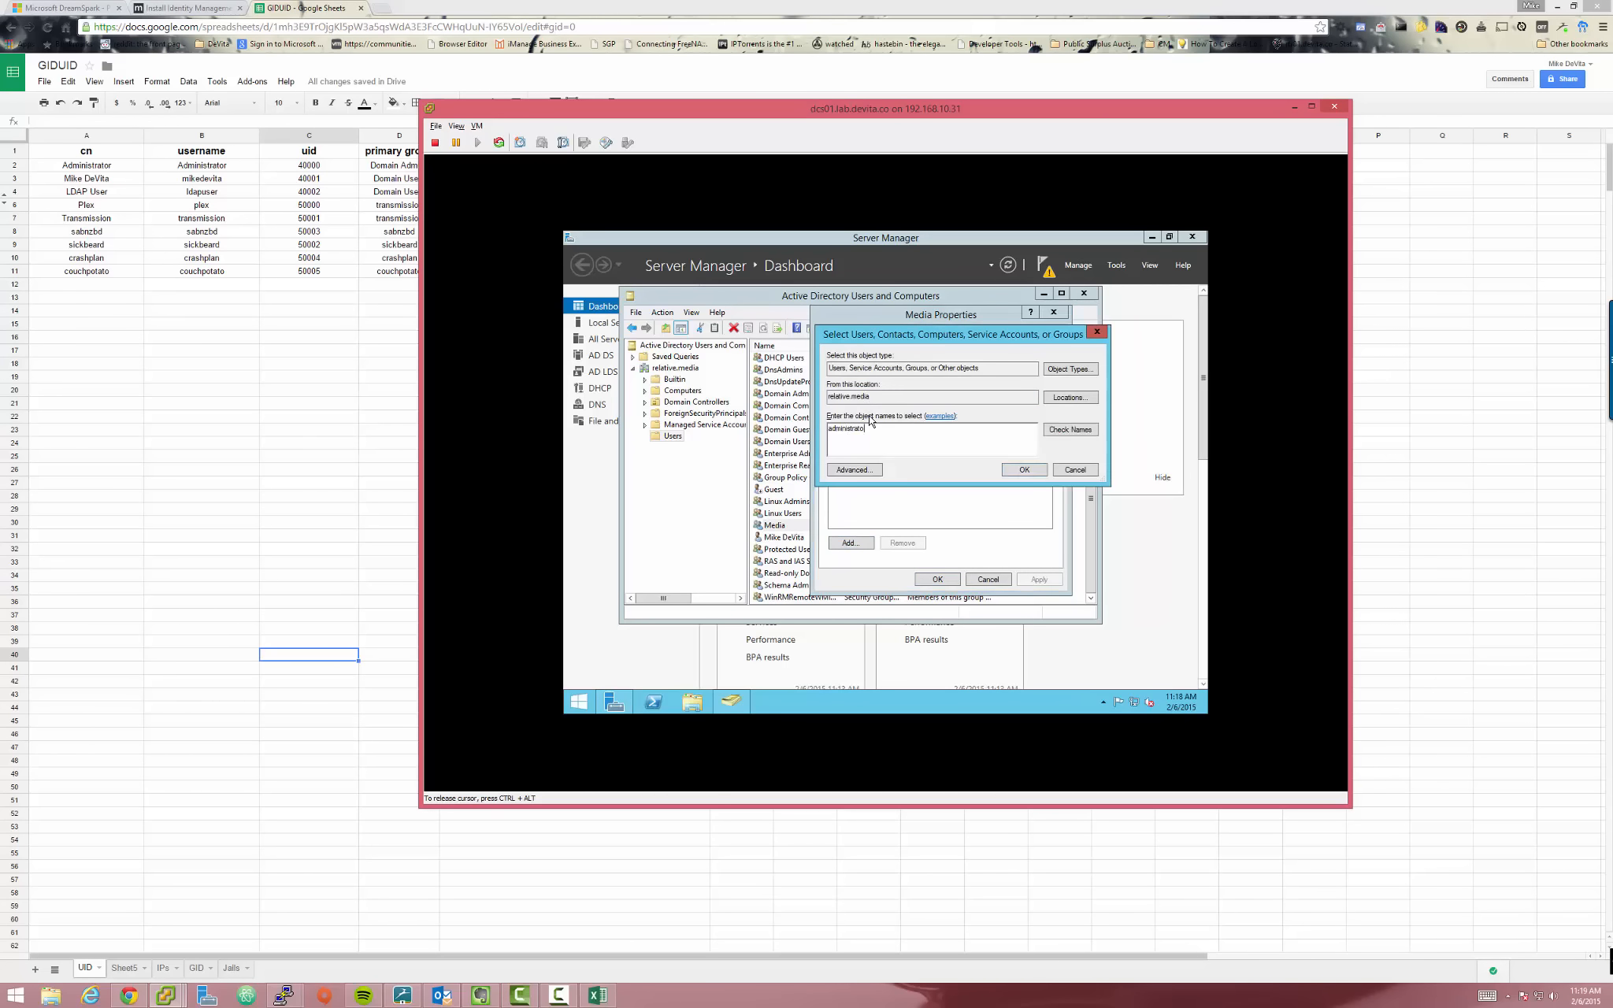
{"action": "type", "text": "dministrato"}
{"action": "key", "text": "Return"}
{"action": "left_click", "coordinate": [864, 543]}
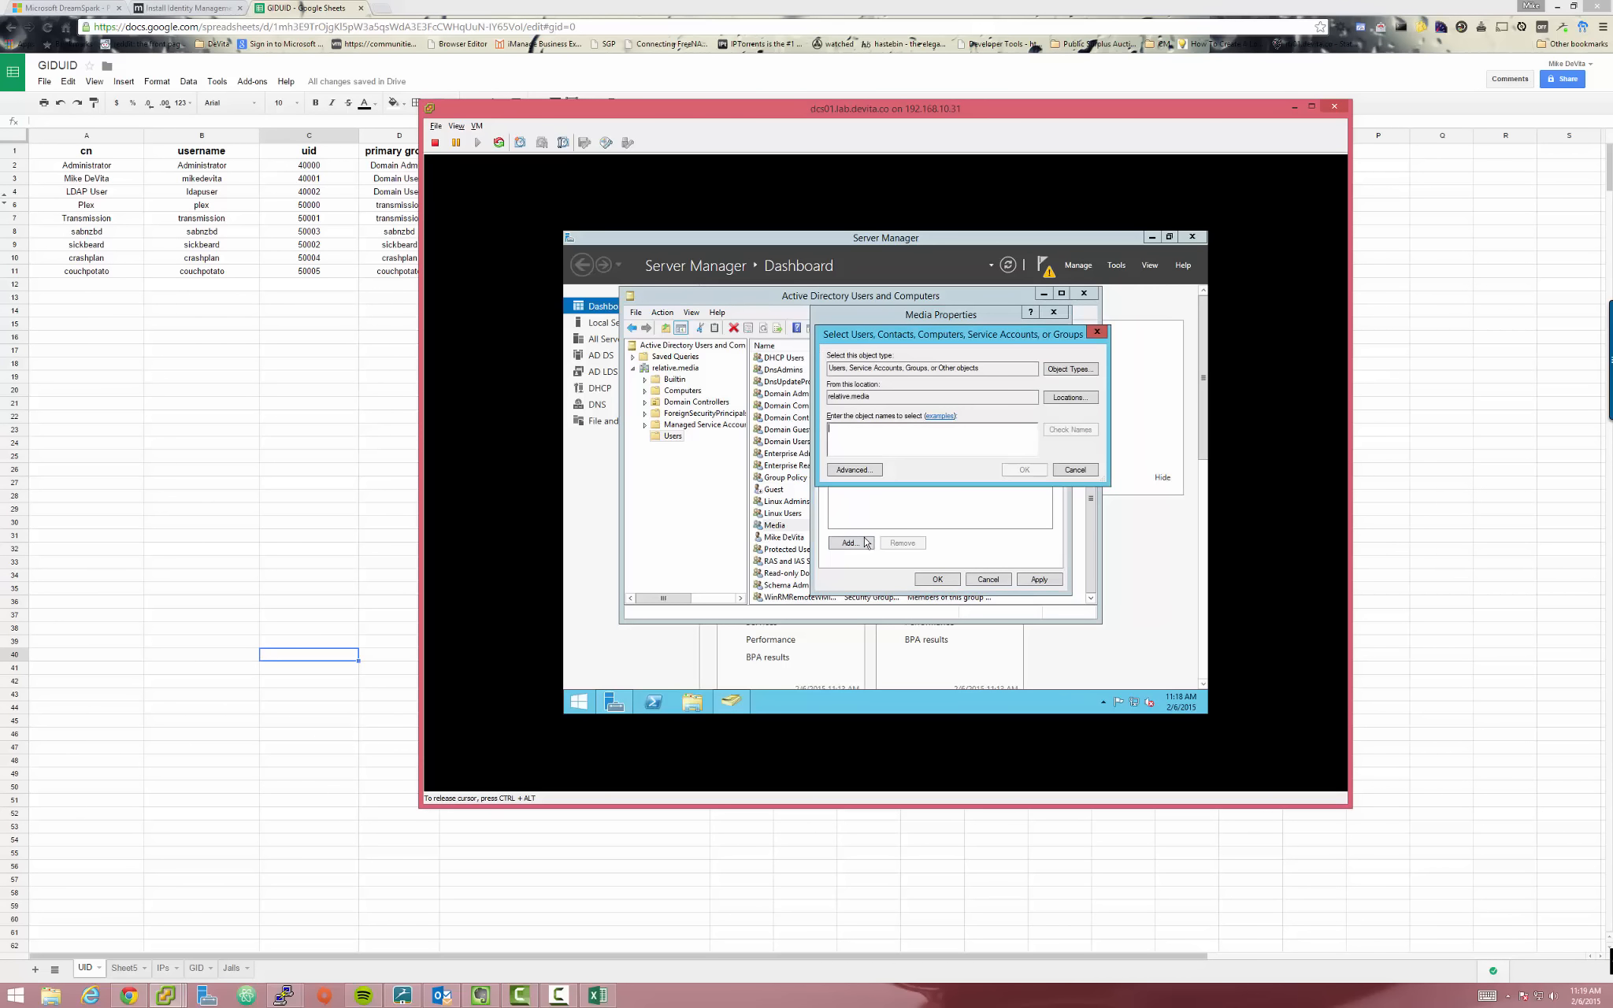
{"action": "type", "text": "mikedevita"}
{"action": "key", "text": "Return"}
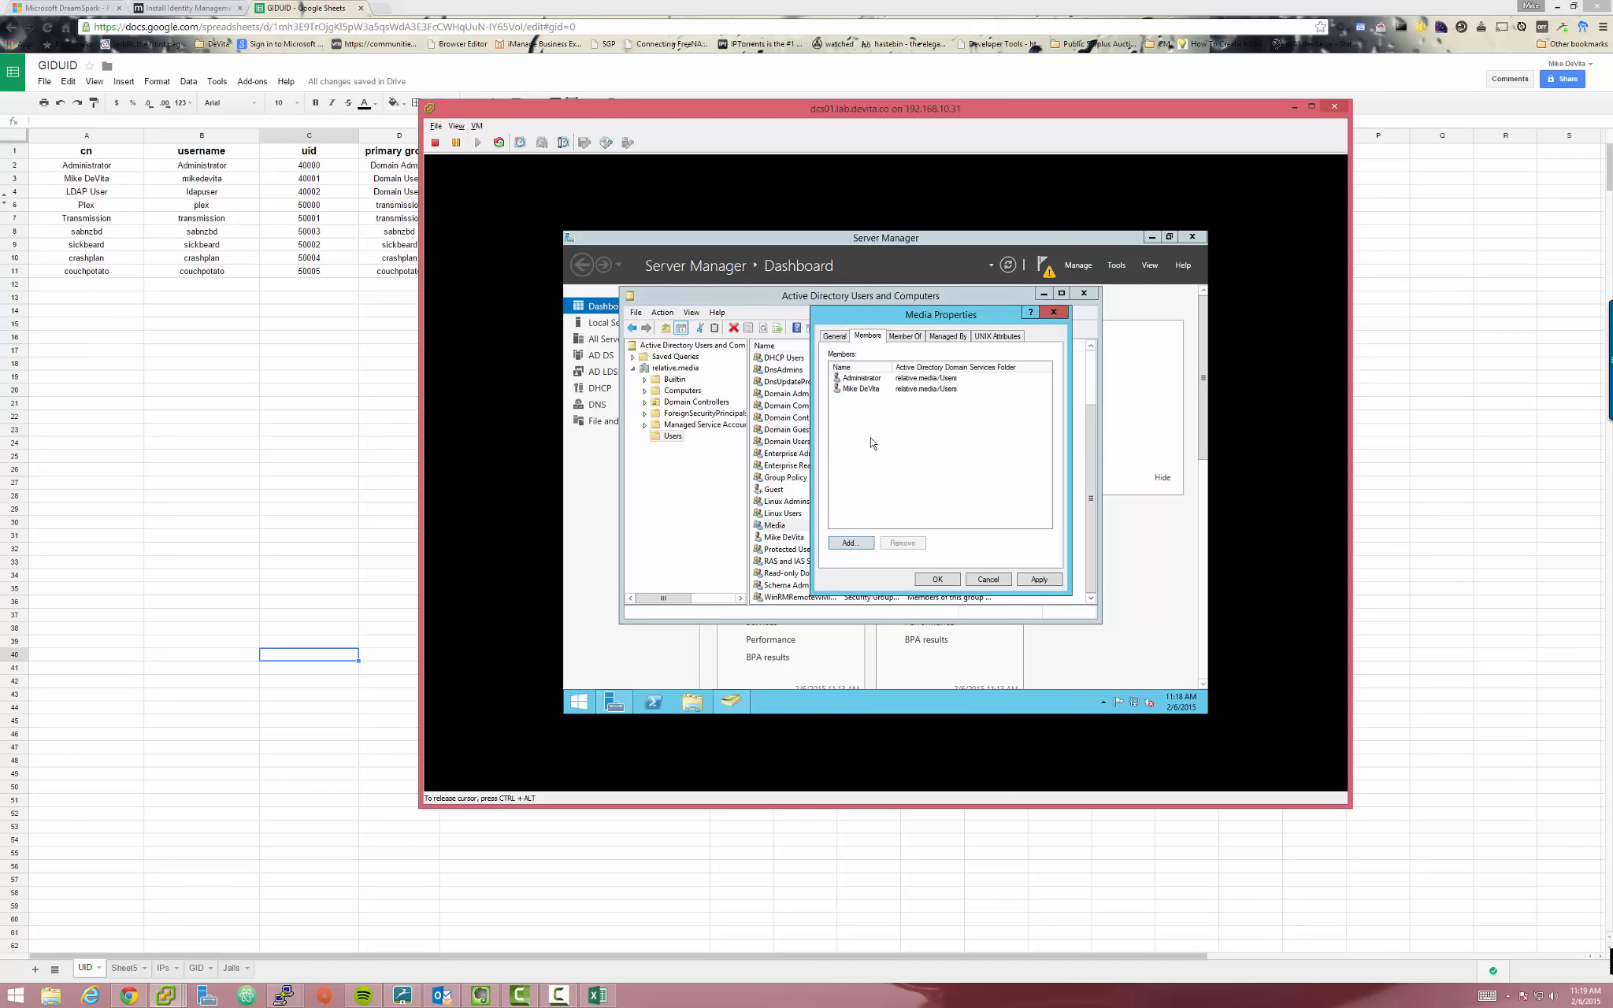
{"action": "left_click", "coordinate": [1039, 581]}
{"action": "left_click", "coordinate": [937, 580]}
Add the personal user account and Administrator as NIS users of Linux Users
{"action": "double_click", "coordinate": [784, 513]}
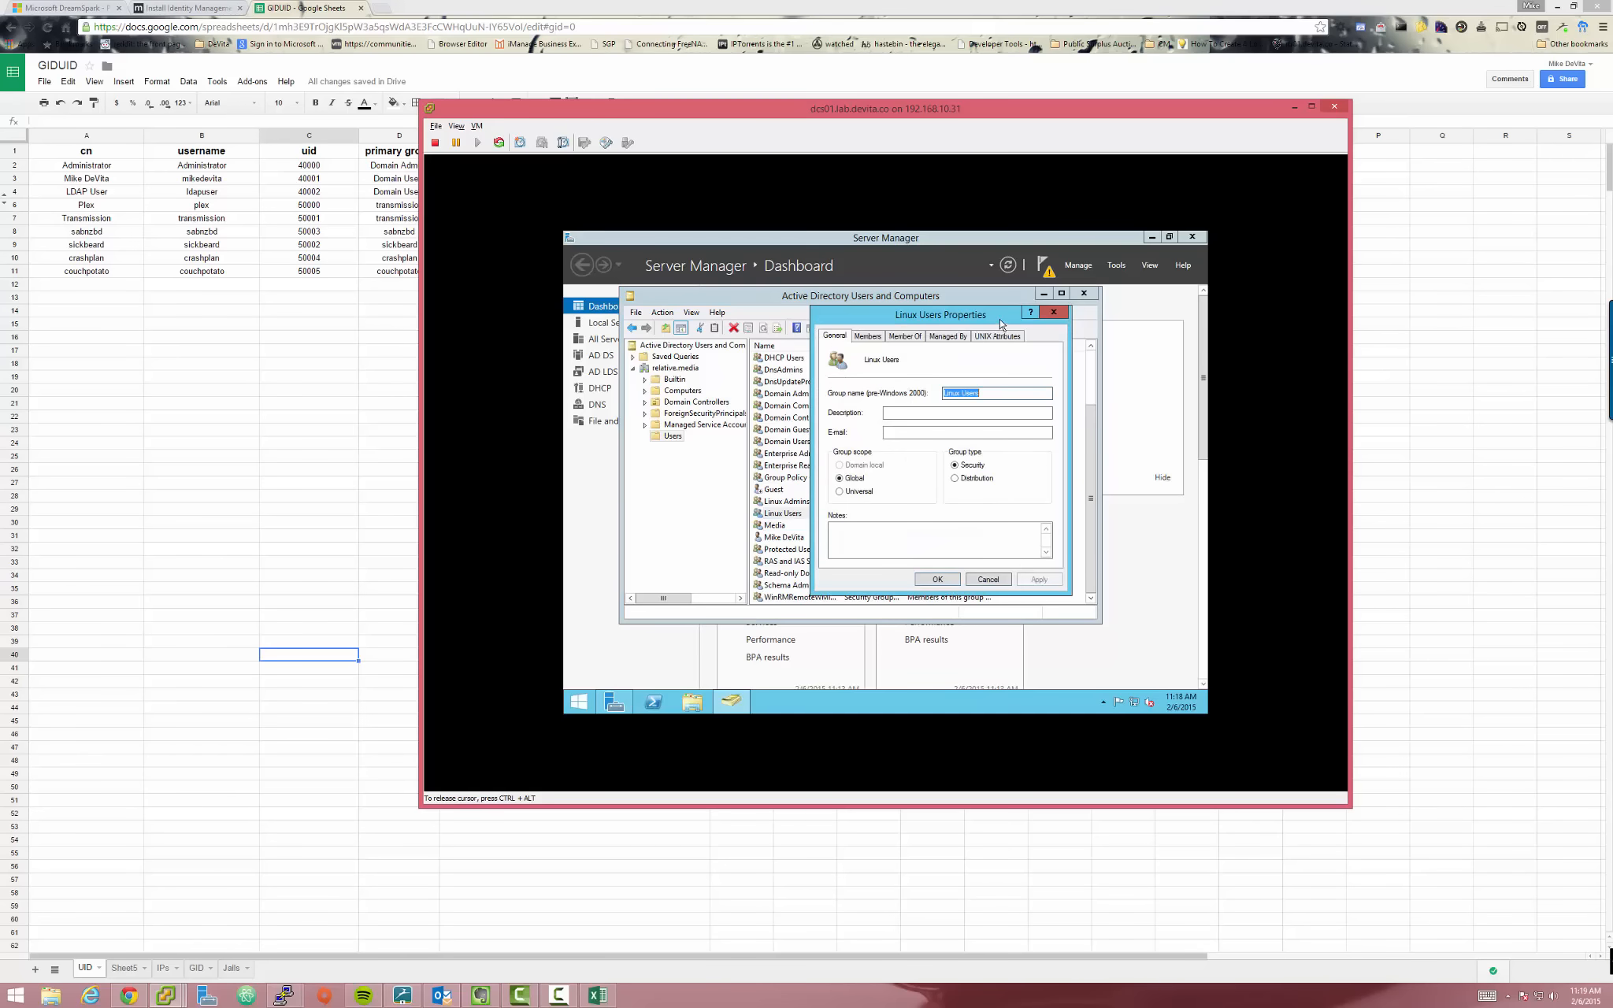
{"action": "left_click", "coordinate": [997, 337]}
{"action": "left_click", "coordinate": [855, 540]}
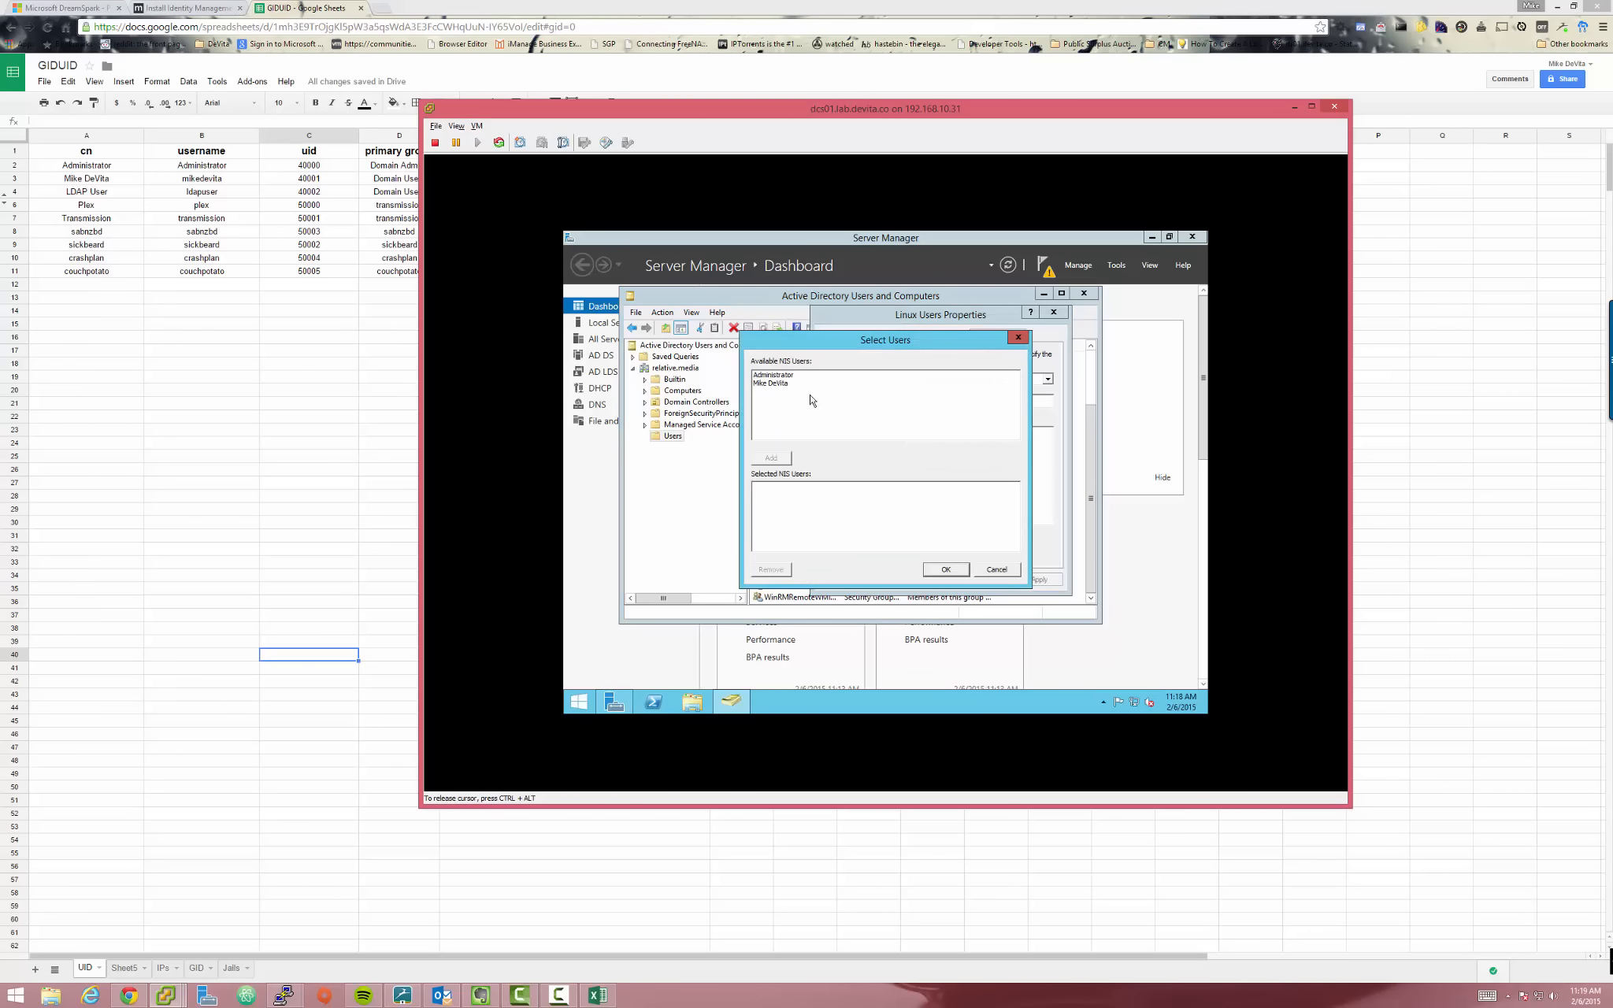
{"action": "left_click", "coordinate": [777, 384]}
{"action": "left_click", "coordinate": [776, 375], "text": "shift"}
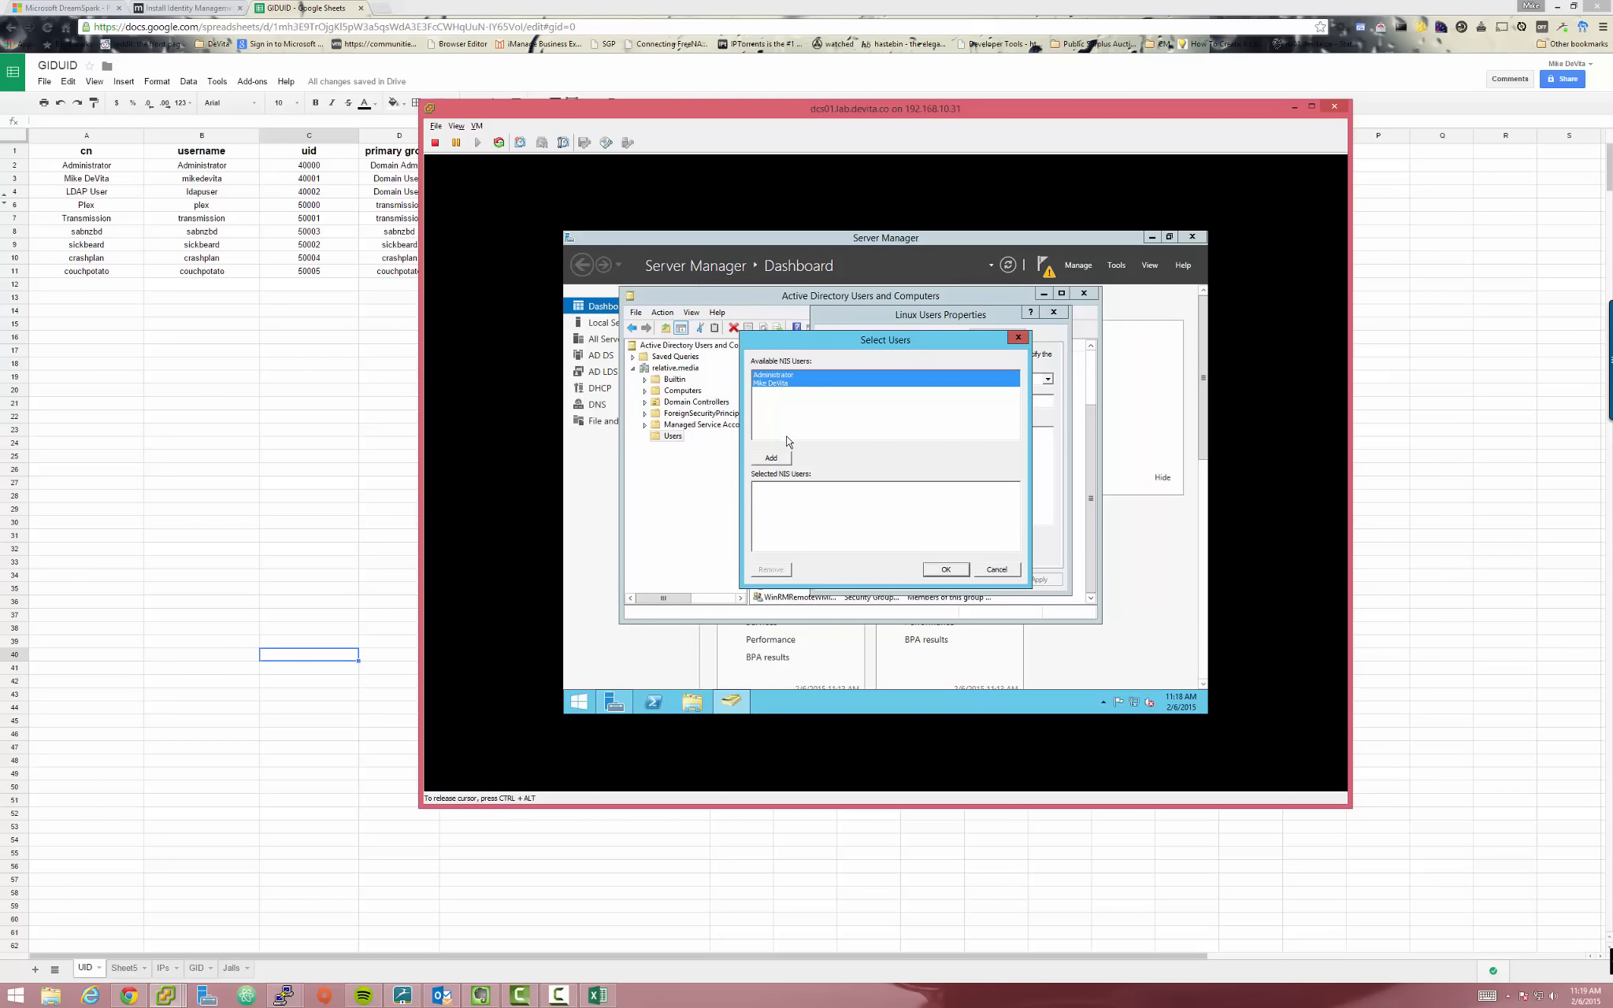
{"action": "left_click_drag", "start_coordinate": [823, 345], "coordinate": [923, 346]}
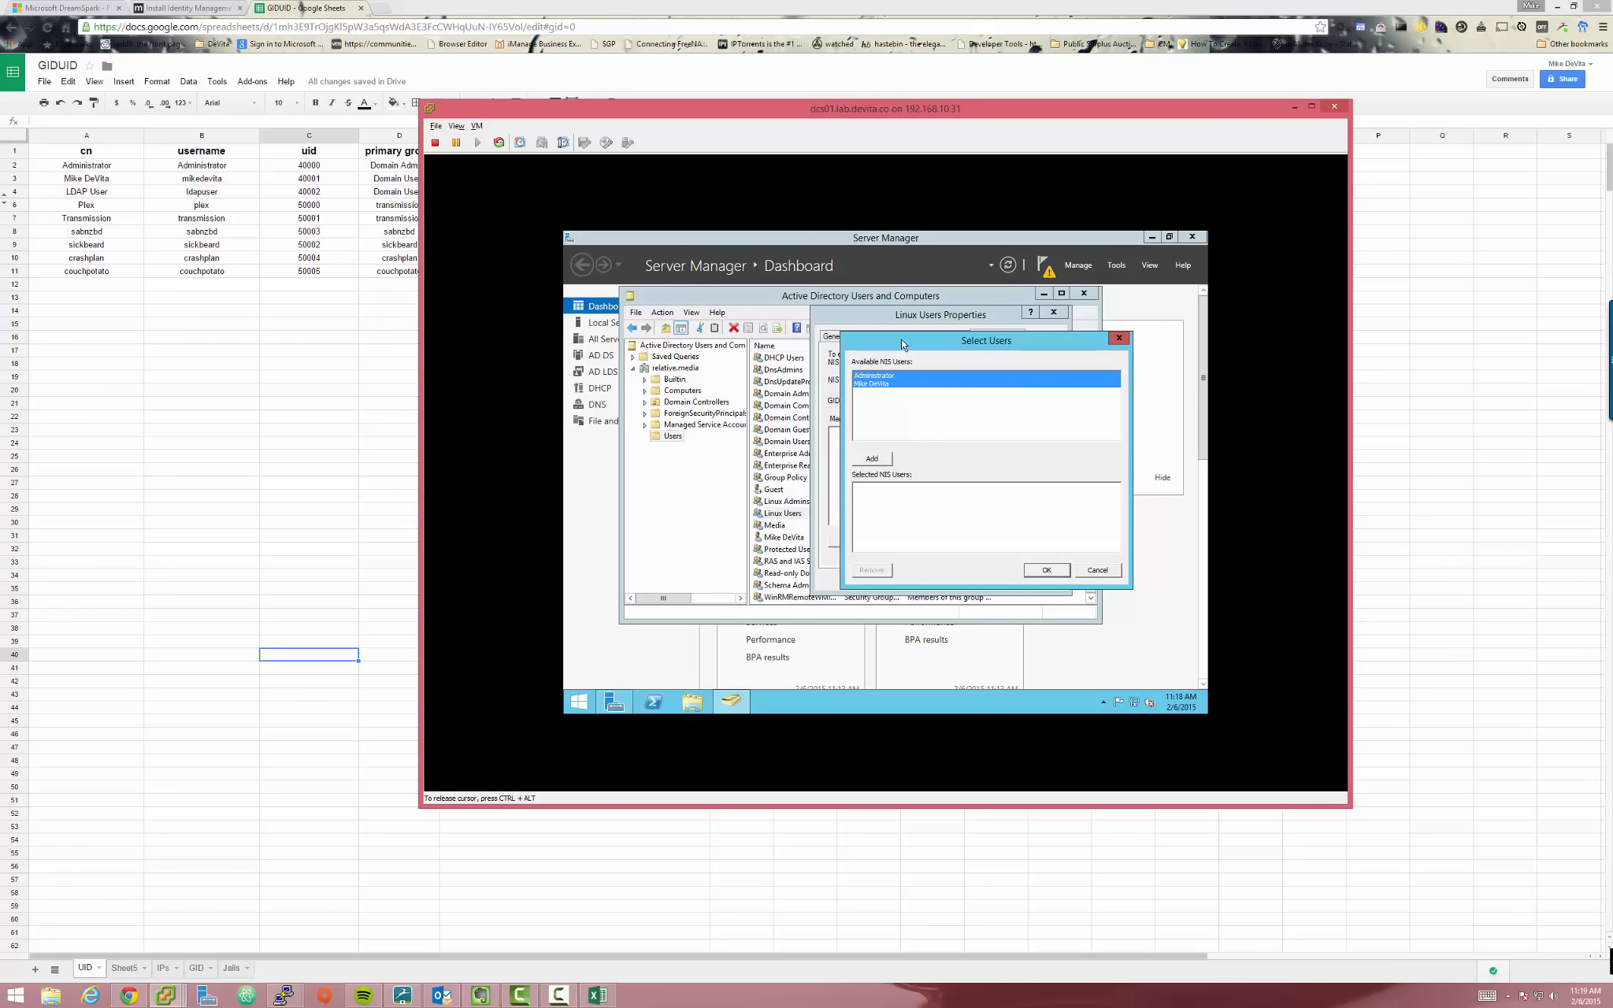
{"action": "left_click_drag", "start_coordinate": [904, 345], "coordinate": [980, 426]}
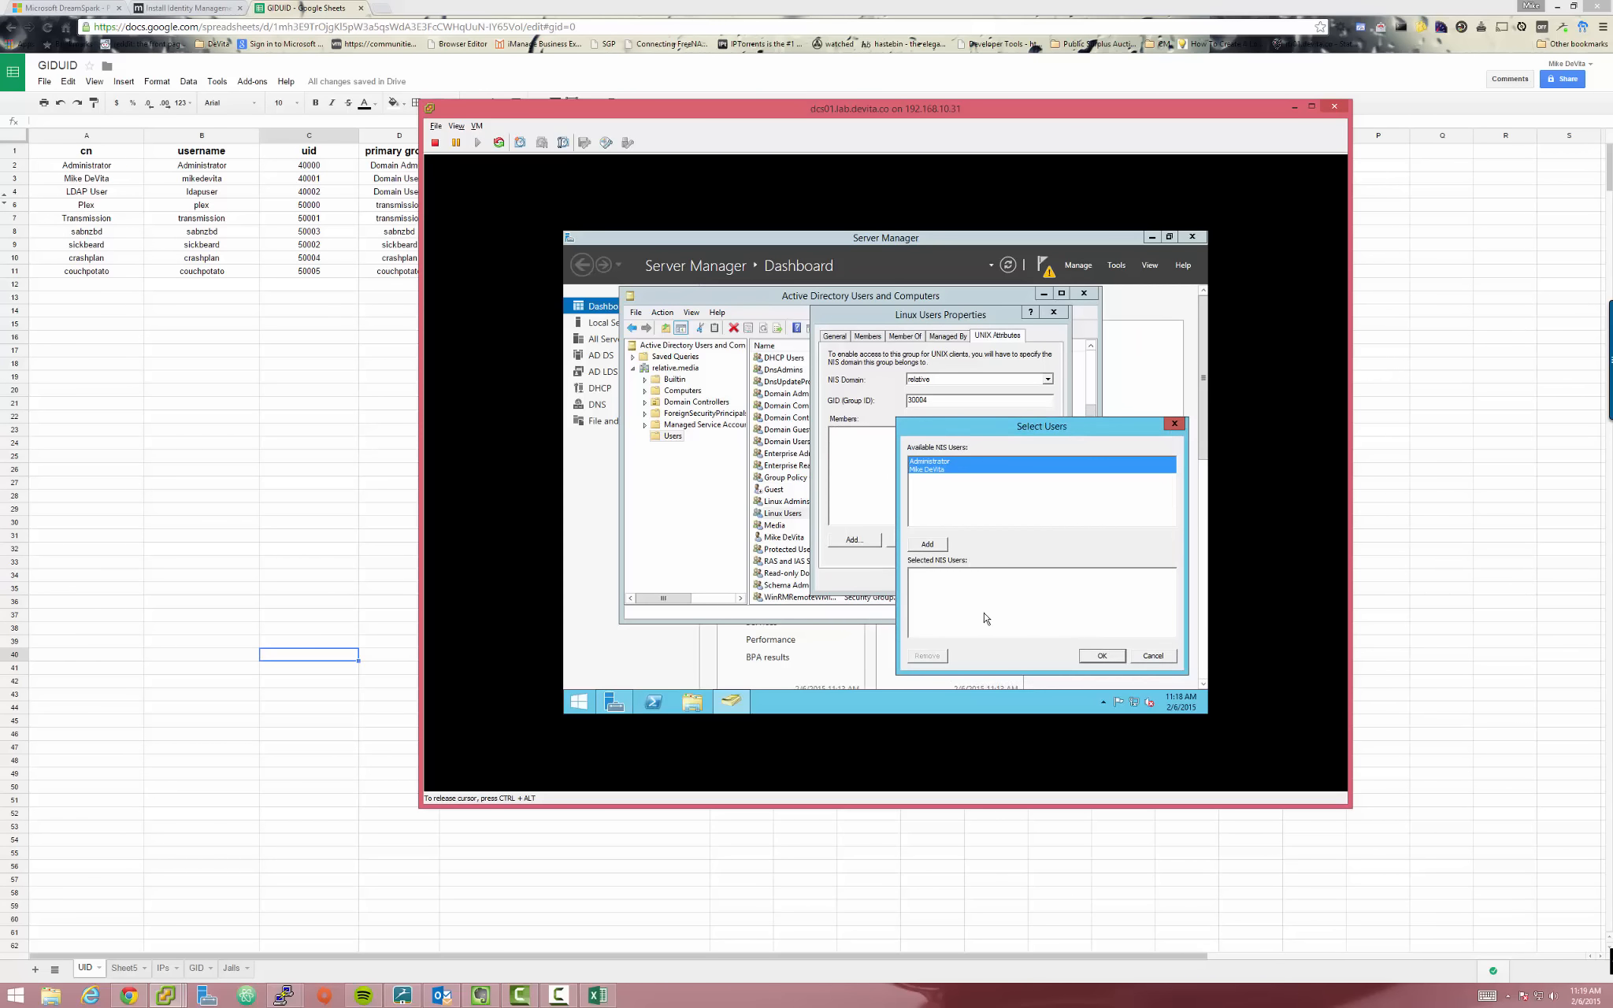
{"action": "left_click", "coordinate": [937, 546]}
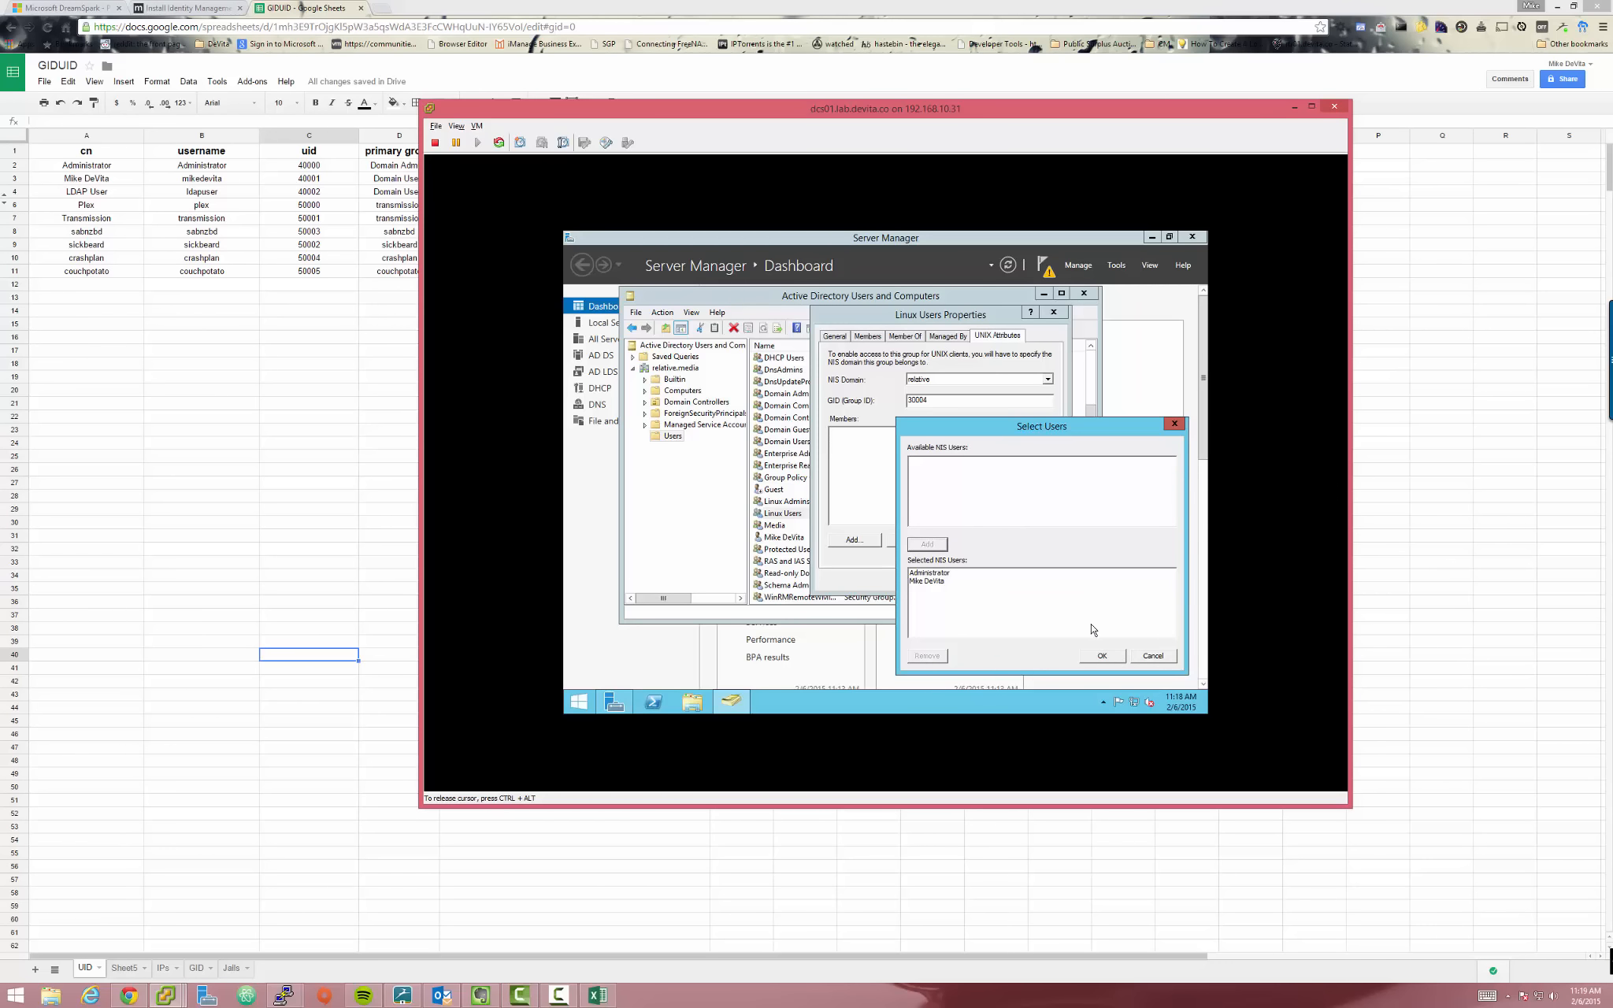
{"action": "left_click", "coordinate": [1103, 656]}
Add Administrator and the personal user account on the Linux Users Members tab
{"action": "left_click", "coordinate": [873, 337]}
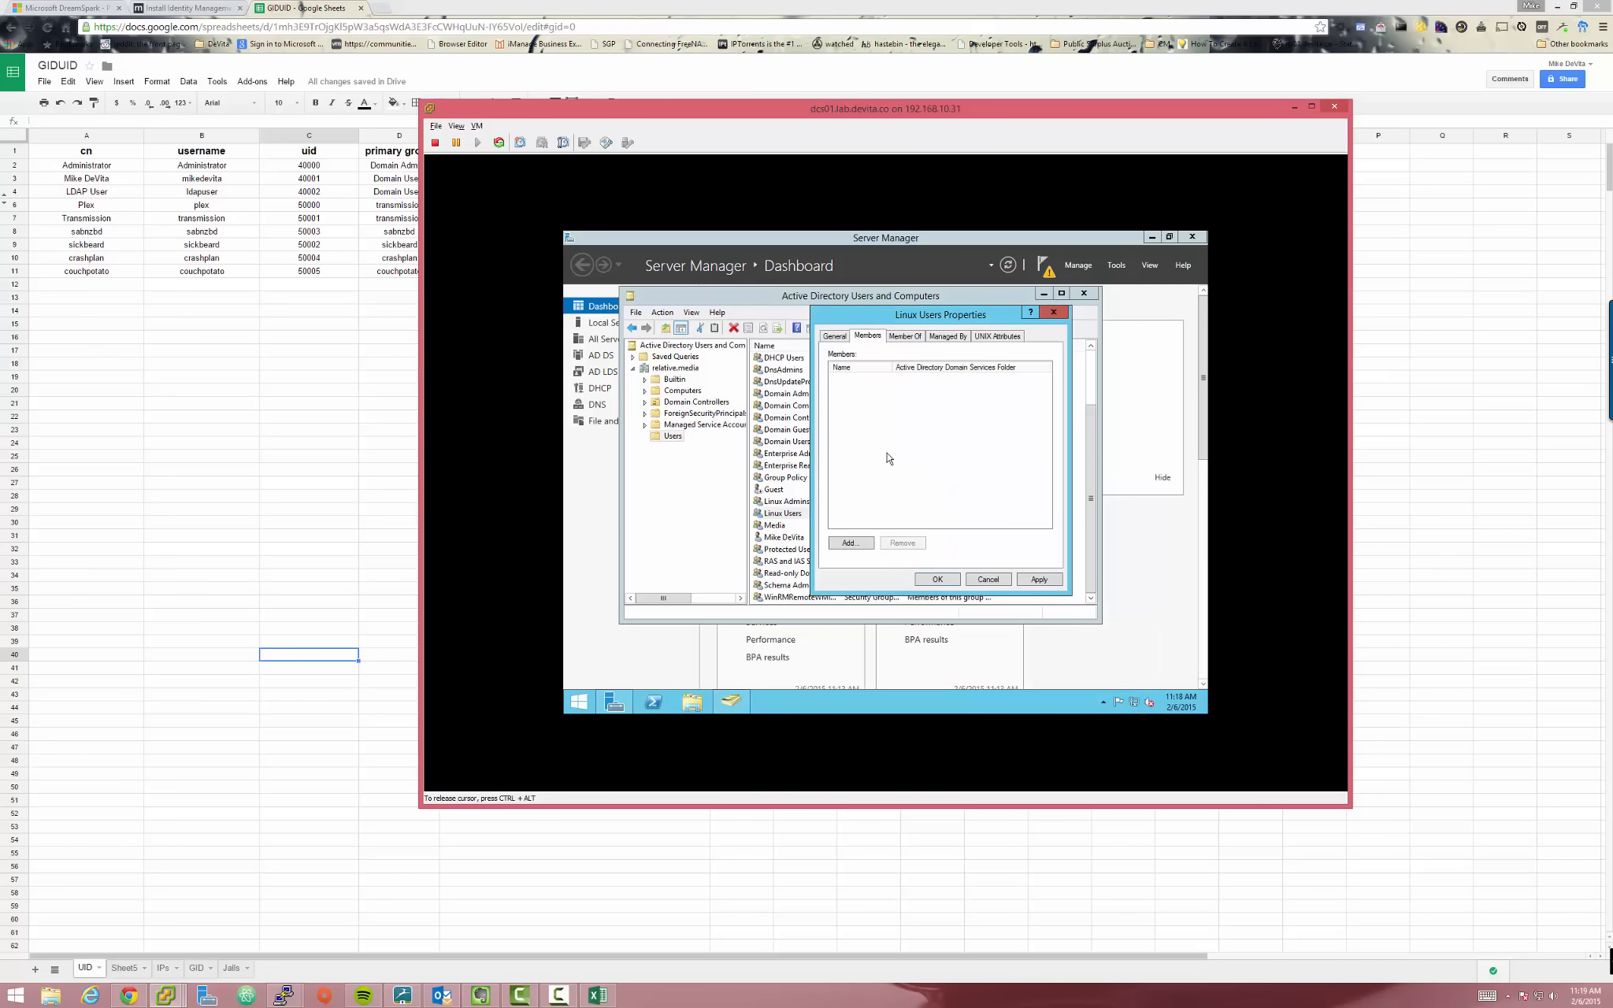
{"action": "left_click", "coordinate": [852, 545]}
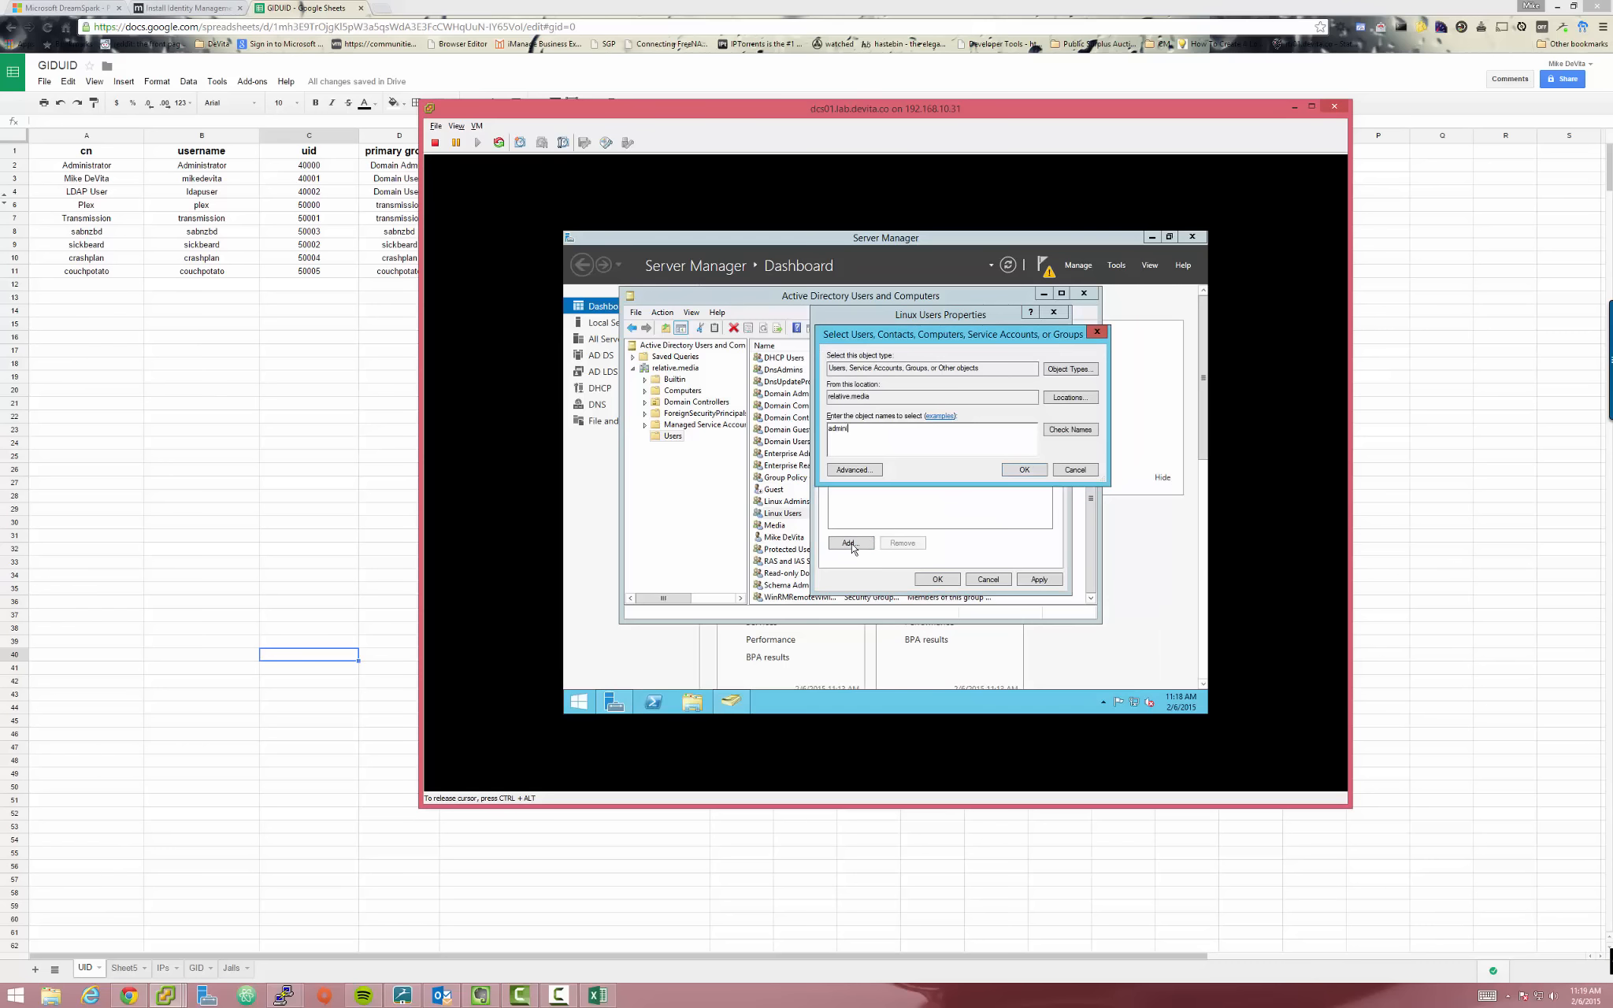
{"action": "key", "text": "Escape"}
{"action": "left_click", "coordinate": [851, 546]}
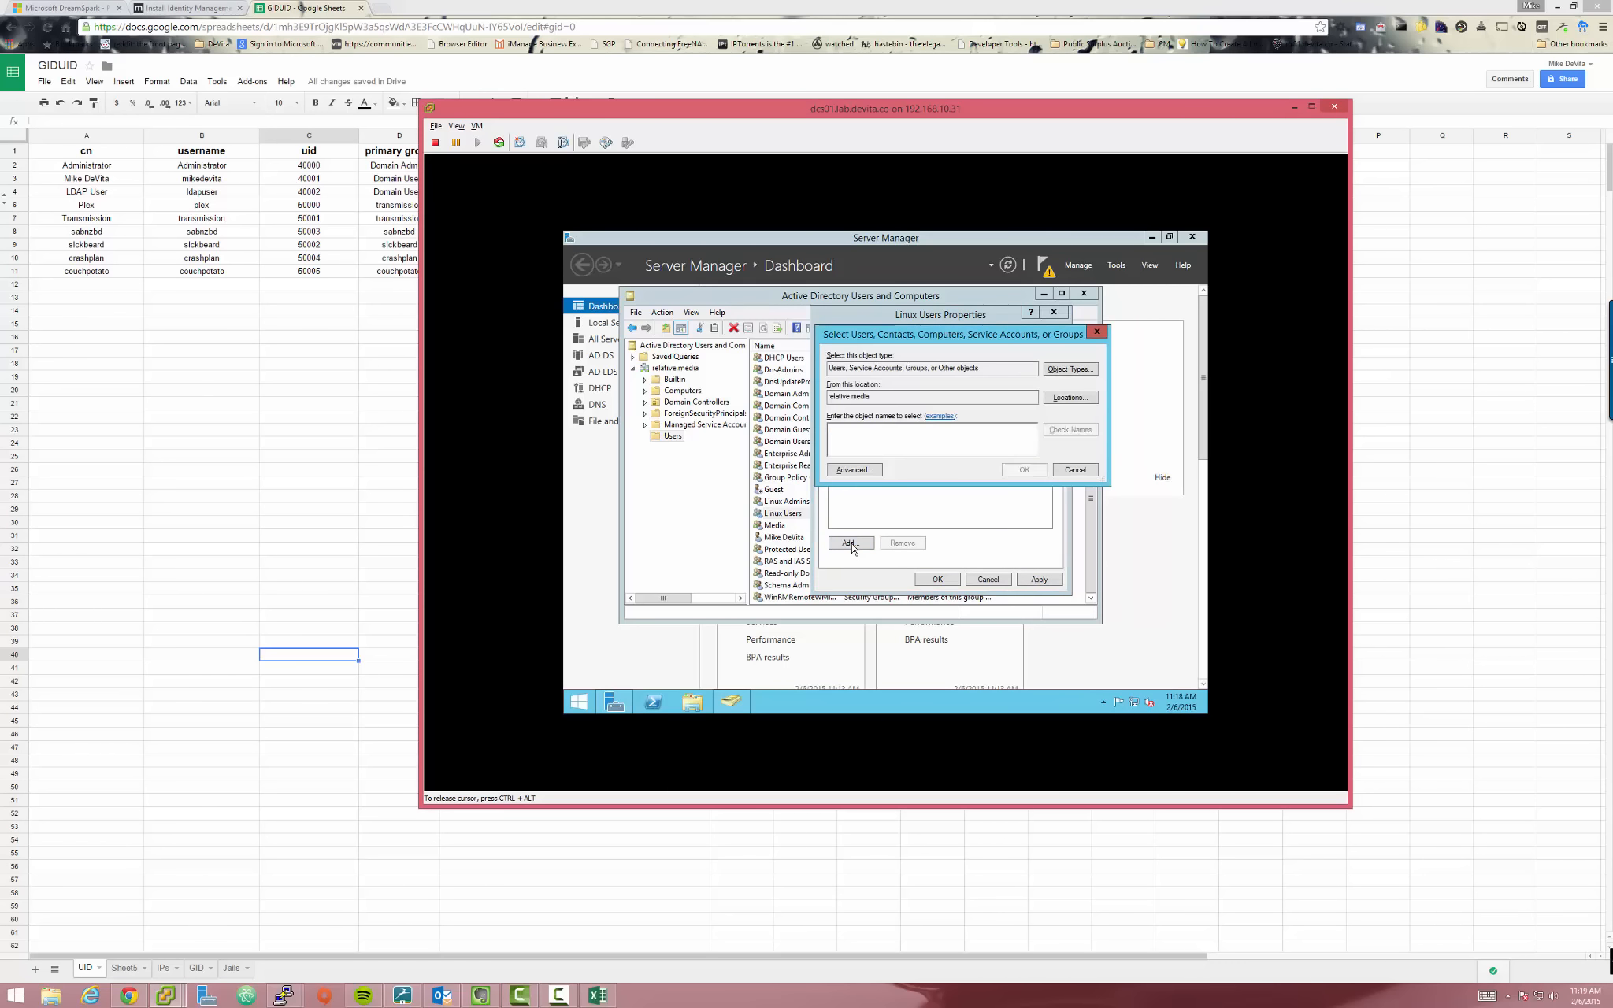
{"action": "type", "text": "mike"}
{"action": "key", "text": "Return"}
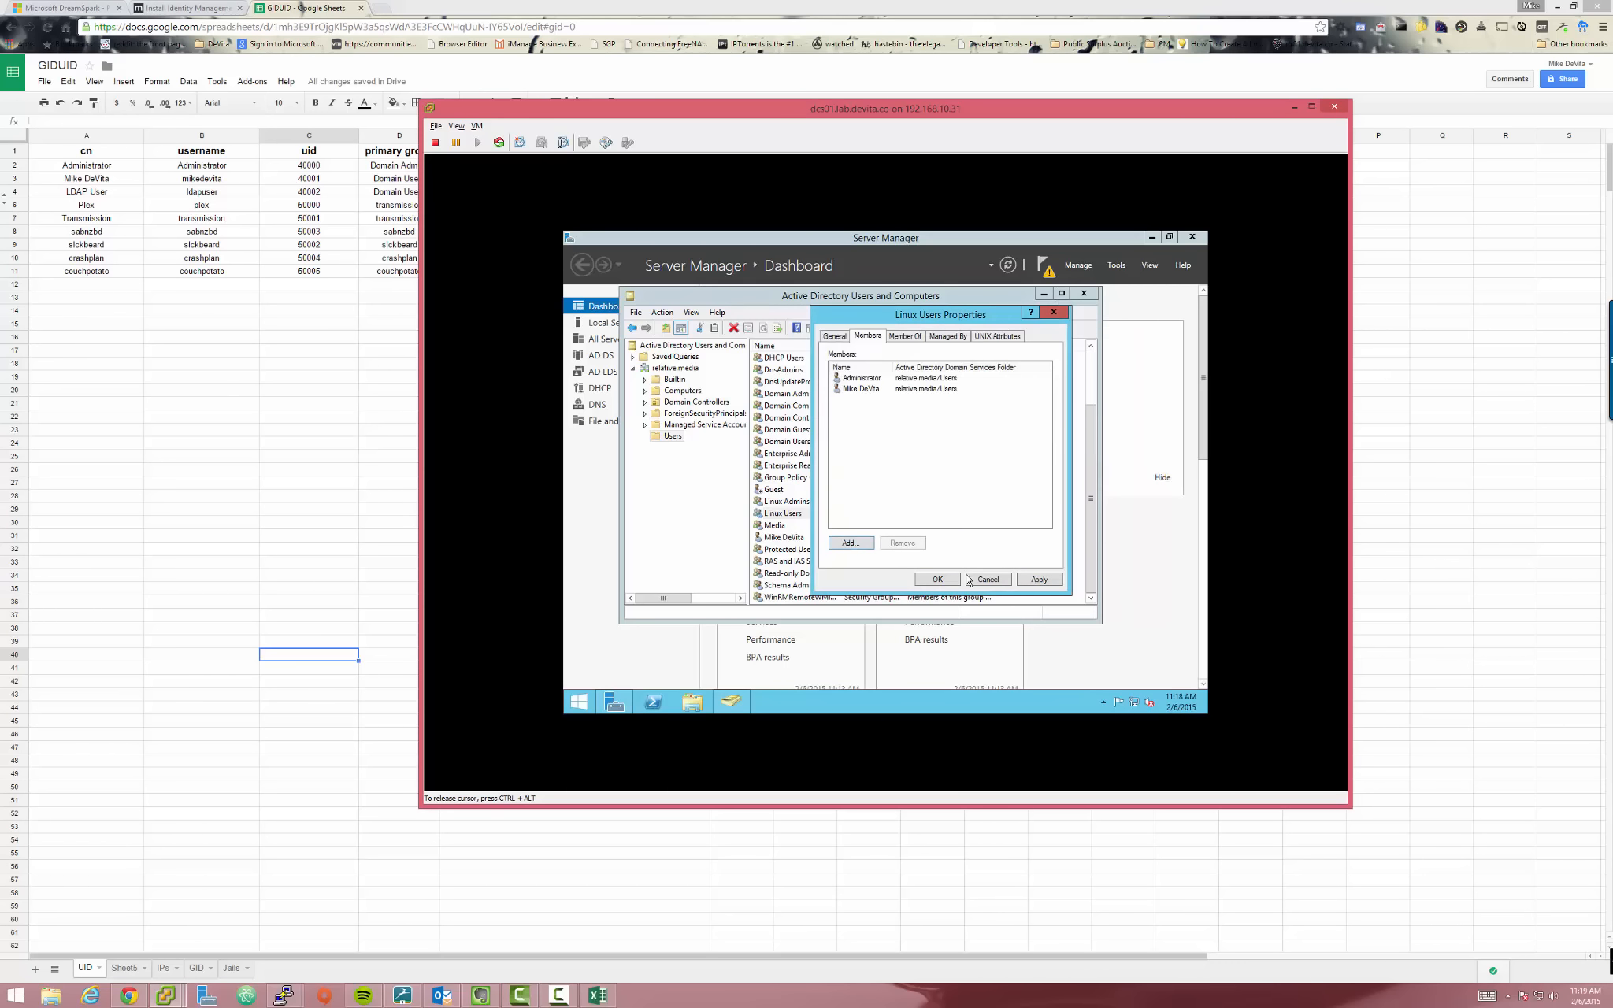
Save Linux Users, then add Administrator as a NIS member of Linux Admins
{"action": "left_click", "coordinate": [937, 579]}
{"action": "double_click", "coordinate": [786, 502]}
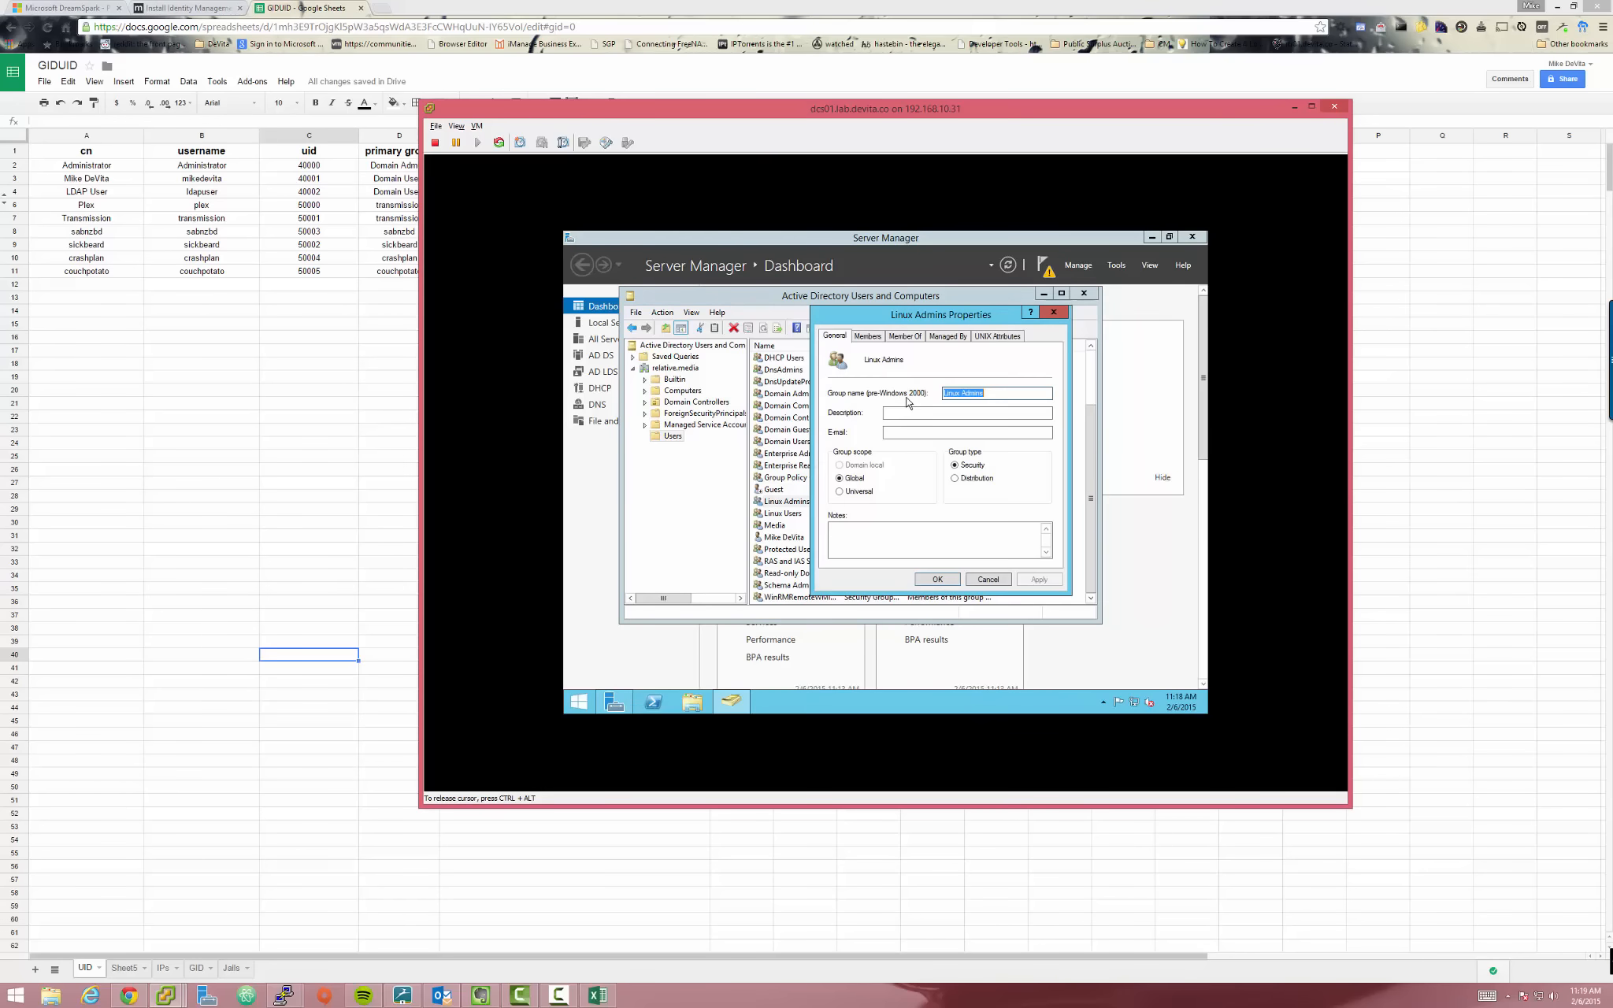
{"action": "left_click", "coordinate": [997, 336]}
{"action": "left_click", "coordinate": [856, 540]}
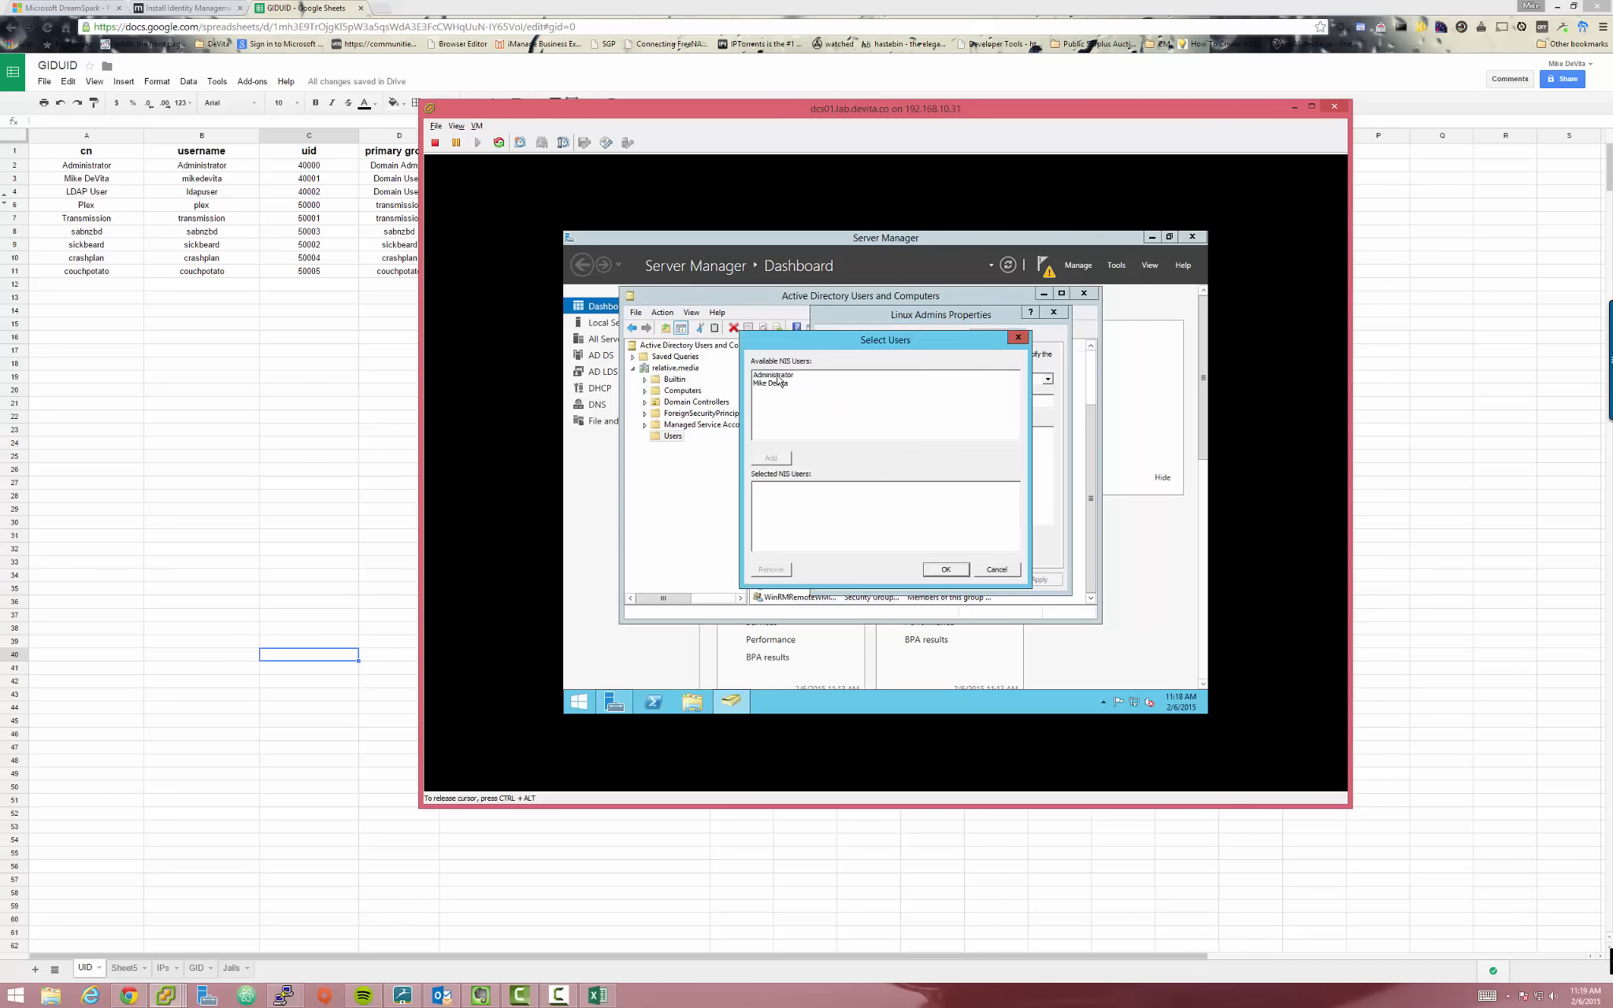
{"action": "left_click", "coordinate": [778, 375]}
{"action": "left_click", "coordinate": [778, 460]}
{"action": "left_click", "coordinate": [945, 569]}
Add Administrator on the Linux Admins Members tab and save the group
{"action": "left_click", "coordinate": [869, 340]}
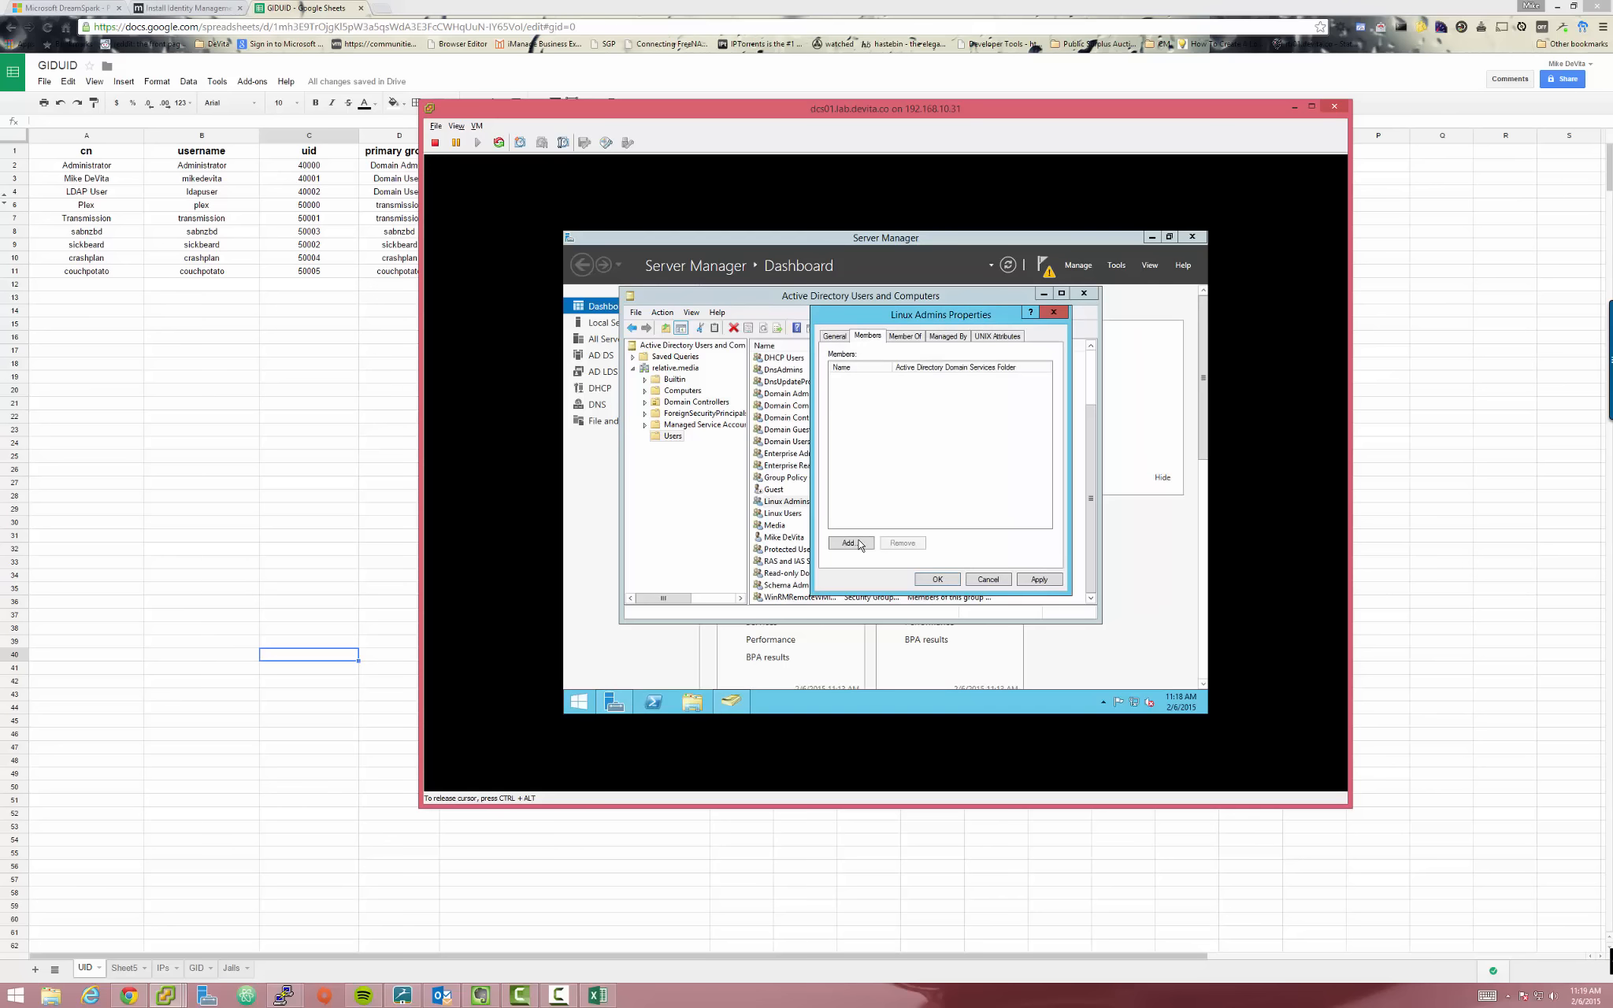
{"action": "left_click", "coordinate": [859, 543]}
{"action": "type", "text": "admin"}
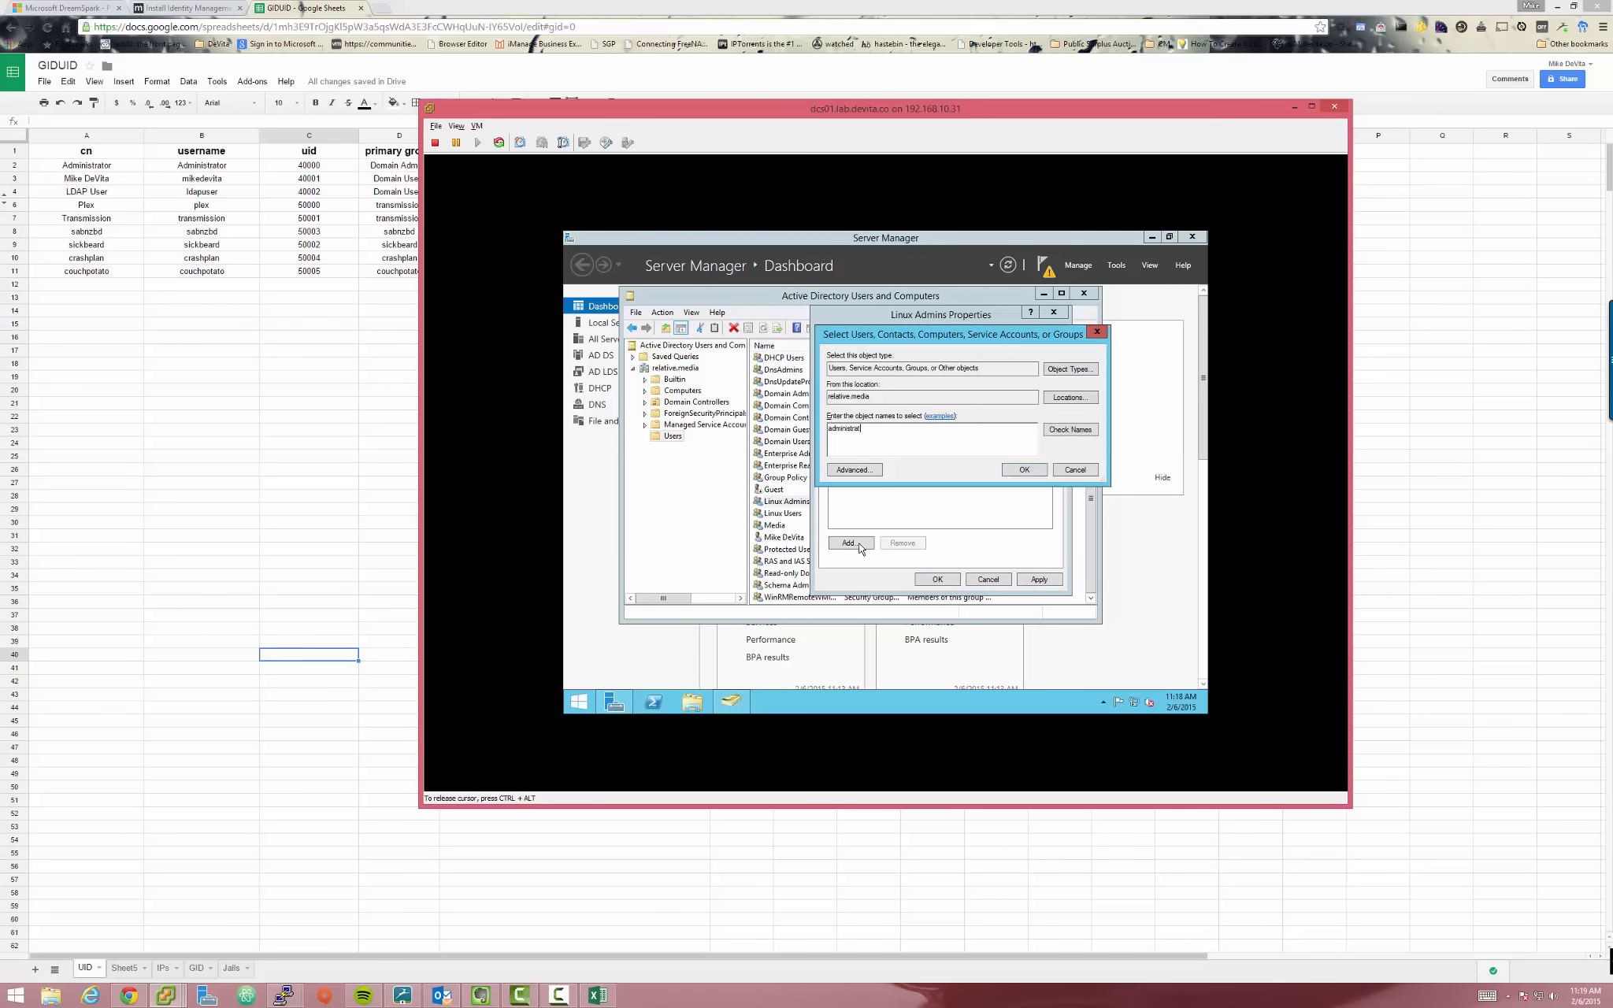
{"action": "type", "text": "istrat"}
{"action": "key", "text": "Return"}
{"action": "left_click", "coordinate": [942, 581]}
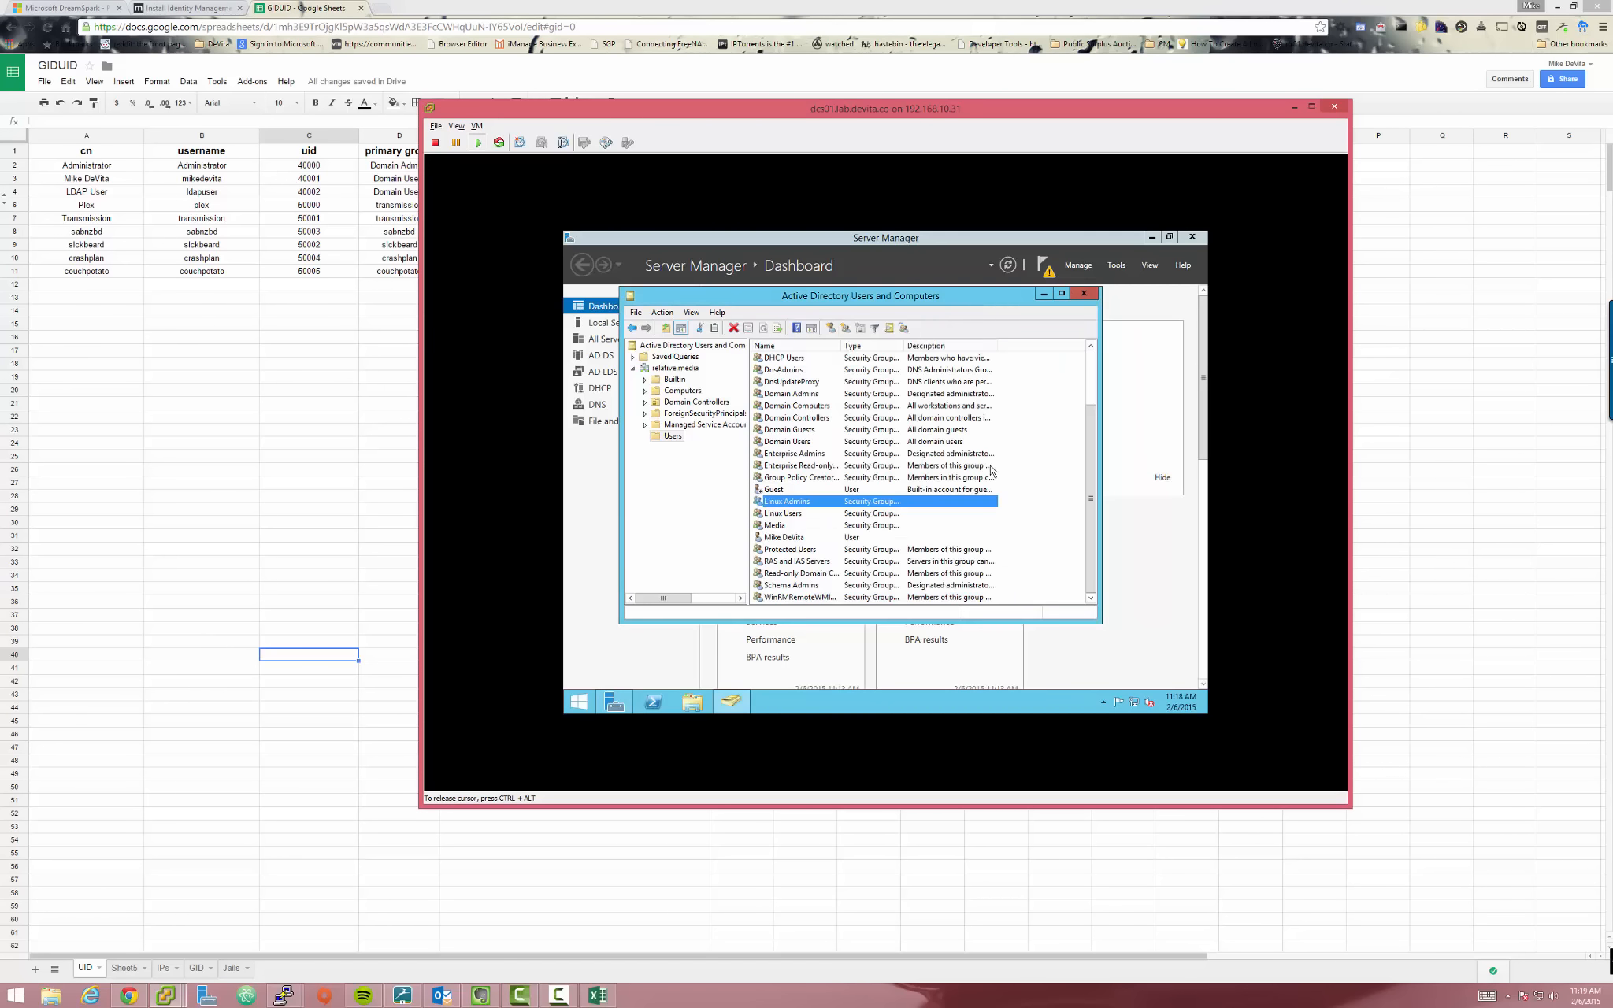